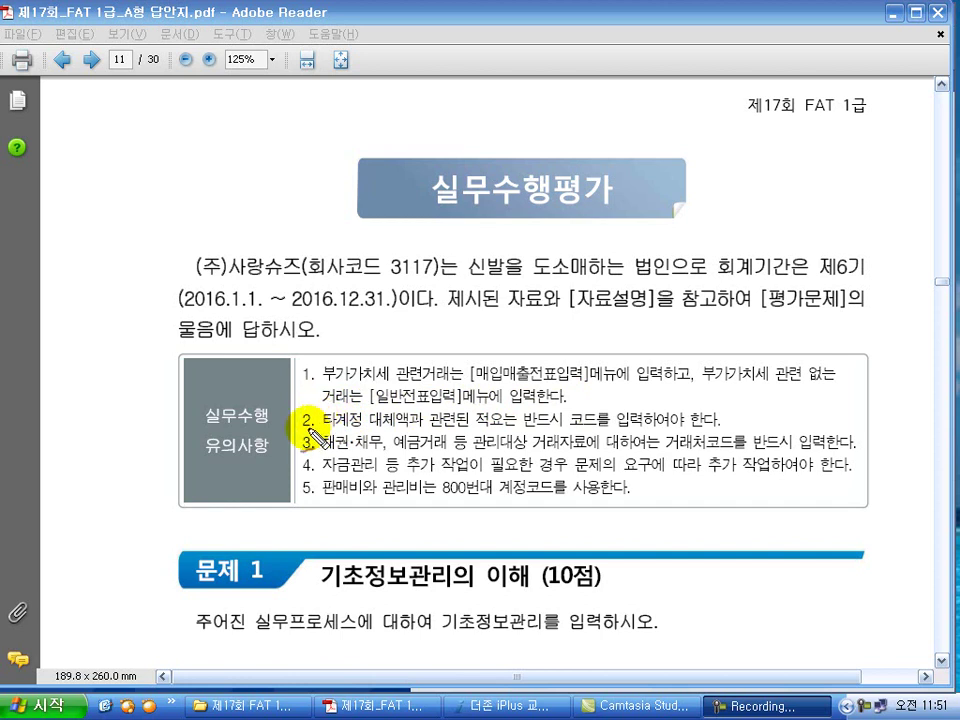
Step: Underline notes 2 to 5 in the 실무수행 유의사항 box and add a check mark beside note 4
left_click_drag(307, 429, 731, 430)
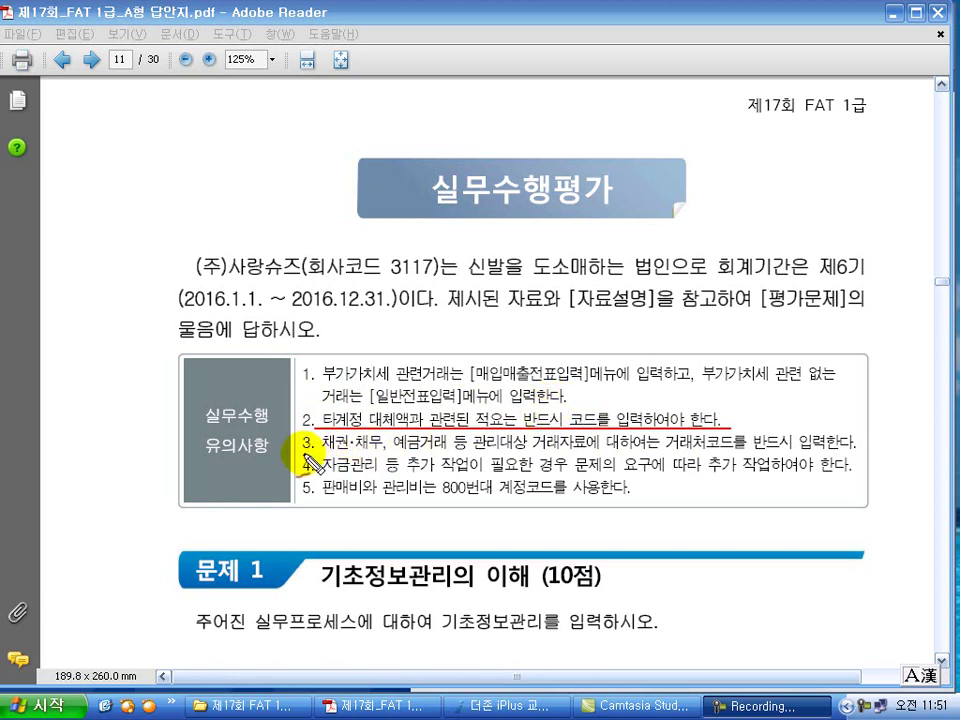
mouse_move(343, 452)
left_mouse_down()
mouse_move(328, 455)
mouse_move(849, 453)
left_mouse_up()
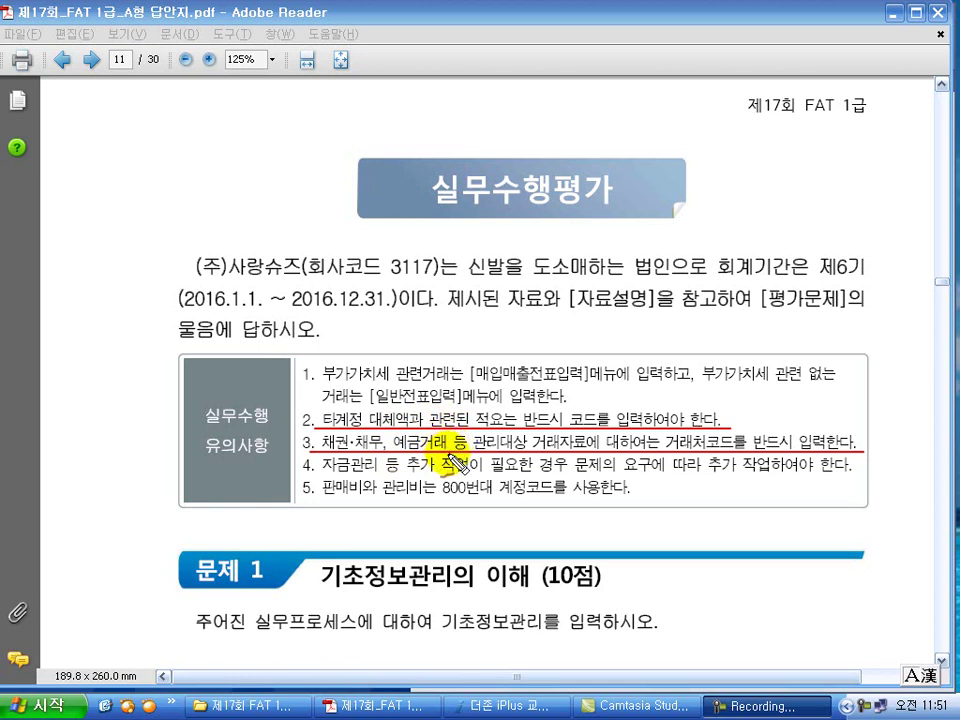
mouse_move(305, 480)
left_mouse_down()
mouse_move(617, 486)
mouse_move(862, 476)
left_mouse_up()
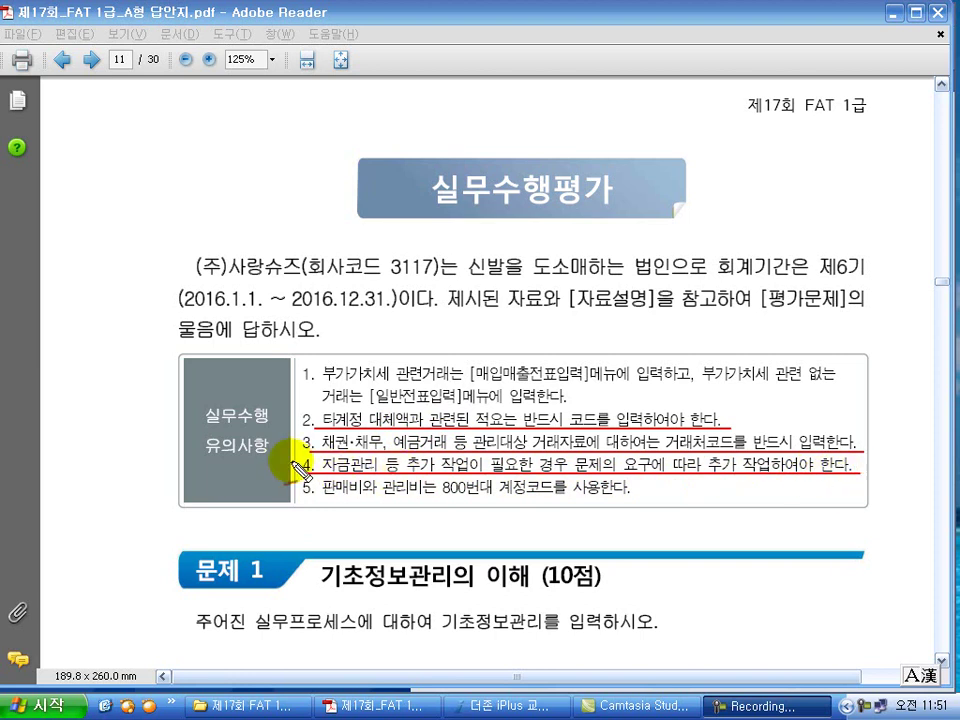
left_click_drag(288, 441, 301, 437)
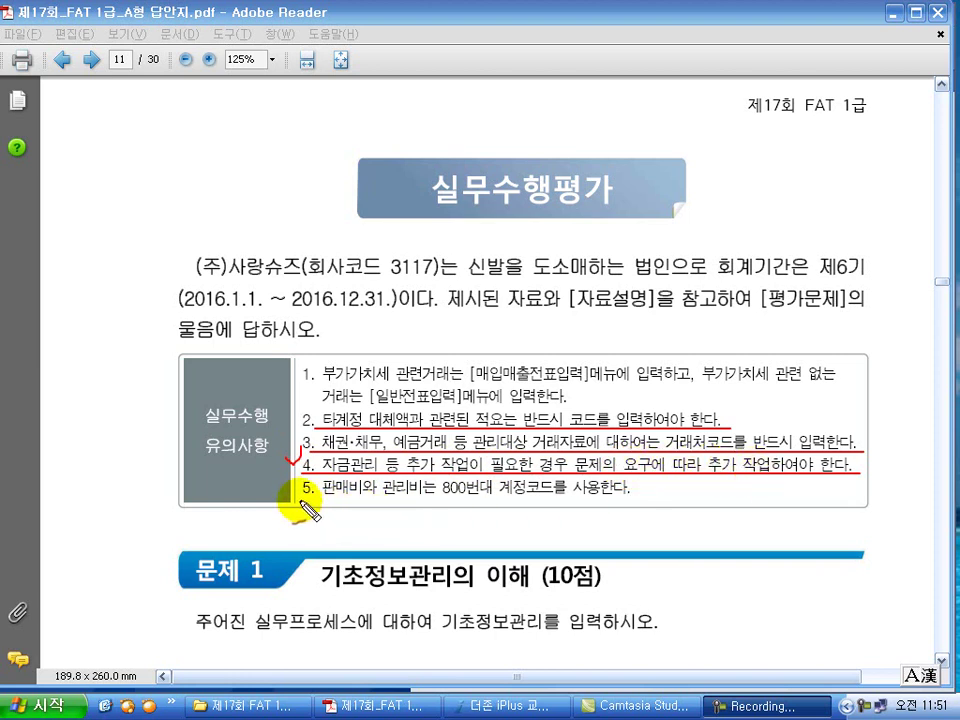
left_click_drag(300, 497, 640, 497)
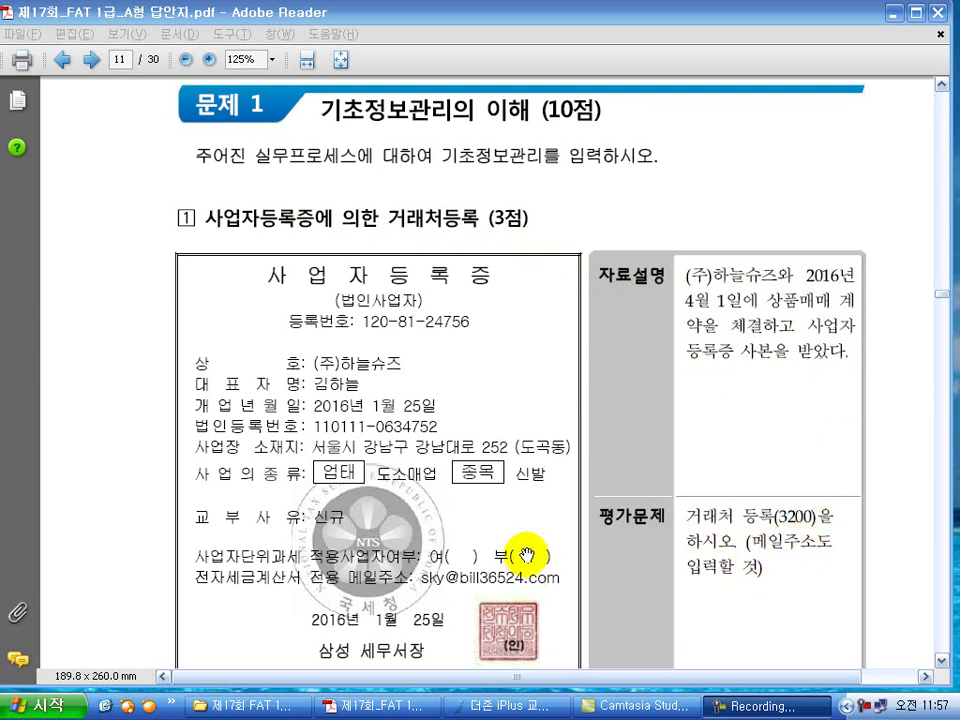
Step: Switch to 더존 iPlus, open 거래처등록 and display the 추가사항 details
key("alt+Tab")
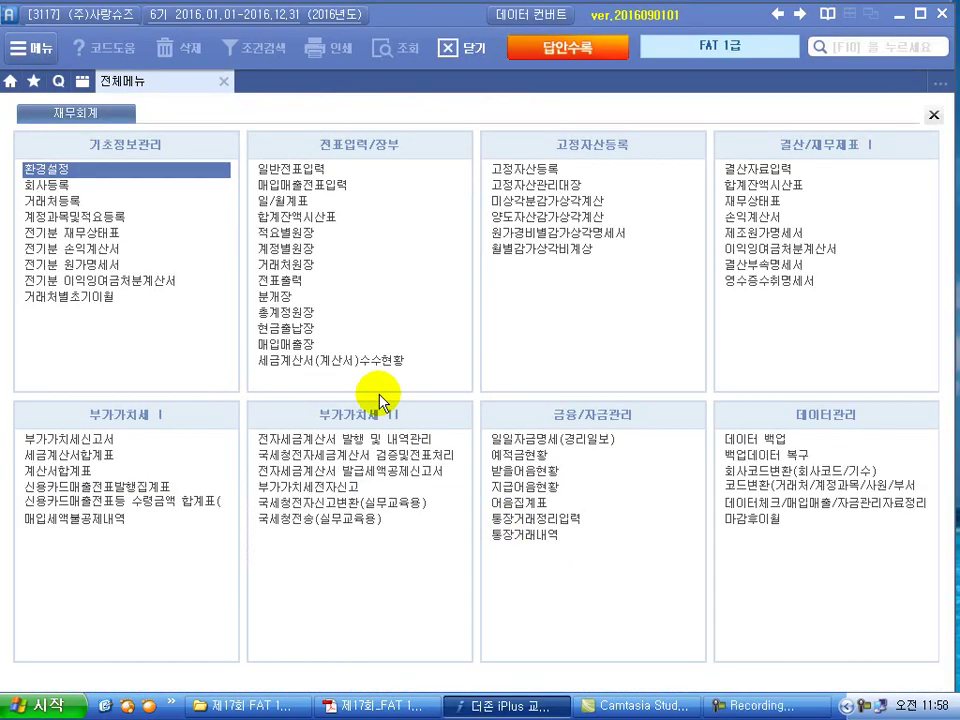
left_click(46, 201)
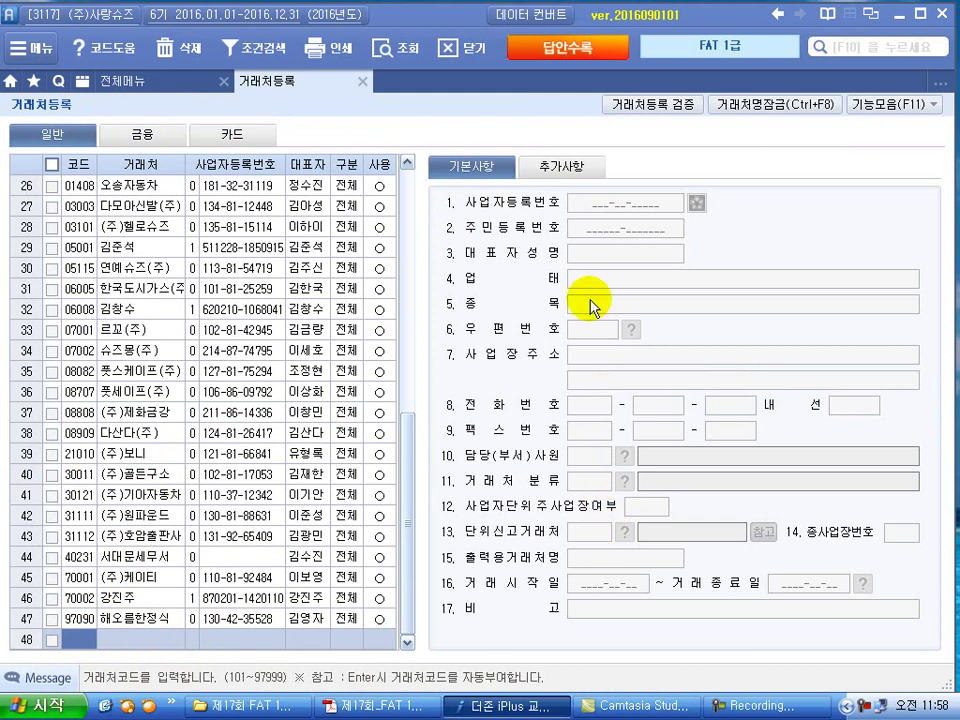
left_click(570, 172)
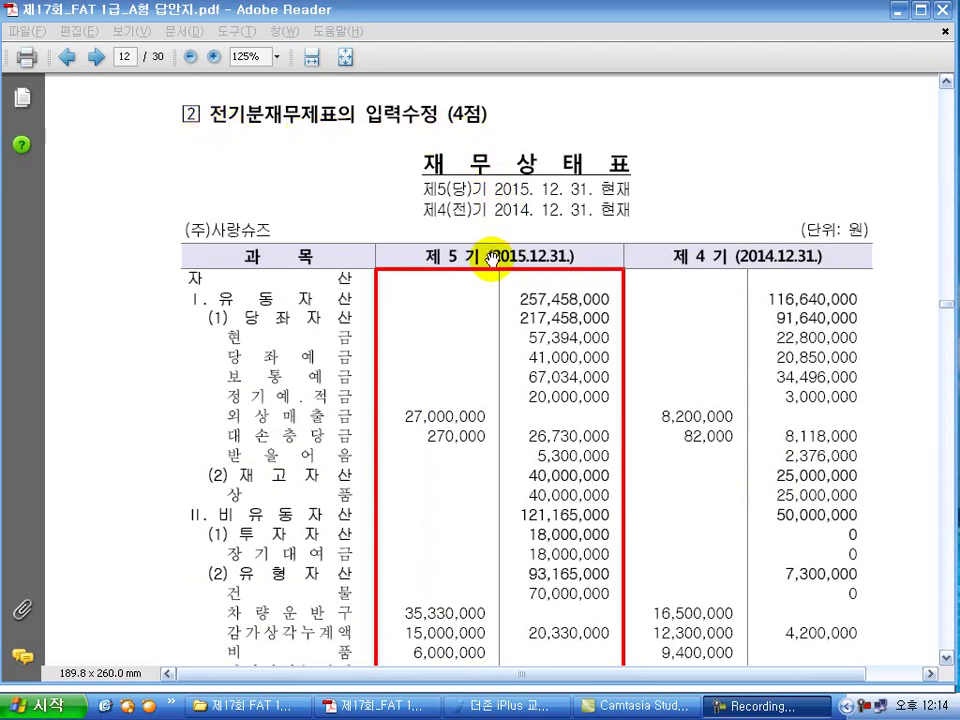
Step: Read question 2's balance sheet and instructions in the exam PDF, and open 전기분 재무상태표 in 더존 iPlus
left_click(474, 432)
scroll(474, 432, "down", 2)
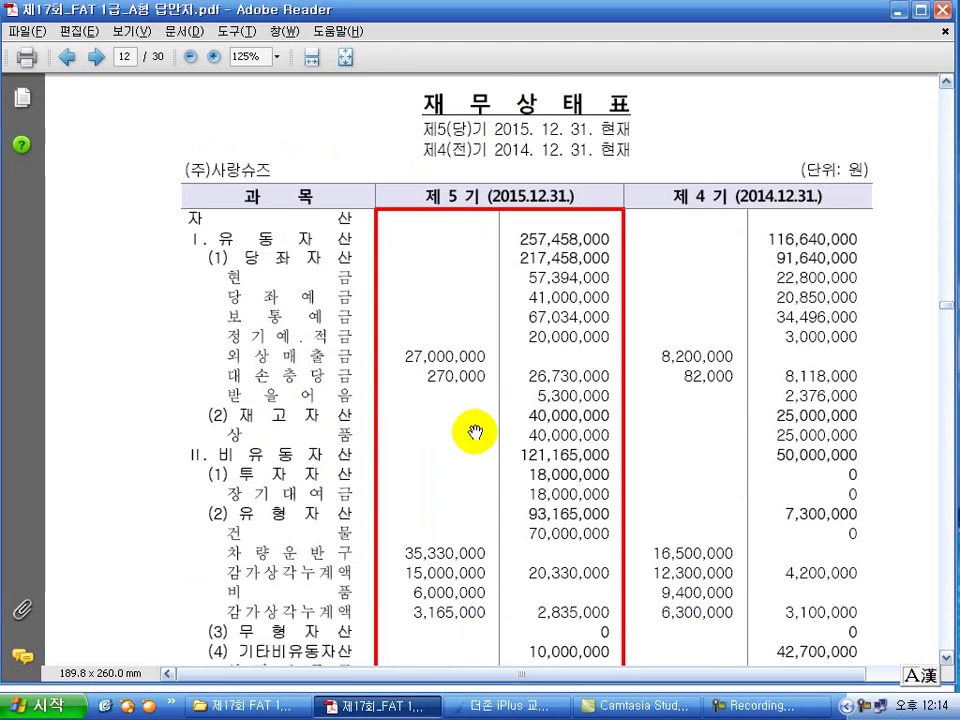
scroll(465, 572, "down", 7)
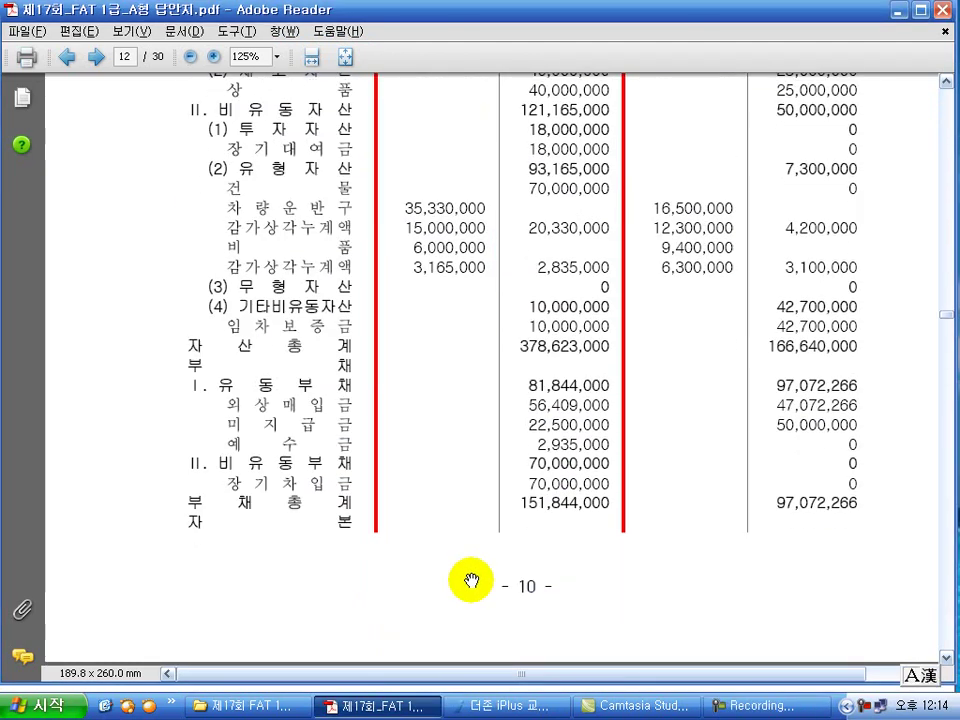
scroll(471, 580, "down", 12)
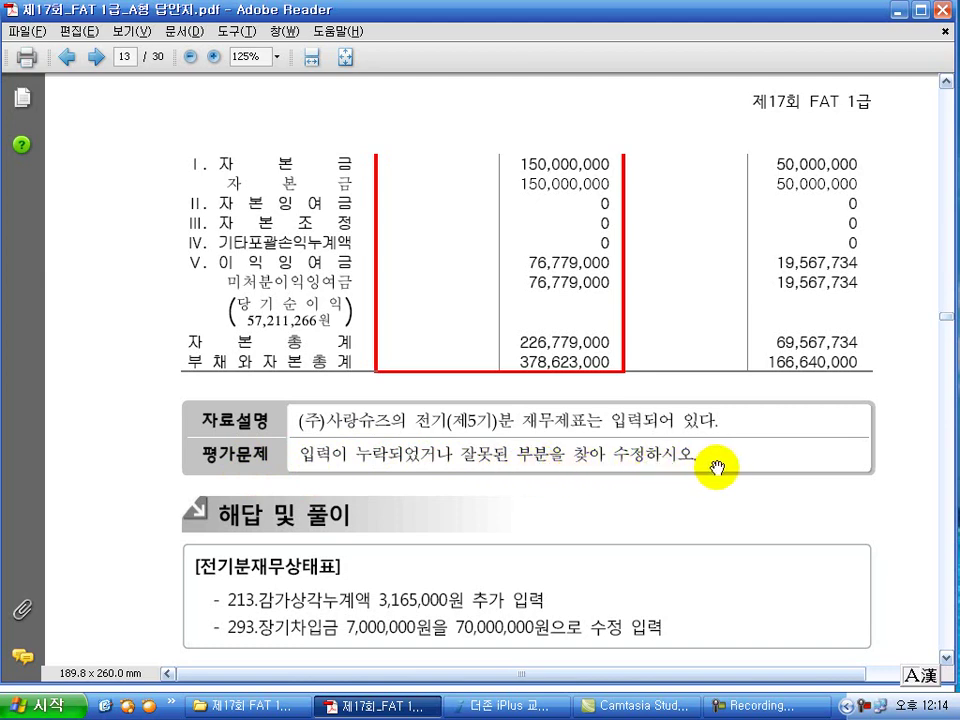
key("alt+Tab")
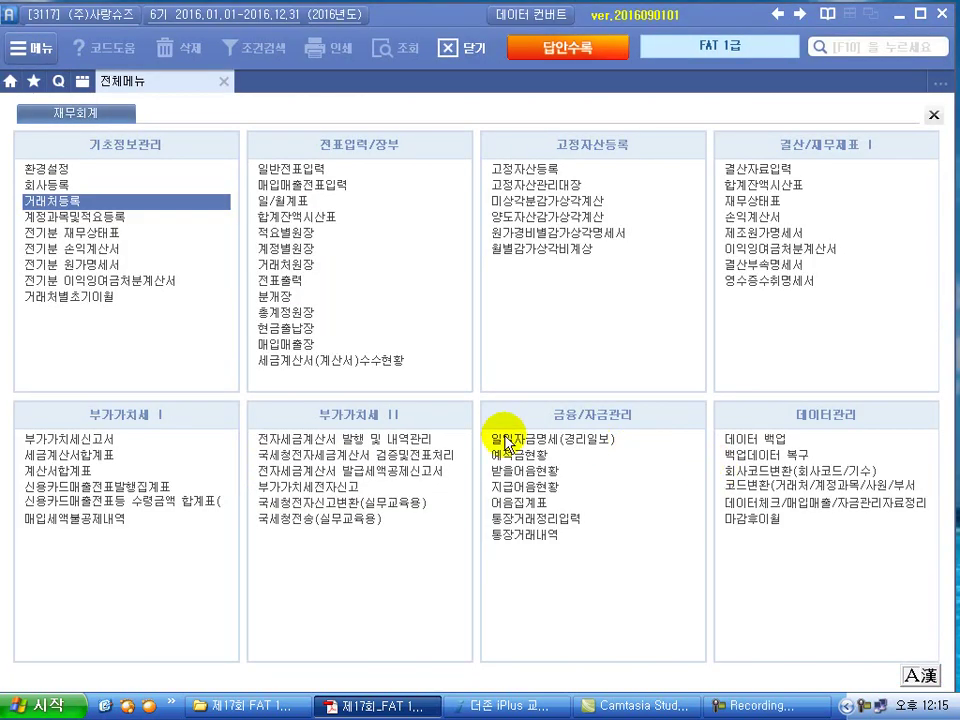
left_click(62, 237)
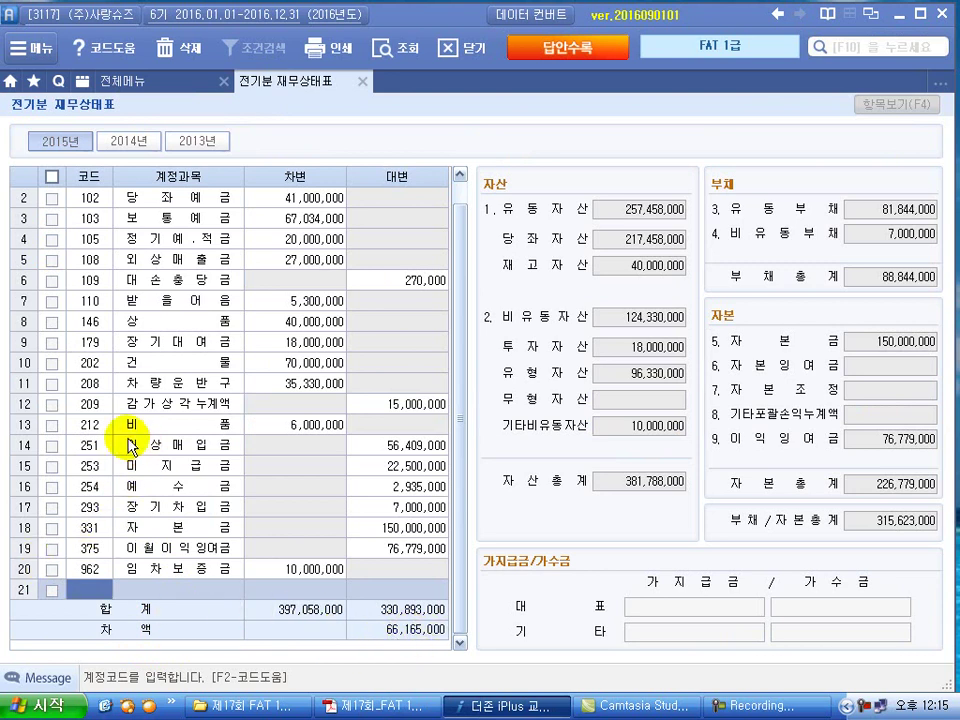
Step: Add account 213 감가상각누계액 to the 2015 balance sheet with a credit amount of 3,165,000
left_click(88, 428)
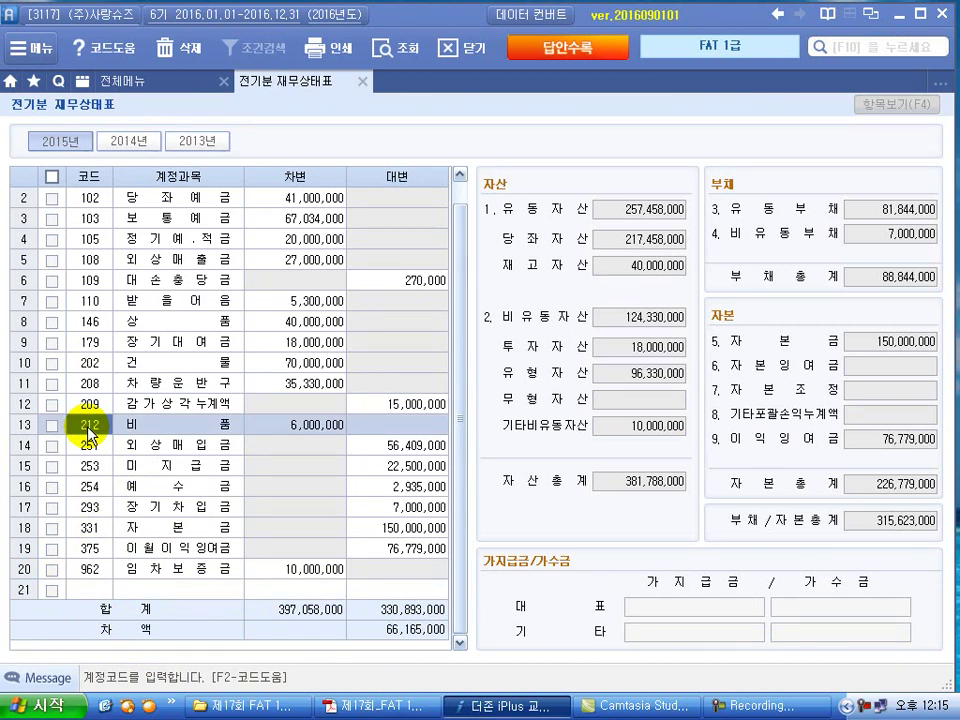
left_click(80, 590)
type("213")
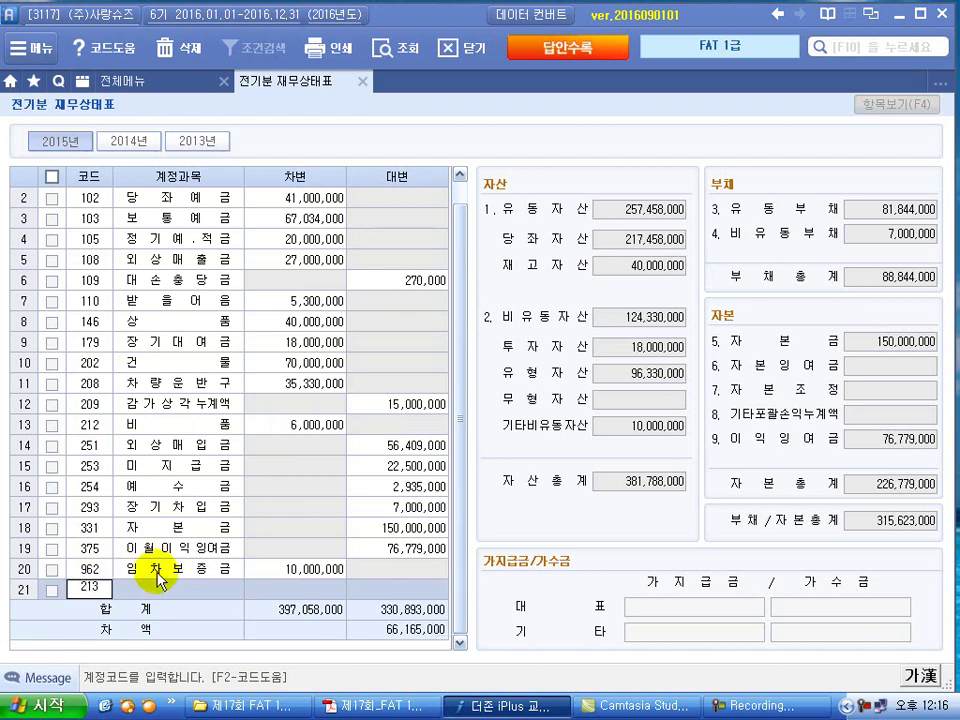
key("Return")
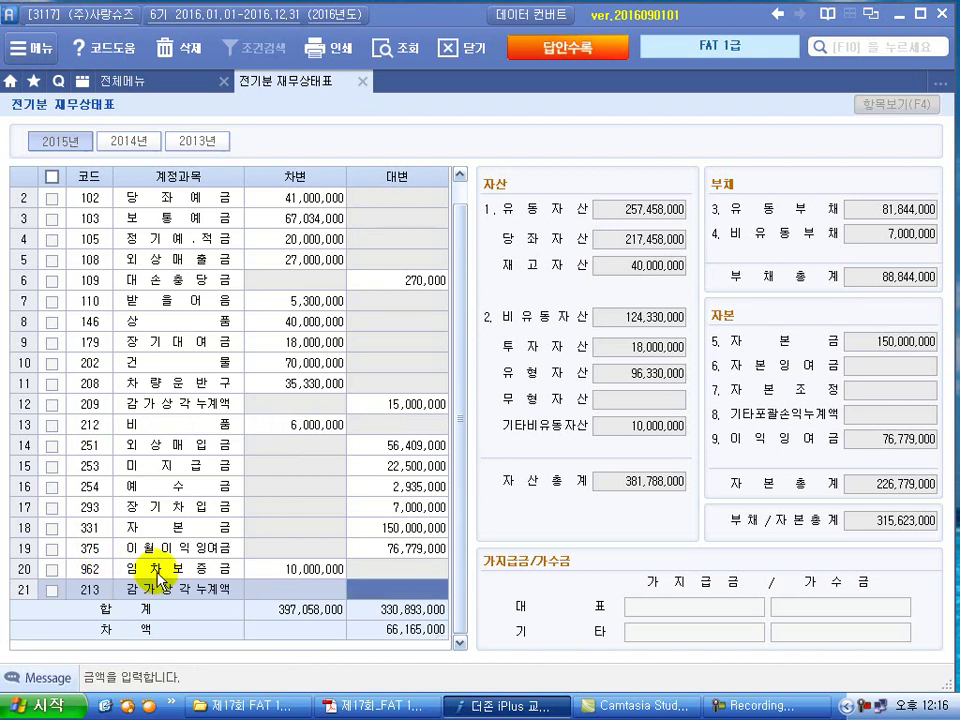
type("3165000")
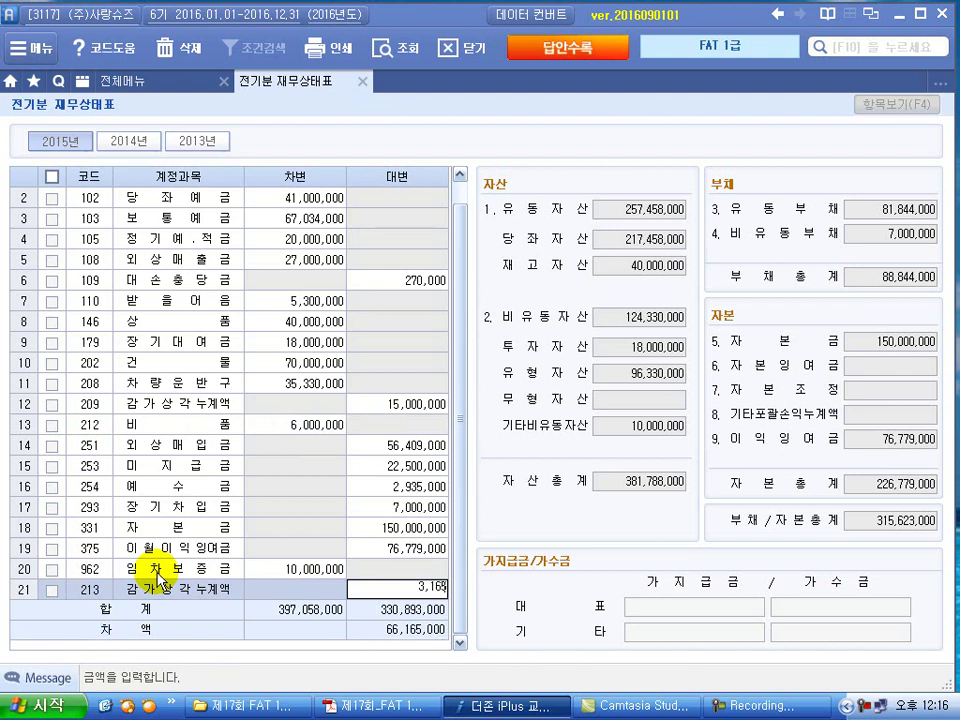
key("Return")
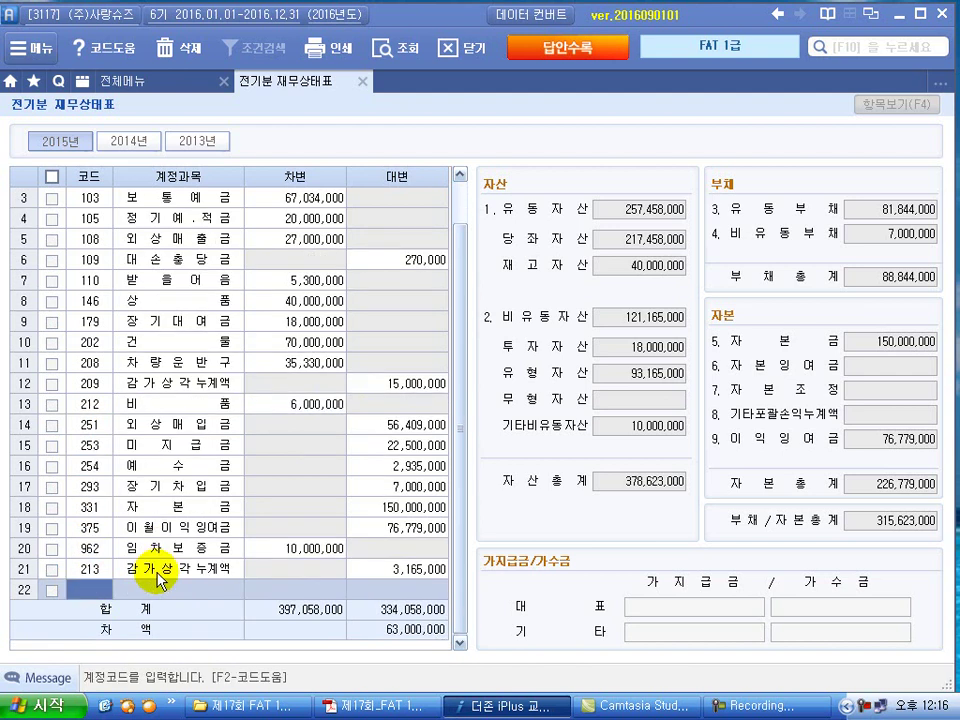
Step: Set the credit amount of account 293 장기차입금 to 70,000,000 and close 전기분 재무상태표
left_click(410, 489)
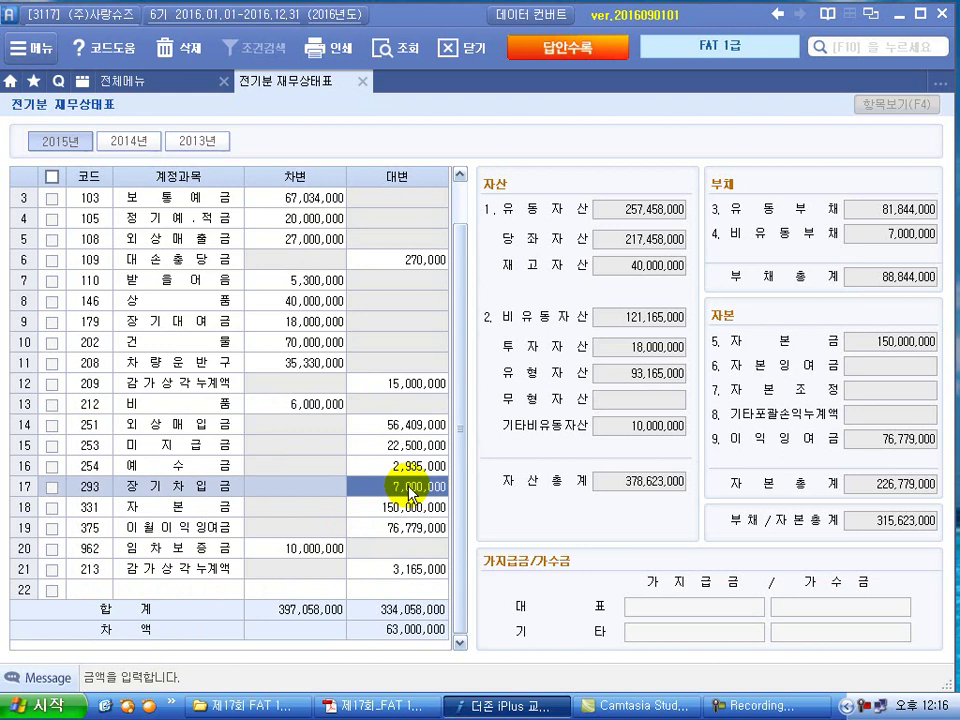
key("Delete")
type("70,000,000")
key("Return")
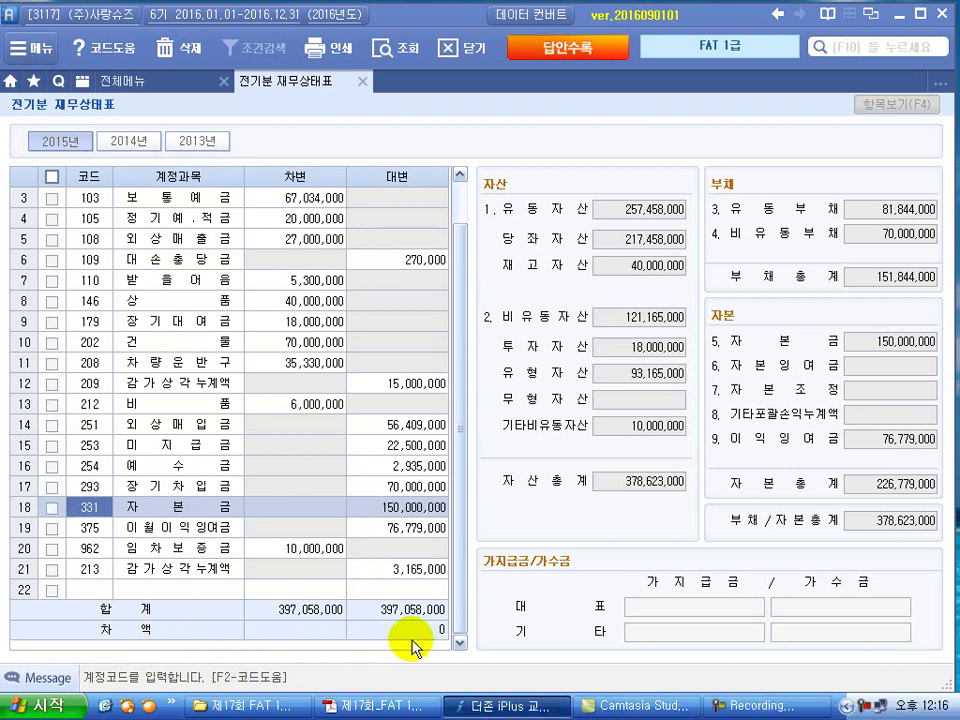
left_click(363, 83)
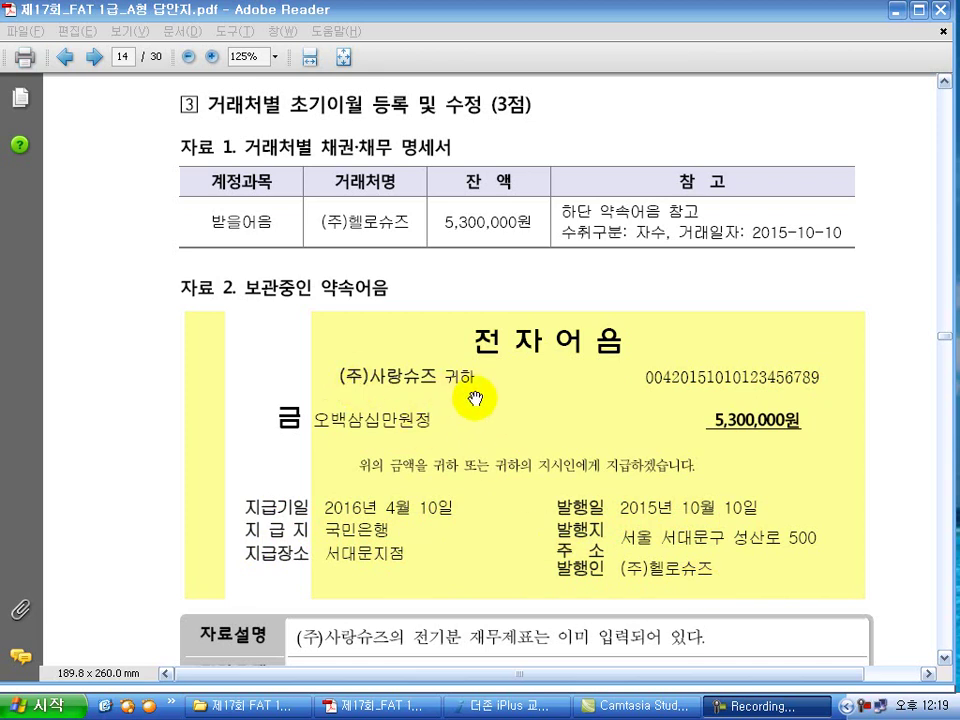
Step: Review the promissory note in question 3, and open the 받을어음 note detail entry in 거래처별초기이월
scroll(311, 600, "down", 3)
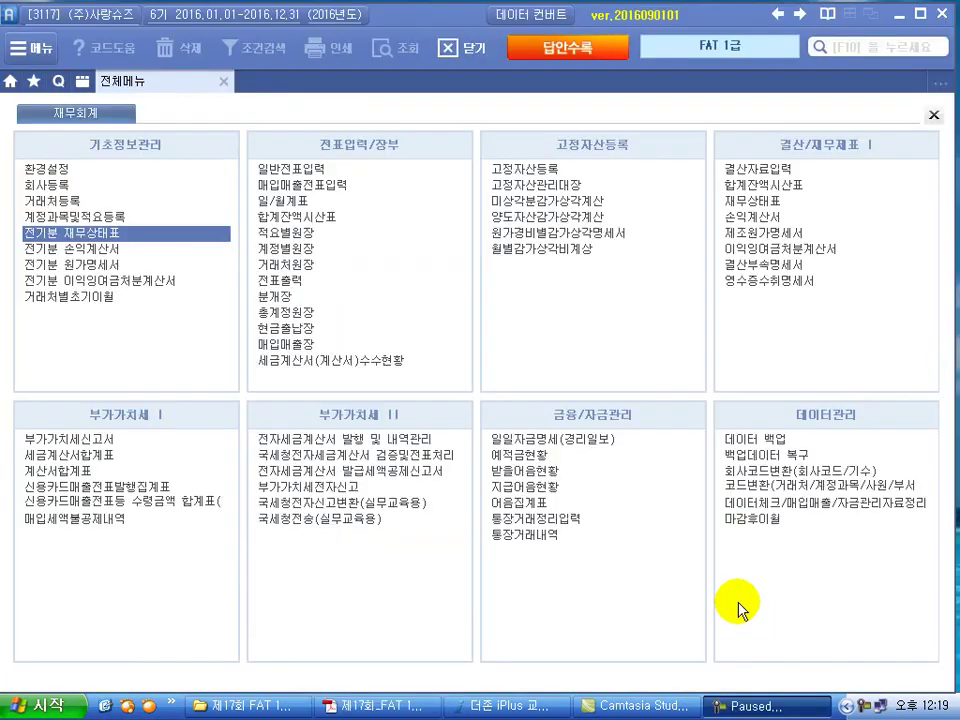
left_click(62, 298)
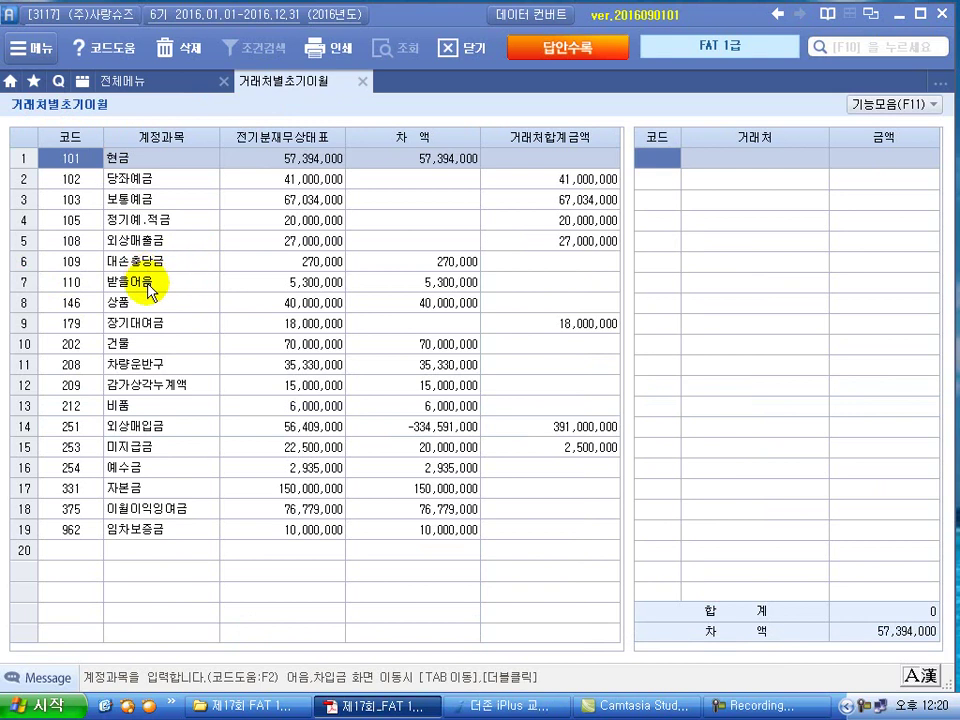
left_click(136, 290)
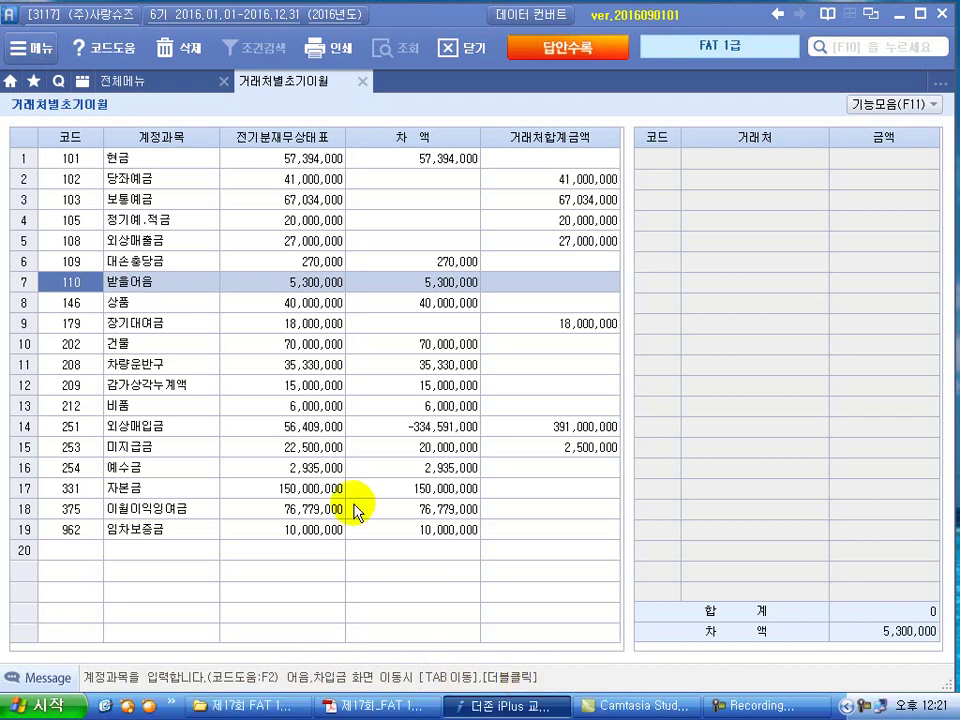
double_click(130, 281)
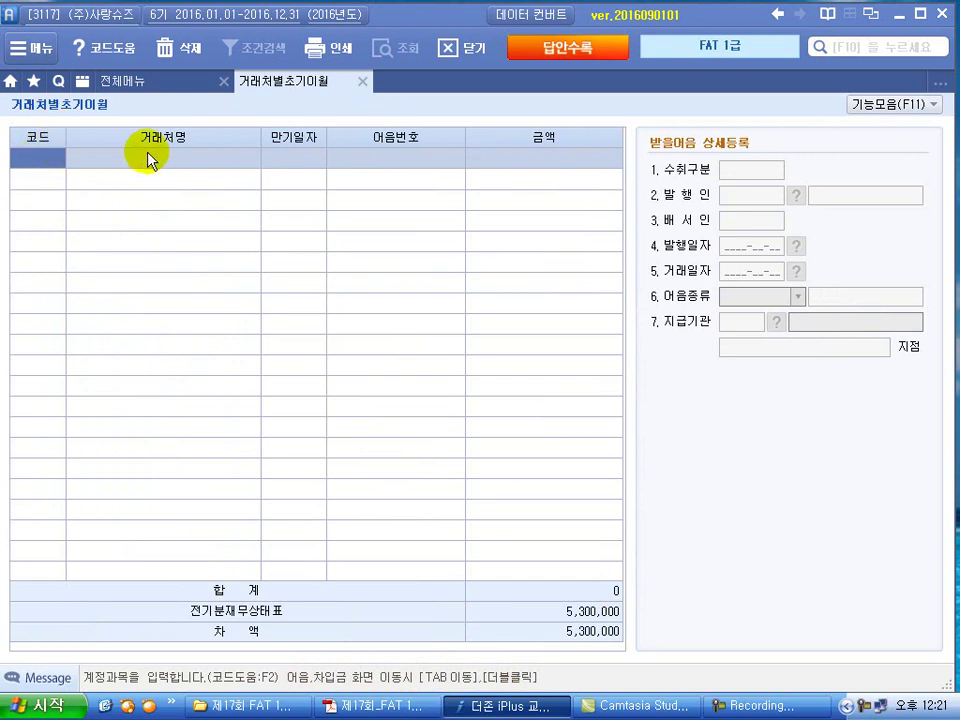
Step: Look up and assign (주)헬로슈즈 as the client in the first row of the 받을어음 details
double_click(37, 160)
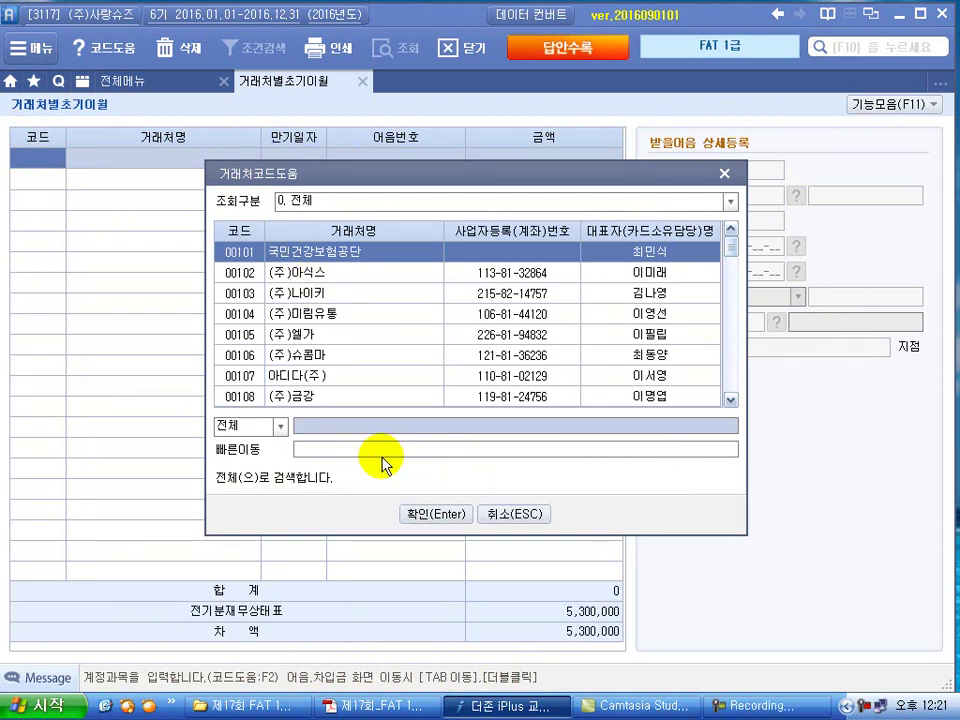
type("ㅎㅔㄹ가")
key("Return")
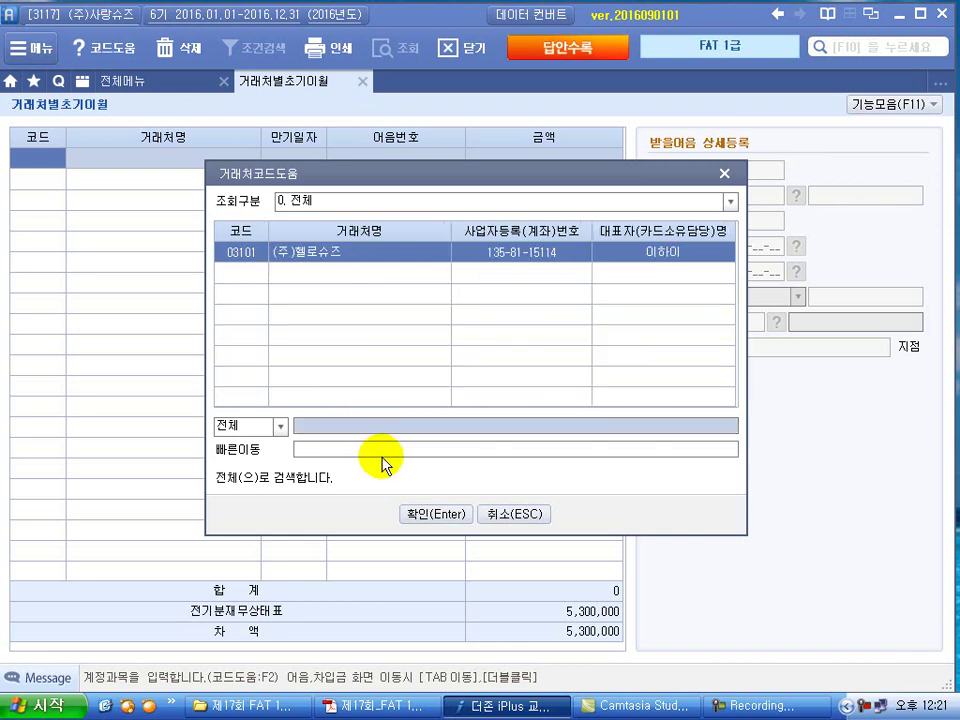
key("Return")
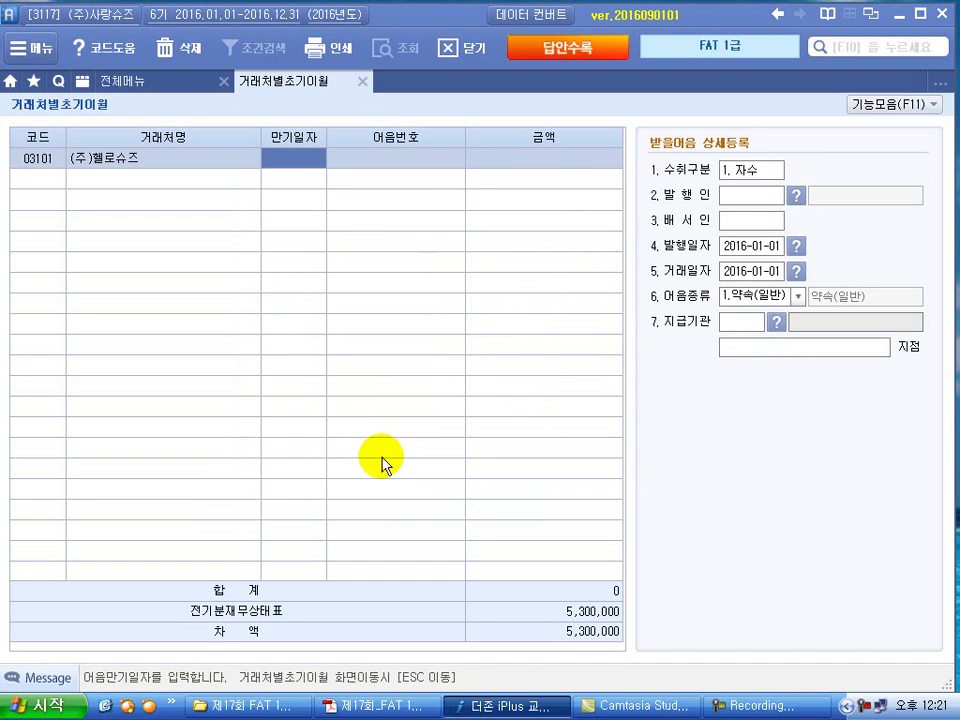
type("2016-04-10")
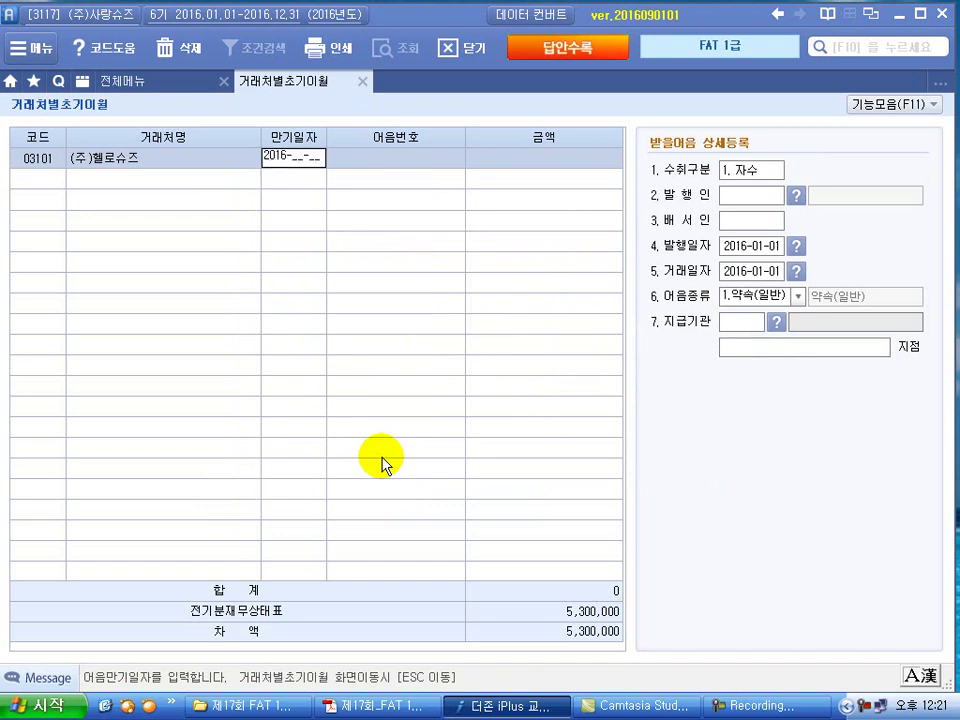
key("Return")
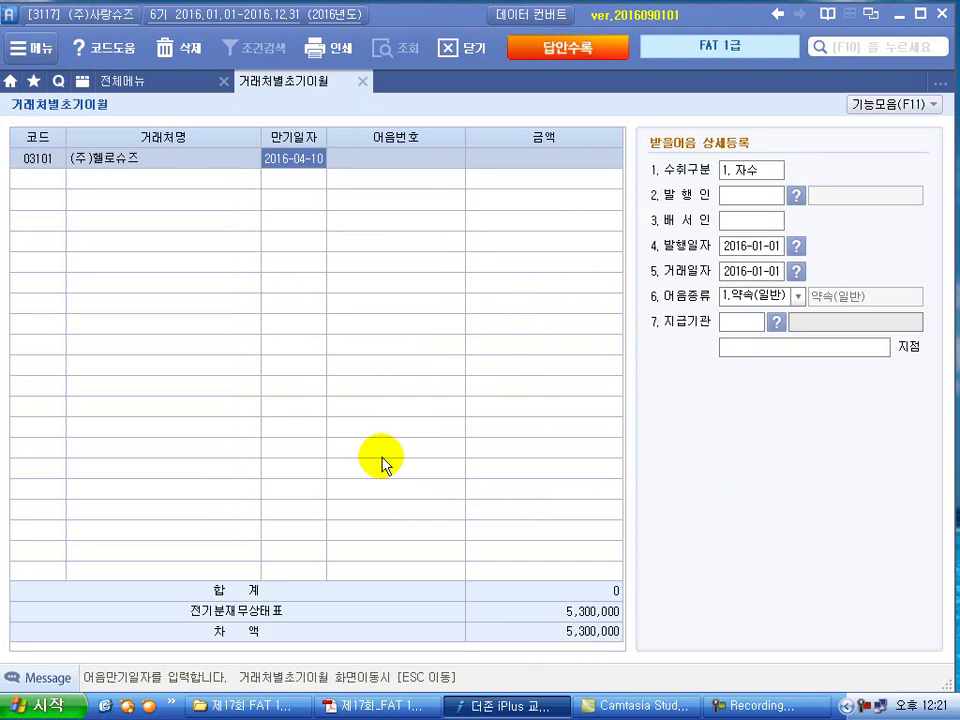
key("Return")
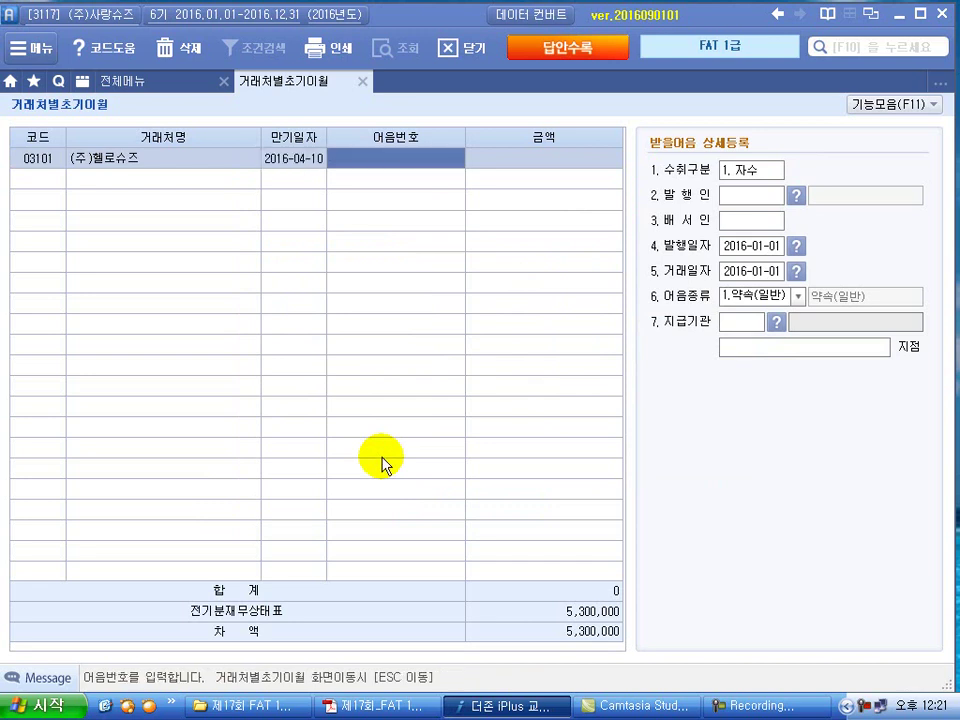
type("004201")
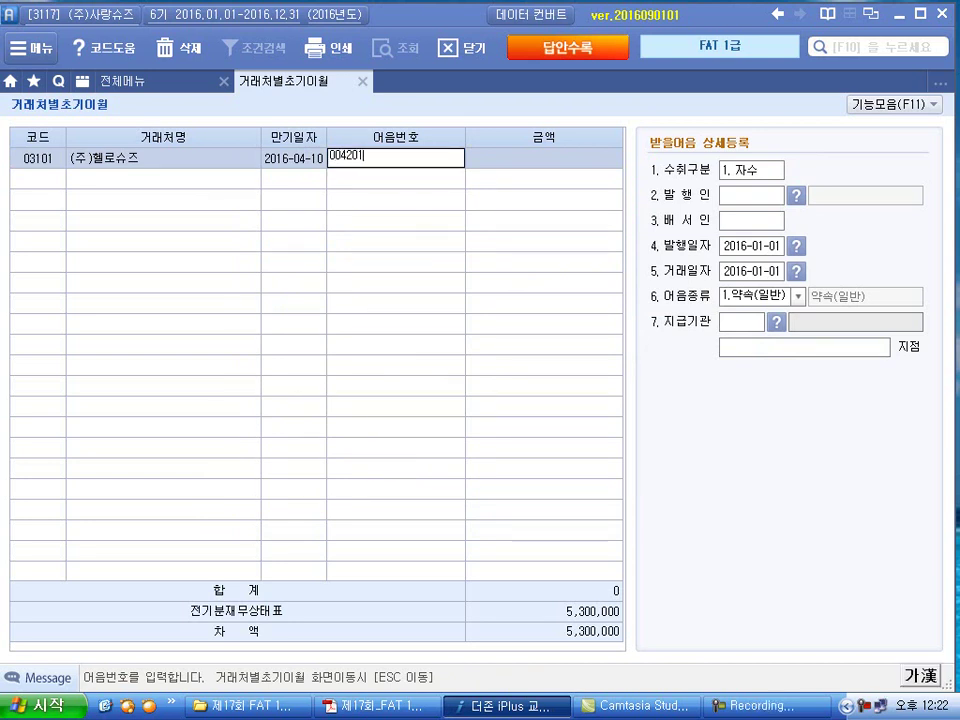
type("51010123456789")
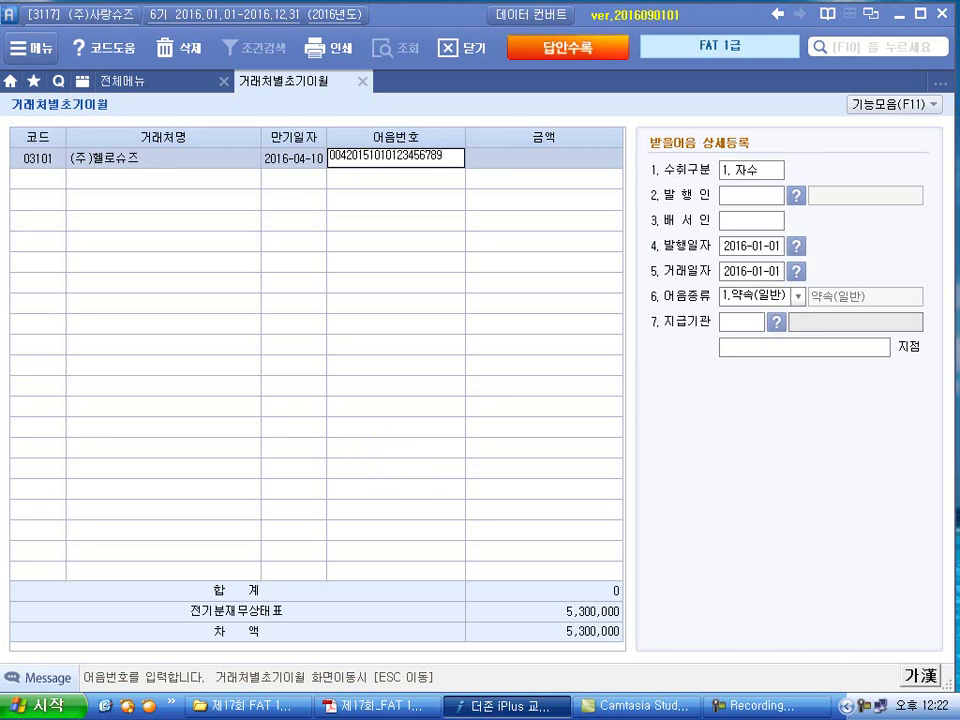
key("Return")
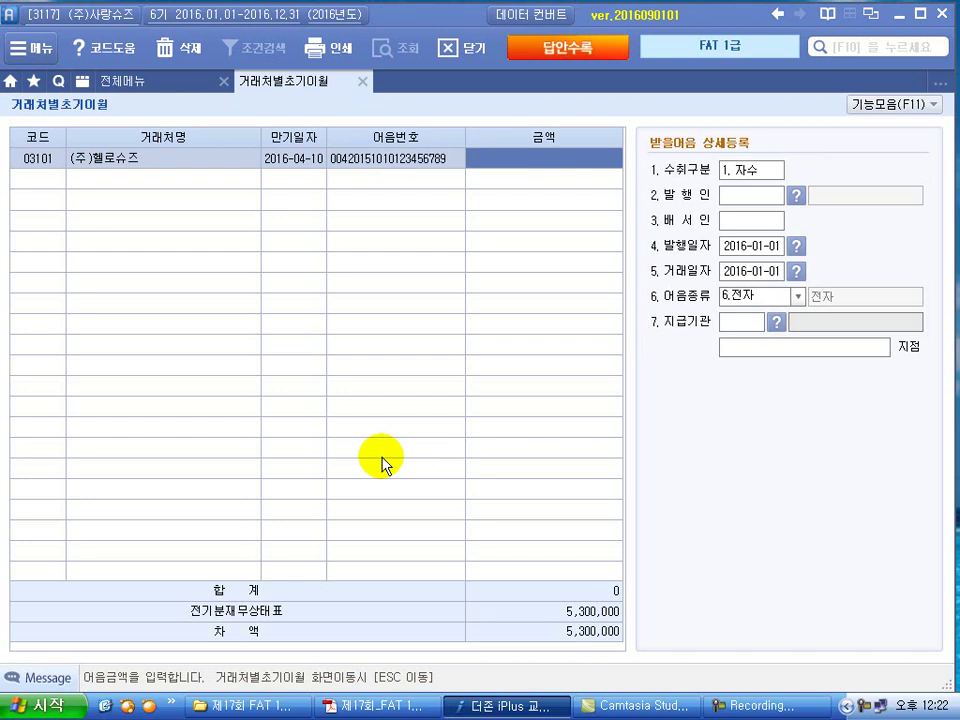
type("53")
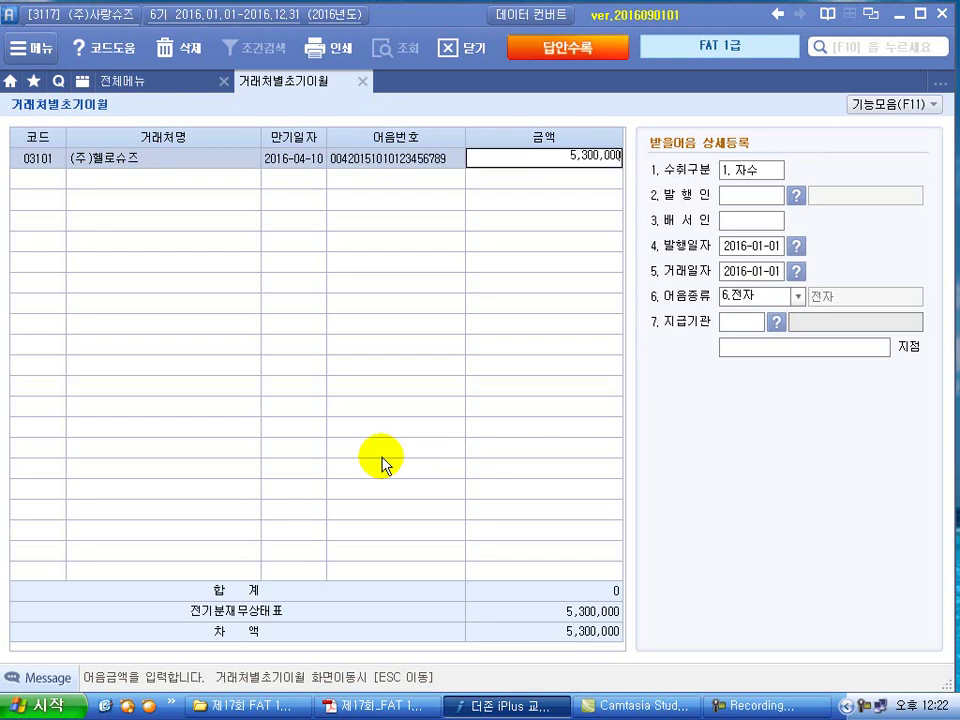
key("Return")
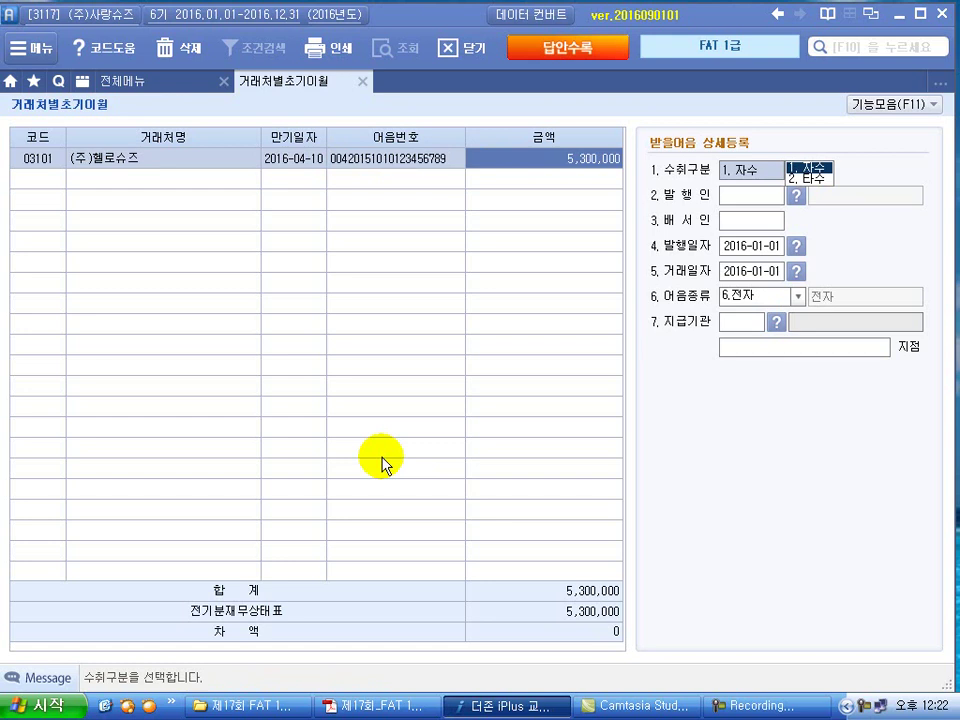
Step: Accept 자수 as the note's receipt type and look up (주)헬로슈즈 as its issuer
key("Return")
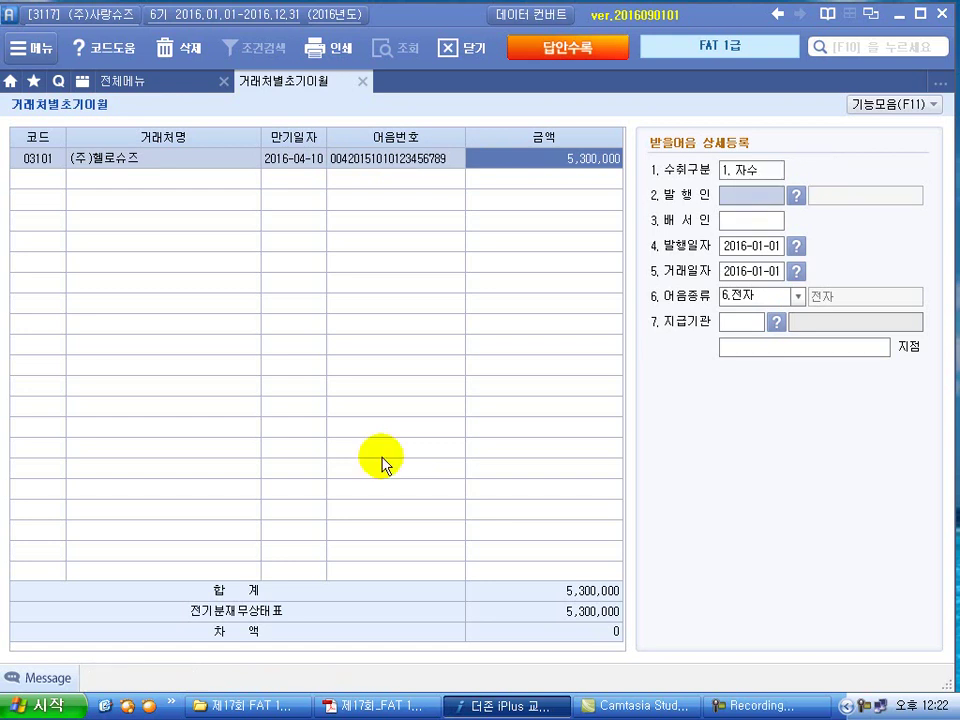
left_click(797, 197)
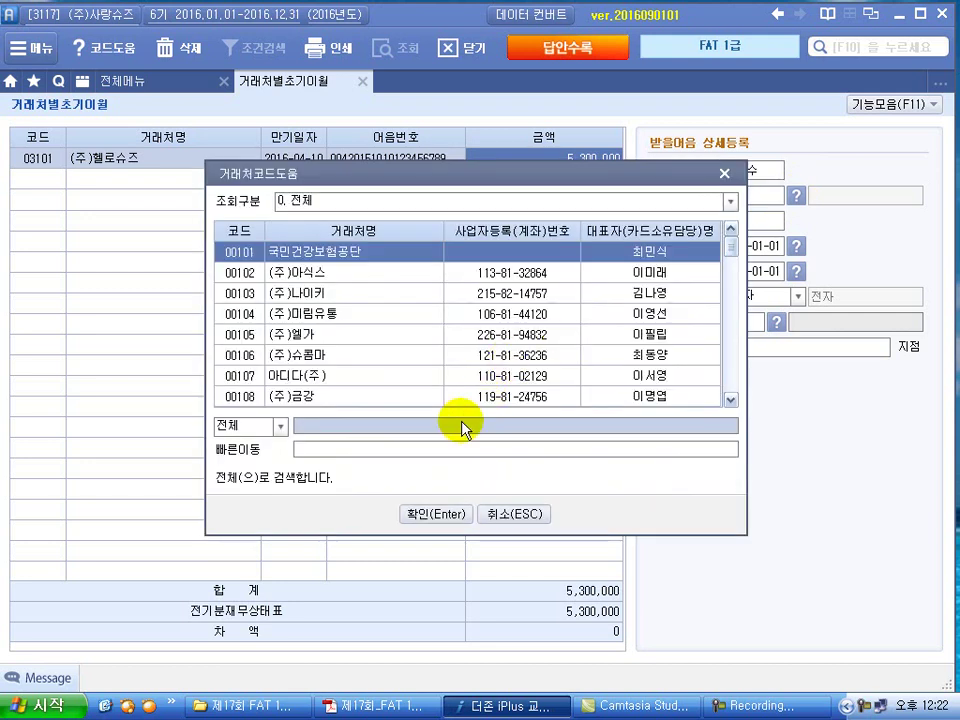
type("헬러ㅗ")
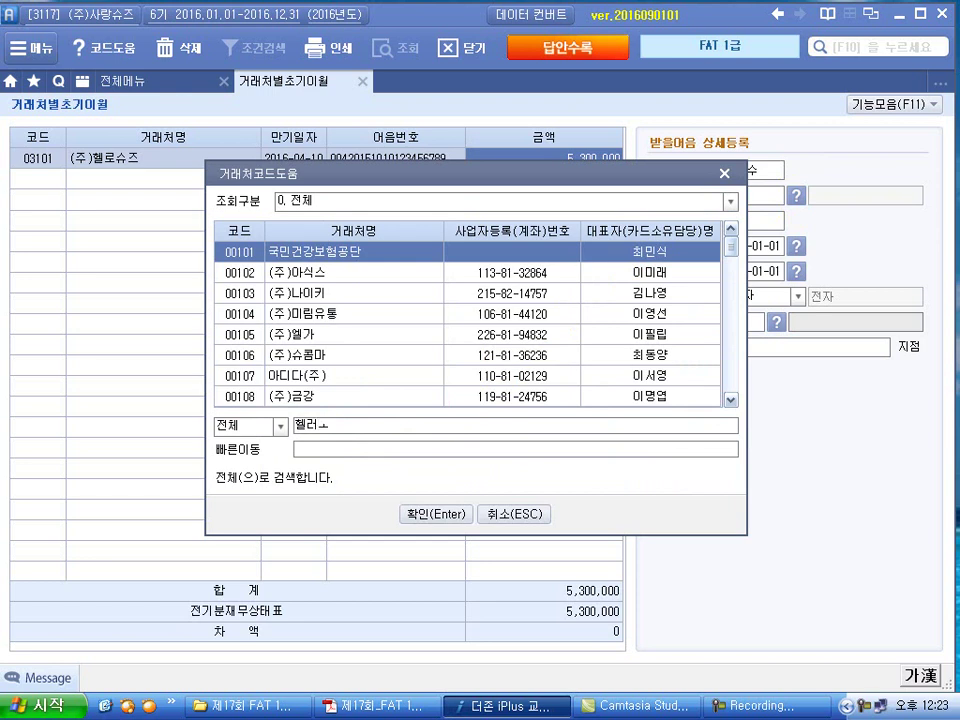
key("Return")
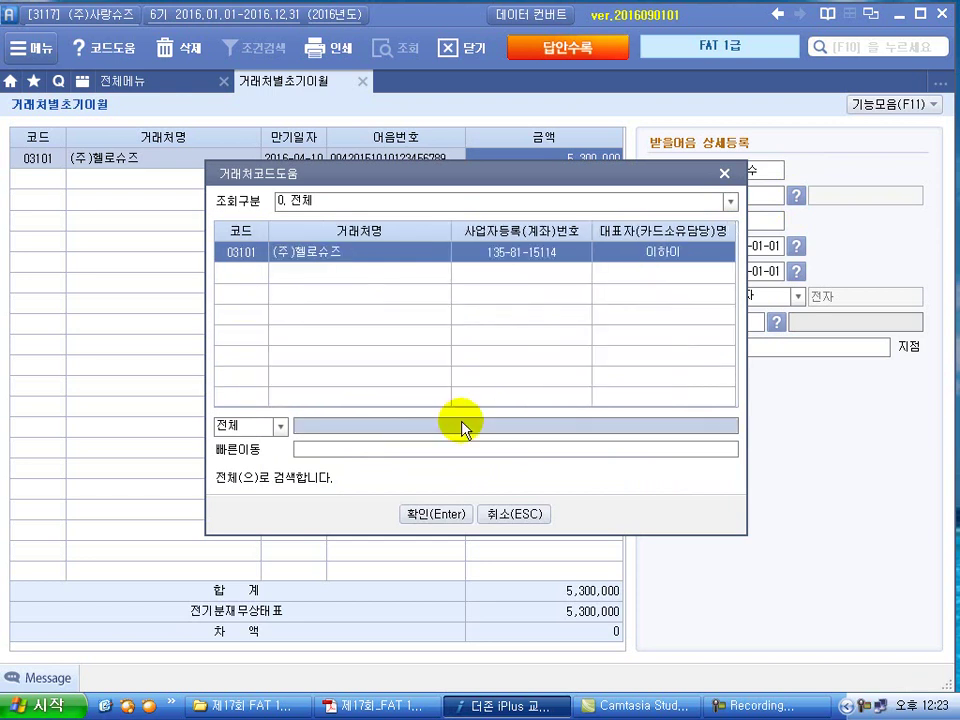
key("Return")
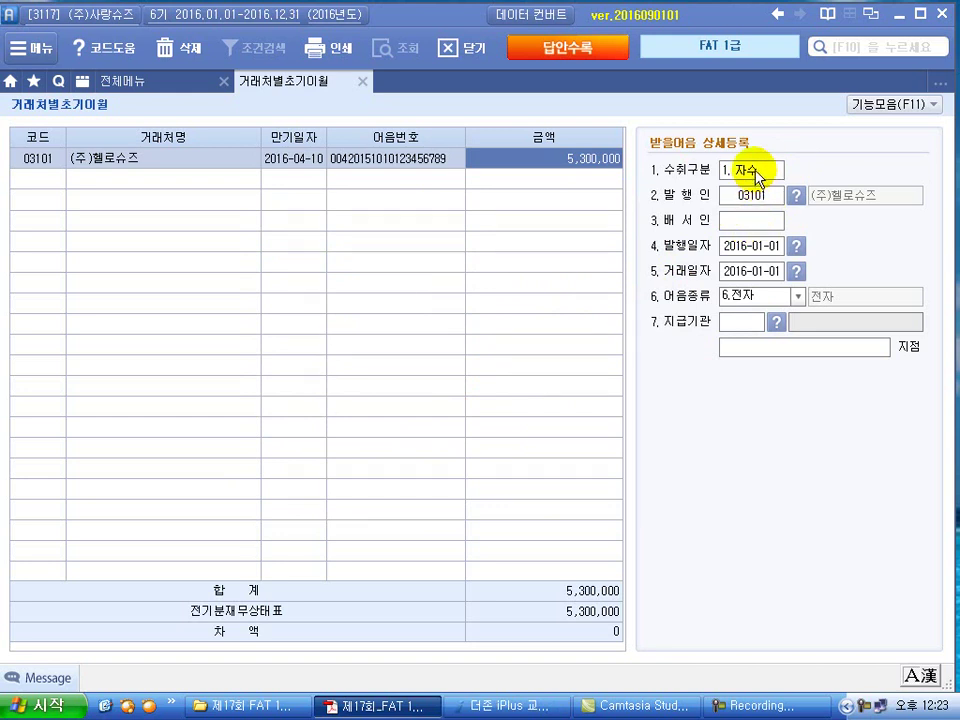
Step: Set the note's issue date and transaction date to 2015-10-10 and its type to 6.전자
left_click(743, 248)
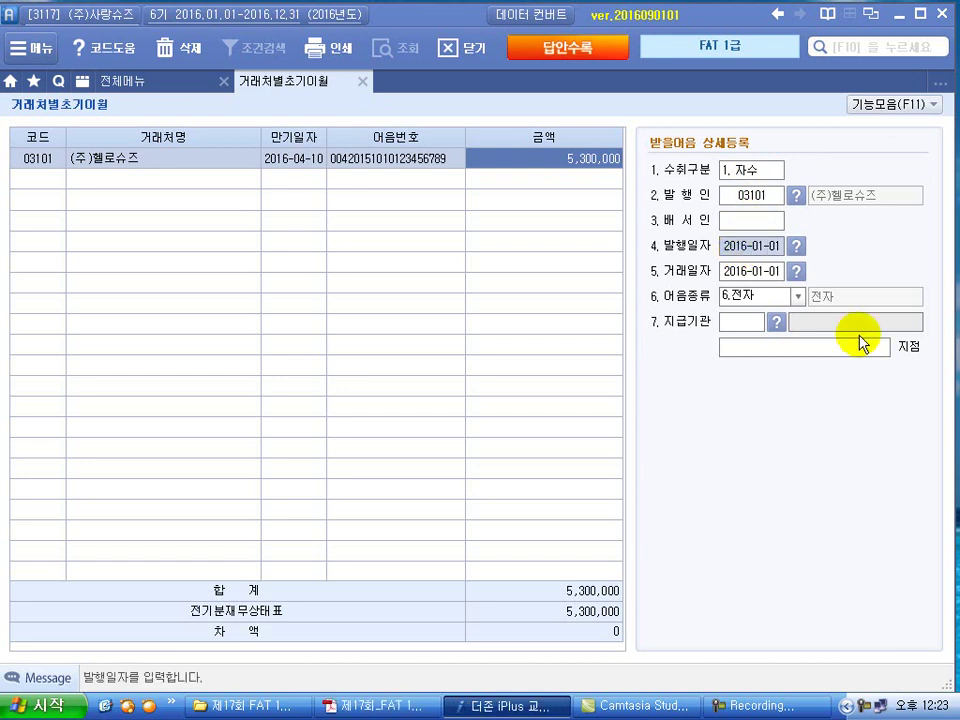
type("20")
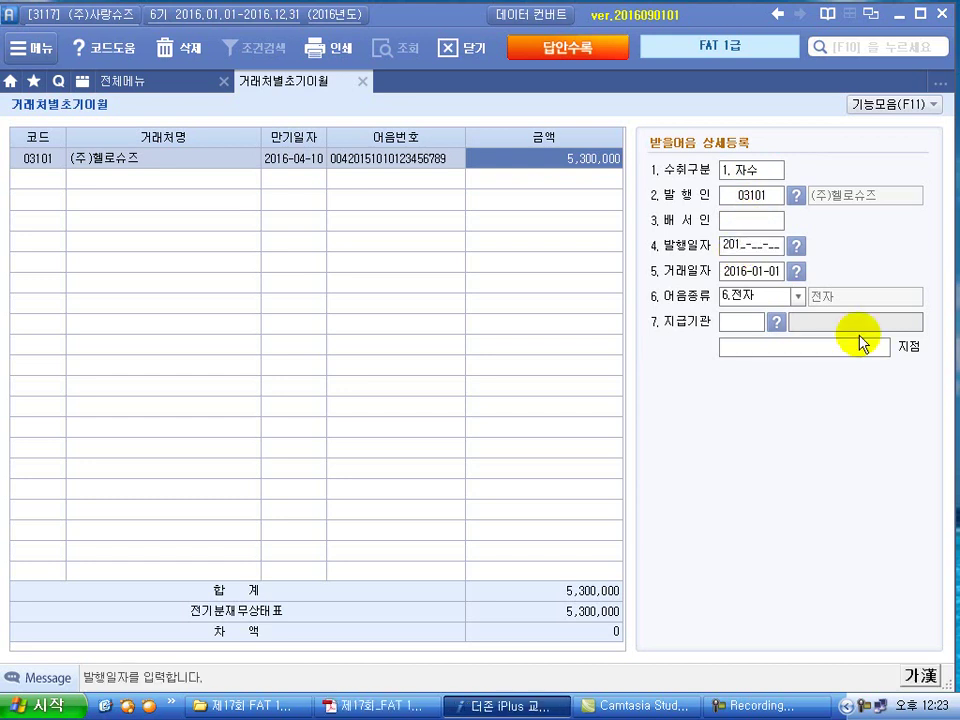
type("15-10-10")
key("Return")
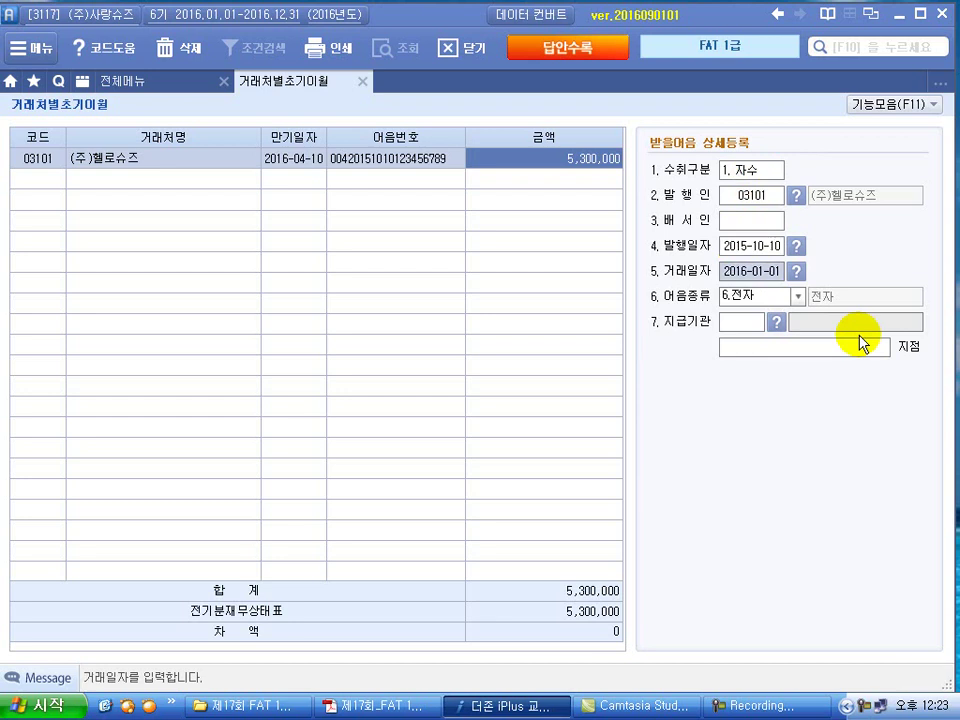
type("20")
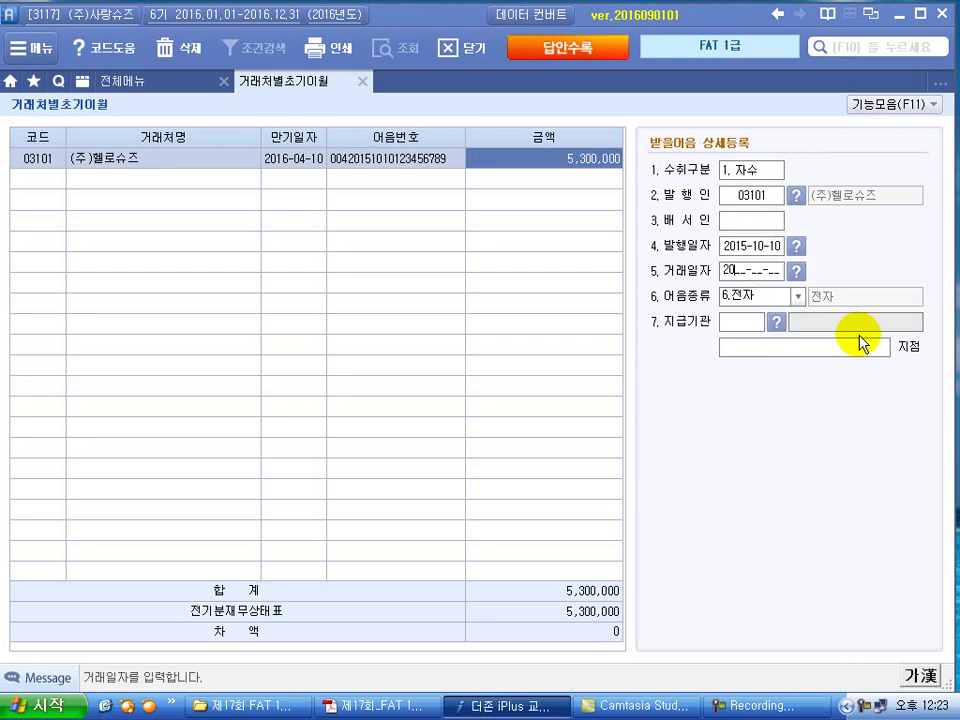
type("15-10-10")
key("Return")
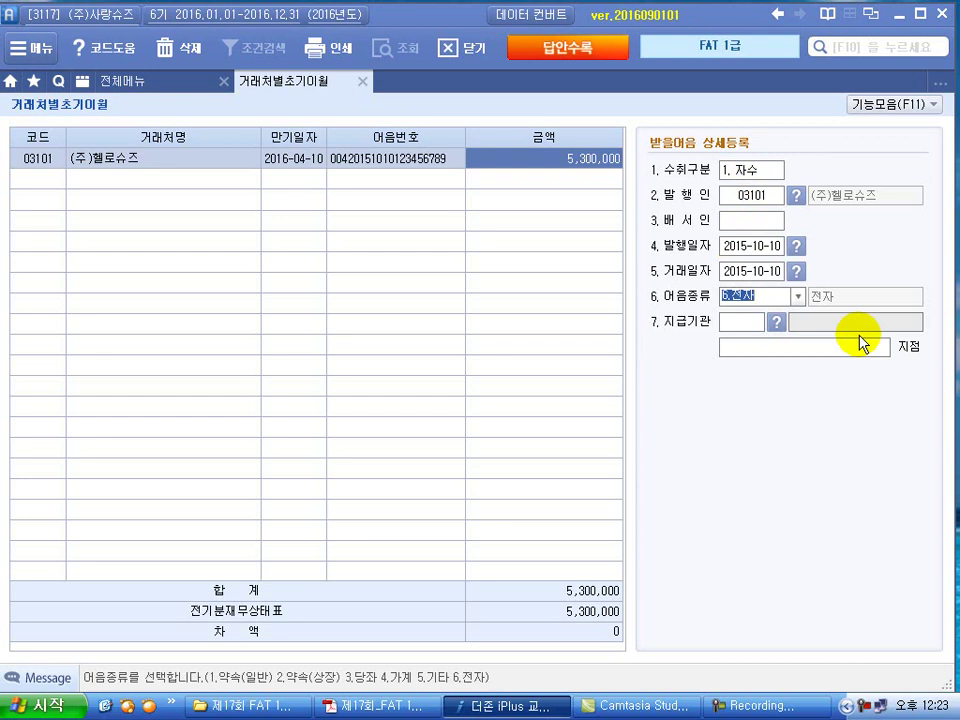
left_click(798, 297)
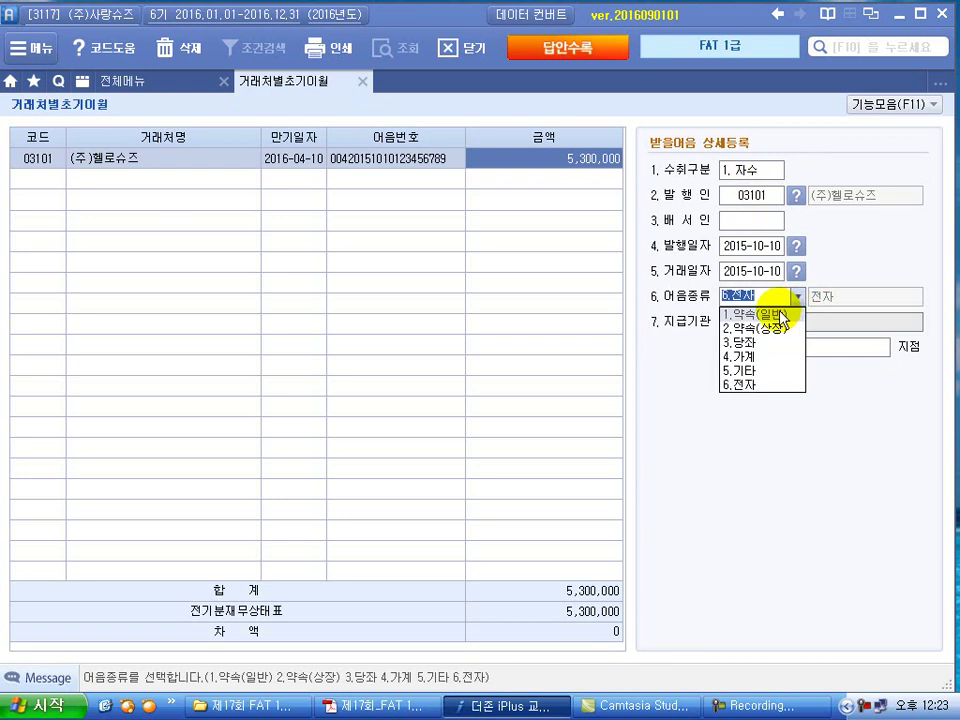
left_click(745, 385)
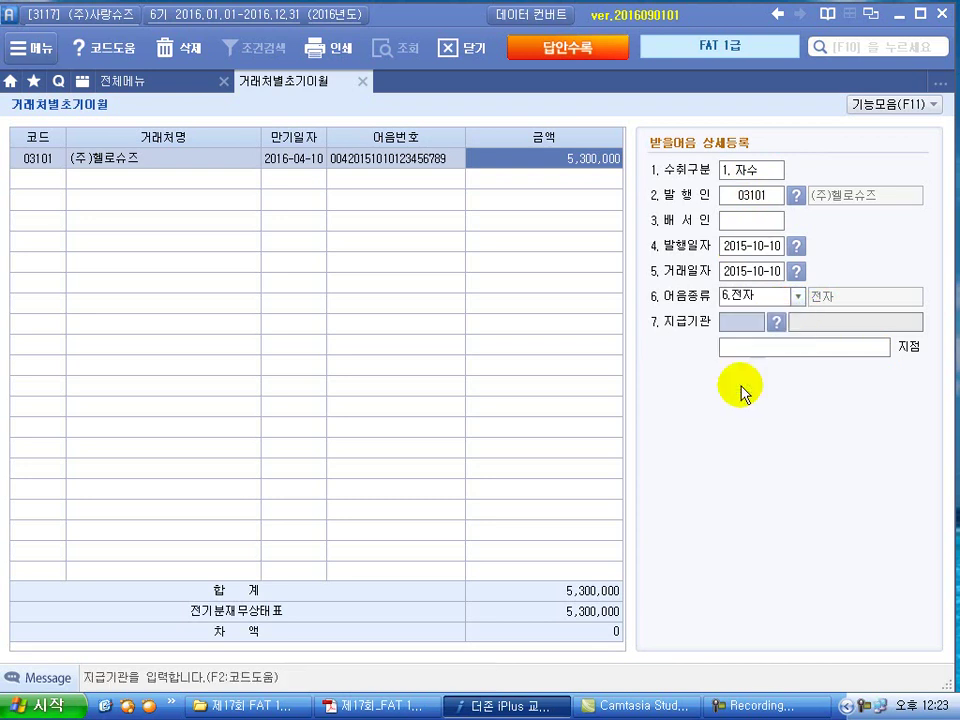
Step: Assign 국민은행 (code 100) as the note's paying institution and enter 서대문 as the branch
left_click(777, 322)
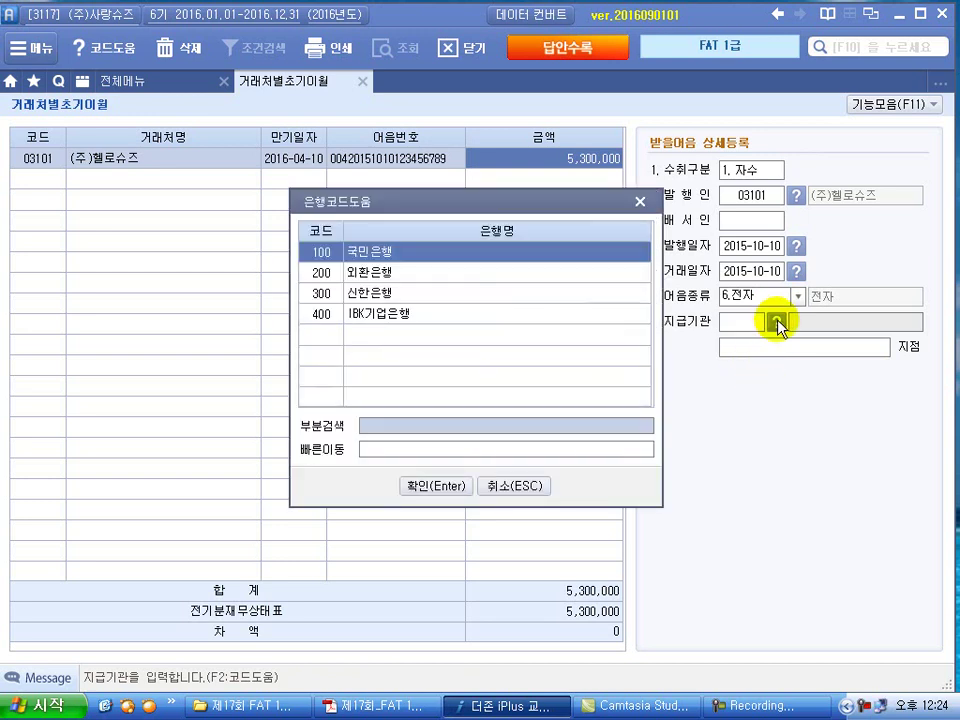
left_click(427, 487)
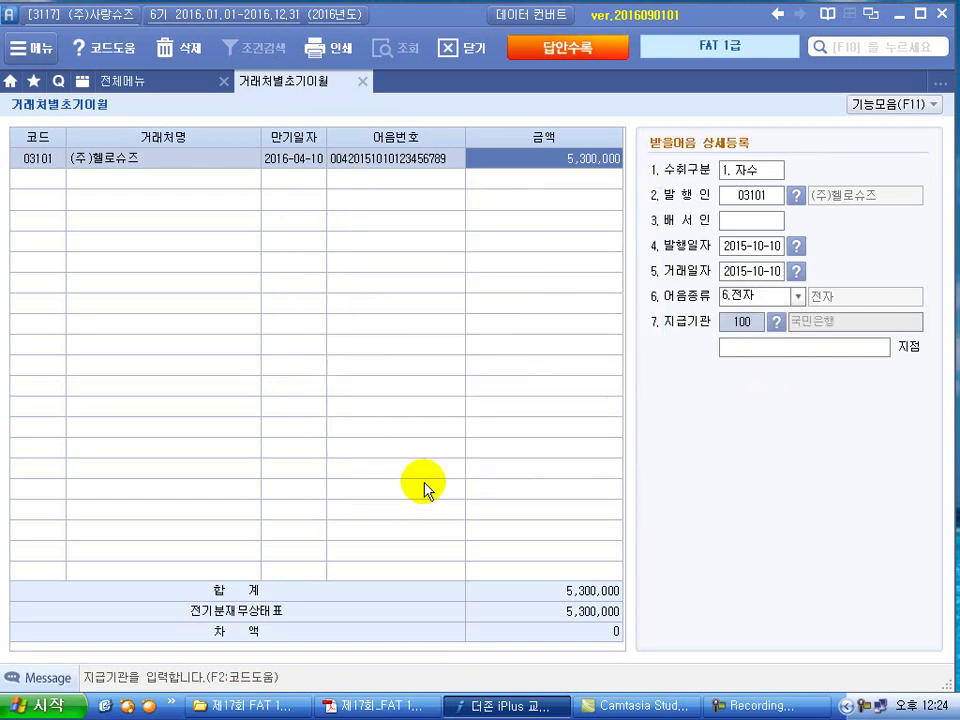
left_click(782, 352)
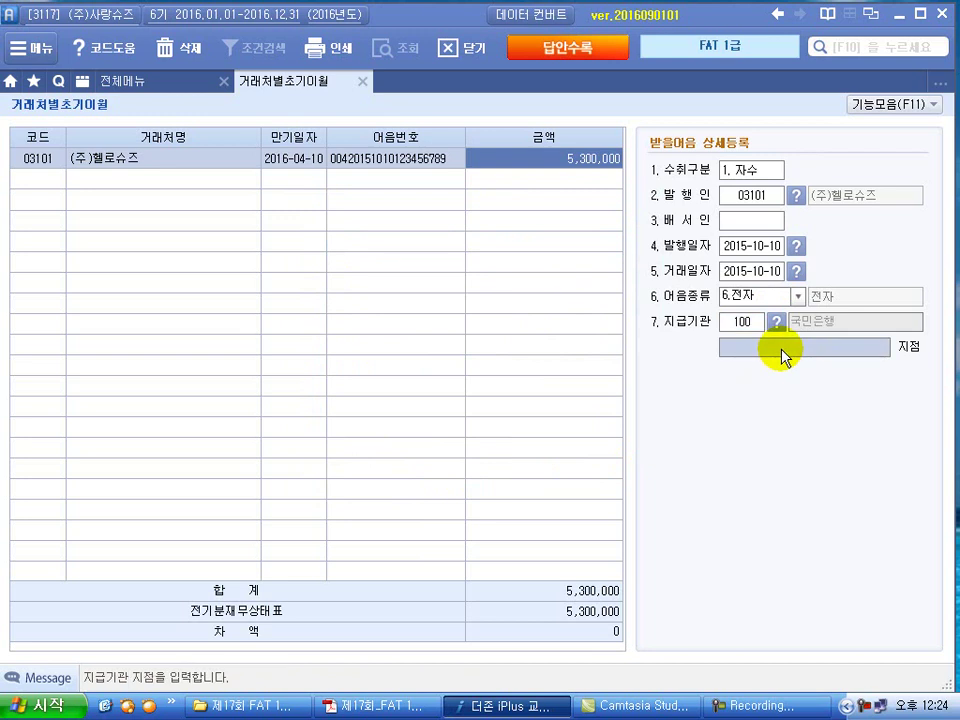
type("서대문")
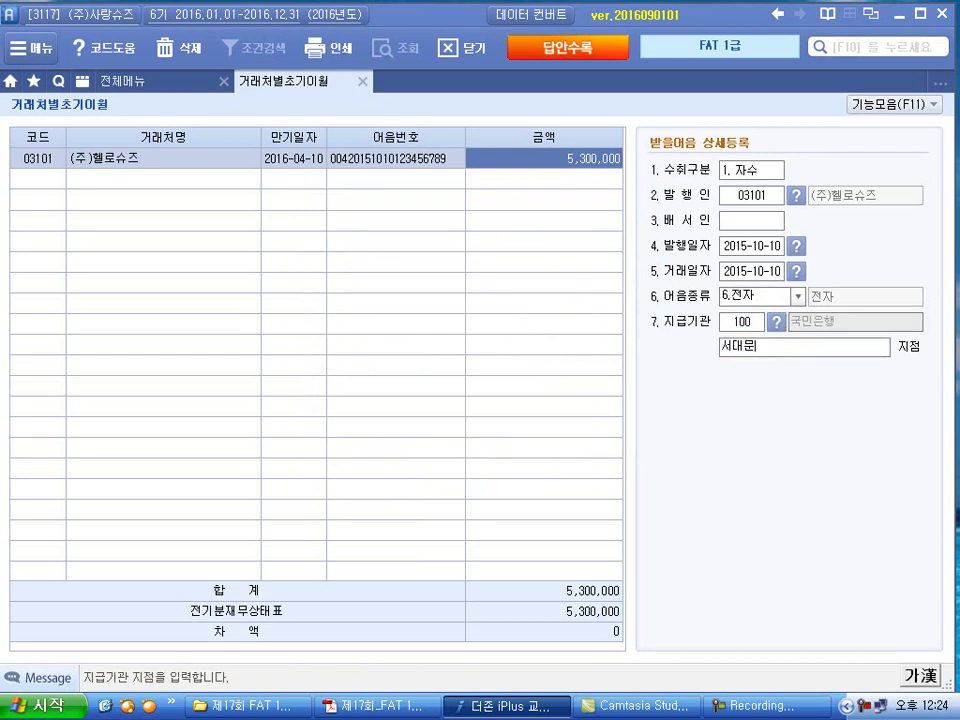
key("Return")
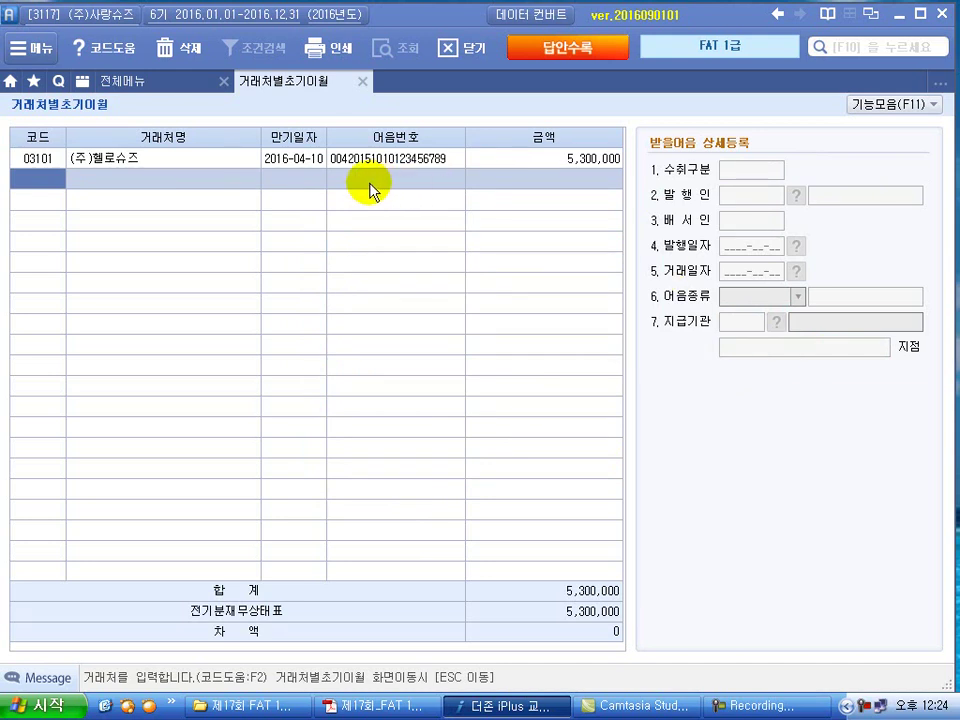
Step: Check the completed note details, return to the account list and close 거래처별초기이월
left_click(189, 162)
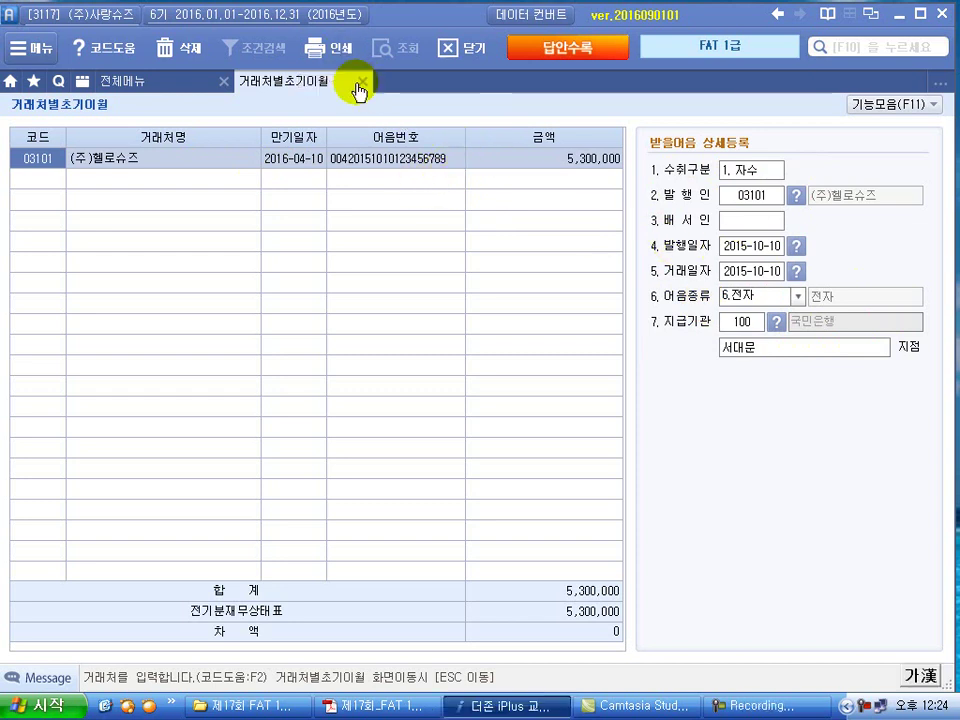
key("Escape")
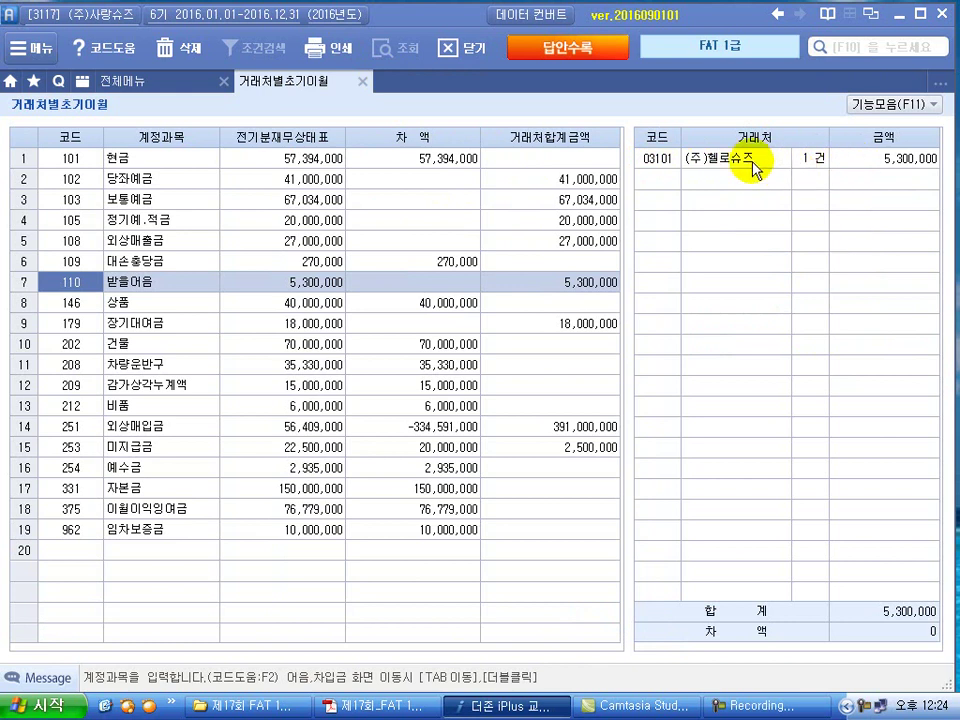
left_click(363, 80)
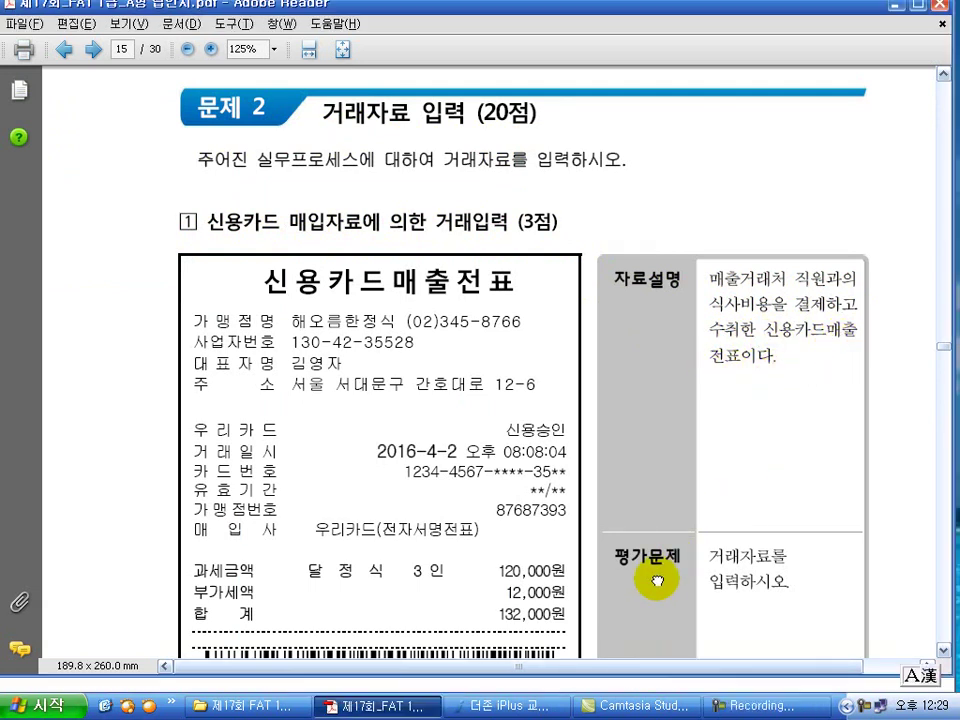
Step: Review the credit card slip in 문제 2, question 1 of the exam PDF, and open 일반전표입력 in 더존 iPlus for April 2
scroll(657, 578, "down", 3)
scroll(657, 578, "down", 2)
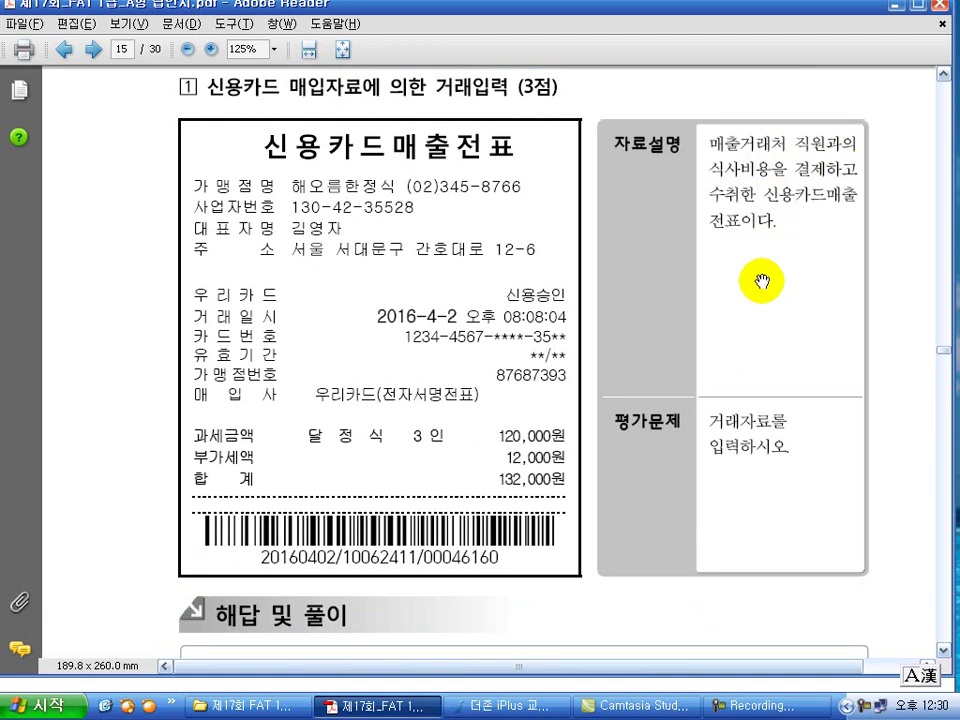
scroll(762, 282, "down", 1)
scroll(762, 282, "down", 1)
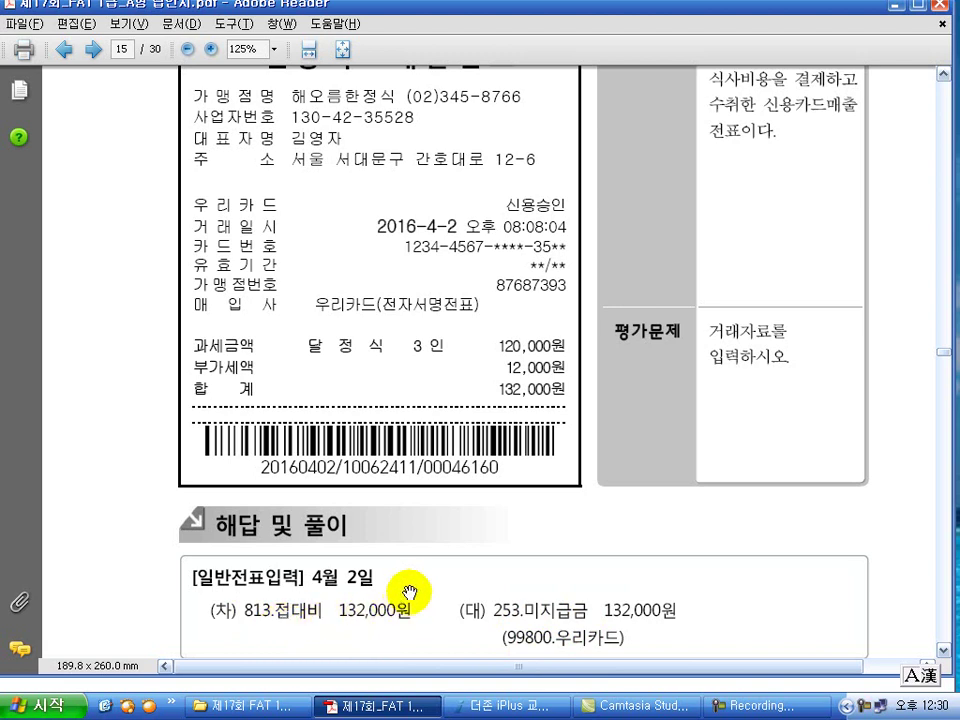
key("alt+Tab")
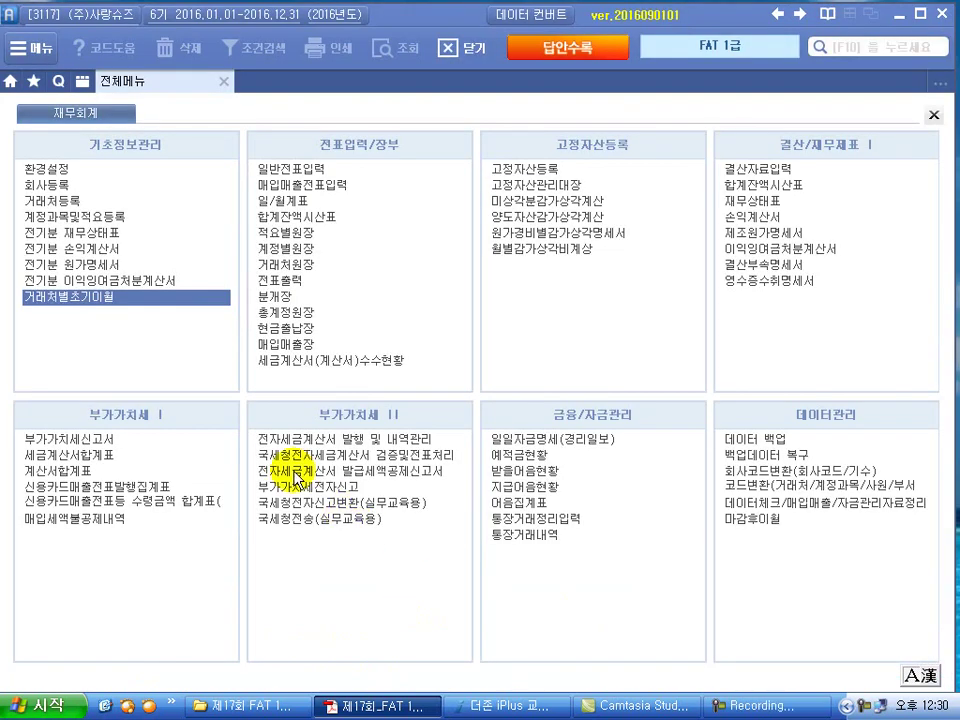
left_click(290, 170)
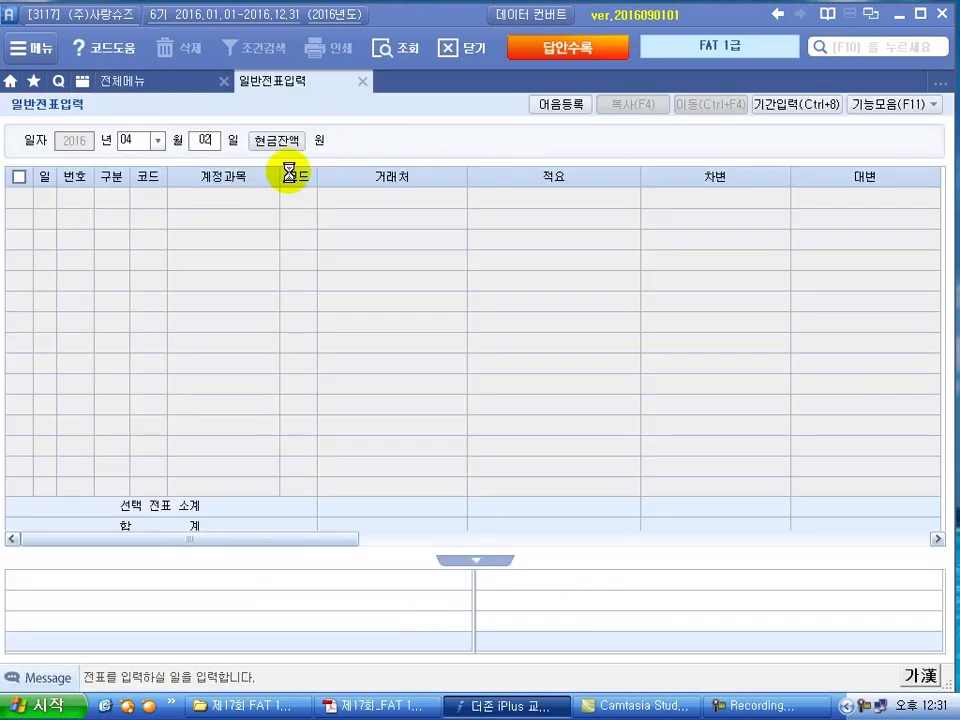
key("Return")
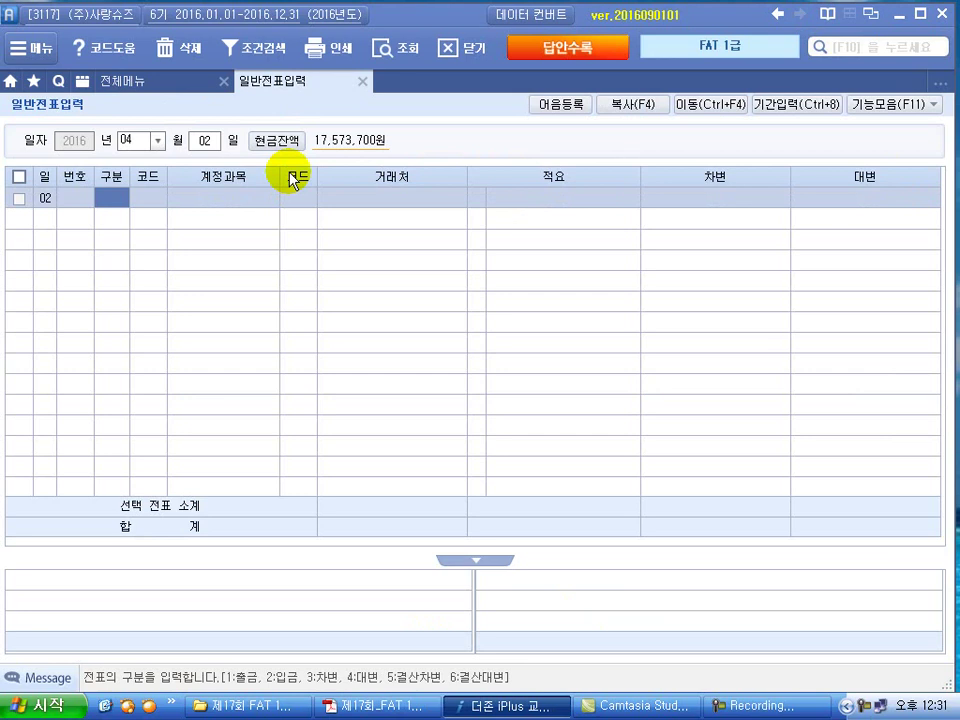
Step: Start a debit line for April 2 with account 813.접대비
type("3")
key("Return")
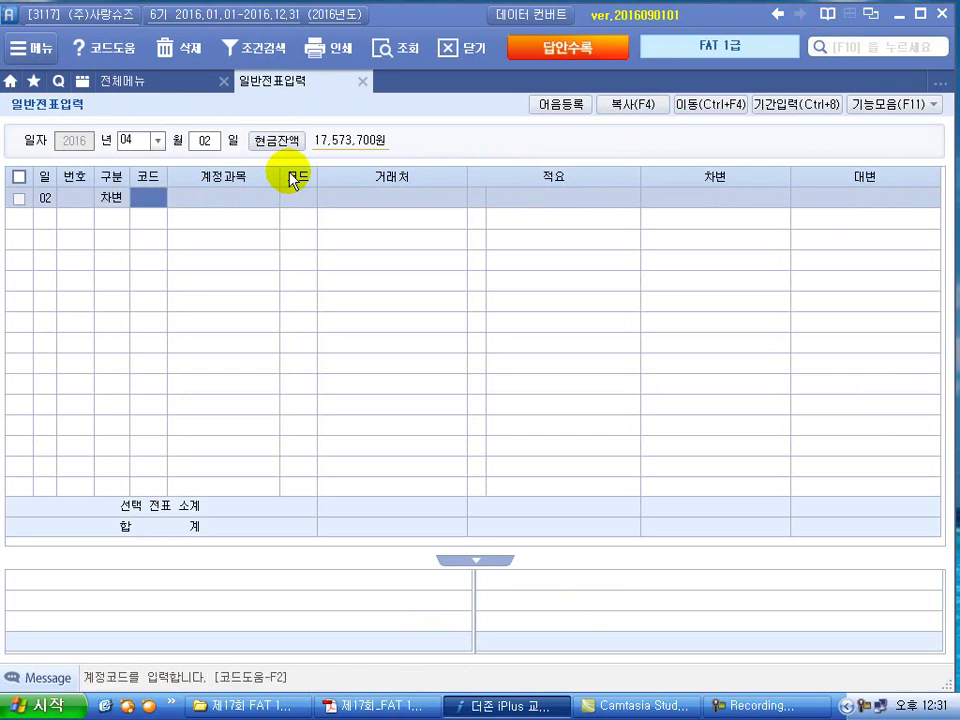
type("접대")
key("Return")
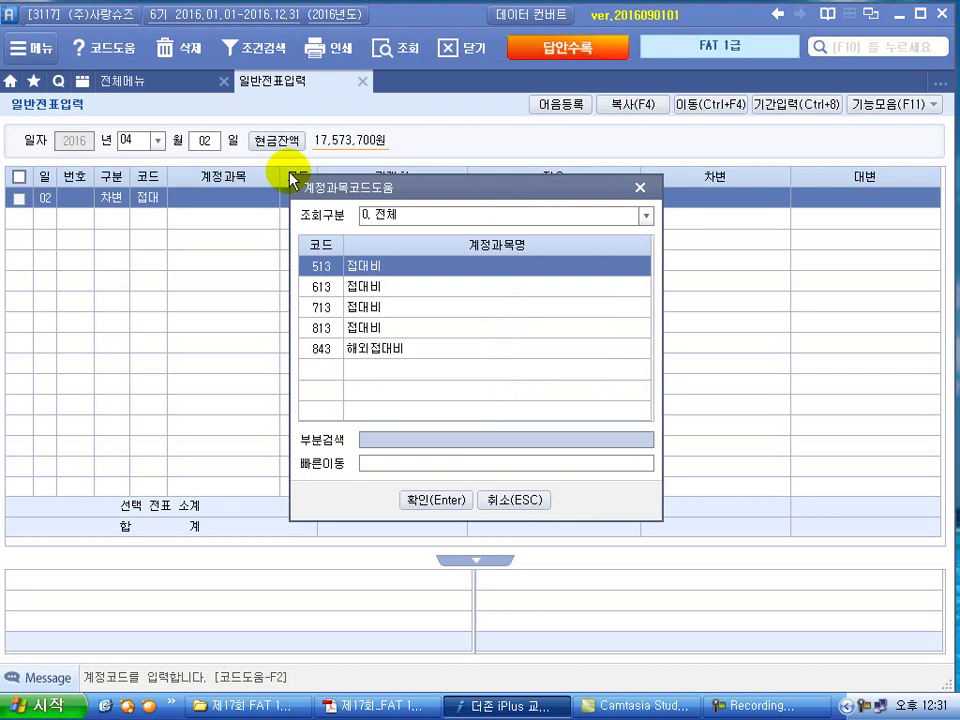
key("Down")
key("Down")
key("Down")
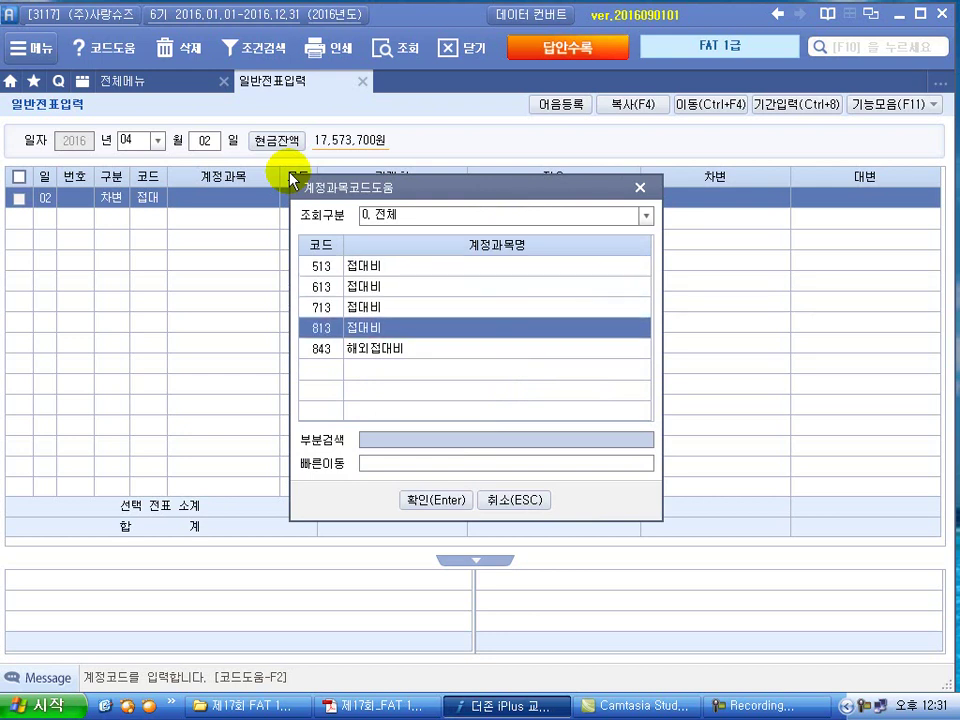
key("Return")
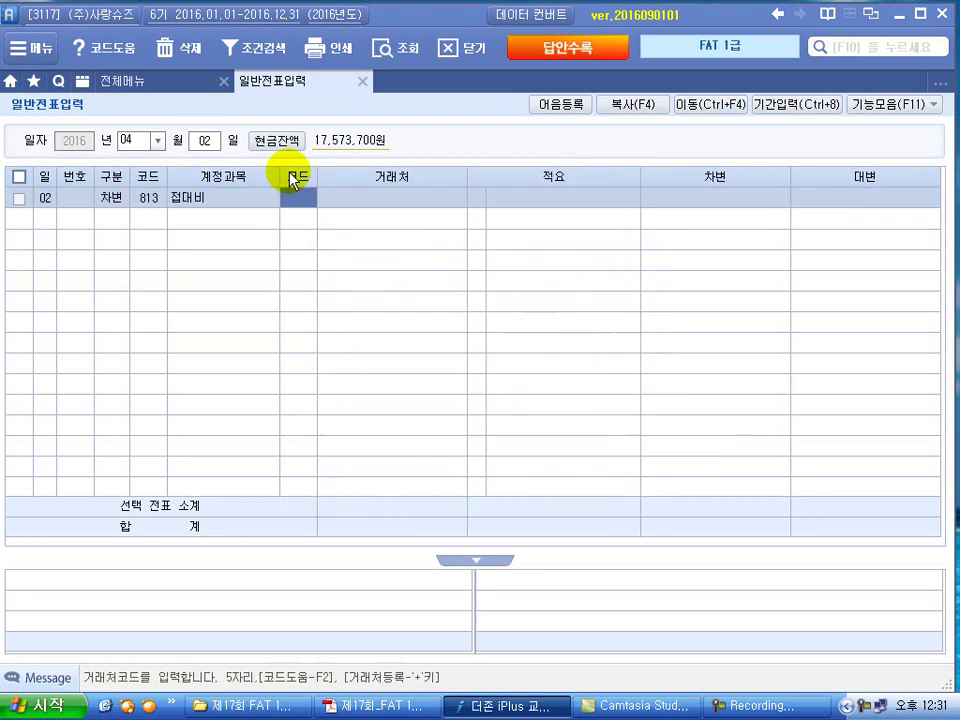
Step: Leave the 접대비 line's customer and memo blank and enter a debit amount of 132,000
key("Return")
key("Return")
key("Return")
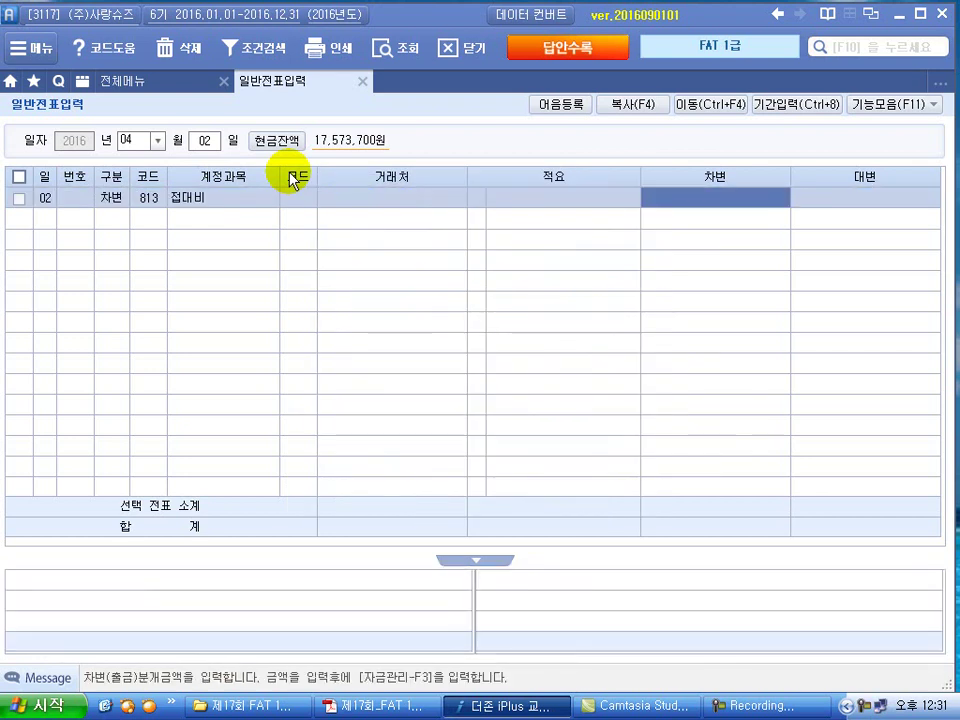
type("1320000")
key("Return")
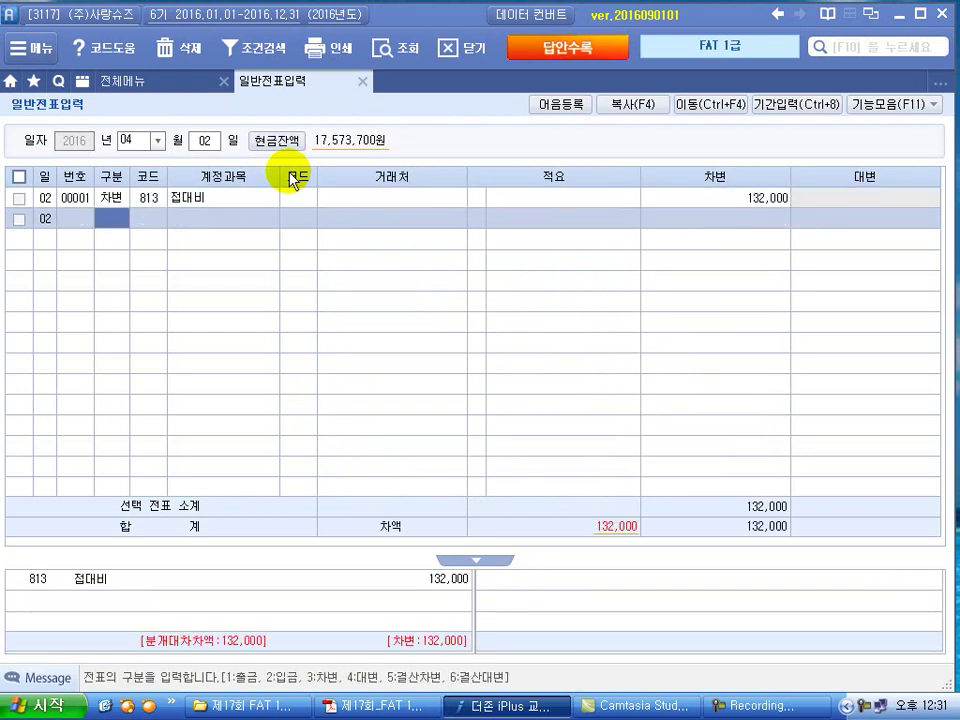
Step: Add a credit line with account 253.미지급금 and assign 우리카드 (99800) as its customer
type("4")
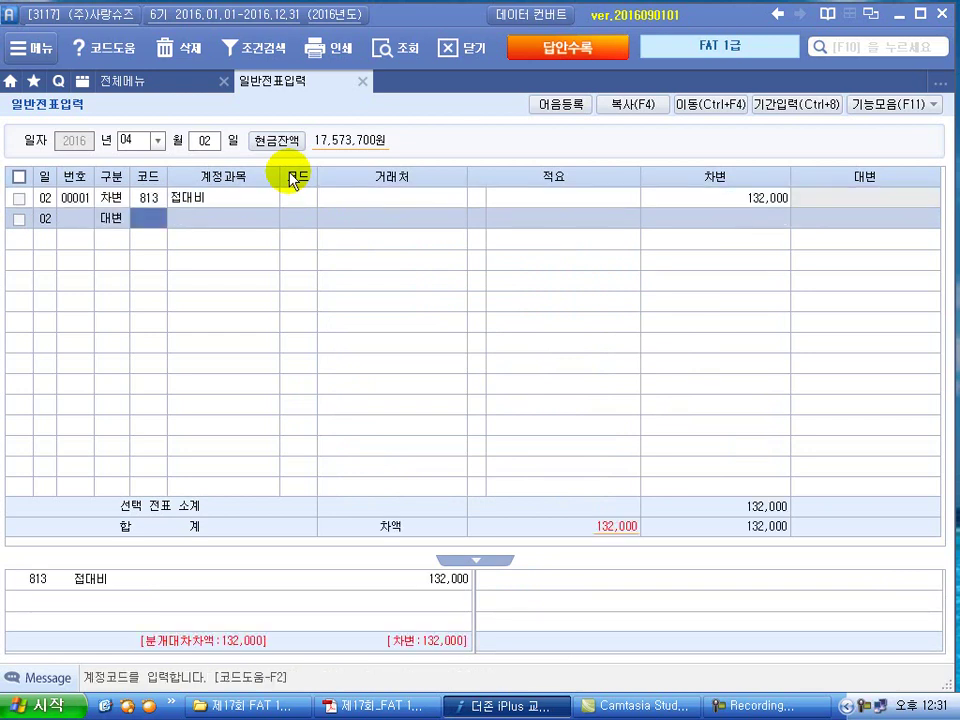
type("미지")
key("Return")
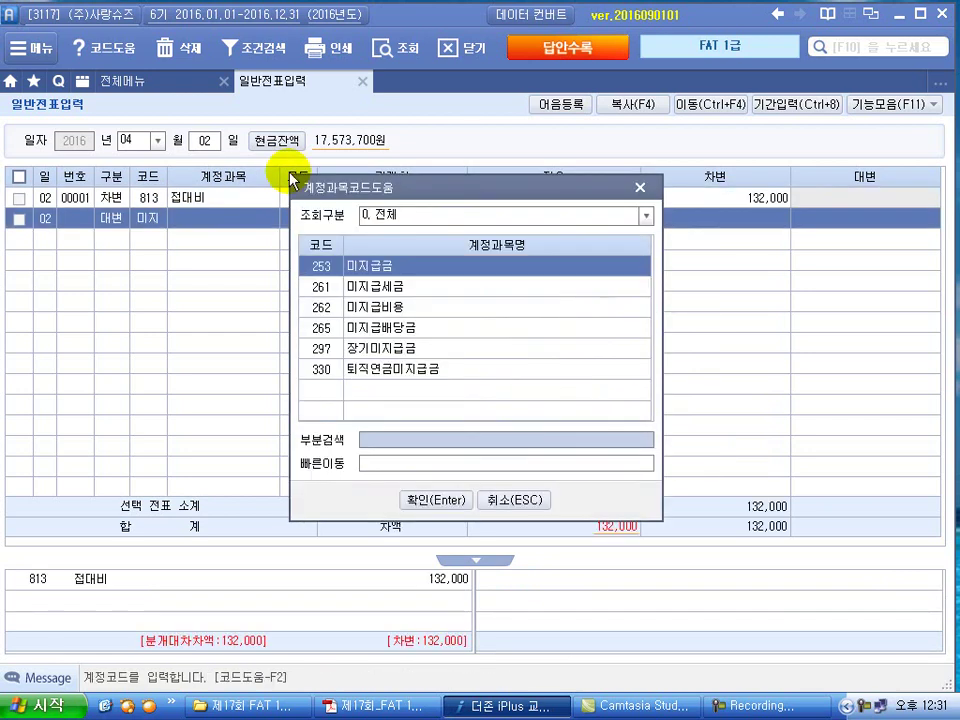
key("Return")
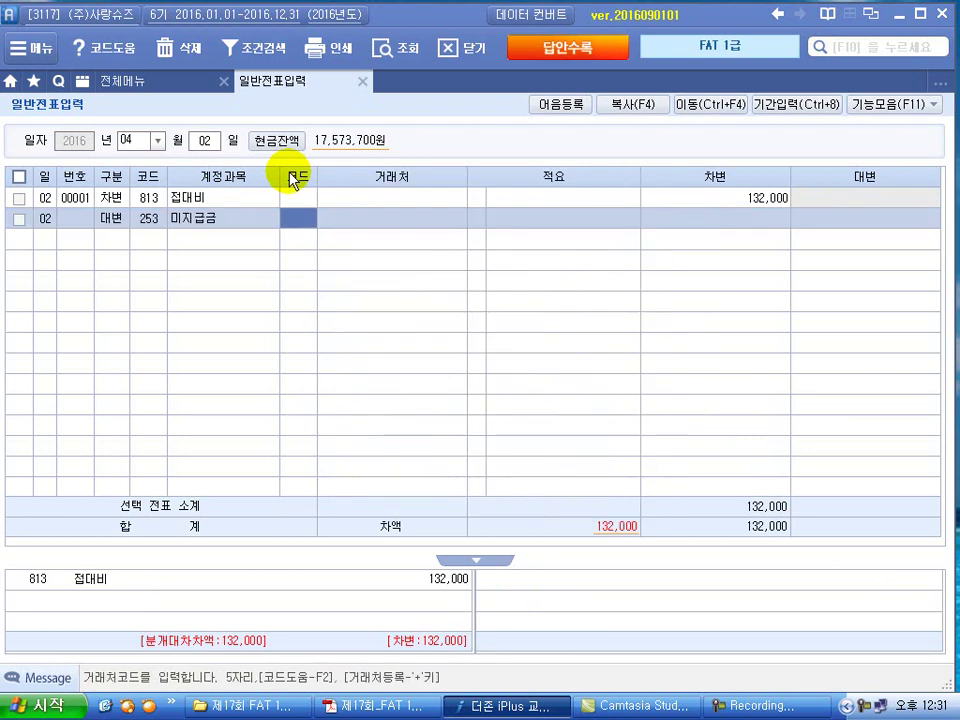
key("Return")
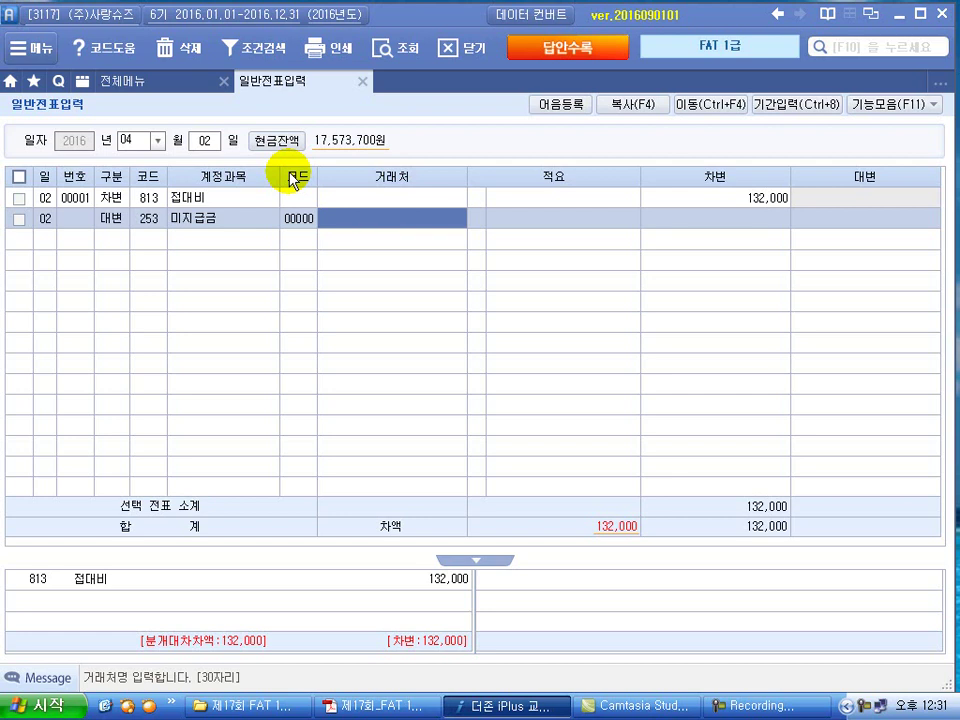
type("우체")
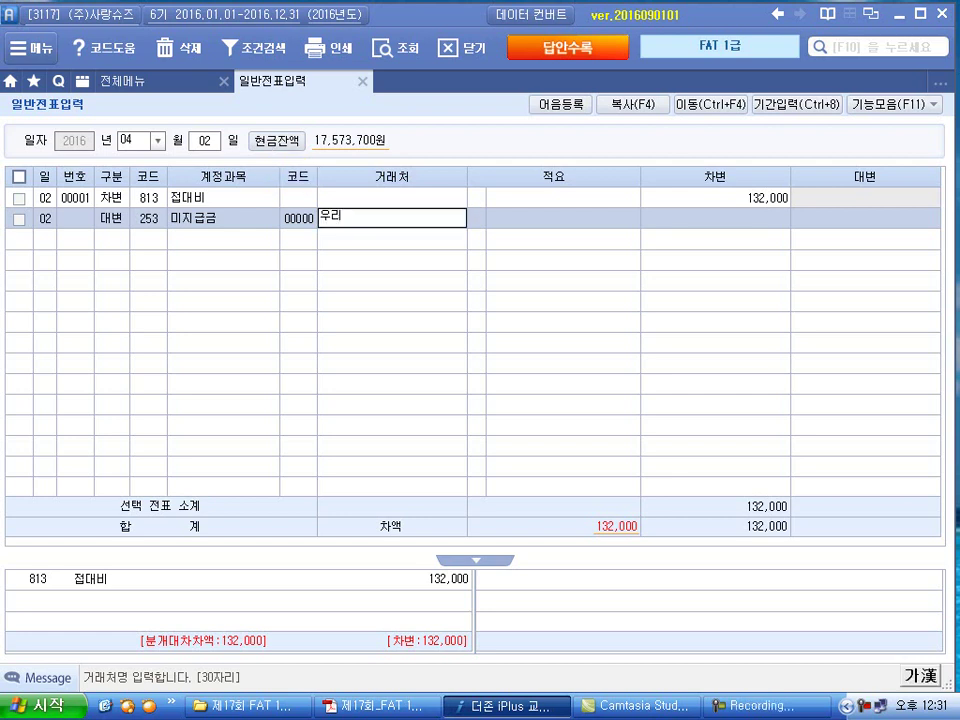
key("Return")
key("Return")
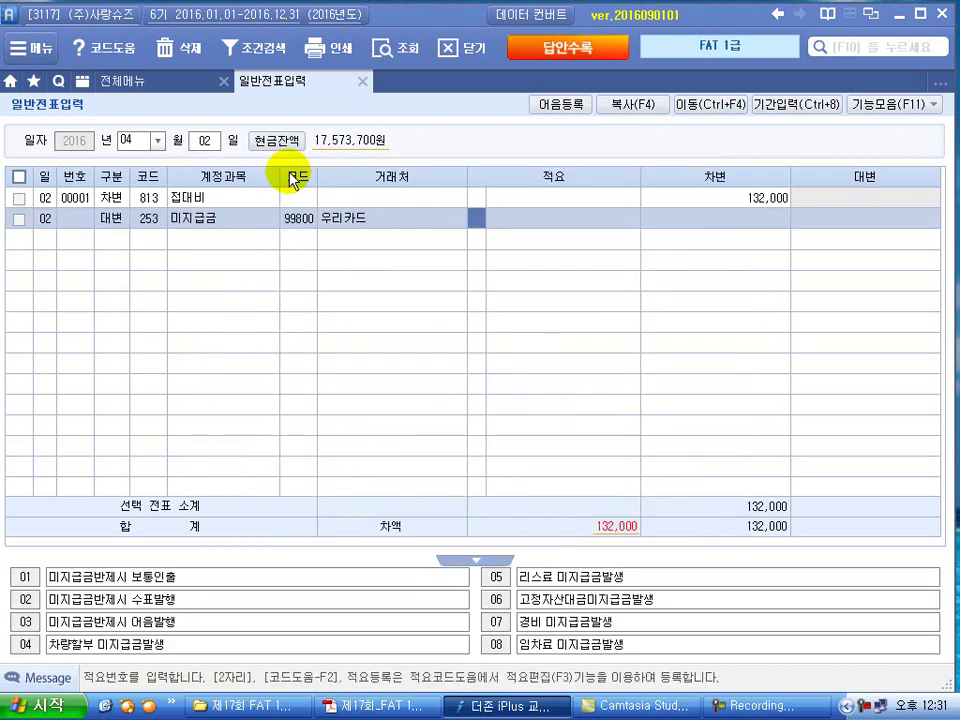
Step: Leave the 미지급금 line's memo blank and enter a credit amount of 132,000
key("Return")
type("132")
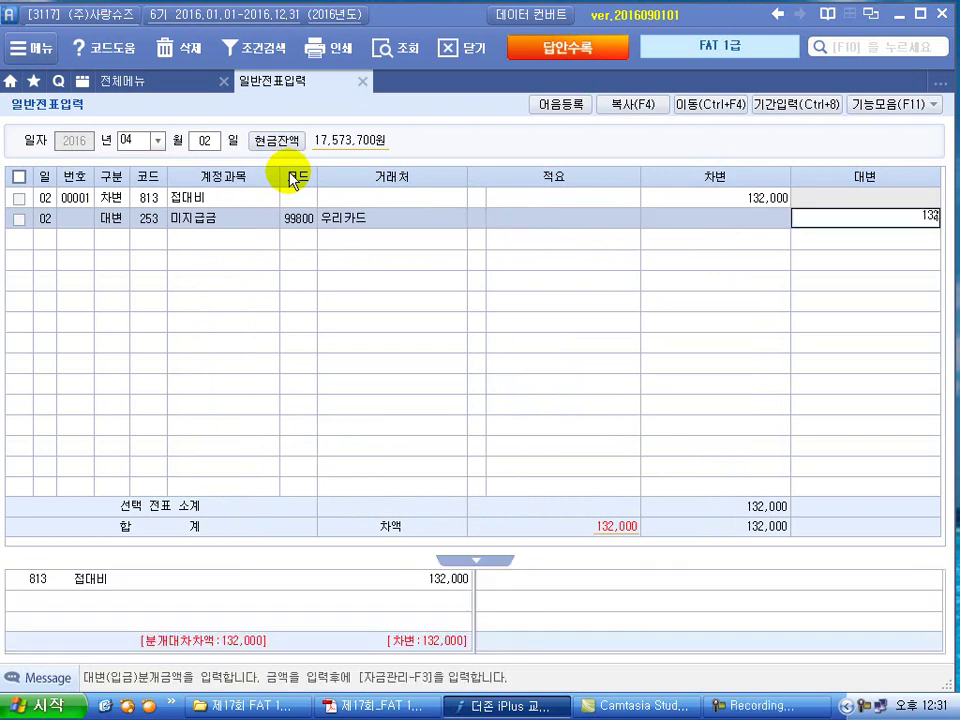
type(",000")
key("Return")
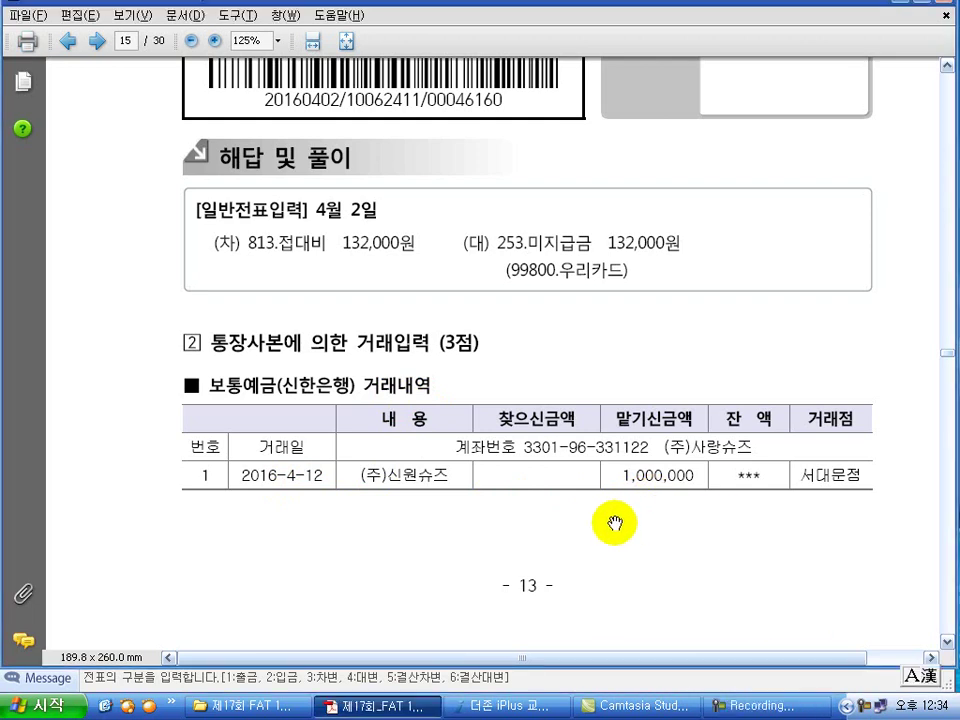
Step: Read question 2 on the bankbook deposit in the exam PDF and look up the January 20 voucher in 더존 iPlus
scroll(613, 522, "down", 5)
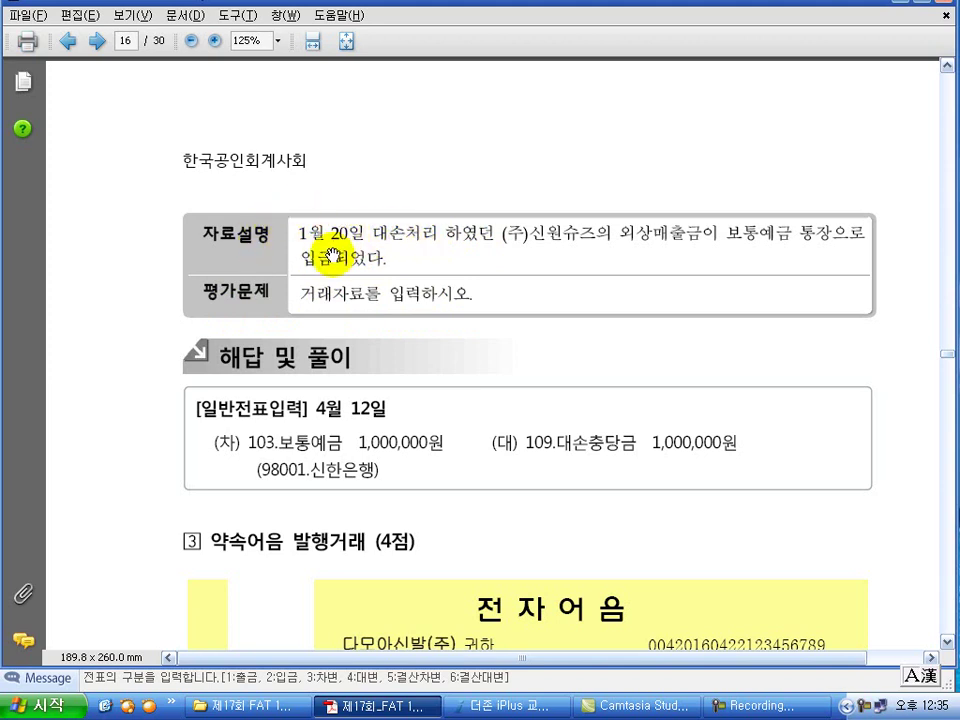
key("alt+Tab")
left_click(139, 135)
type("01")
key("Return")
type("20")
key("Return")
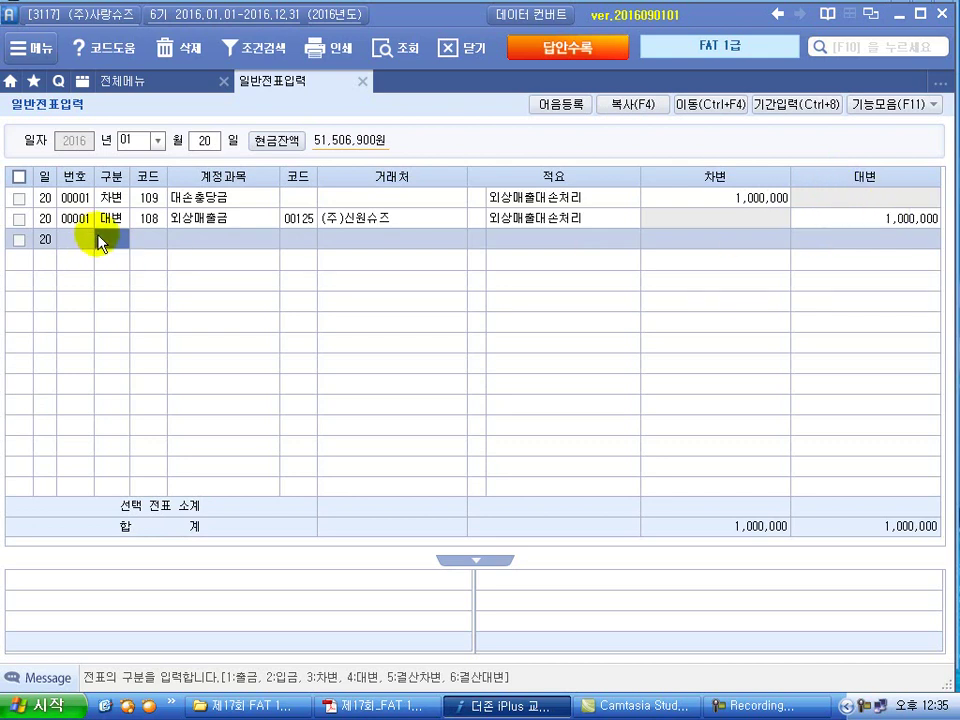
key("Up")
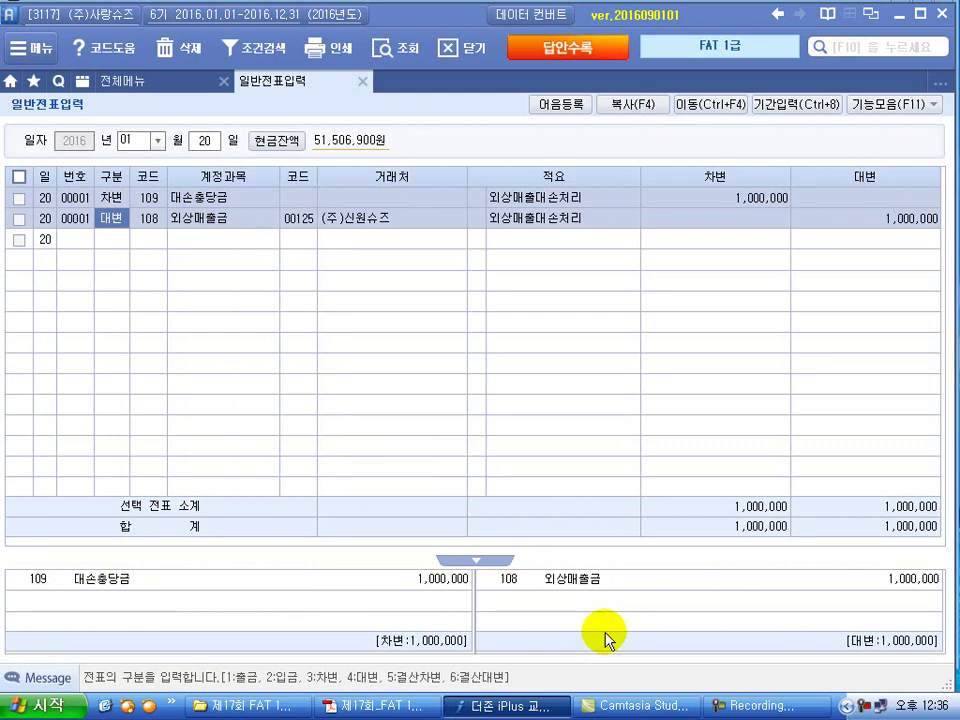
Step: Compare the April 12 solution in the exam PDF with the January 20 bad-debt write-off voucher
key("alt+Tab")
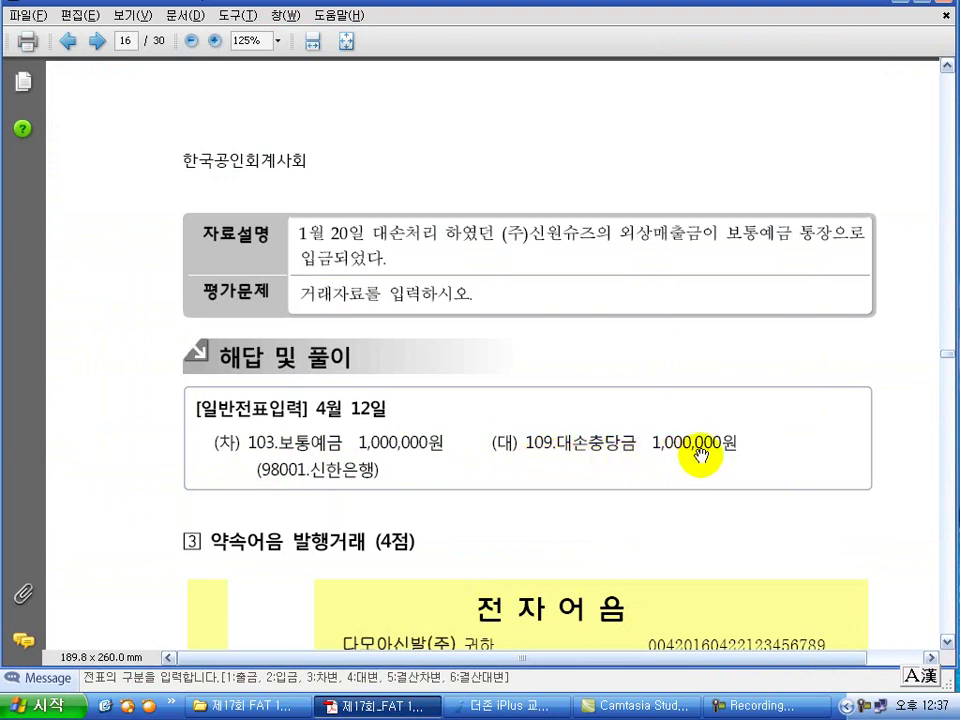
left_click(546, 706)
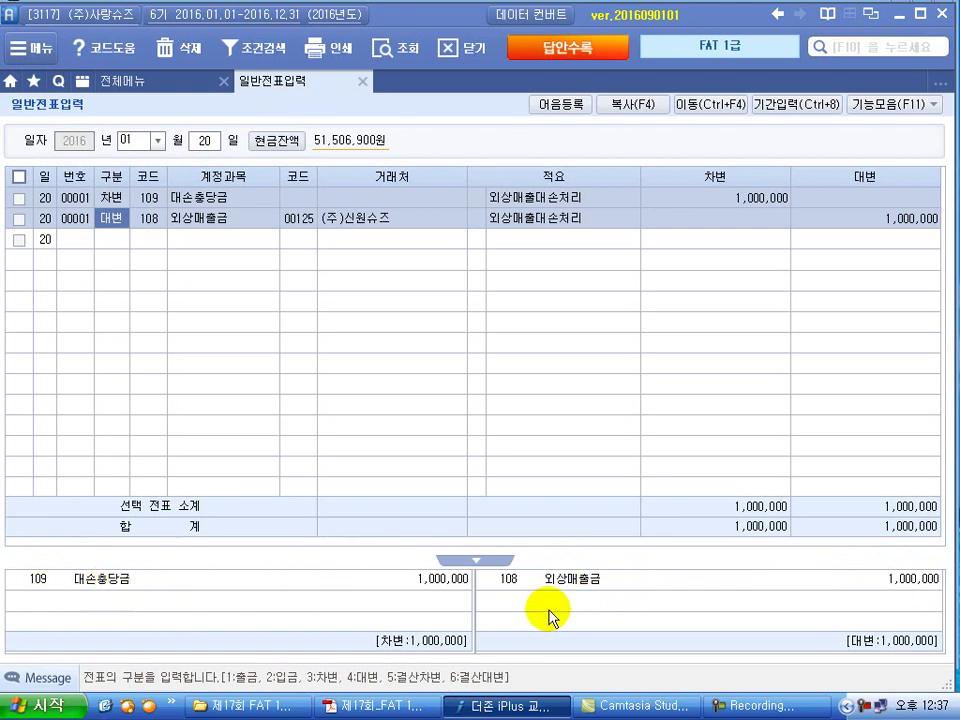
left_click(492, 708)
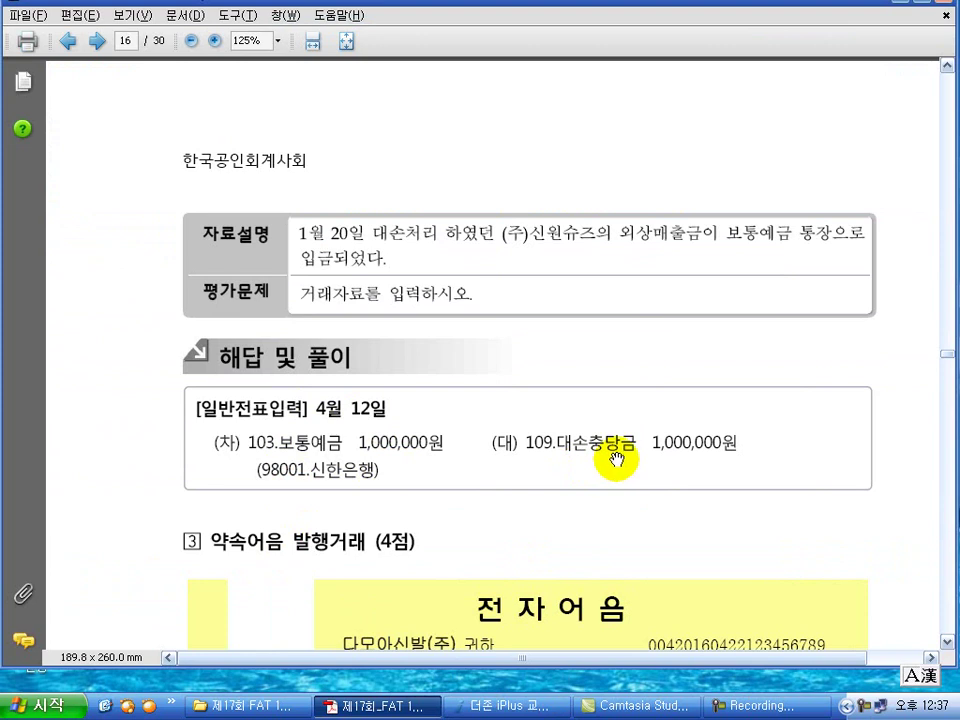
Step: Return to 일반전표입력 in 더존 iPlus, set the date to April 12 and start a debit line with account 103.보통예금
key("alt+Tab")
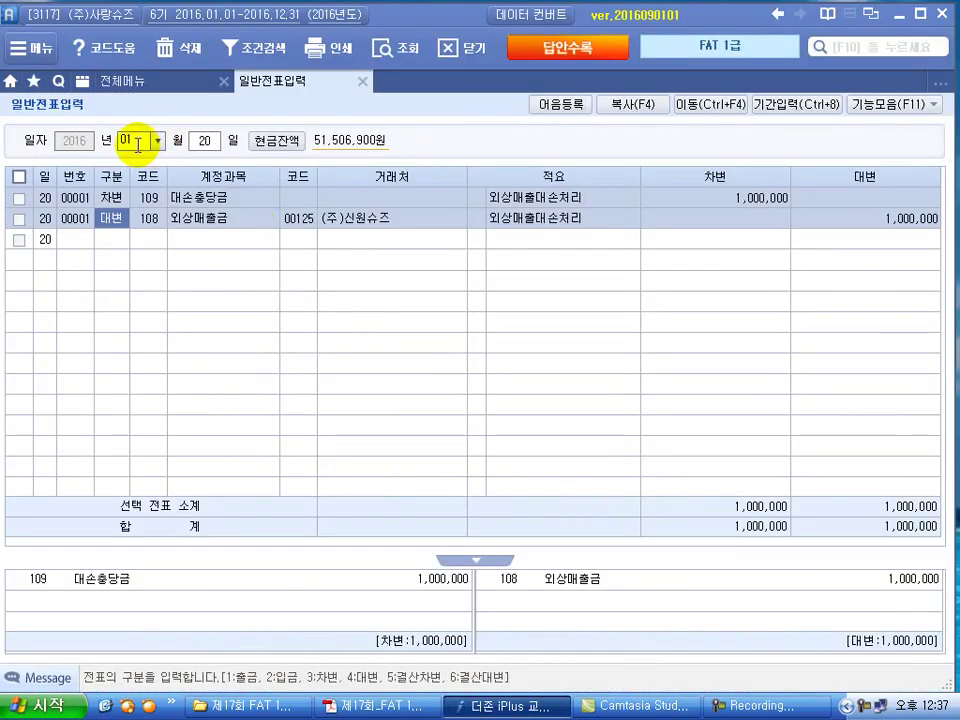
left_click(139, 141)
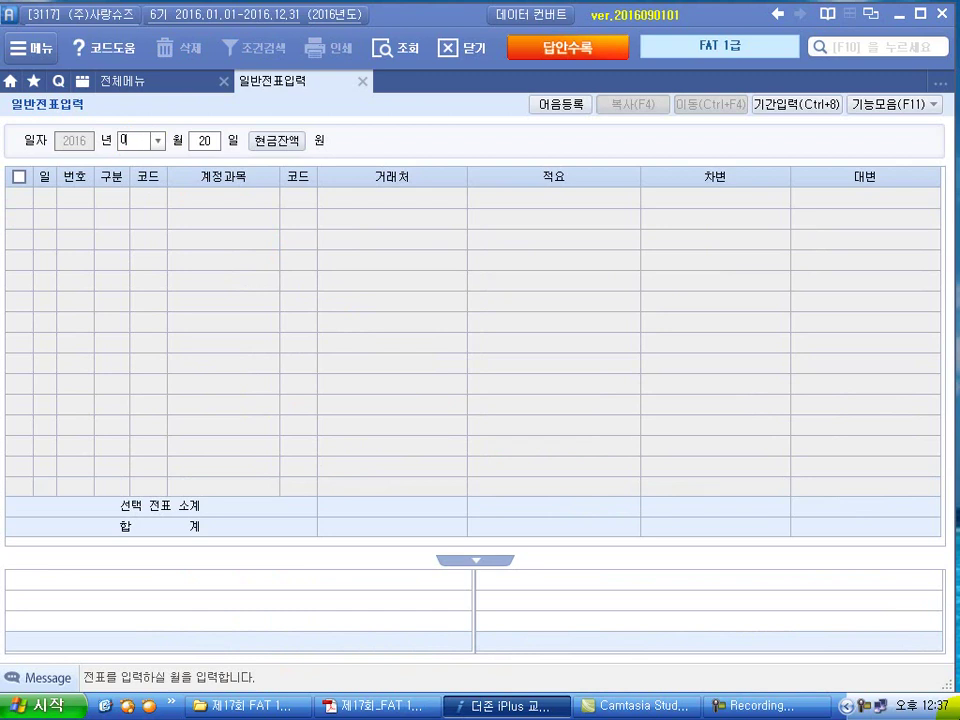
key("Return")
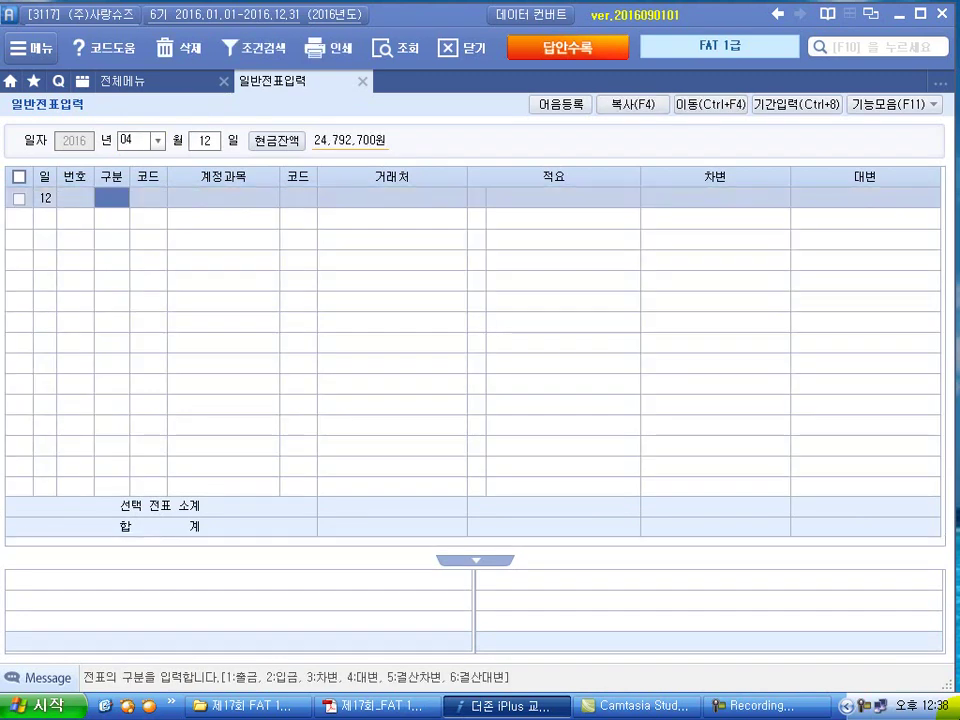
type("3")
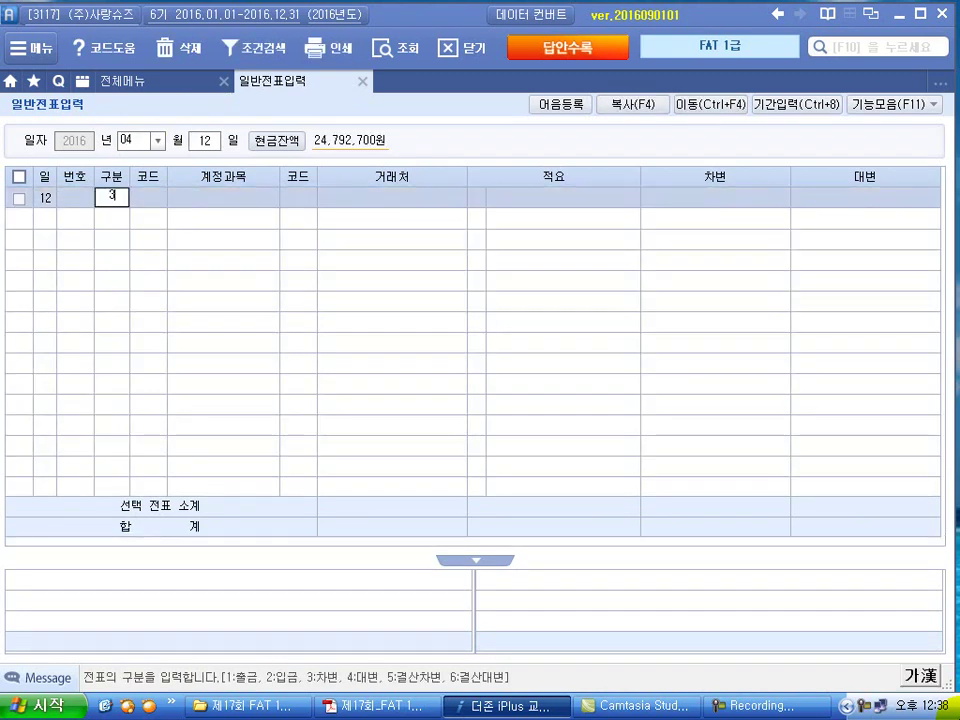
key("Return")
type("1")
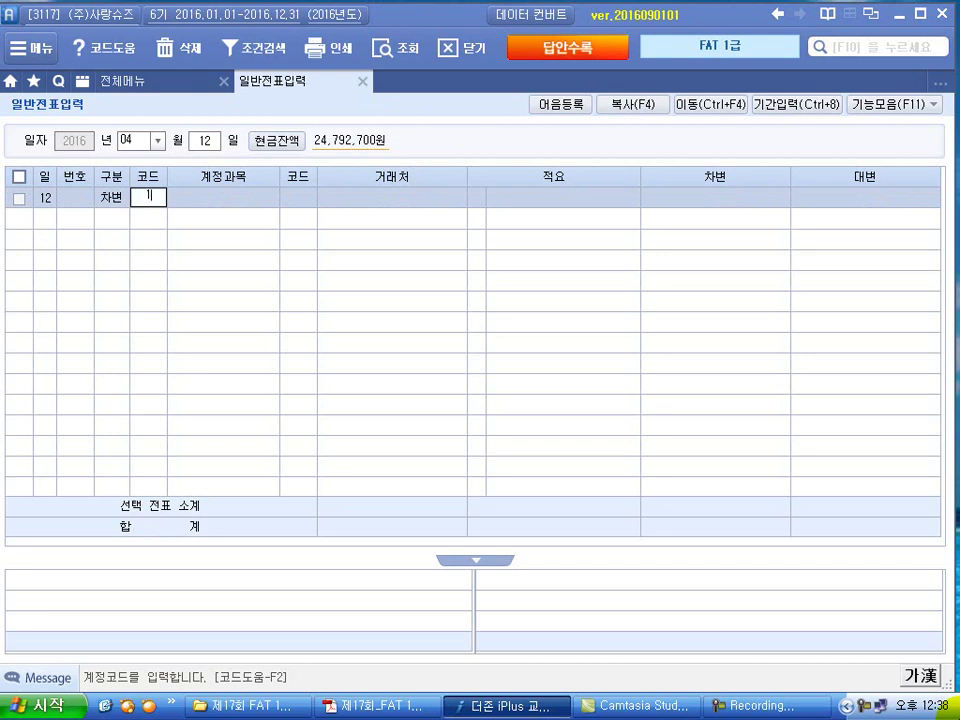
type("03")
key("Return")
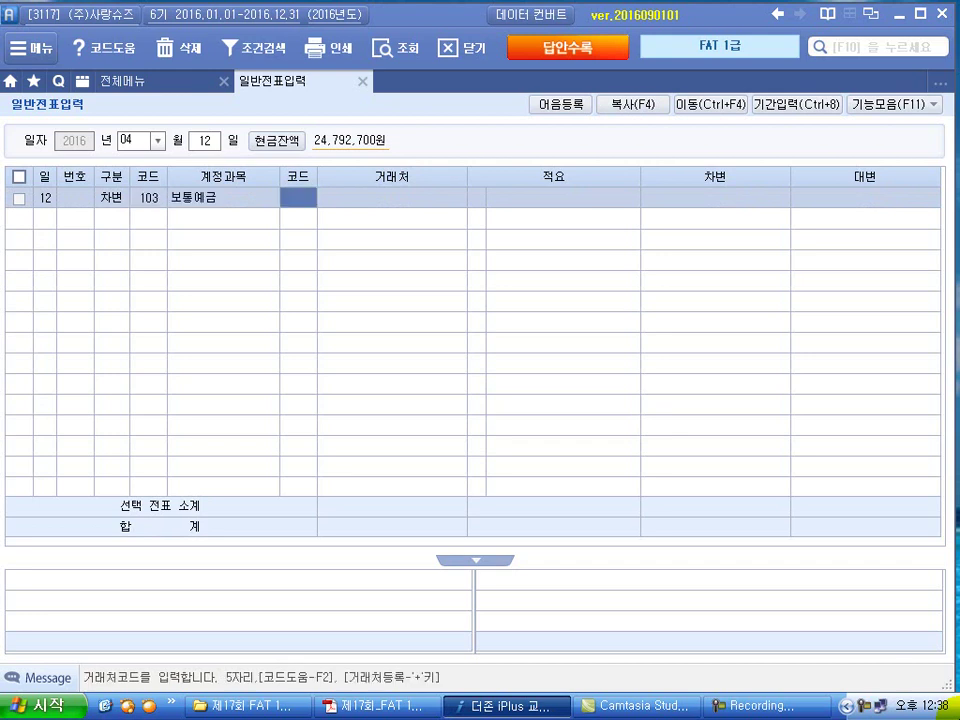
Step: Assign 신한은행 (98001) as the 보통예금 line's customer and enter a debit amount of 1,000,000
key("Return")
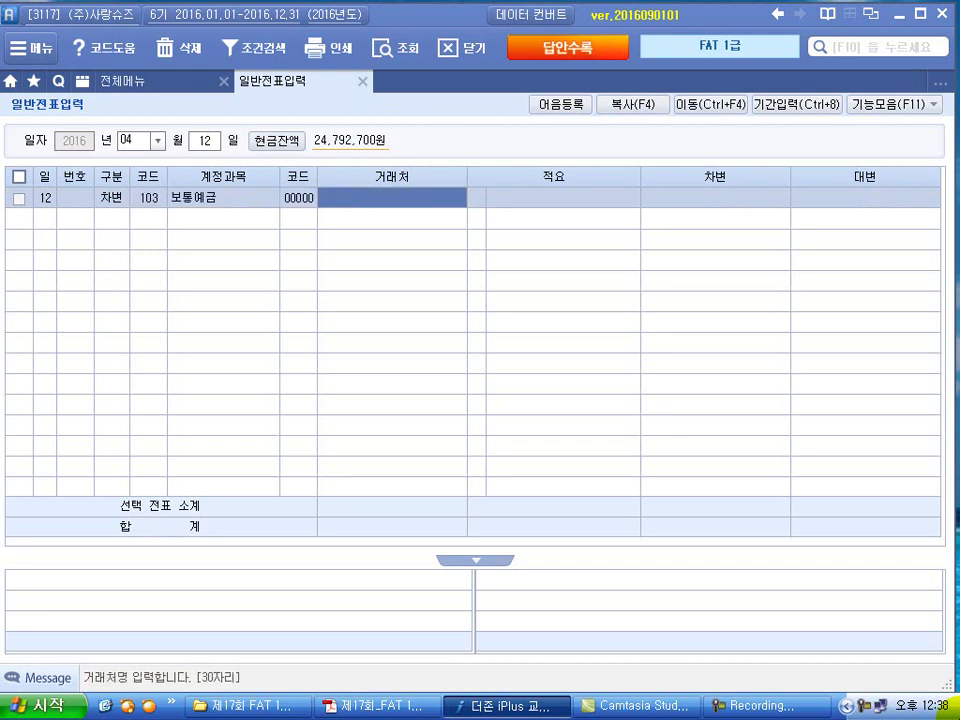
type("씨")
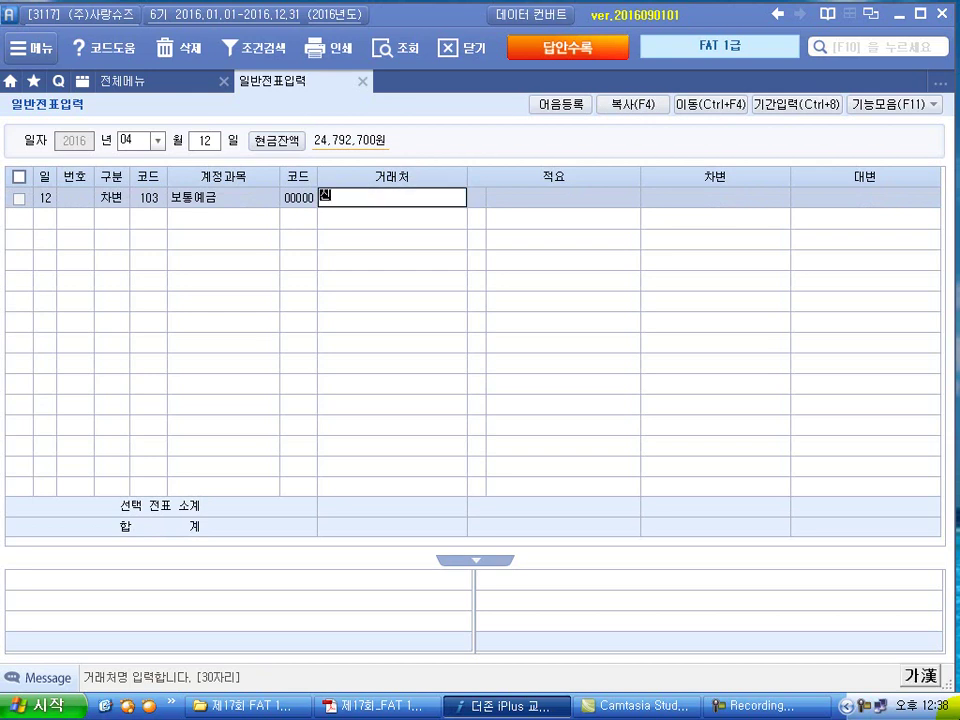
key("Return")
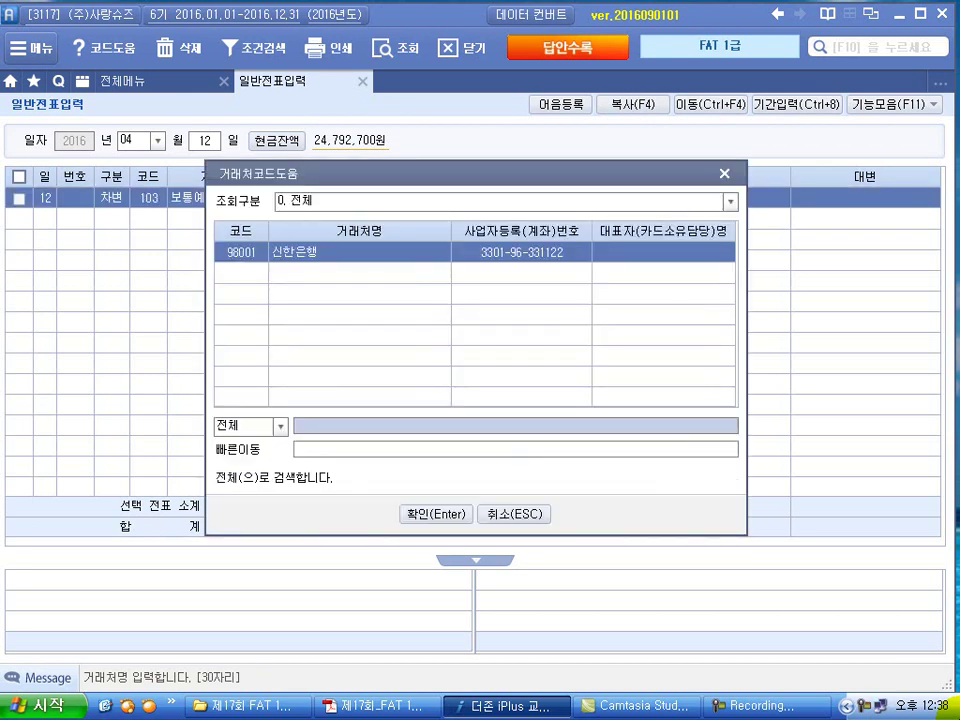
key("Return")
key("Return")
key("Return")
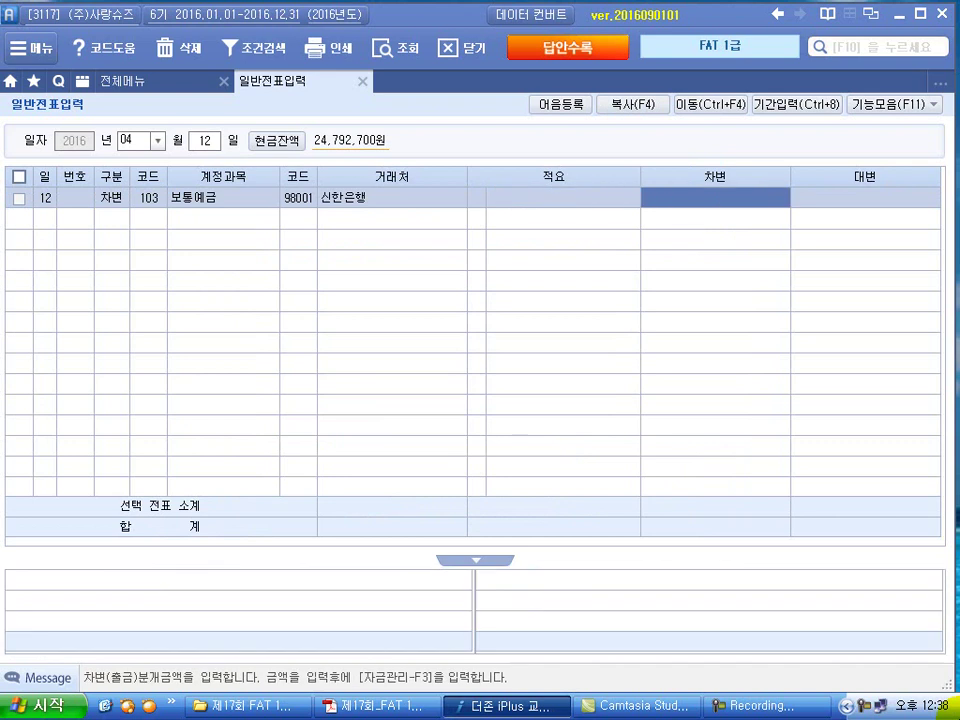
type("1,000,000")
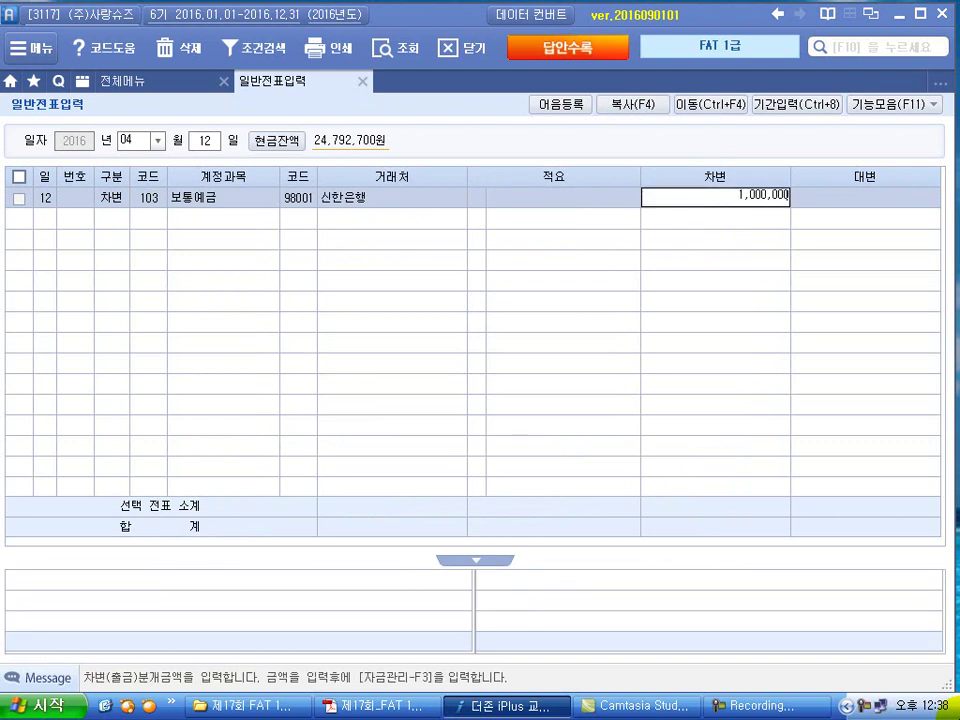
key("Return")
Step: Add a credit line to the April 12 voucher for account 109.대손충당금 with an amount of 1,000,000
type("4")
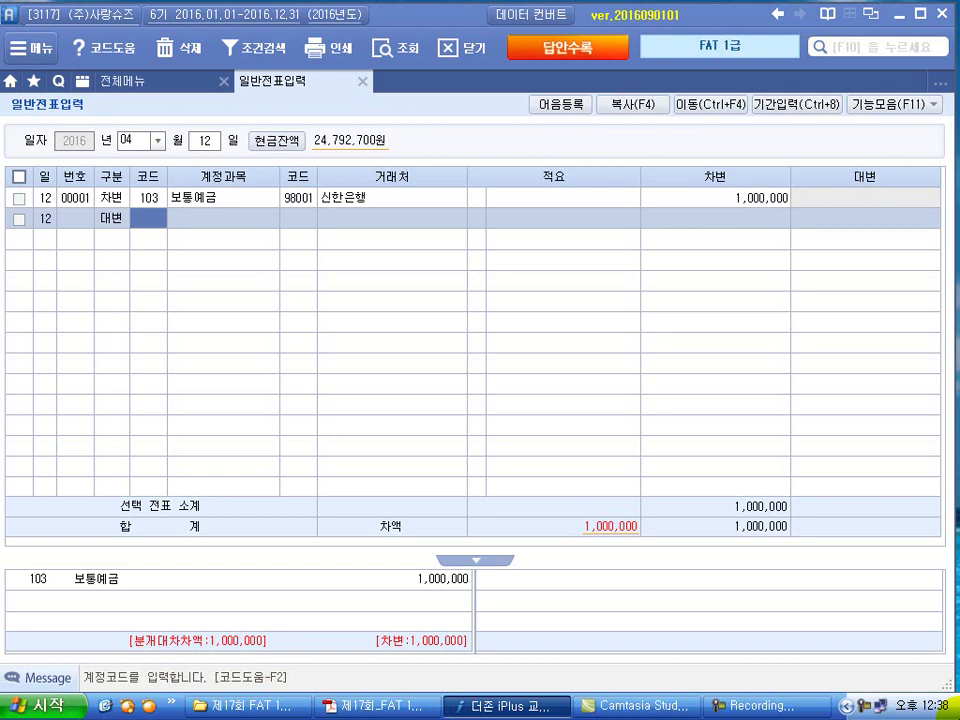
type("109")
key("Return")
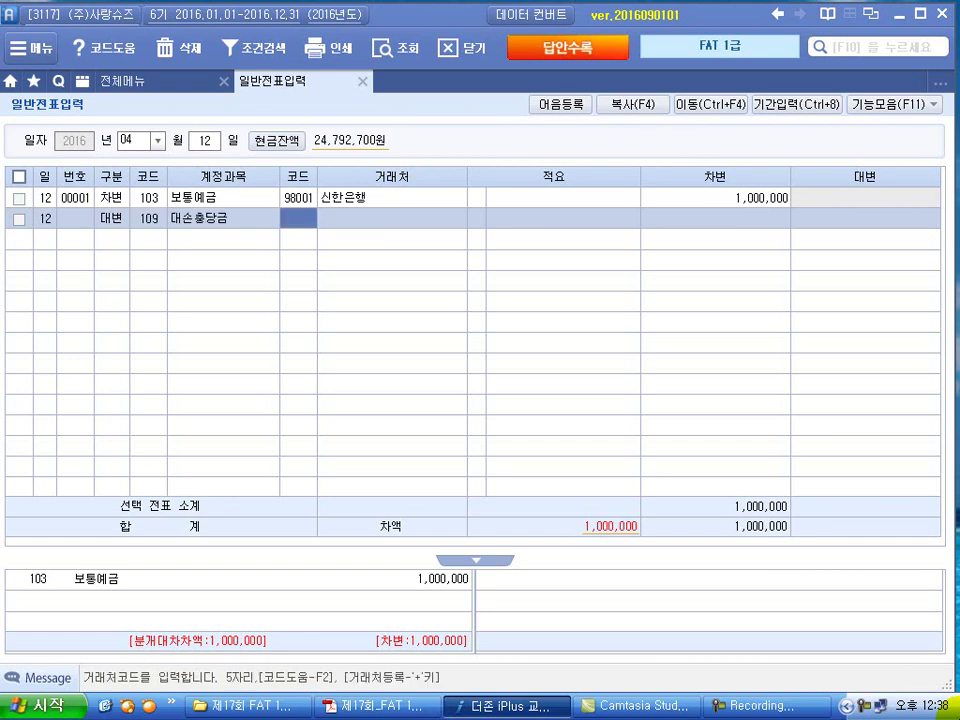
key("Return")
key("Return")
key("Return")
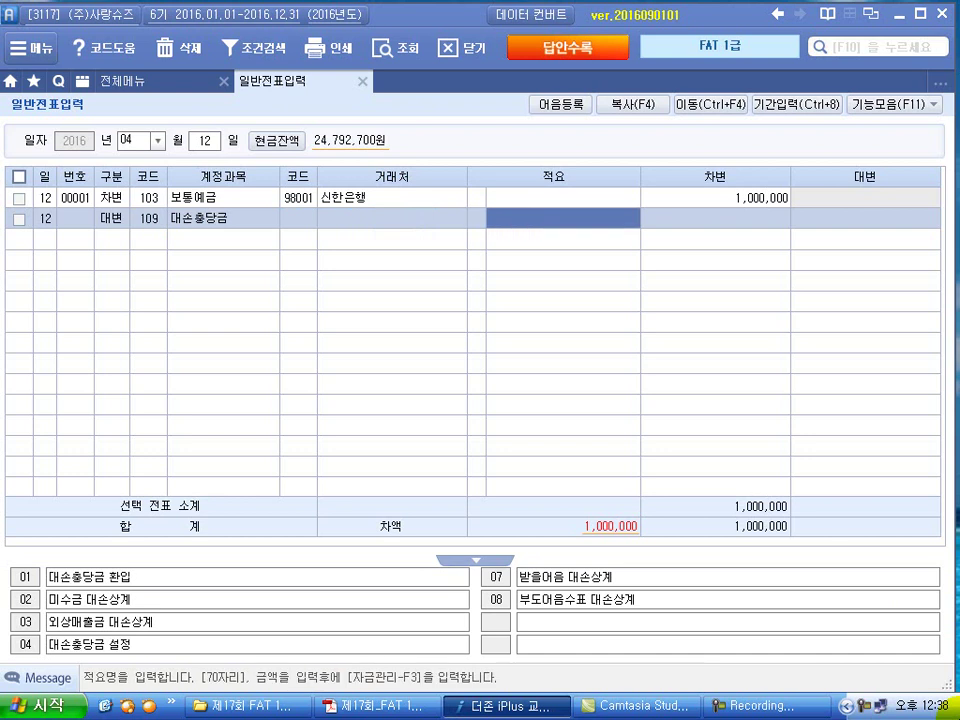
key("Return")
type("1")
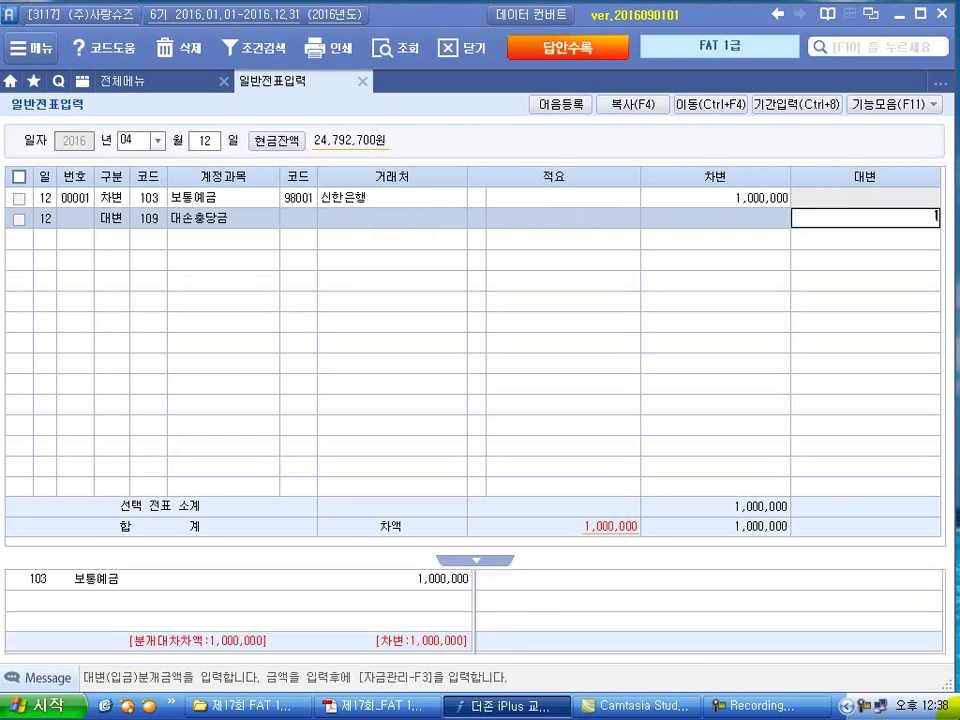
key("Return")
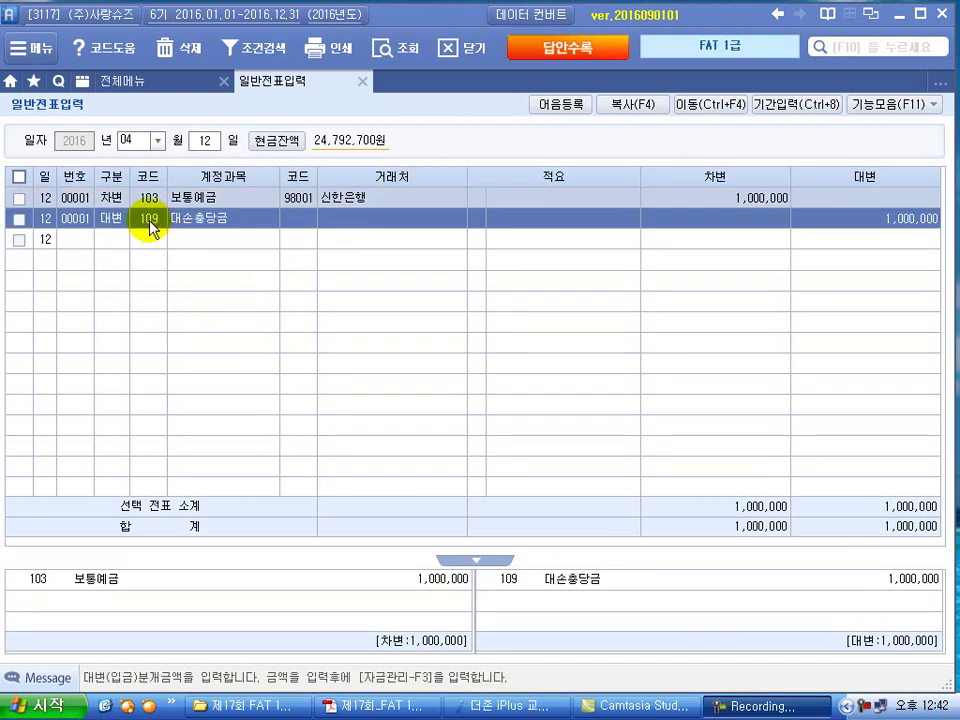
Step: Look up the account codes matching 대손 and 외상 from the credit line, leaving both lookups without choosing an account
left_click(149, 221)
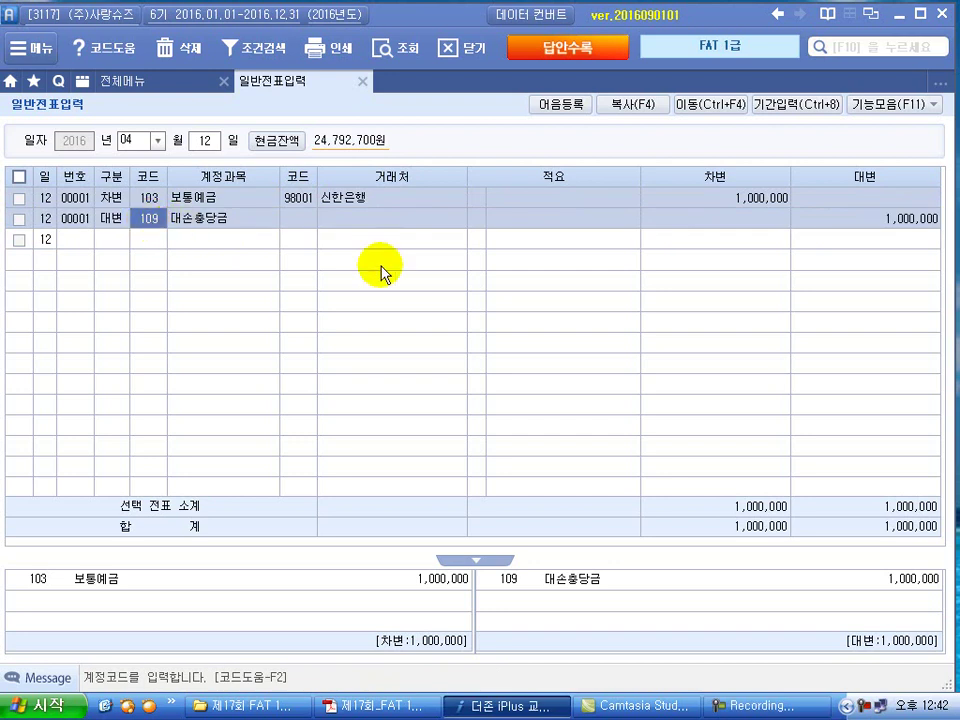
type("대손")
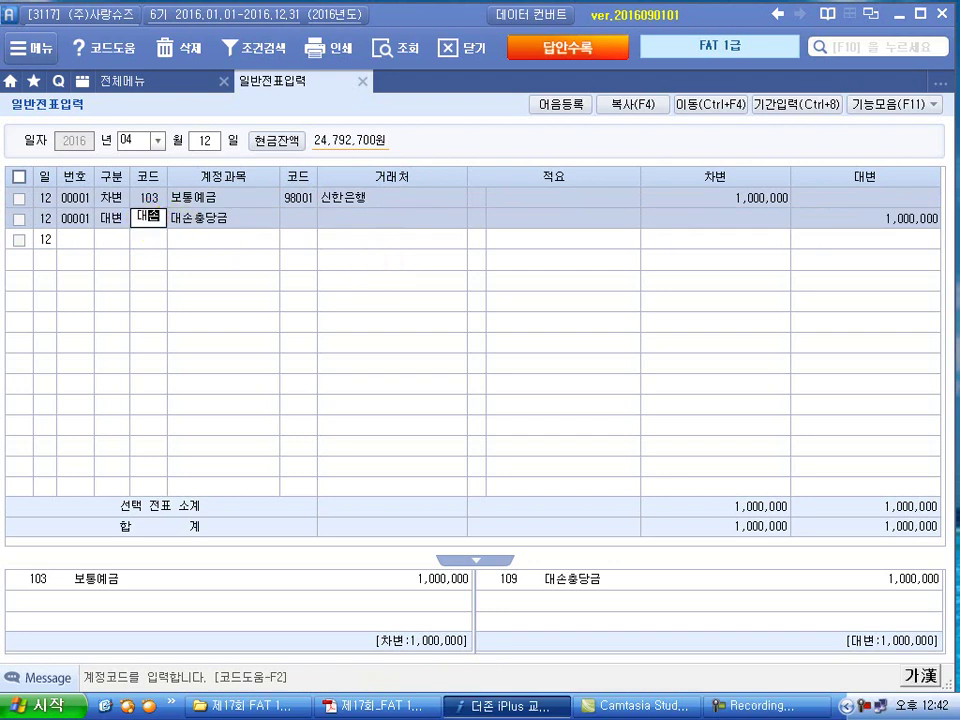
key("Return")
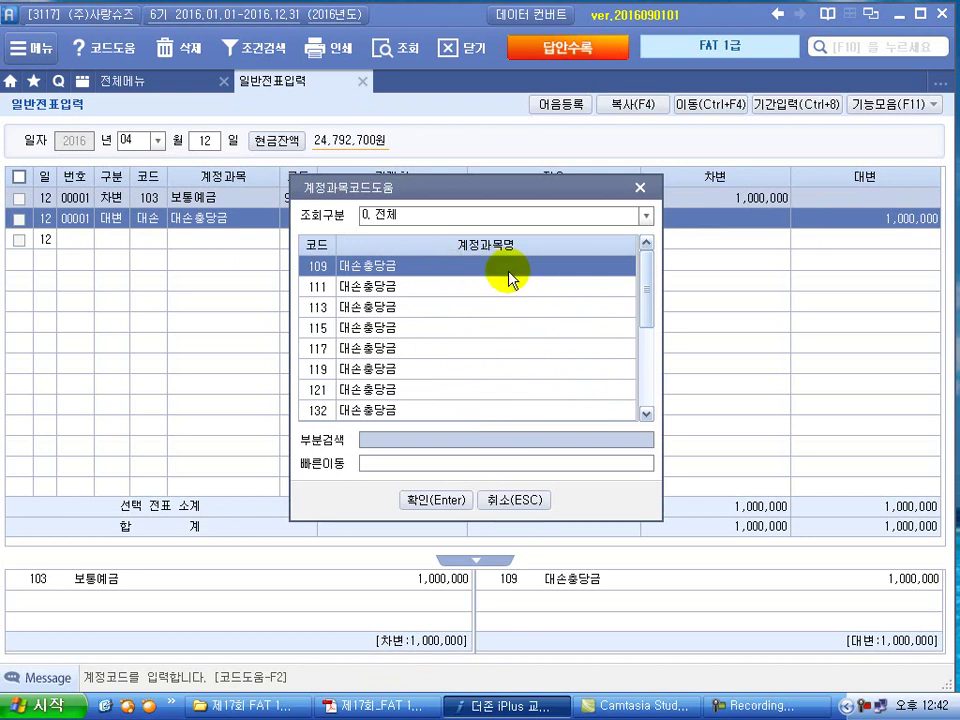
left_click(516, 502)
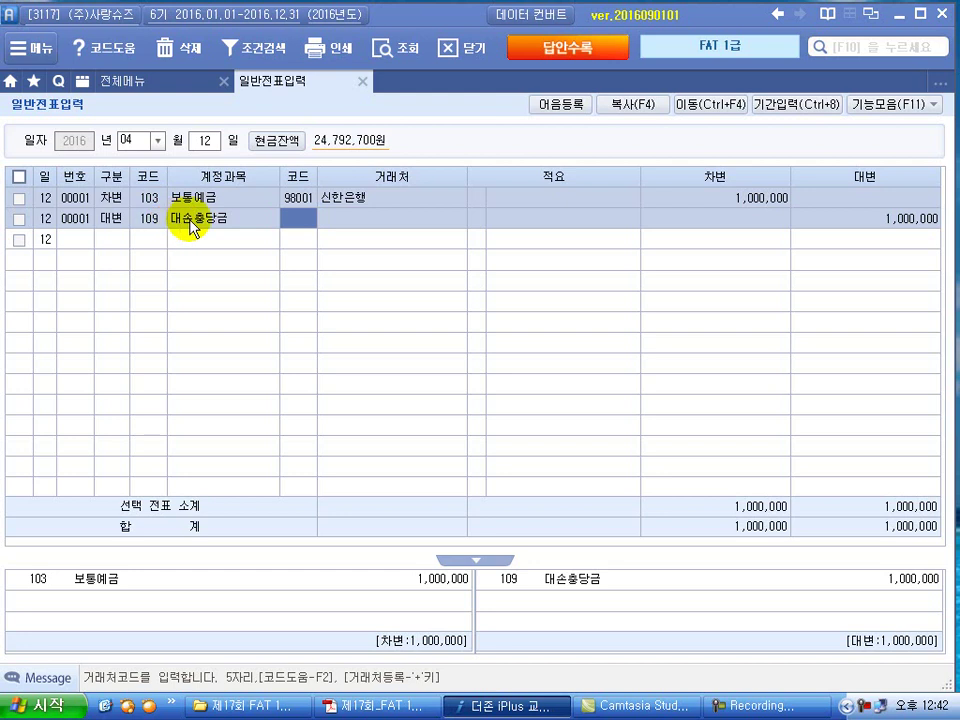
left_click(152, 218)
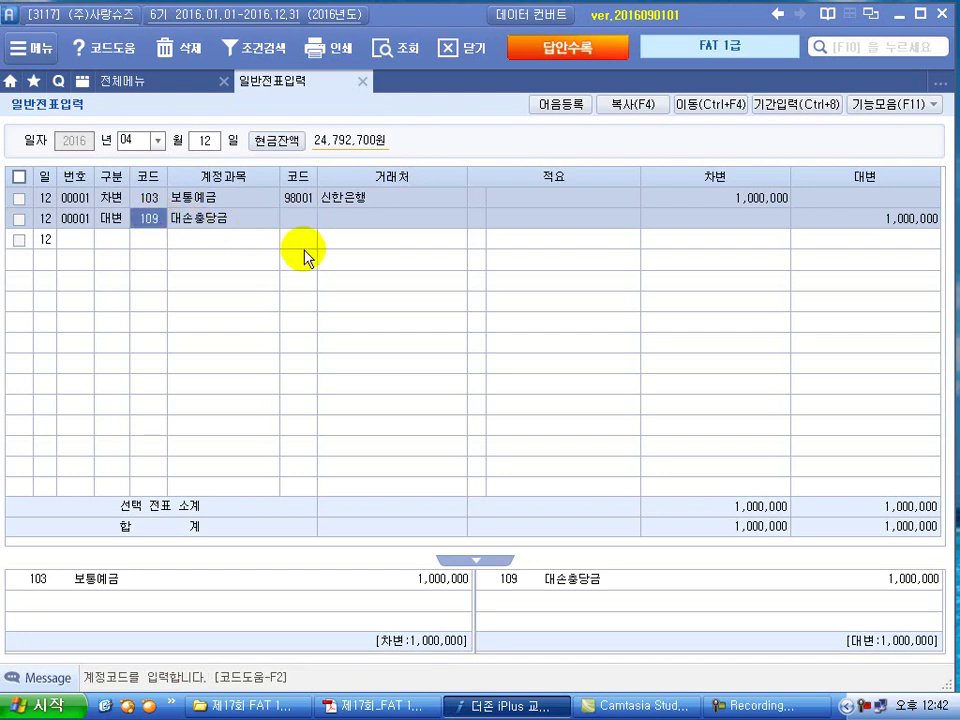
type("욋")
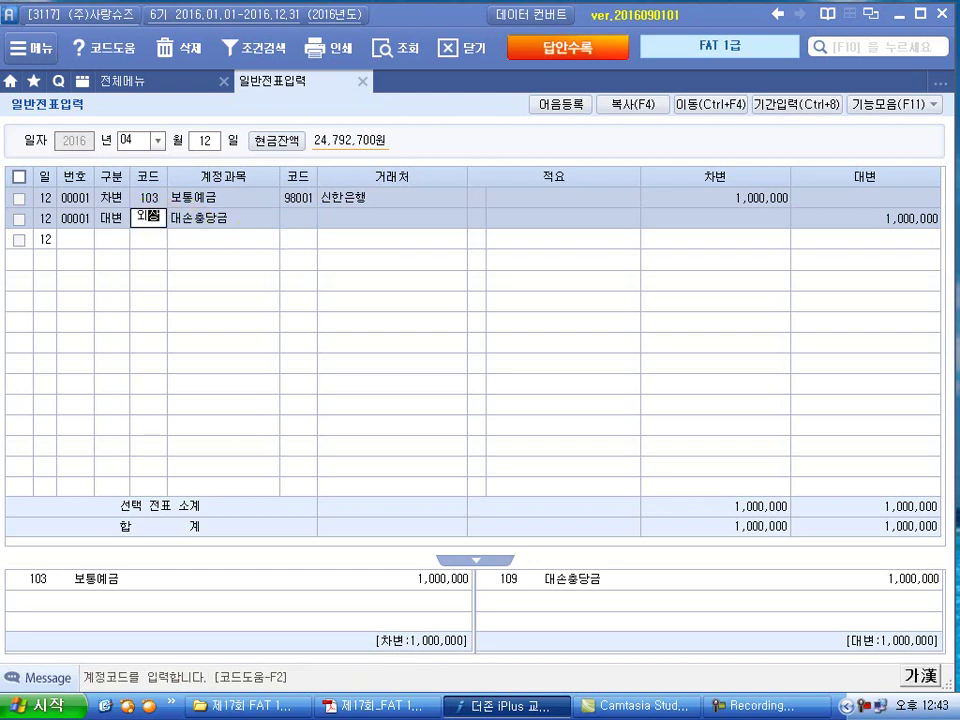
key("Return")
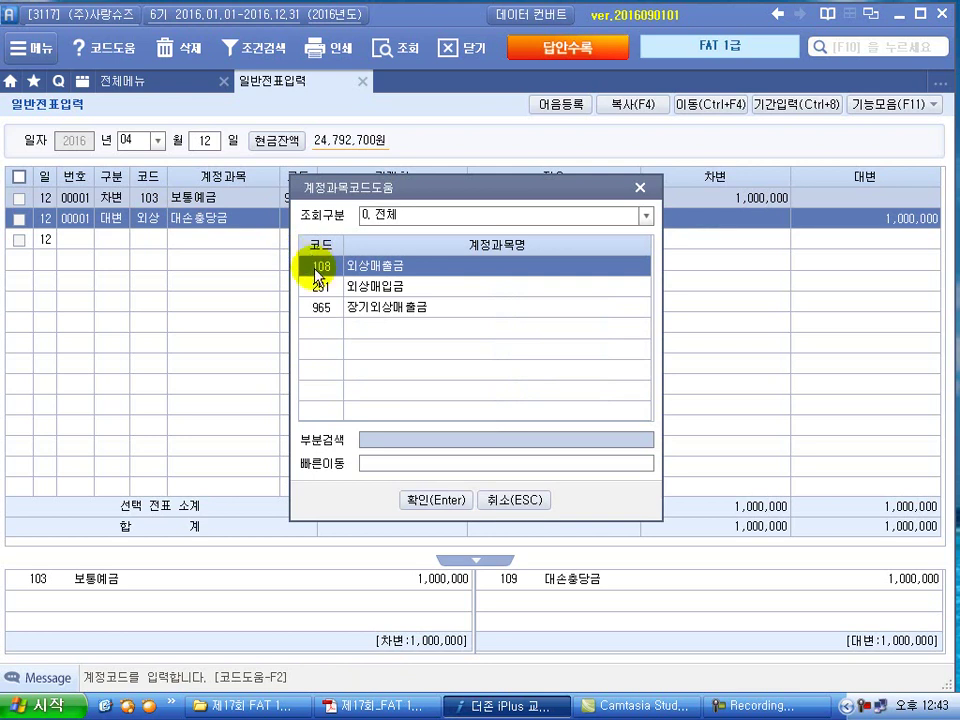
left_click(500, 503)
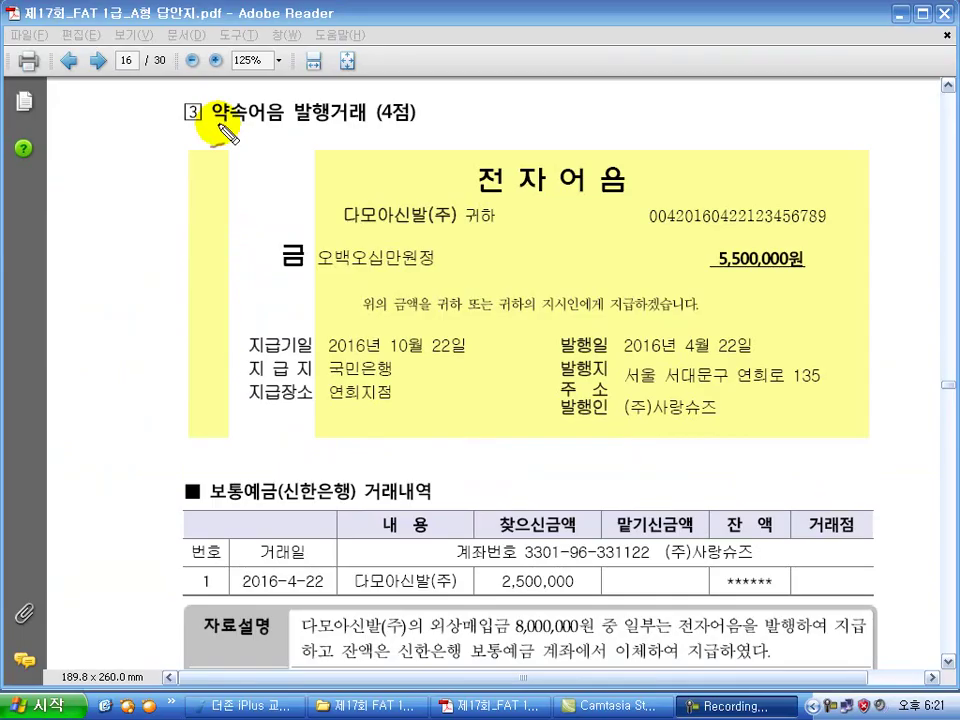
Step: Switch to the exam PDF and read question 3's 전자어음 amount, 신한은행 withdrawal and 자료설명, marking the key items
left_click_drag(208, 125, 410, 124)
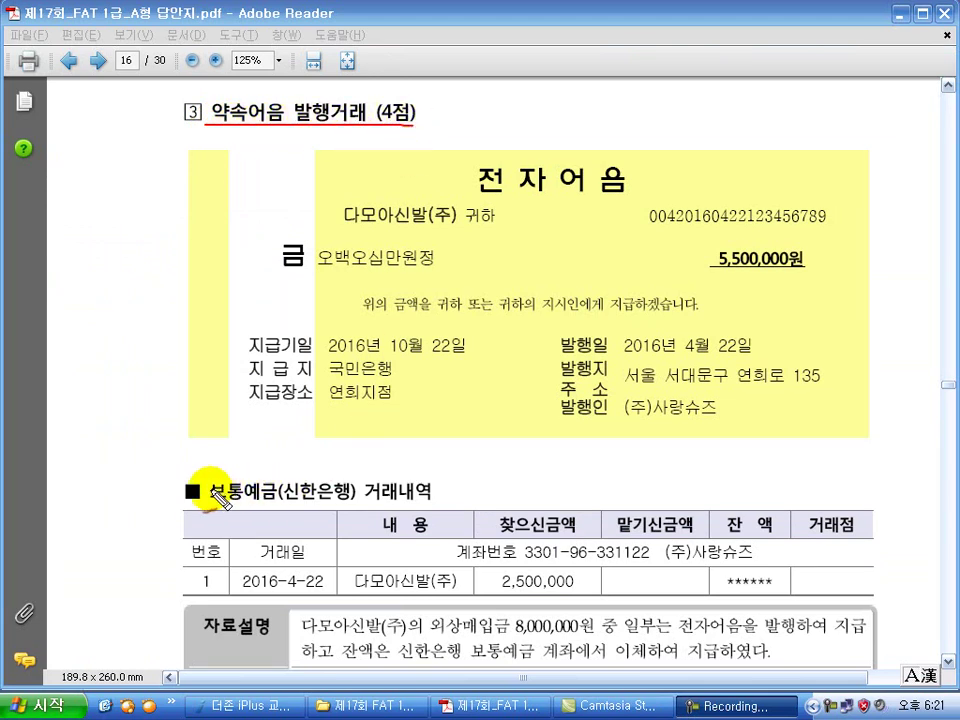
left_click_drag(206, 506, 447, 502)
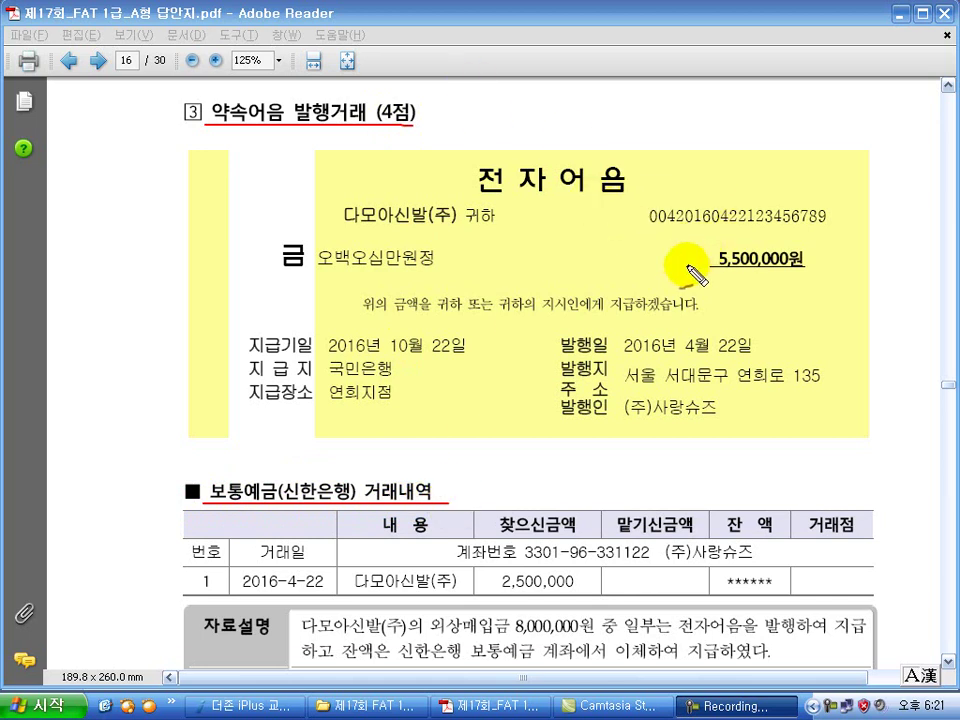
mouse_move(684, 252)
left_mouse_down()
mouse_move(692, 268)
mouse_move(701, 250)
left_mouse_up()
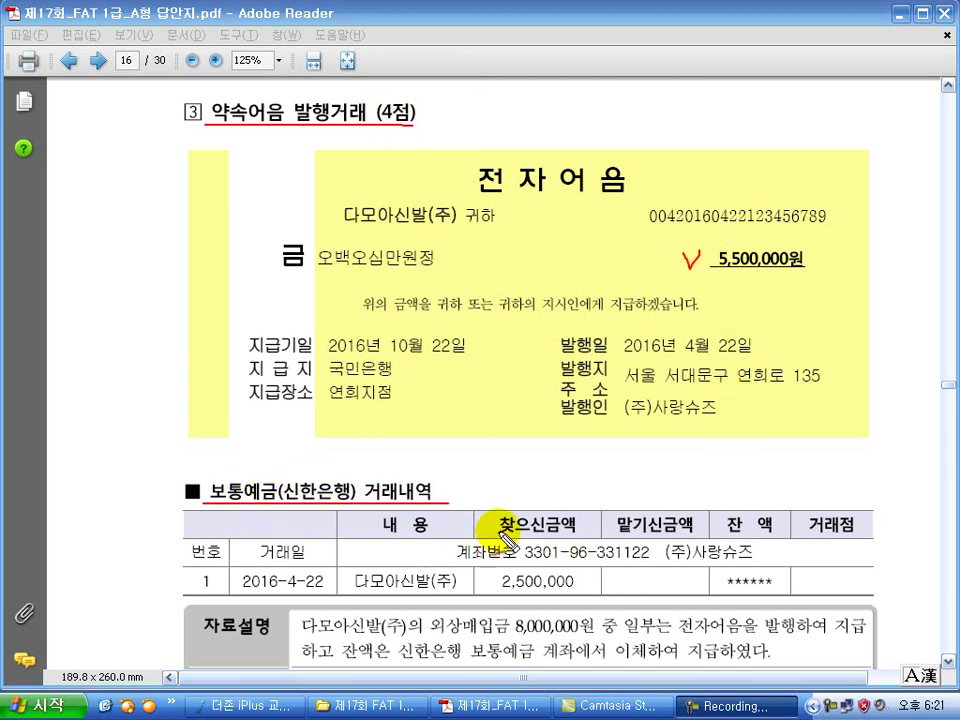
left_click_drag(472, 571, 490, 569)
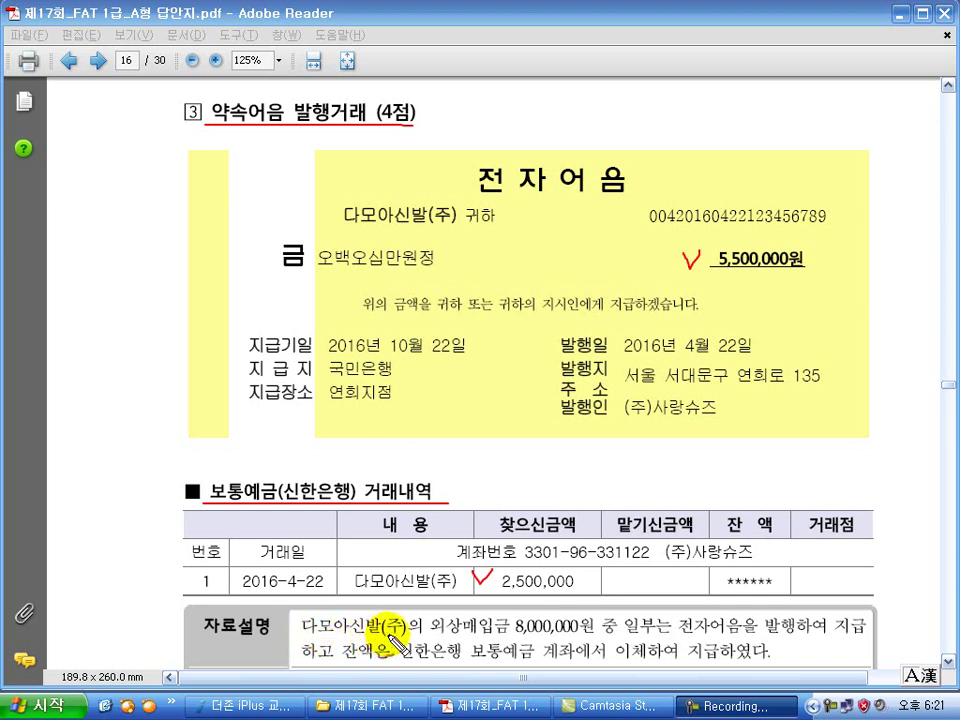
left_click_drag(432, 633, 864, 637)
left_click_drag(304, 663, 782, 664)
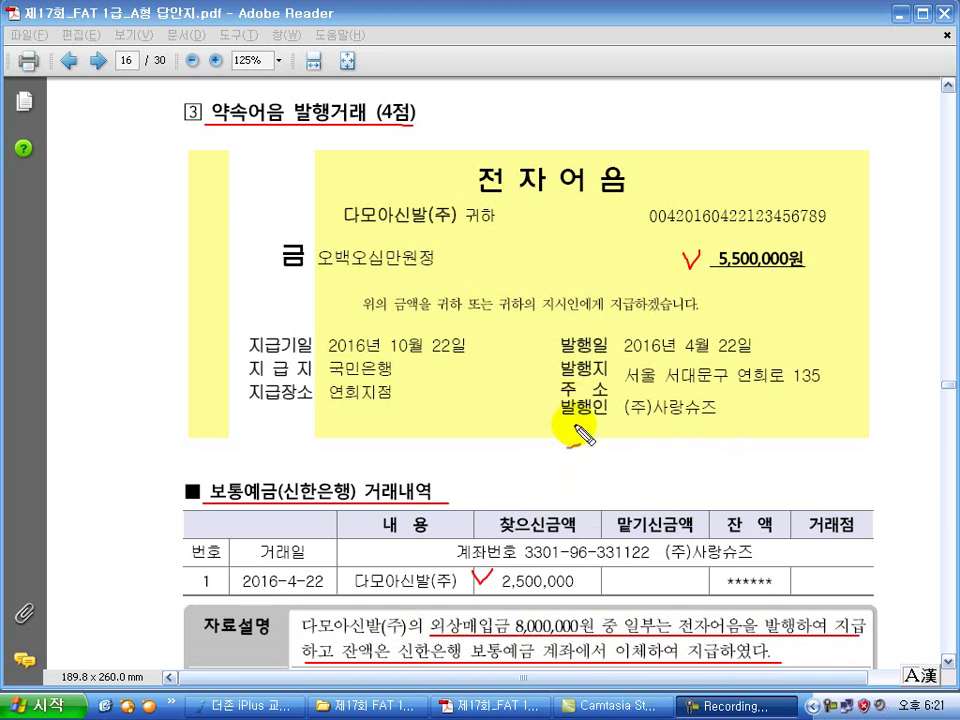
Step: Write question 3's entry on the page: debit 외상매입금 8,000,000, credit 지급어음 5,500,000 and 보통예금 2,500,000
mouse_move(546, 467)
left_mouse_down()
mouse_move(574, 458)
mouse_move(578, 478)
mouse_move(589, 480)
mouse_move(596, 462)
mouse_move(660, 456)
mouse_move(685, 461)
mouse_move(701, 486)
left_mouse_up()
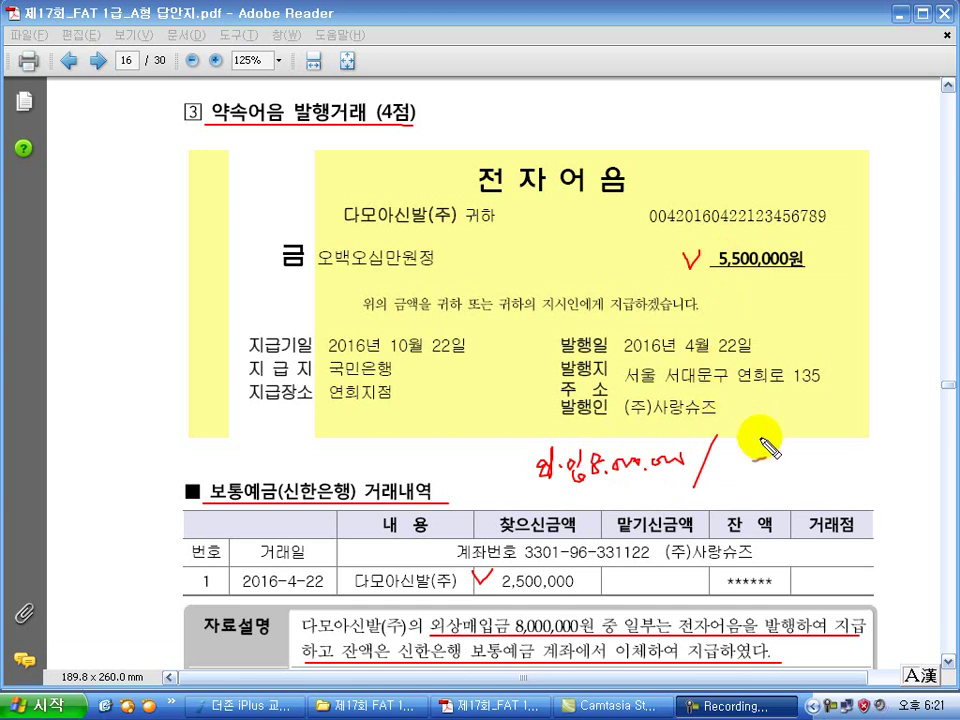
mouse_move(727, 412)
left_mouse_down()
mouse_move(750, 455)
mouse_move(776, 464)
left_mouse_up()
mouse_move(787, 432)
left_mouse_down()
mouse_move(786, 443)
mouse_move(812, 452)
mouse_move(878, 426)
left_mouse_up()
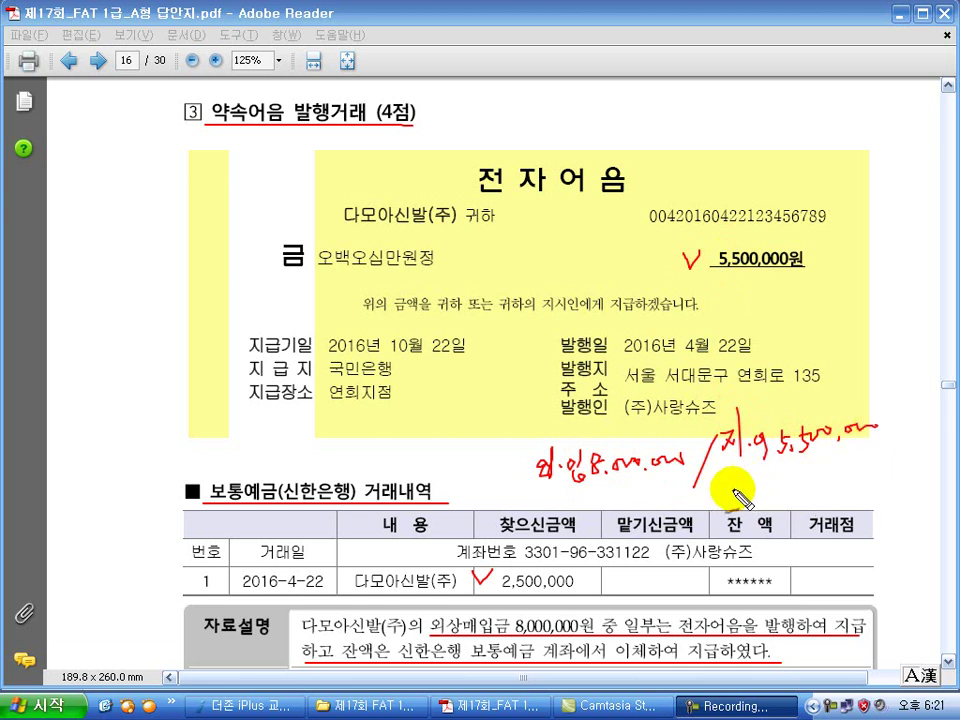
mouse_move(732, 468)
left_mouse_down()
mouse_move(738, 492)
mouse_move(756, 481)
mouse_move(818, 486)
mouse_move(896, 452)
mouse_move(887, 448)
left_mouse_up()
left_click_drag(527, 488, 636, 485)
left_click_drag(716, 443, 915, 436)
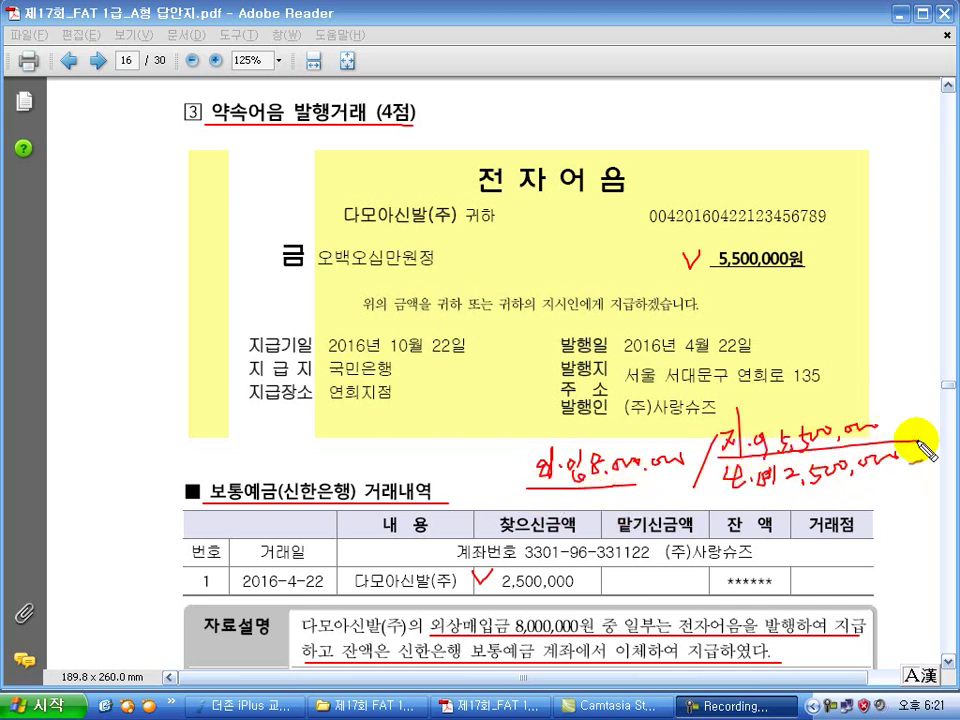
left_click_drag(716, 497, 918, 488)
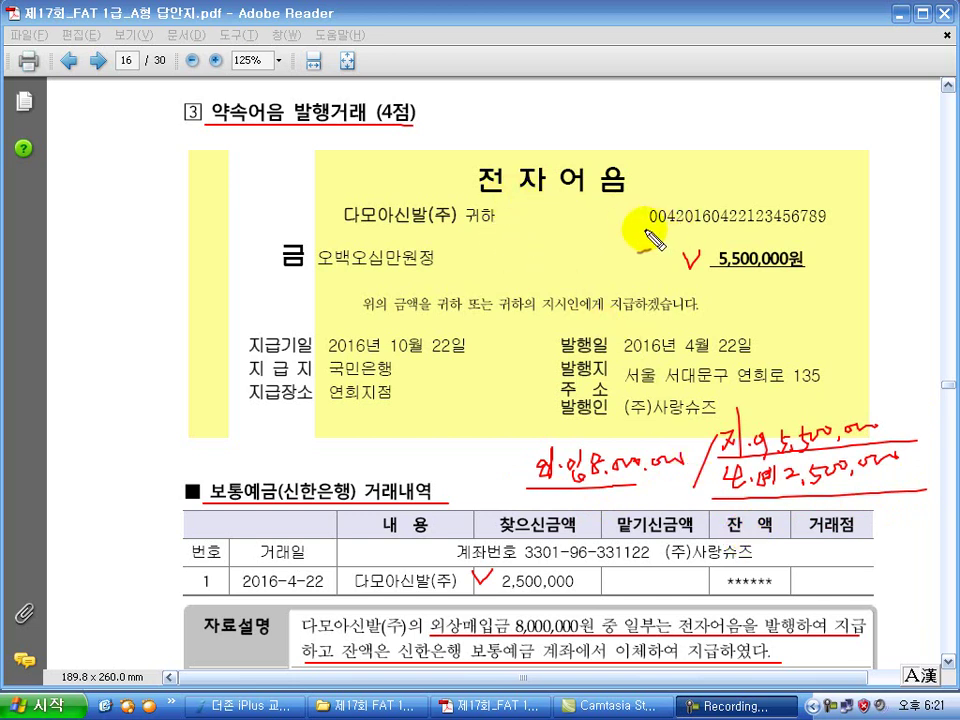
Step: Examine how the 전자어음 number is composed, and mark the note's 발행일 and 지급기일
left_click_drag(645, 229, 828, 228)
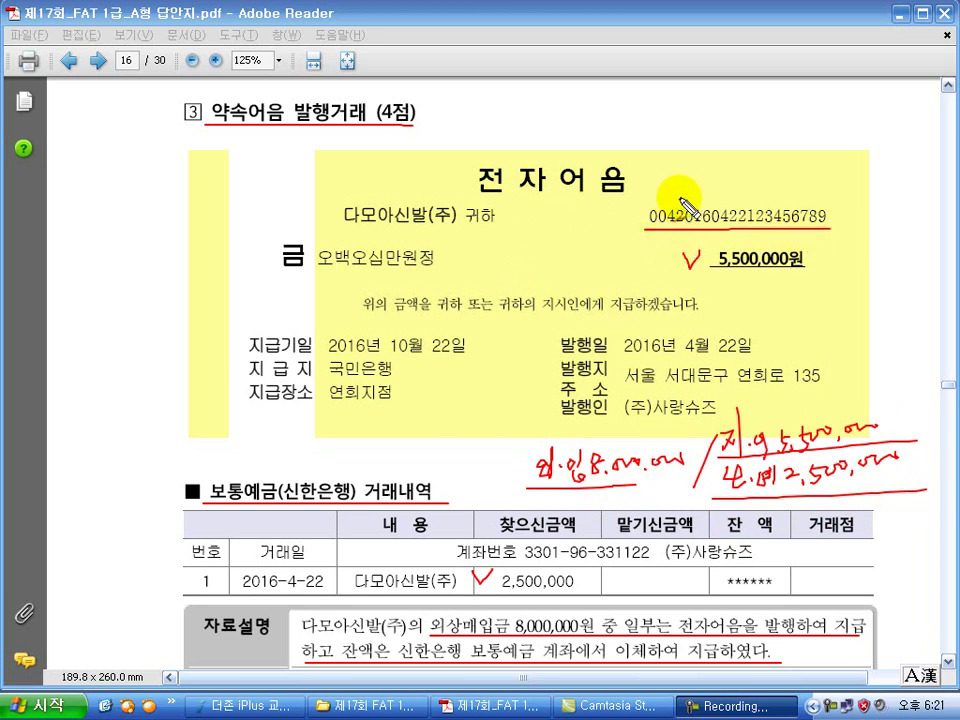
left_click_drag(680, 198, 682, 216)
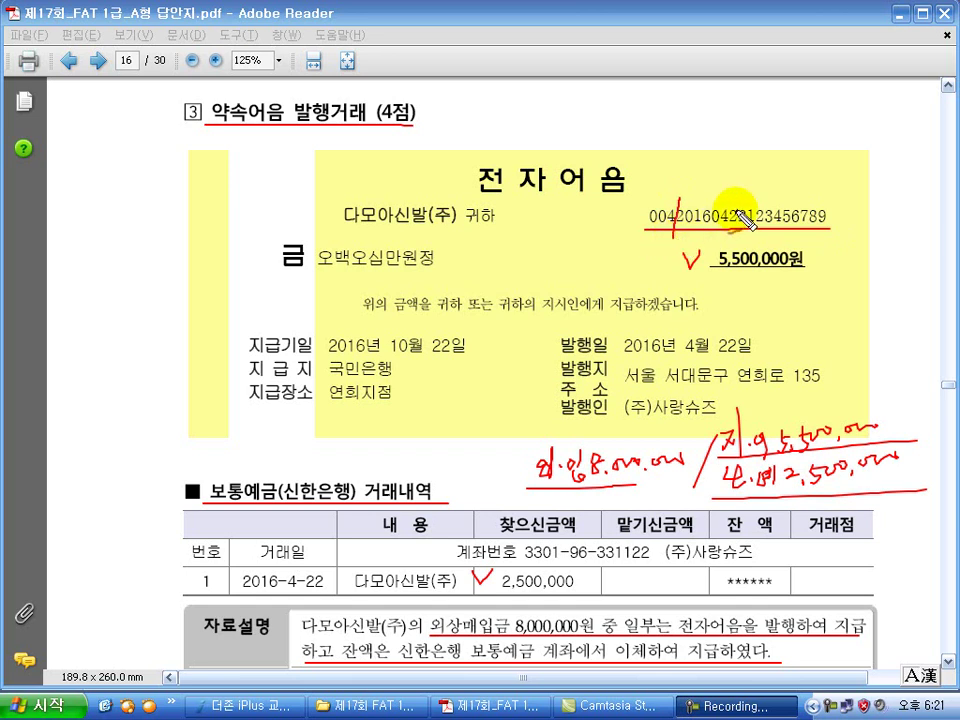
left_click_drag(750, 198, 738, 240)
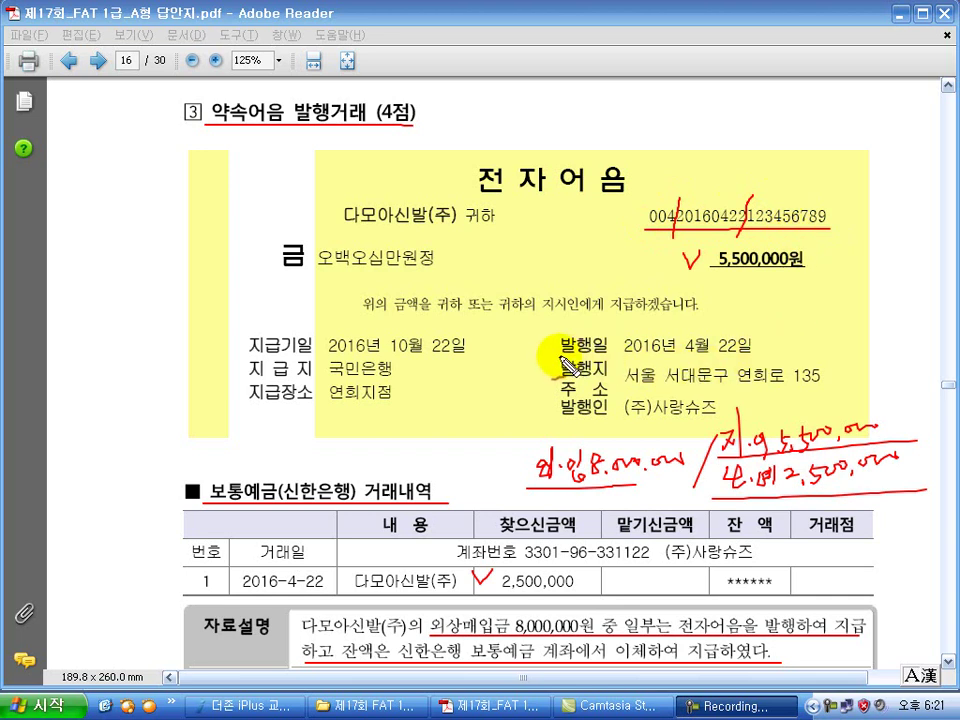
left_click_drag(560, 355, 768, 354)
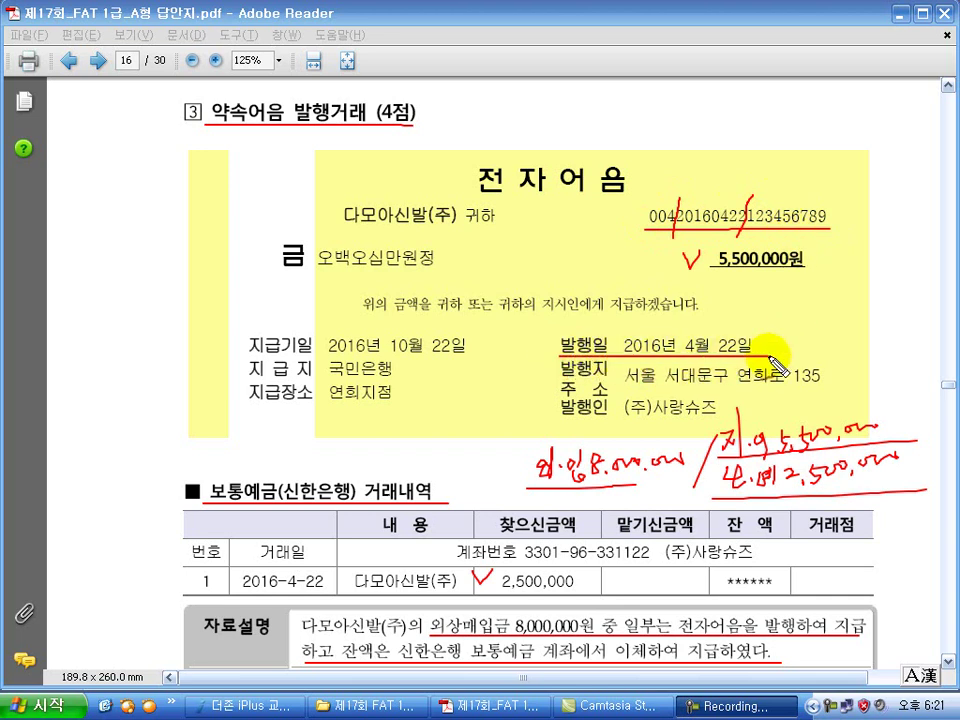
left_click_drag(249, 356, 478, 356)
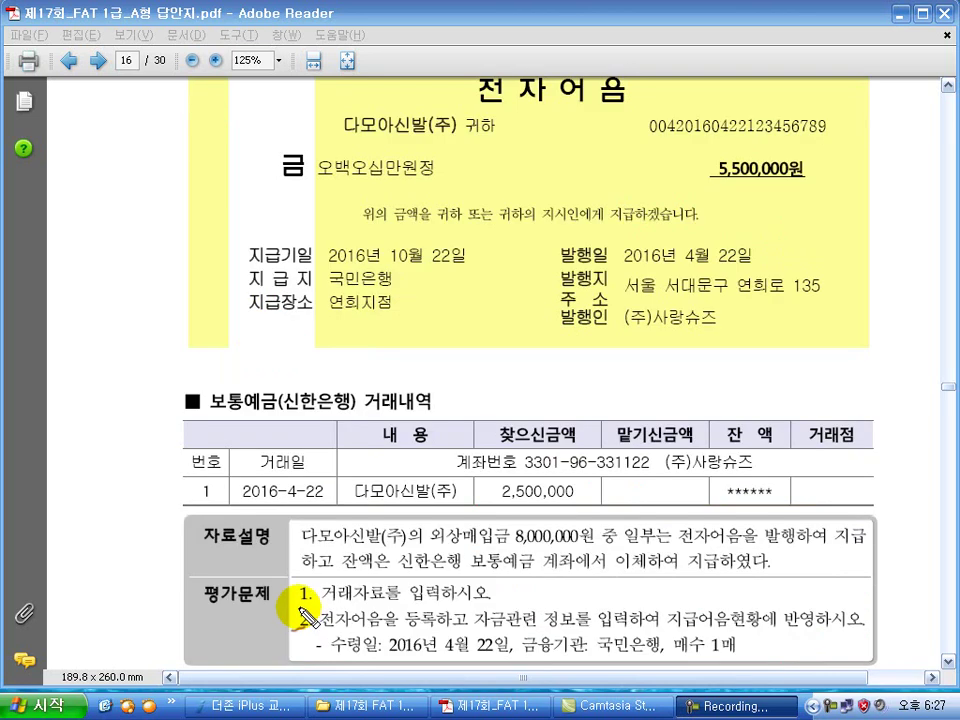
Step: Read question 3's 평가문제 on entering the transaction, registering the 전자어음 and its receipt details
left_click_drag(300, 603, 494, 606)
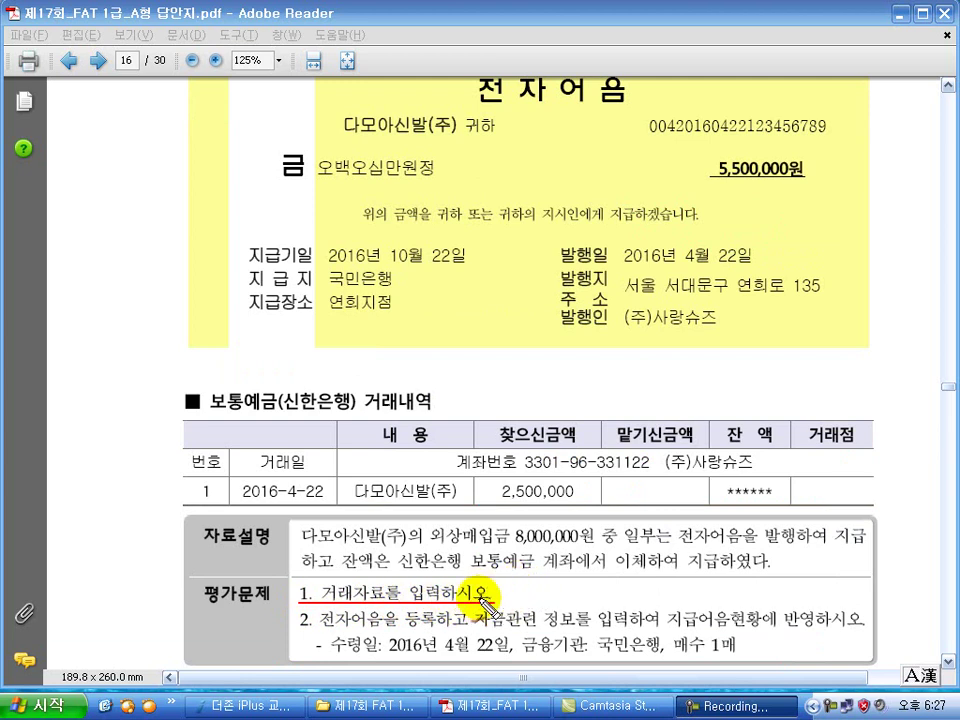
left_click_drag(302, 631, 860, 632)
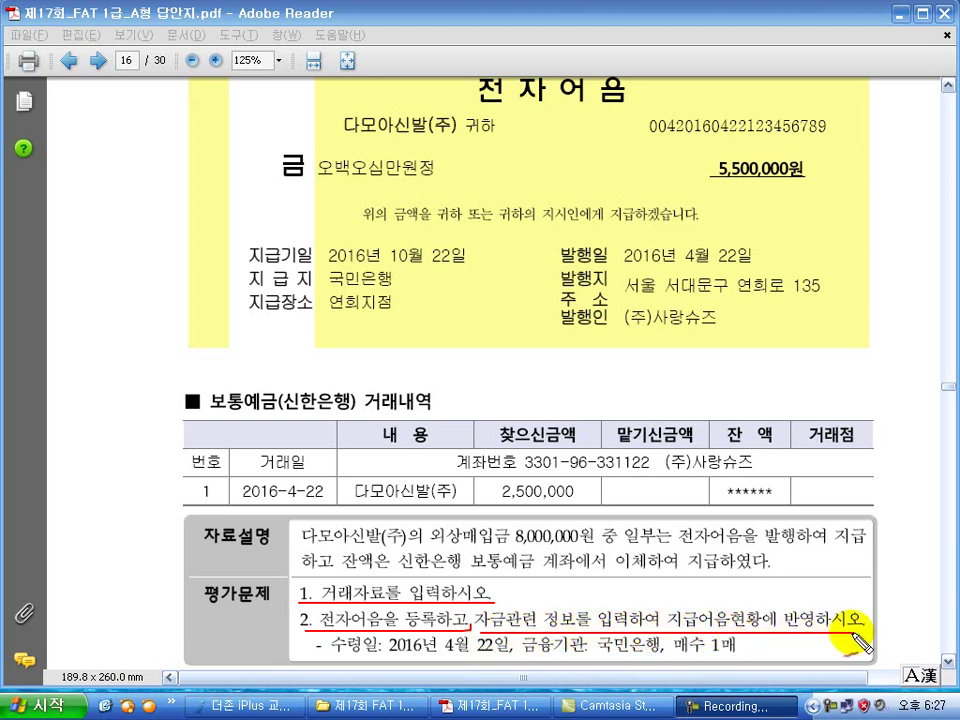
left_click_drag(332, 661, 750, 656)
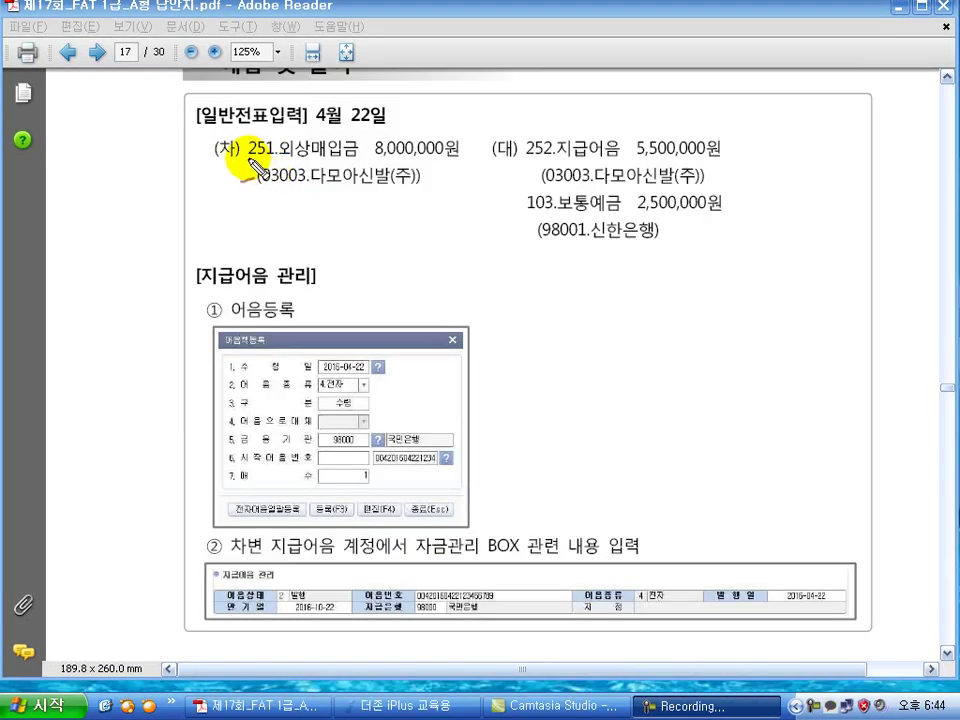
Step: Review the April 22 일반전표입력 solution on page 17, marking its debit and credit lines and boxing 지급어음
left_click_drag(250, 158, 458, 158)
left_click_drag(525, 158, 722, 158)
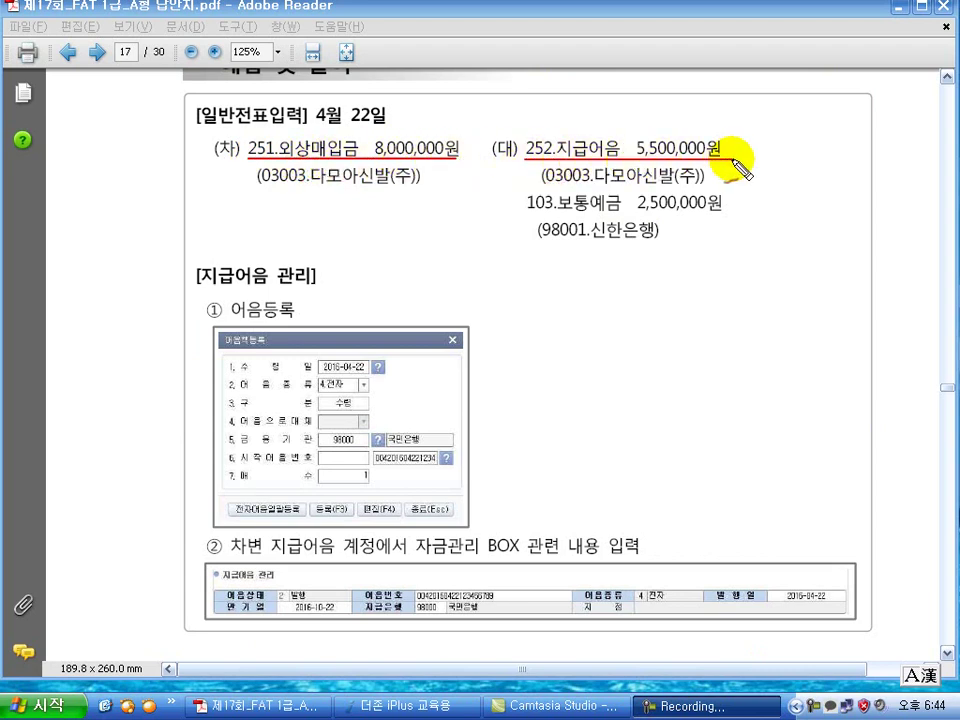
left_click_drag(526, 214, 722, 214)
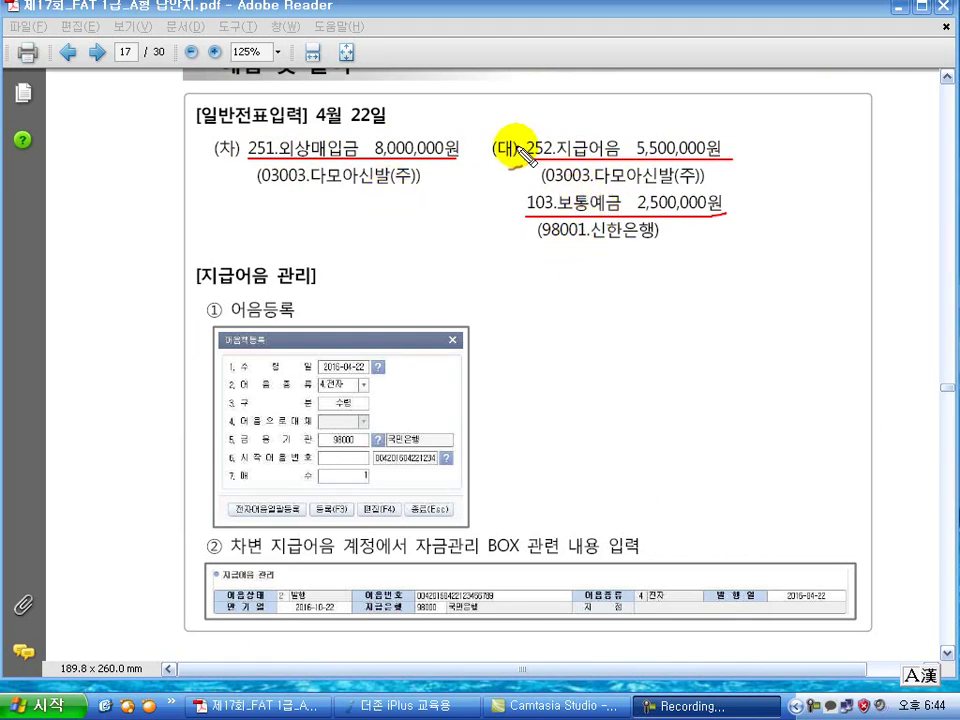
mouse_move(521, 132)
left_mouse_down()
mouse_move(729, 135)
mouse_move(729, 156)
left_mouse_up()
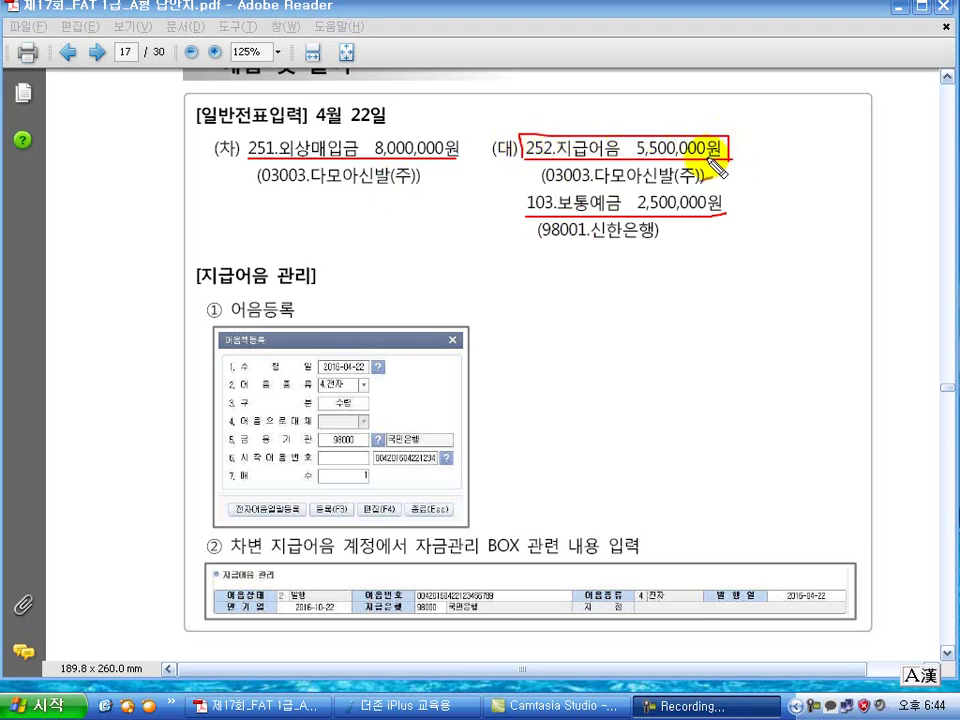
Step: Mark 어음등록 and 자금관리 BOX in the 지급어음 관리 solution, noting 기능모음 F11 and a circled F3, and clear the annotations
left_click_drag(412, 562, 513, 563)
left_click_drag(226, 321, 305, 320)
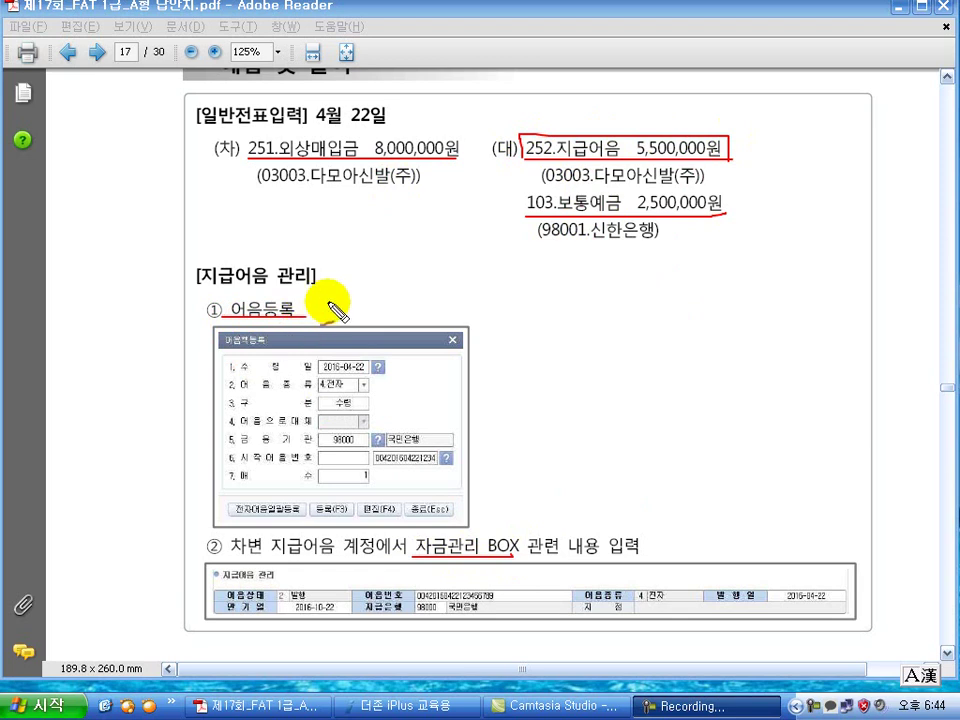
mouse_move(340, 295)
left_mouse_down()
mouse_move(371, 320)
mouse_move(385, 302)
mouse_move(435, 285)
mouse_move(428, 318)
mouse_move(446, 284)
mouse_move(468, 306)
left_mouse_up()
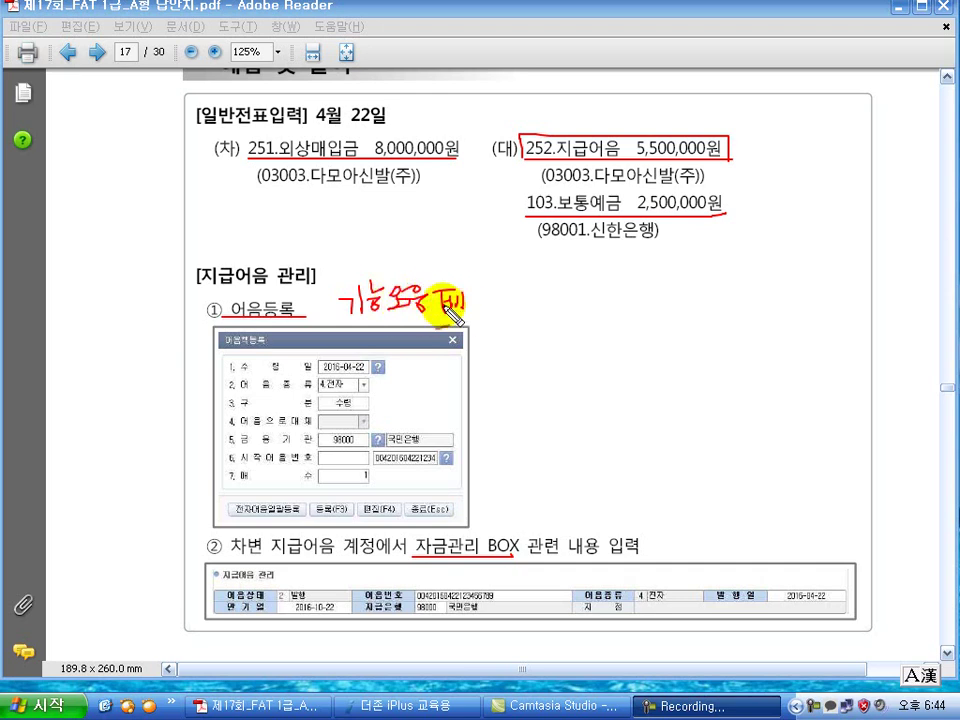
mouse_move(511, 487)
left_mouse_down()
mouse_move(535, 486)
mouse_move(521, 499)
mouse_move(533, 488)
mouse_move(549, 506)
left_mouse_up()
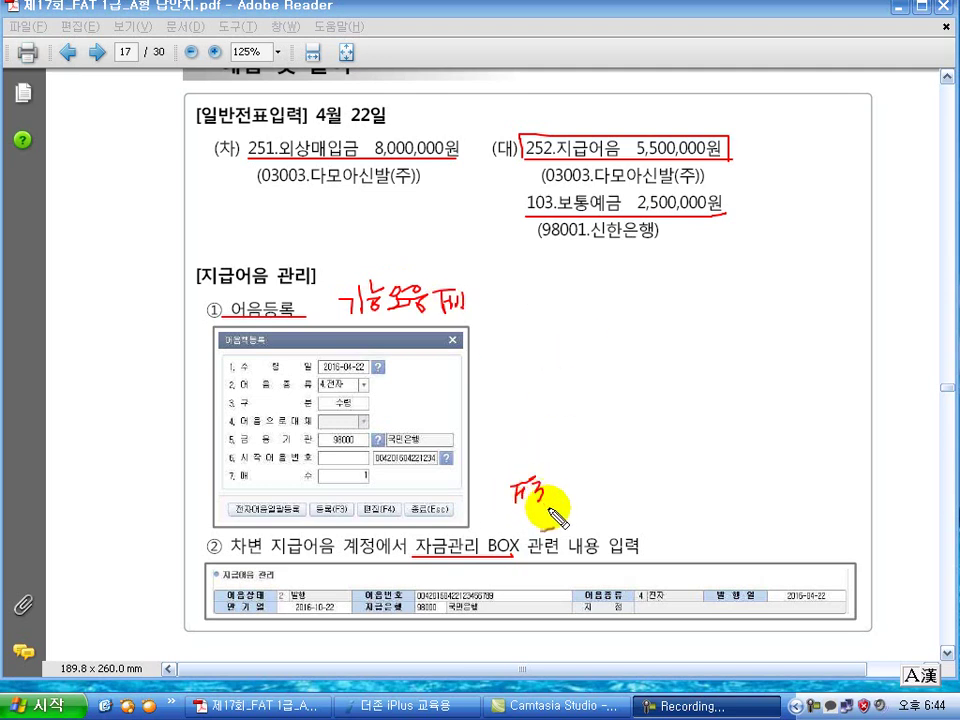
mouse_move(540, 452)
left_mouse_down()
mouse_move(493, 486)
mouse_move(560, 497)
left_mouse_up()
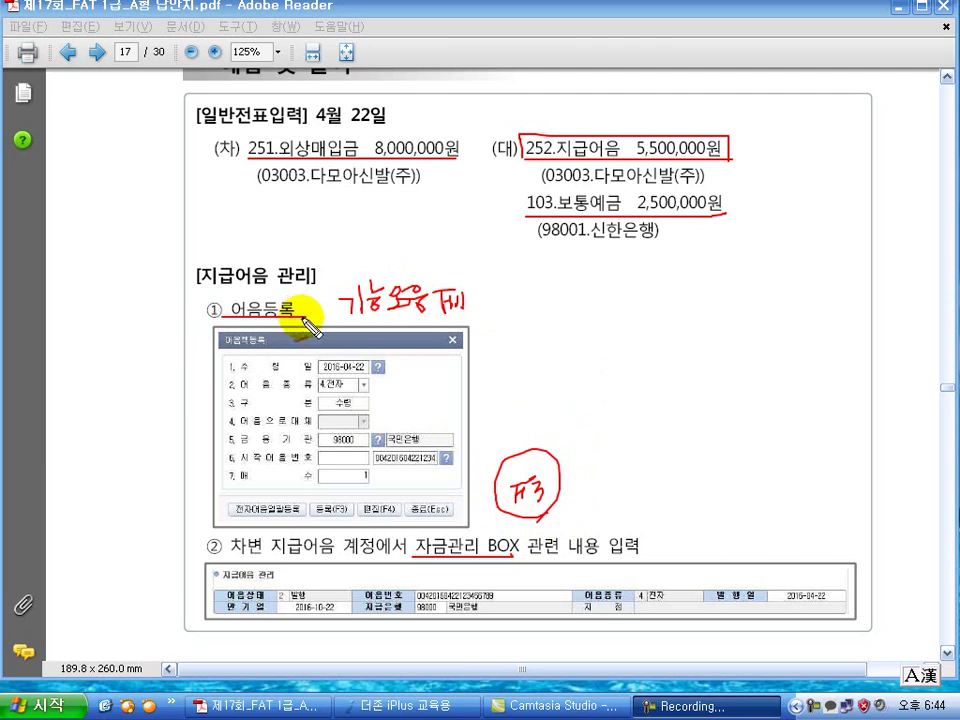
key("Escape")
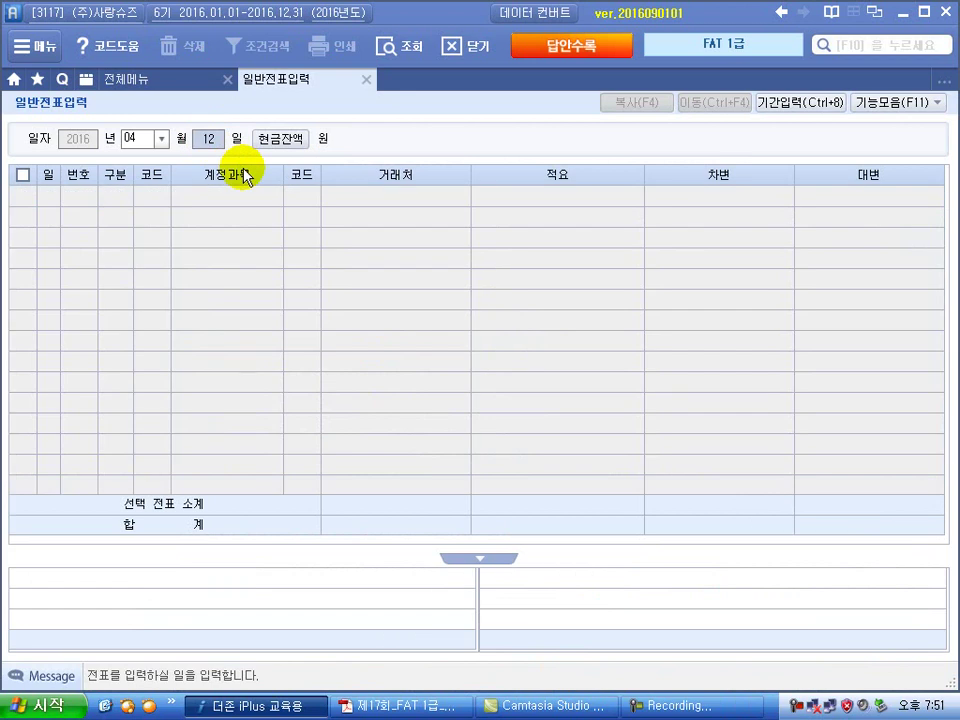
Step: Set the 일반전표입력 date to April 22 and start a debit line with account 251 외상매입금
type("22")
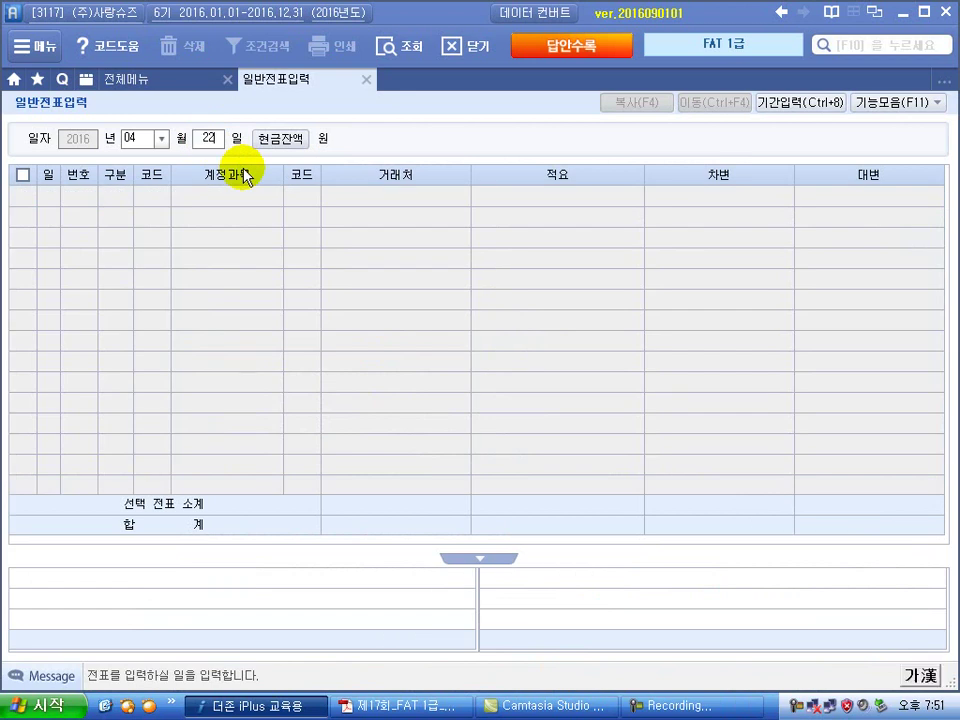
key("Return")
type("3")
key("Return")
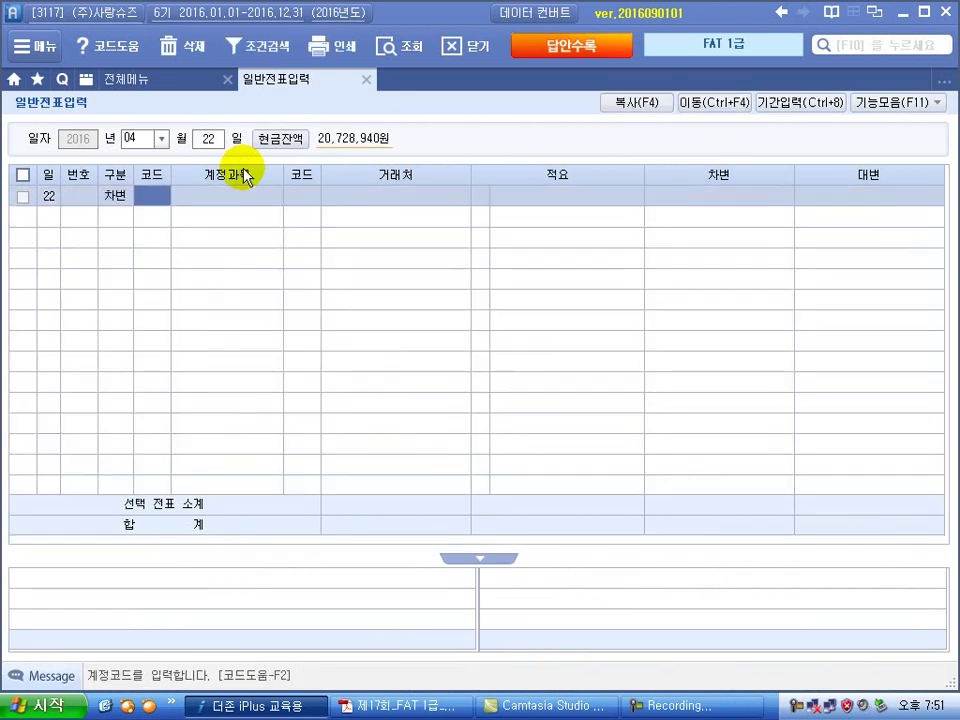
type("외상")
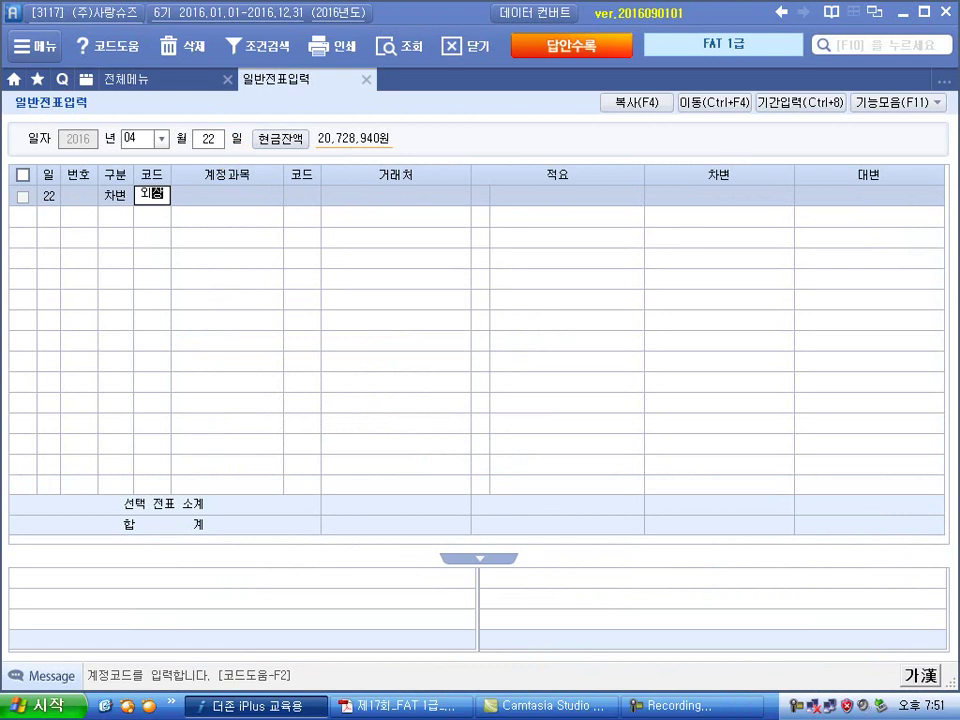
key("Return")
key("Down")
key("Return")
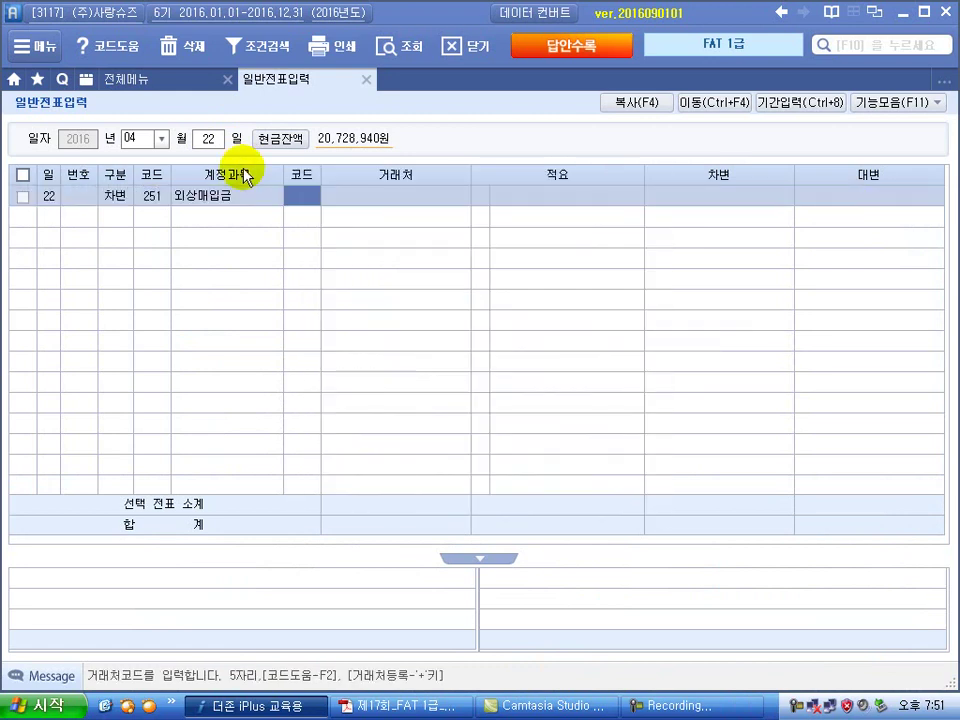
Step: Assign 03003 다모아신발(주) as the 외상매입금 line's 거래처 and enter a debit amount of 8,000,000
key("Return")
type("다모")
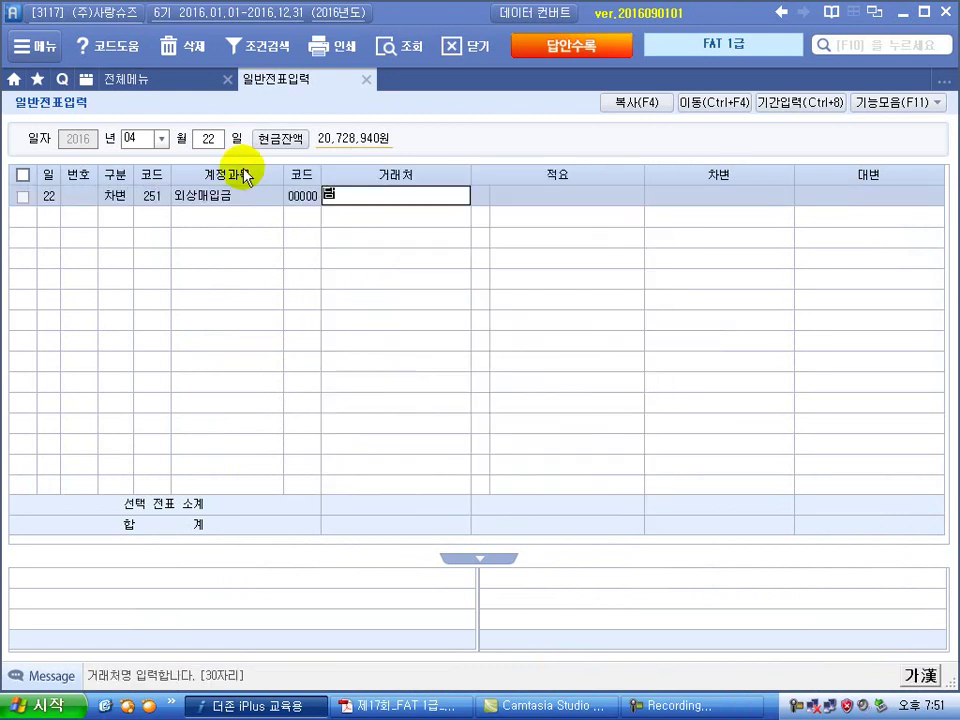
key("Return")
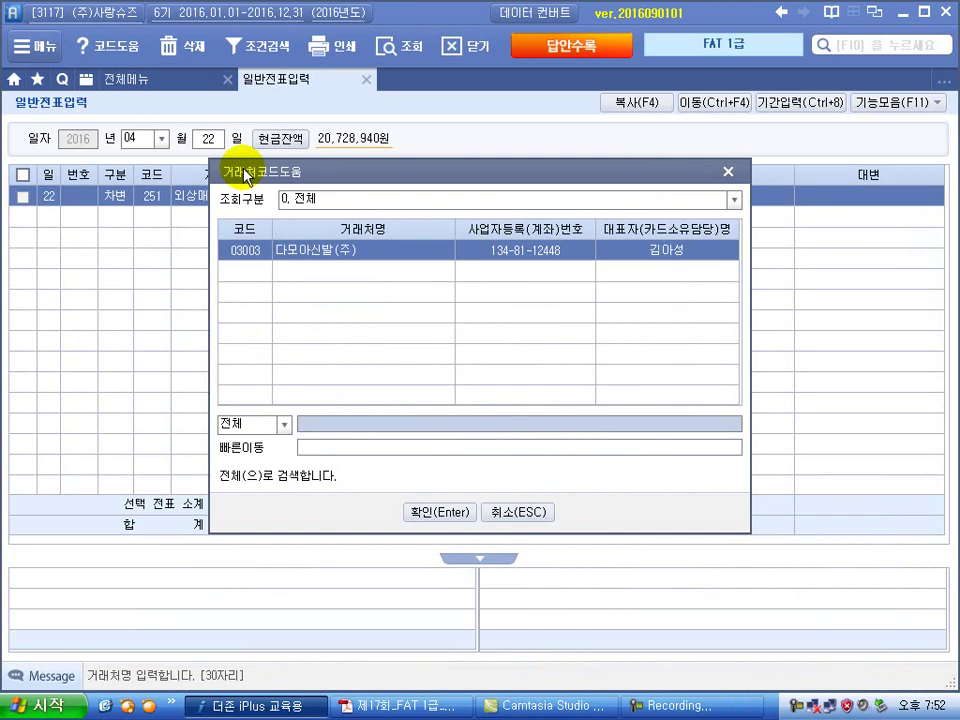
key("Return")
key("Return")
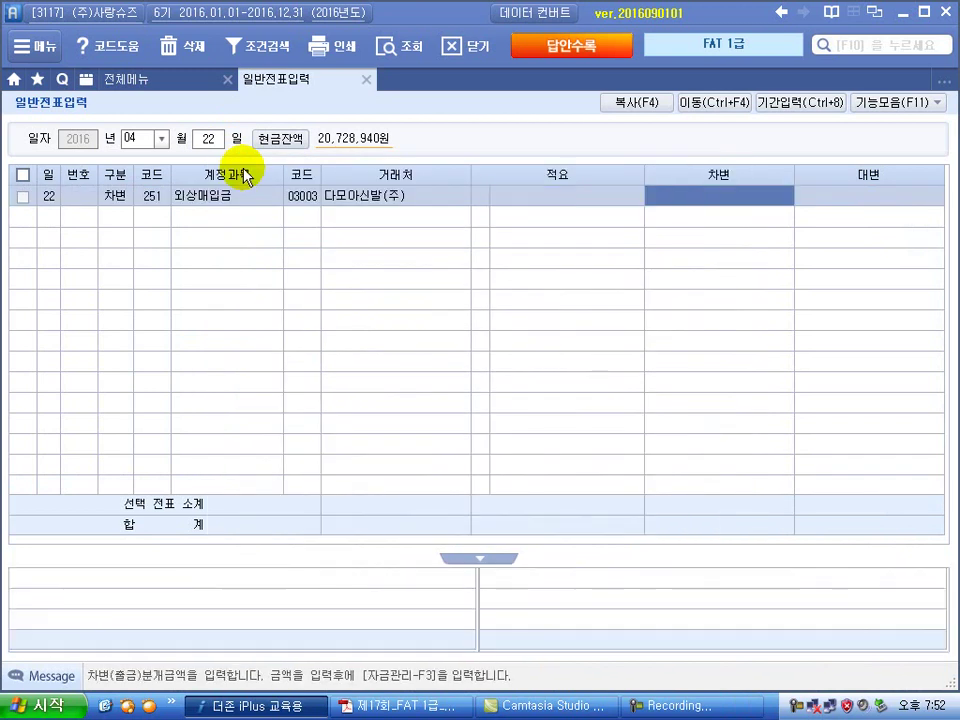
type("8,000,")
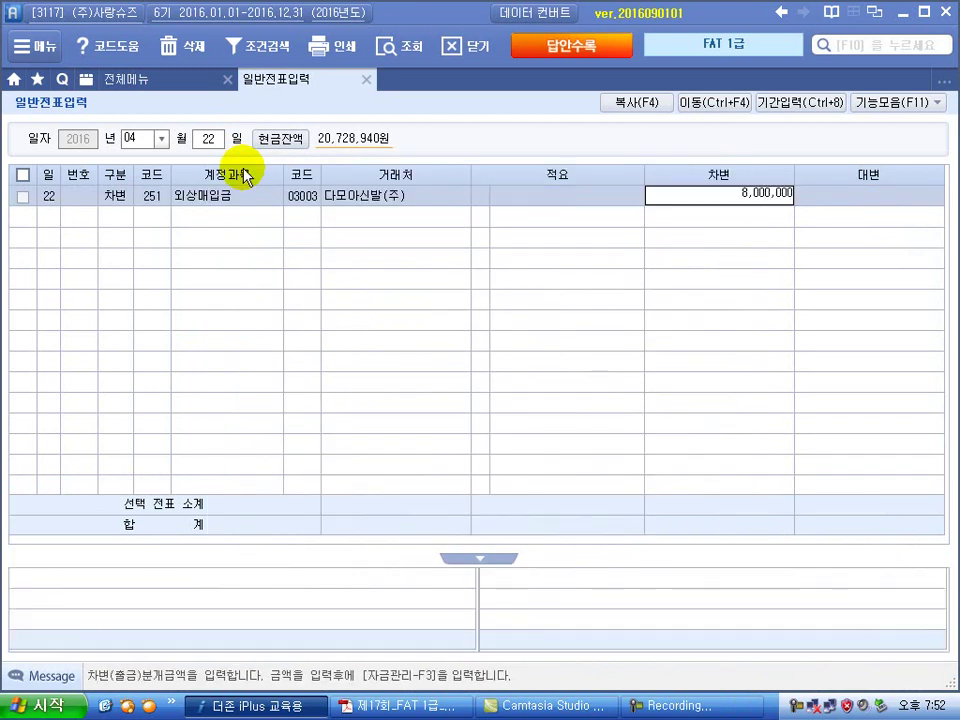
type("000")
key("Return")
Step: Add a credit line for 252 지급어음 with 거래처 03003 다모아신발(주) and an amount of 5,500,000
type("4")
key("Return")
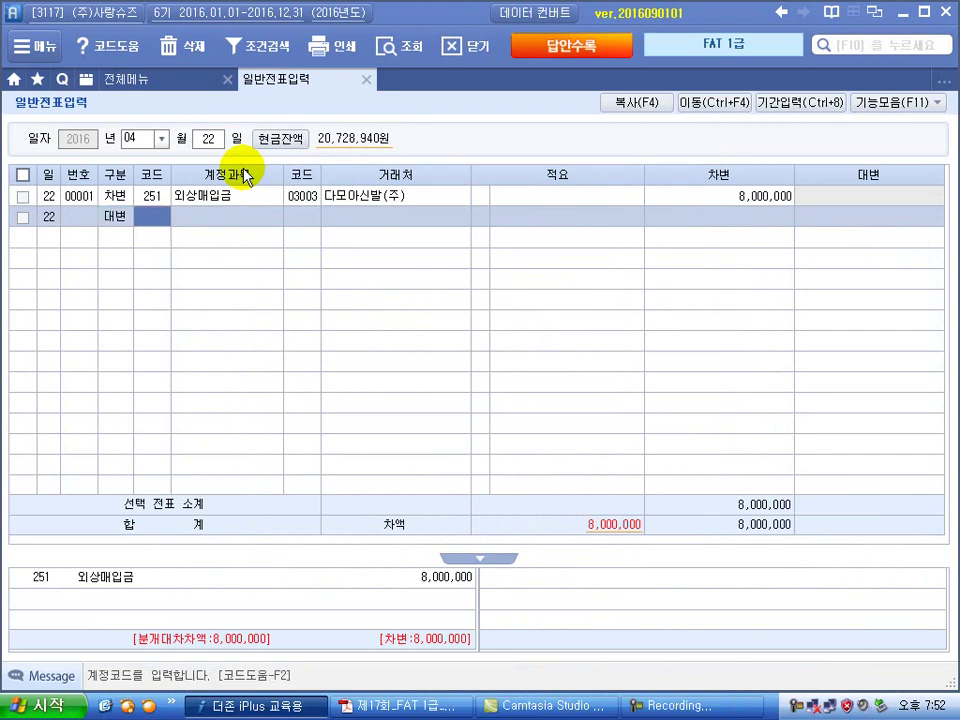
type("지급")
key("Return")
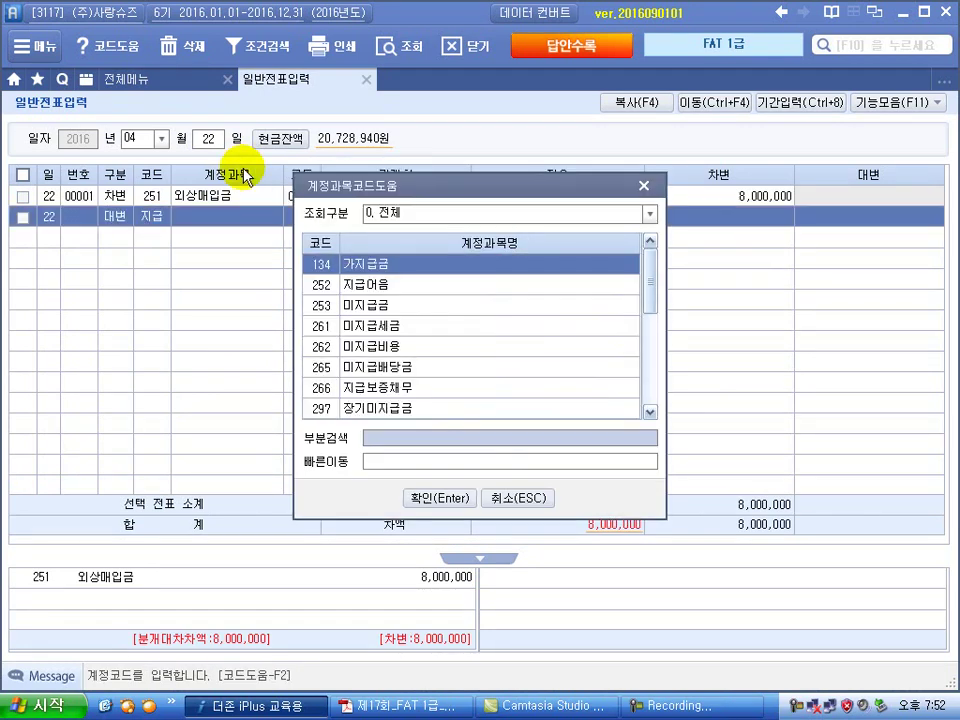
key("Return")
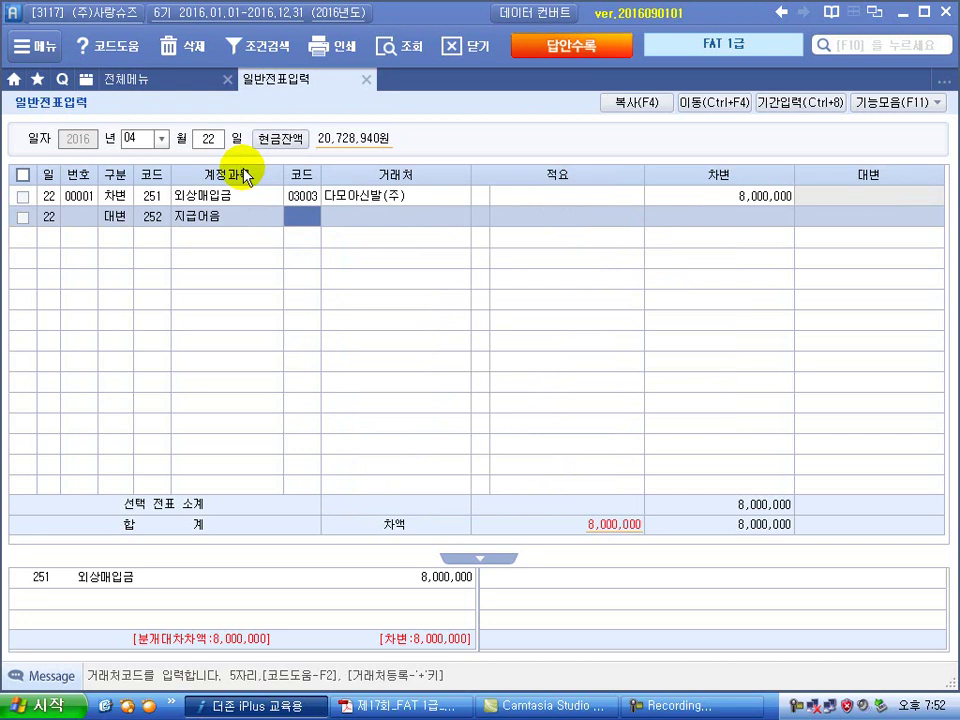
type("3003")
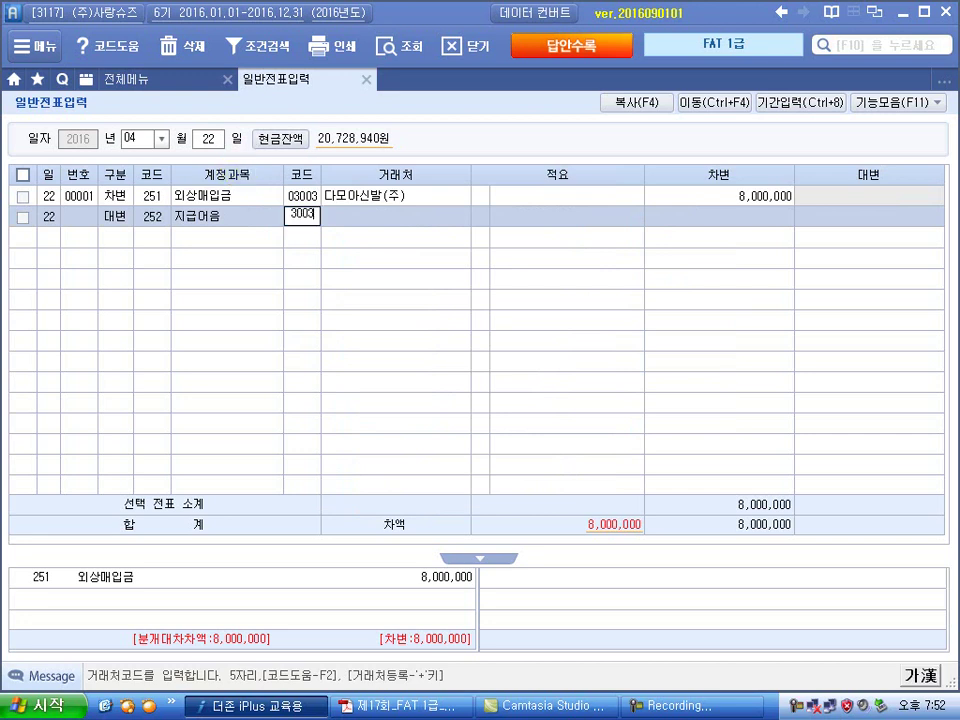
key("Return")
key("Return")
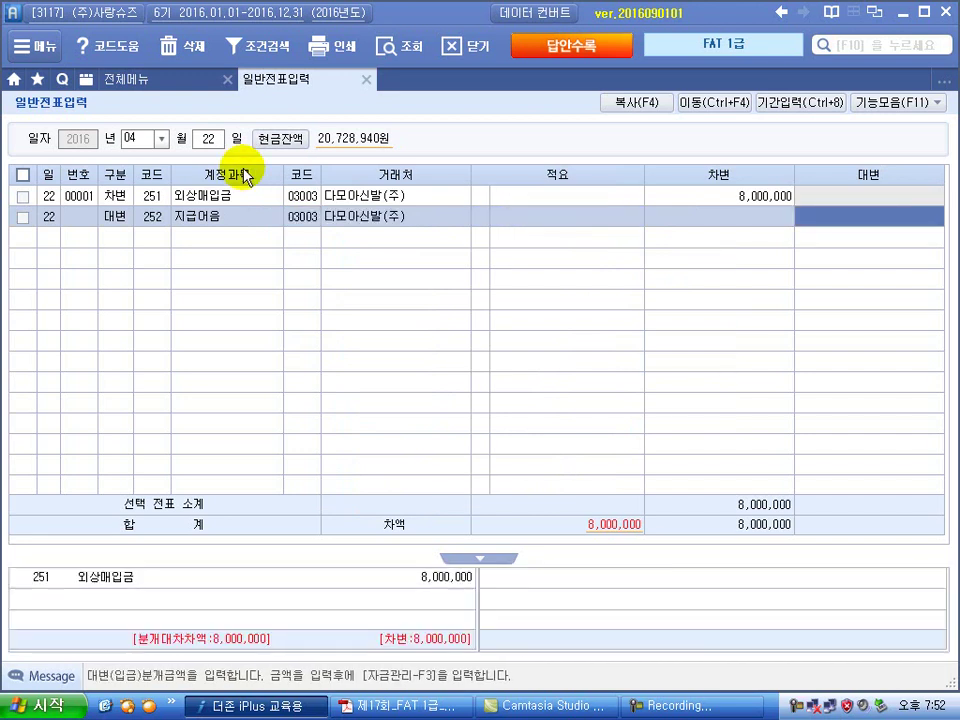
type("8")
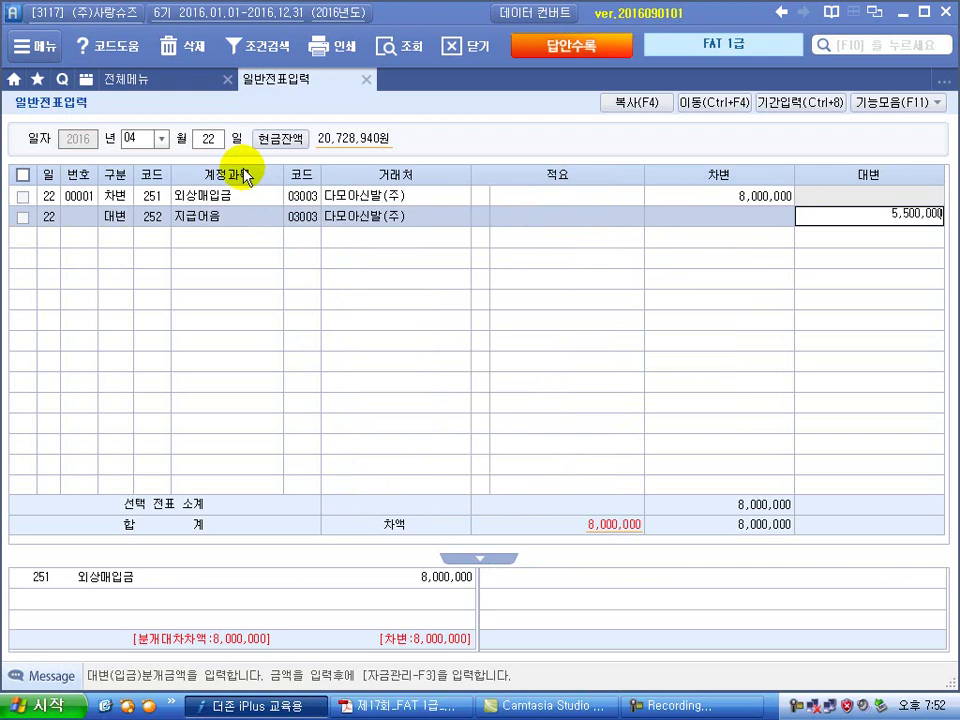
key("Return")
Step: Add a credit line for 103 보통예금 with 거래처 98001 신한은행 and an amount of 2,500,000
type("4")
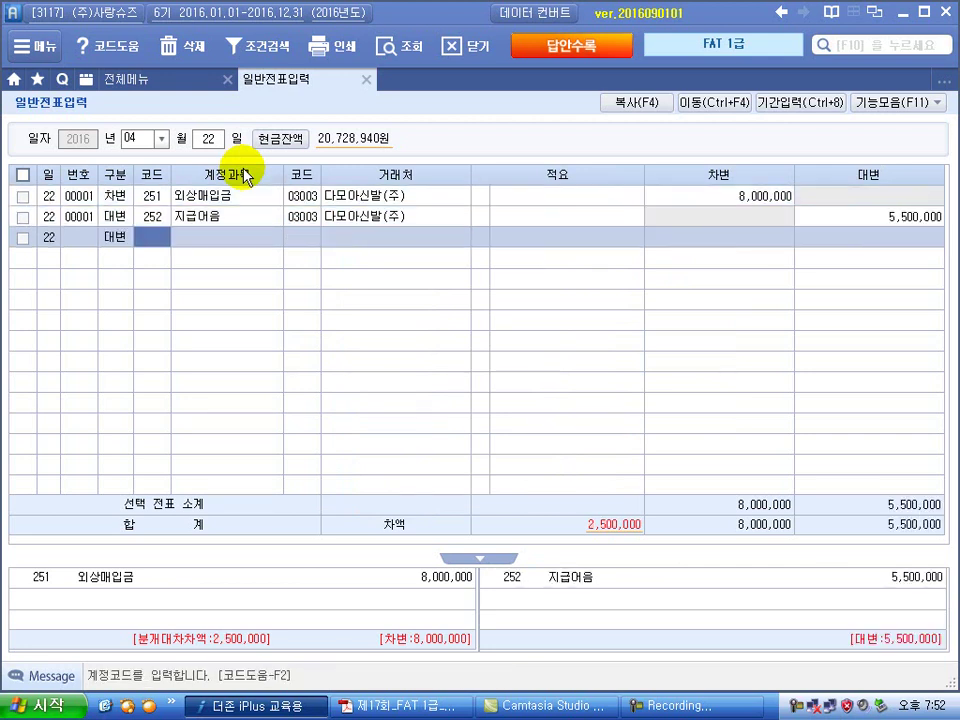
type("103")
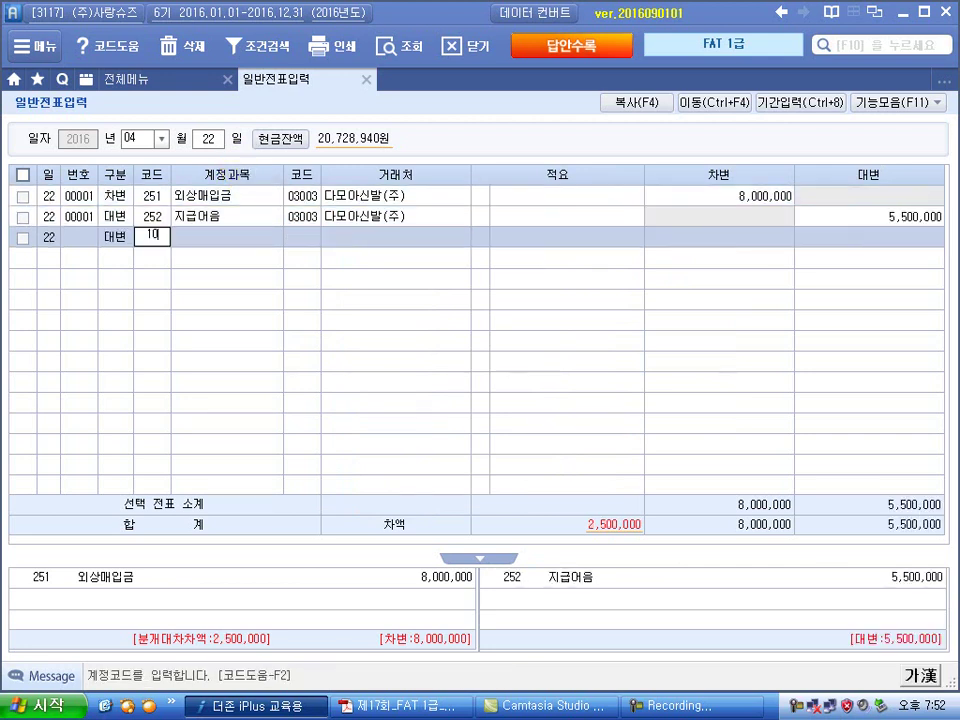
key("Return")
key("Return")
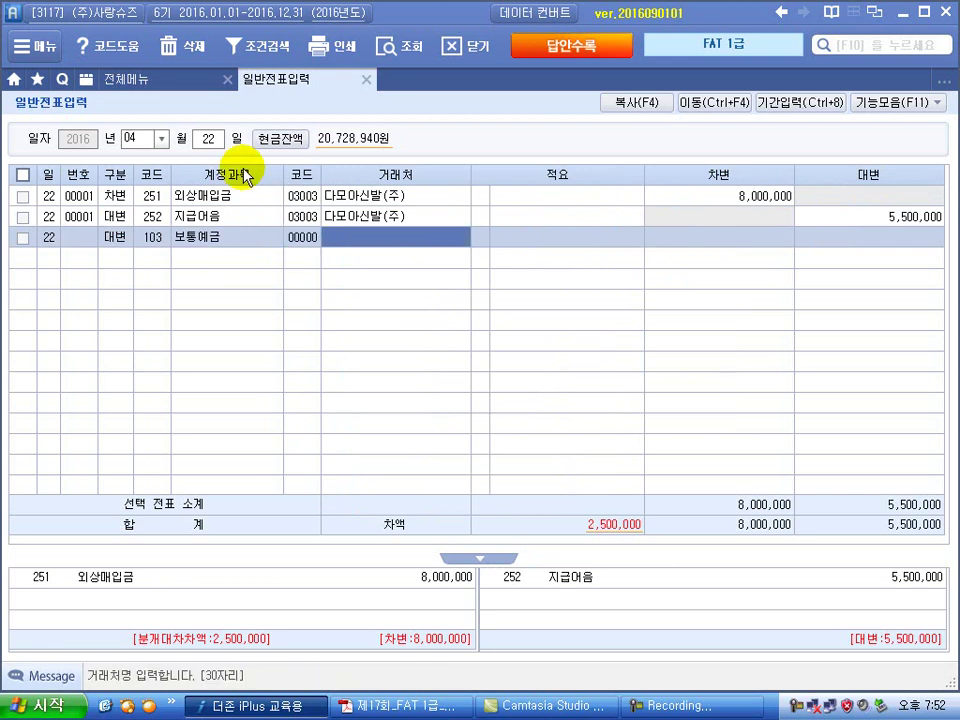
type("신한")
key("Return")
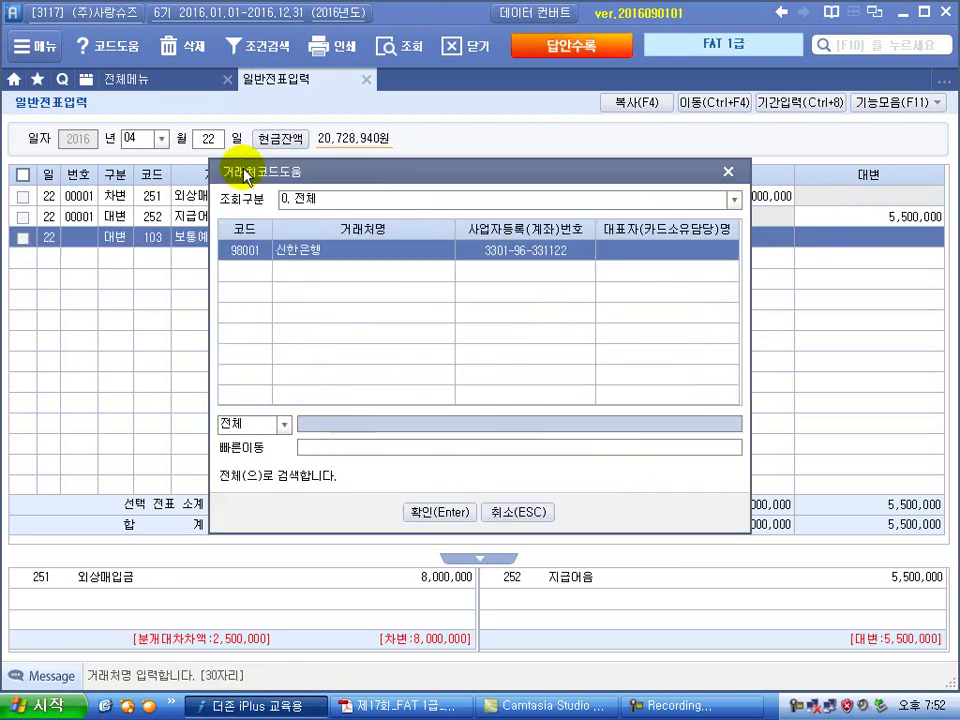
key("Return")
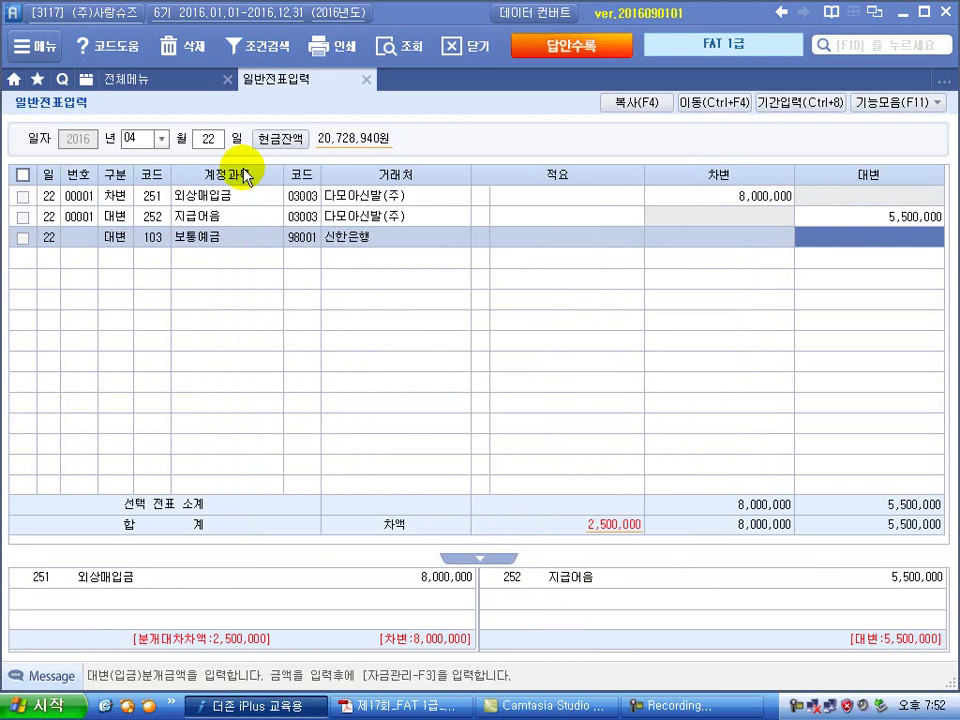
type("2,500,000")
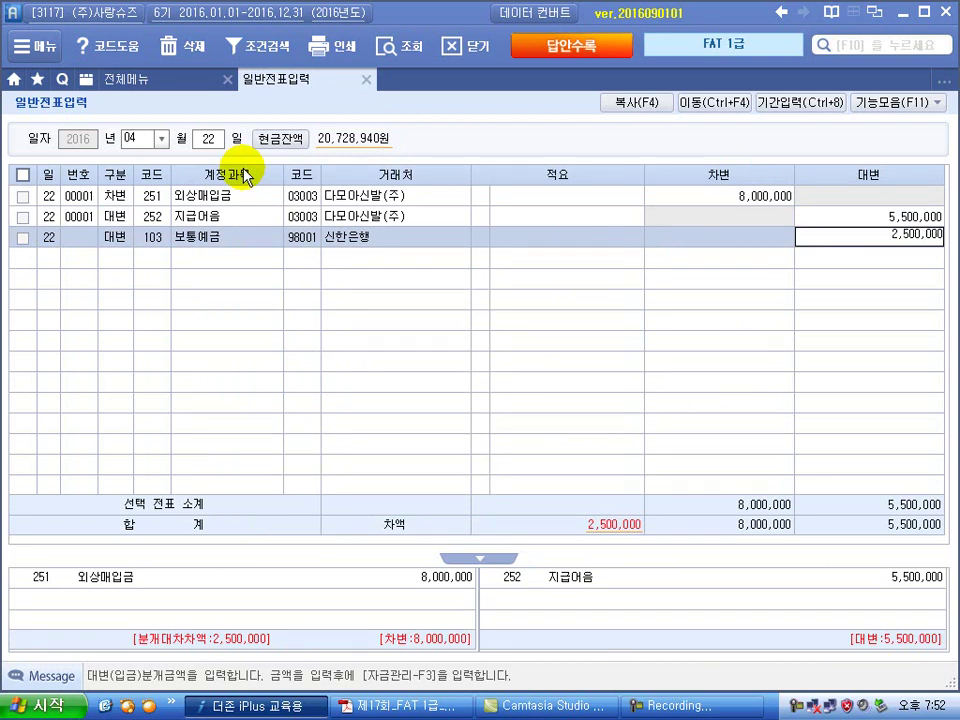
key("Return")
Step: Open 어음등록 for the 지급어음 line, setting 수령일 to 2016-04-22 and 어음종류 to 4.전자
key("Up")
key("Up")
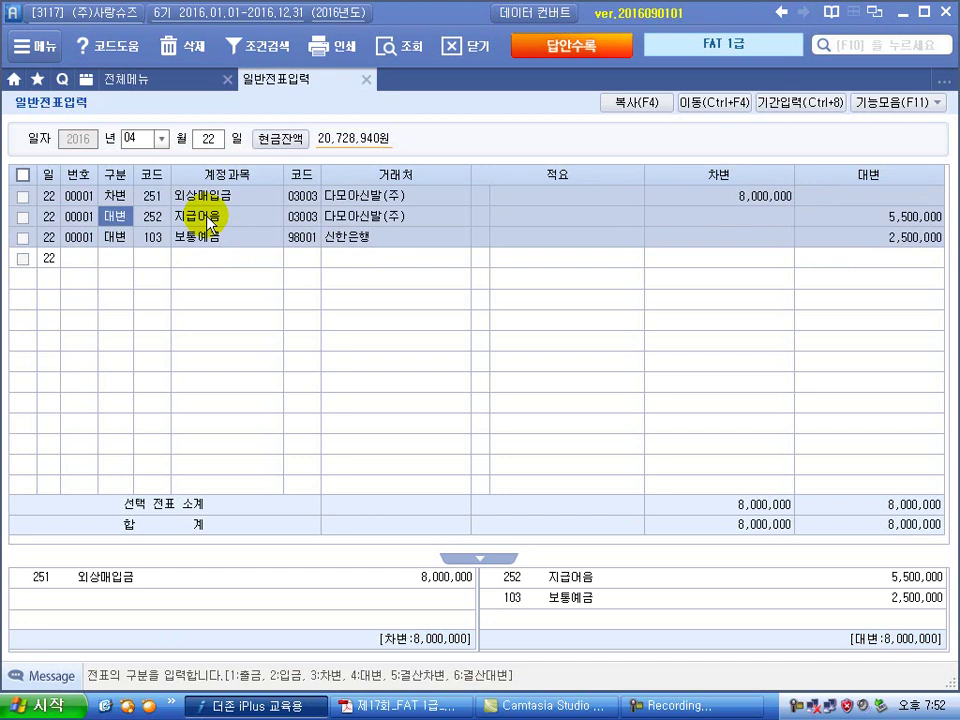
left_click(893, 104)
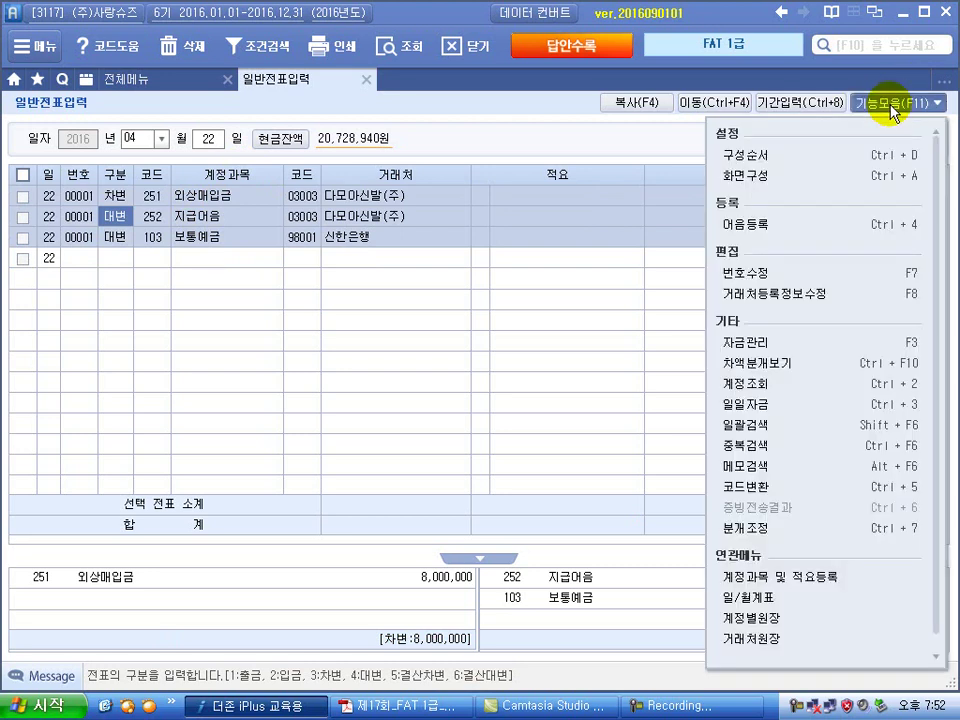
left_click(740, 228)
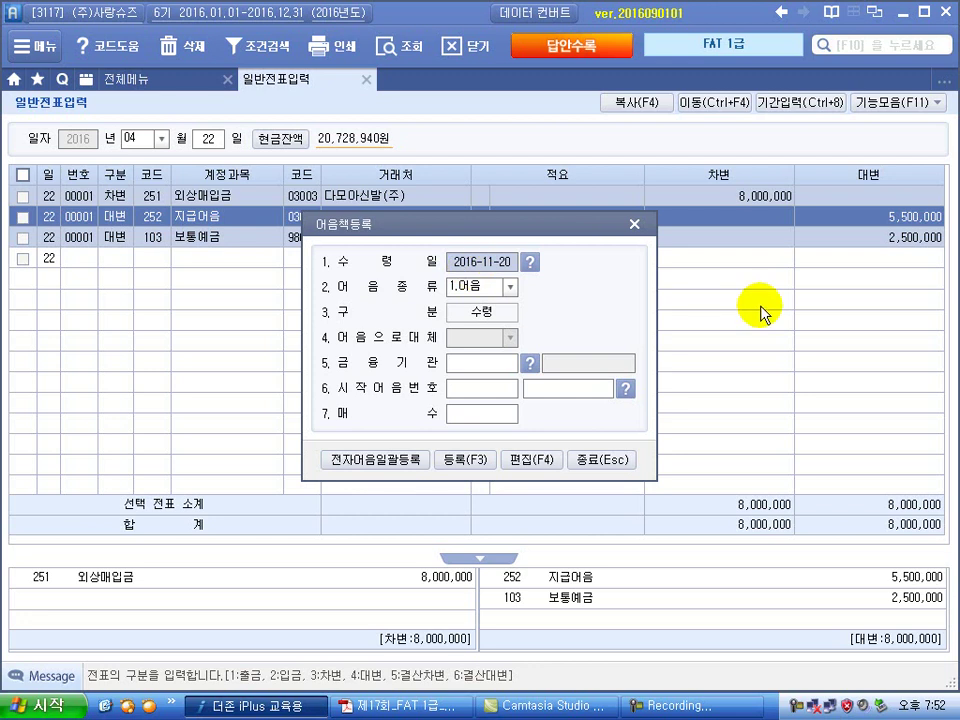
type("2016-04-22")
key("Return")
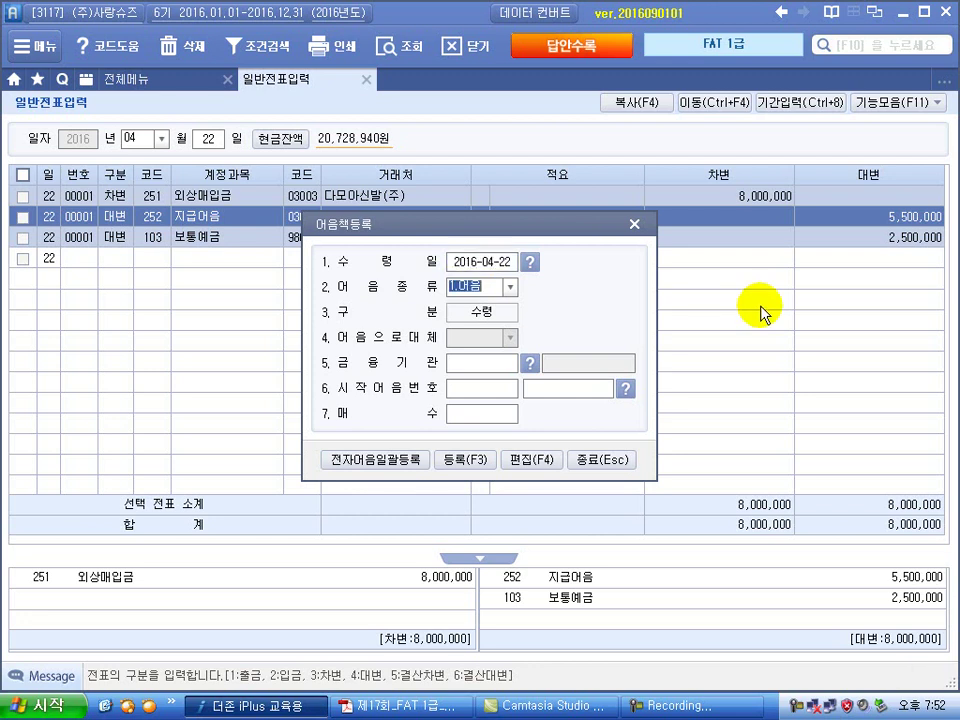
left_click(509, 288)
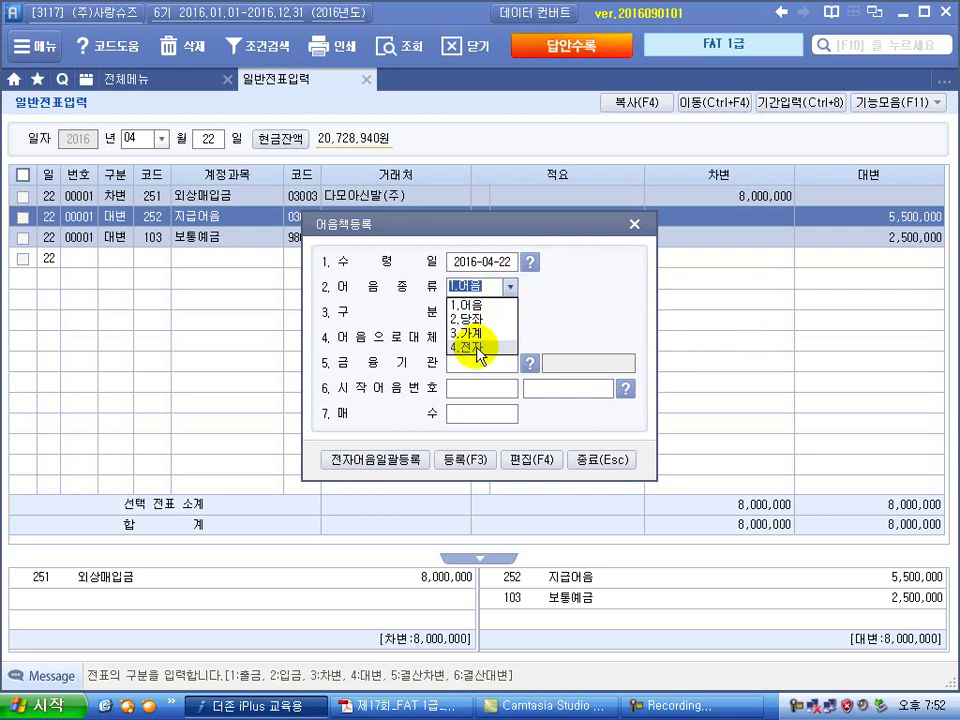
left_click(478, 348)
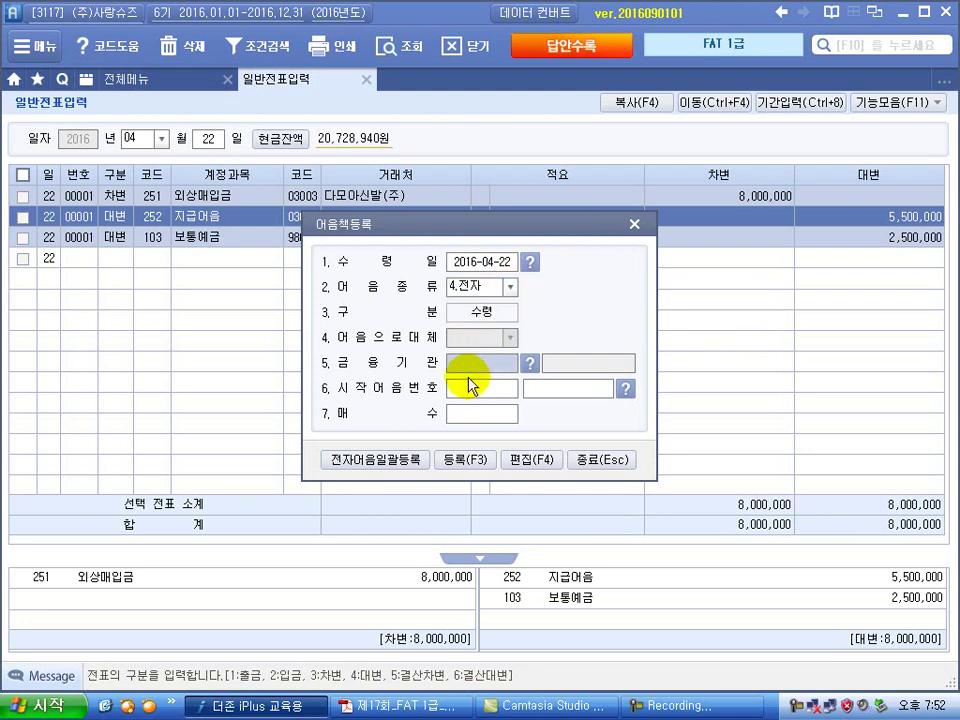
left_click(530, 367)
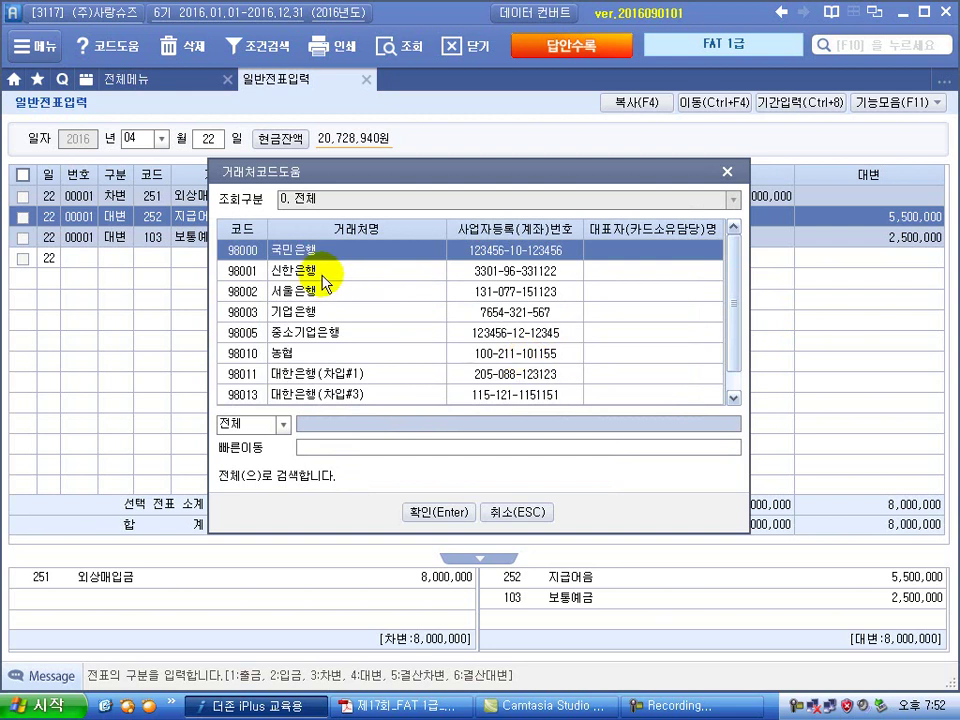
left_click(437, 511)
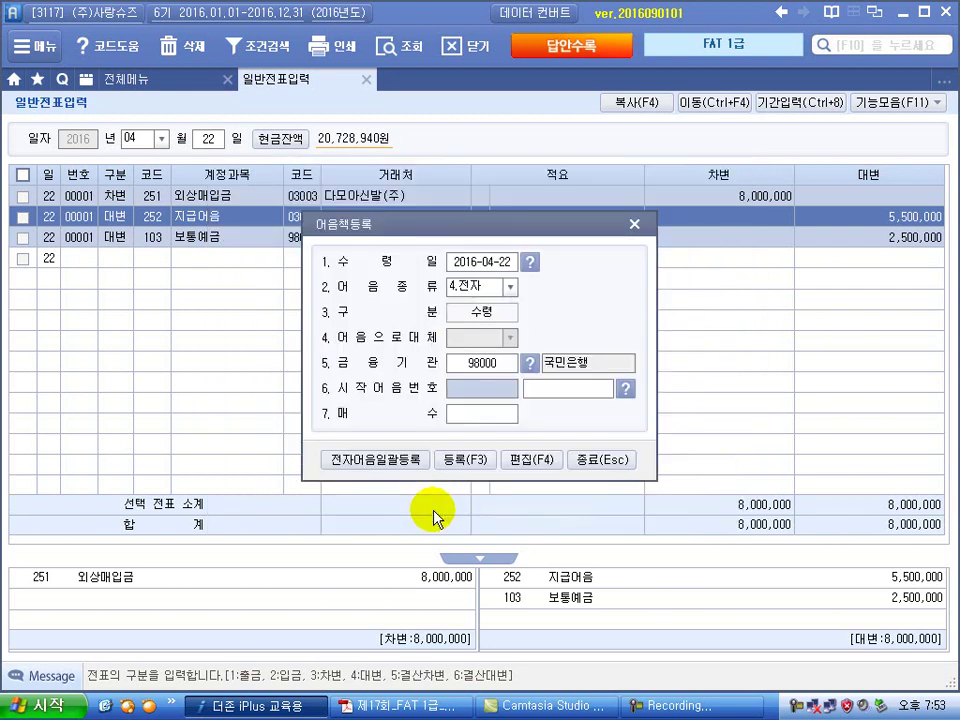
left_click(557, 392)
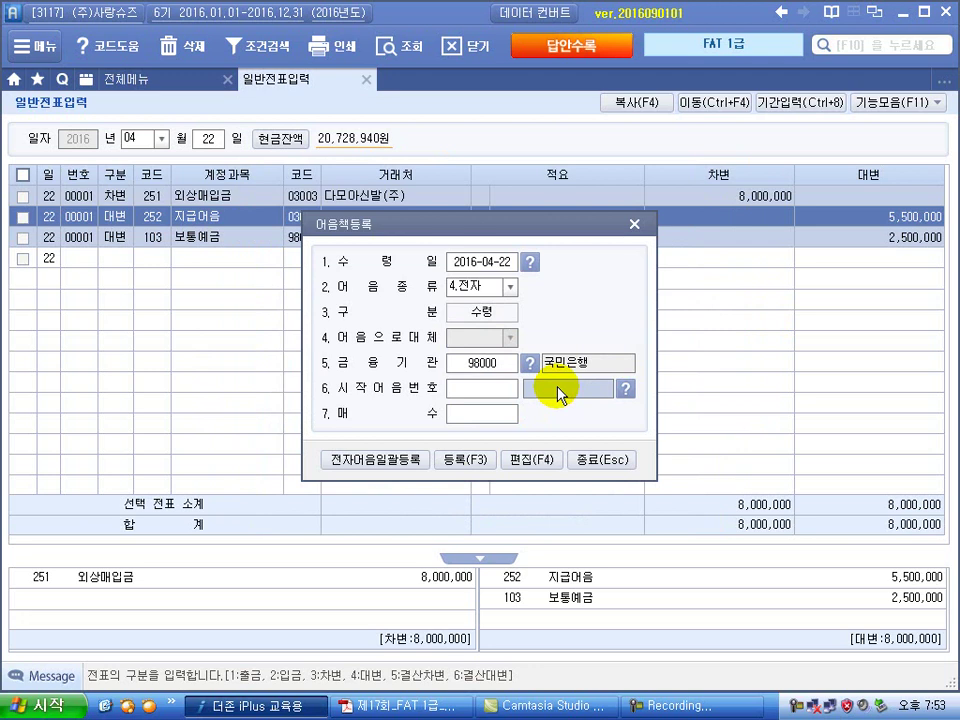
type("0042016")
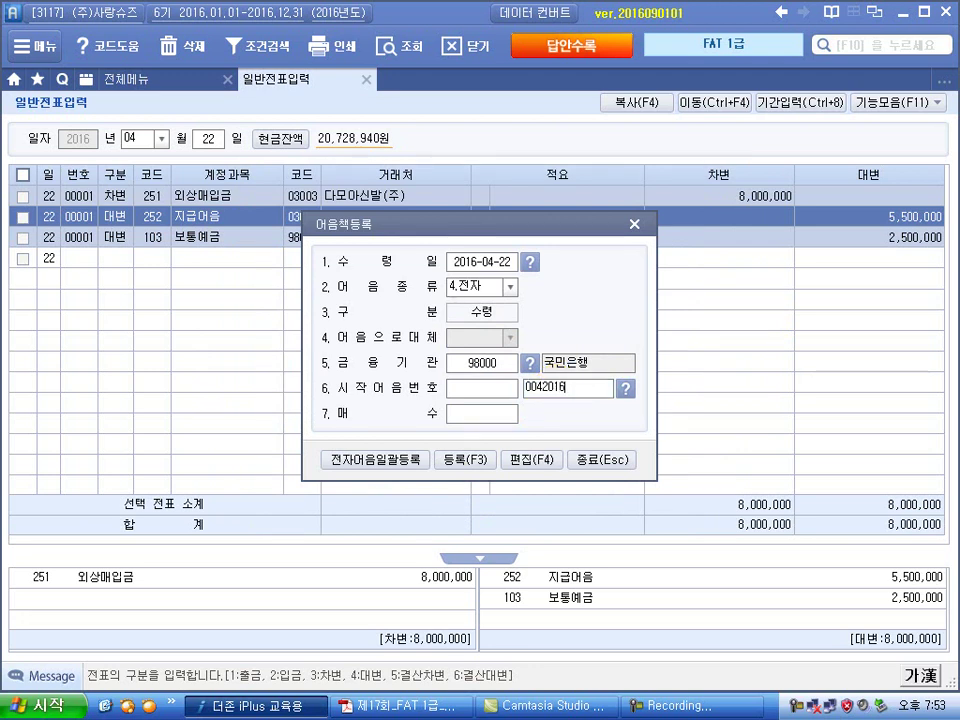
type("0422123456789")
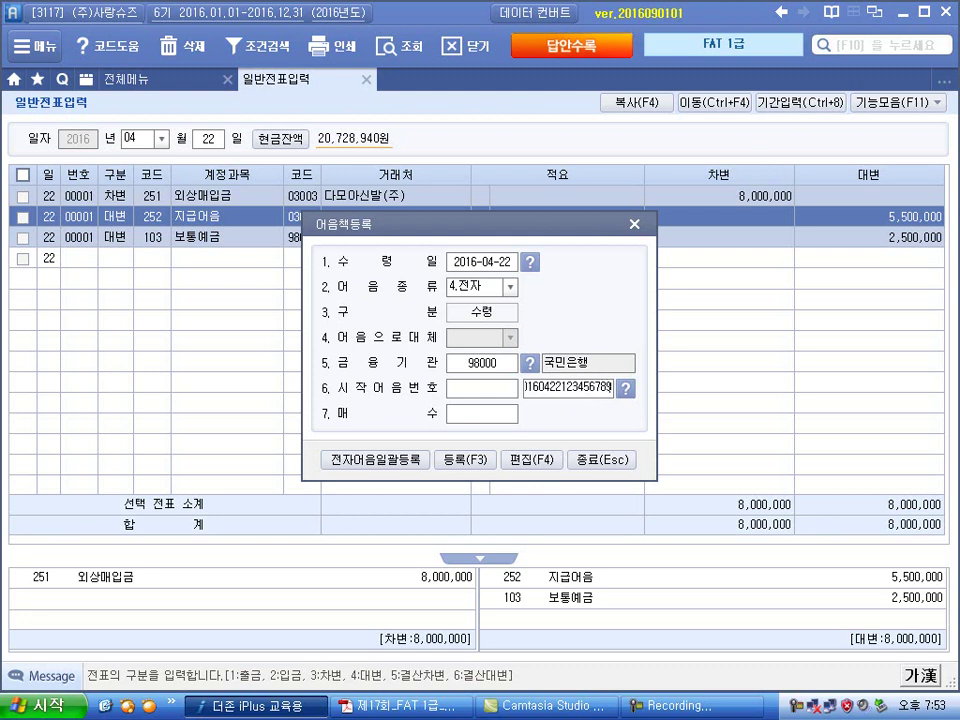
Step: Set 매수 to 1, register the 전자어음, and close 어음책등록
left_click(474, 414)
type("1")
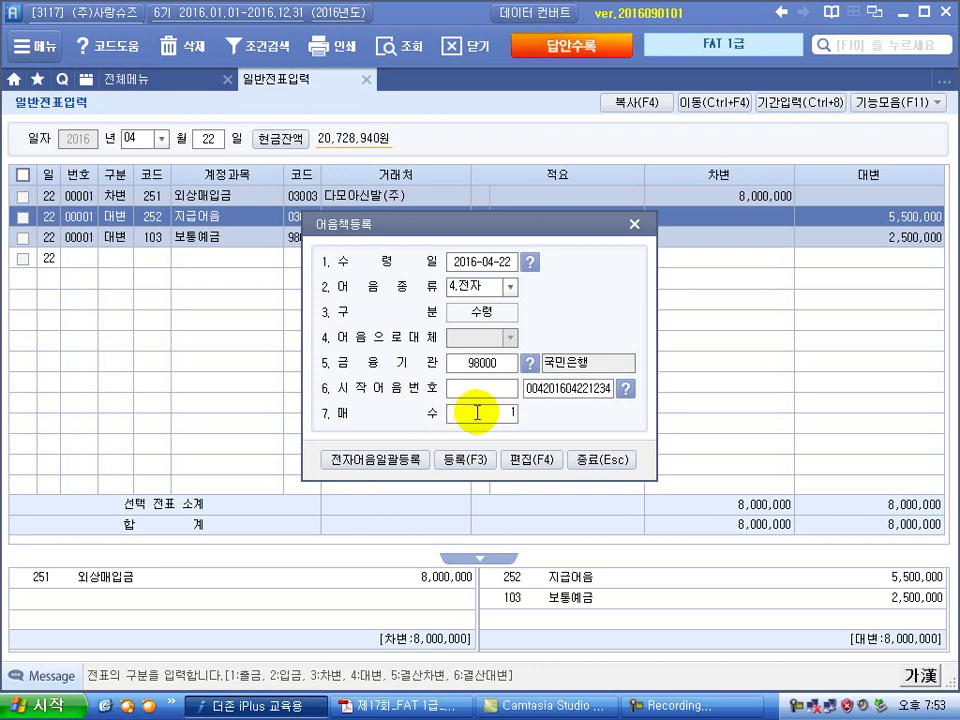
left_click(476, 461)
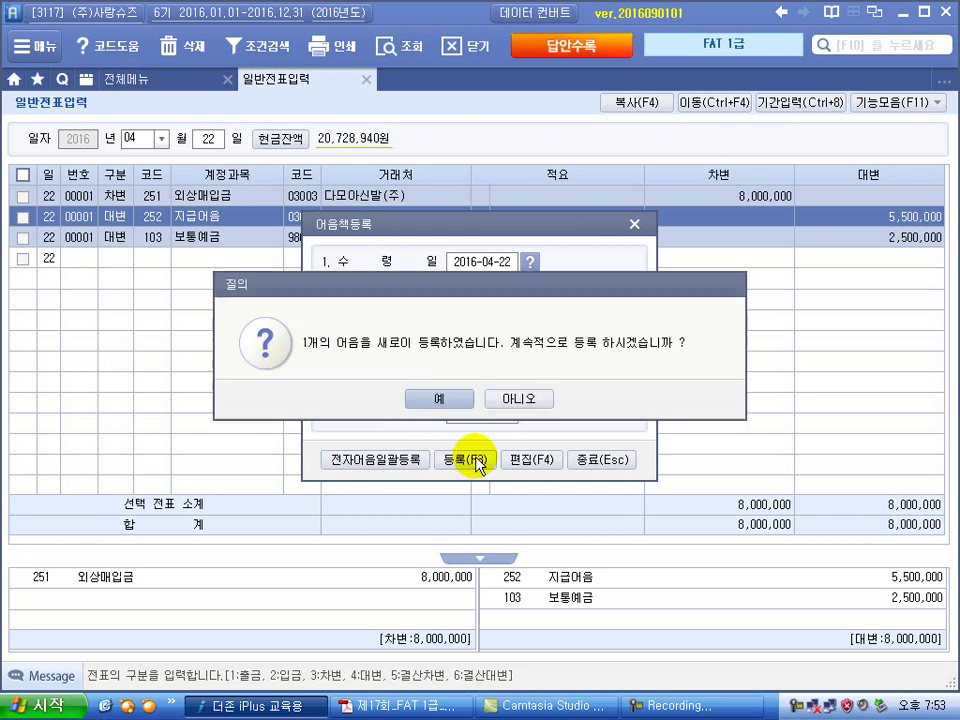
left_click(437, 398)
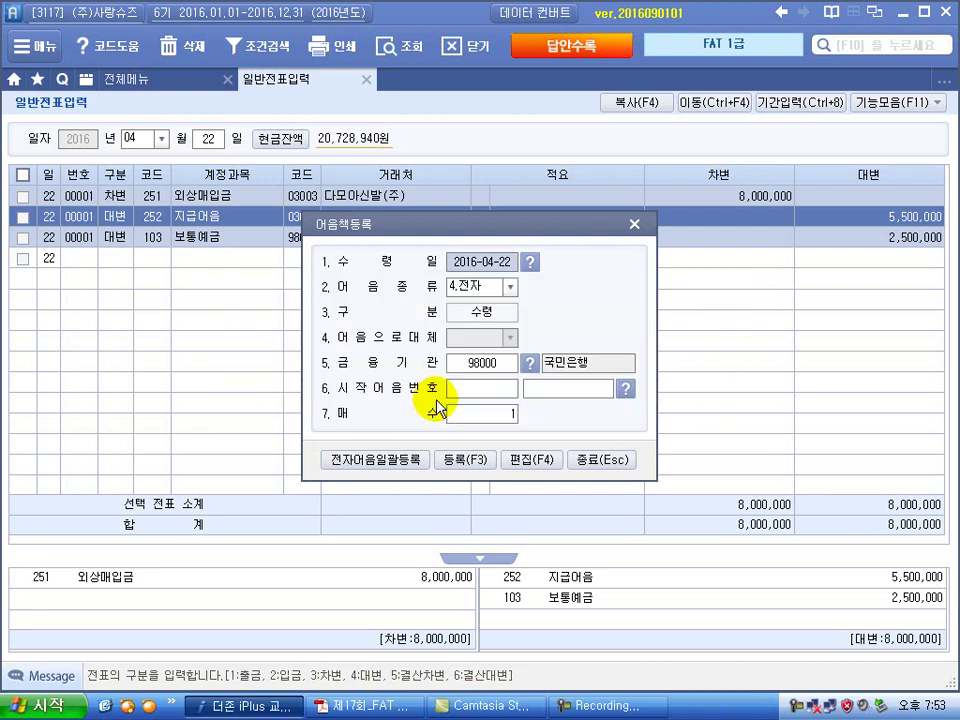
left_click(598, 461)
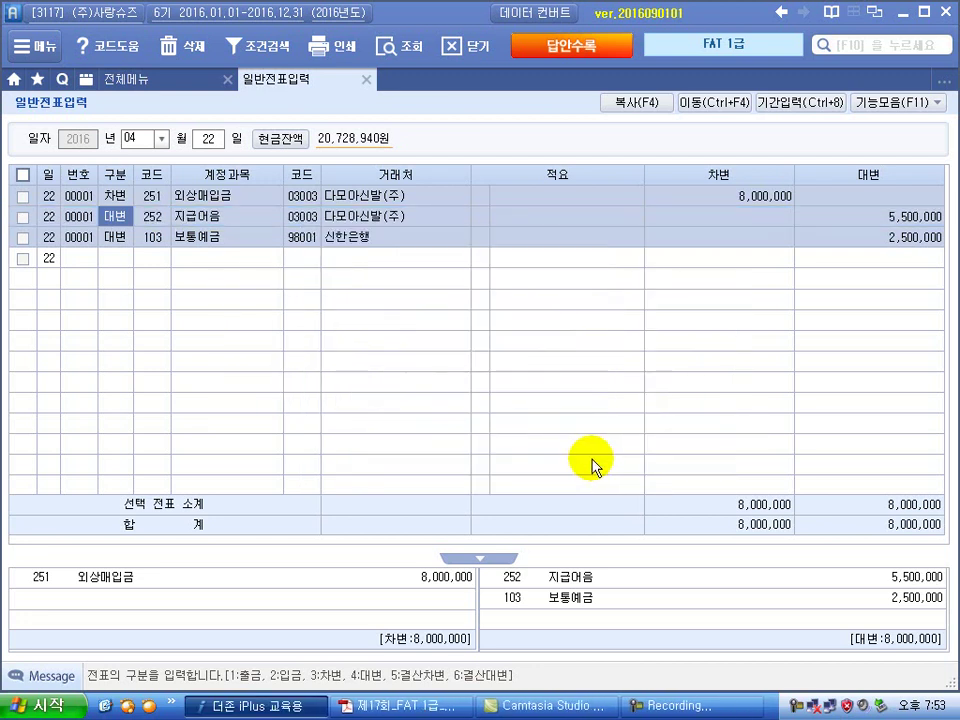
left_click(886, 103)
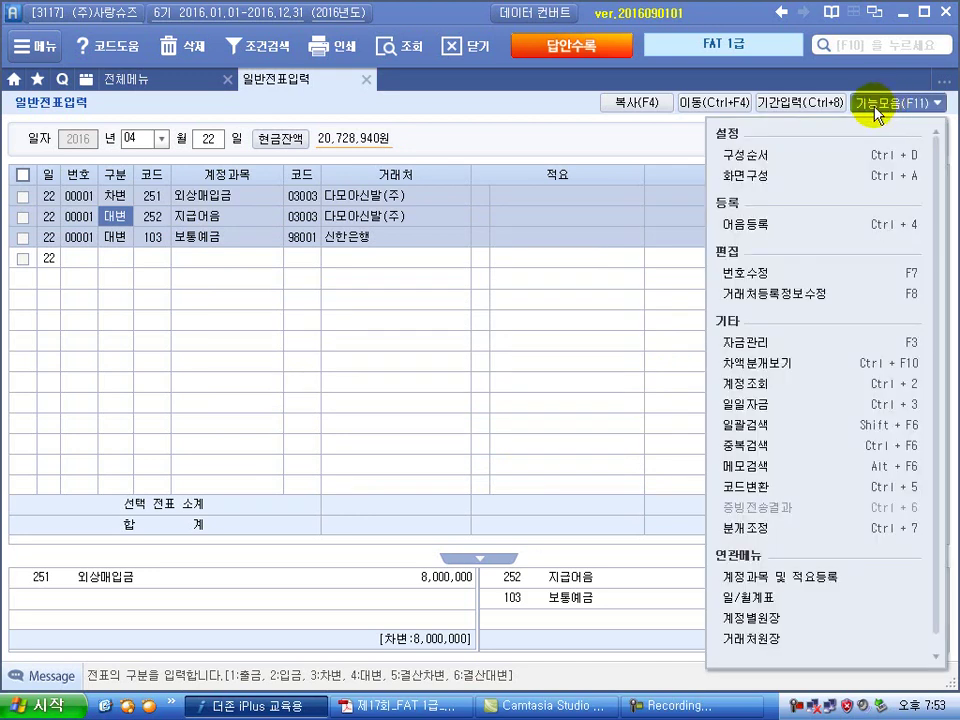
left_click(739, 345)
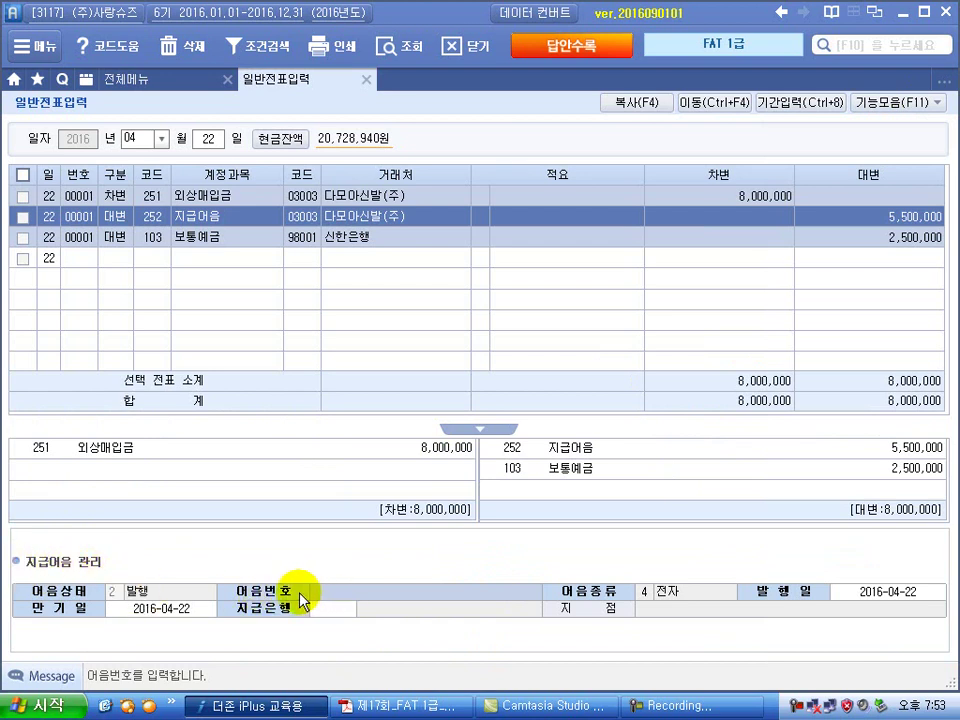
key("F2")
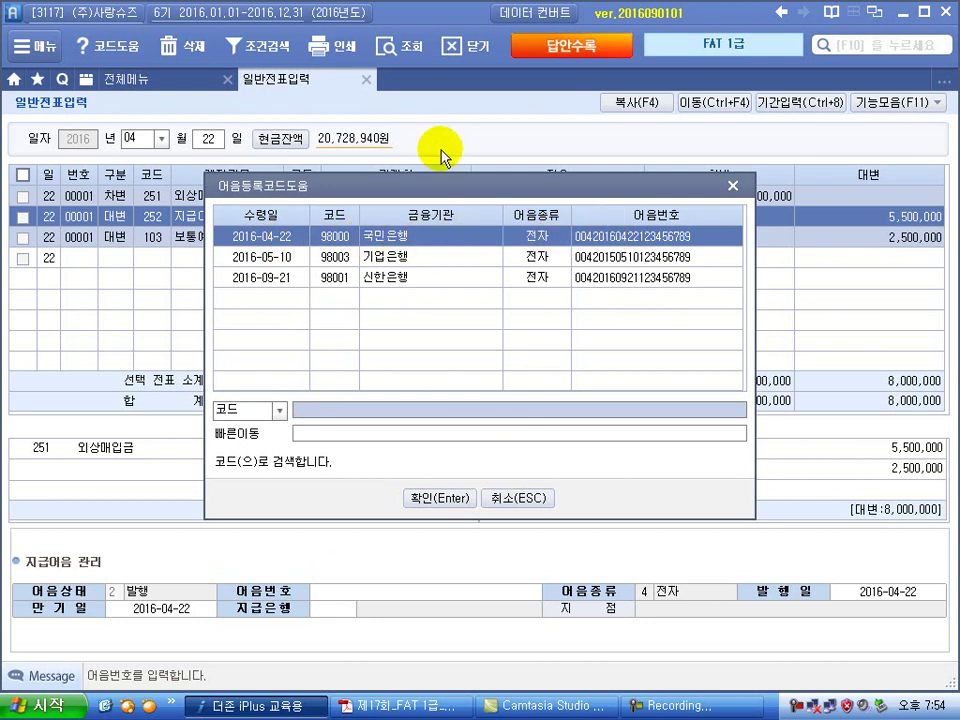
left_click(459, 498)
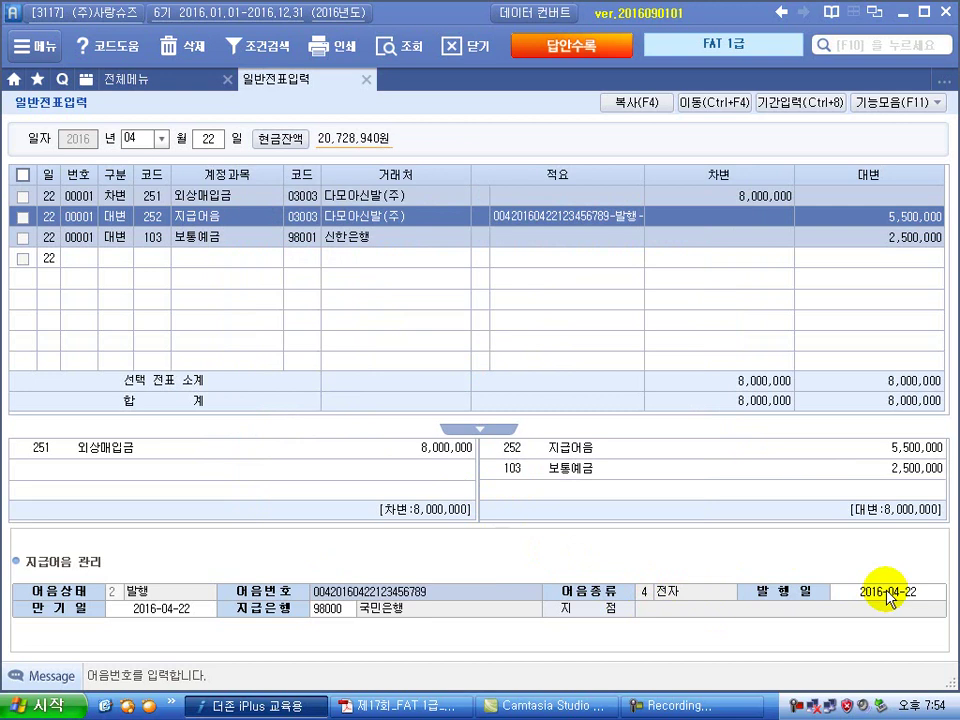
Step: Set the 만기일 in 지급어음 관리 to 2016-10-22
left_click(147, 612)
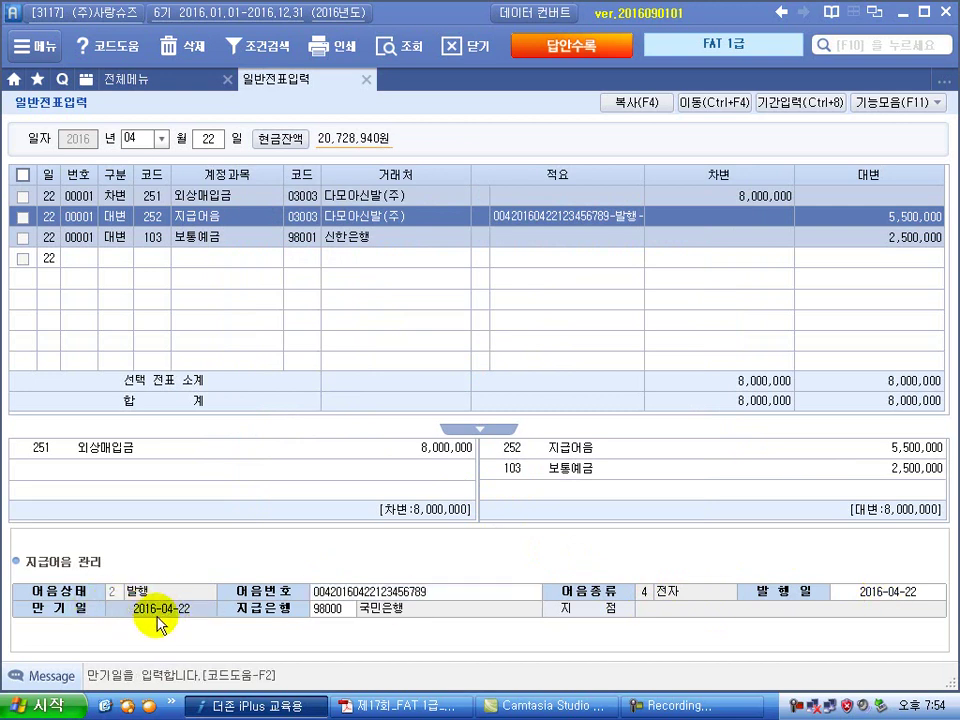
type("2")
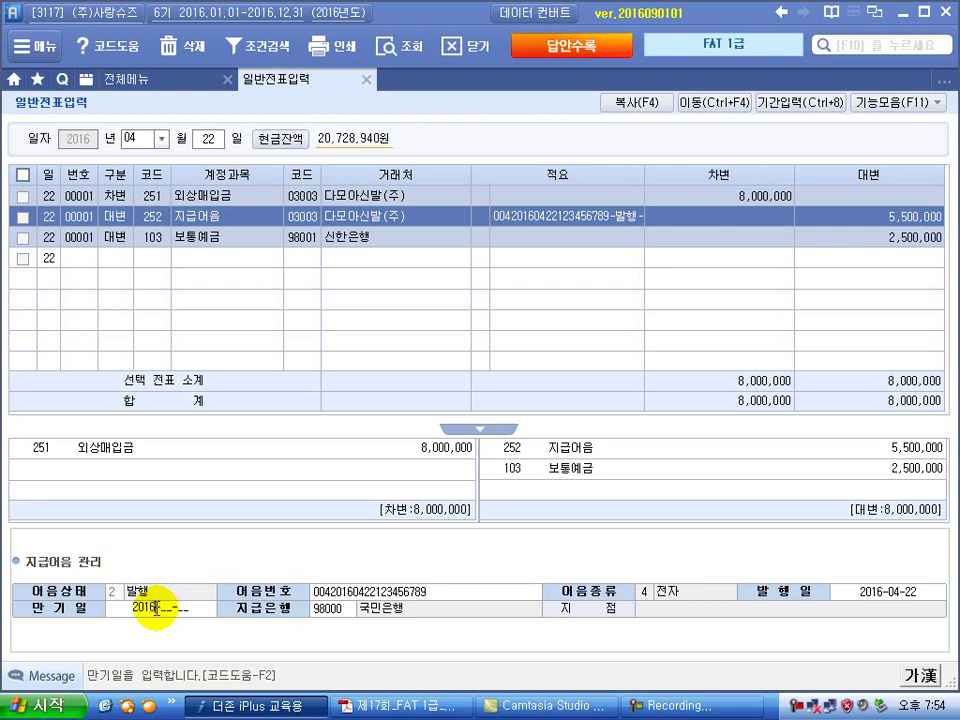
type("016-10-22")
key("Return")
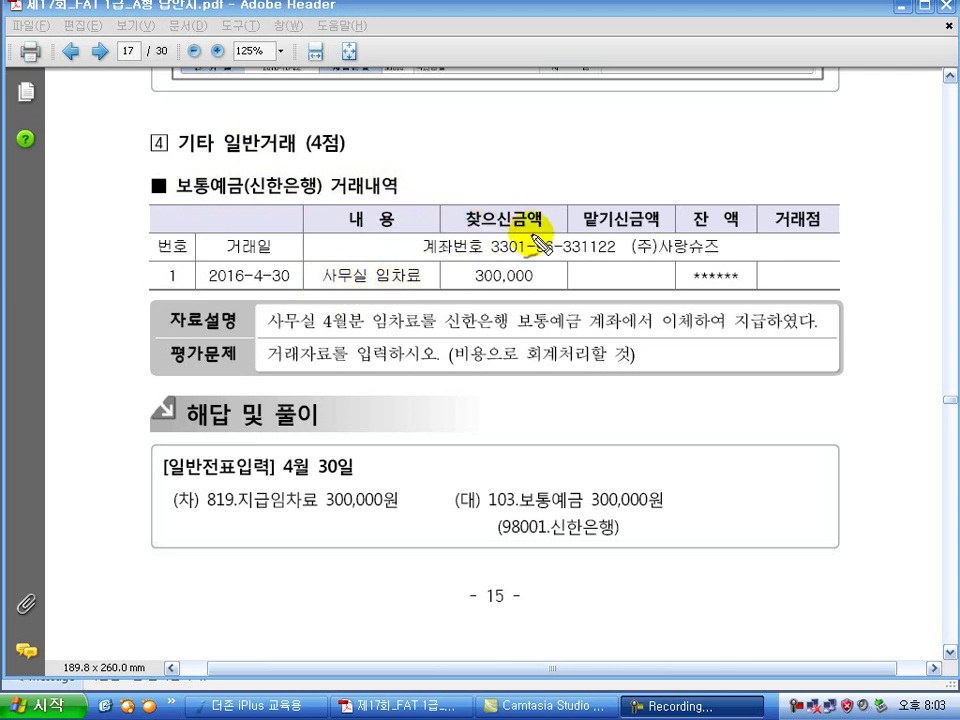
Step: In the exam PDF, examine the 기타 일반거래 item on 사무실 임차료, including its 자료설명, 평가문제 and answer entry
left_click_drag(317, 285, 526, 283)
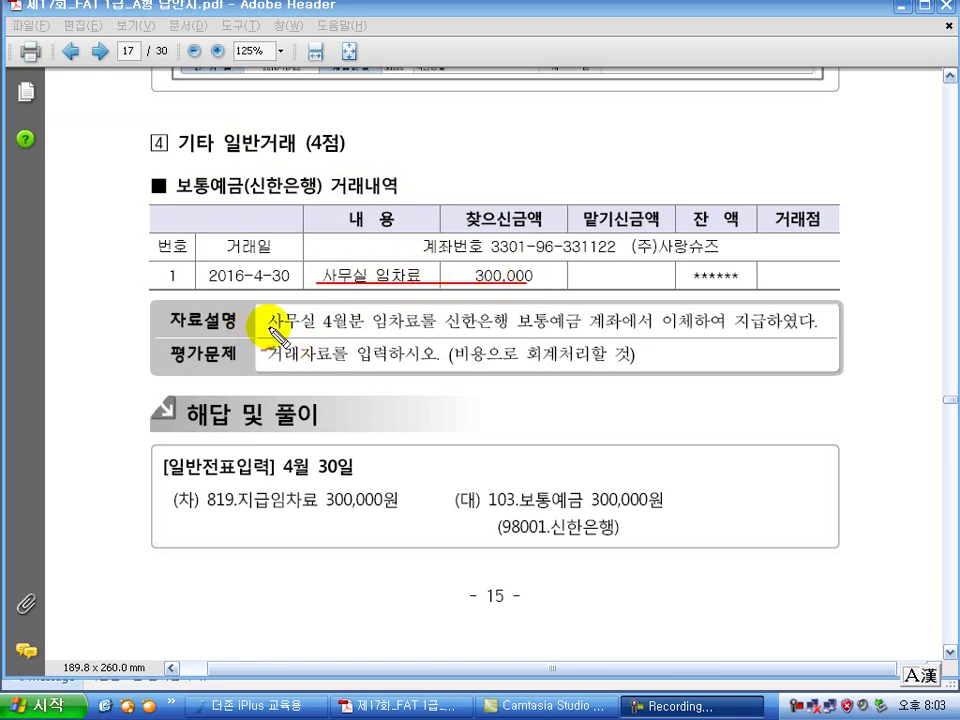
left_click_drag(267, 330, 818, 336)
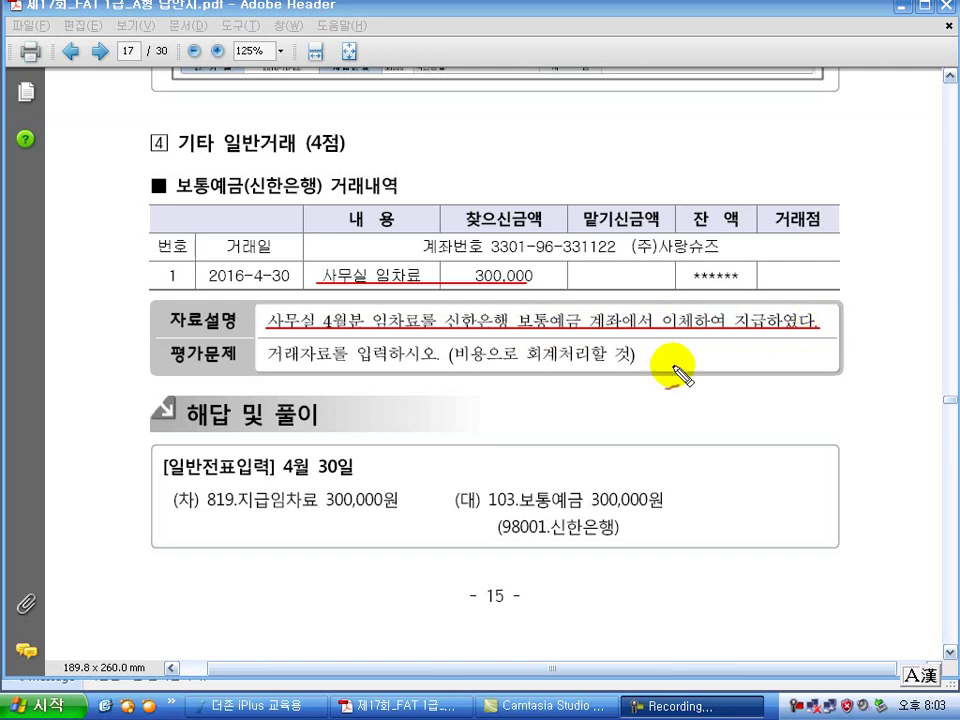
left_click_drag(263, 366, 643, 366)
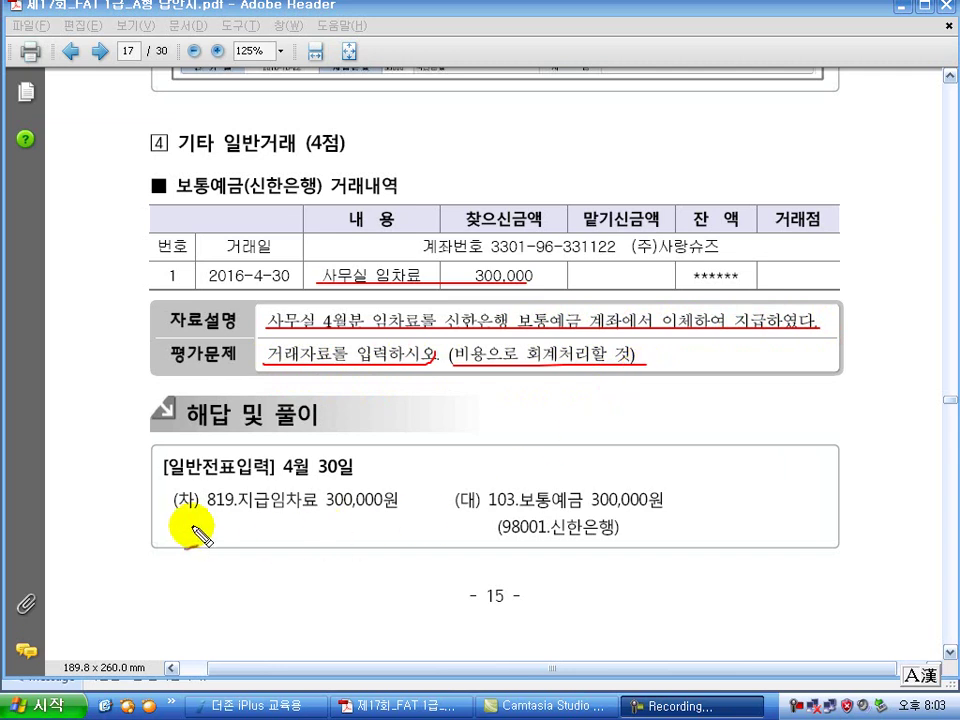
left_click_drag(198, 508, 410, 513)
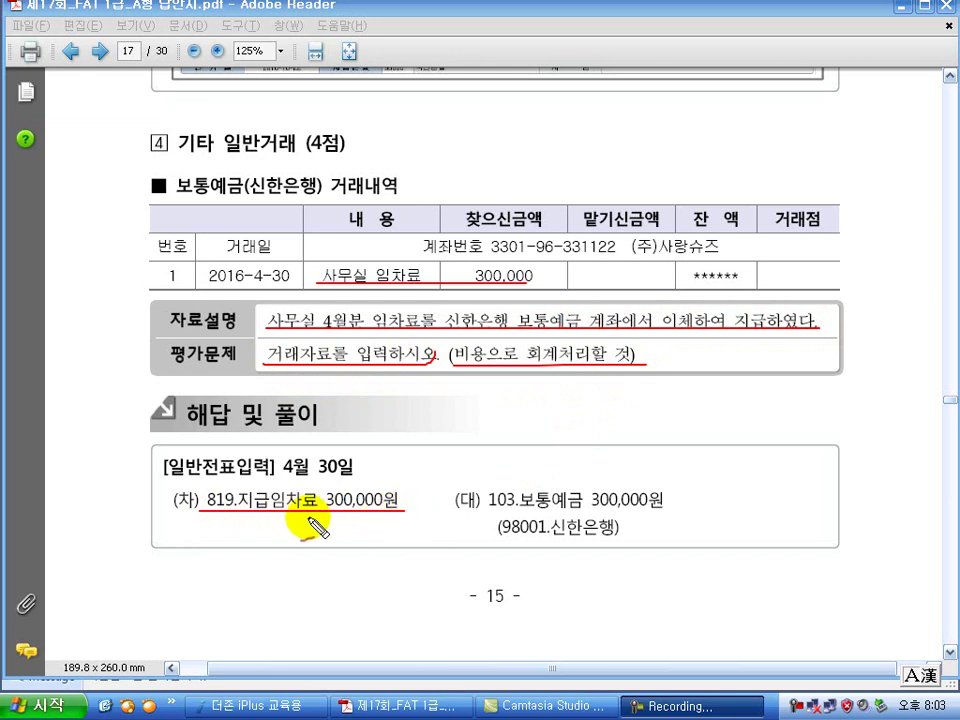
left_click_drag(224, 519, 208, 521)
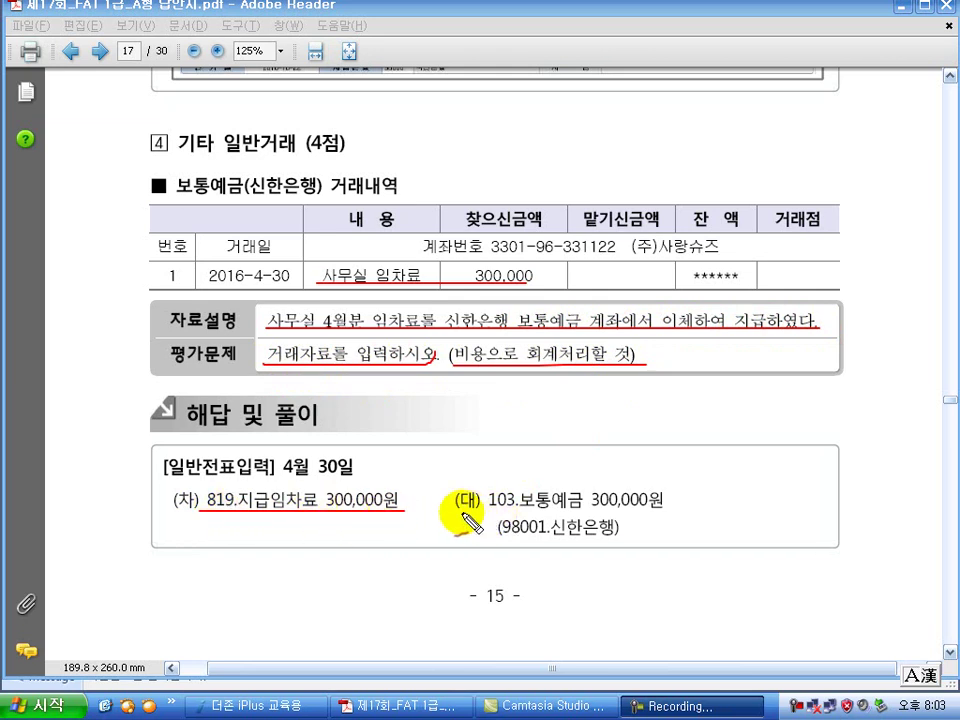
left_click_drag(458, 514, 673, 511)
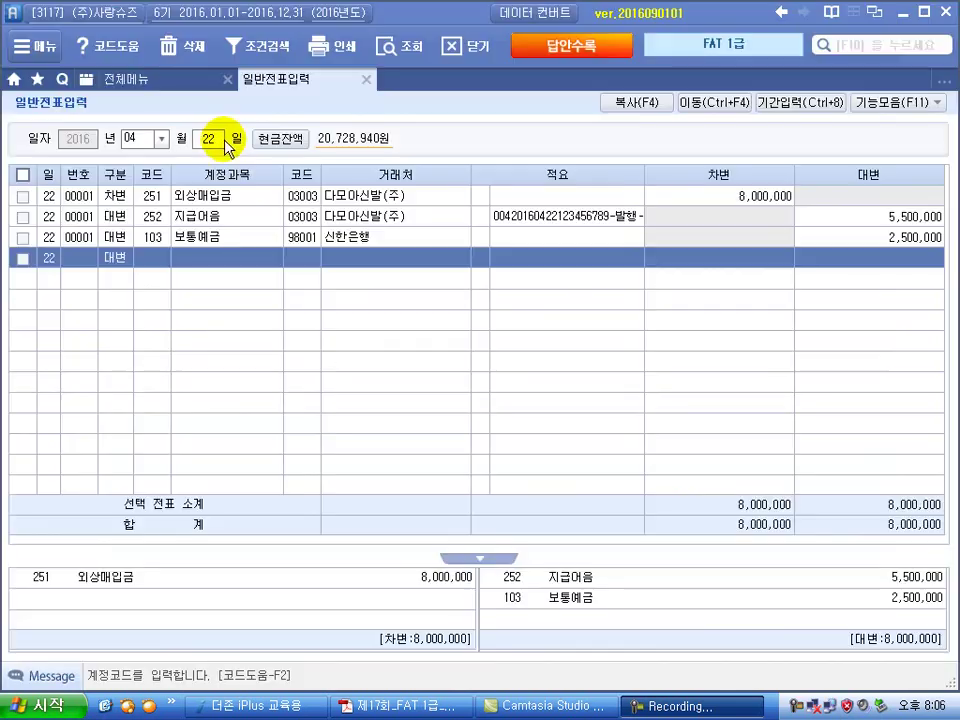
Step: Change the 일반전표입력 date to April 30
left_click(207, 140)
type("30")
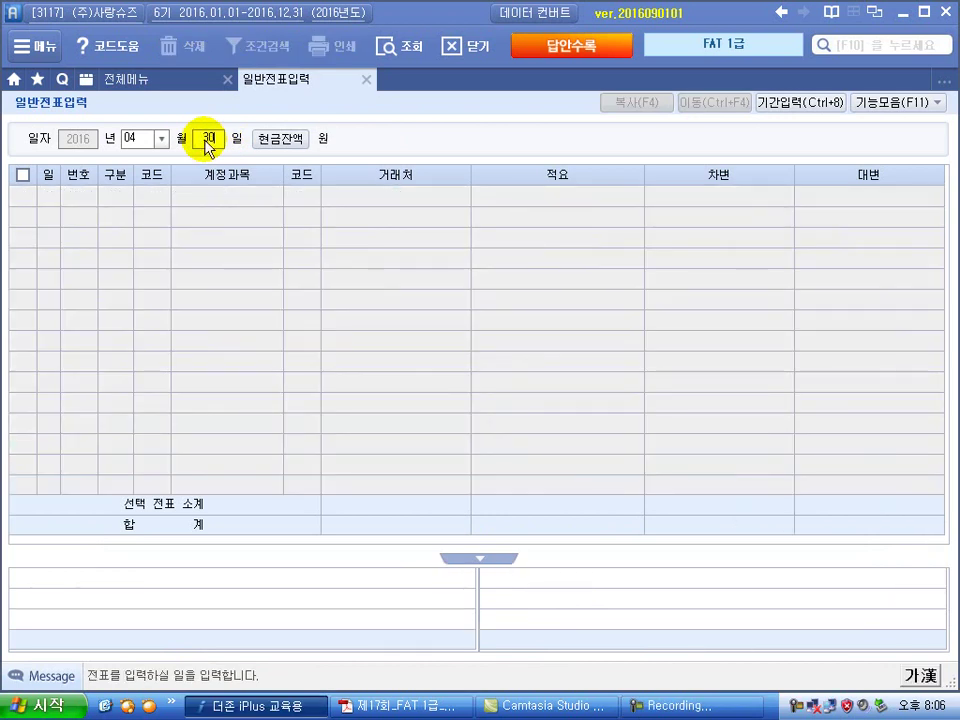
key("Return")
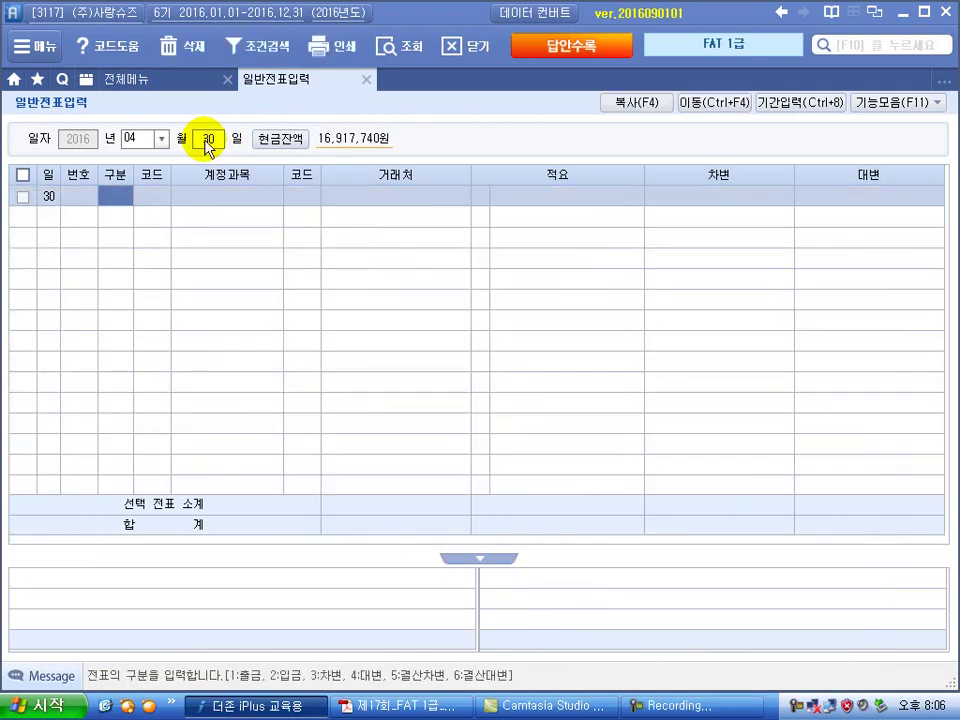
Step: Add a debit line for 819 지급임차료 without a 거래처 and with an amount of 300,000
type("3")
key("Return")
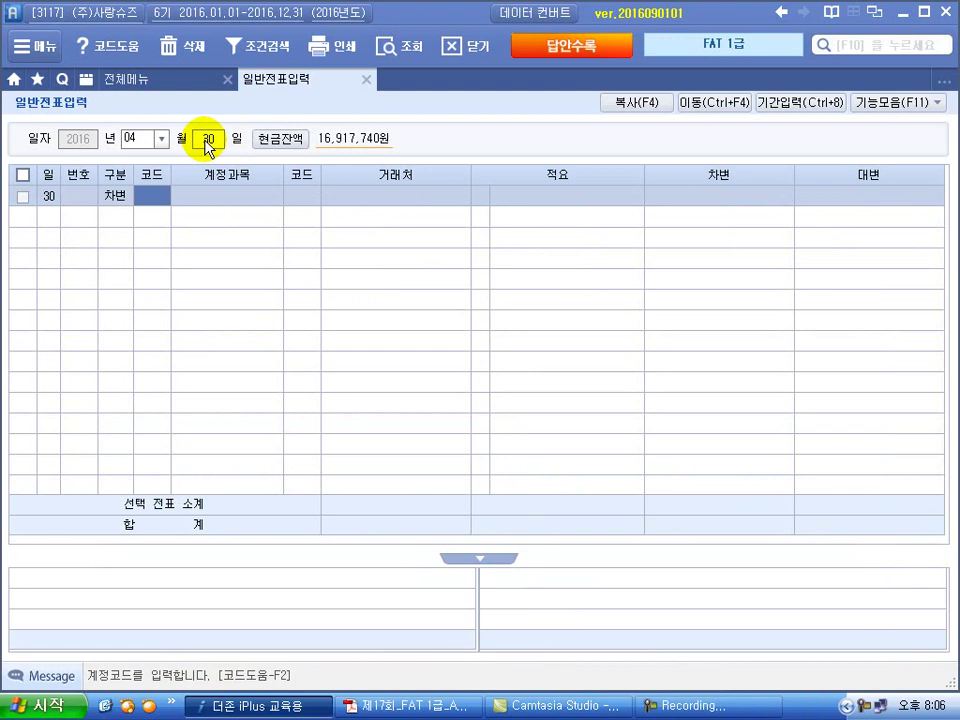
type("임차")
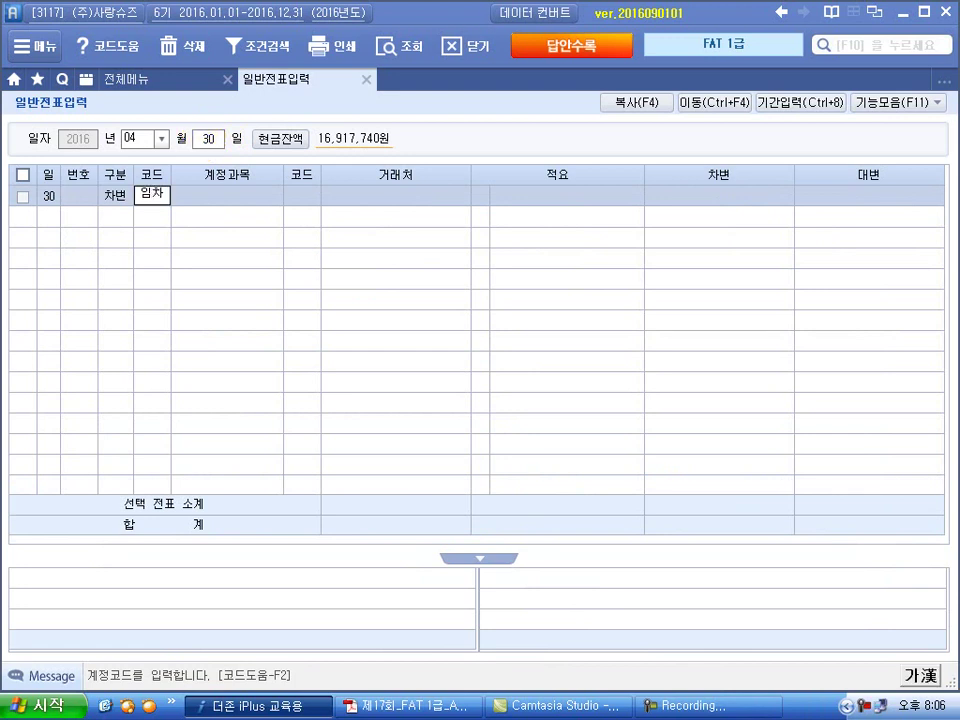
key("Return")
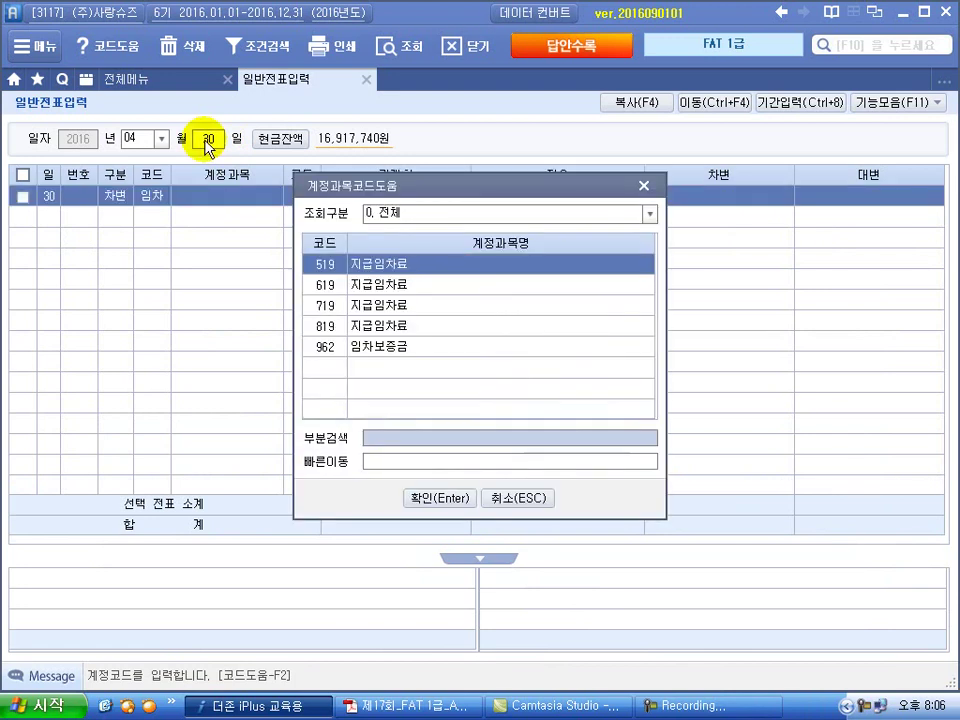
key("Down")
key("Down")
key("Down")
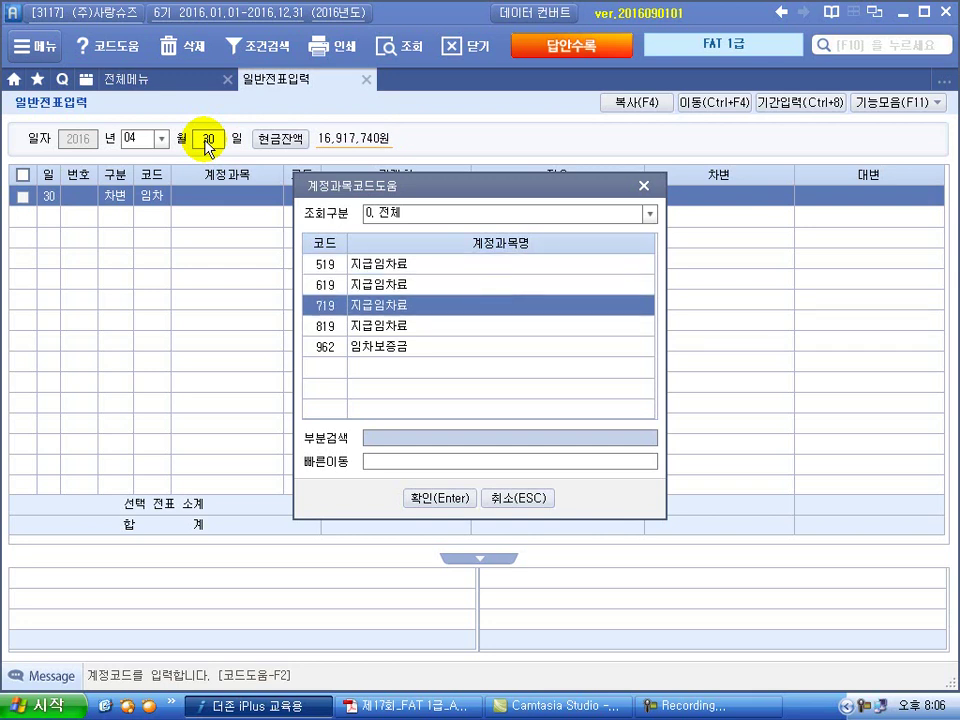
key("Return")
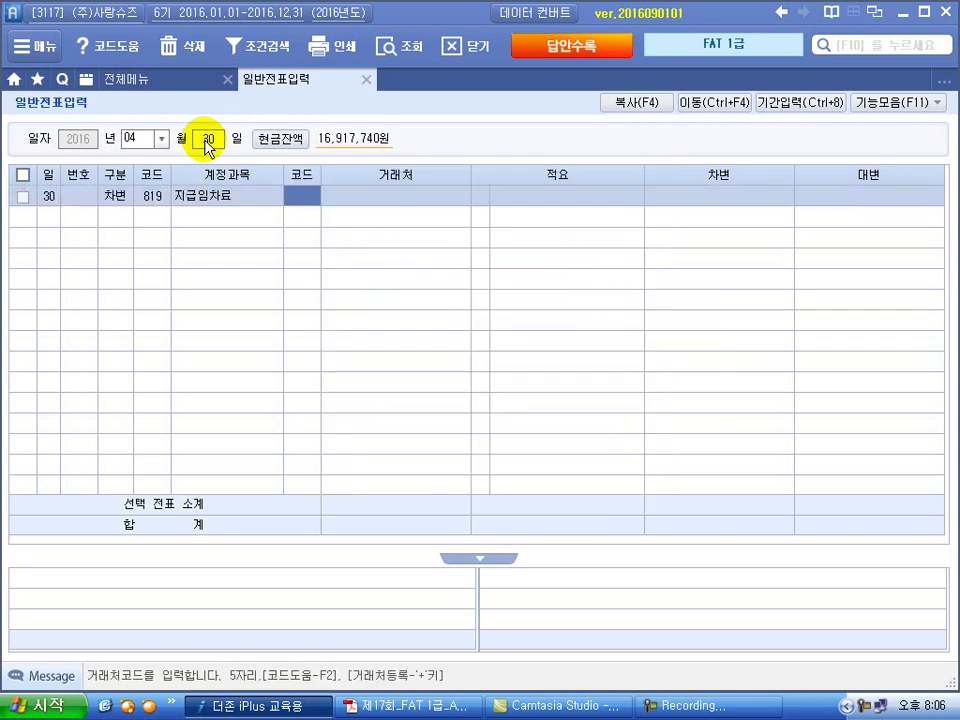
key("Return")
key("Return")
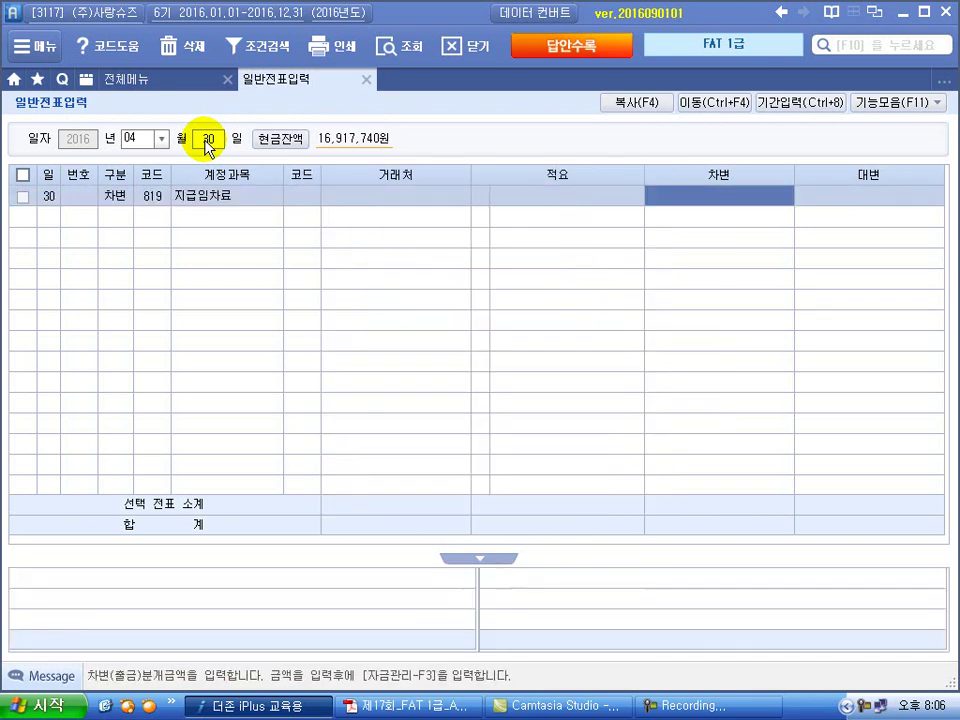
type("300,000")
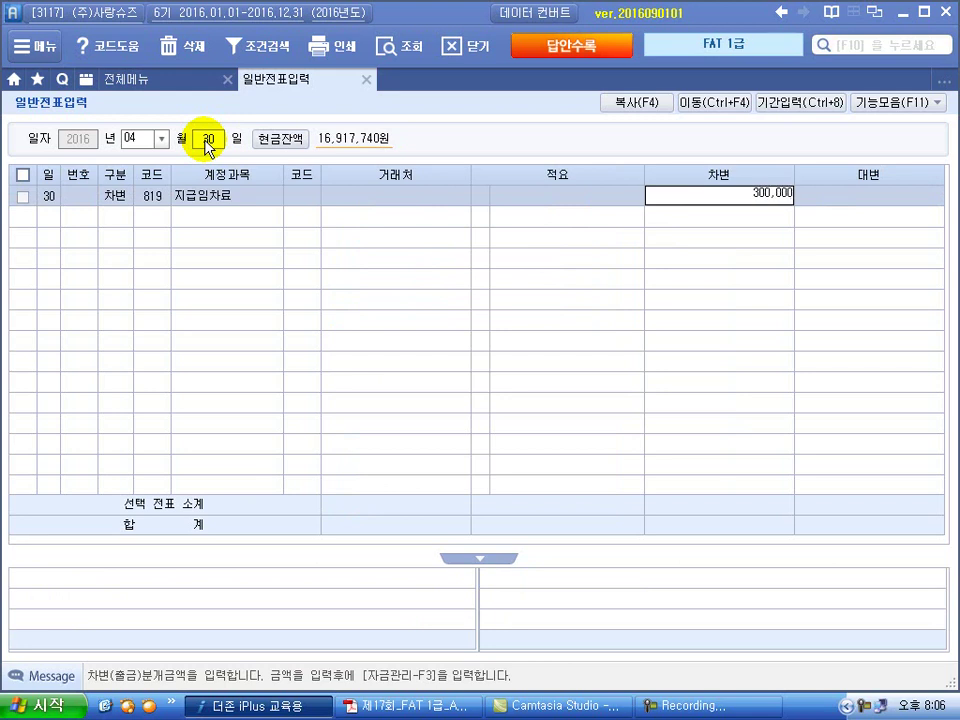
key("Return")
Step: Add a credit line for 103 보통예금 with 신한은행 as the 거래처 and an amount of 300,000
key("4")
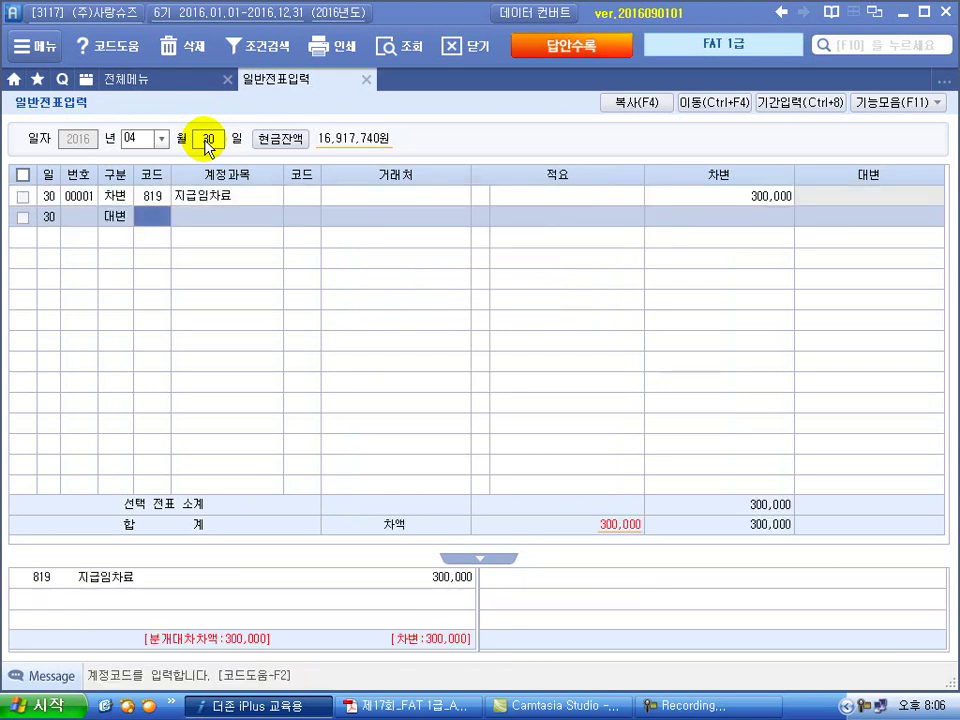
type("103")
key("Return")
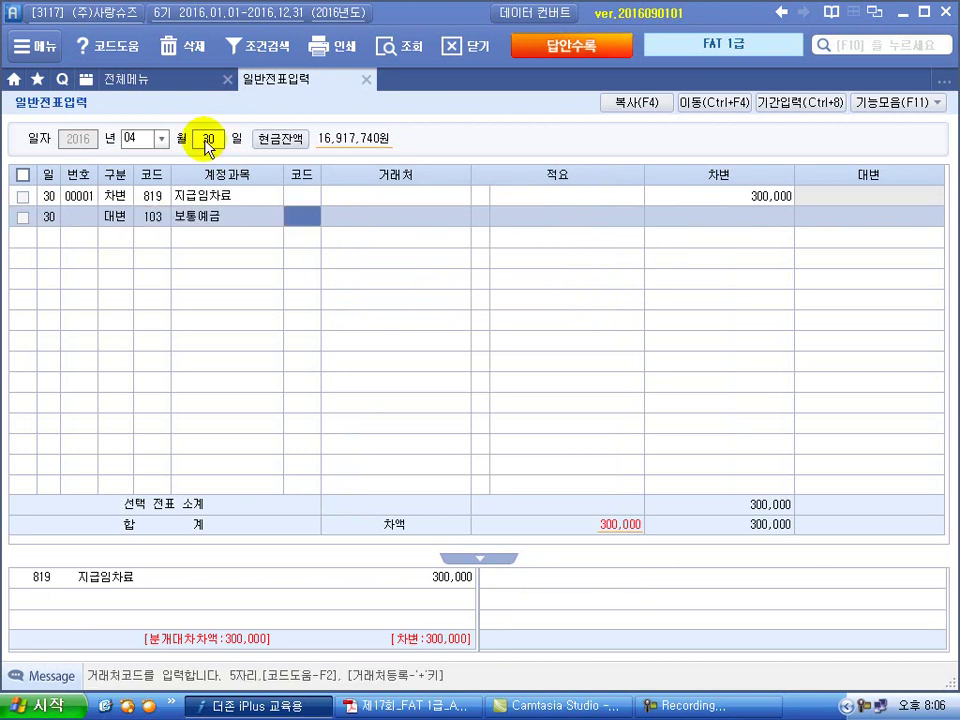
key("Return")
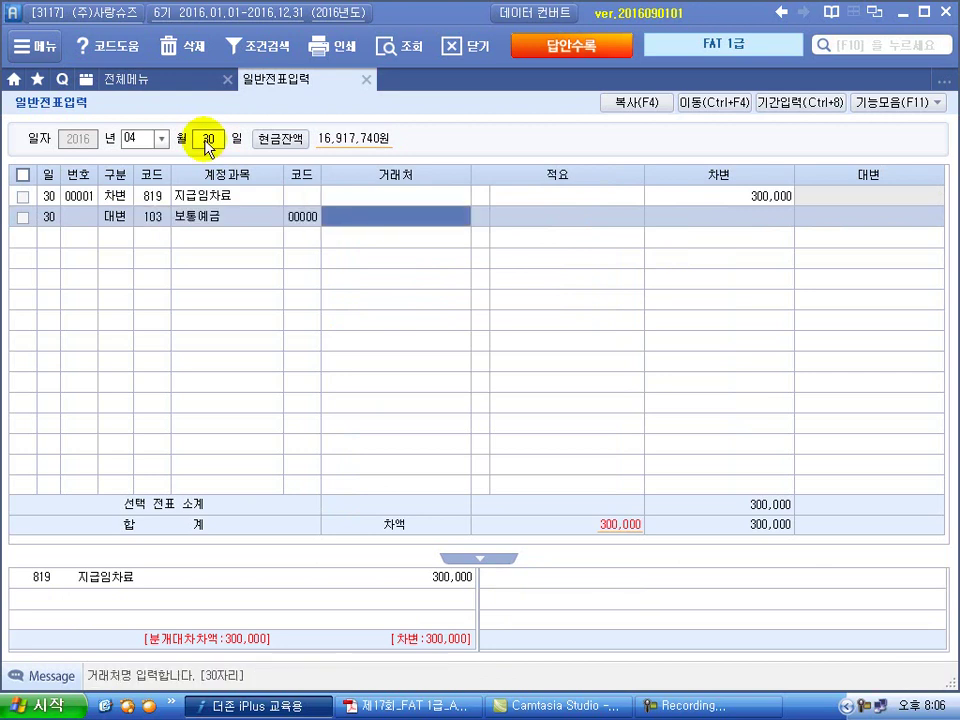
type("신한")
key("Return")
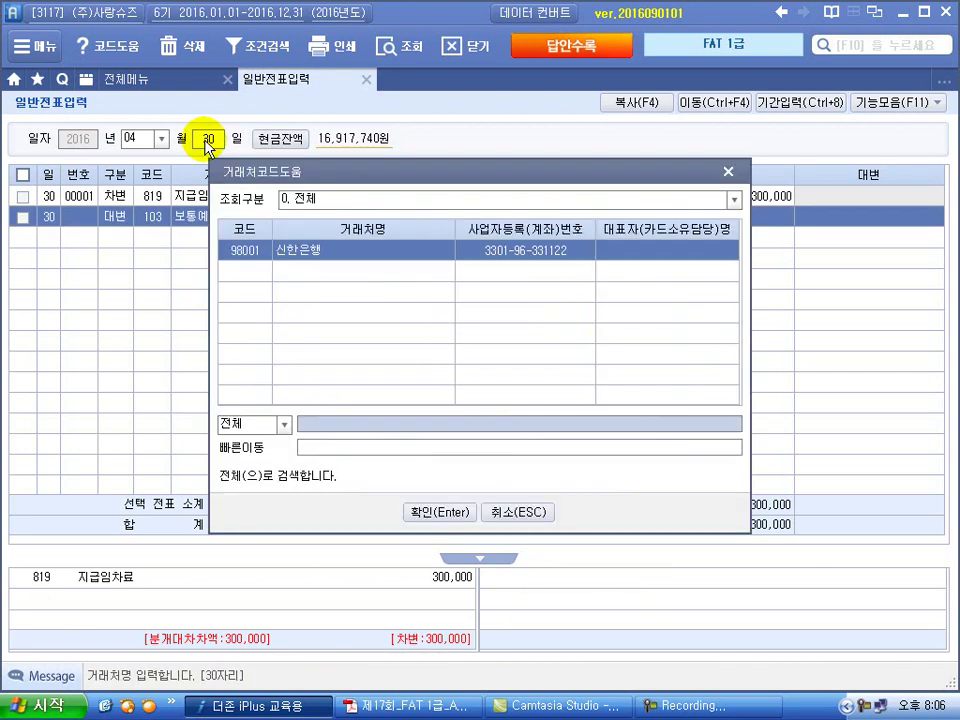
key("Return")
key("Return")
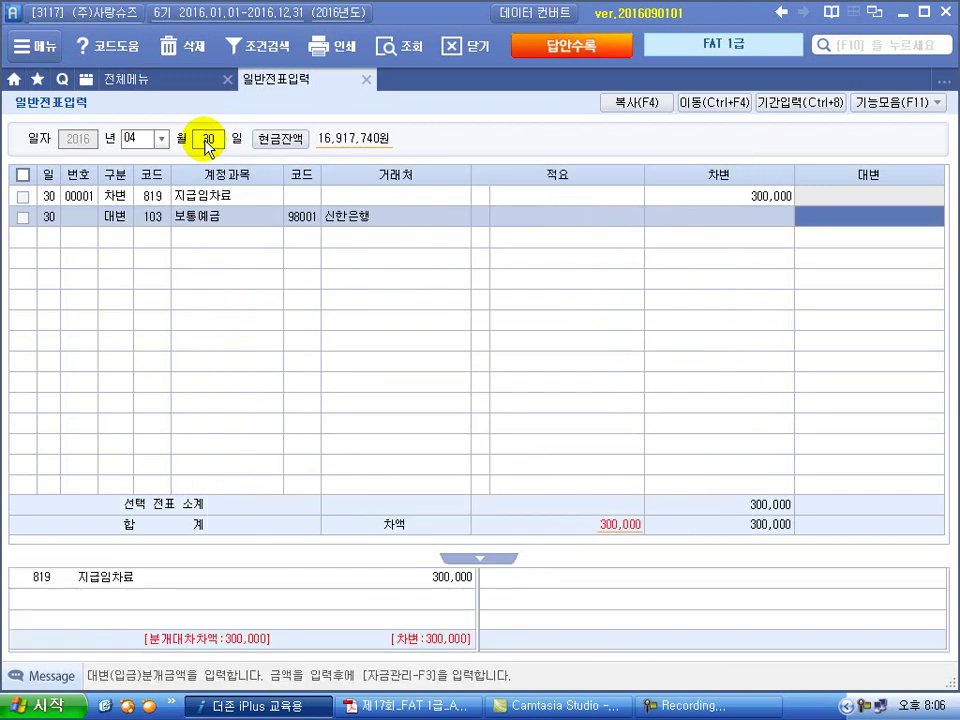
type("3")
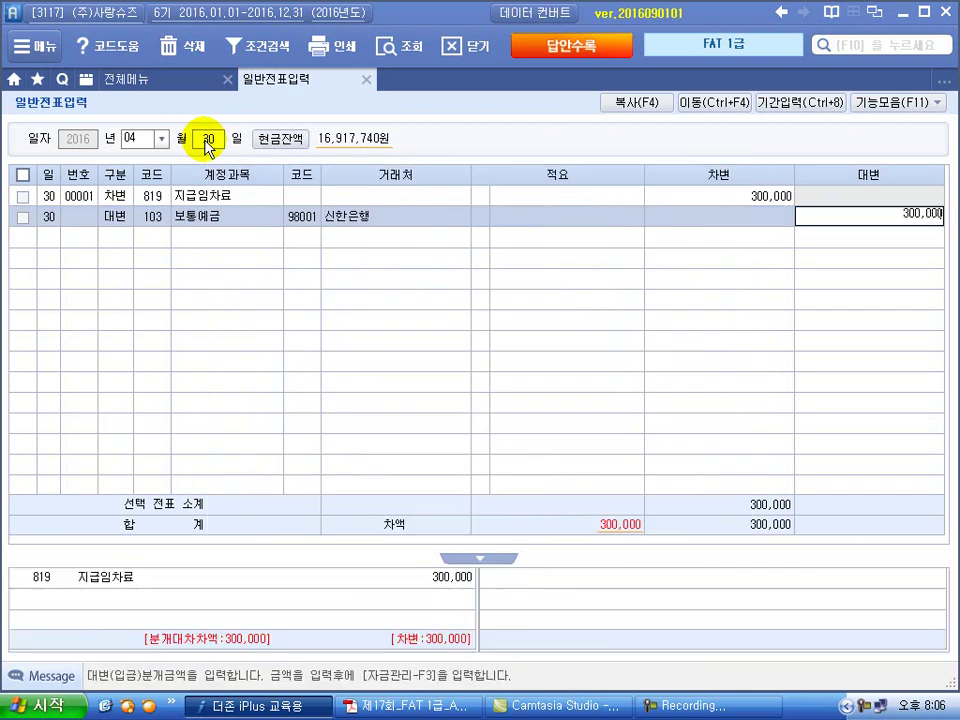
type("00,000")
key("Return")
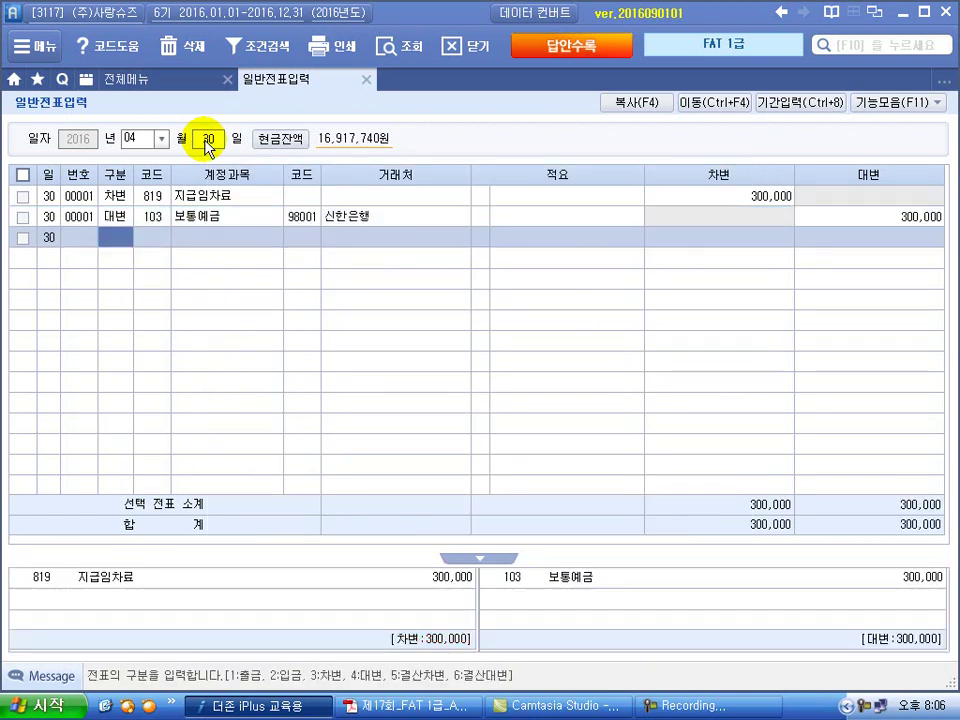
Step: In the exam PDF, examine 기타 일반거래 item 5 on the 택배비용, underlining its key phrases in the 자료설명 and the answer entry
key("alt+Tab")
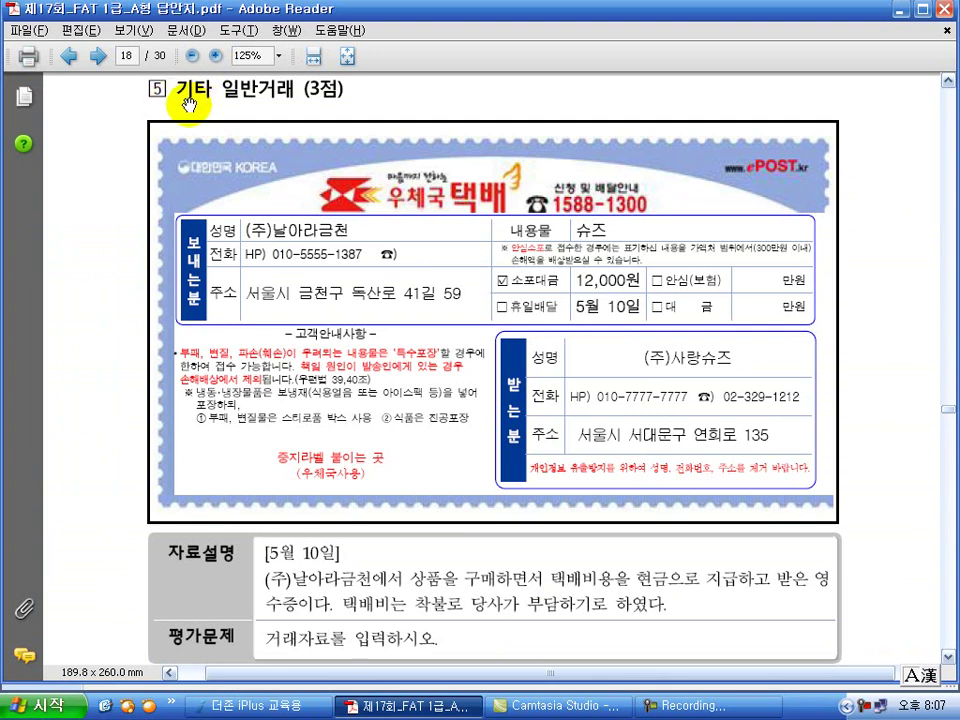
scroll(446, 253, "down", 2)
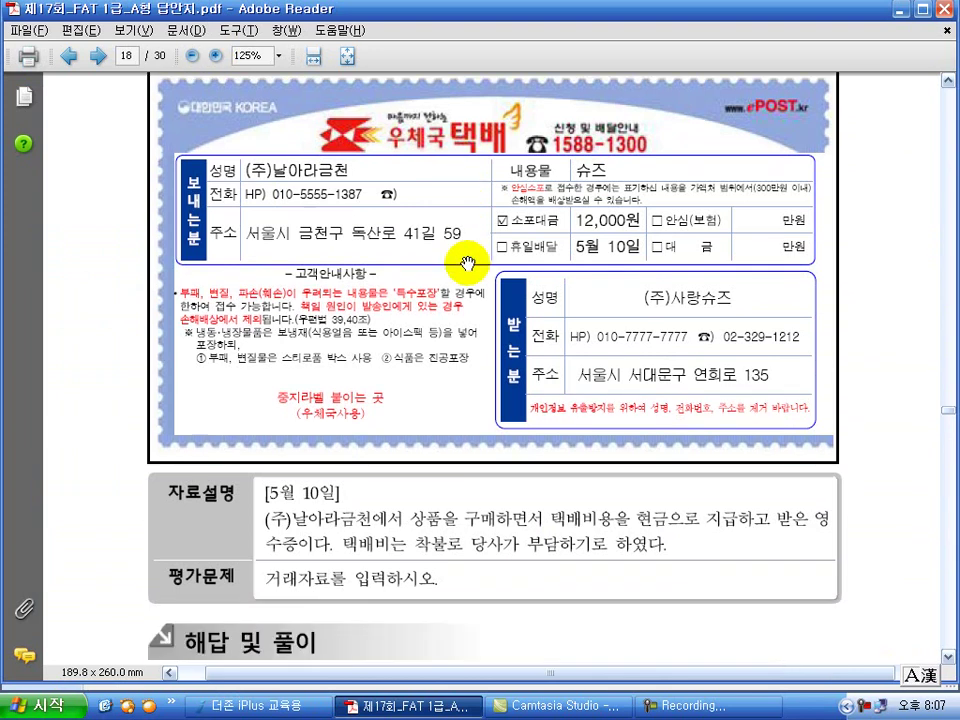
scroll(467, 264, "up", 1)
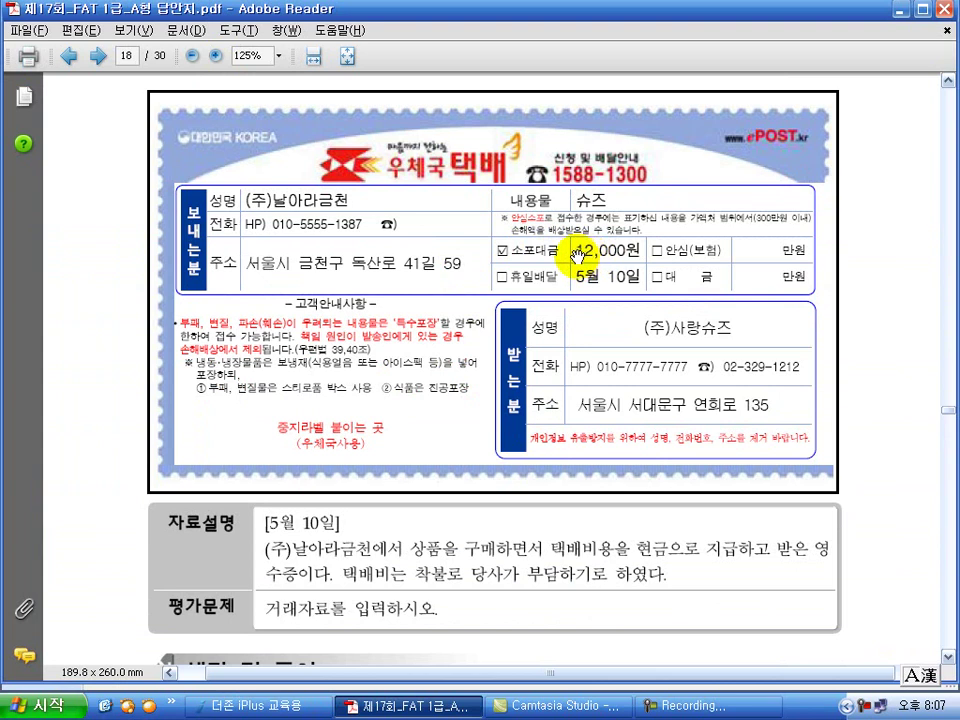
scroll(585, 310, "down", 1)
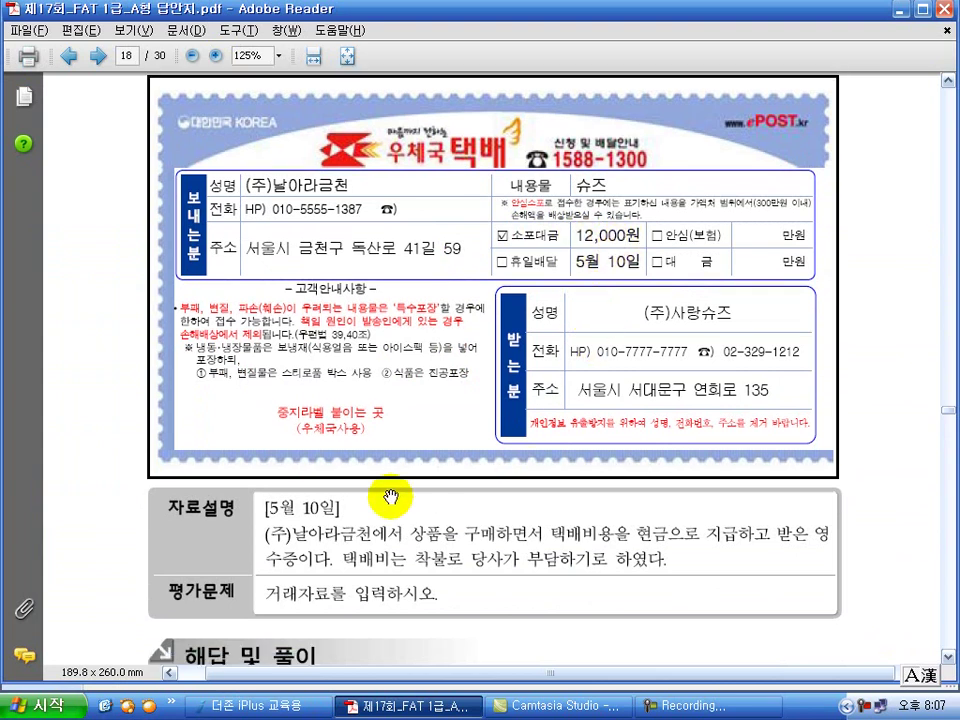
scroll(222, 530, "down", 3)
scroll(222, 530, "down", 2)
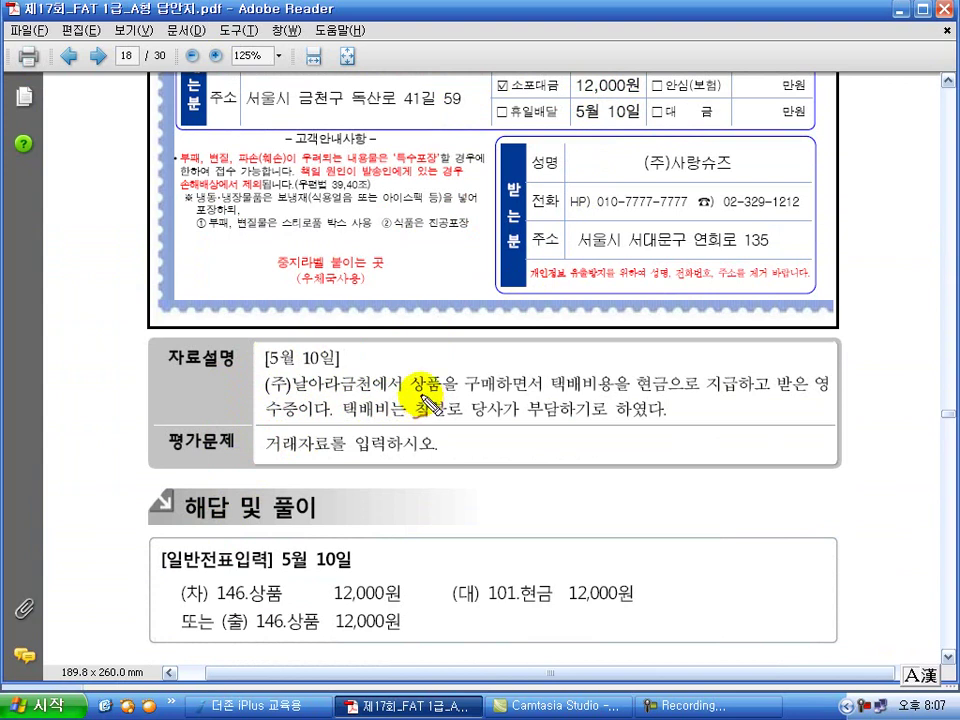
left_click_drag(415, 396, 818, 398)
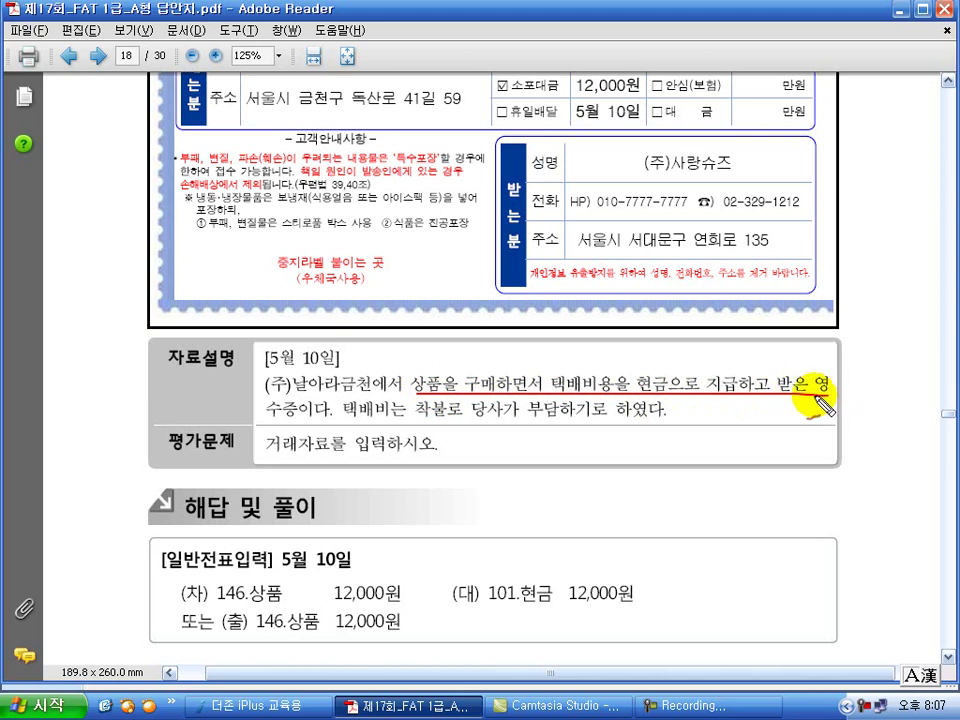
left_click_drag(263, 415, 663, 418)
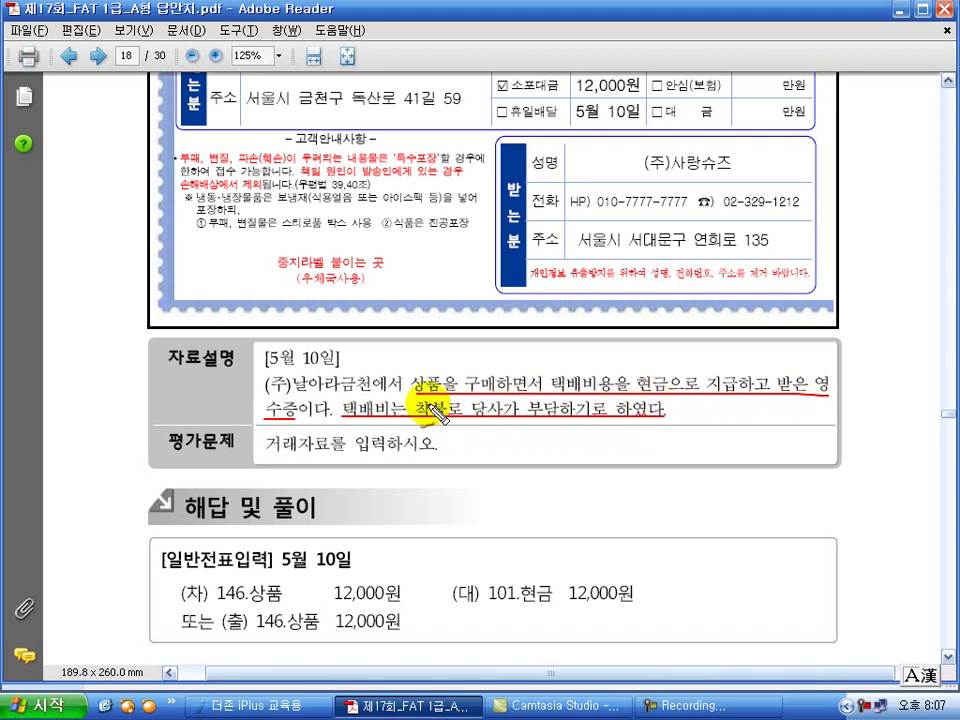
mouse_move(405, 390)
left_mouse_down()
mouse_move(398, 376)
mouse_move(489, 369)
mouse_move(552, 378)
mouse_move(546, 400)
left_mouse_up()
left_click_drag(598, 374, 606, 354)
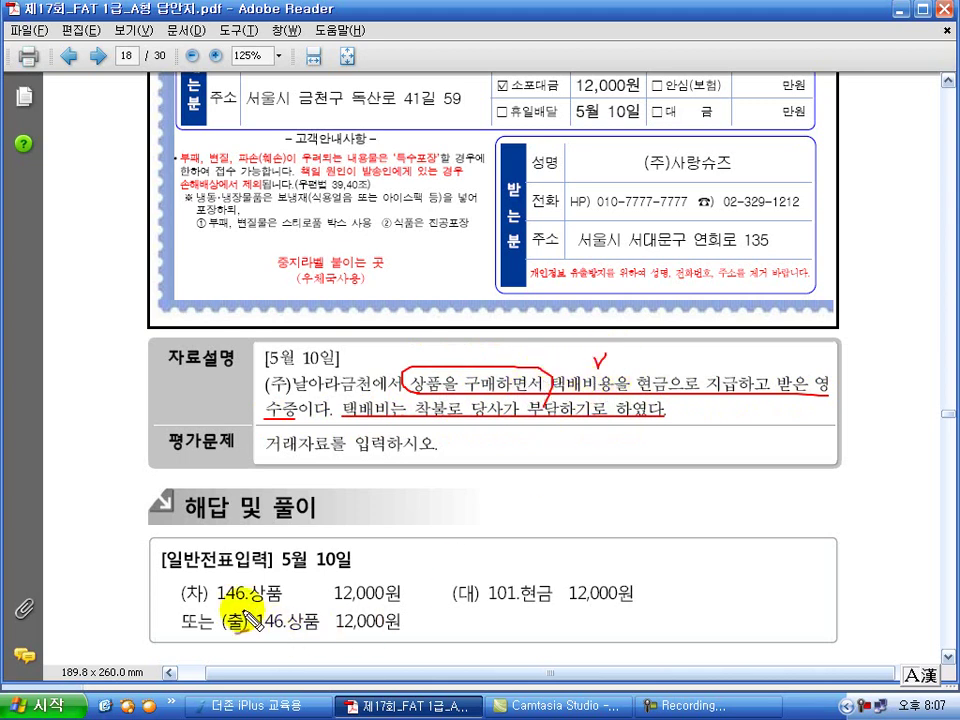
left_click_drag(182, 606, 650, 605)
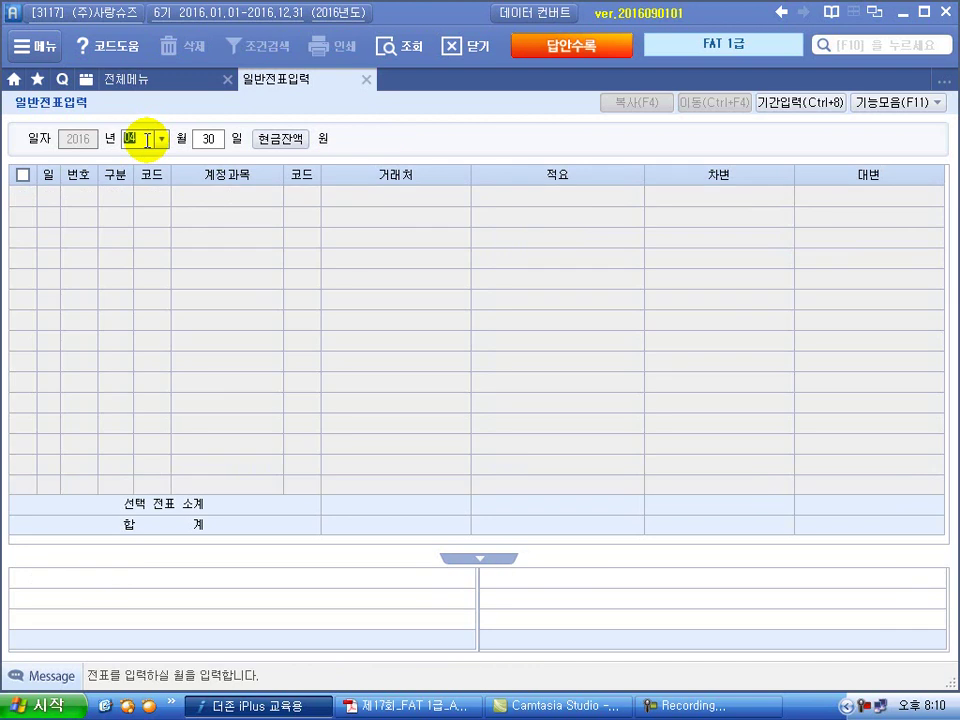
Step: Switch back to 더존 iPlus and change the 일반전표입력 date to May 10
key("Return")
type("10")
key("Return")
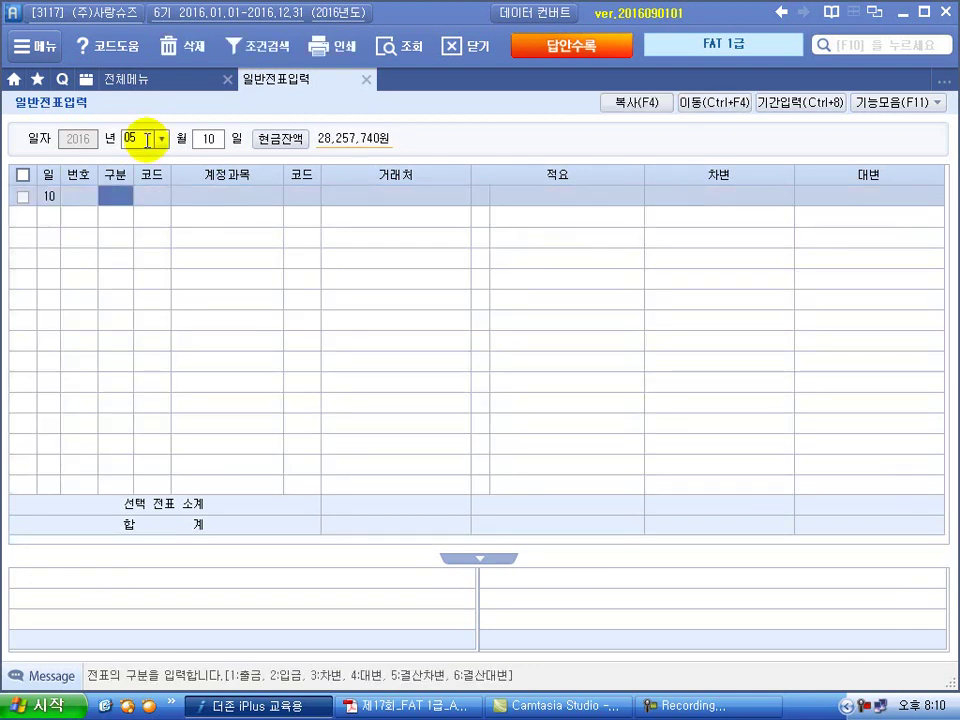
Step: Add a 출금 line for 146 상품 without a 거래처 or 적요 and with an amount of 12,000
type("1")
key("Return")
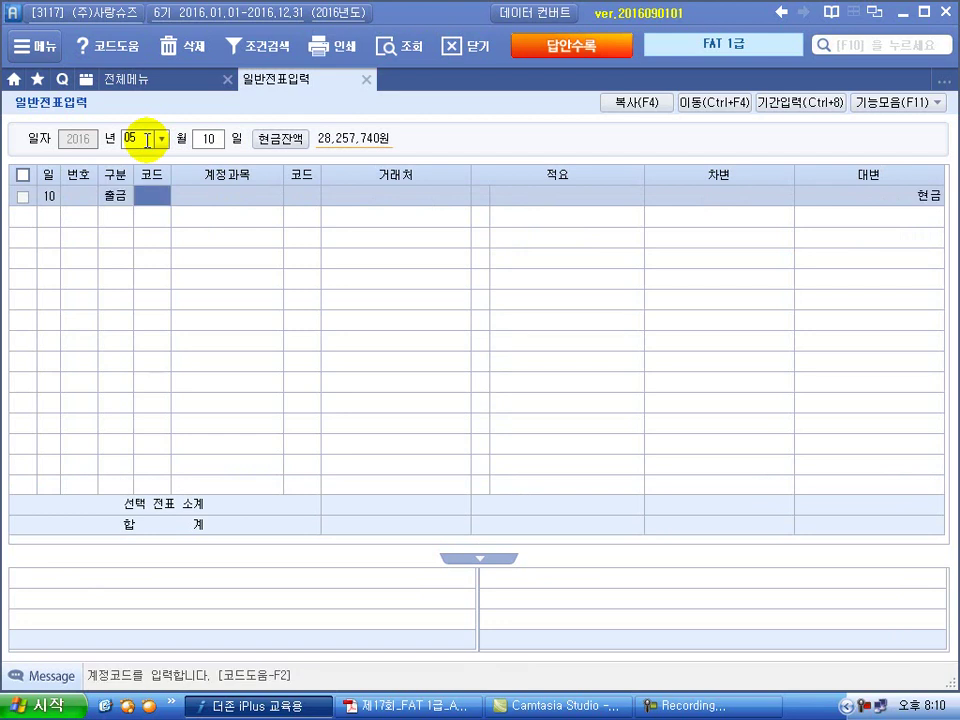
type("상품")
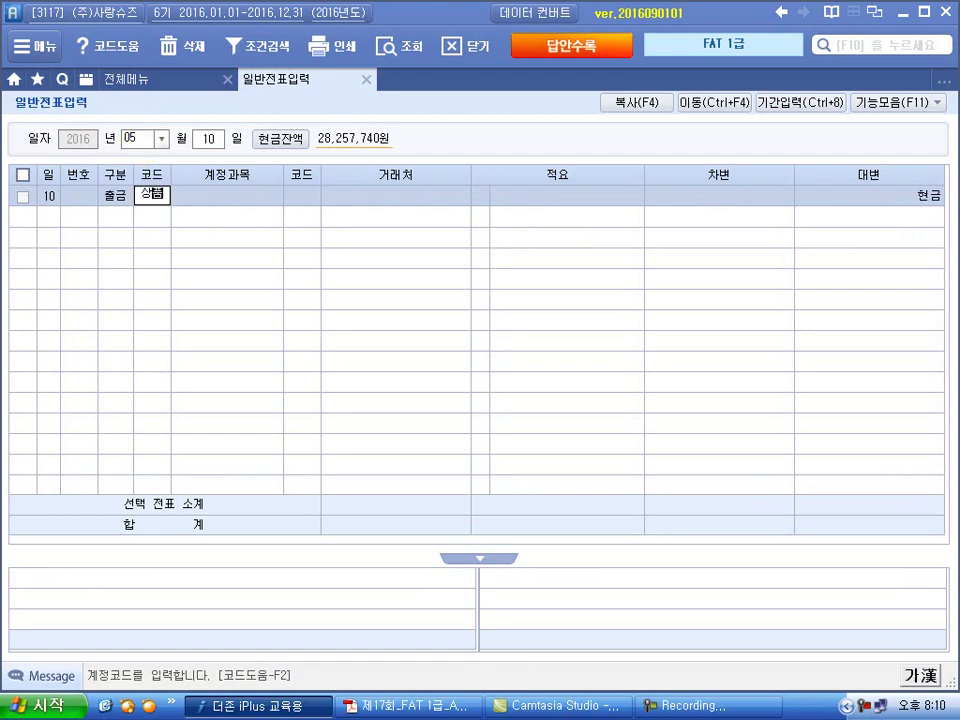
key("Return")
key("Down")
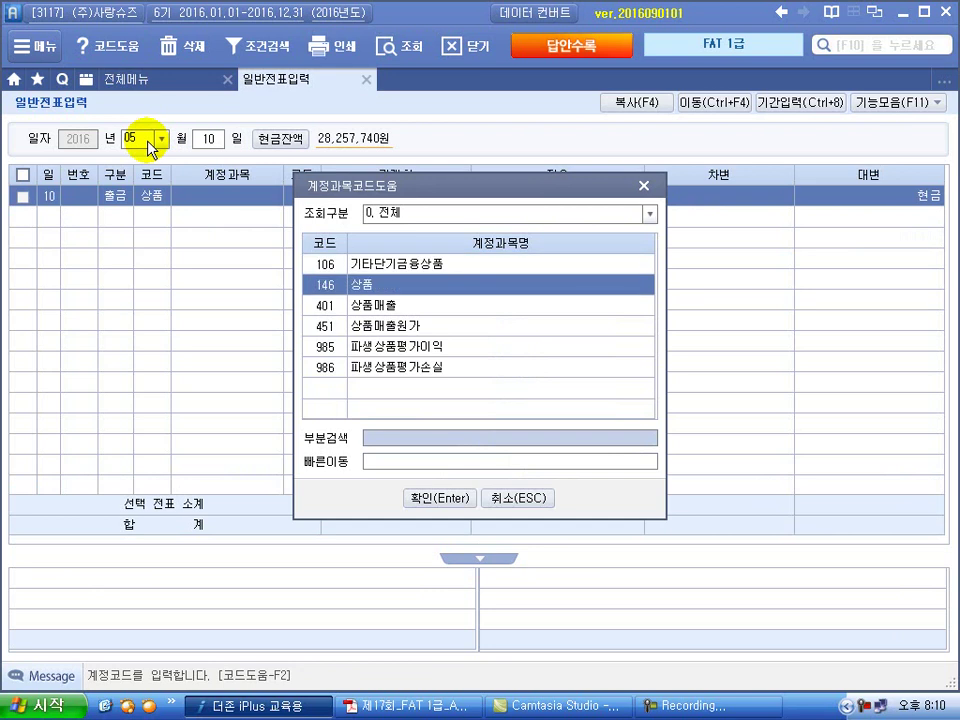
key("Return")
key("Return")
key("Return")
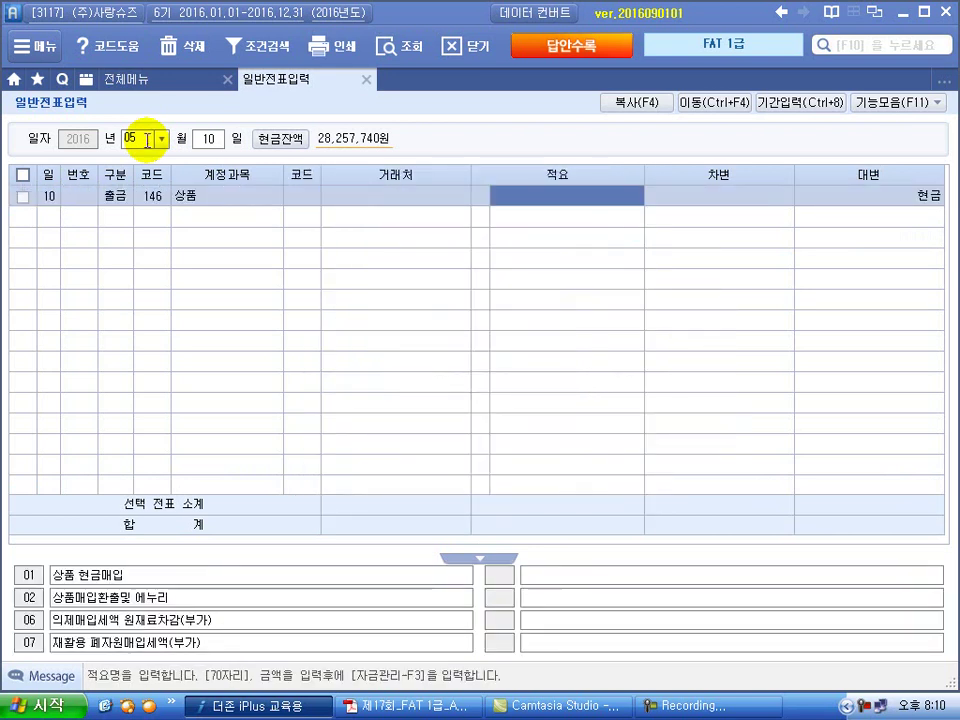
key("Return")
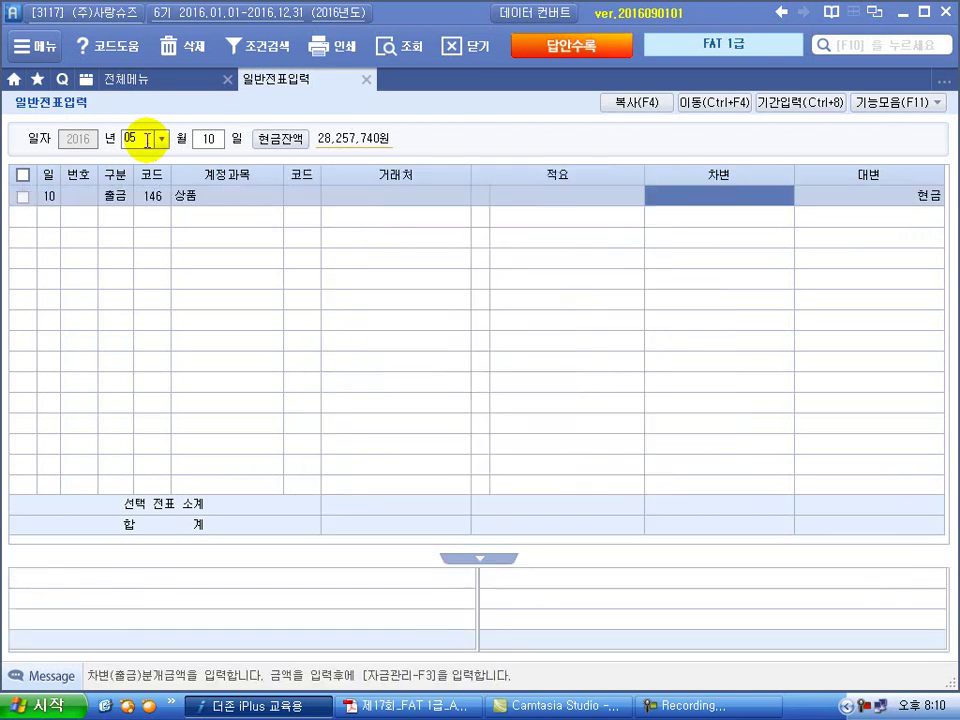
type("120000")
key("Return")
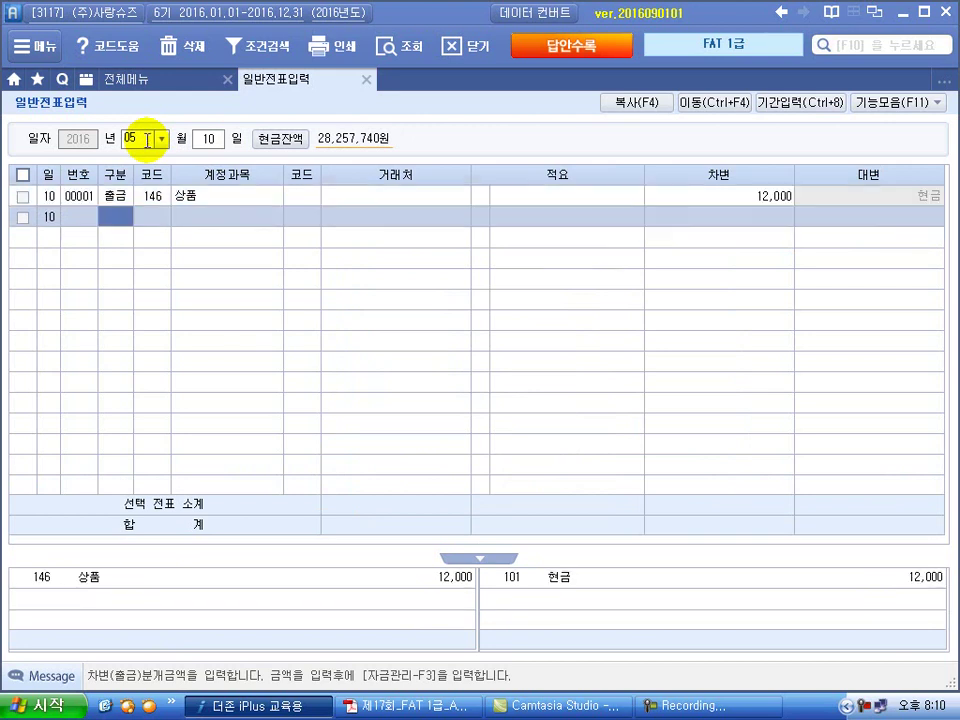
Step: In the exam PDF, examine 기타 일반거래 item 6 on the 승용차 할부금, marking its 거래내역, 자료설명 and answer entry
key("alt+Tab")
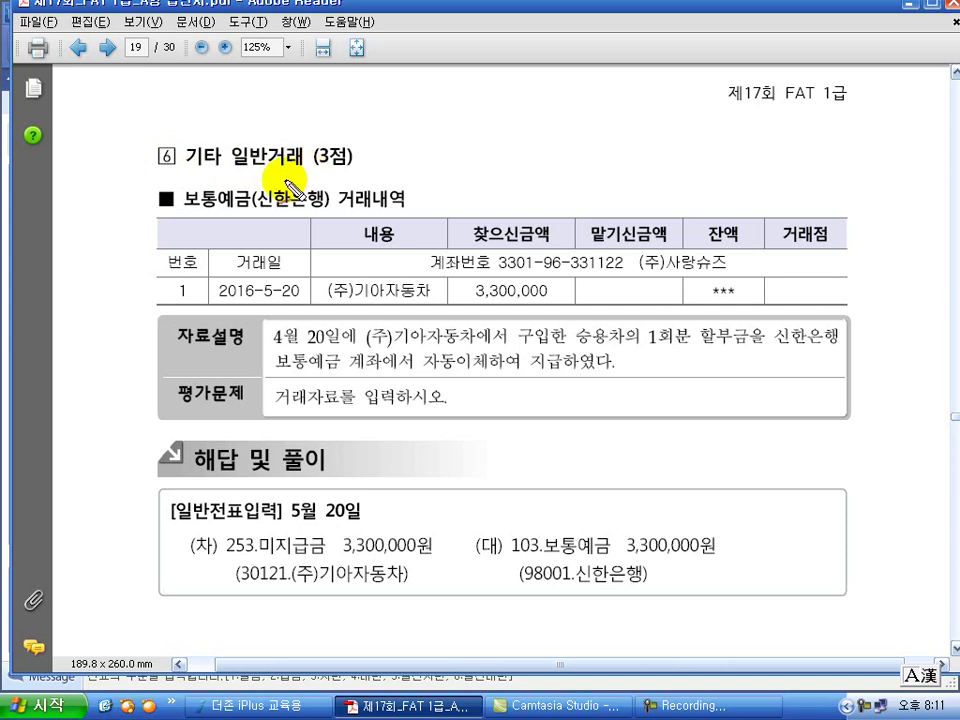
left_click_drag(192, 210, 355, 208)
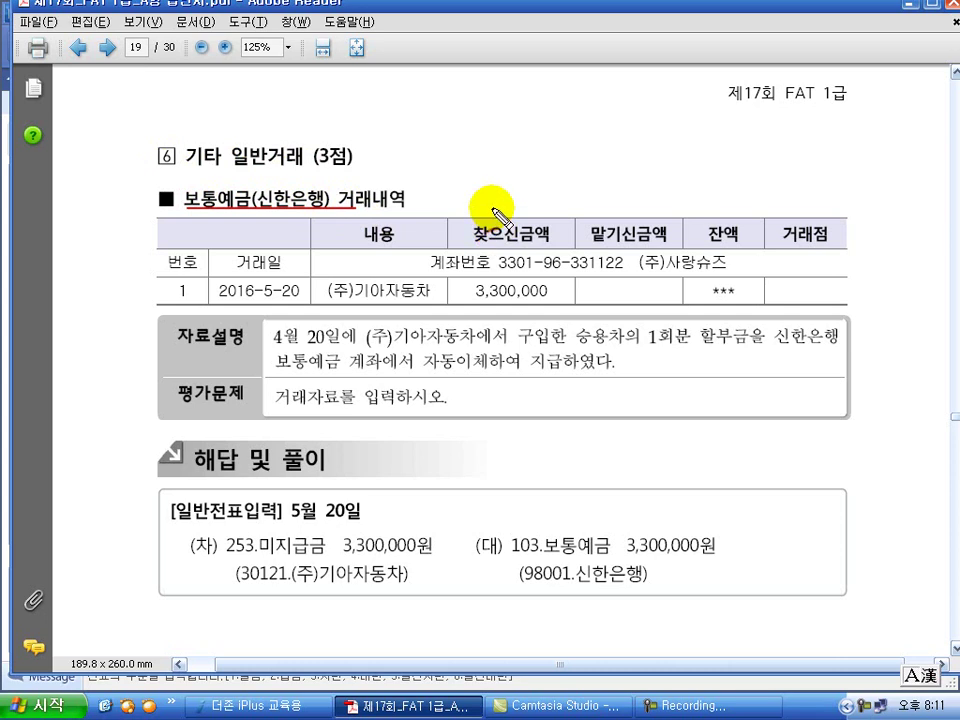
left_click_drag(494, 210, 528, 206)
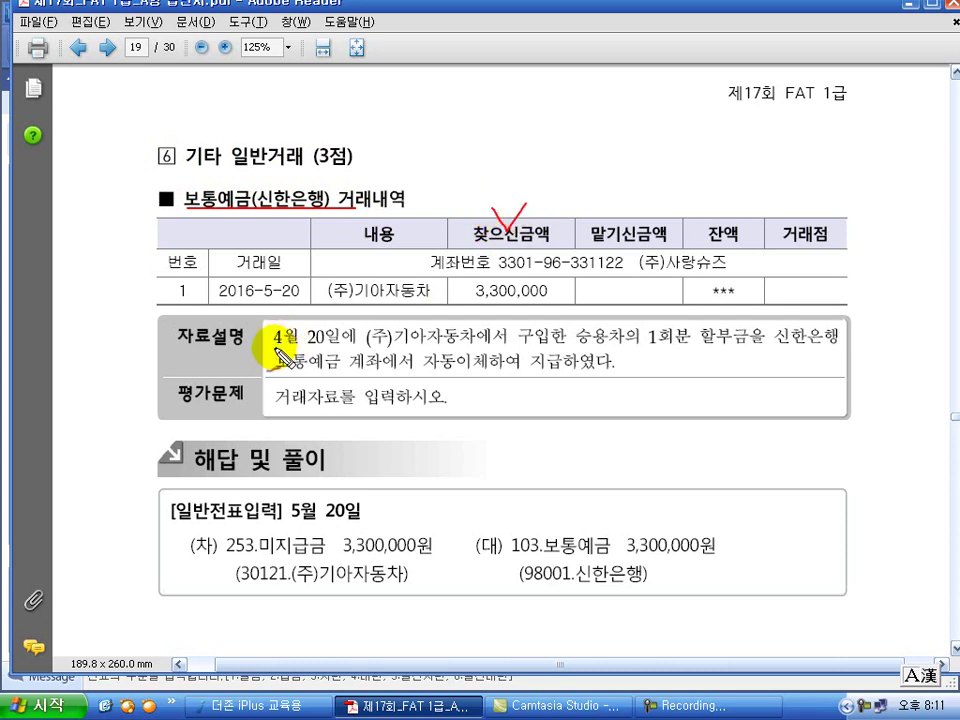
left_click_drag(272, 348, 828, 350)
mouse_move(277, 378)
left_mouse_down()
mouse_move(614, 377)
mouse_move(641, 330)
mouse_move(708, 311)
mouse_move(752, 309)
mouse_move(762, 341)
left_mouse_up()
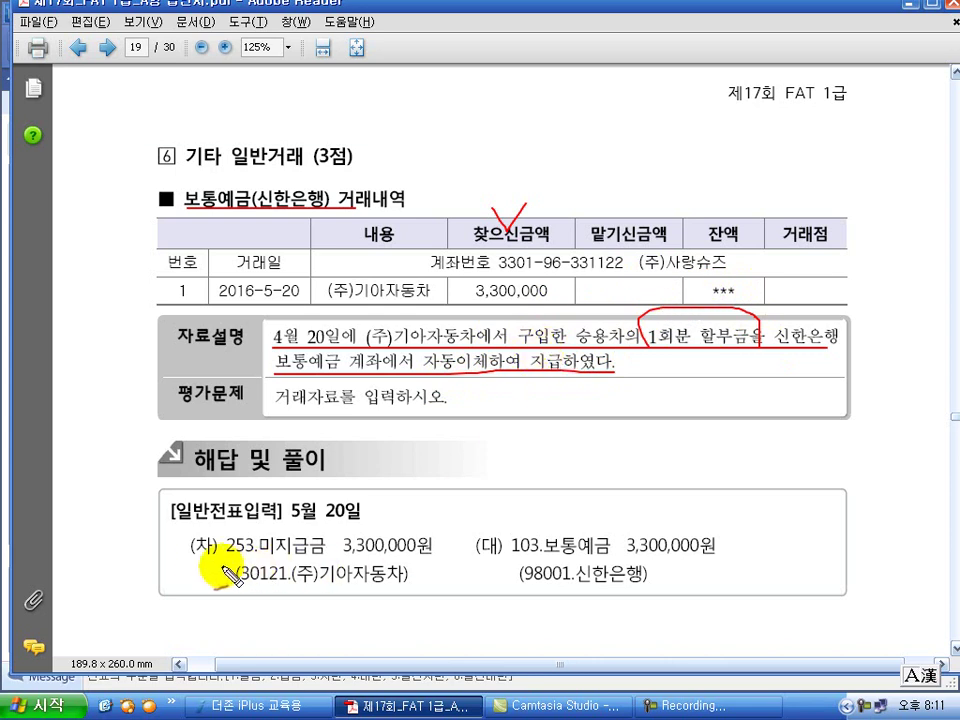
left_click_drag(192, 560, 423, 557)
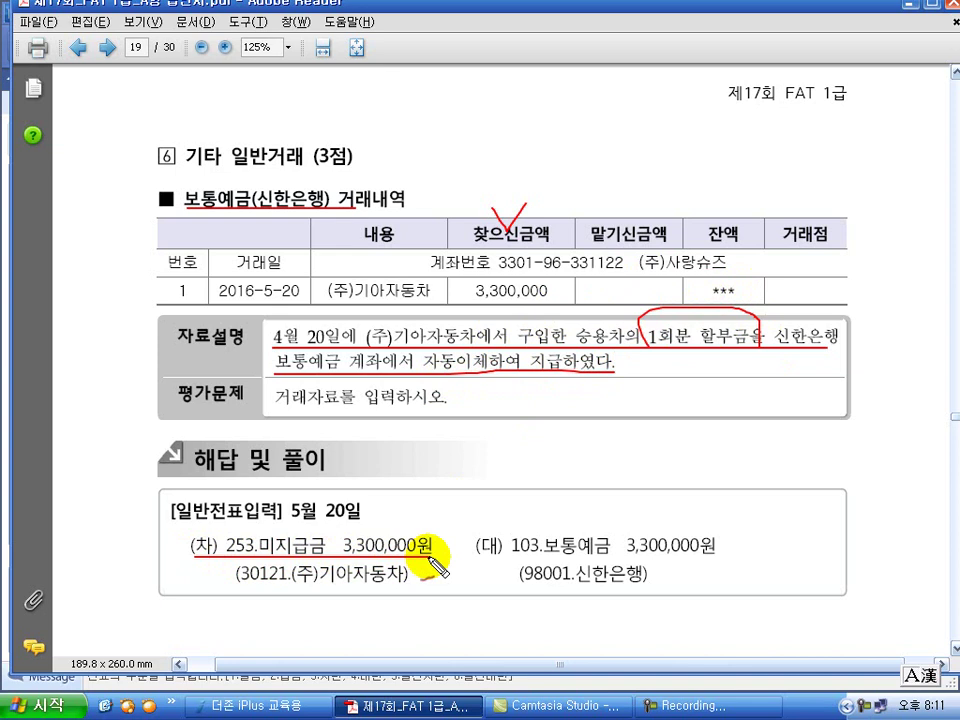
left_click_drag(479, 561, 717, 561)
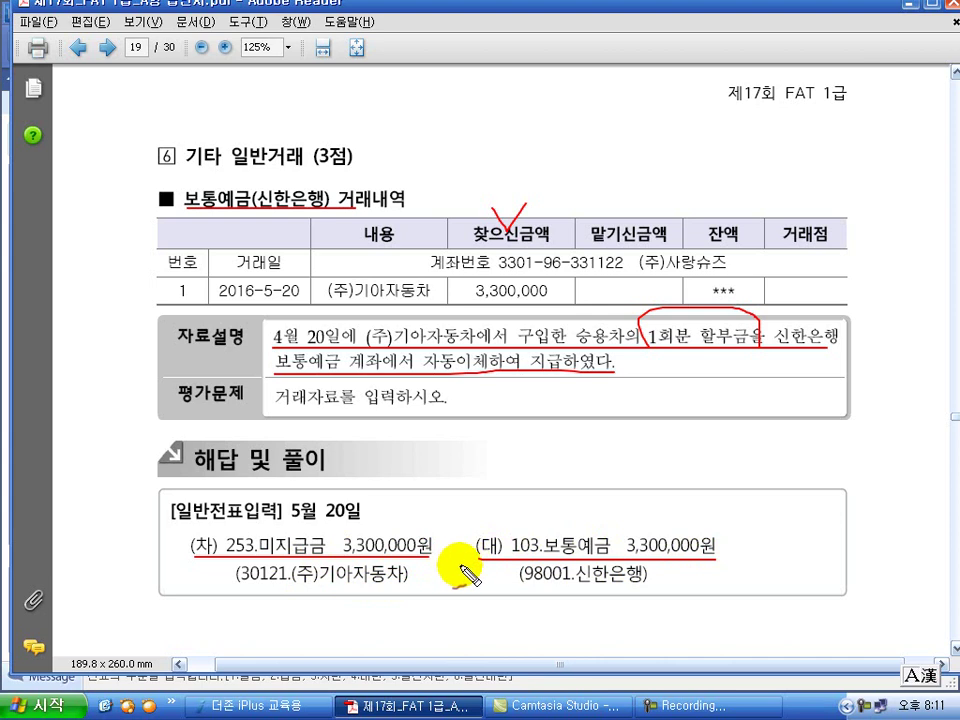
key("Escape")
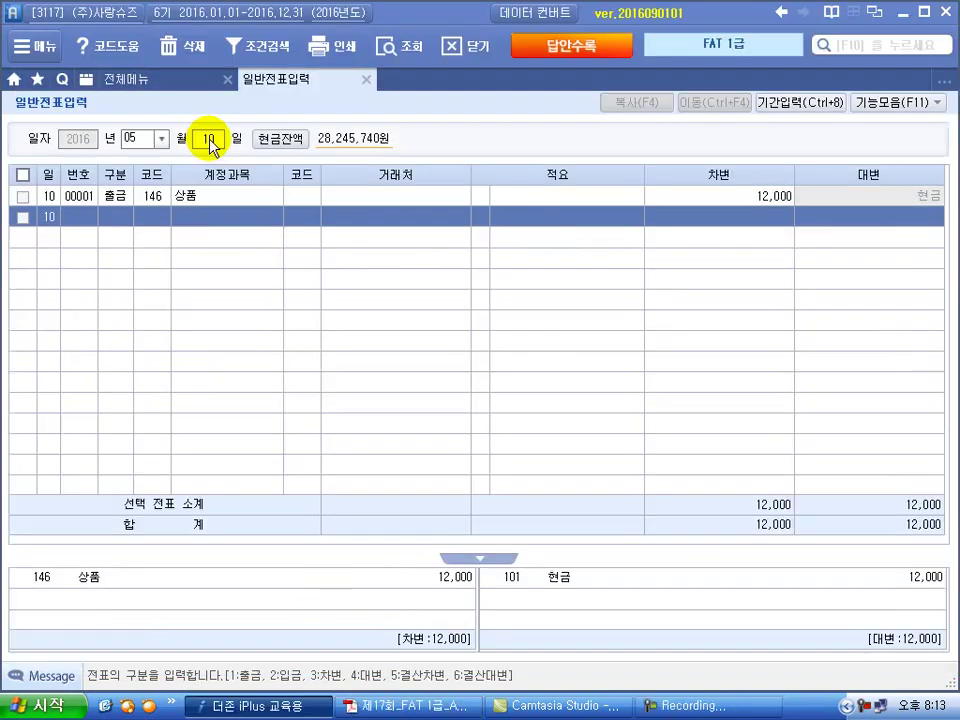
Step: Change the 일반전표입력 date to May 20
left_click(210, 143)
type("20")
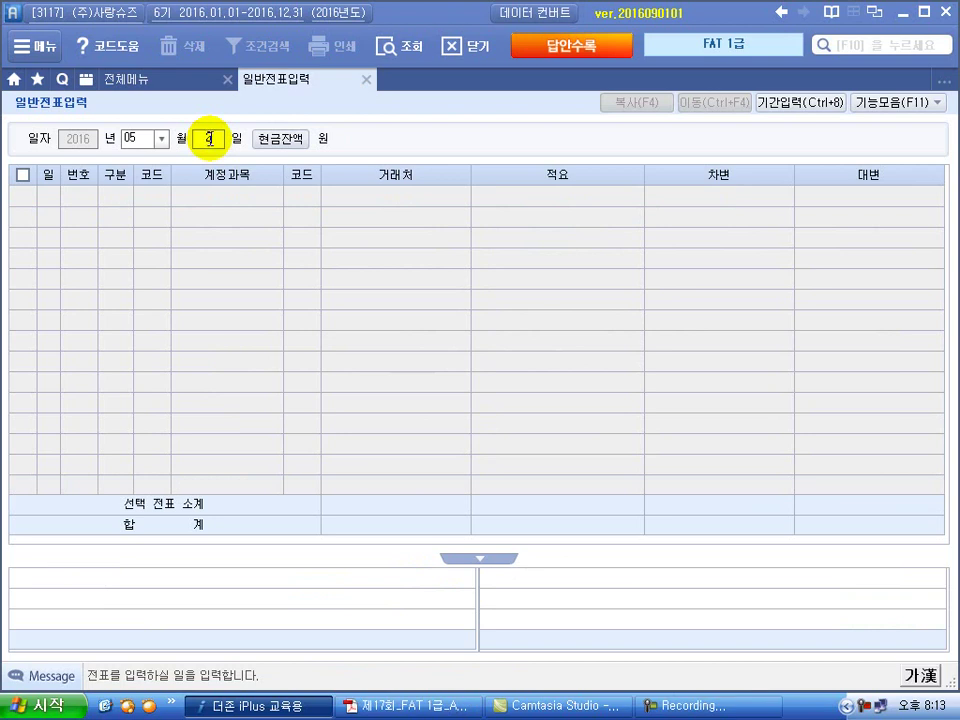
key("Return")
Step: Add a 차변 line for 253 미지급금 with 거래처 (주)기아자동차, no 적요 and an amount of 3,300,000
type("3")
key("Return")
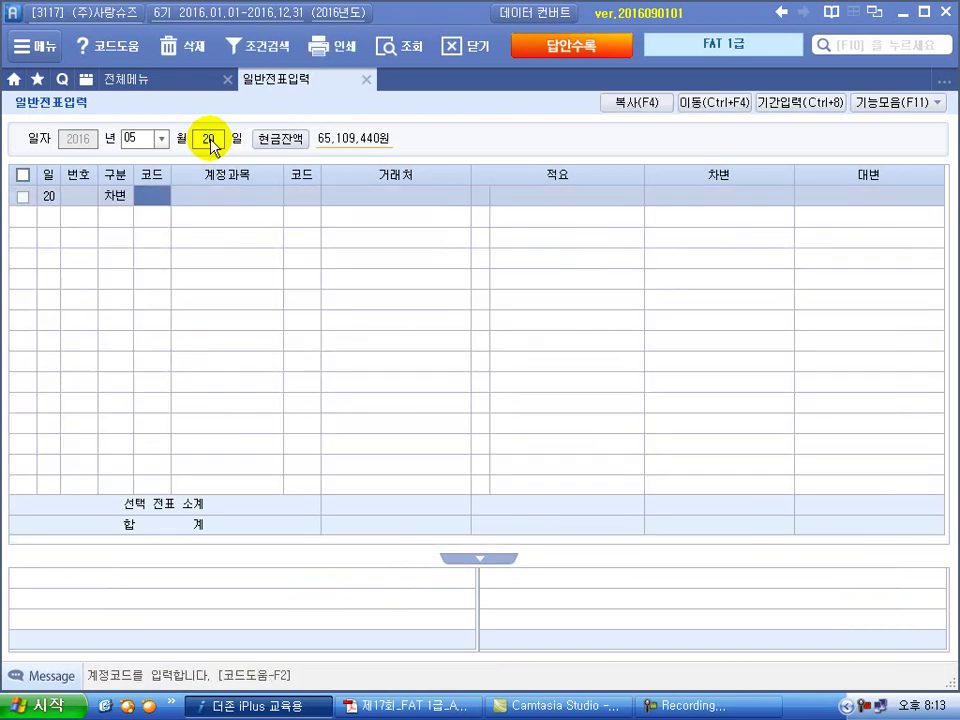
type("미지")
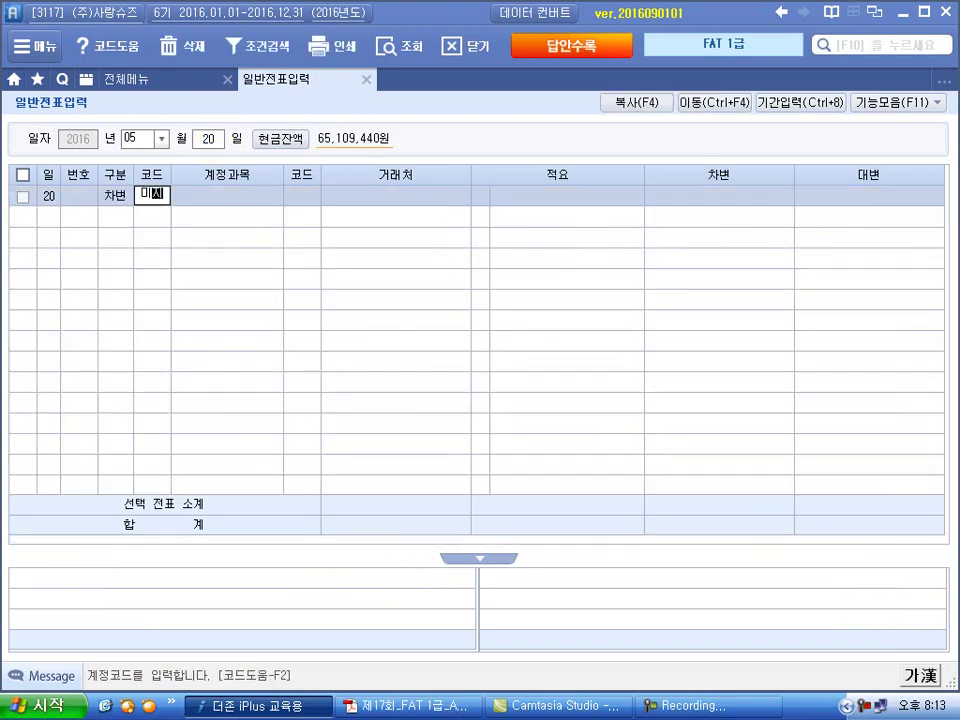
key("Return")
key("Return")
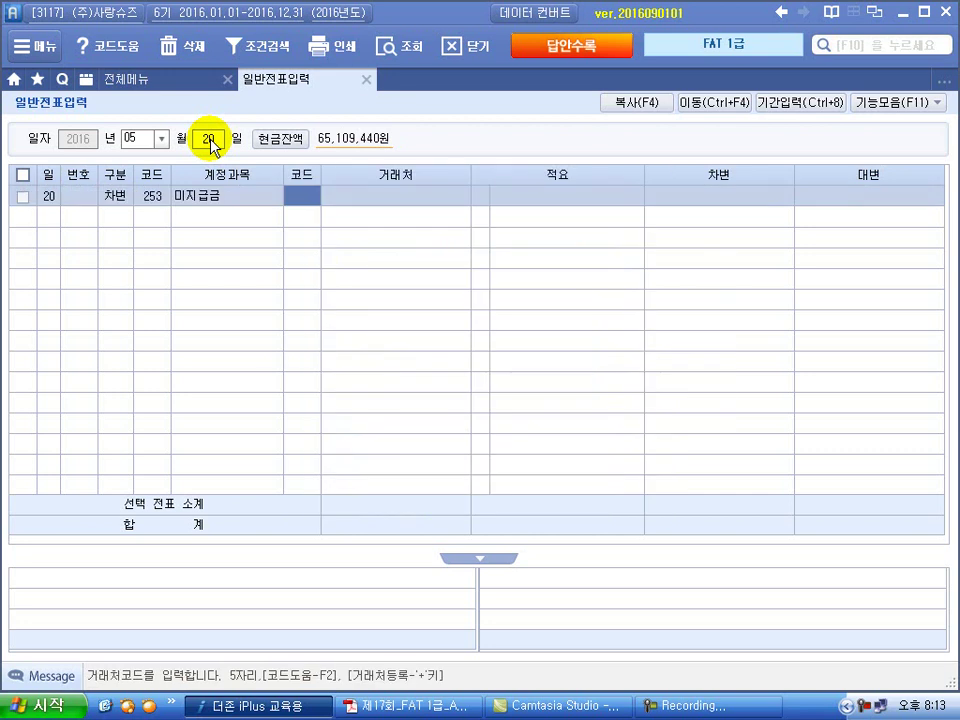
key("Return")
type("기아")
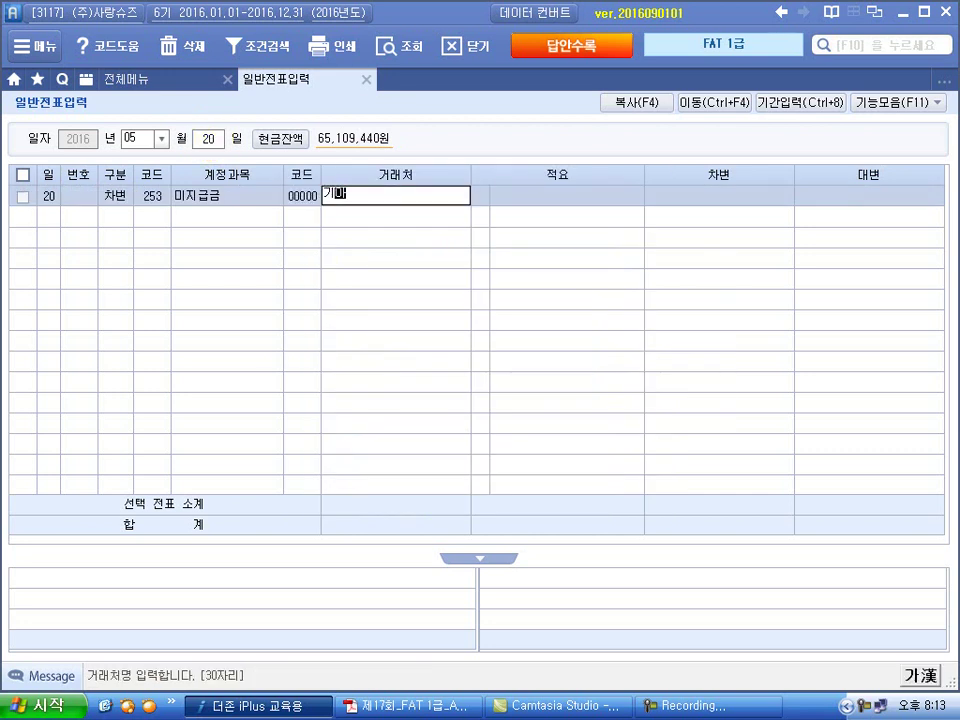
key("Return")
key("Return")
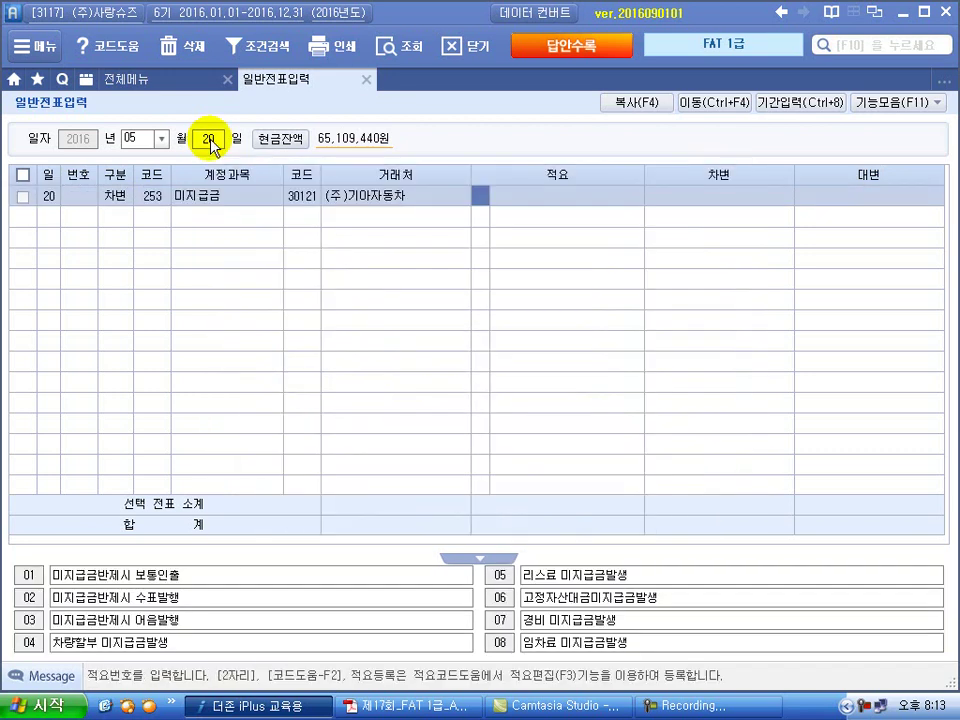
key("Return")
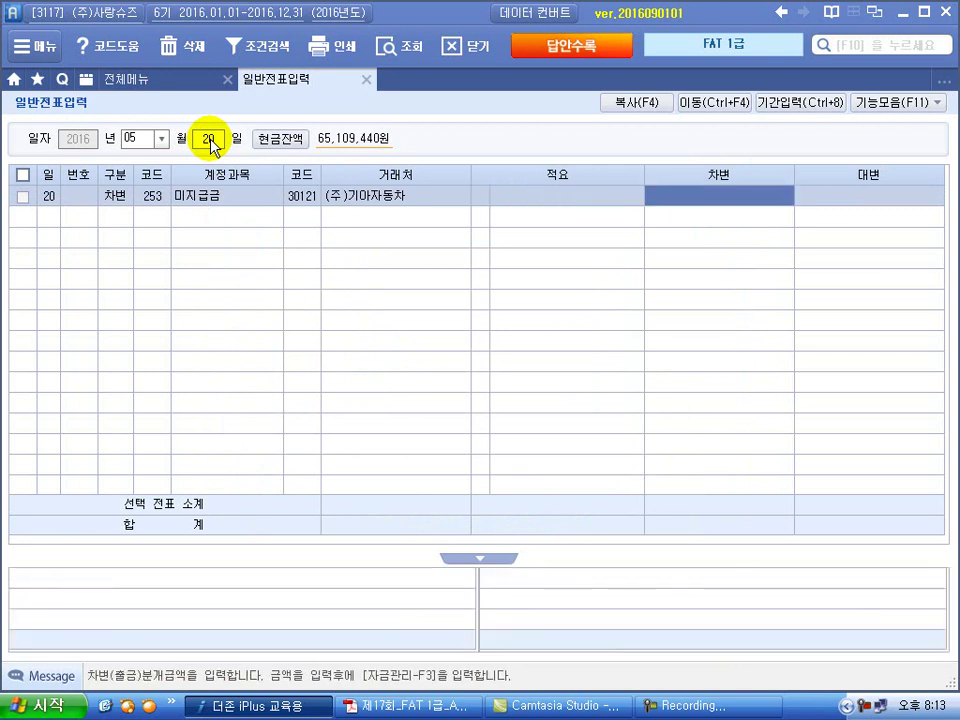
type("3,300,000")
key("Return")
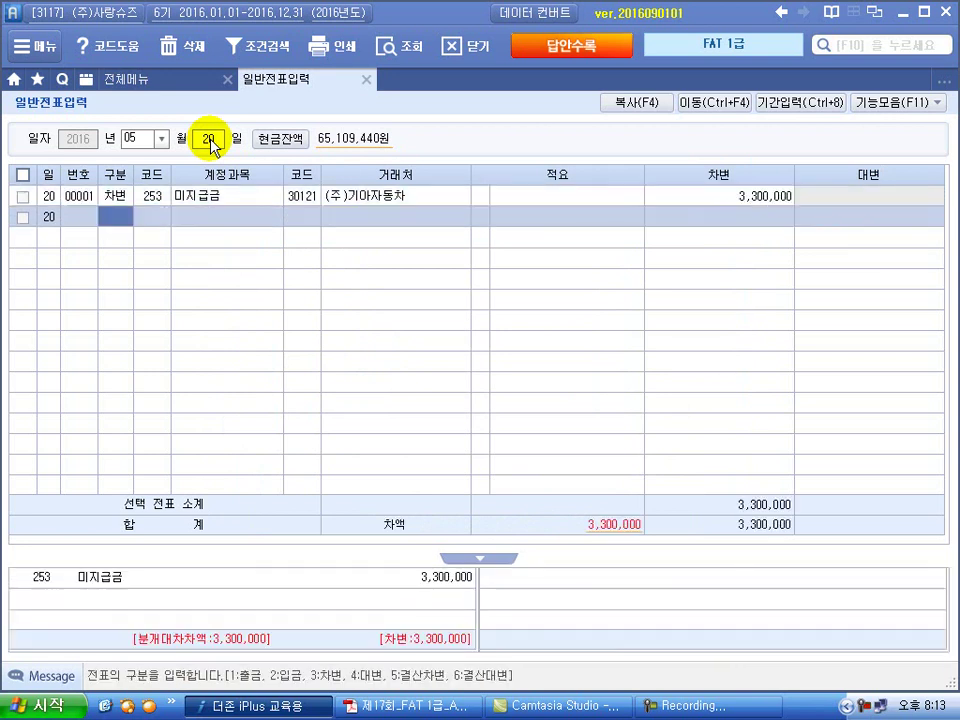
Step: Add a 대변 line for 103 보통예금 with 거래처 신한은행, no 적요 and an amount of 3,300,000
type("4")
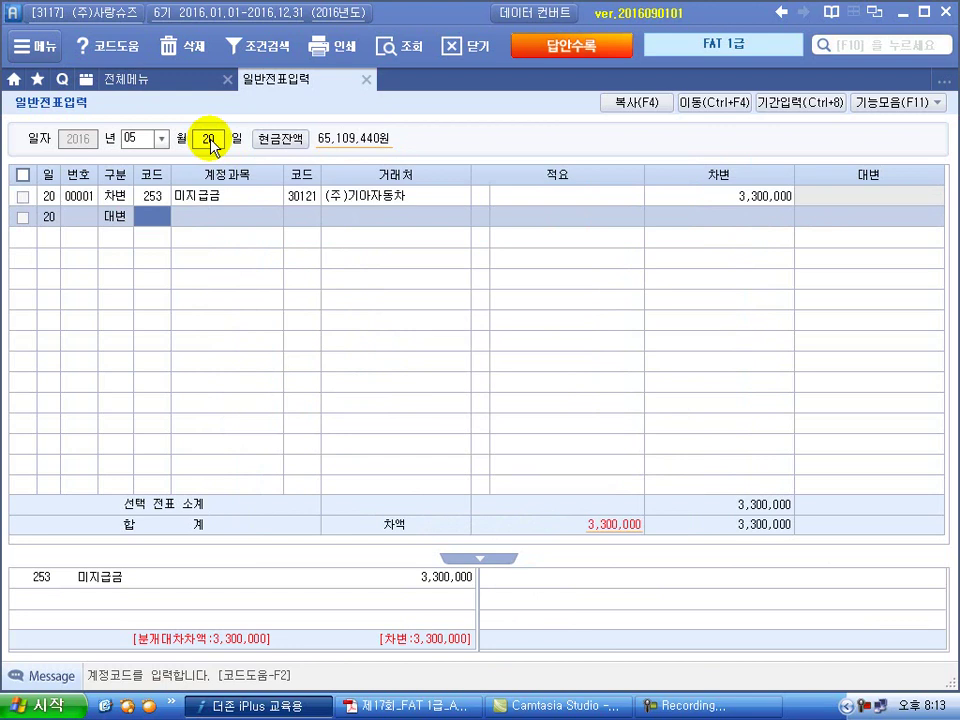
type("103")
key("Return")
key("Return")
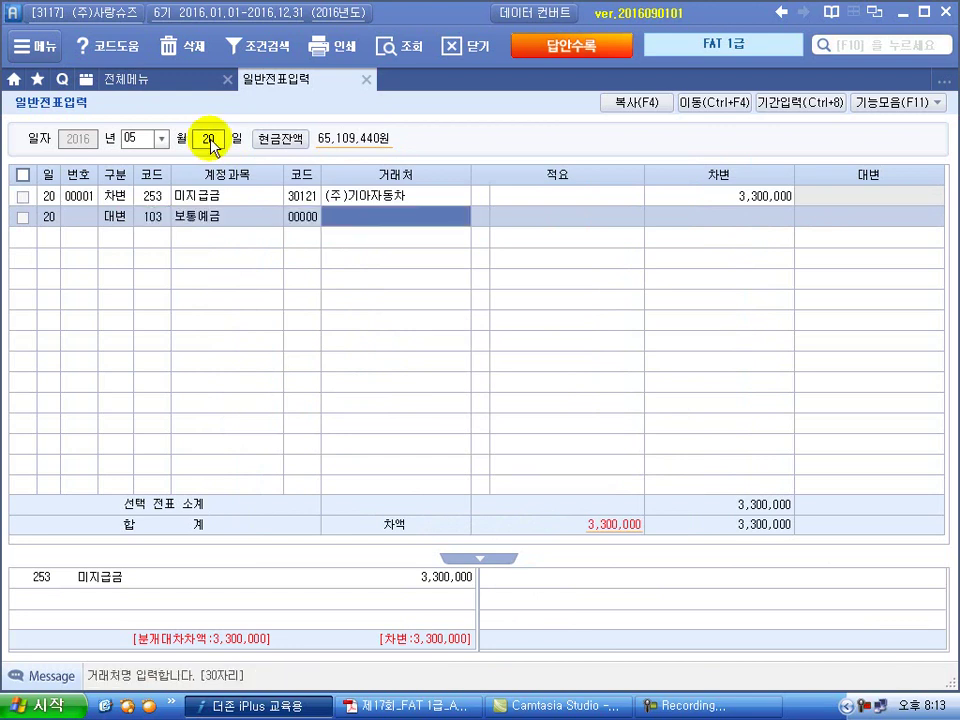
type("신하")
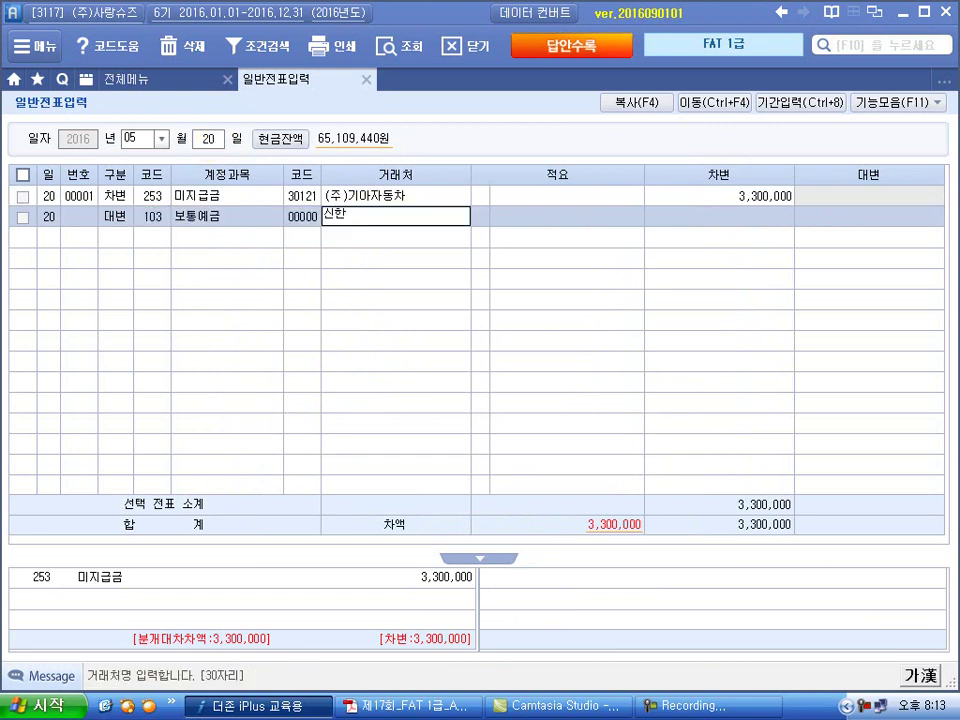
key("Return")
key("Return")
key("Return")
key("Return")
type("33")
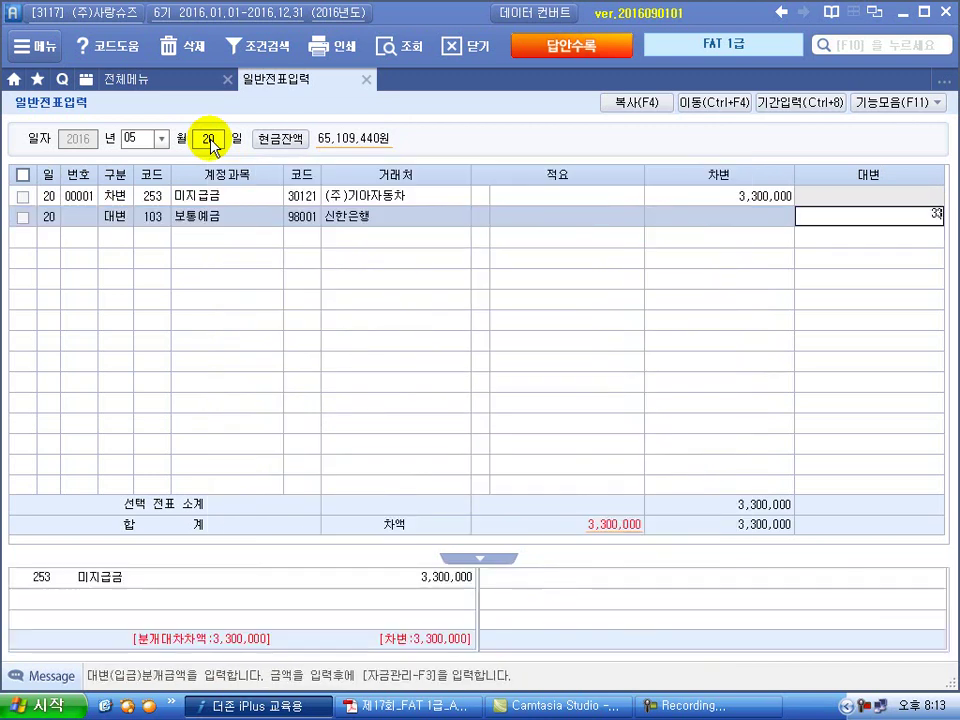
key("Return")
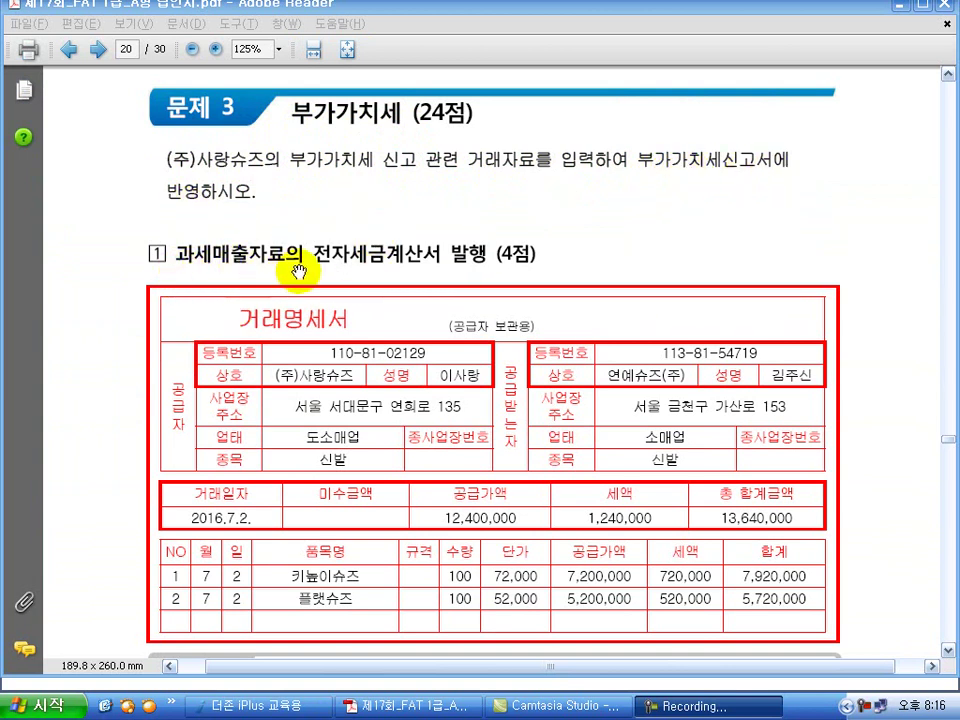
Step: In the exam PDF, read 문제 3 item 1 on the 전자세금계산서 발행, covering its 거래명세서, 자료설명, 평가문제 and answer entry
left_click_drag(540, 467, 568, 257)
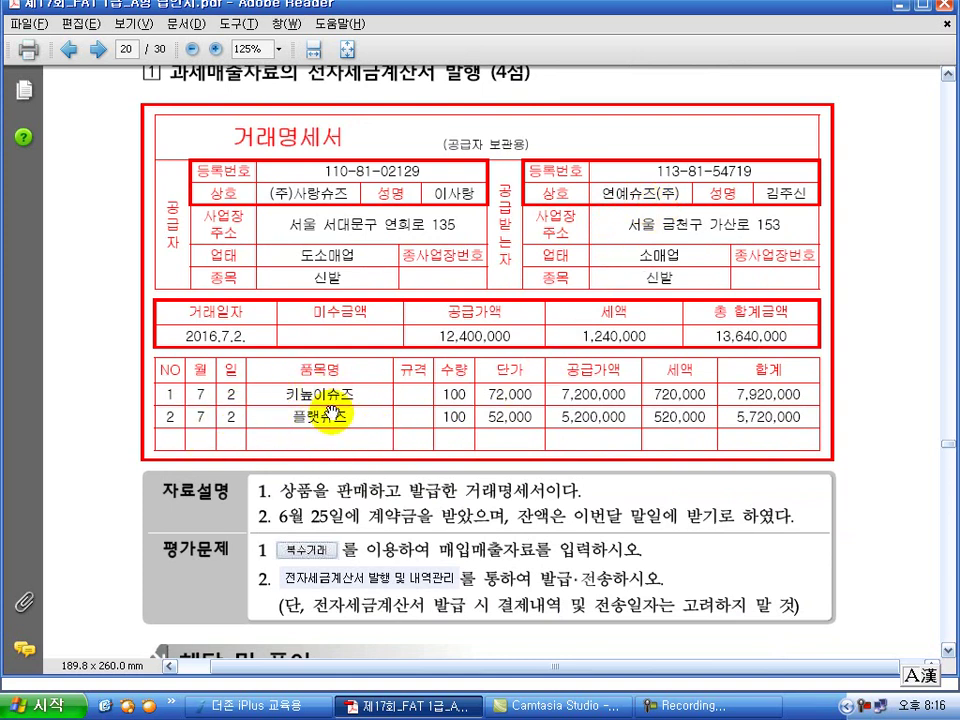
scroll(372, 527, "down", 1)
scroll(370, 522, "down", 1)
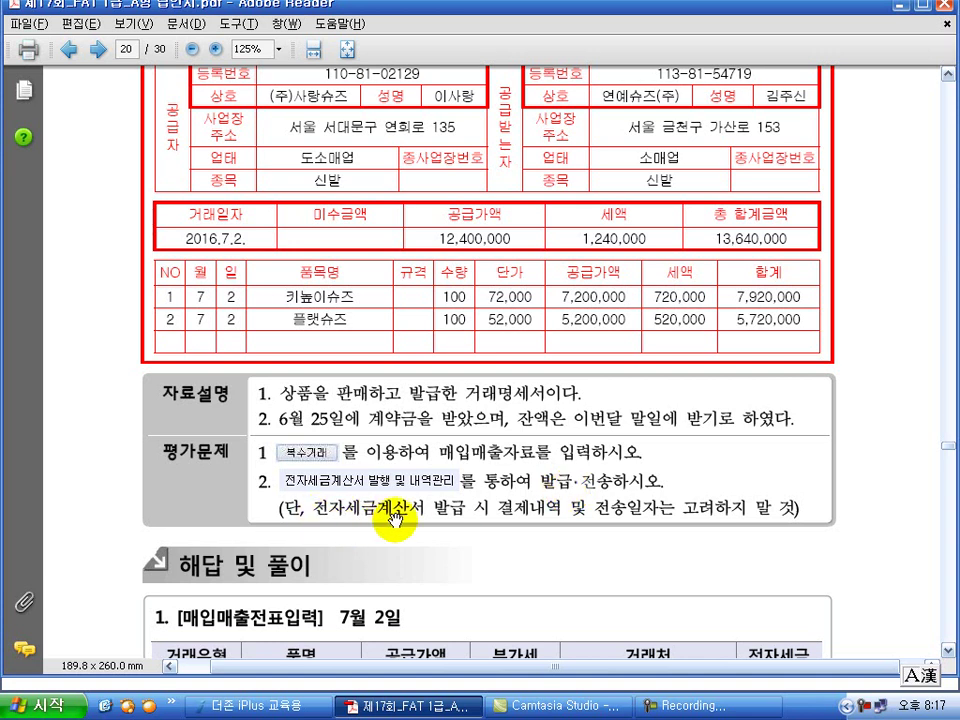
scroll(550, 492, "down", 1)
left_click_drag(550, 492, 546, 421)
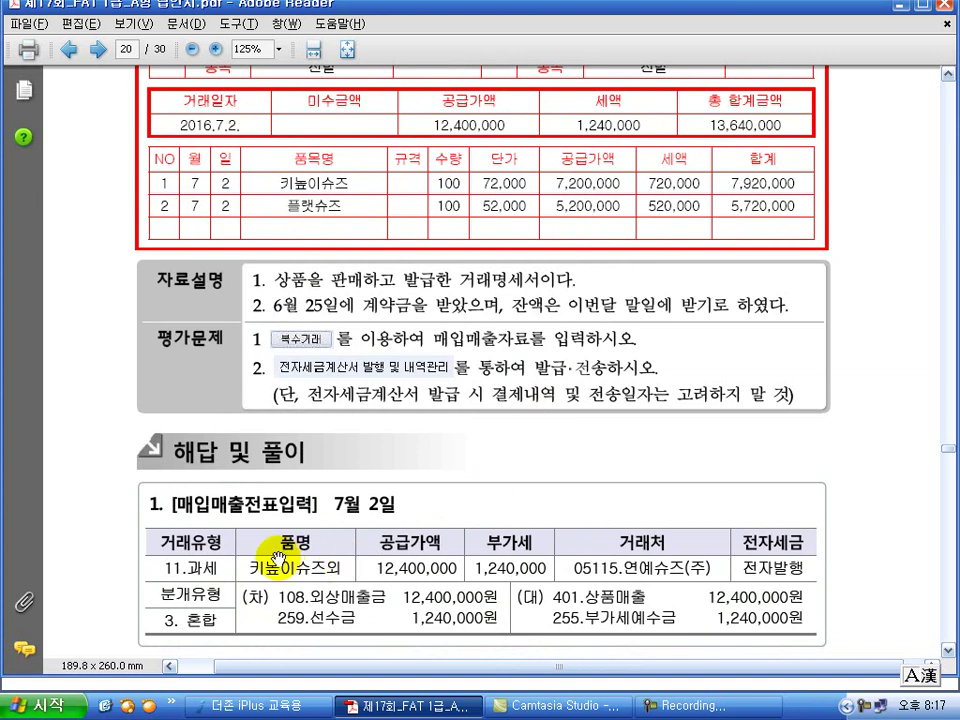
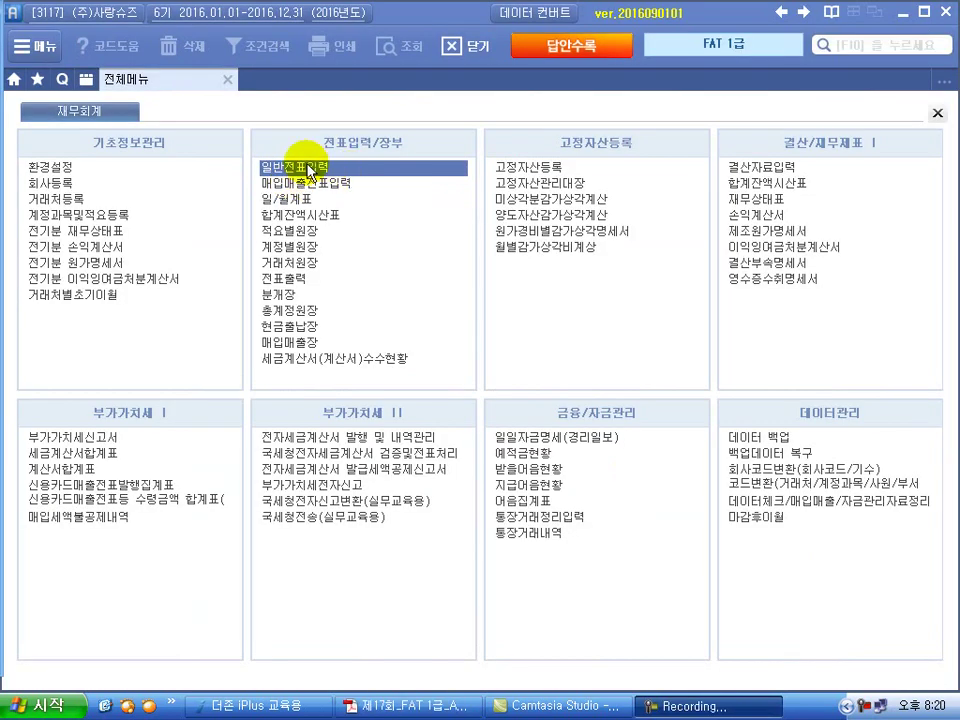
Step: Open 일반전표입력 in 더존 iPlus for June 25, check the 선수금 amount received from 연예슈즈(주), and close the form
left_click(298, 166)
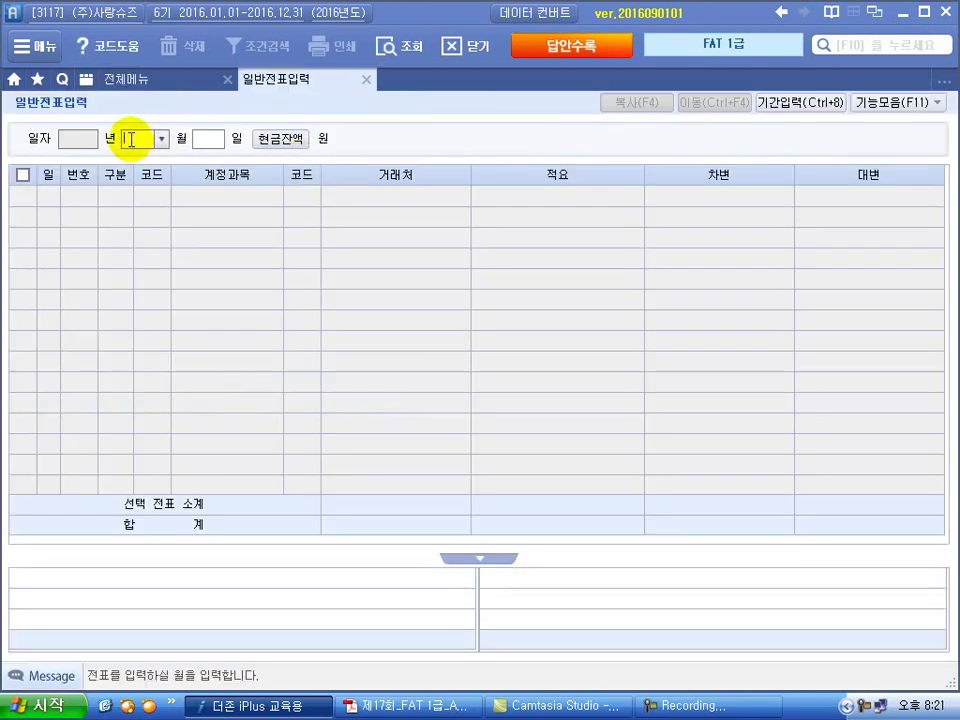
type("05")
key("Return")
type("25")
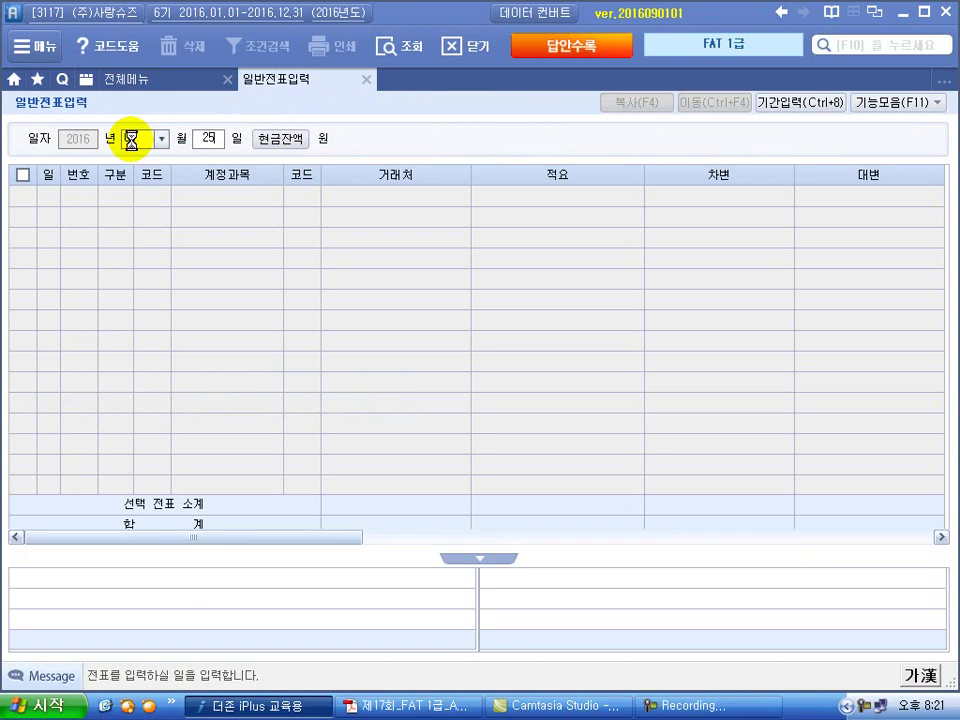
key("Return")
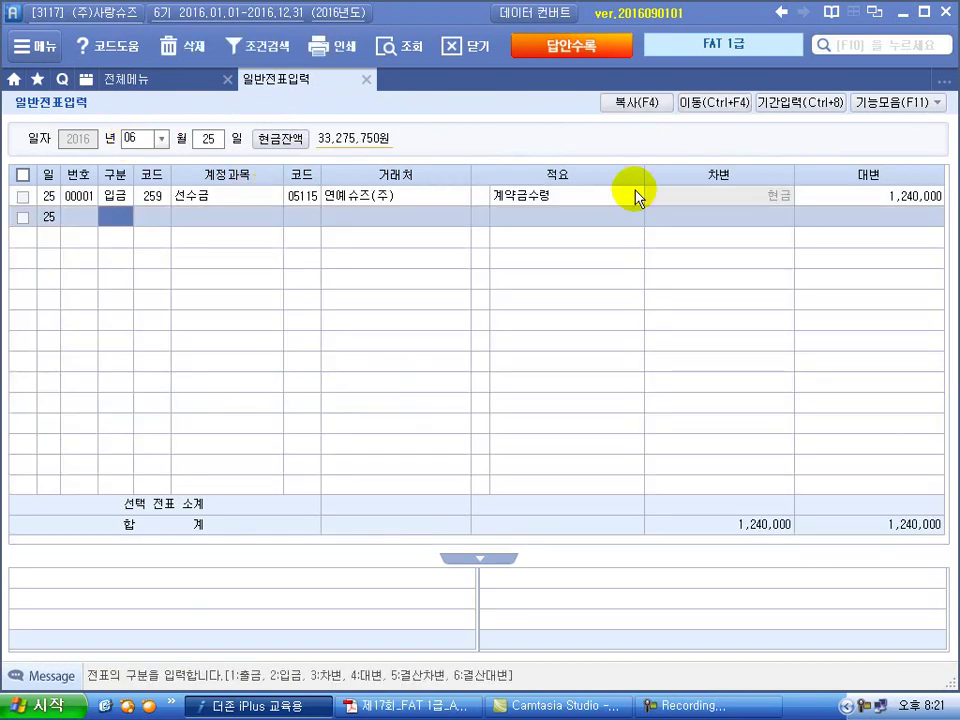
left_click(895, 200)
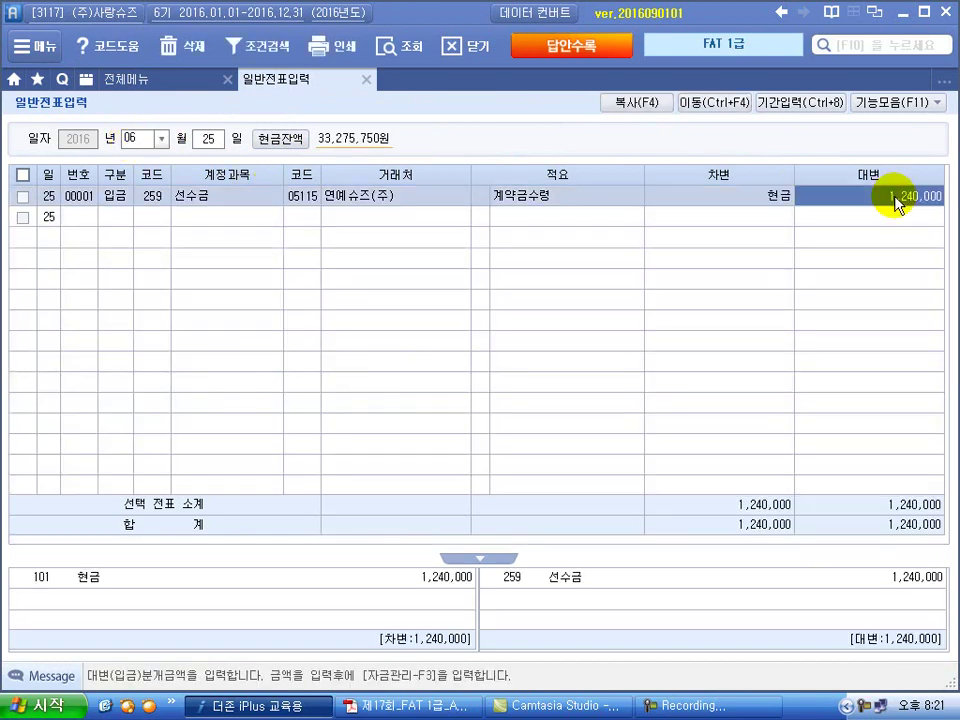
left_click(365, 80)
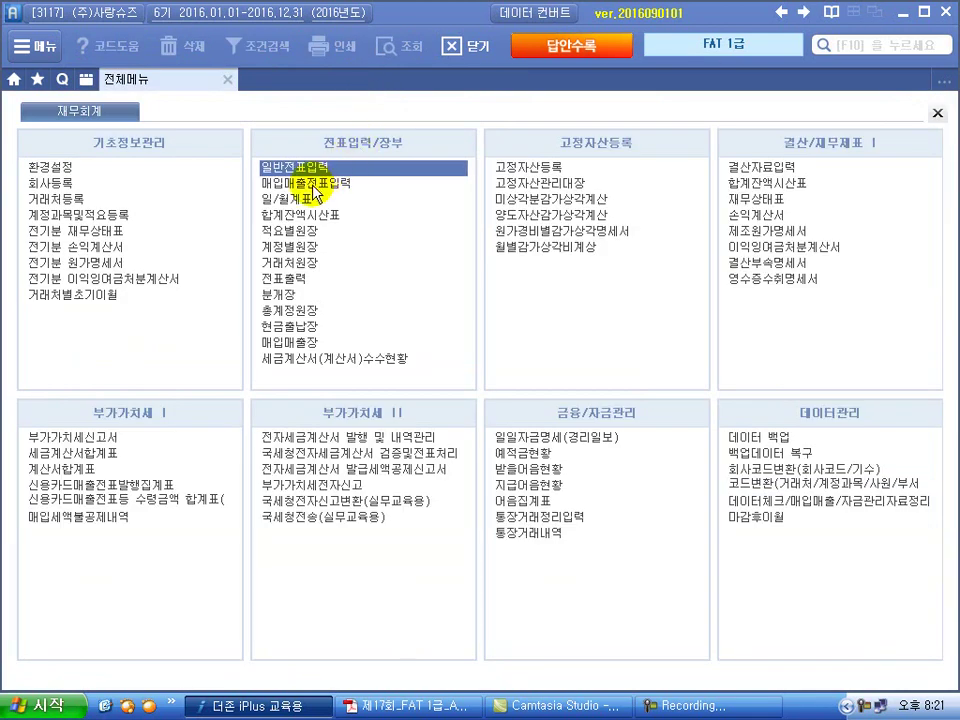
Step: Open 매입매출전표입력 for July 2 and start a sales line of type 11. 과세
left_click(310, 184)
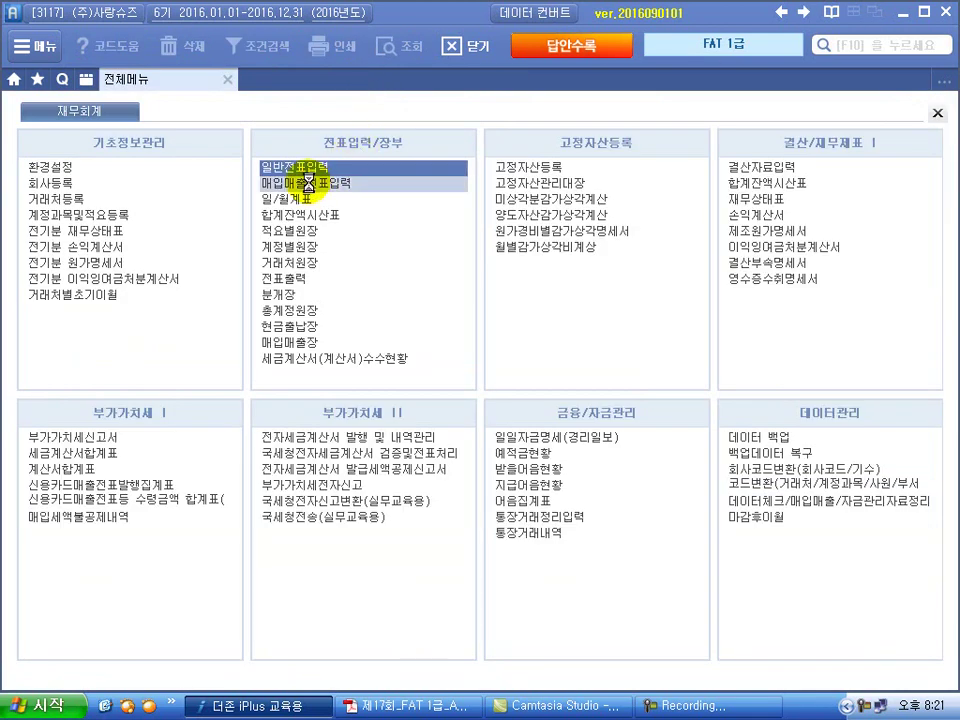
type("07")
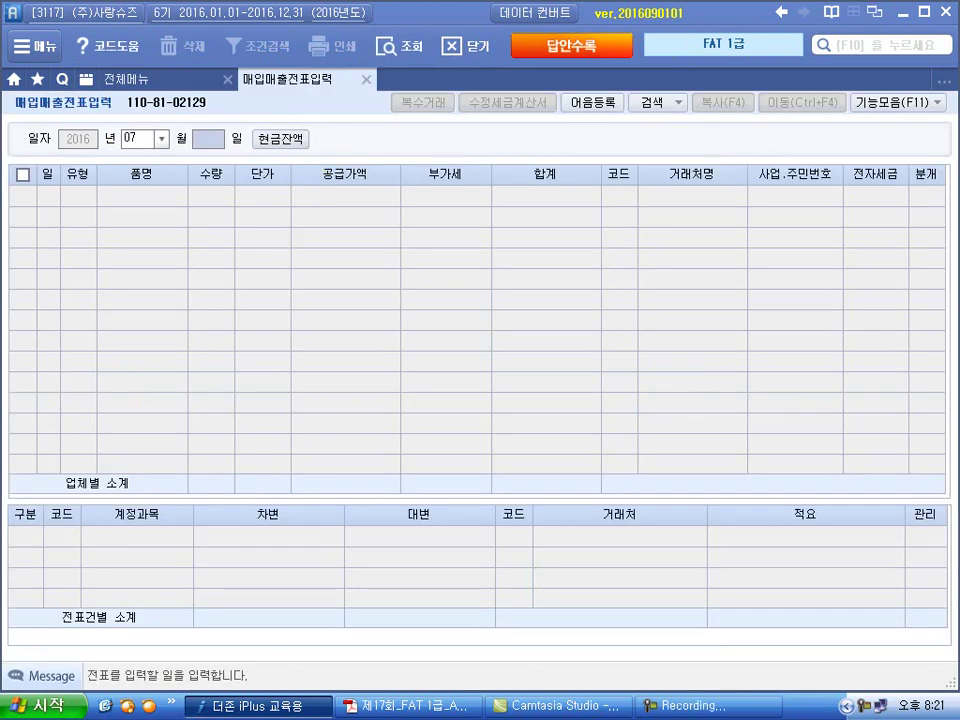
key("Return")
type("03")
key("Return")
left_click(310, 190)
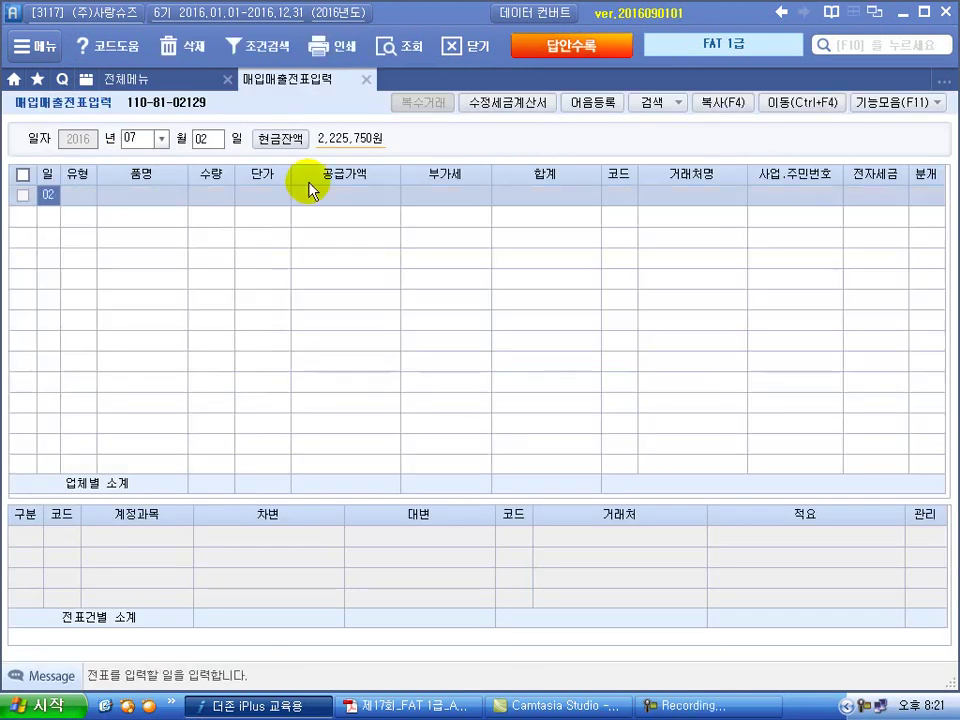
left_click(81, 199)
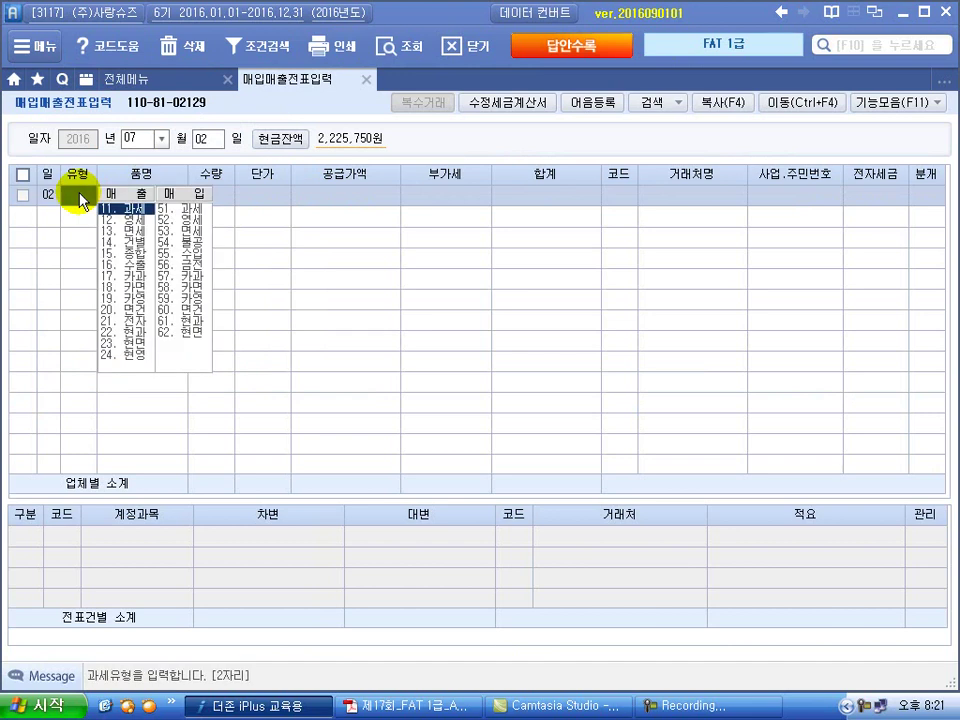
left_click(125, 209)
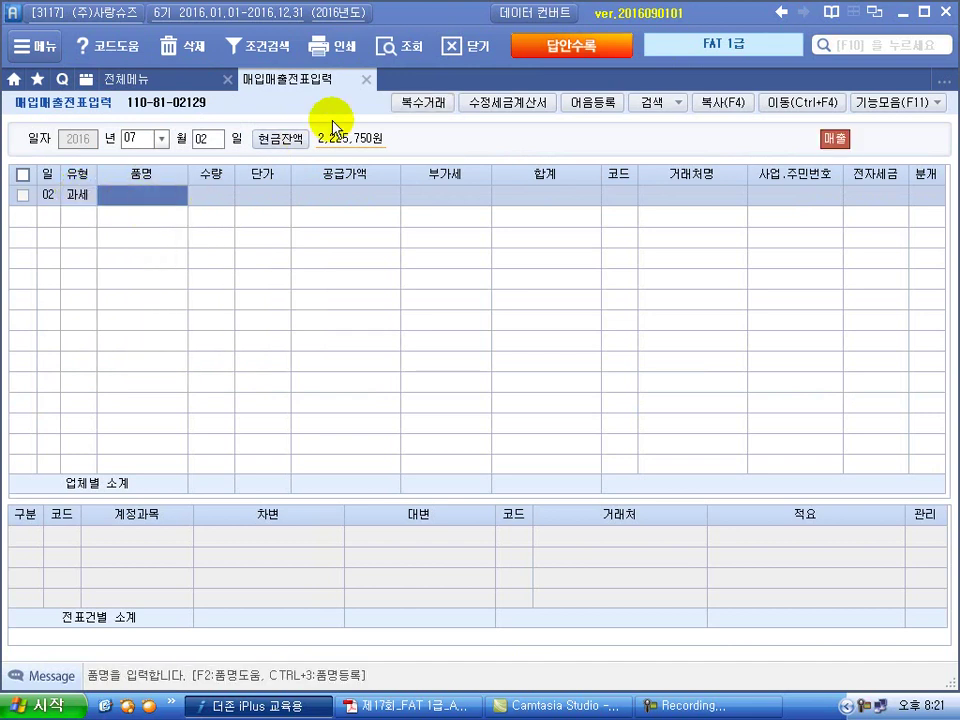
Step: Open 복수거래 for the 과세 line and enter 키높이슈즈 with a 수량 of 100 and a 단가 of 72,000
left_click(419, 108)
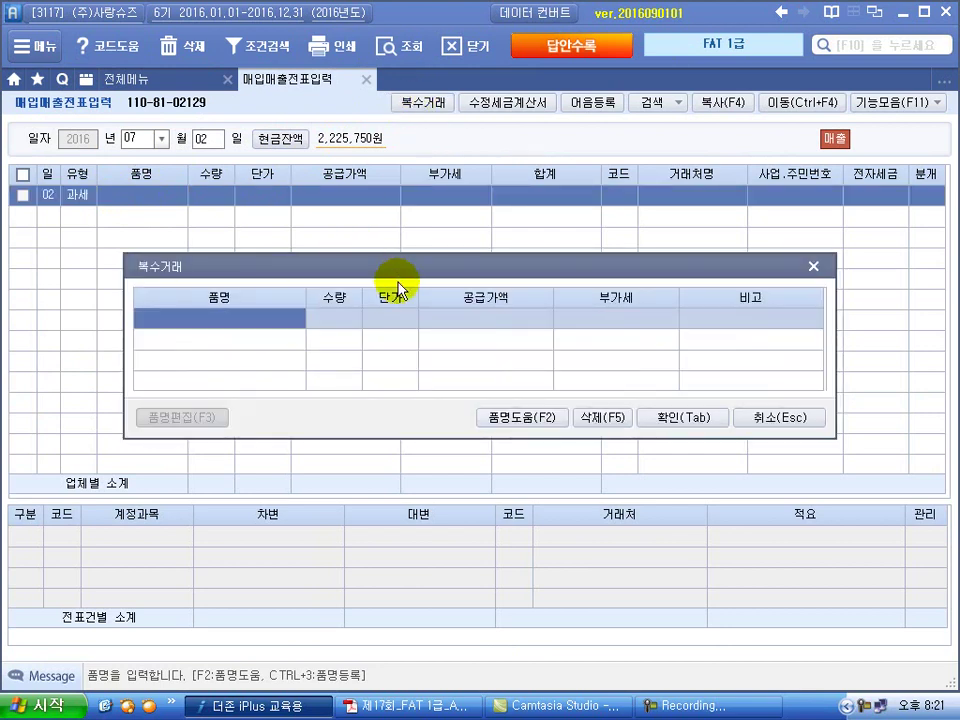
type("키")
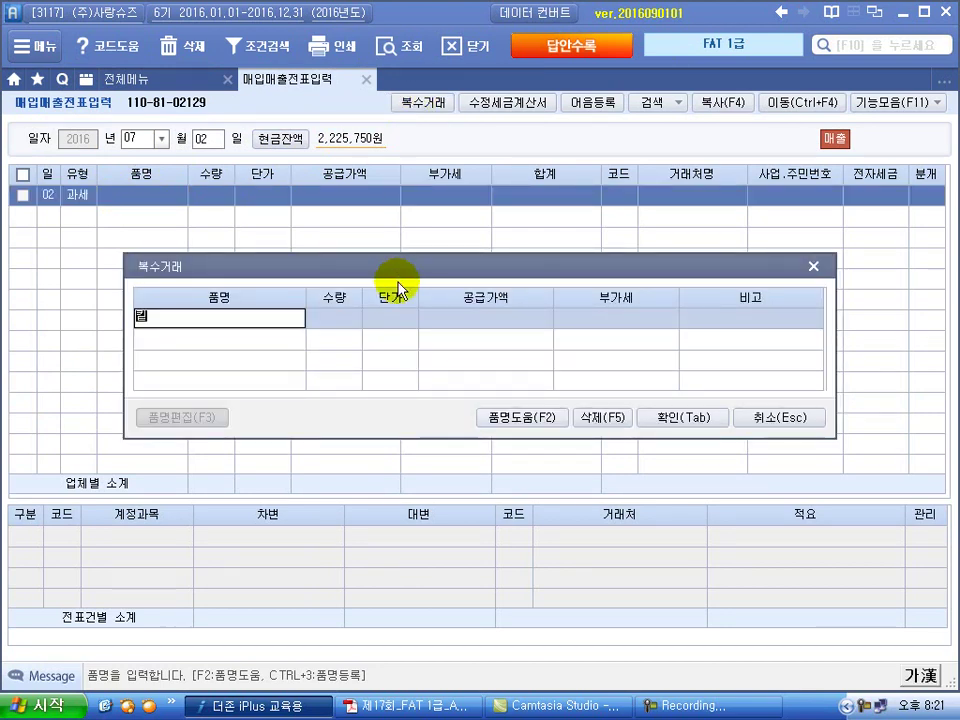
type("노")
type("이")
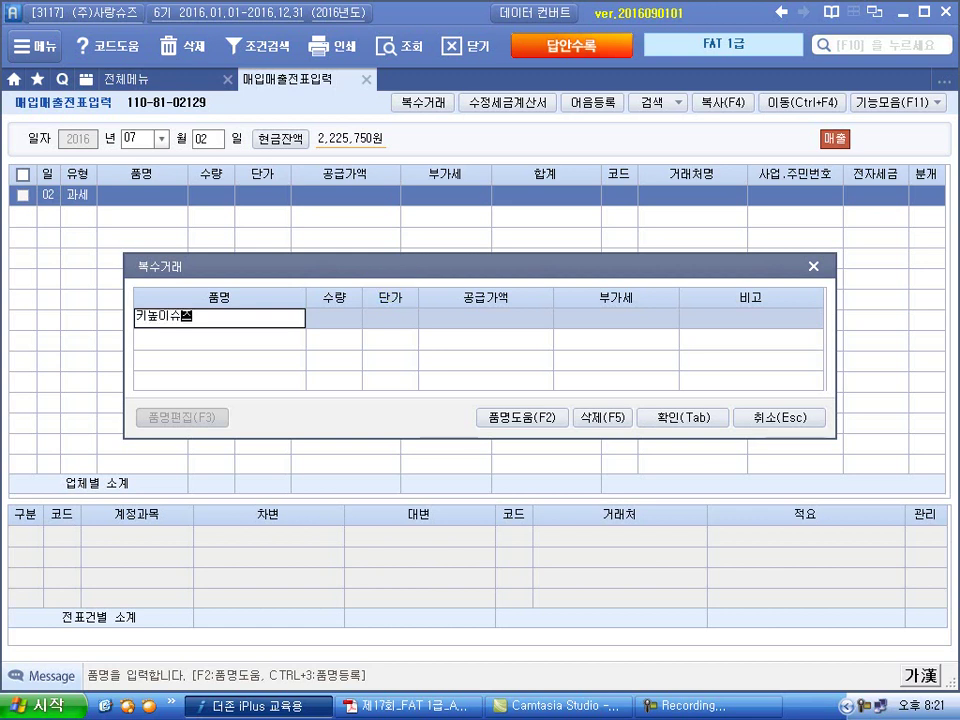
type("슈즈")
key("Return")
type("100")
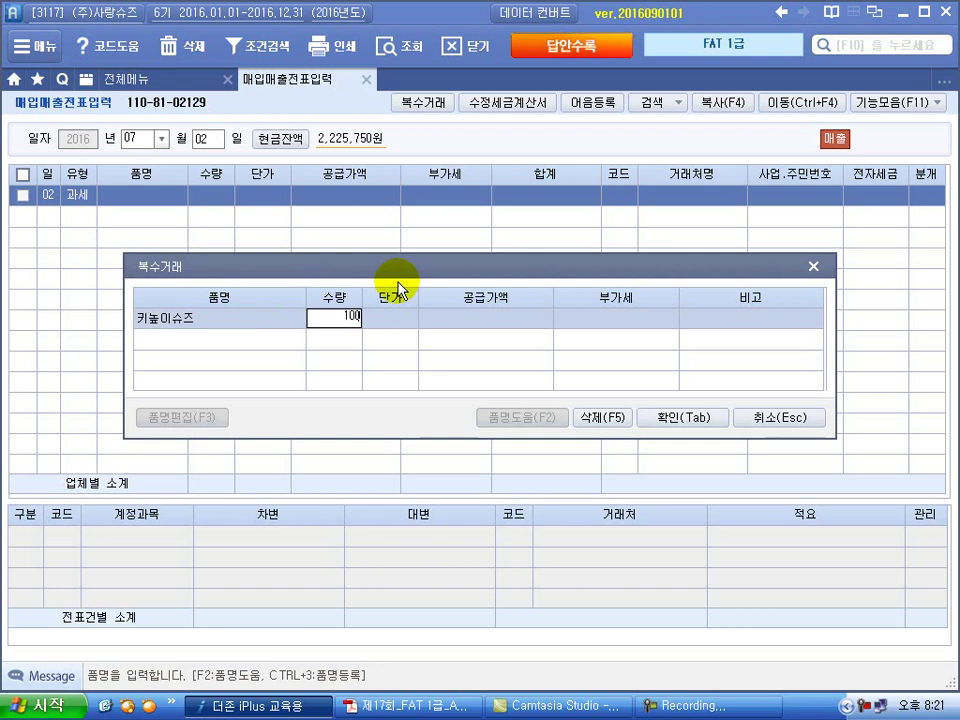
key("Return")
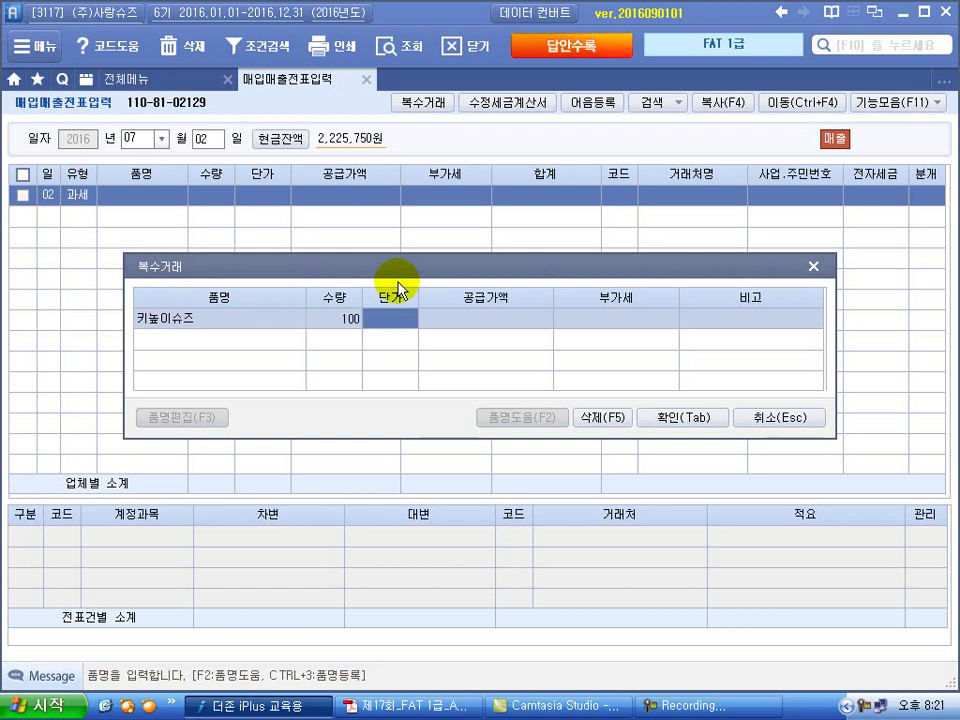
type("72000")
key("Return")
key("Return")
key("Return")
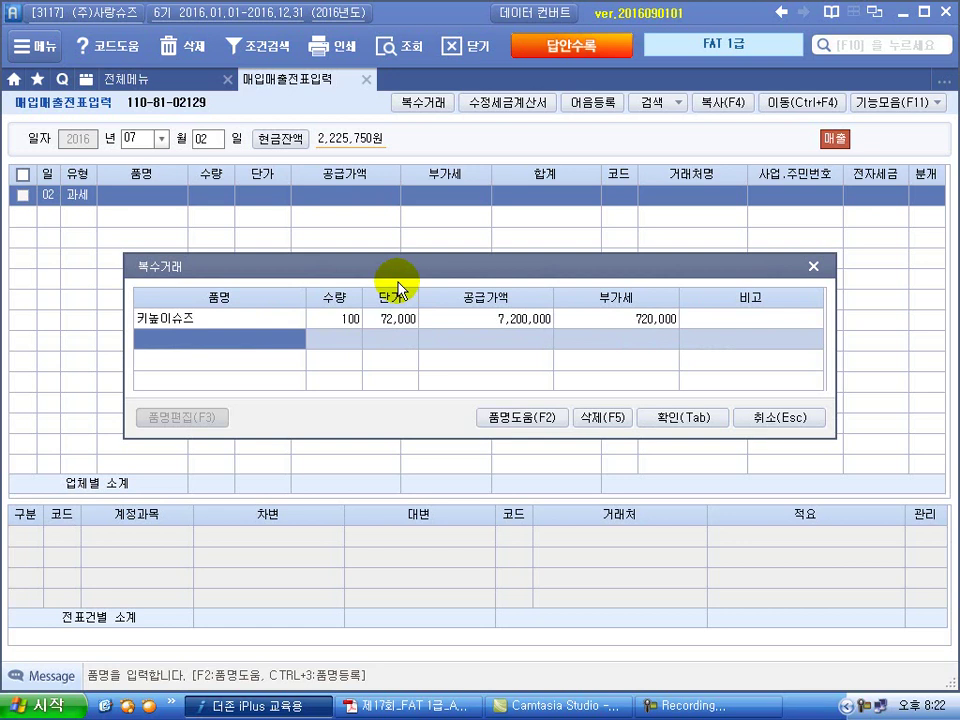
Step: Add 플랫슈즈 to the 복수거래 items with a 수량 of 100 and a 단가 of 52,000, and confirm the item list
type("플")
type("랫ㅅ")
type("ㅠ즈")
key("Return")
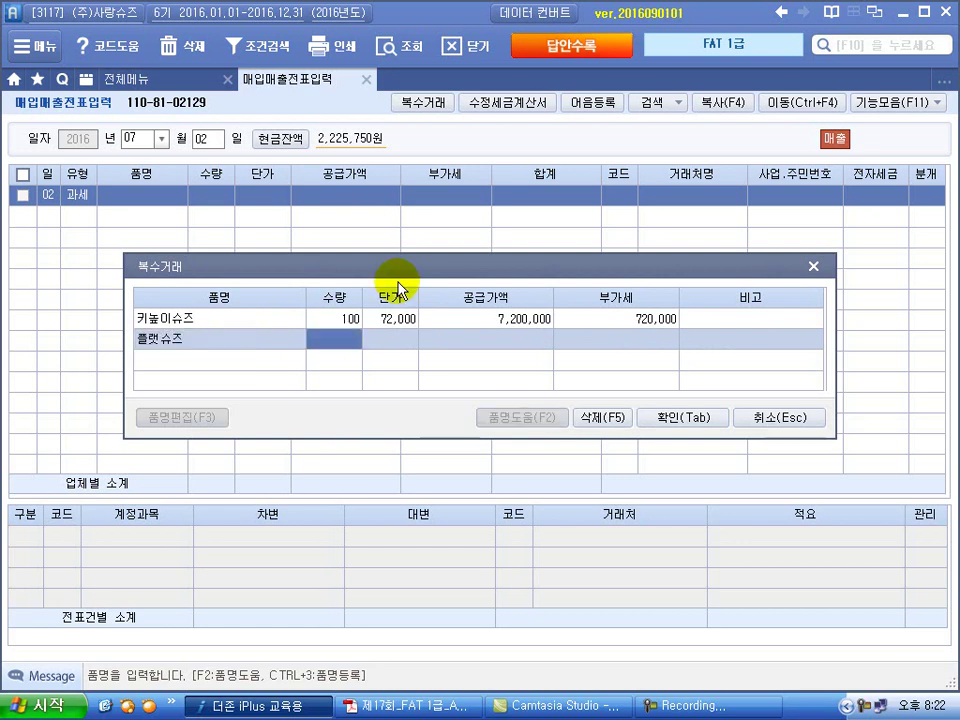
type("100")
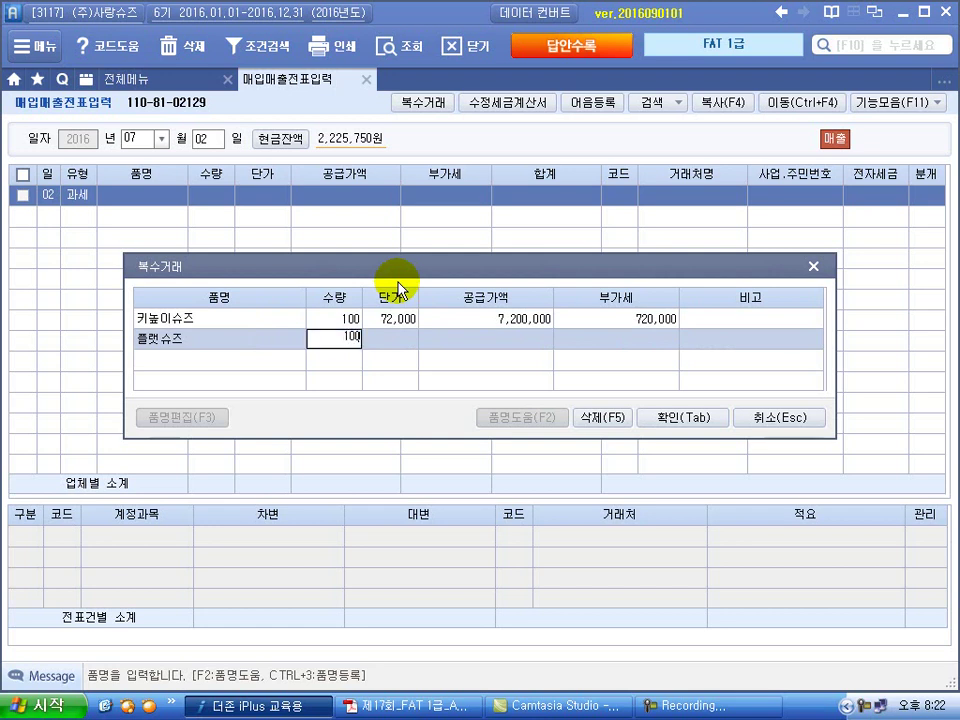
key("Return")
type("52000")
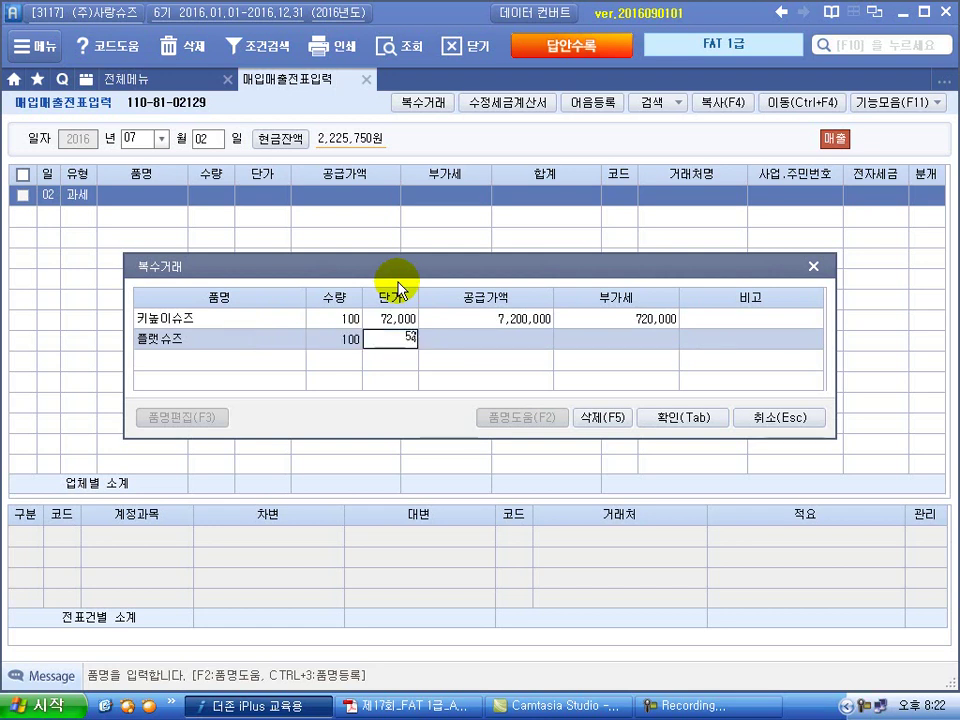
key("Return")
key("Return")
key("Return")
key("Return")
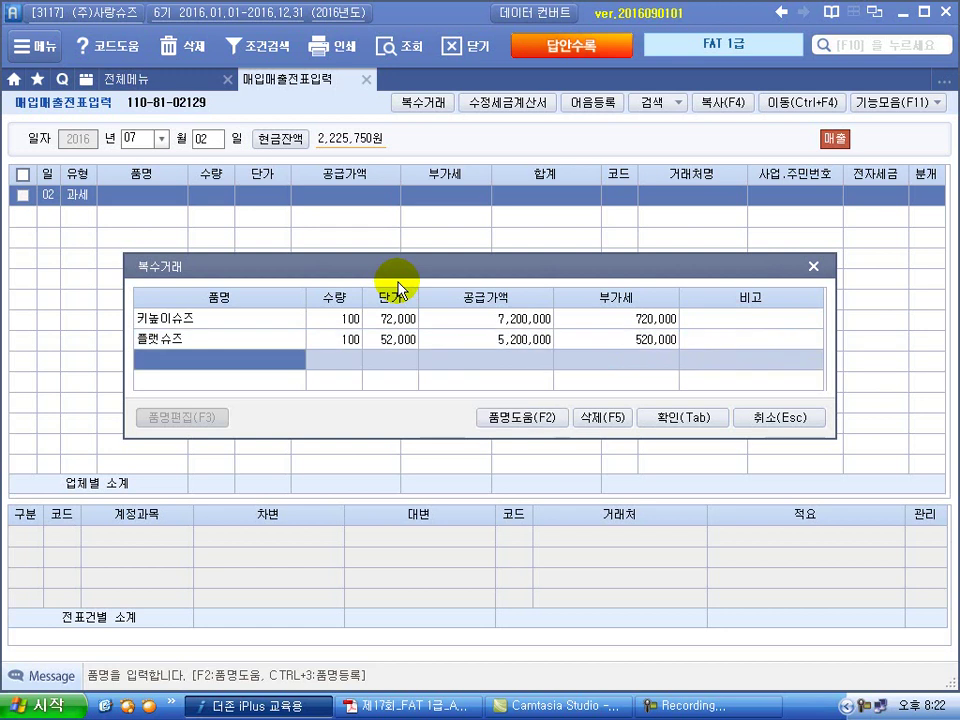
left_click(669, 417)
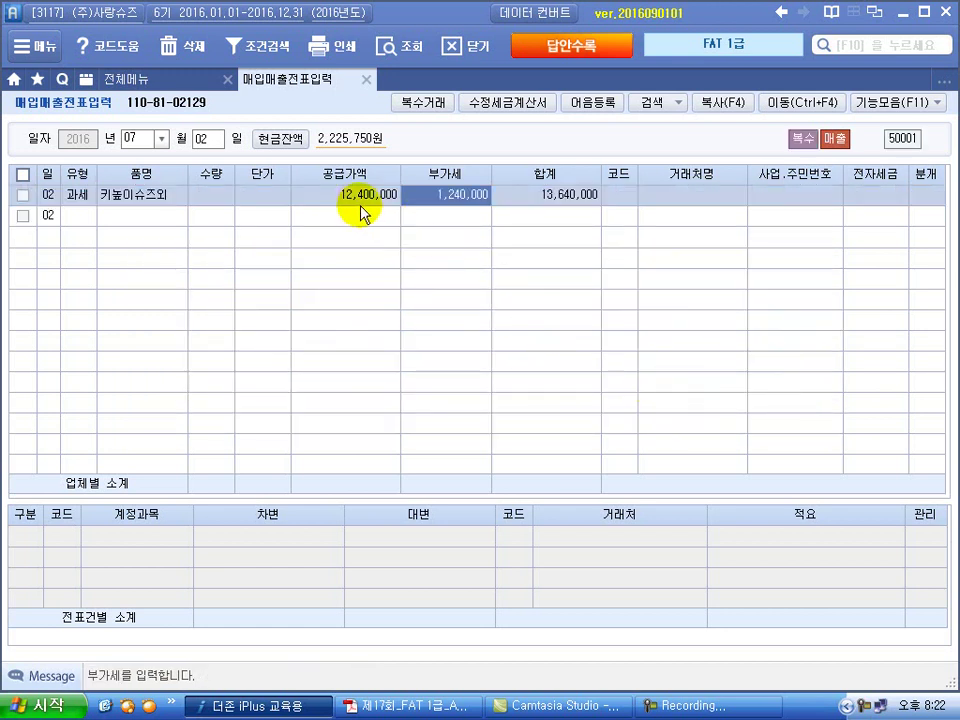
Step: Set the 거래처 of the July 2 과세 line to 연예슈즈(주) and leave 전자세금 blank
left_click(615, 197)
left_click(680, 197)
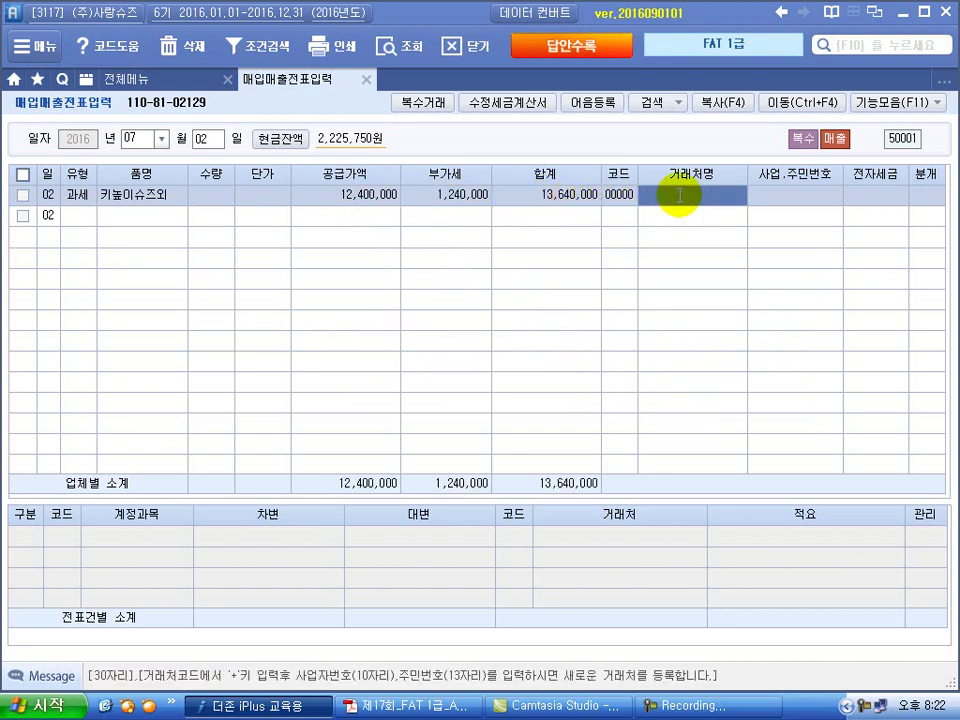
type("ㅇ")
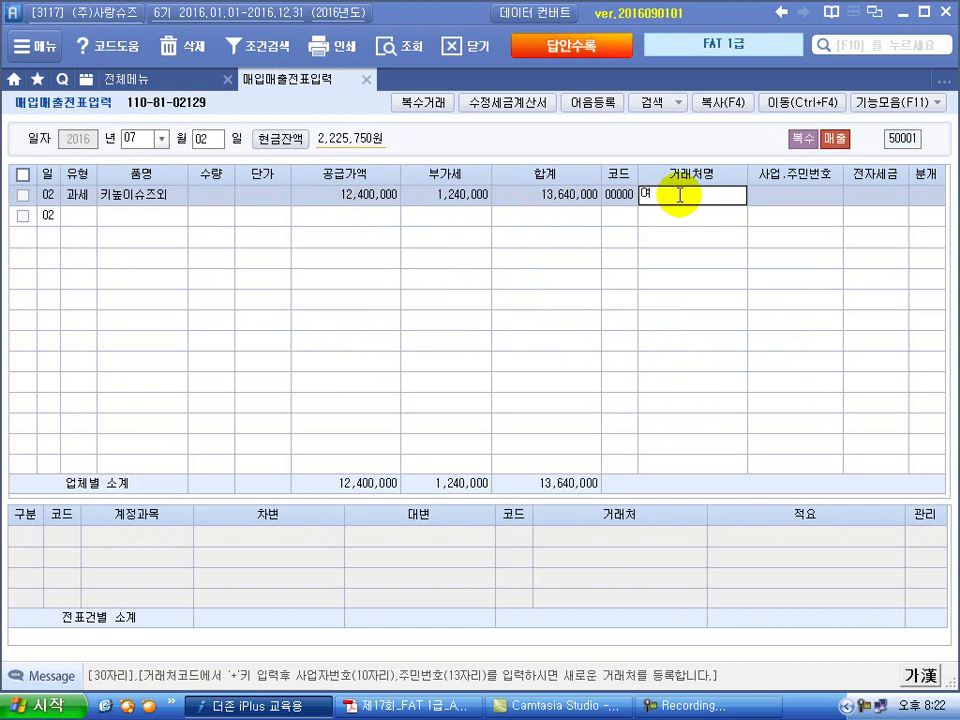
type("ㅕㄴㅇㅖ")
key("Return")
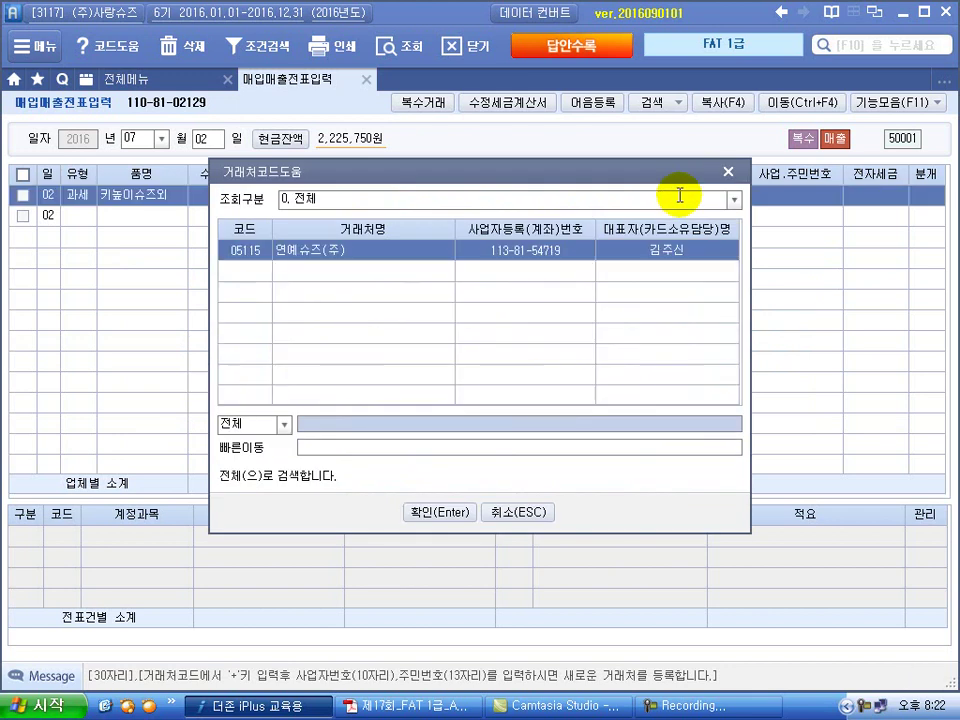
key("Return")
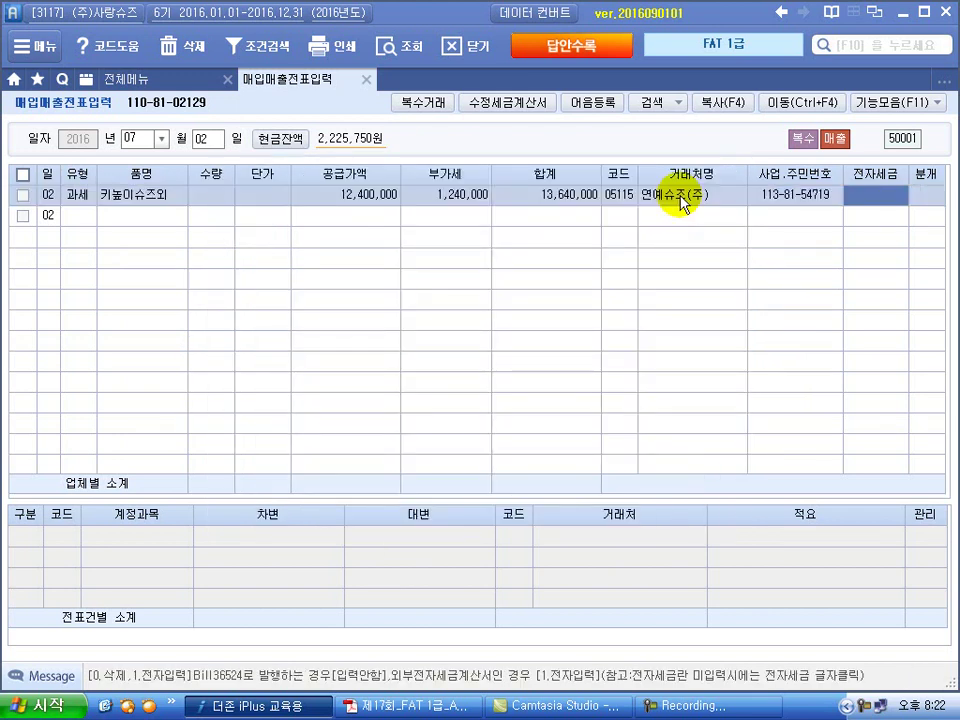
key("Return")
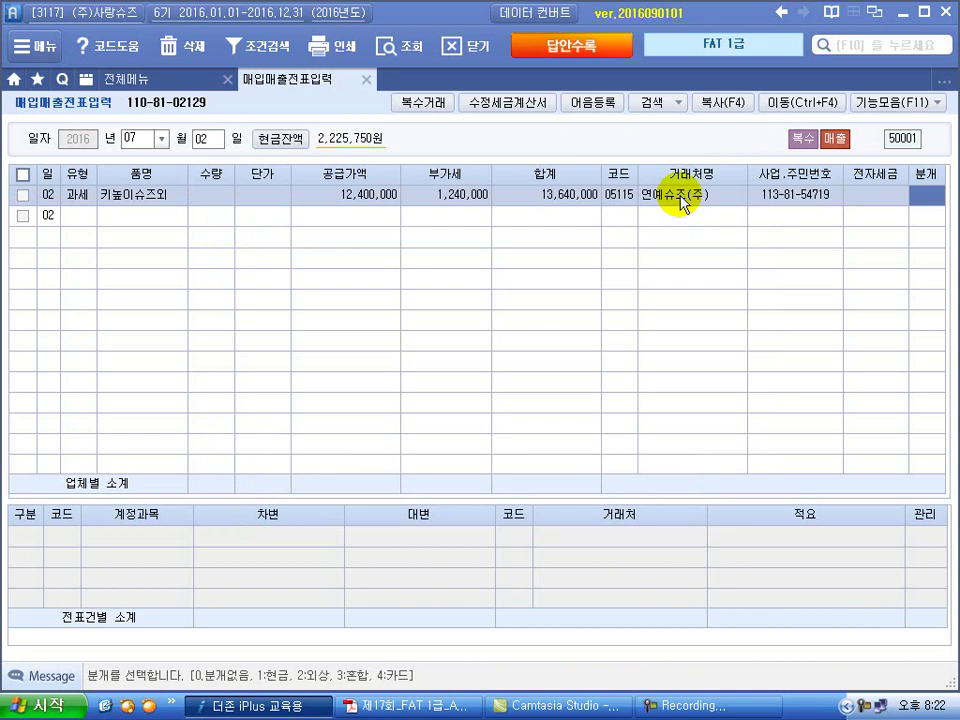
Step: Set the 분개 type of the 과세 line to 혼합 and accept the 상품매출 credit line in the journal
type("3")
key("Return")
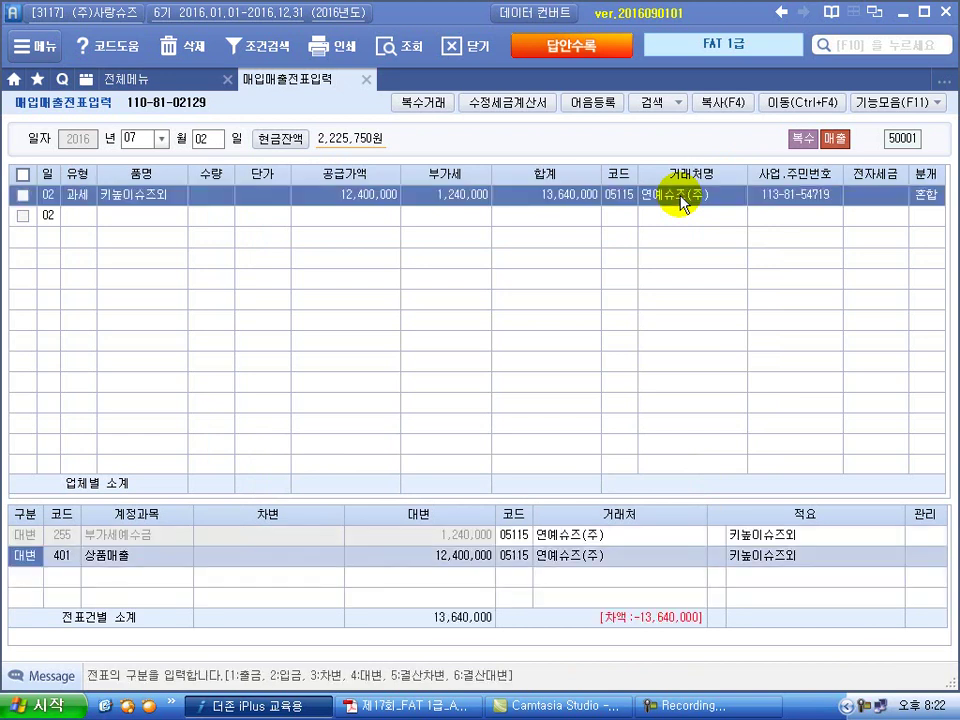
key("Return")
key("Return")
key("Return")
key("Return")
key("Return")
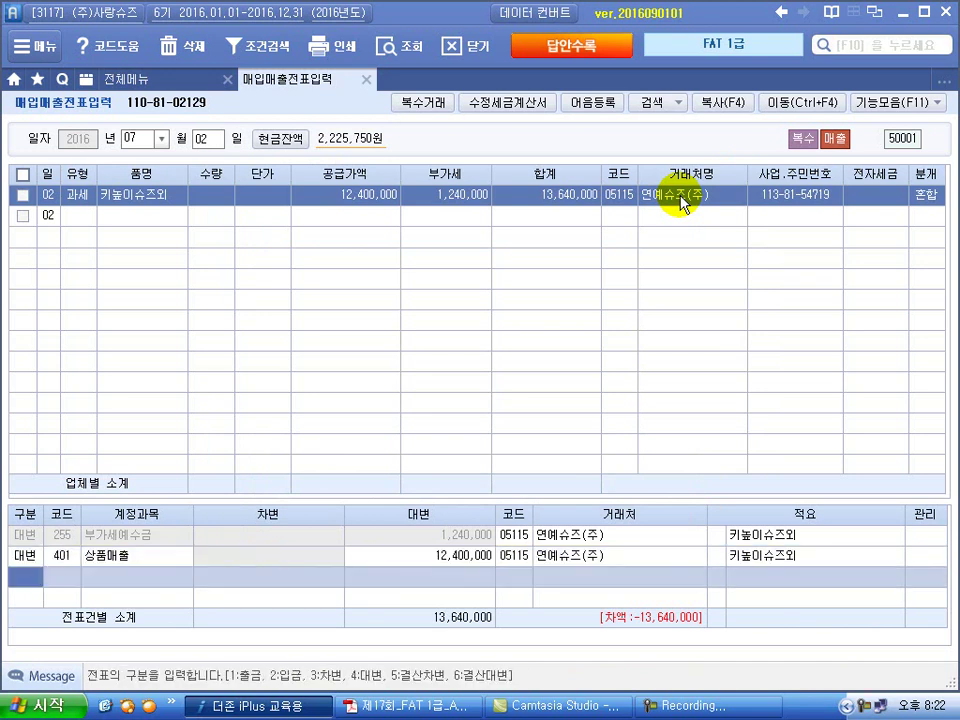
Step: Add a 차변 line for 선수금 with an amount of 1,240,000 to the journal
type("3")
key("Return")
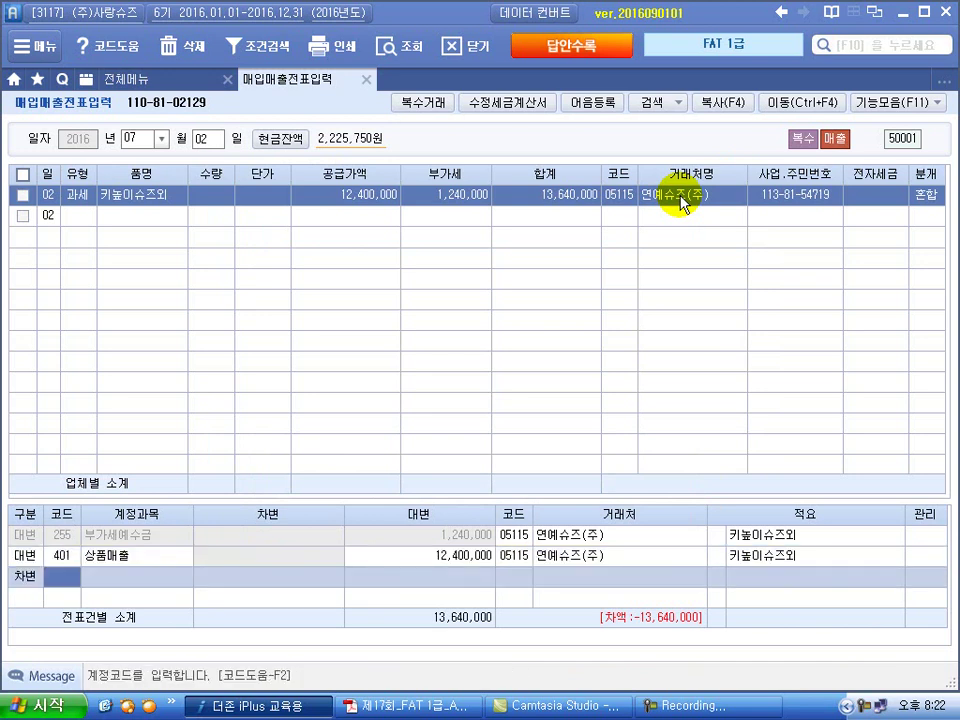
key("Hangul")
type("선수")
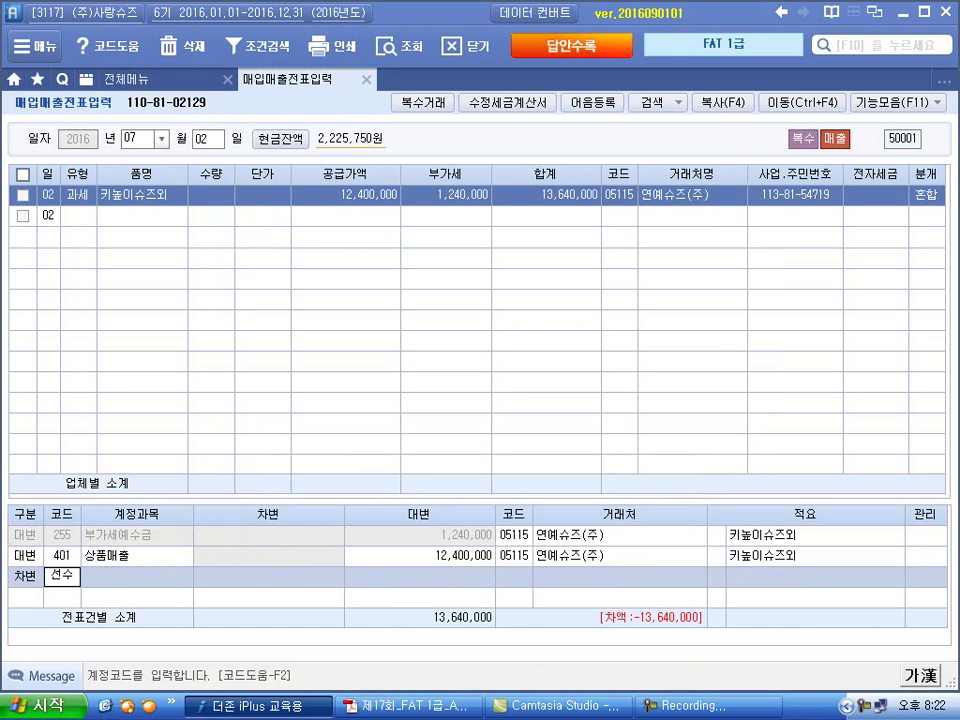
key("Return")
key("Return")
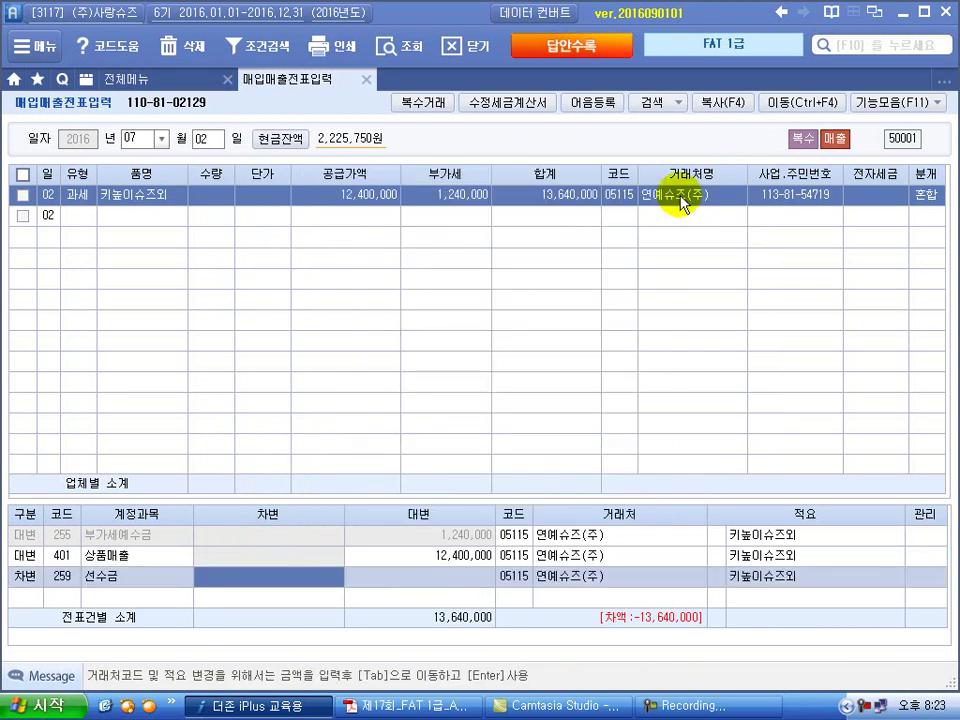
type("1240000")
key("Return")
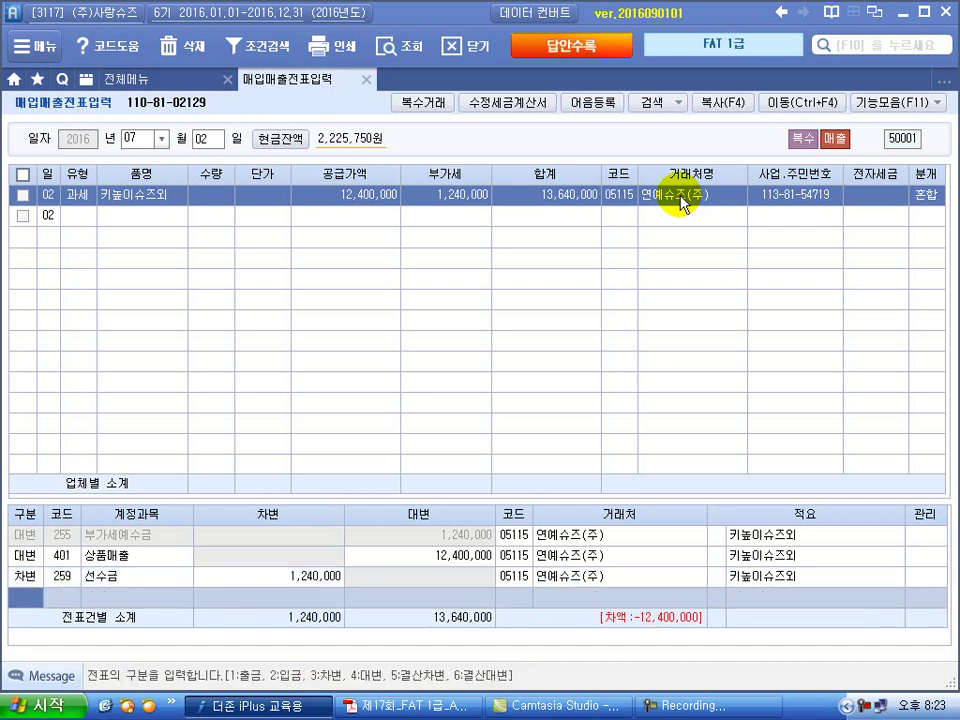
Step: Add a 차변 line for account 108 외상매출금 with an amount of 12,400,000
type("3")
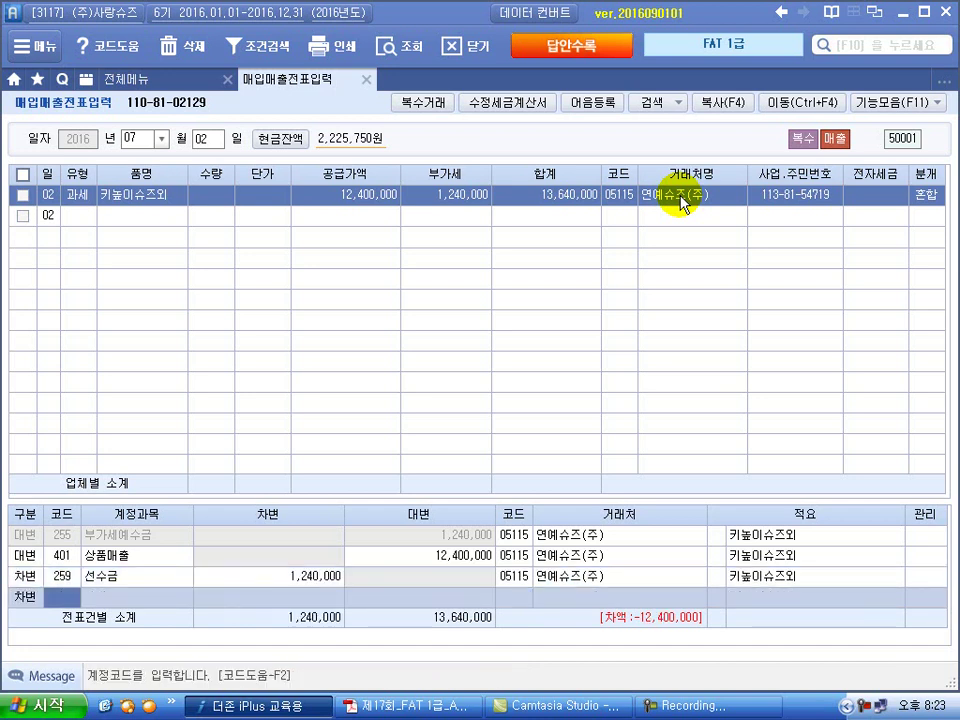
type("108")
key("Return")
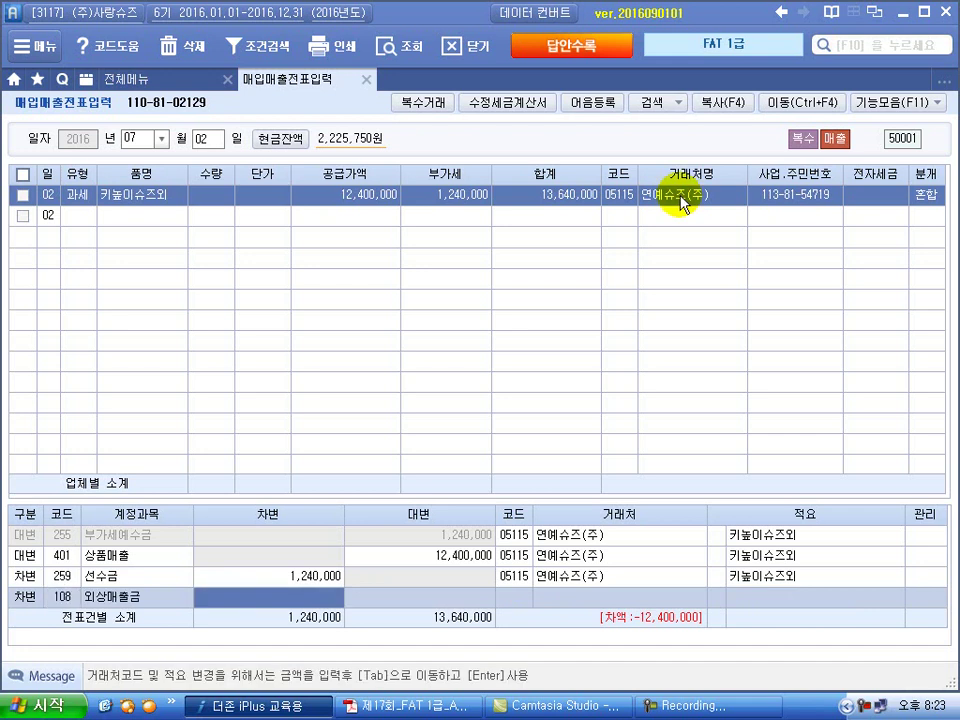
type("12,400,000")
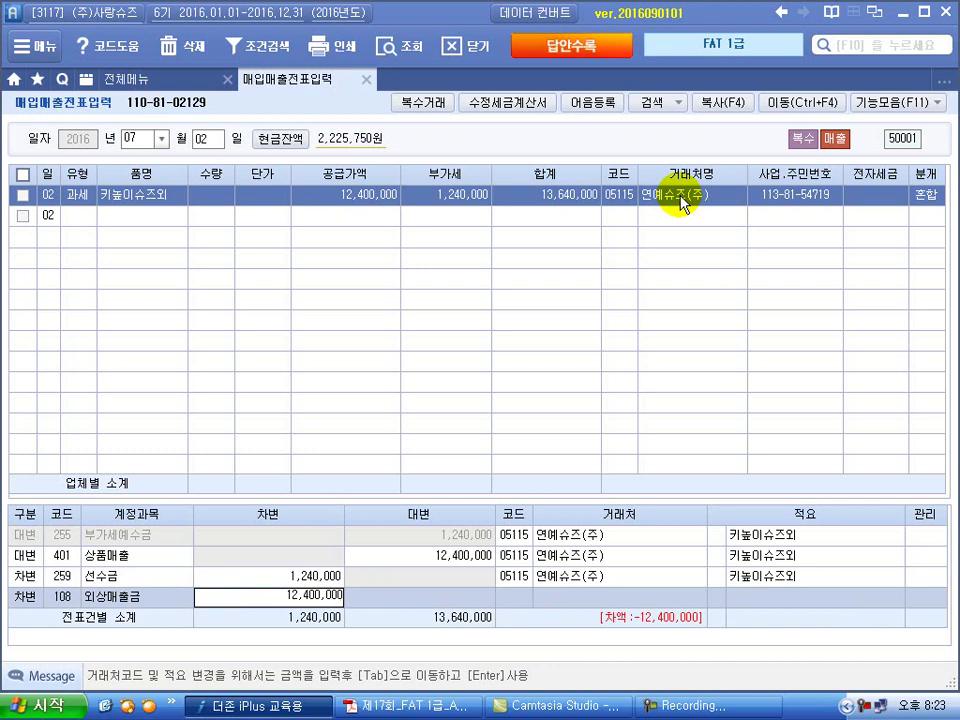
key("Return")
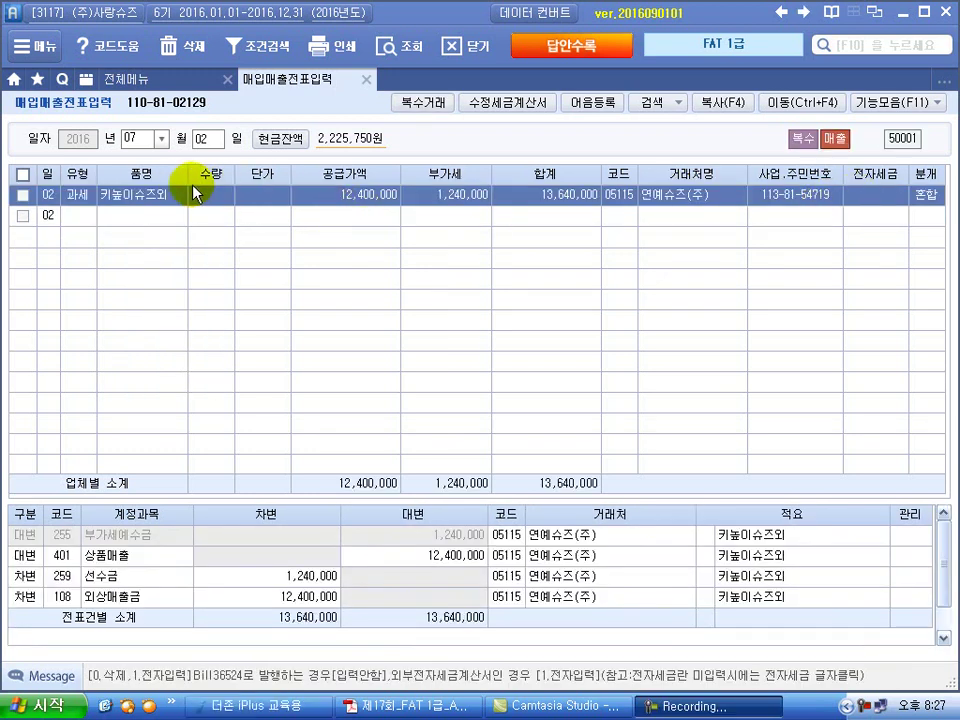
Step: Open 전자세금계산서 발행 and list the sales of all 거래처 for the 기간 2016-07-02 to 2016-07-02
left_click(122, 84)
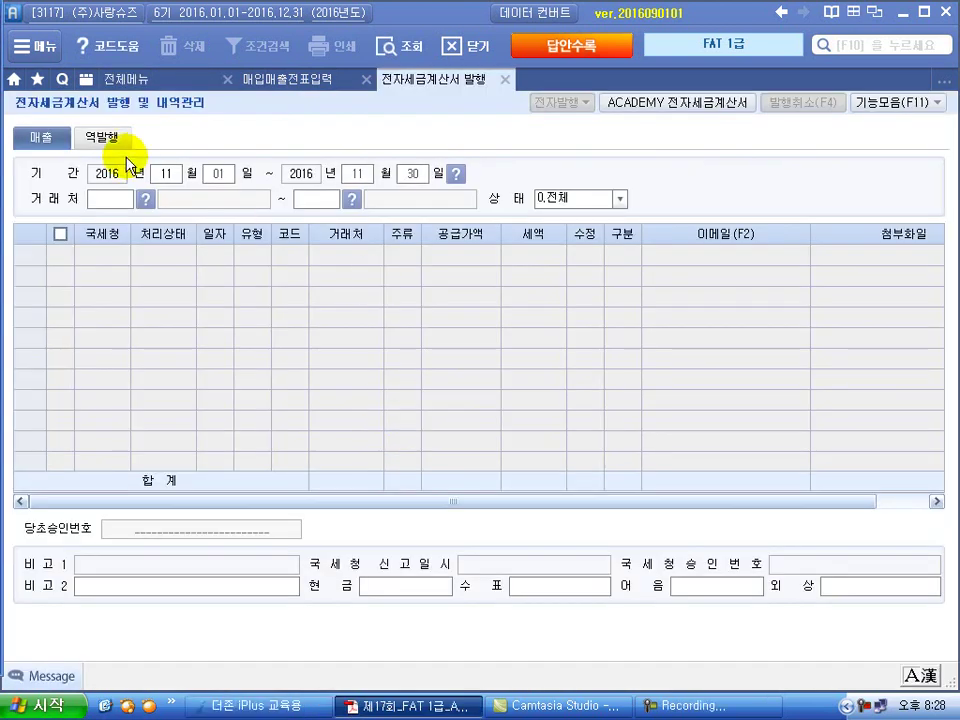
left_click(166, 176)
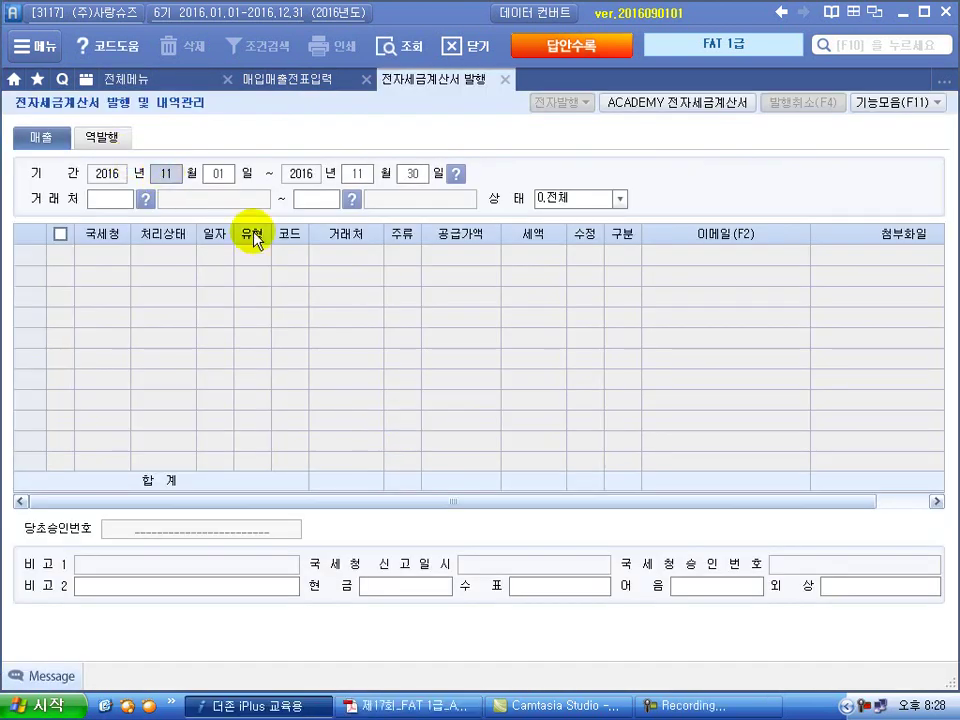
type("0702")
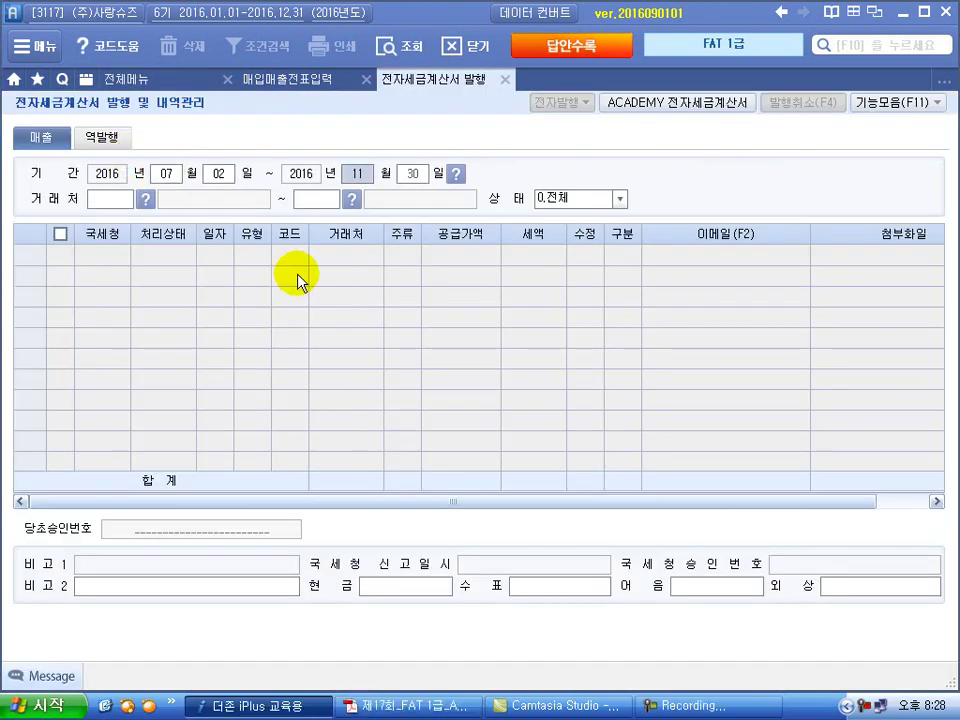
type("0702")
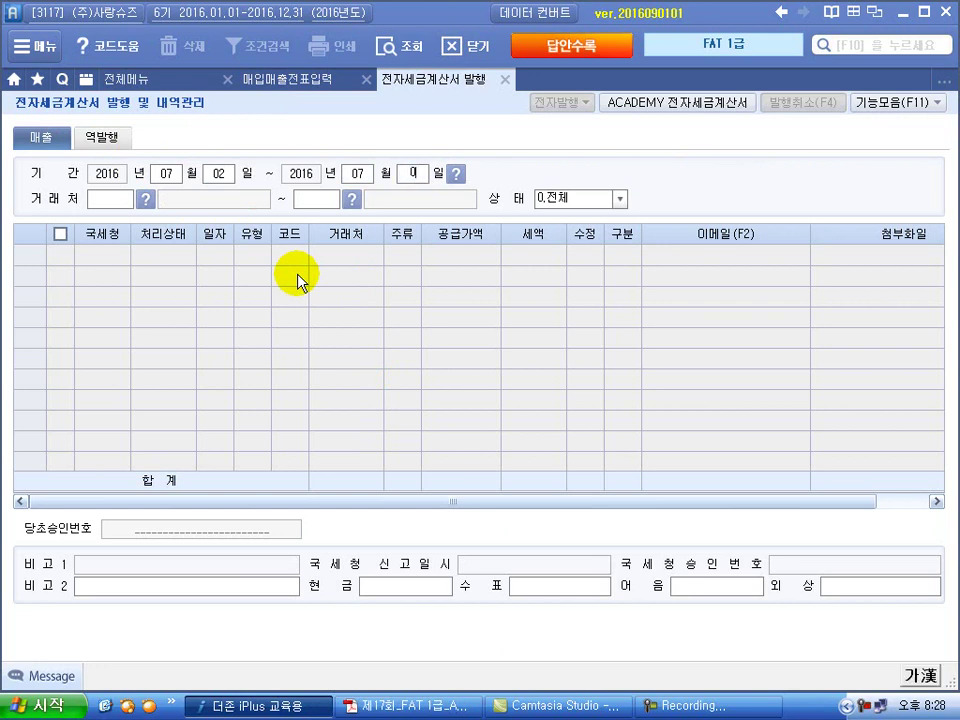
key("Return")
key("Return")
key("Return")
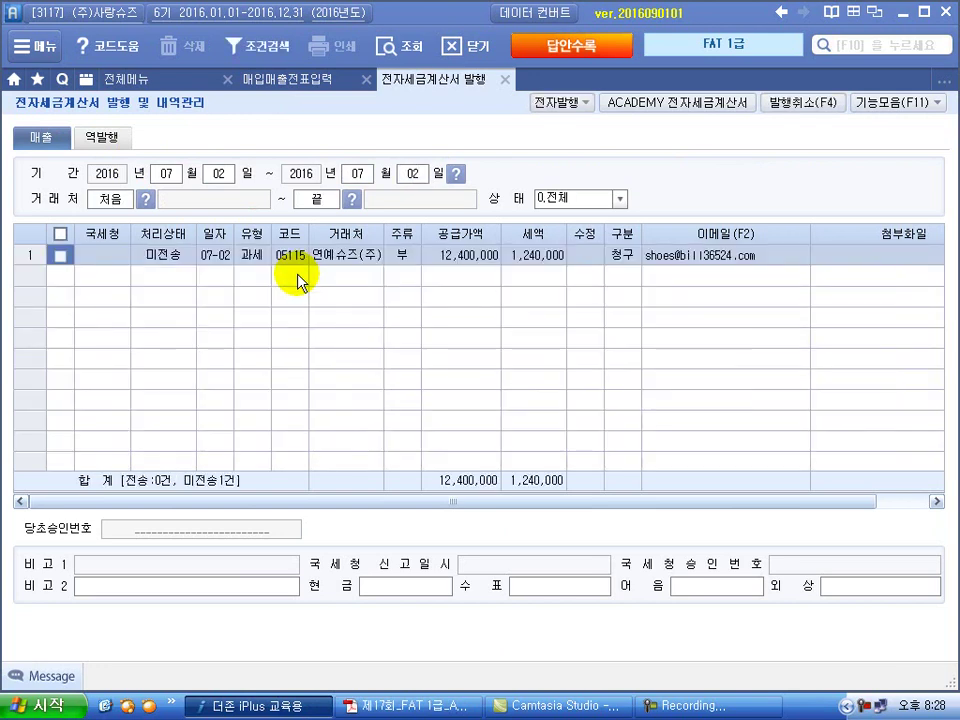
Step: Select the 미전송 line of 연예슈즈(주) and start its 전자발행
left_click(60, 258)
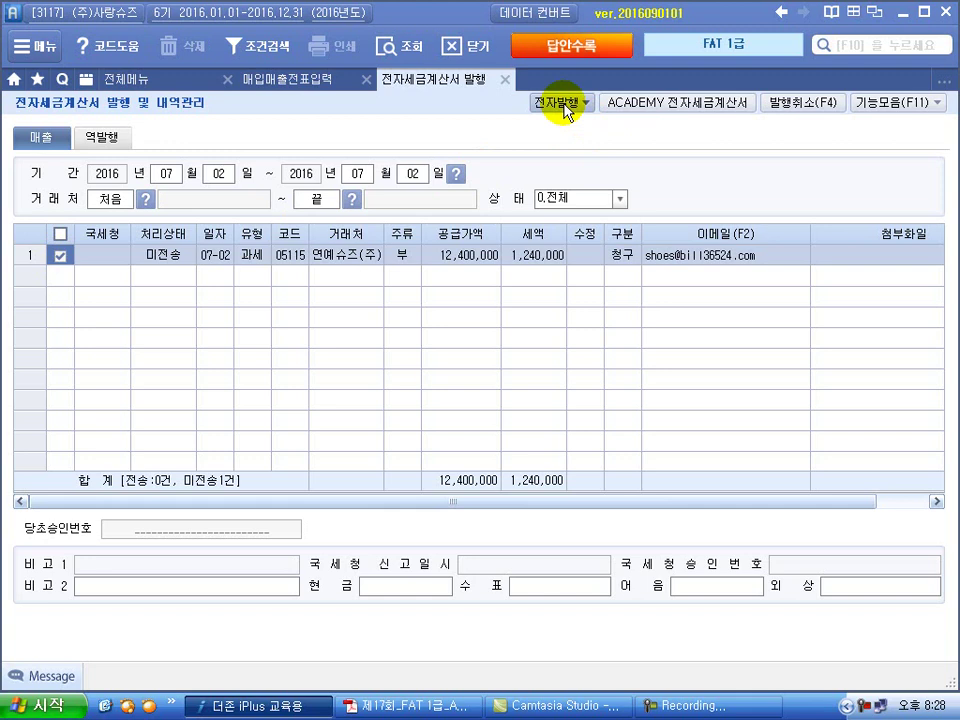
left_click(564, 104)
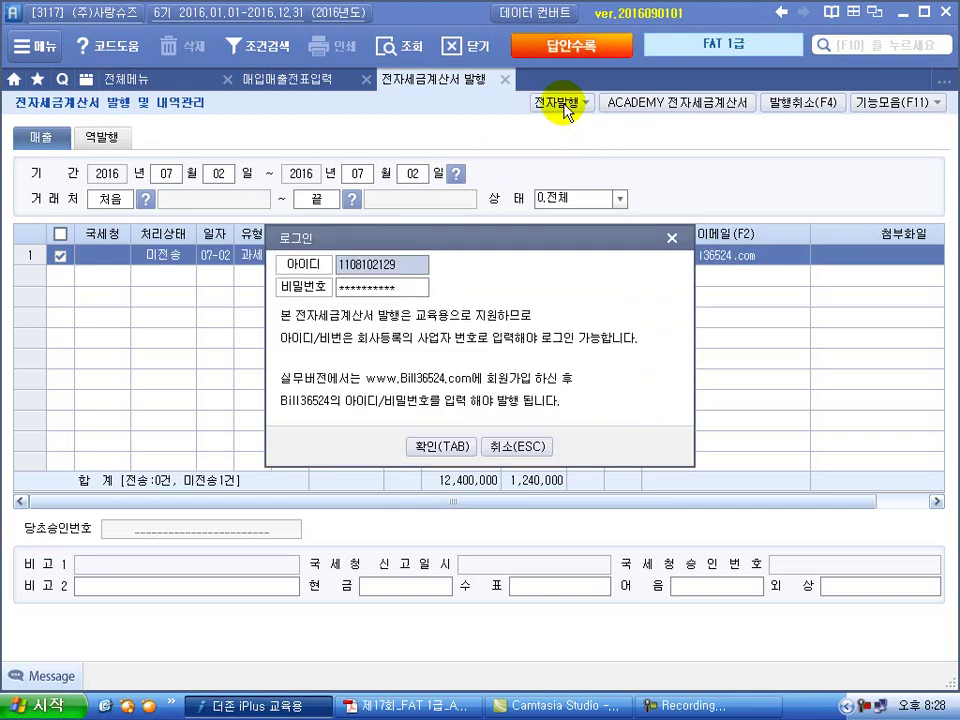
Step: Log in and issue the electronic tax invoice to 연예슈즈(주), checking its 국세청 transmission status in the list
left_click(437, 447)
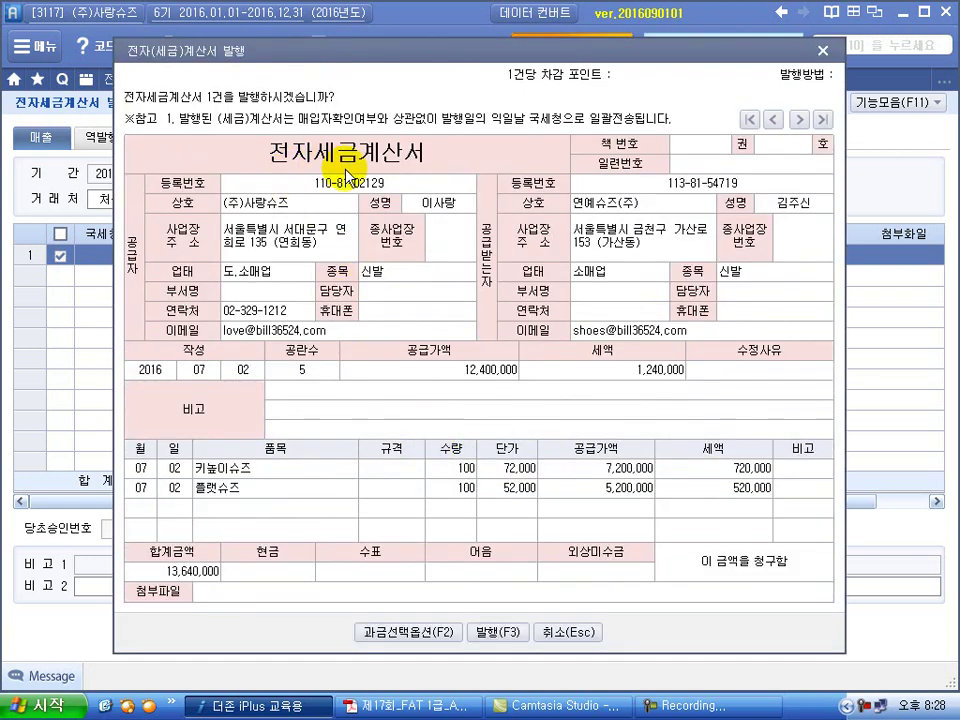
left_click(505, 632)
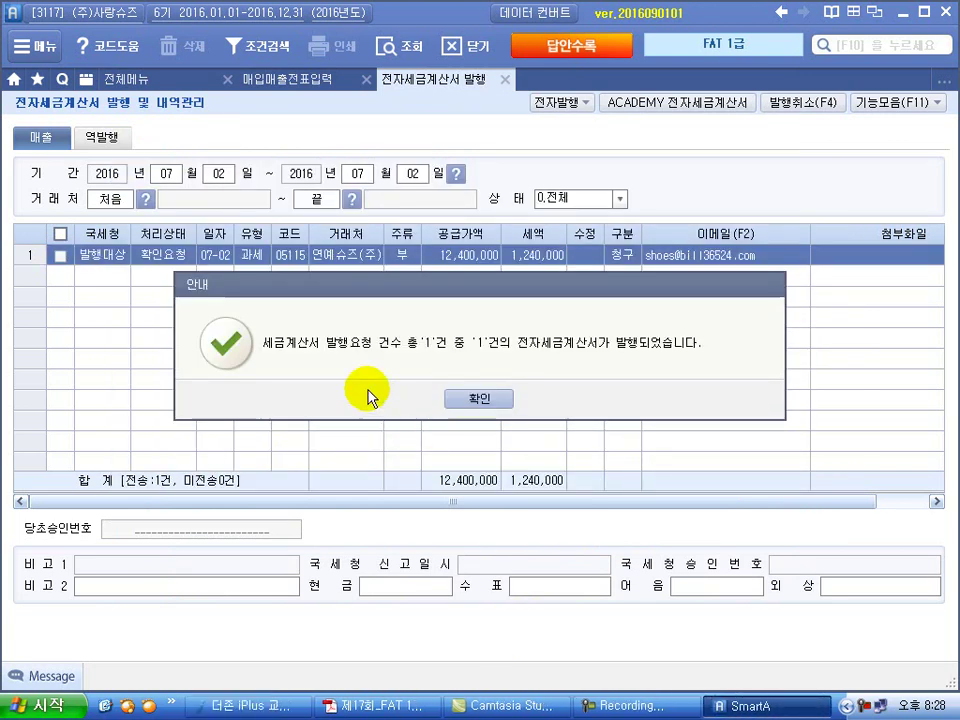
left_click(479, 400)
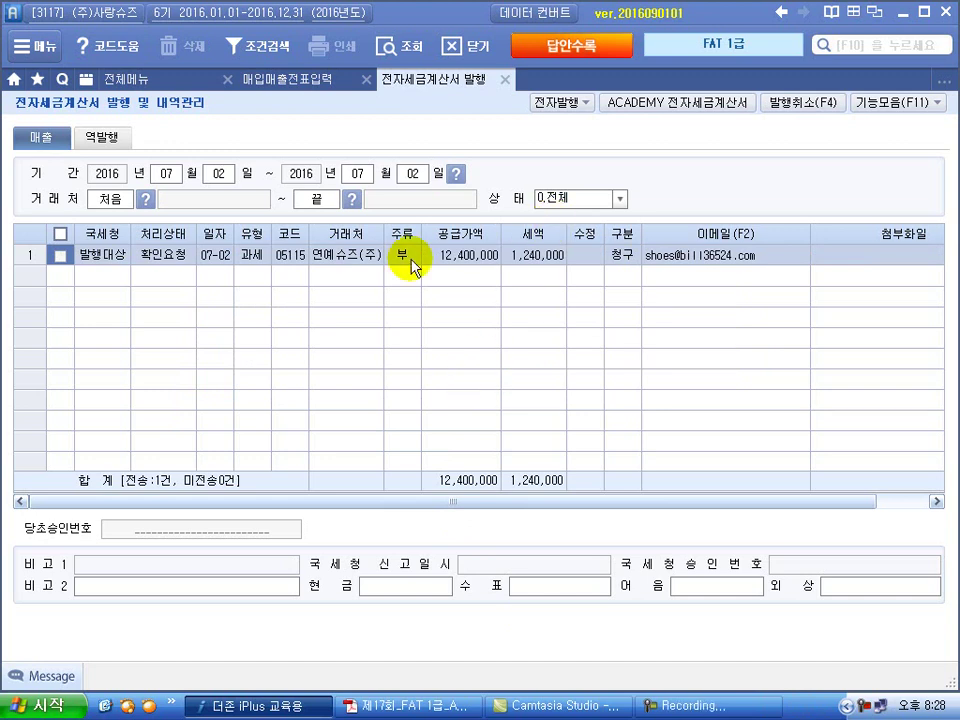
mouse_move(104, 262)
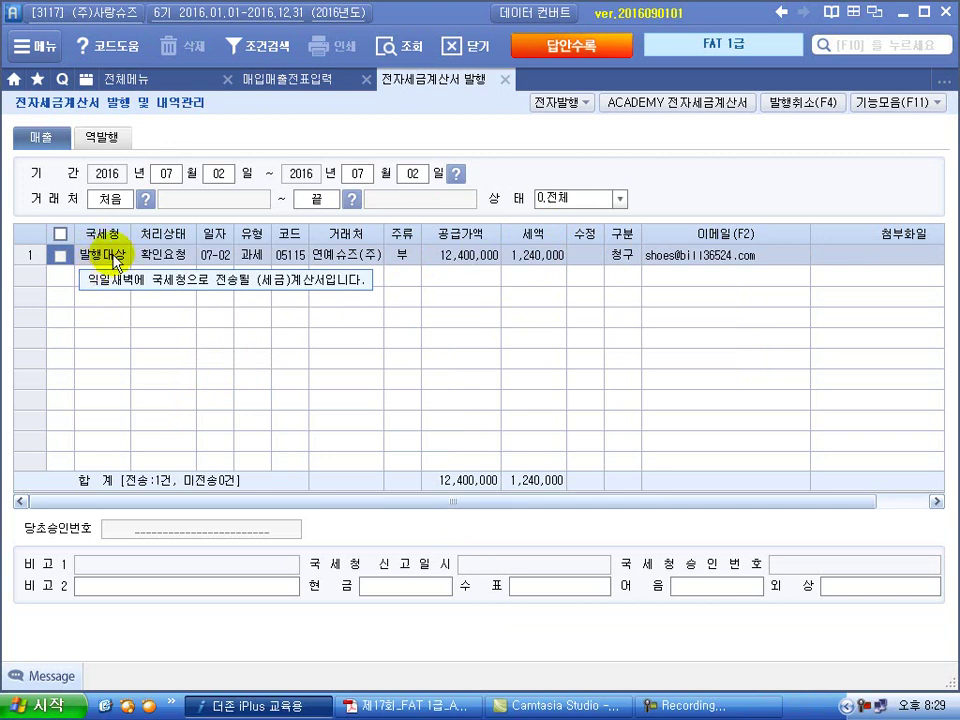
Step: Log in to the ACADEMY 전자세금계산서 site and query the 미전송 sales invoices dated 2016-07-02
left_click(670, 104)
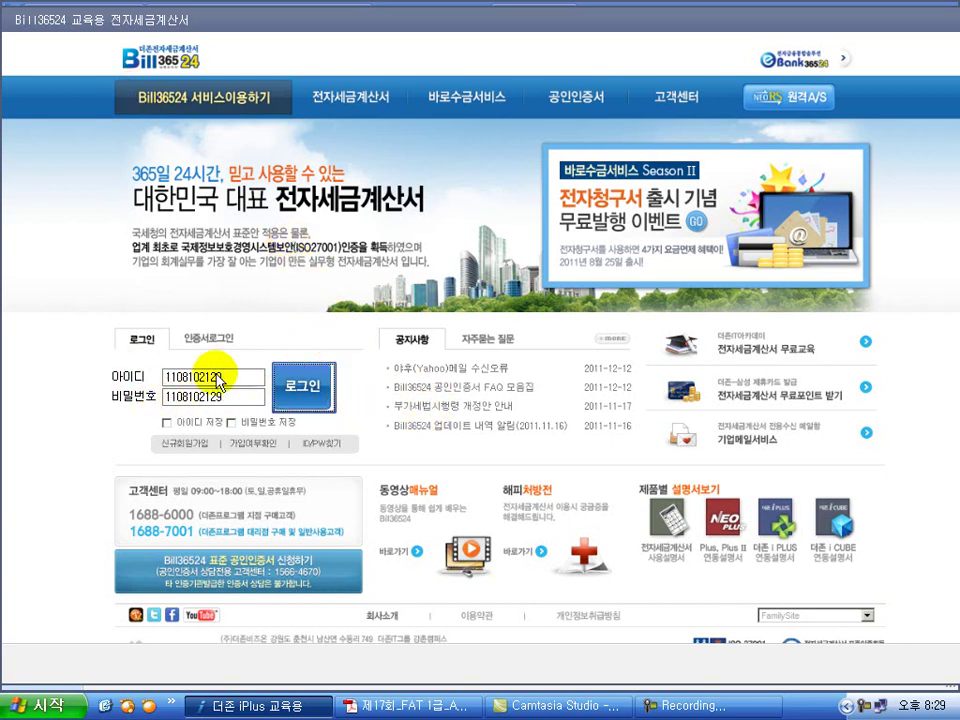
left_click(307, 391)
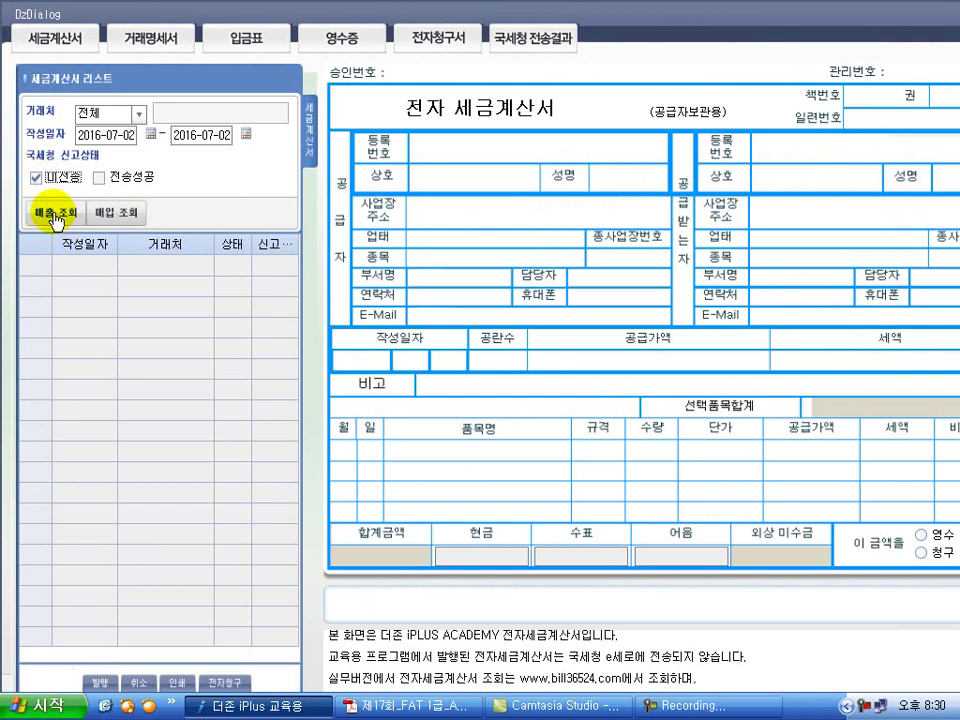
left_click(54, 220)
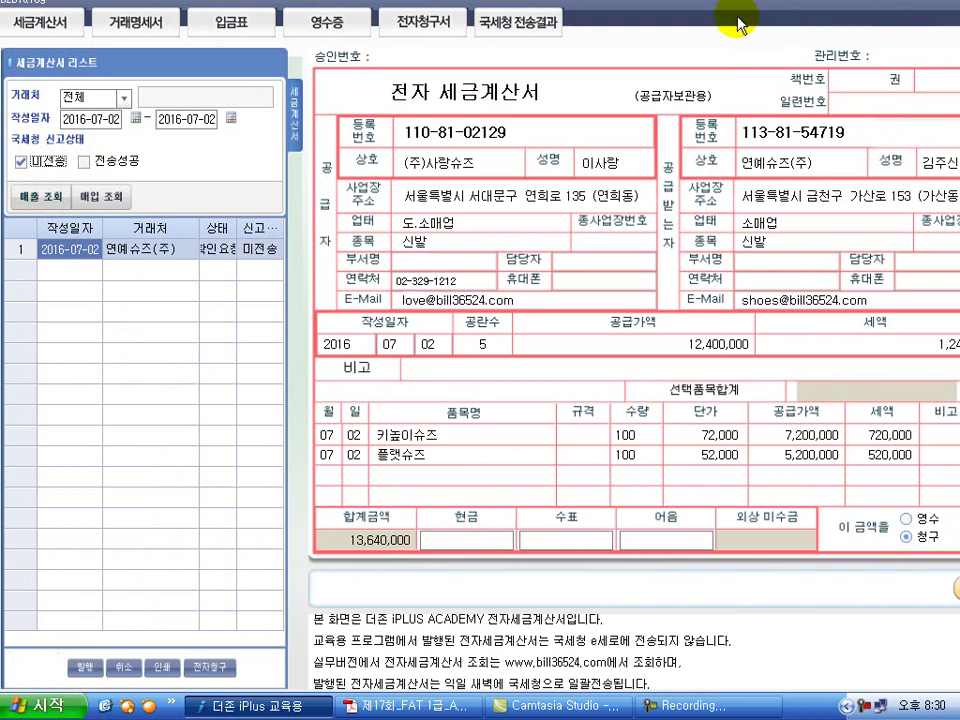
left_click_drag(700, 13, 628, 11)
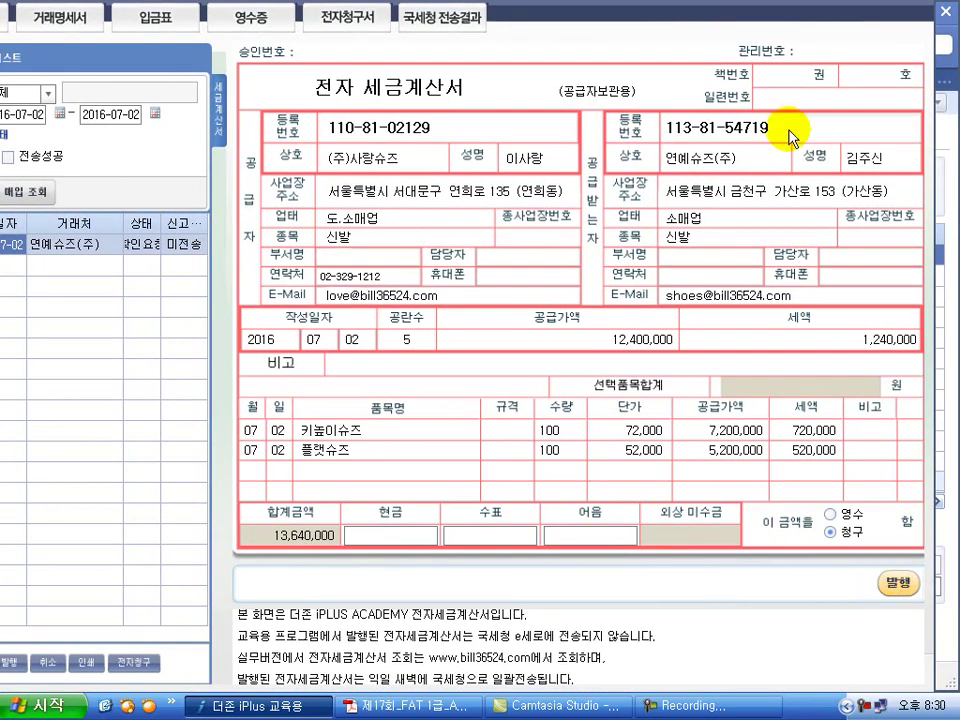
left_click_drag(652, 9, 690, 5)
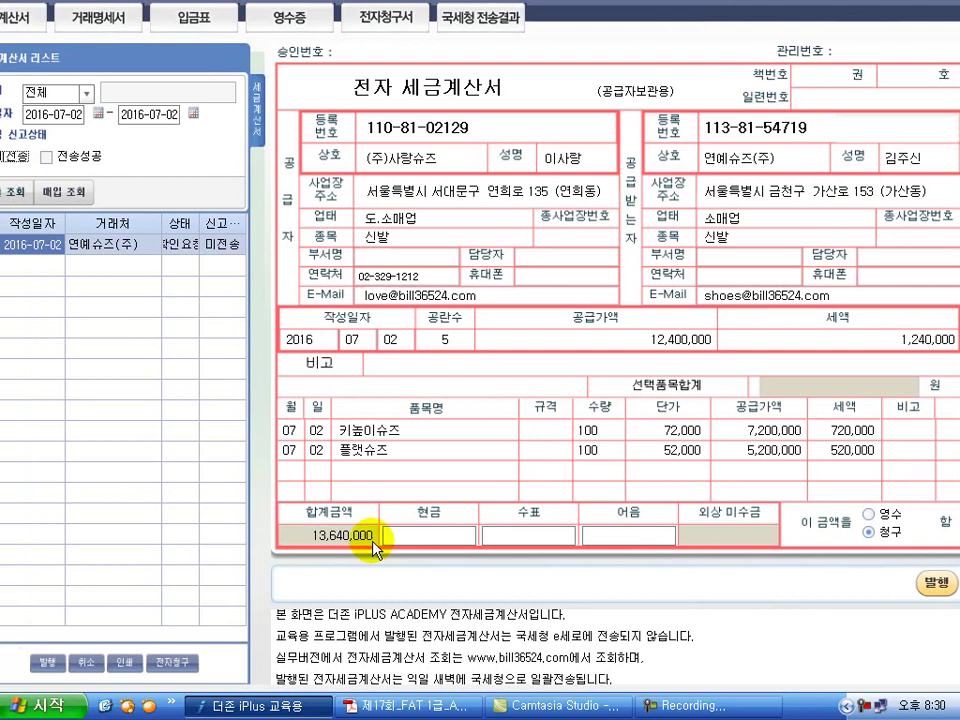
Step: Issue the listed 연예슈즈(주) tax invoice on the ACADEMY site and dismiss the notices
left_click(48, 662)
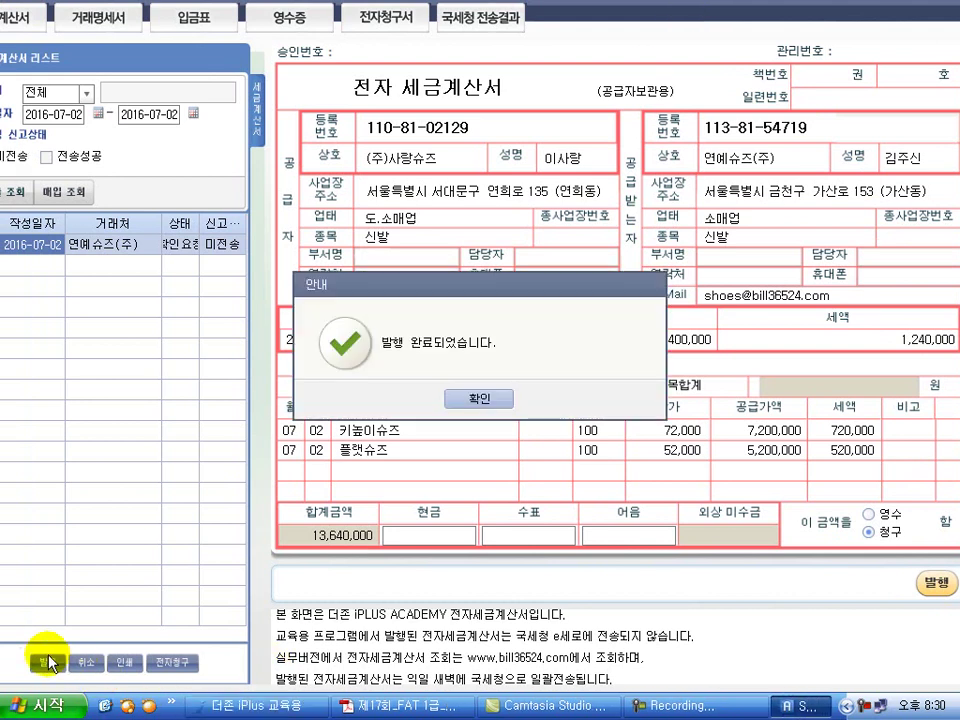
left_click(478, 400)
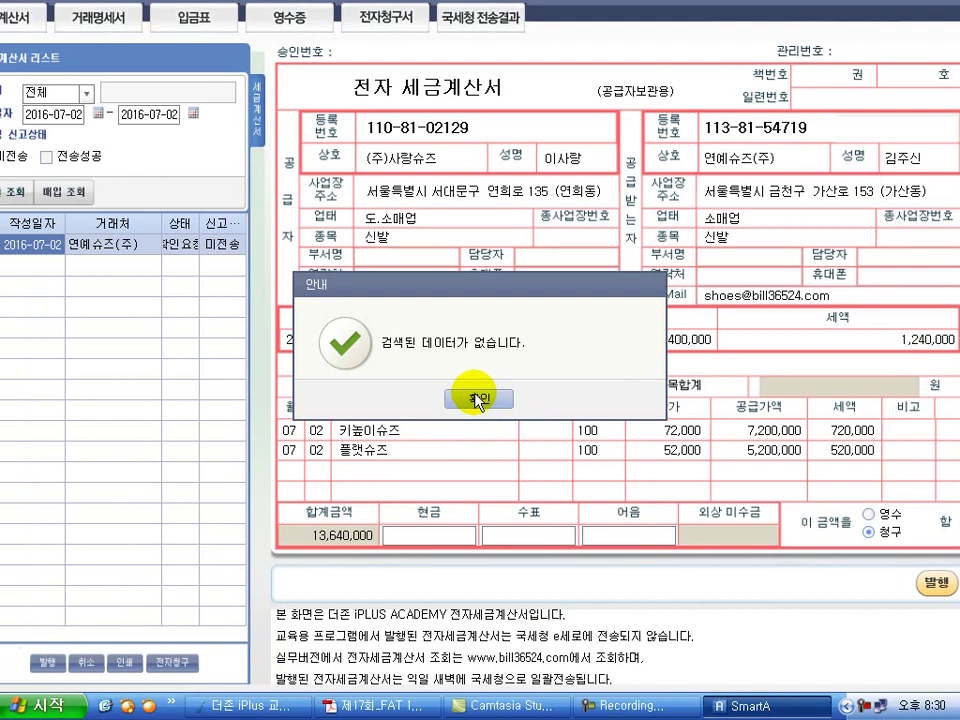
left_click(478, 400)
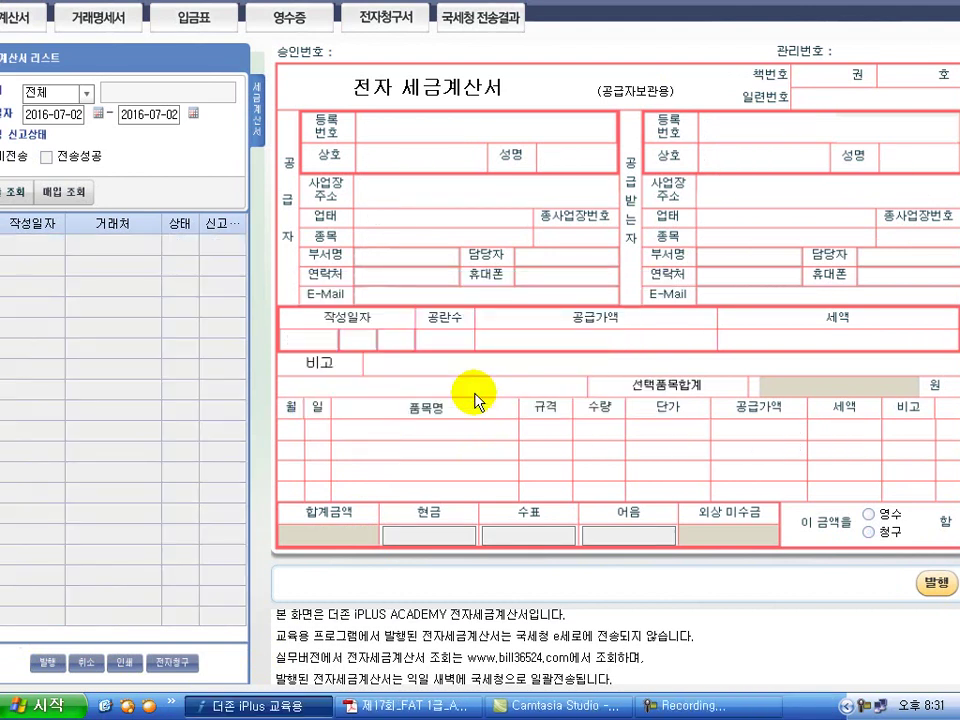
Step: Query the sales invoices with 전송성공 status, then close the ACADEMY invoice window
left_click_drag(602, 4, 642, 5)
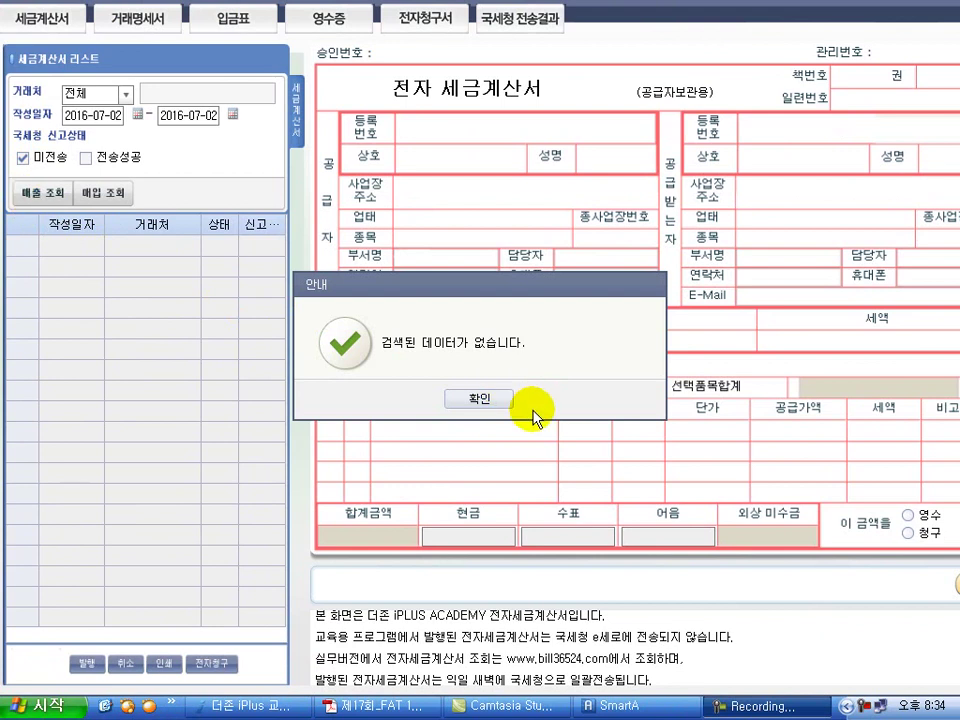
left_click(479, 398)
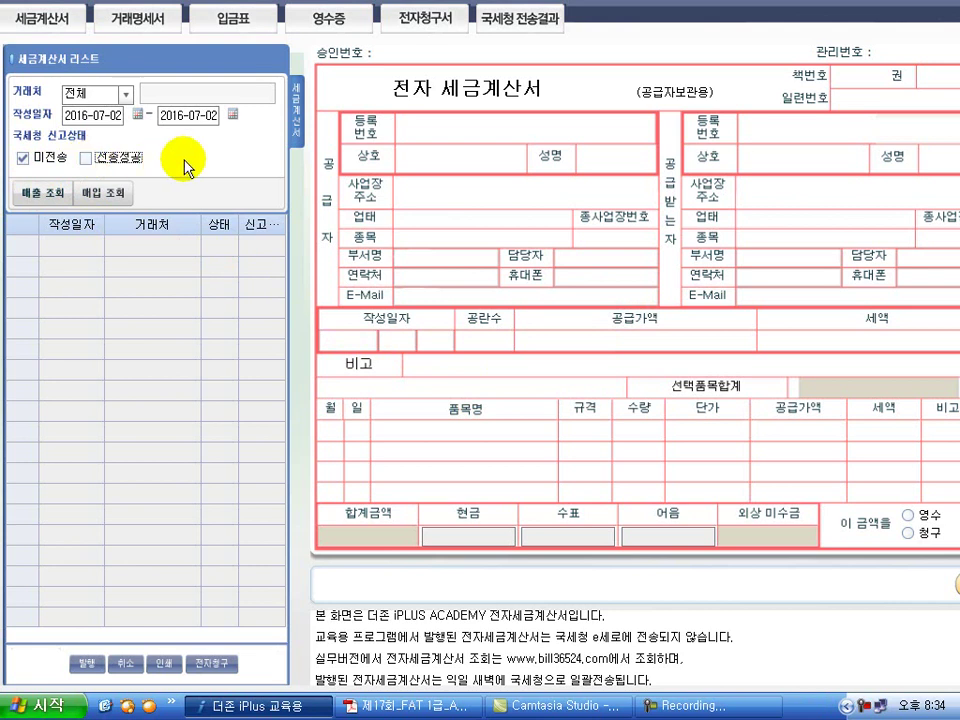
left_click(49, 197)
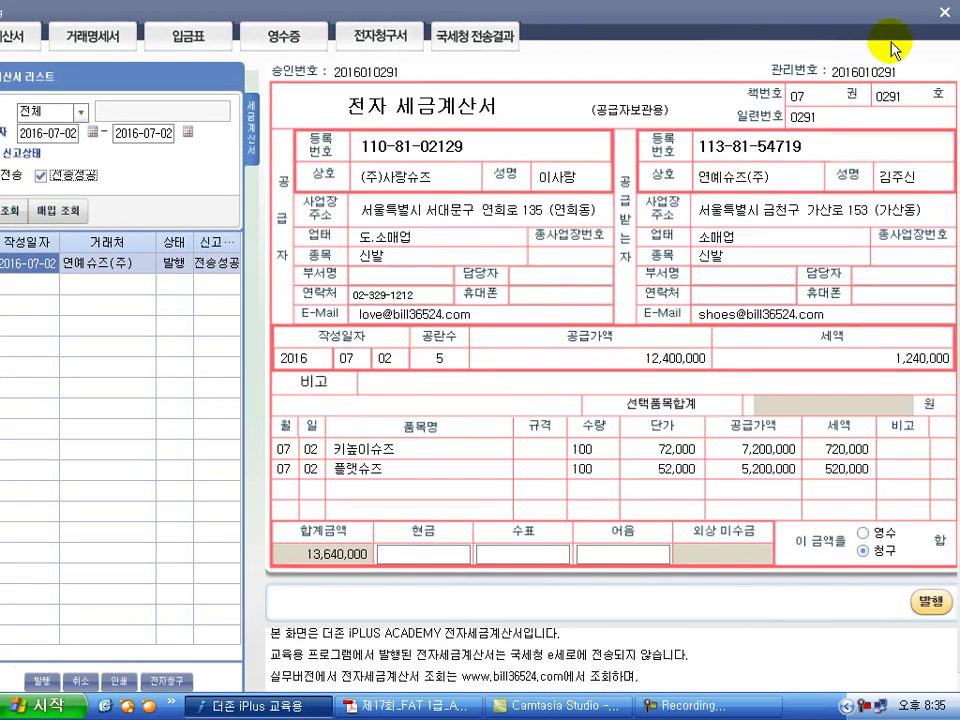
left_click(945, 14)
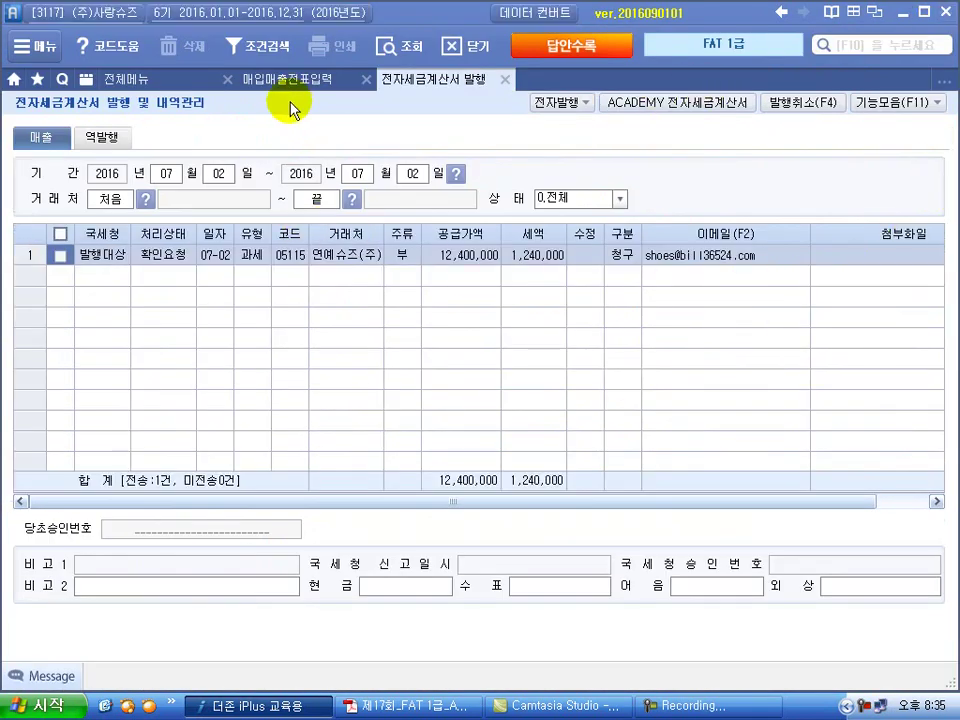
Step: Close 전자세금계산서 발행 and reload the July 2 entries in 매입매출전표입력 to check the 전자세금 field
left_click(508, 81)
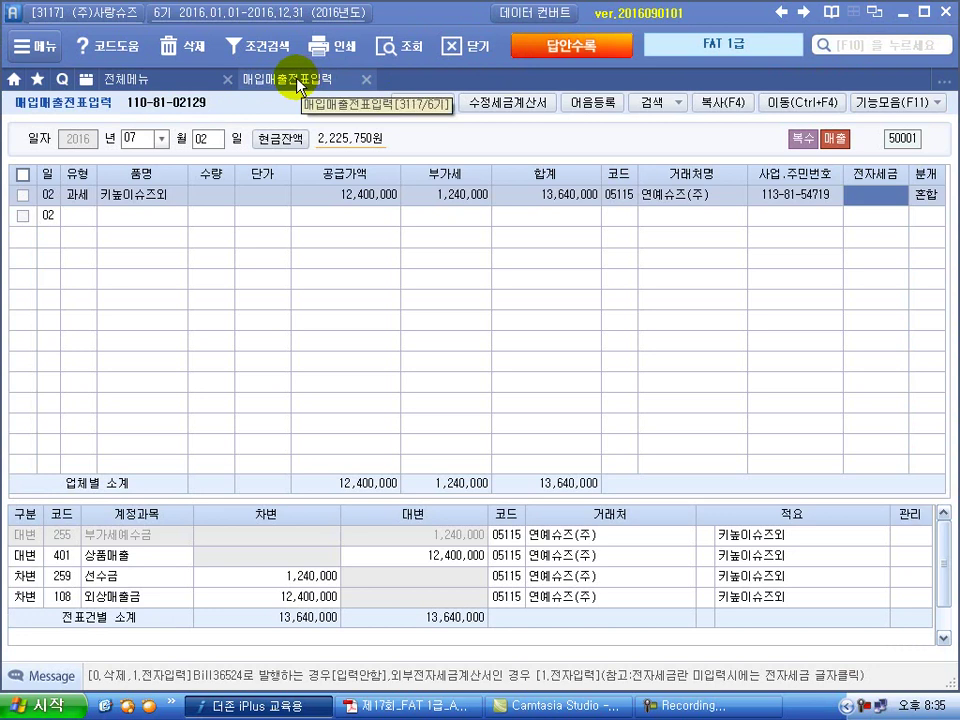
left_click(850, 193)
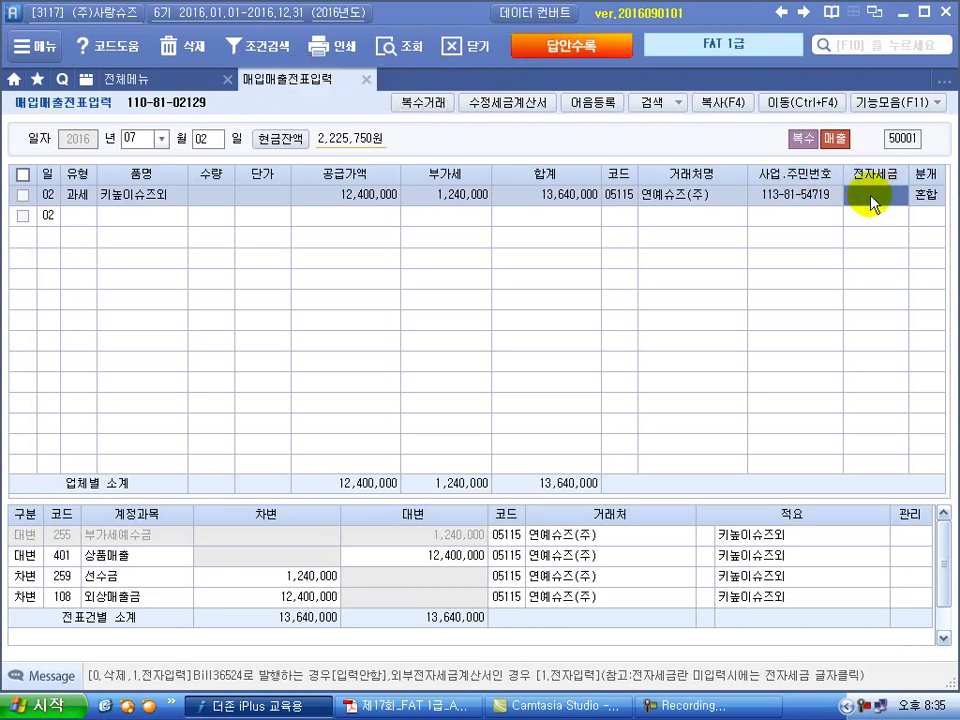
left_click(130, 138)
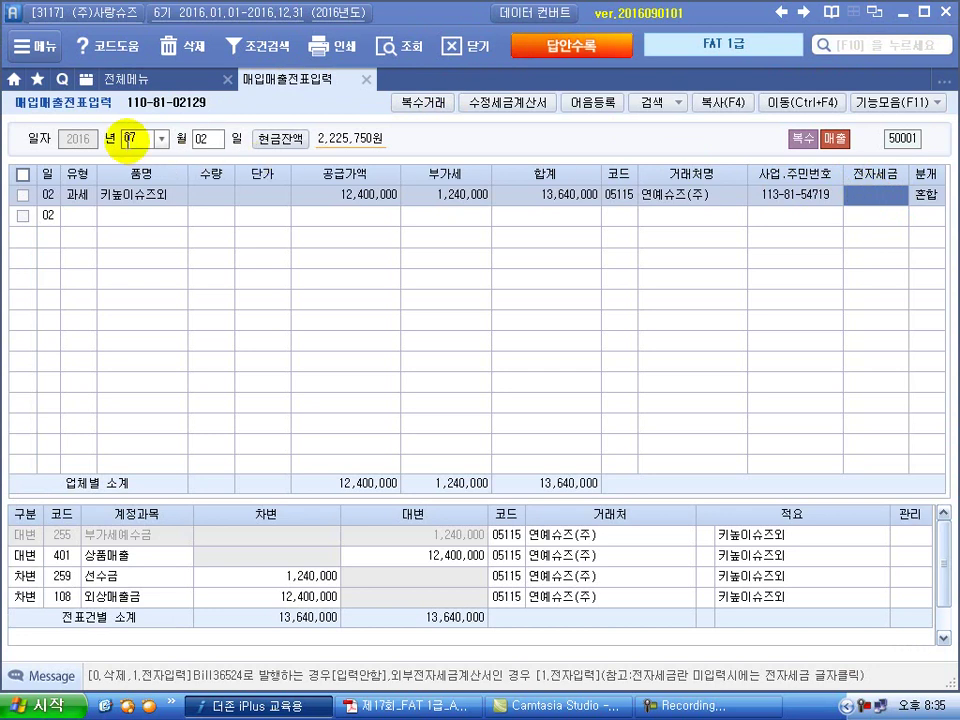
type("0")
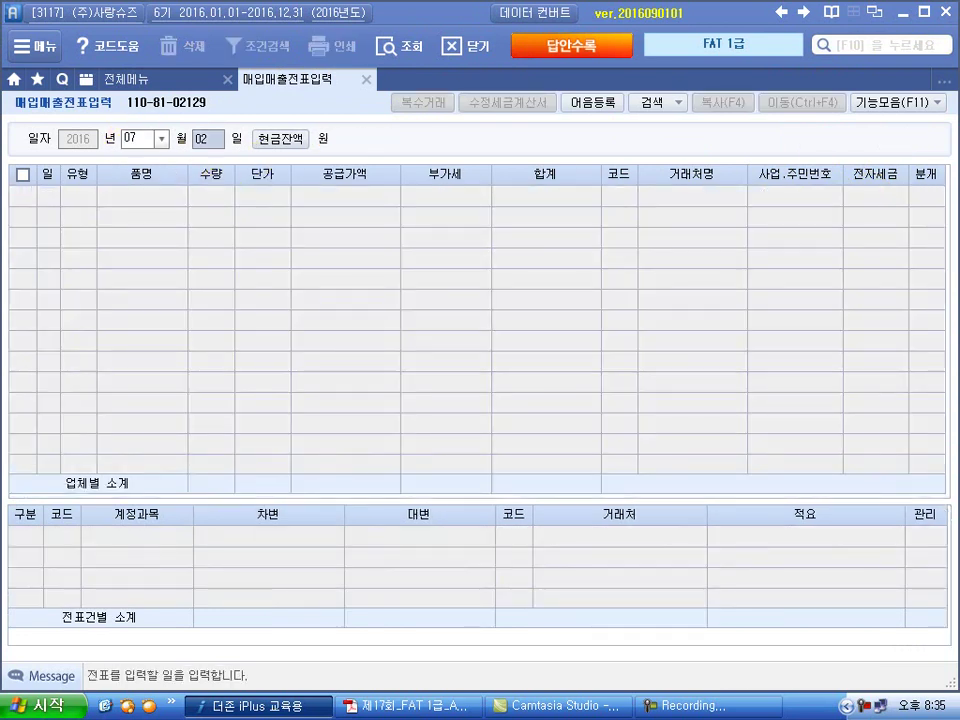
key("Return")
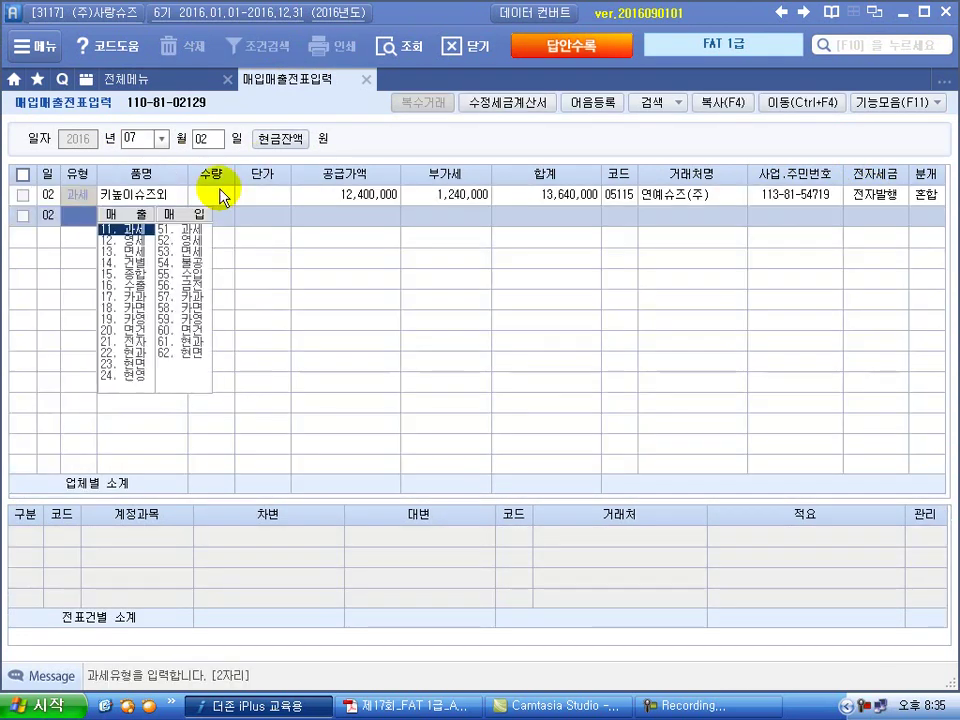
left_click(876, 196)
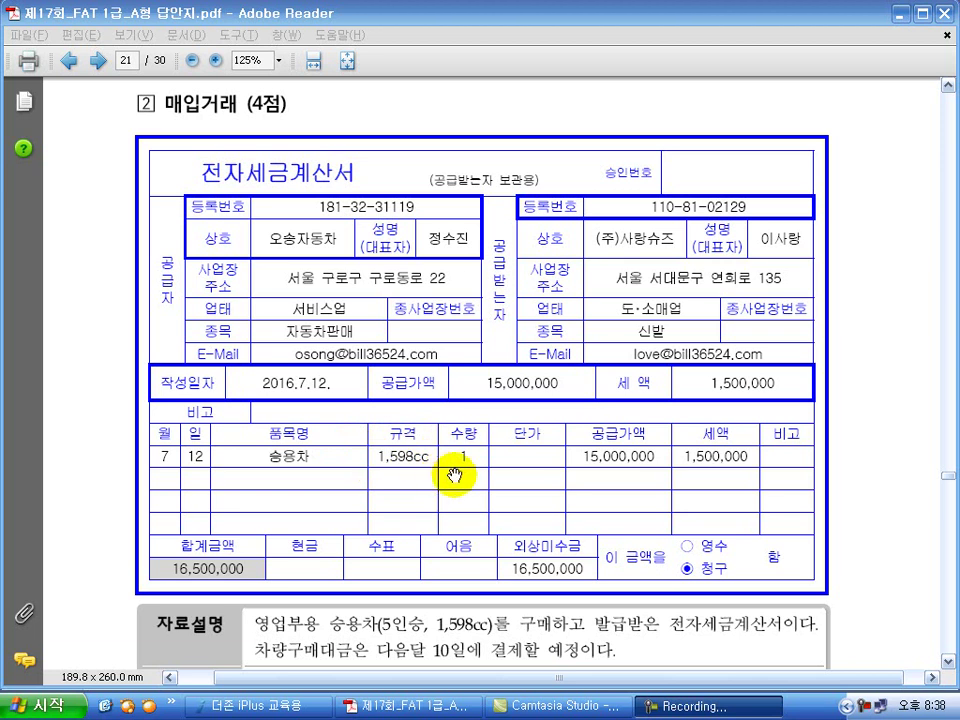
Step: In the exam answer PDF, review the July 12 passenger car purchase problem and its voucher and 고정자산등록 solution
scroll(430, 490, "down", 3)
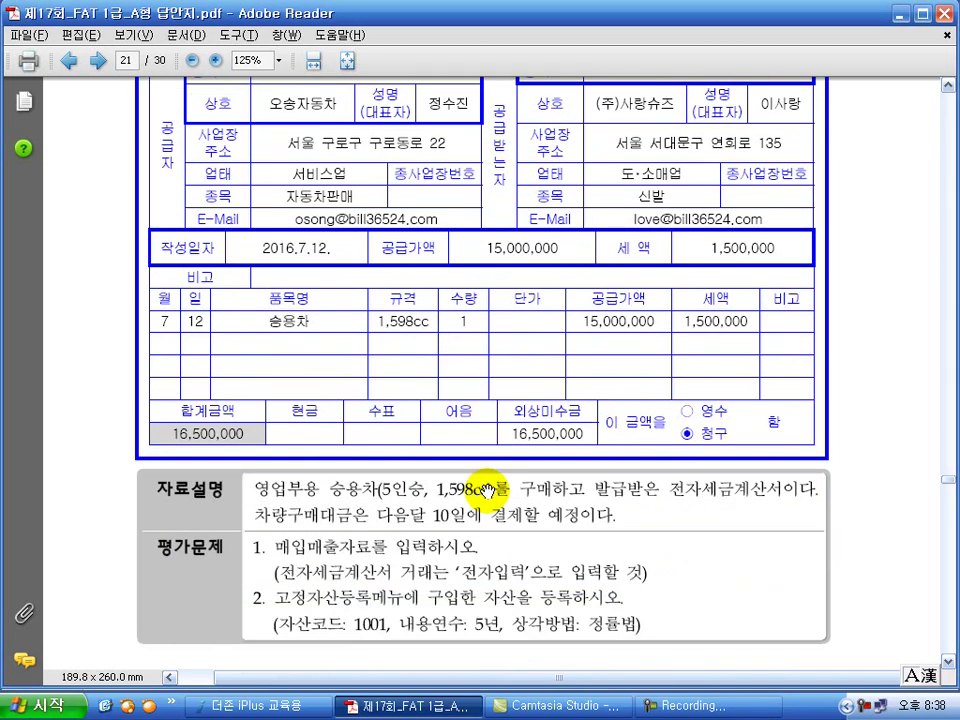
scroll(487, 490, "down", 1)
scroll(487, 492, "up", 1)
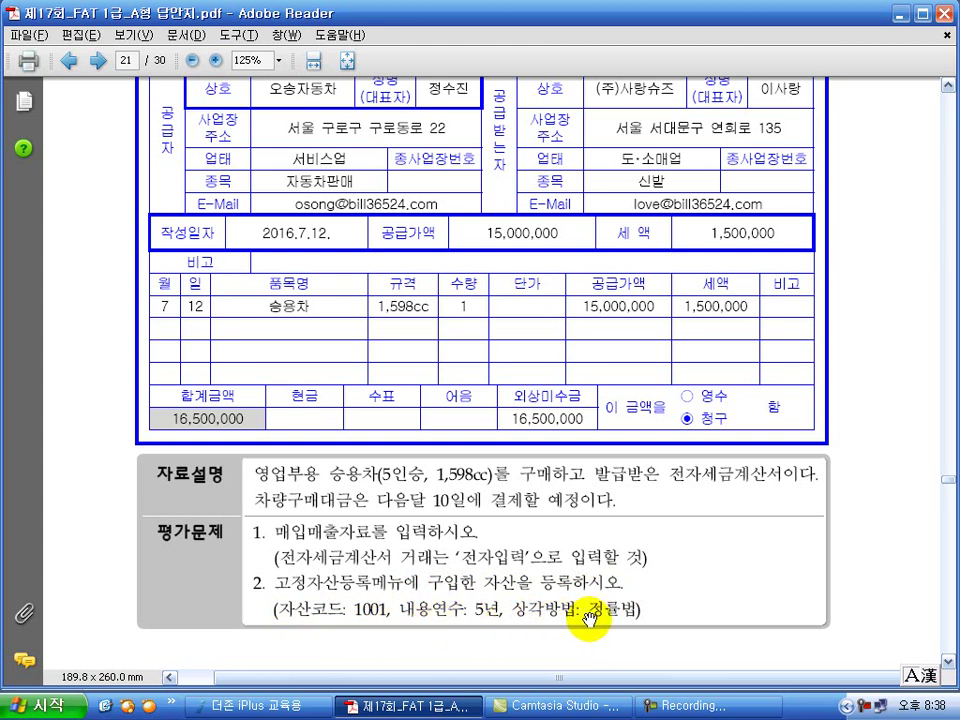
scroll(618, 610, "down", 3)
scroll(586, 577, "down", 5)
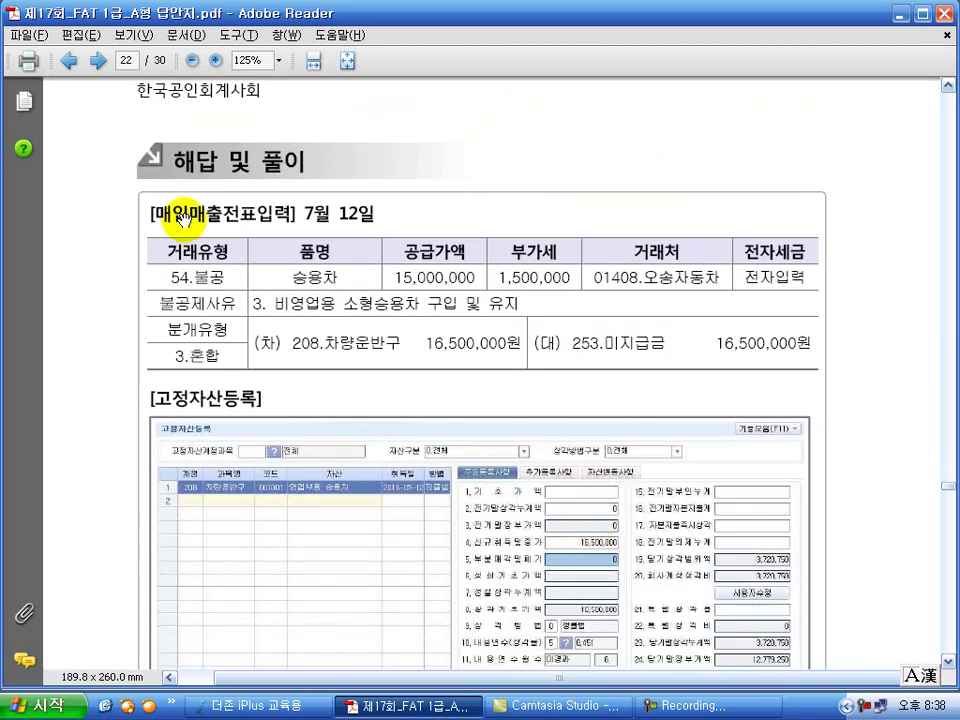
scroll(325, 258, "down", 1)
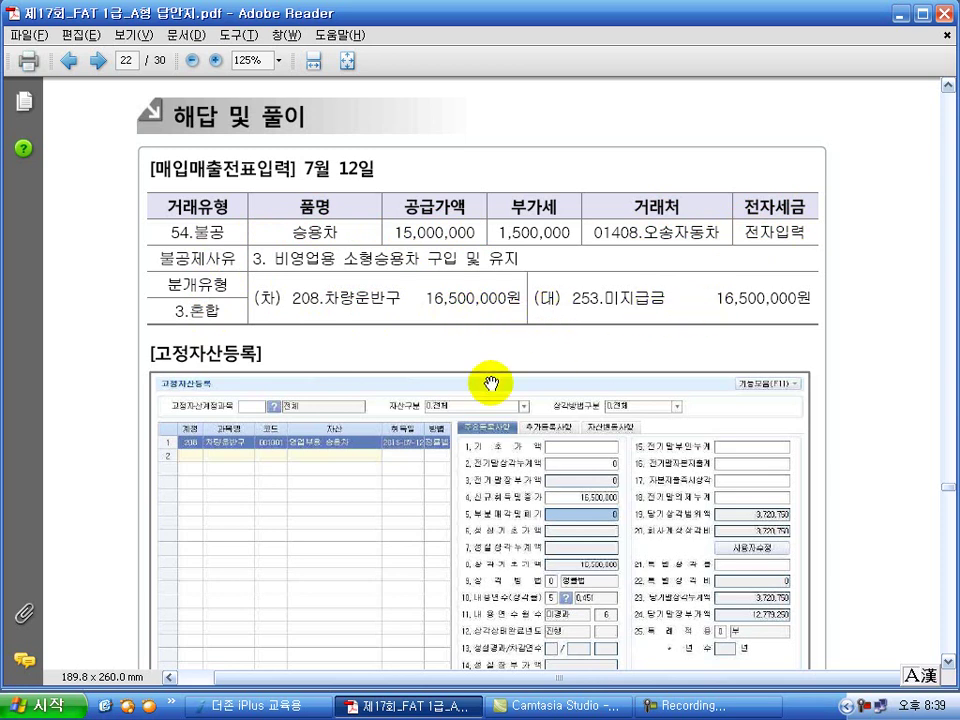
scroll(492, 386, "down", 3)
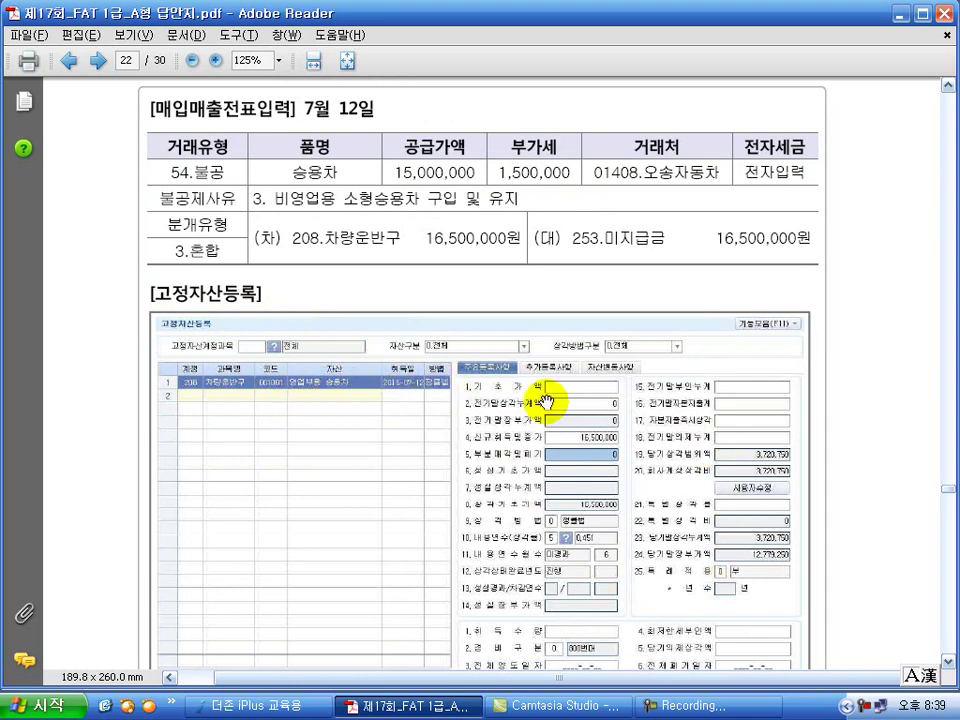
scroll(619, 557, "down", 1)
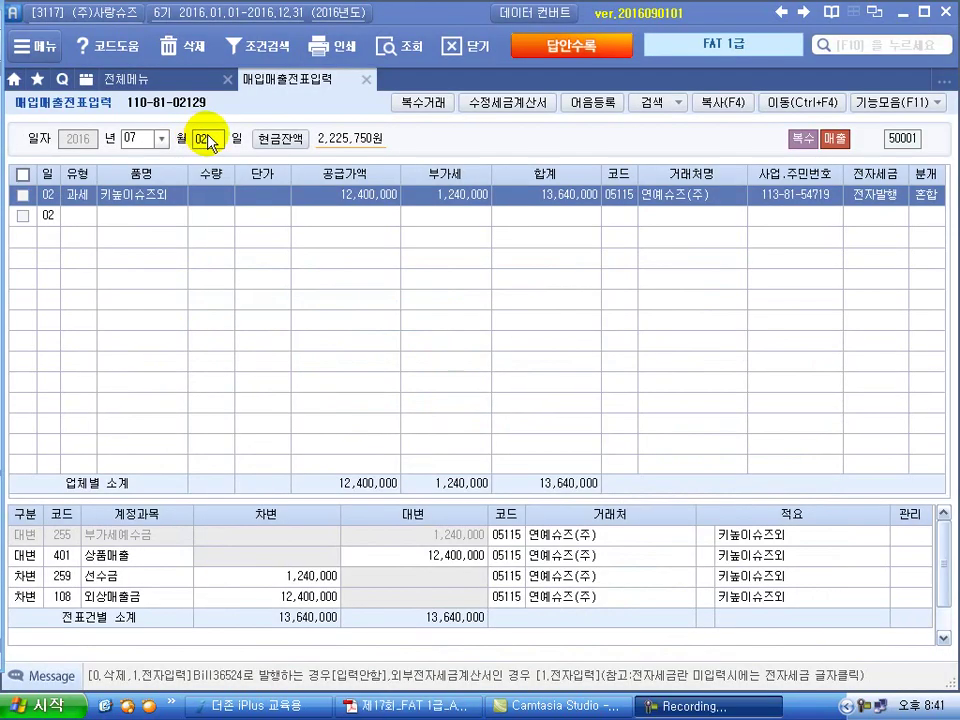
Step: For July 12, start a 54.불공 purchase entry with the non-deduction reason 3. 비영업용 소형승용차 구입 및 유지
left_click(205, 140)
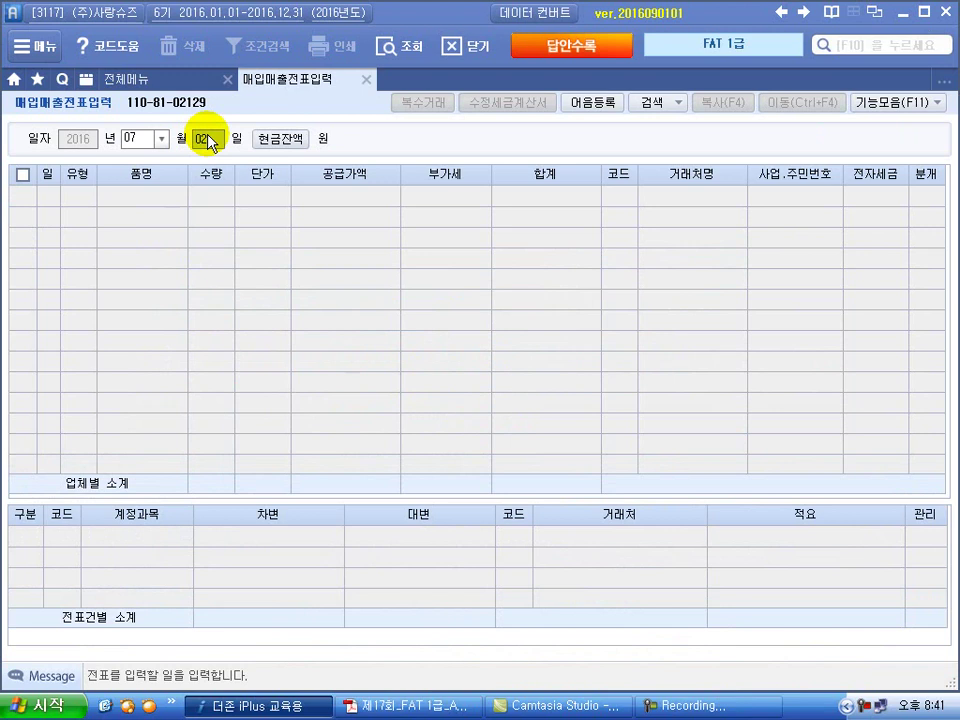
type("12")
key("Return")
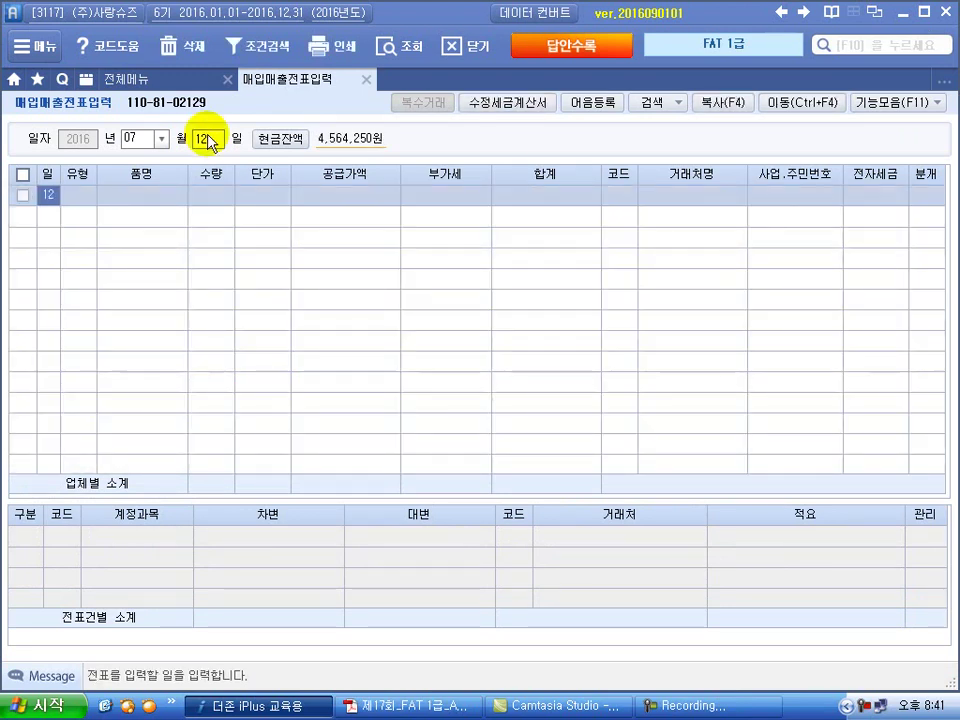
key("Return")
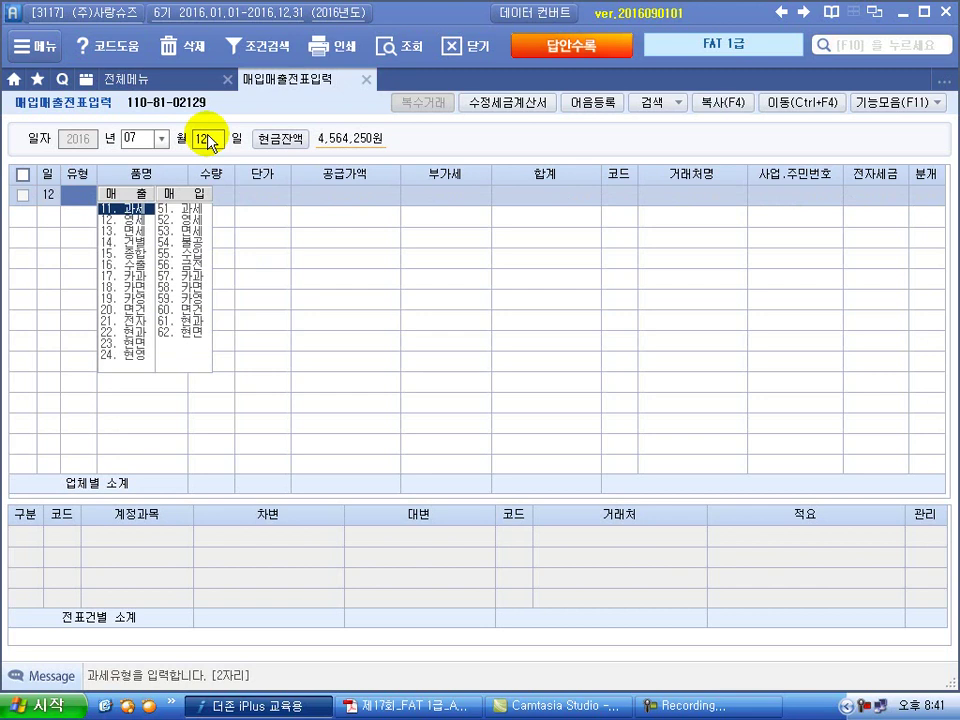
type("54")
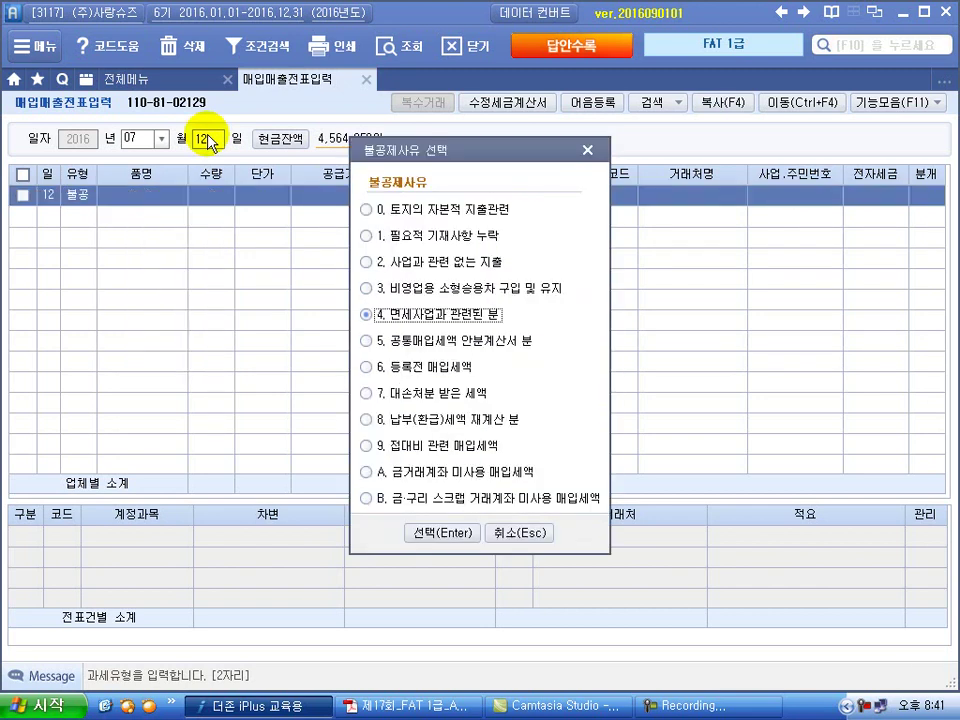
left_click(440, 296)
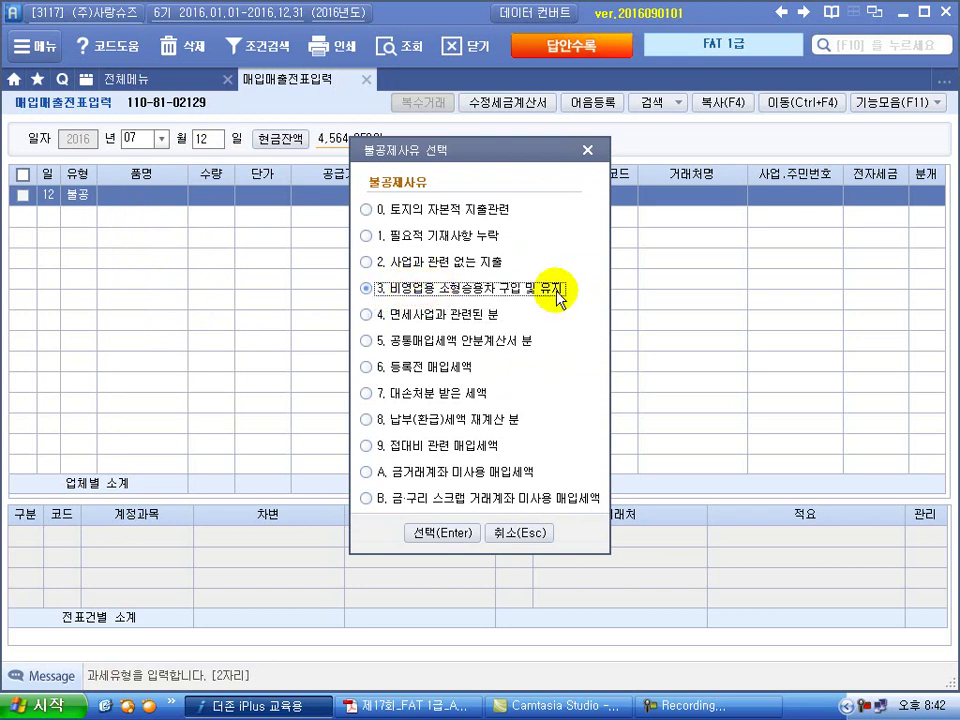
left_click(443, 533)
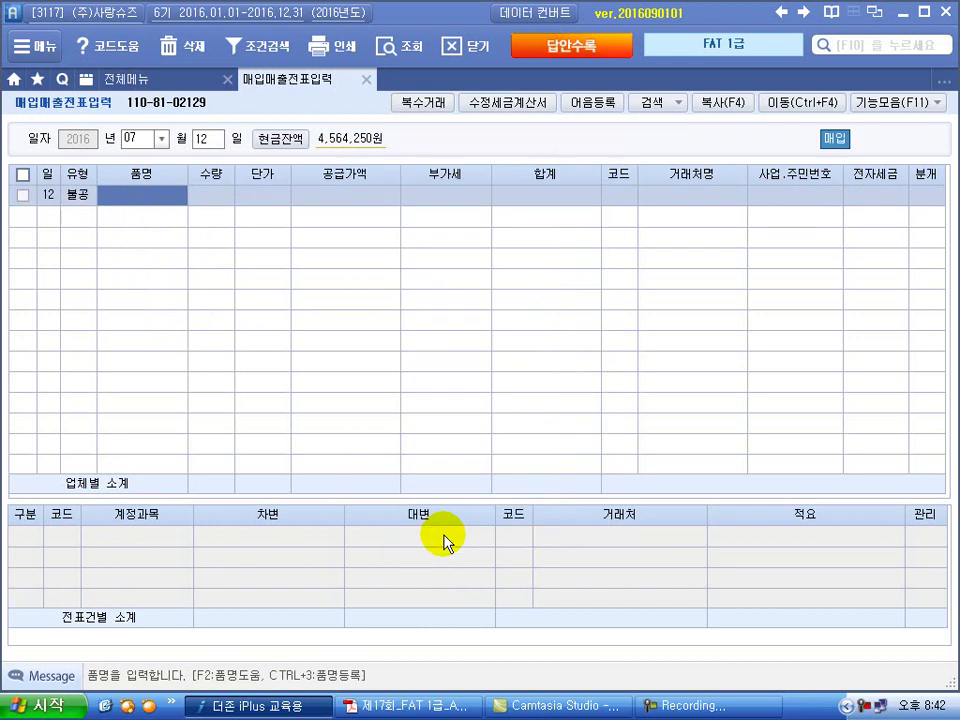
Step: Enter 승용차 as the item with a supply value of 15,000,000, leaving quantity and unit price blank
type("승용차")
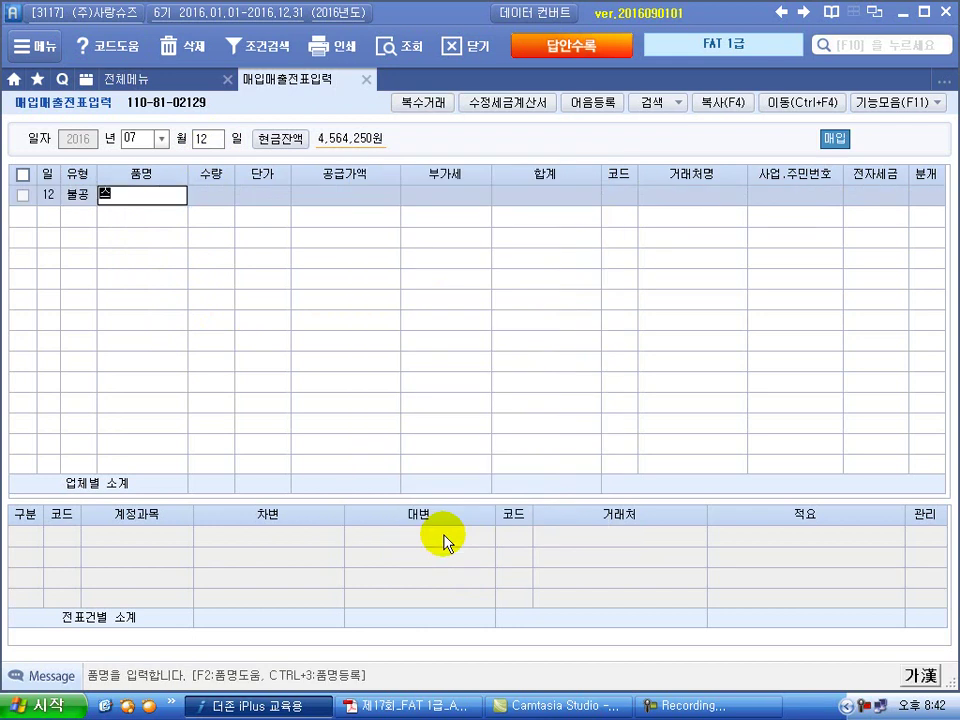
key("Return")
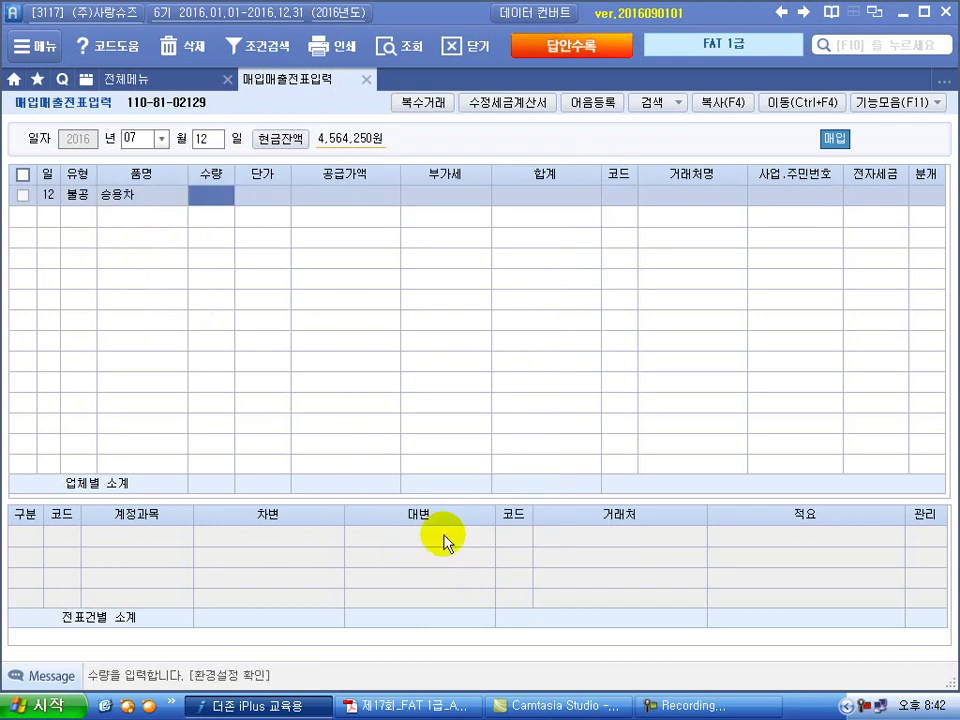
key("Return")
key("Return")
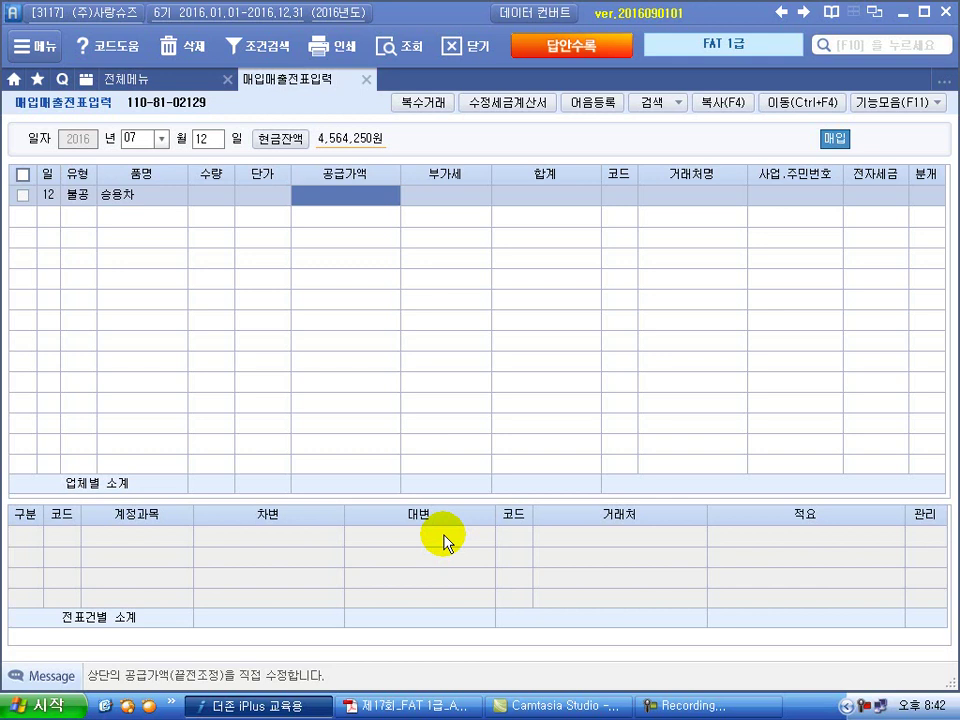
type("15,000,000")
key("Return")
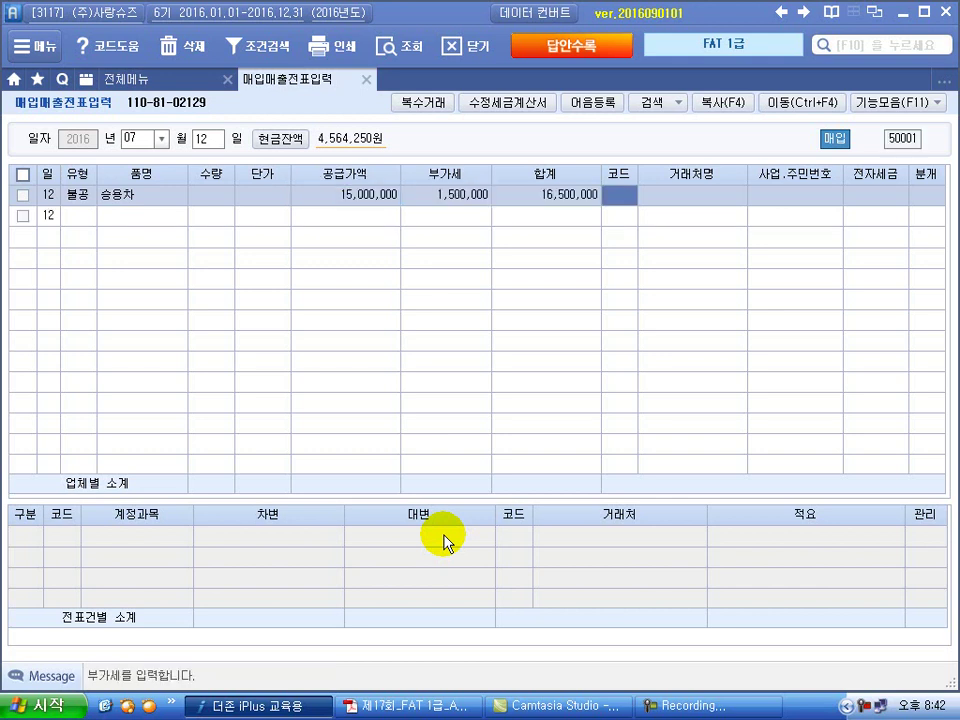
Step: Assign 오승자동차 as the supplier and mark the electronic tax invoice as 전자입력
key("Return")
type("00000")
key("Return")
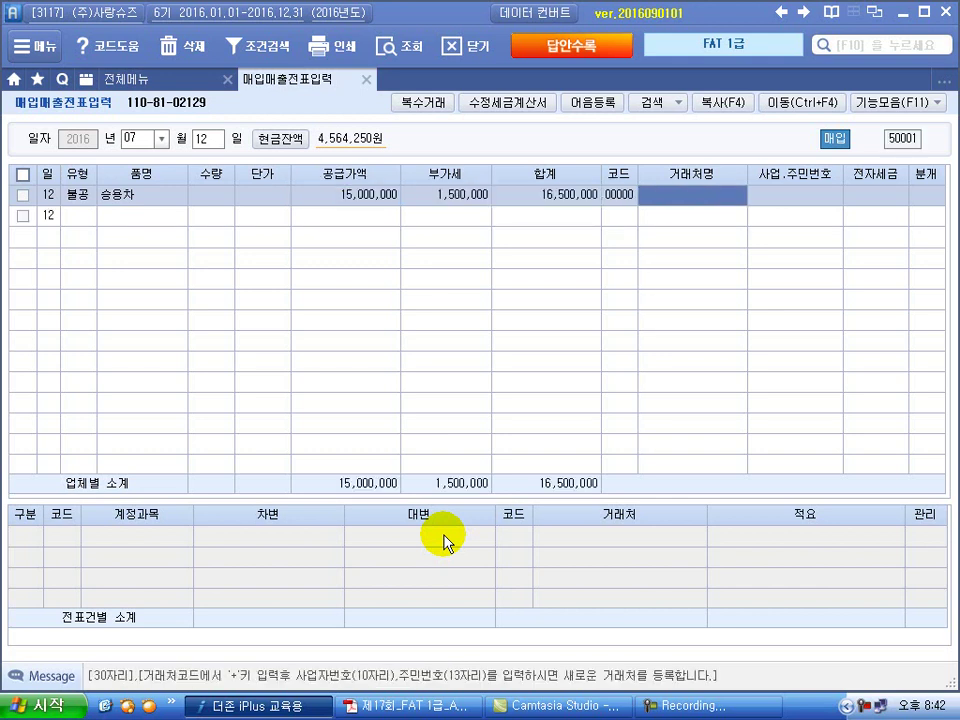
type("오스")
key("Return")
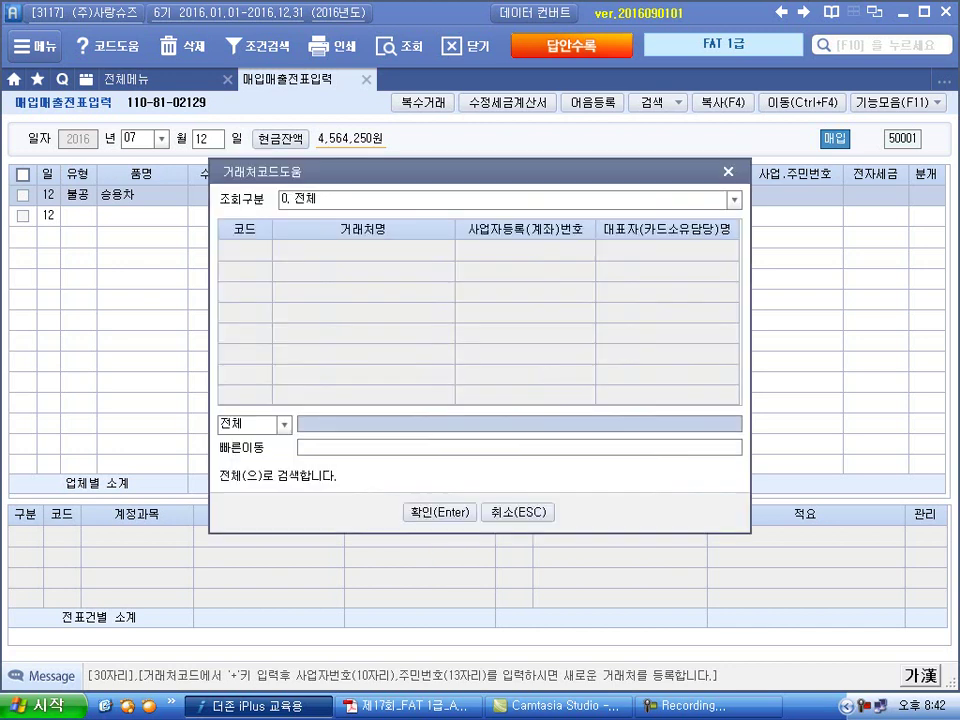
key("Return")
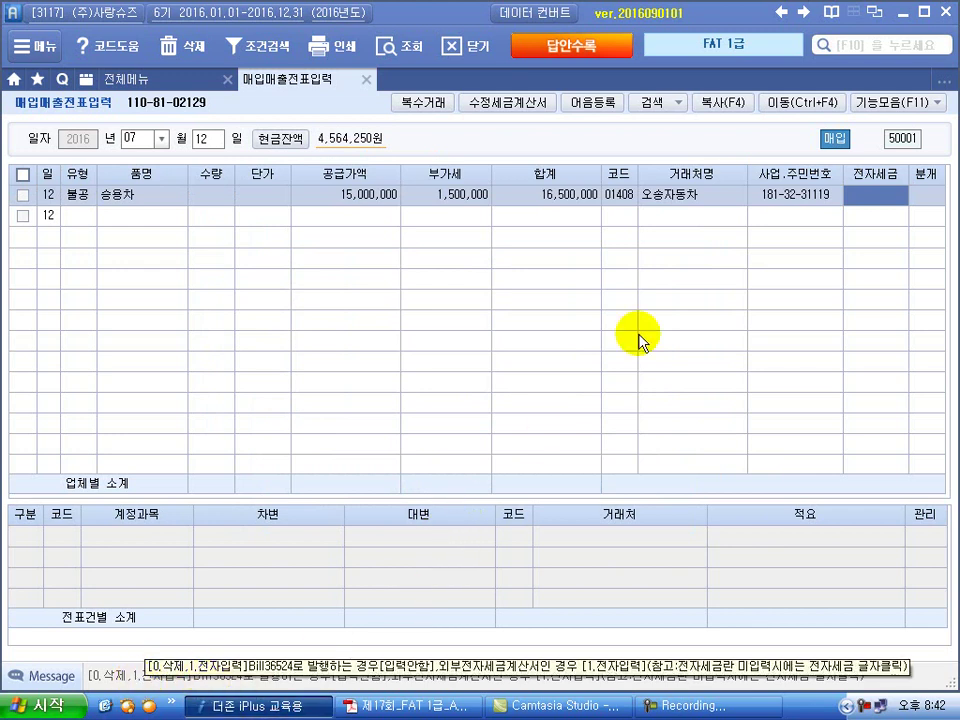
type("1")
key("Return")
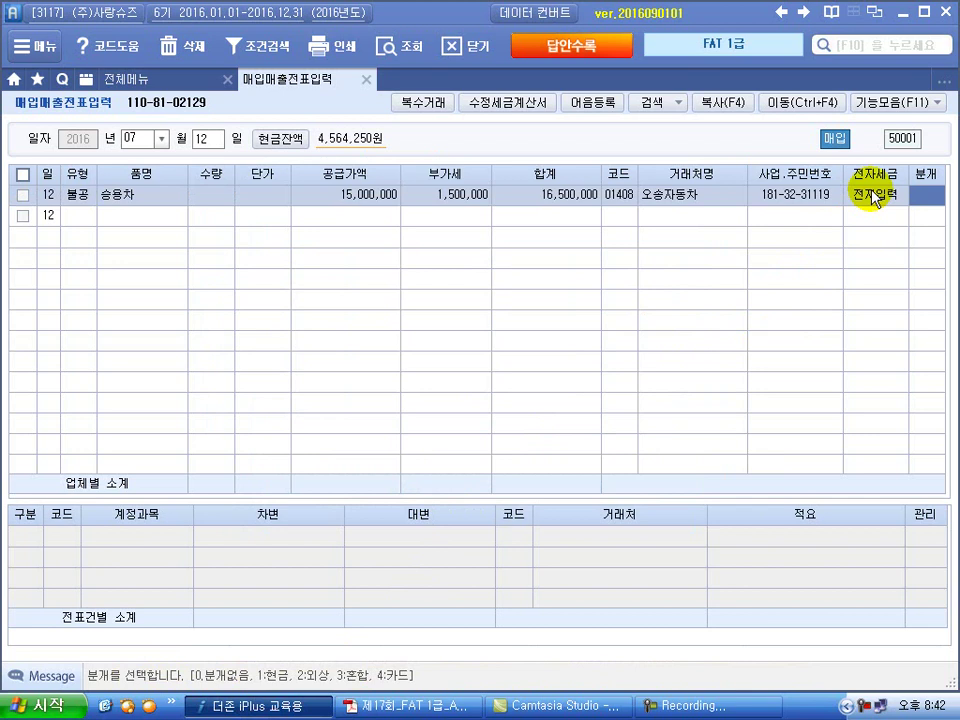
Step: Set the journal type to 혼합 and change the debit line's account to 208 차량운반구
type("3")
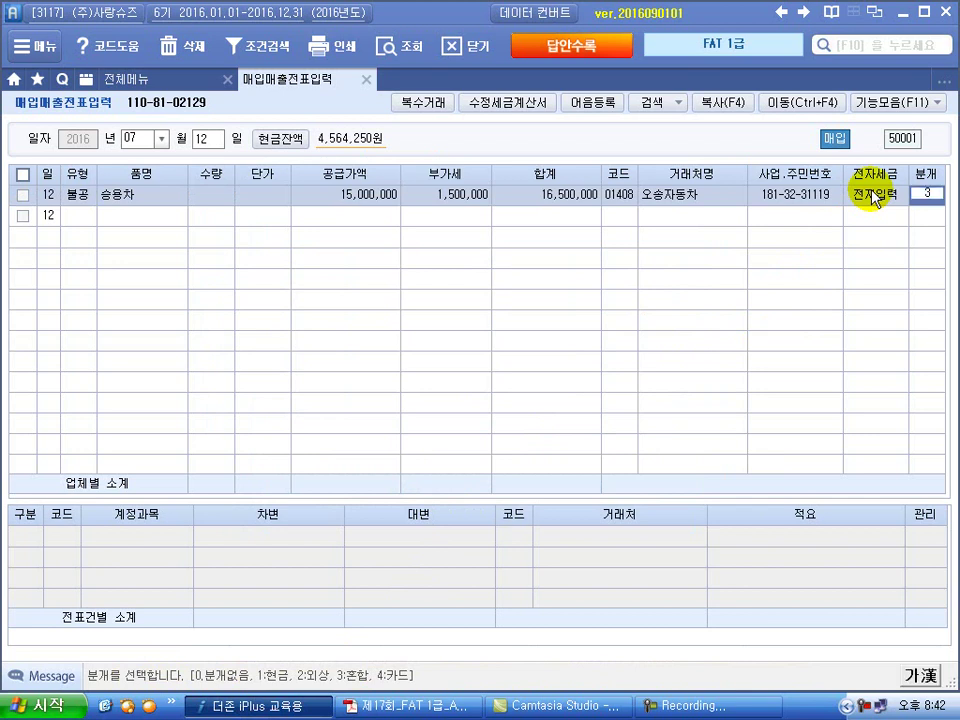
key("Return")
key("Return")
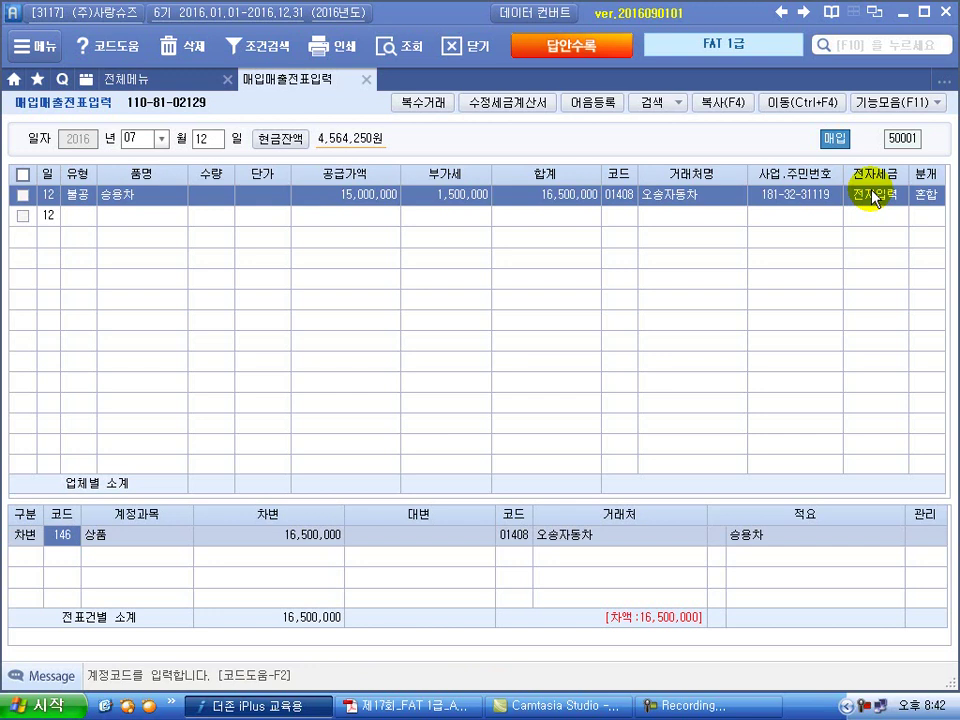
type("차량")
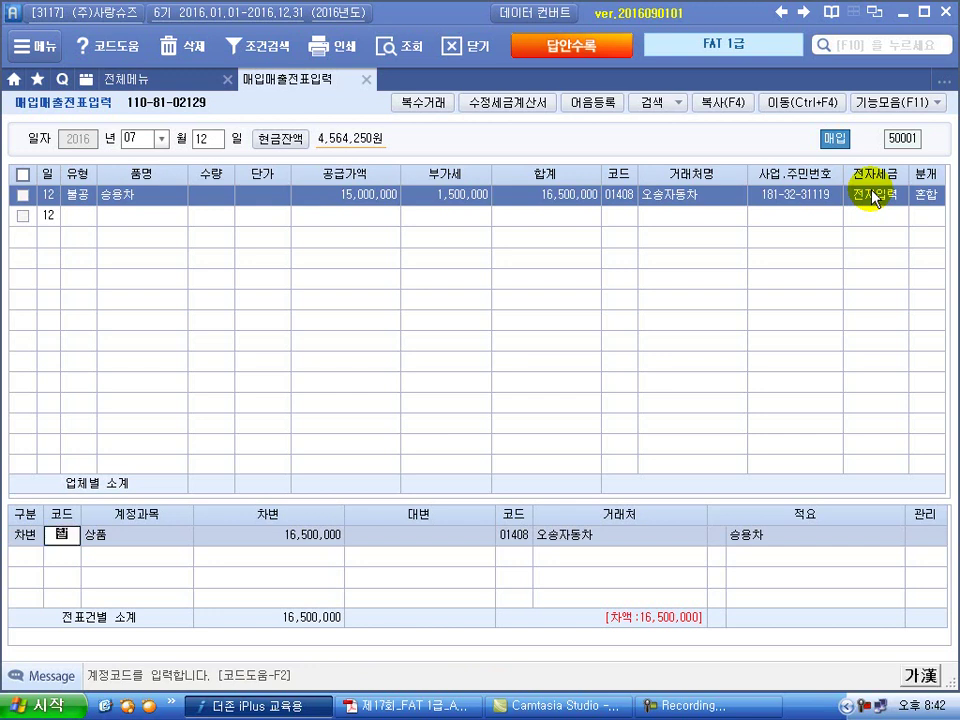
key("Return")
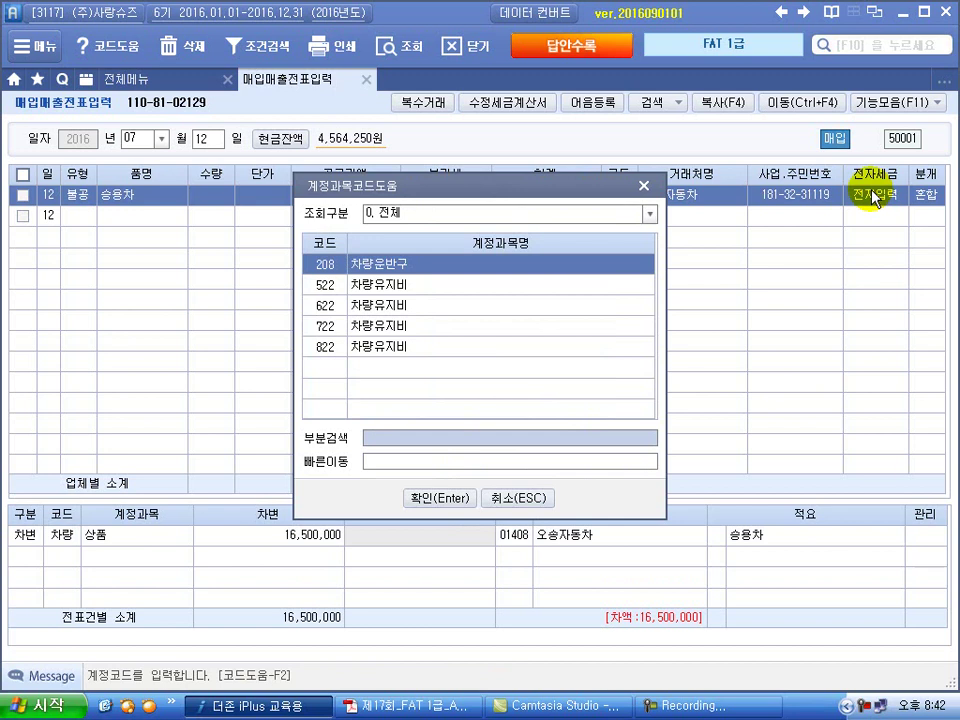
key("Return")
key("Return")
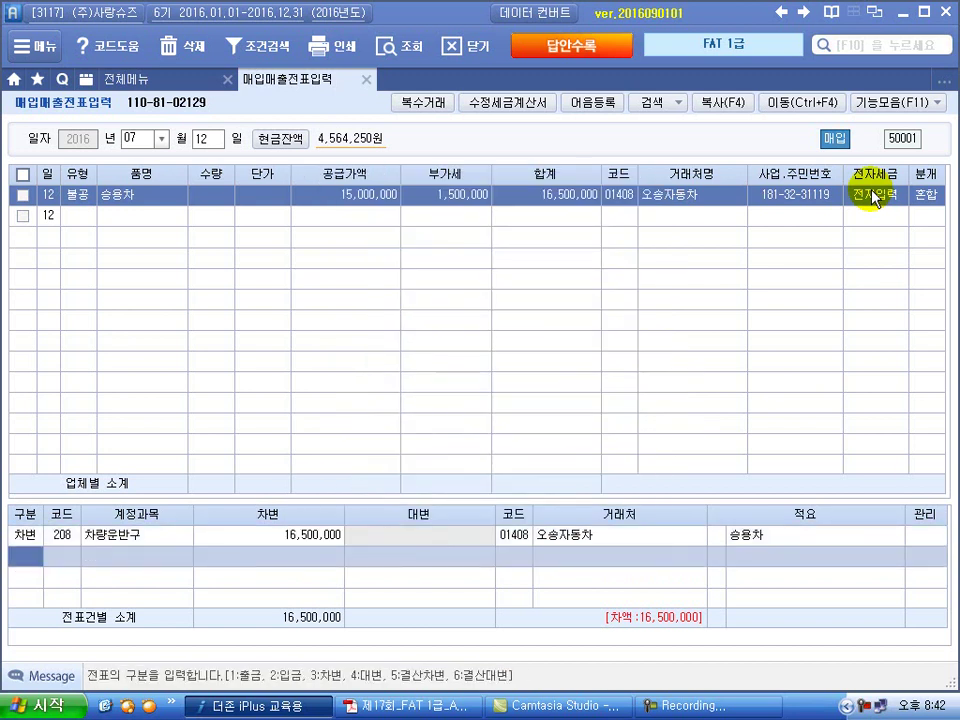
Step: Add a credit line for 253 미지급금 of 16,500,000 and complete the voucher
type("4")
key("Return")
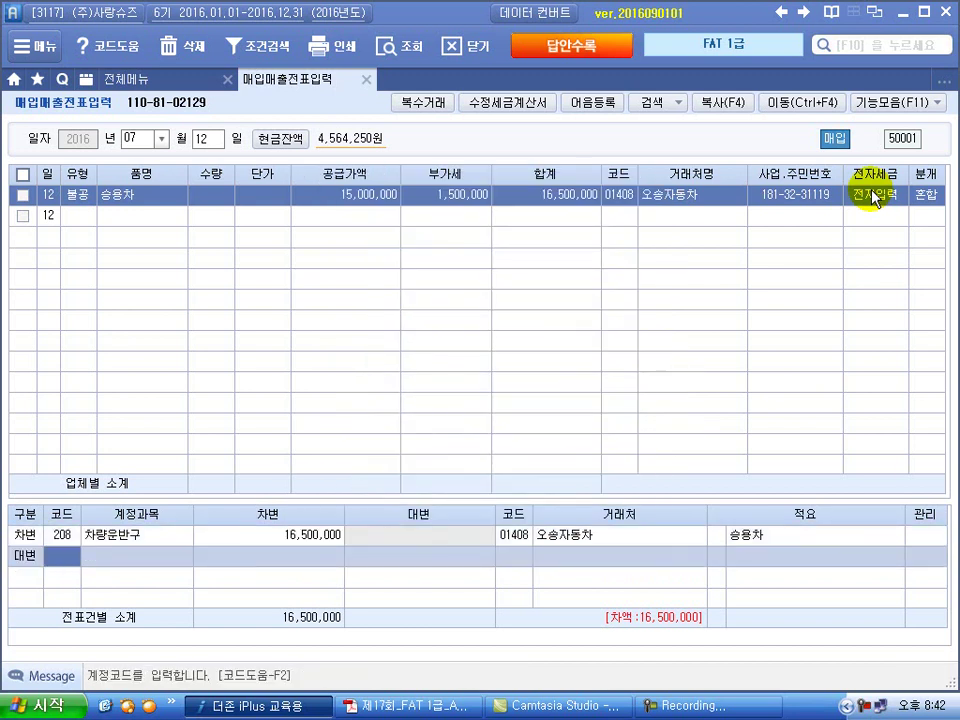
type("미지")
key("Return")
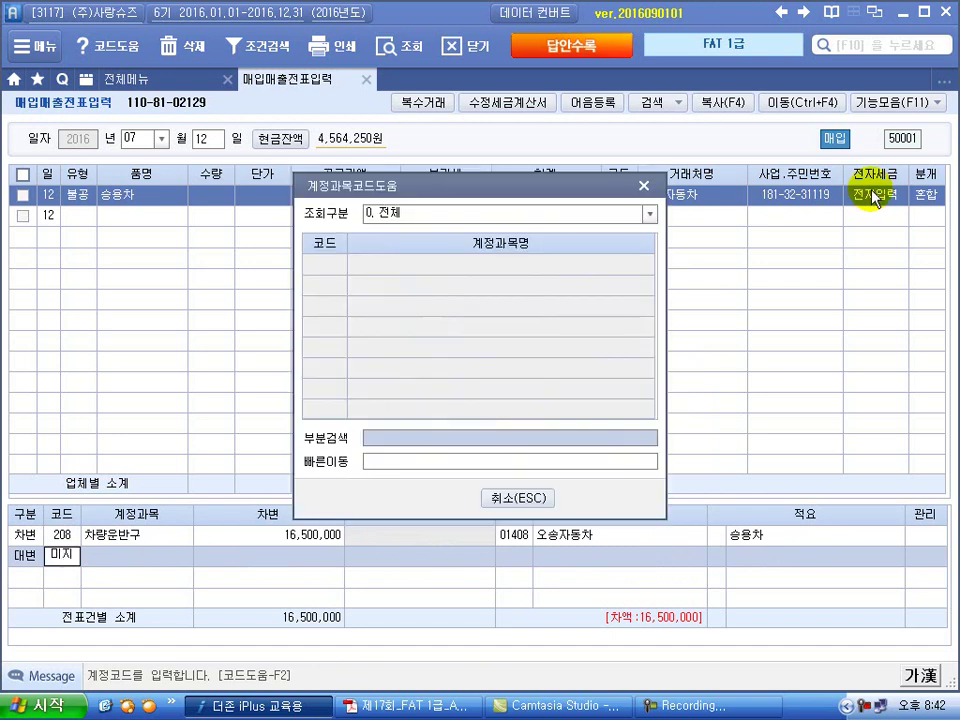
key("Return")
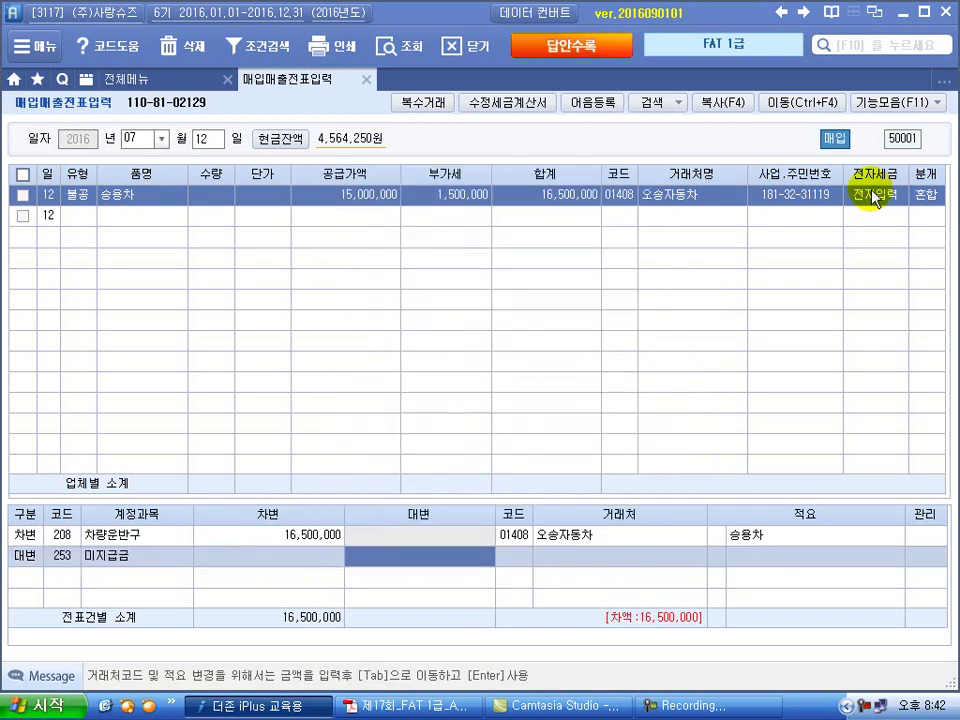
type("1")
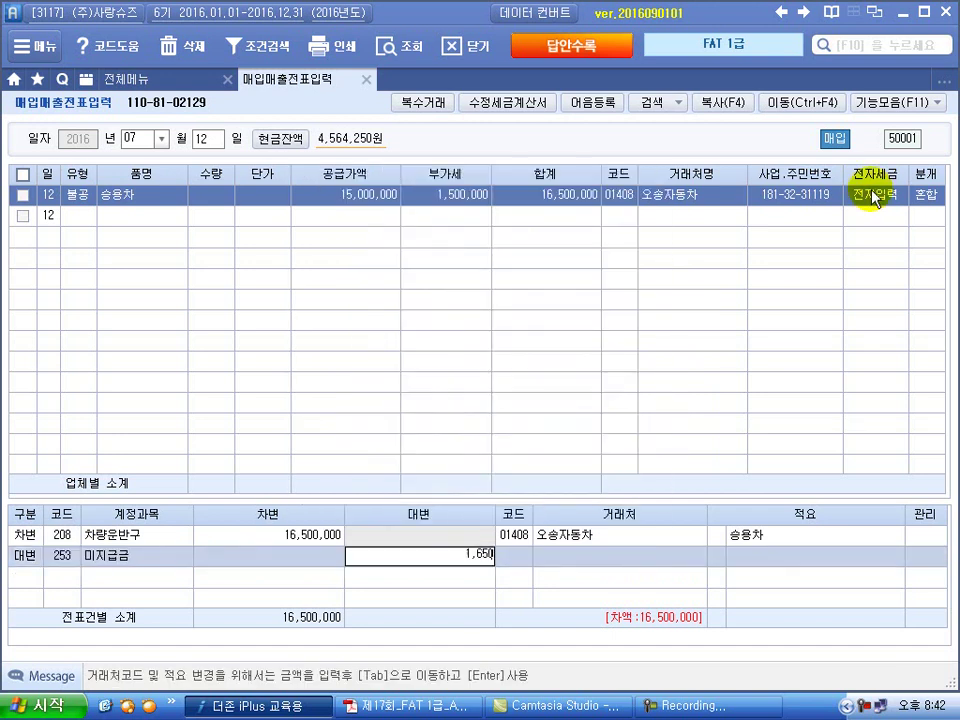
type("6,500,000")
key("Return")
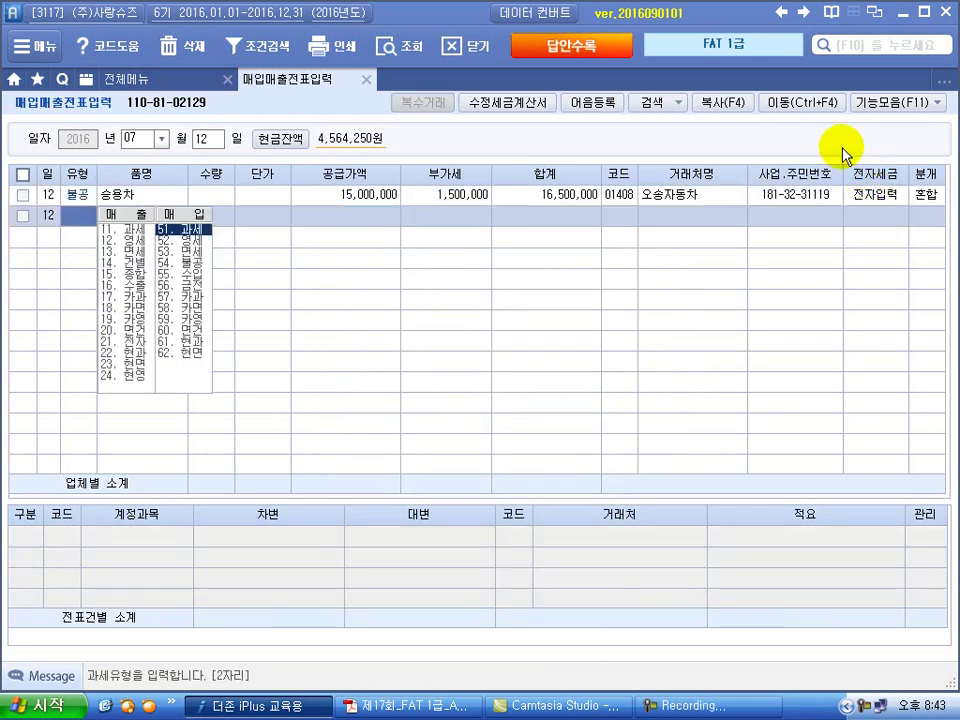
Step: Open 고정자산등록 and load the asset list for account 208 차량운반구 with all asset types
left_click(137, 80)
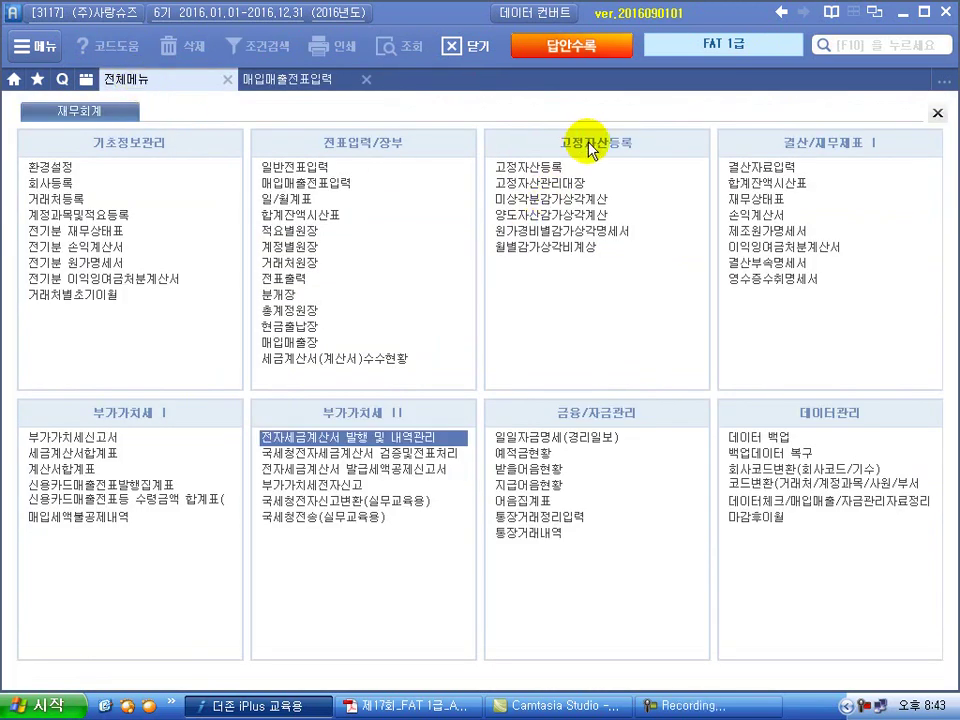
left_click(539, 167)
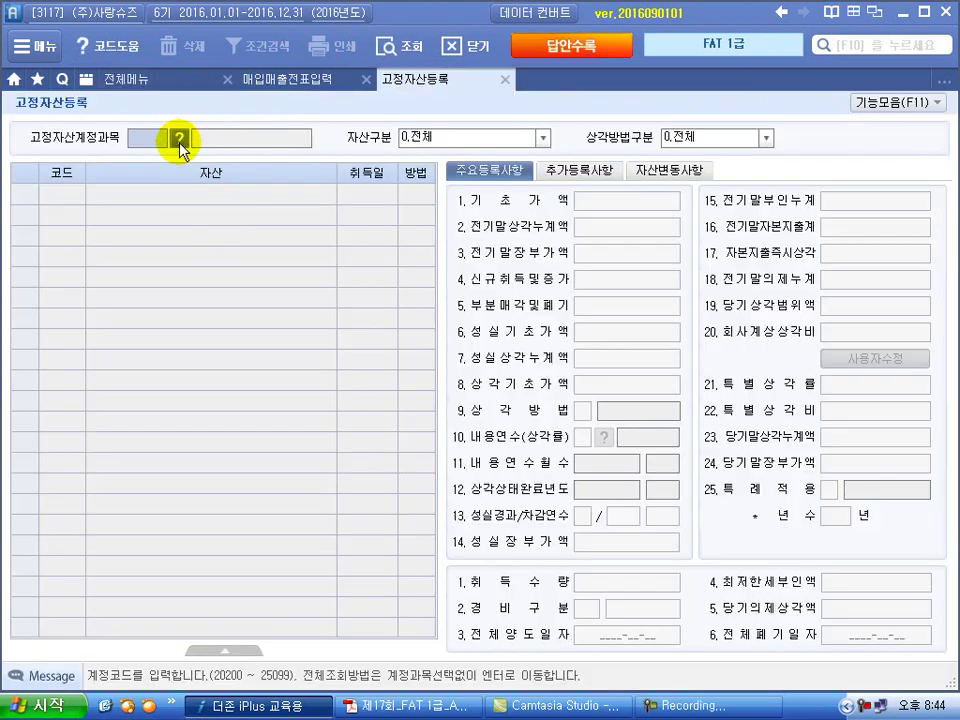
left_click(179, 138)
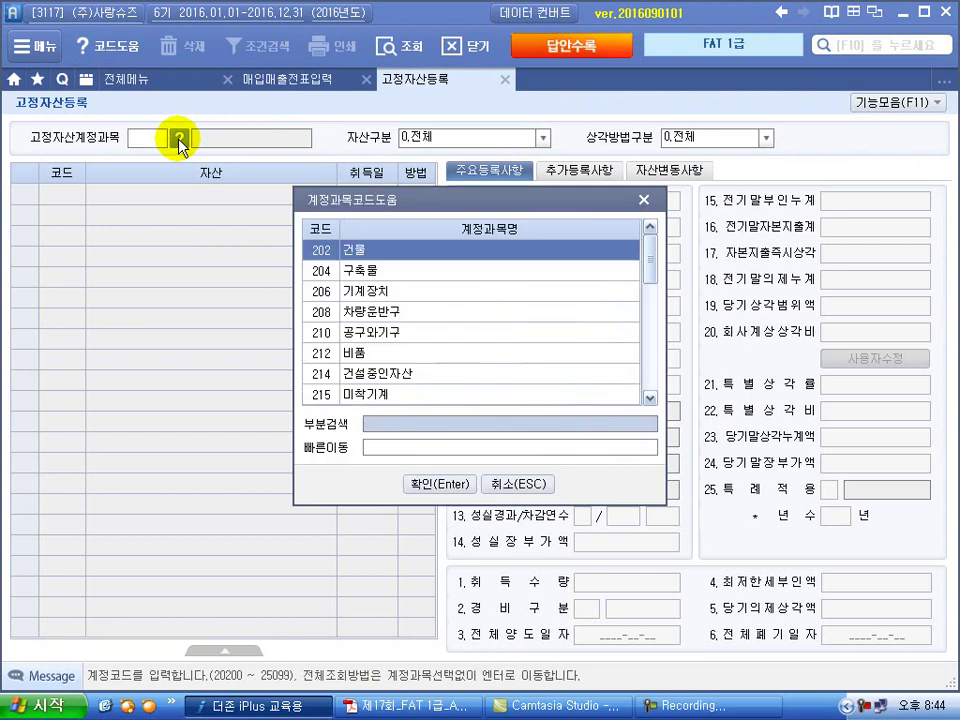
left_click(372, 318)
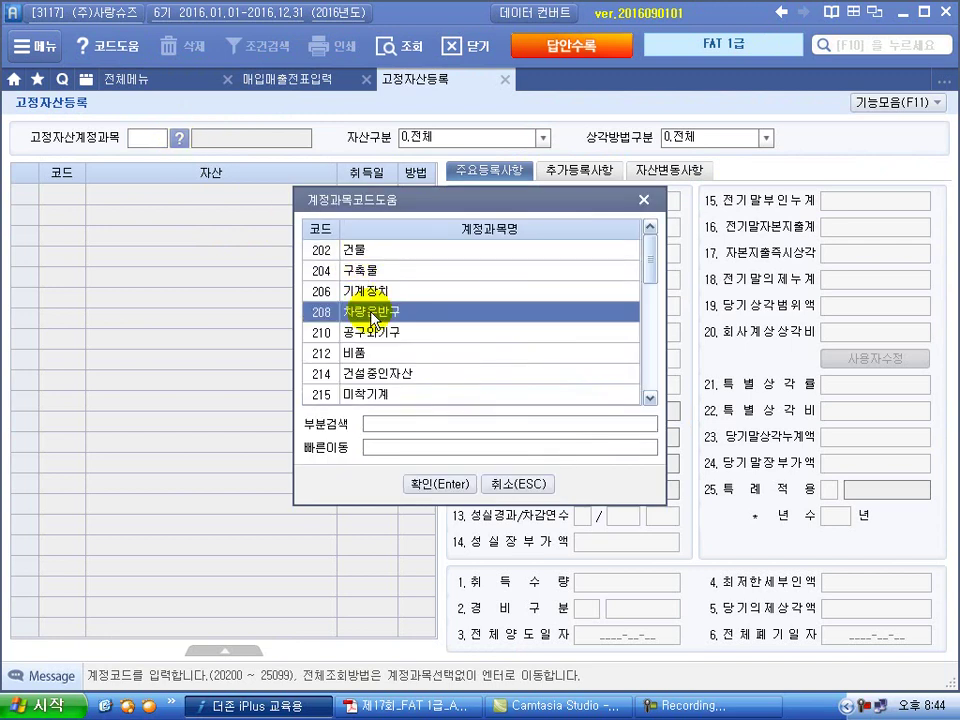
left_click(432, 484)
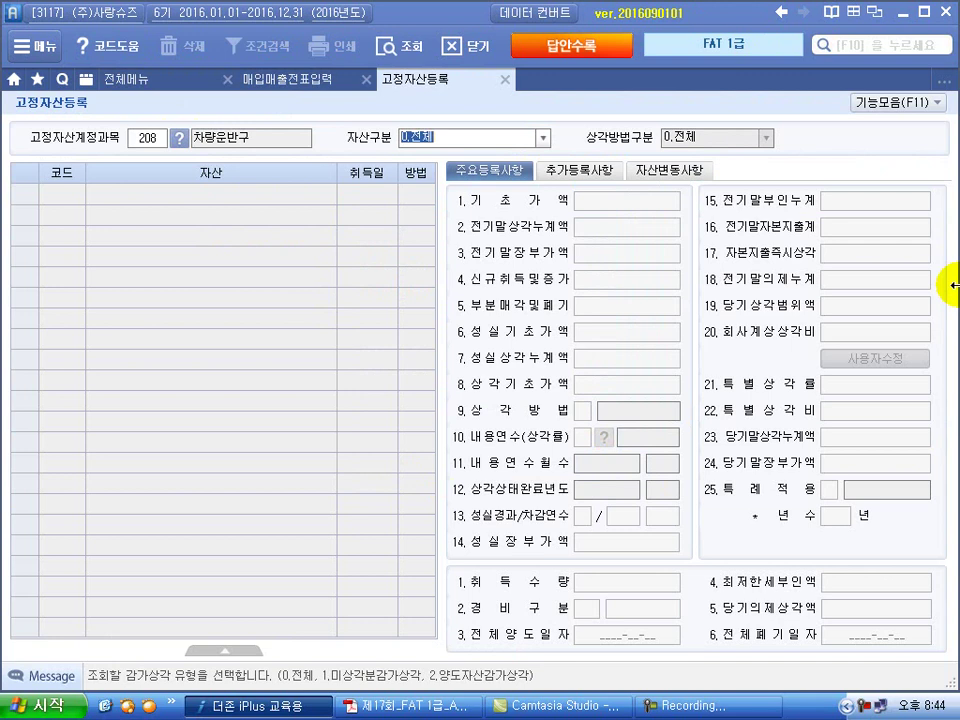
key("Return")
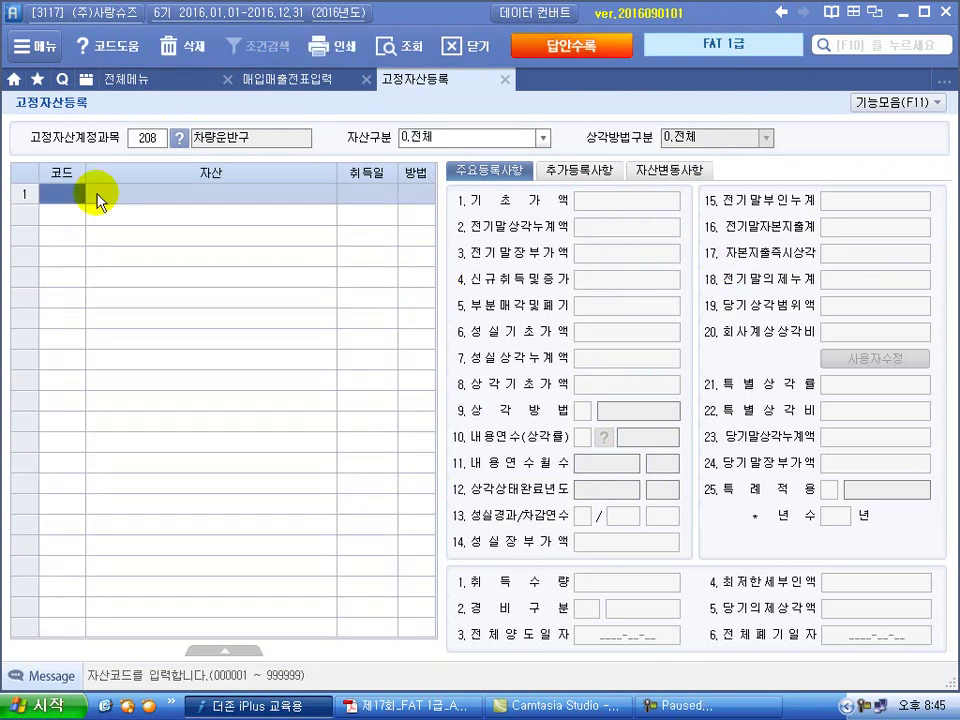
Step: Register asset code 1001 named 승용차 with the acquisition date 2016-07-12
type("1001")
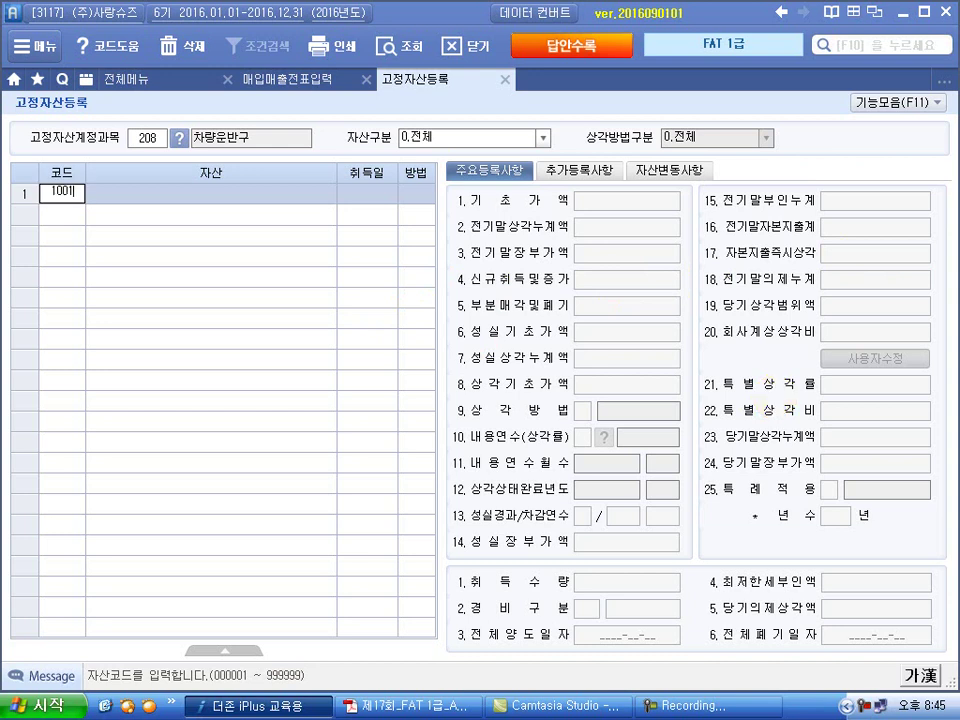
key("Return")
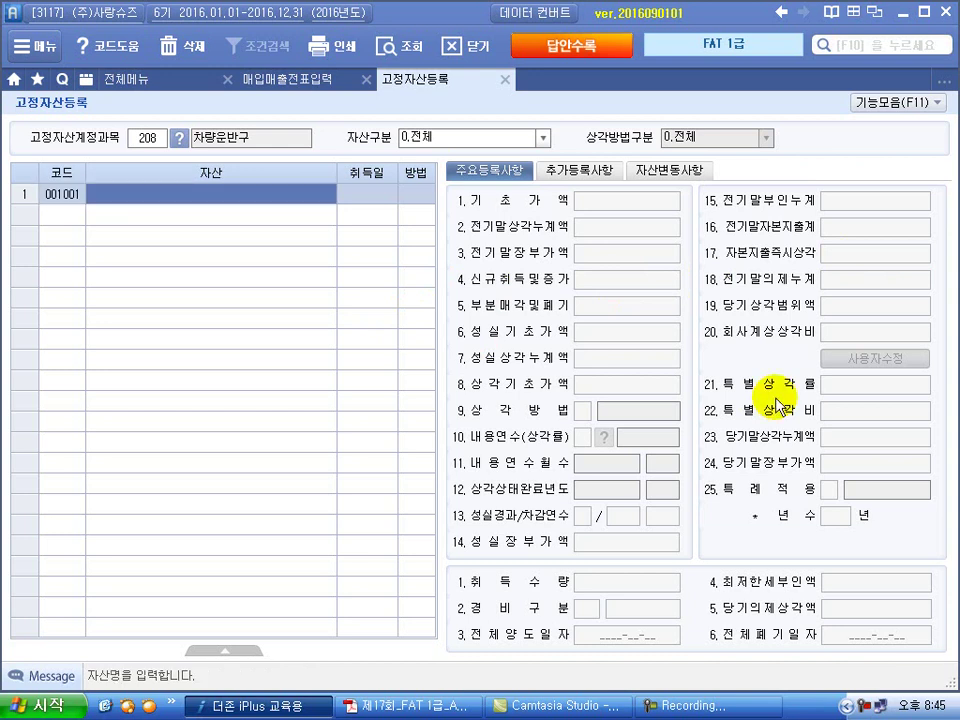
type("승ㅇ")
type("차")
key("Return")
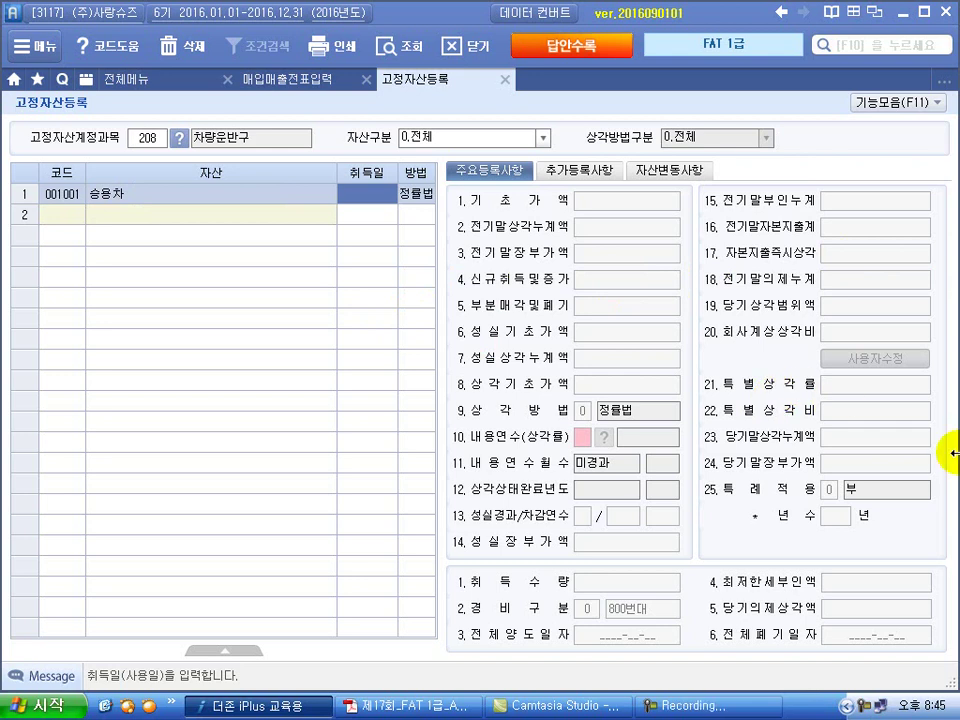
type("2")
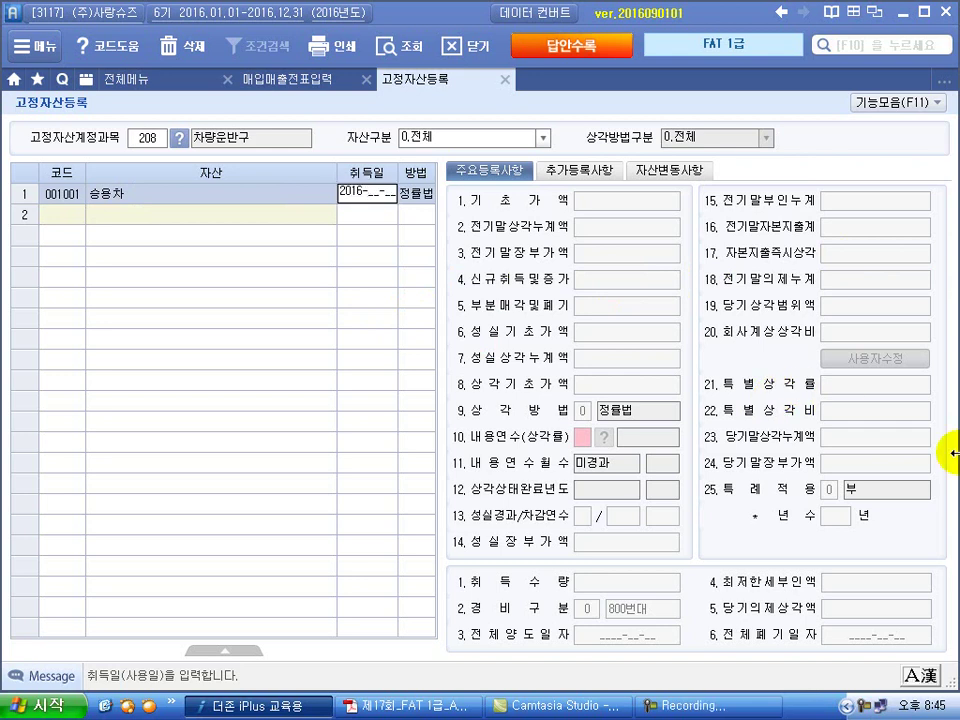
type("016-07-12")
key("Return")
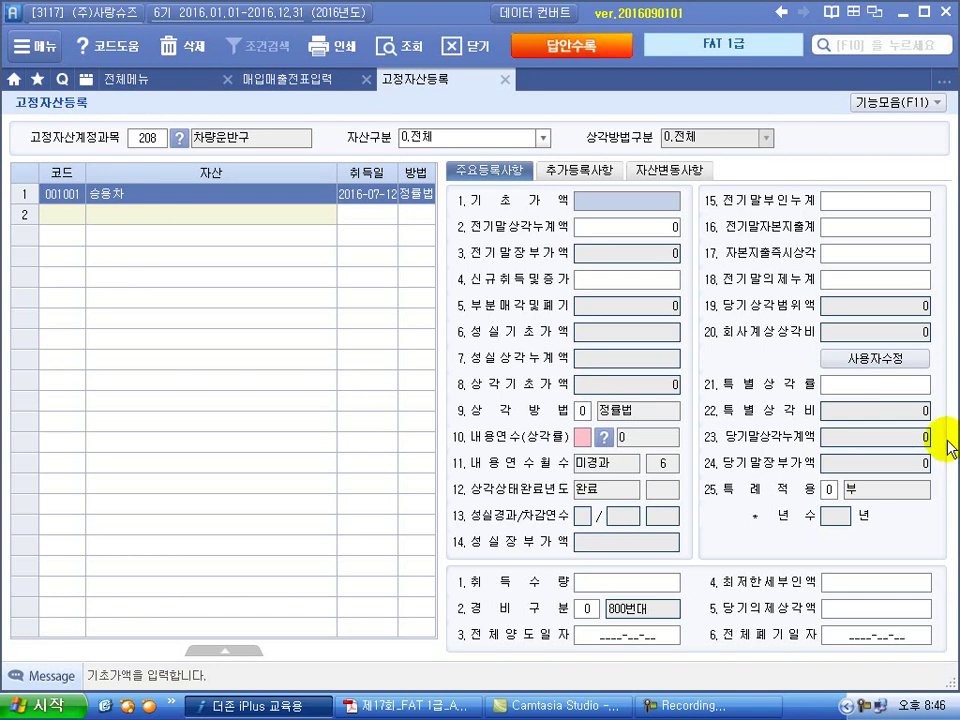
Step: Set the car asset's 신규취득및증가 to 16,500,000 and its 내용연수 to 5, and close 고정자산등록
left_click(612, 289)
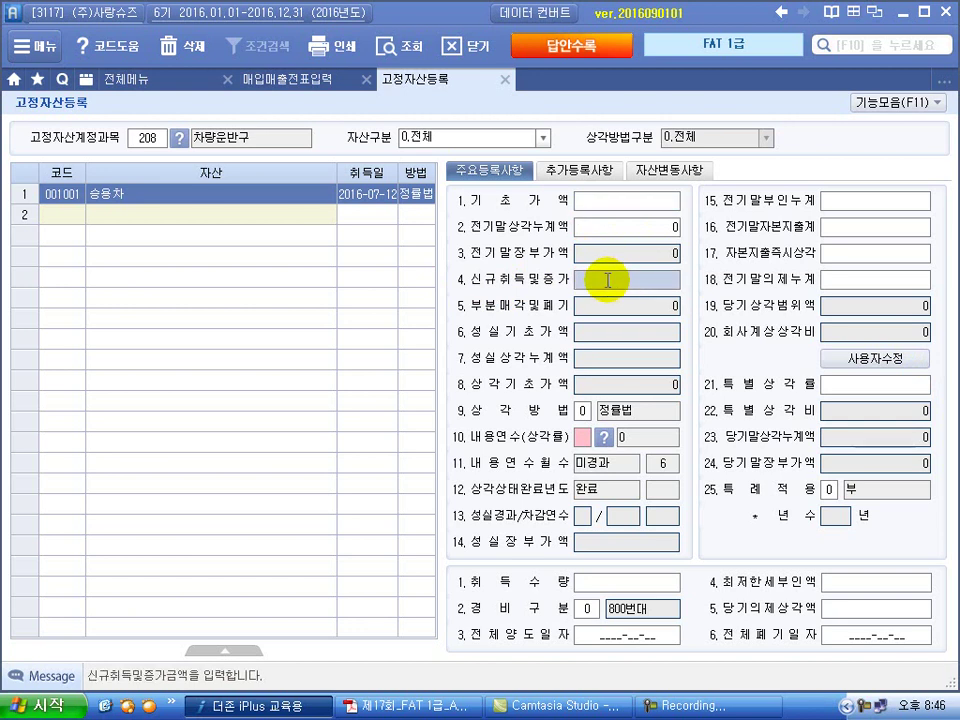
type("165")
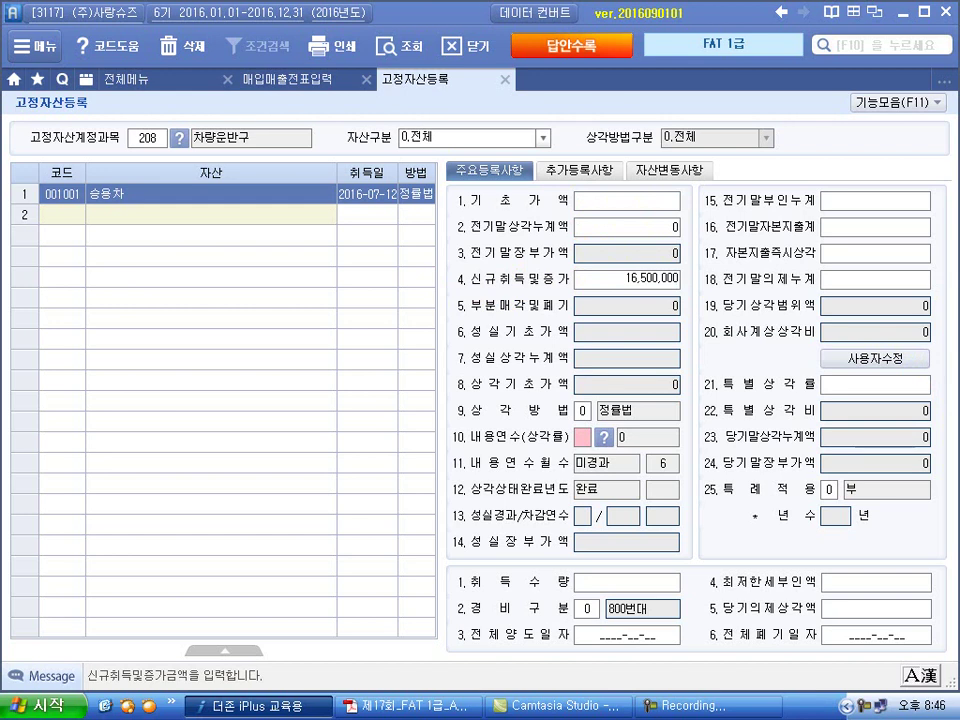
key("Return")
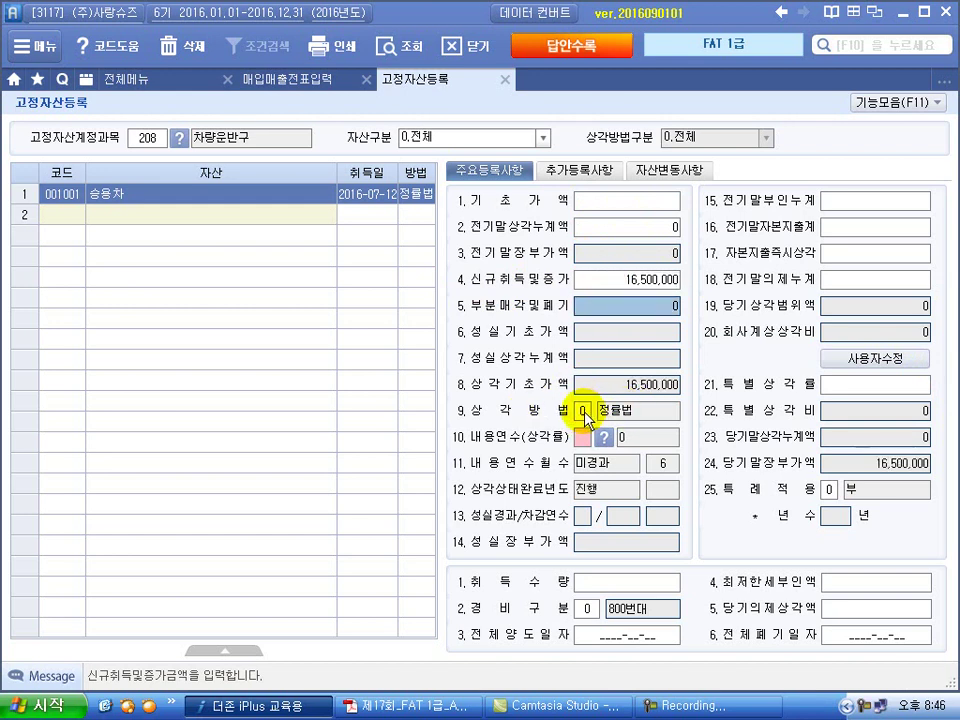
left_click(582, 436)
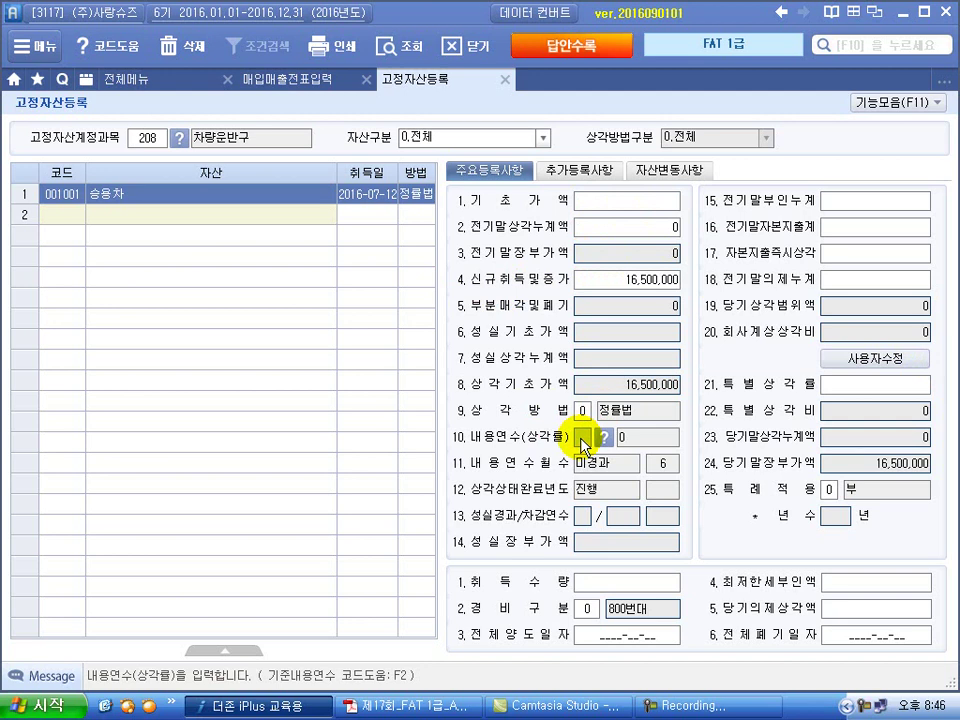
type("5")
key("Return")
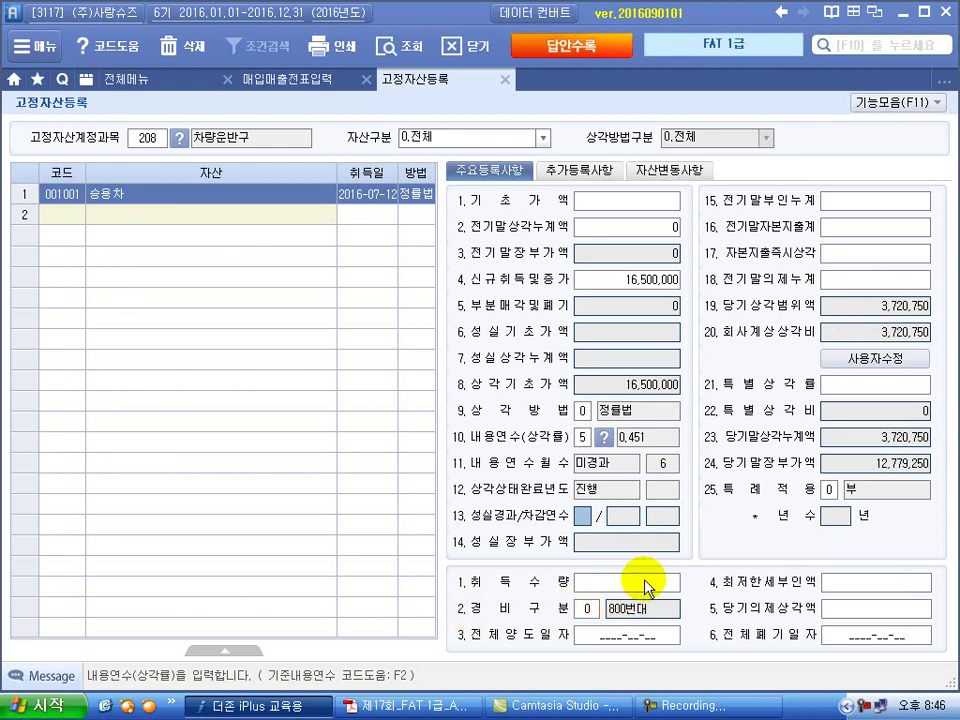
key("Return")
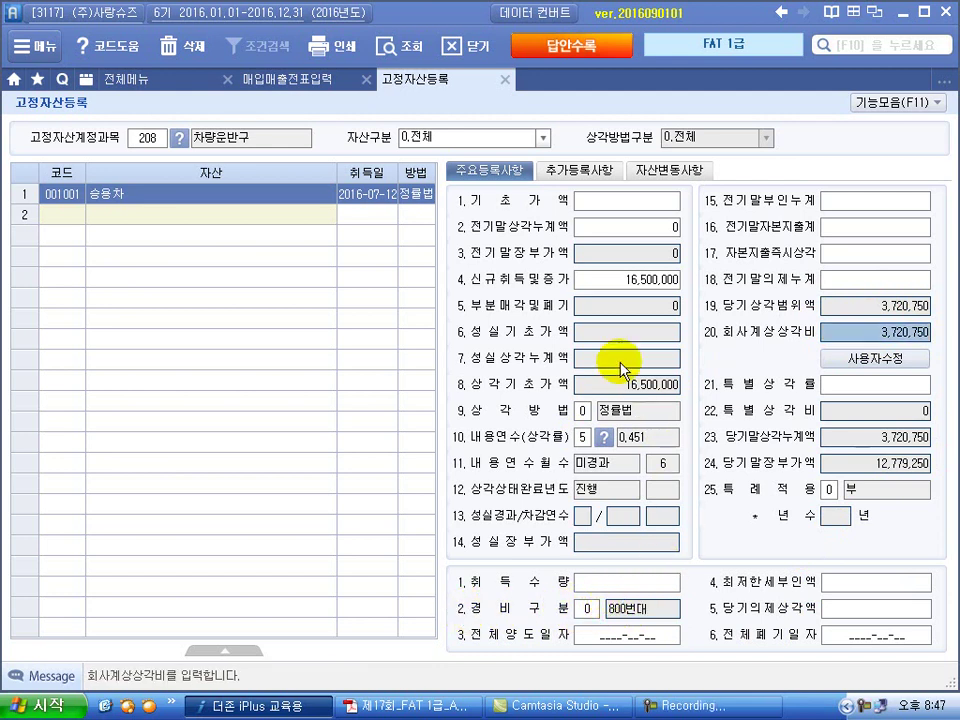
left_click(506, 80)
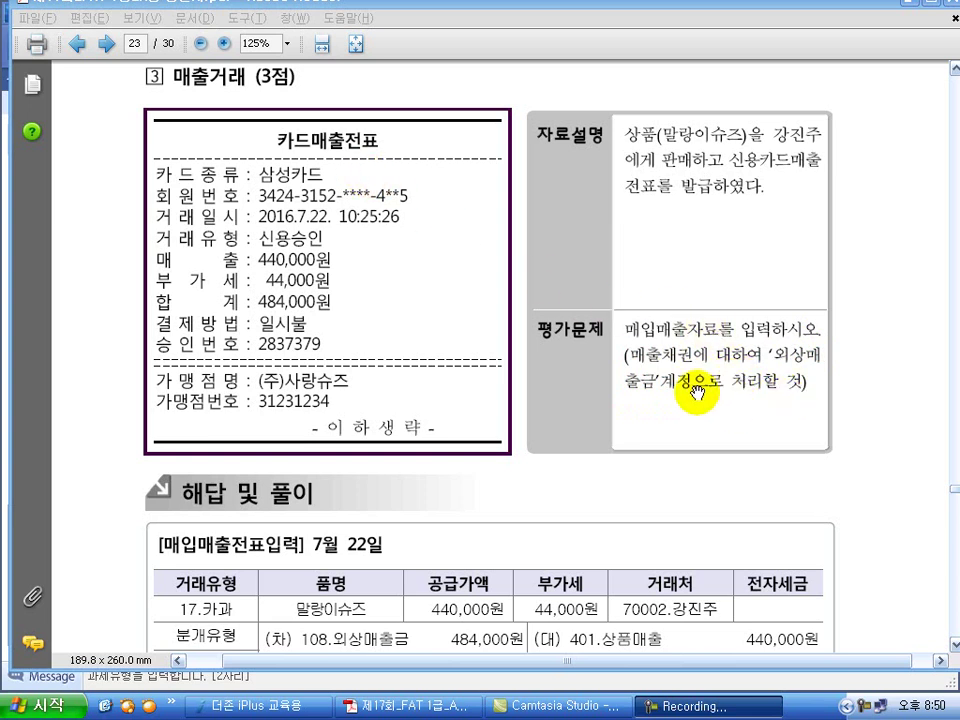
Step: Read the card sales task and its answer in the exam PDF, and open a July 22 voucher row in 매입매출전표입력
scroll(497, 519, "down", 1)
scroll(497, 519, "down", 1)
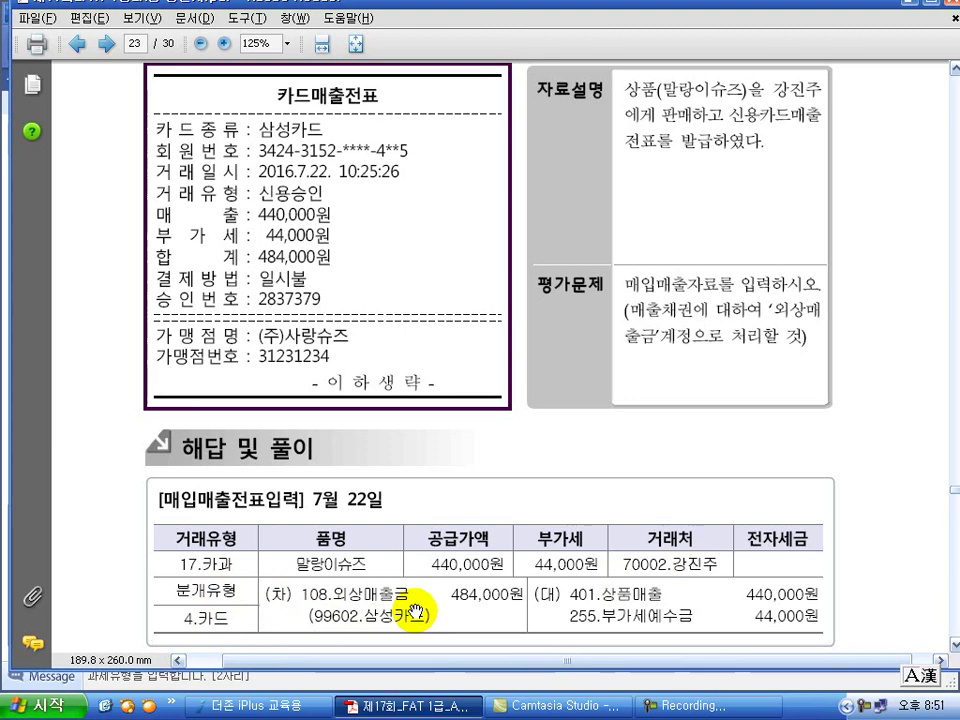
key("alt+Tab")
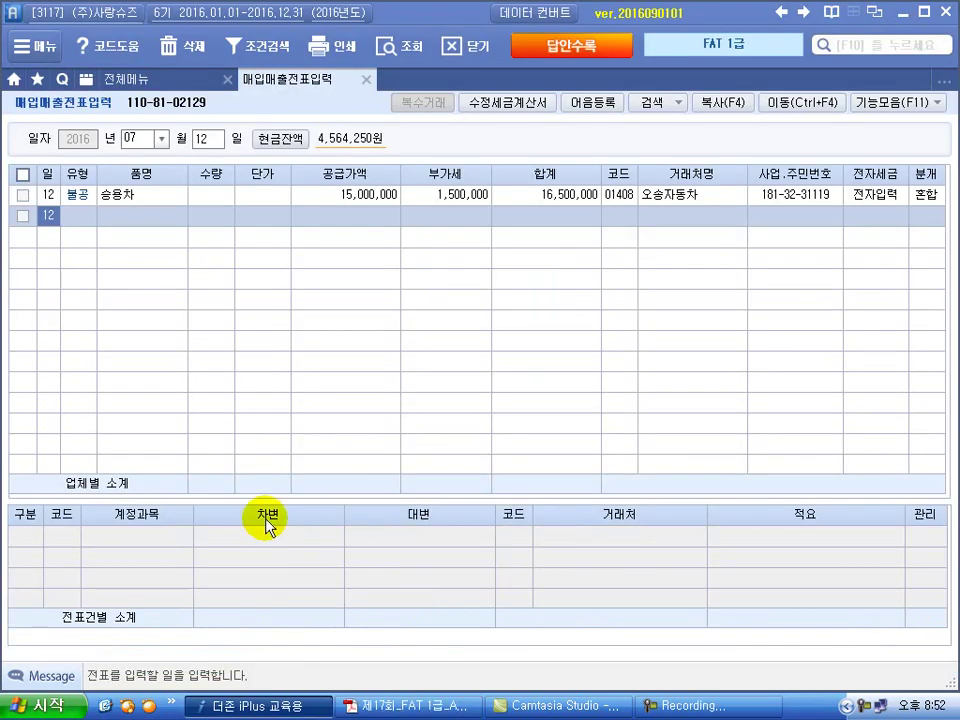
left_click(210, 142)
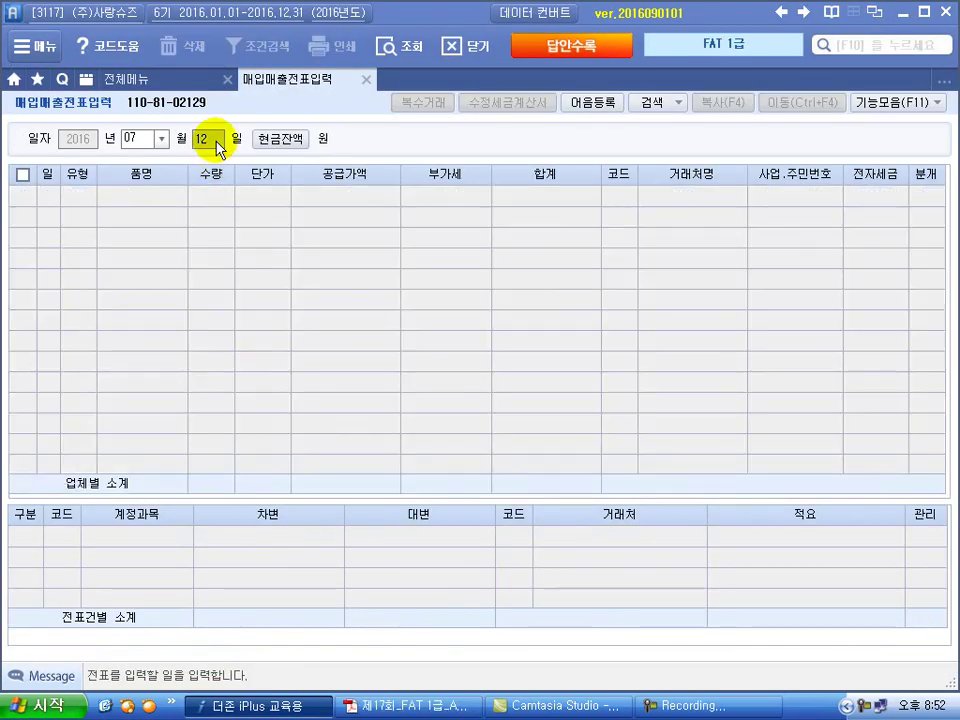
type("22")
key("Return")
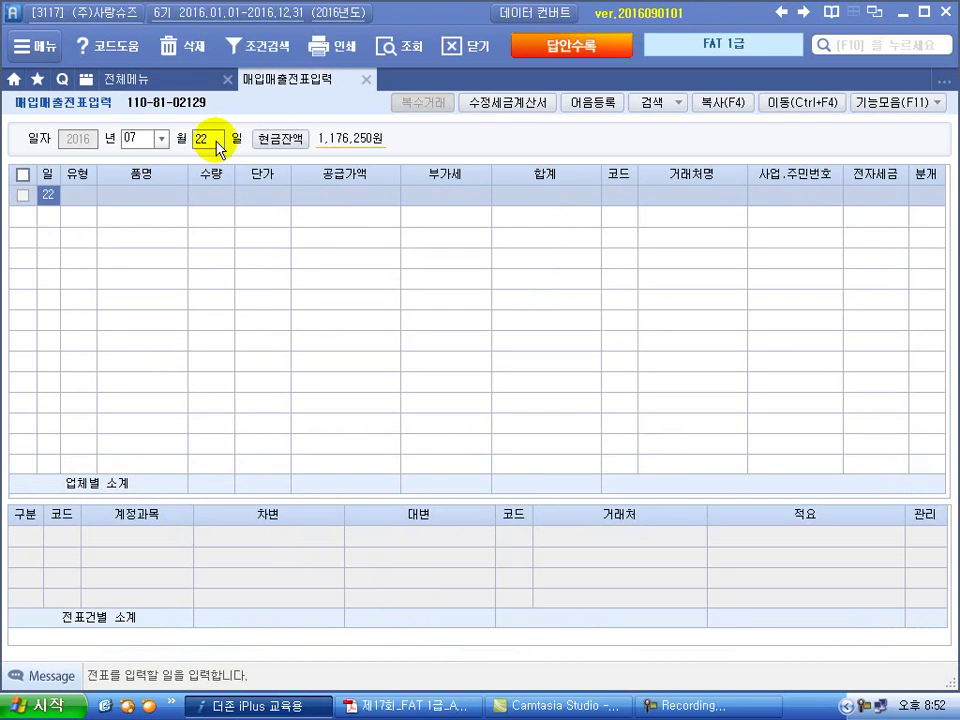
key("Return")
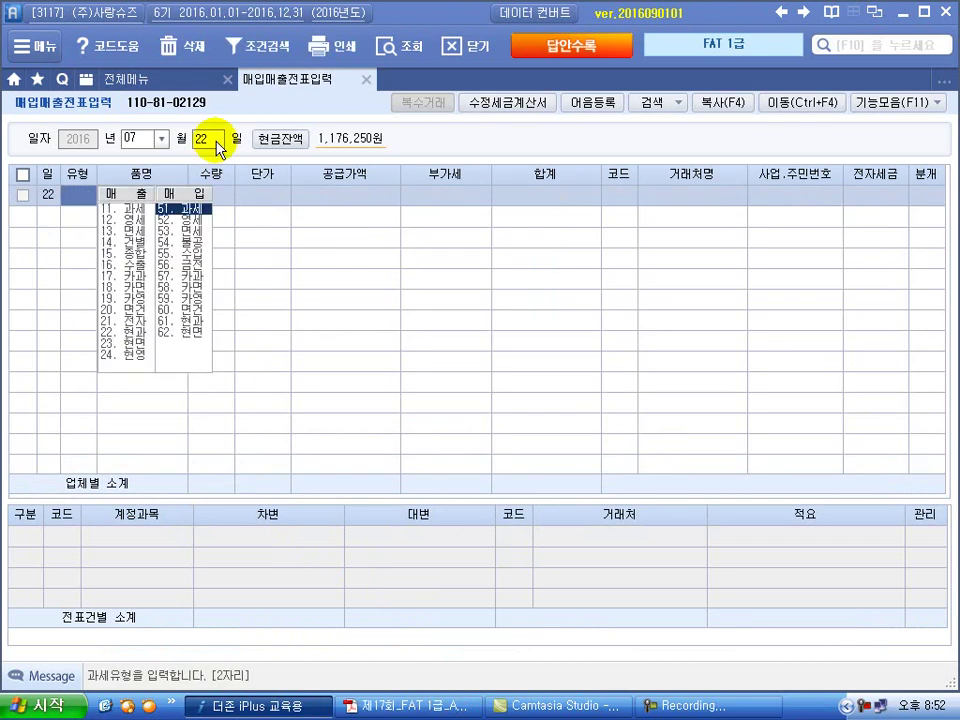
Step: Set the voucher's type to 17 카과 with 99602 삼성카드 as the credit card company
type("17")
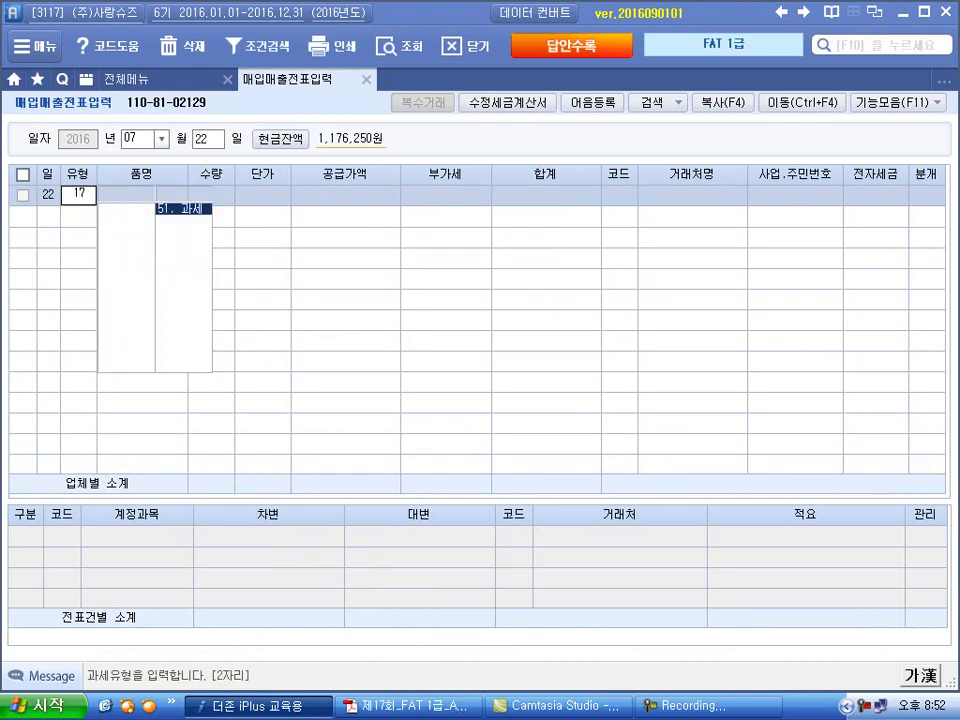
key("Return")
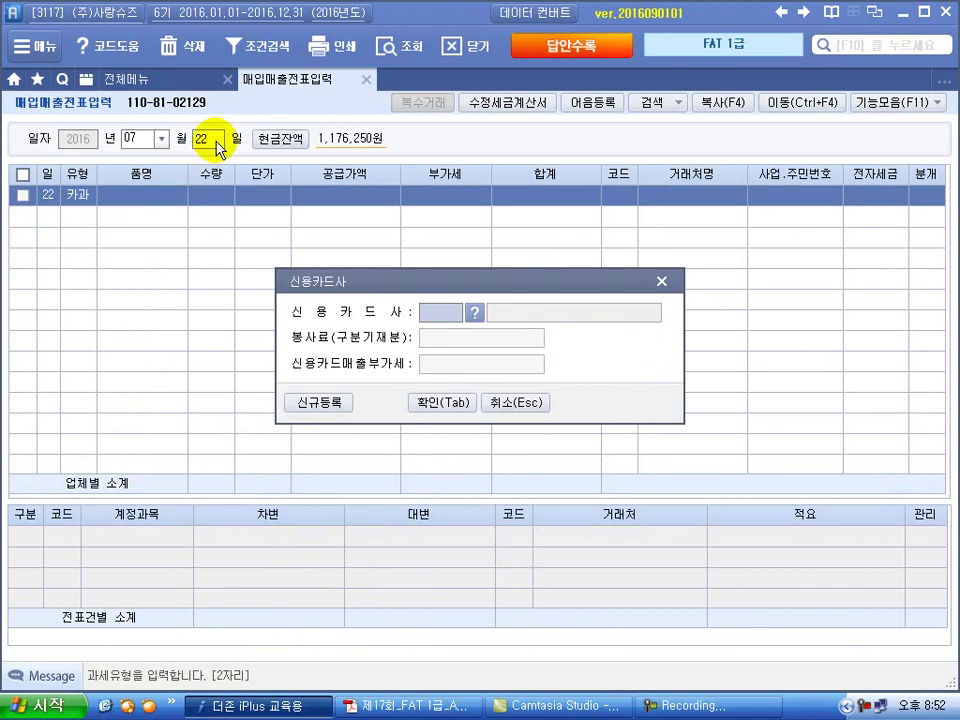
left_click(476, 316)
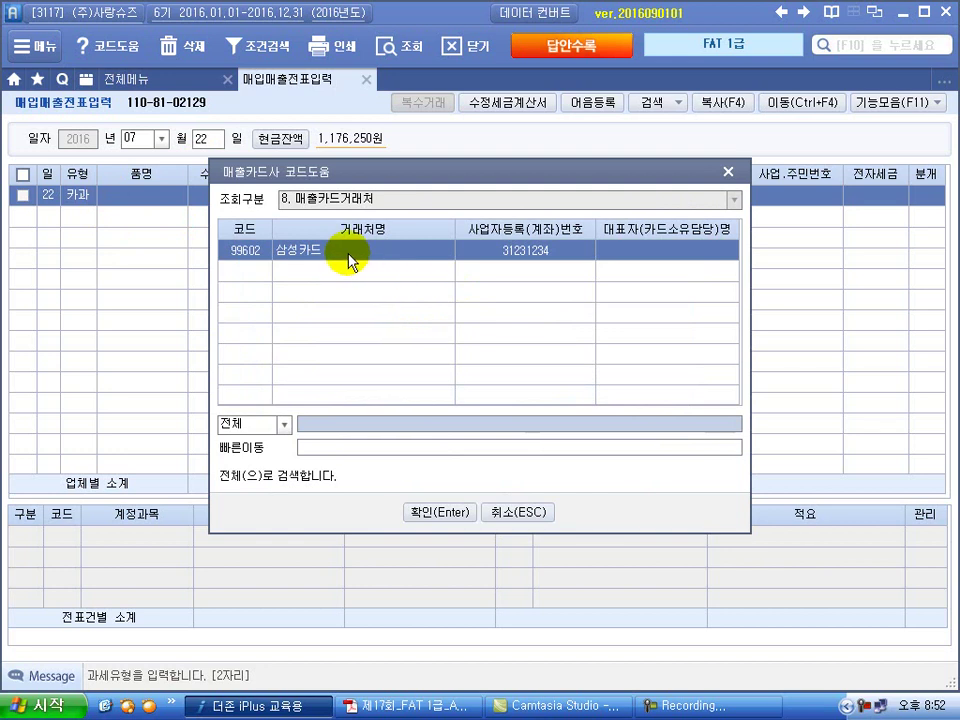
left_click(443, 514)
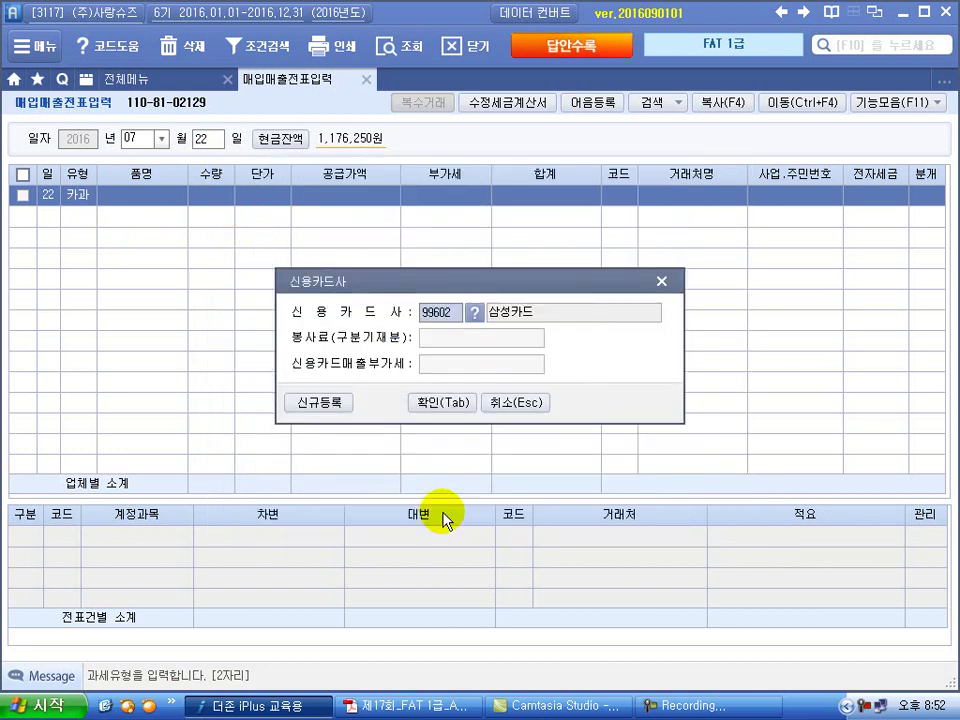
left_click(440, 401)
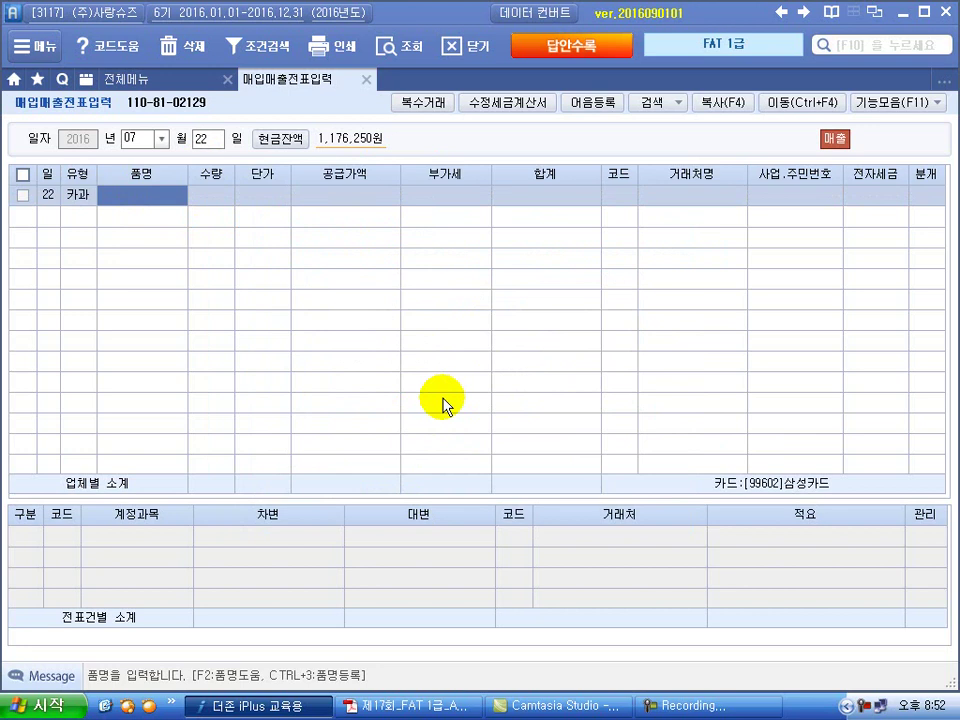
Step: Enter the item name 말랑이슈즈 without quantity or unit price and enter 484,000 as the VAT-inclusive amount in 공급가액
type("밀폐")
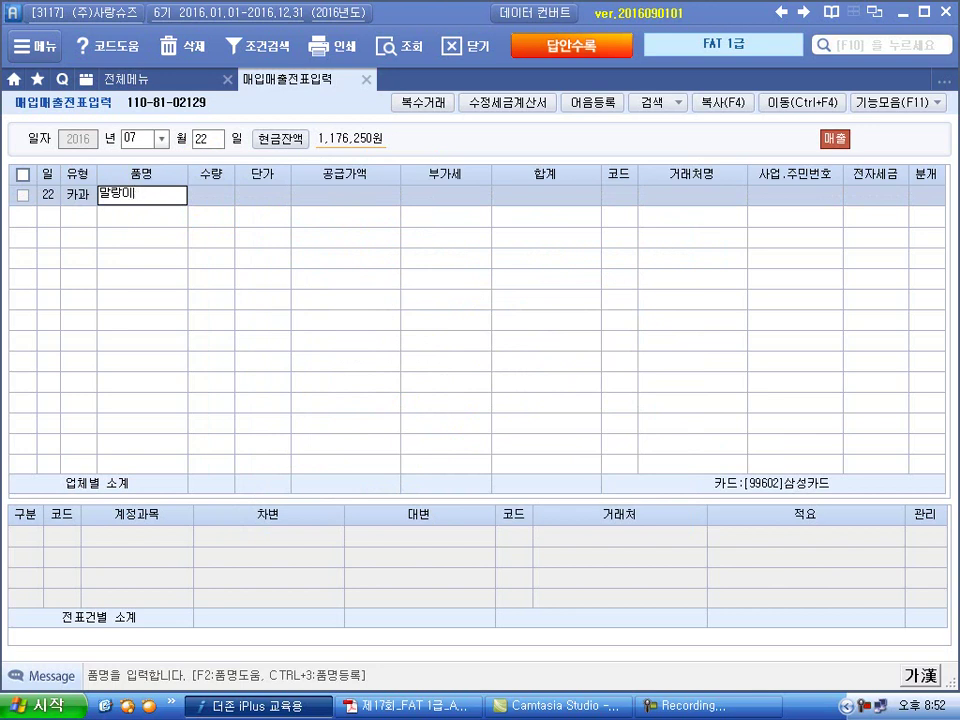
type("슈즈")
key("Return")
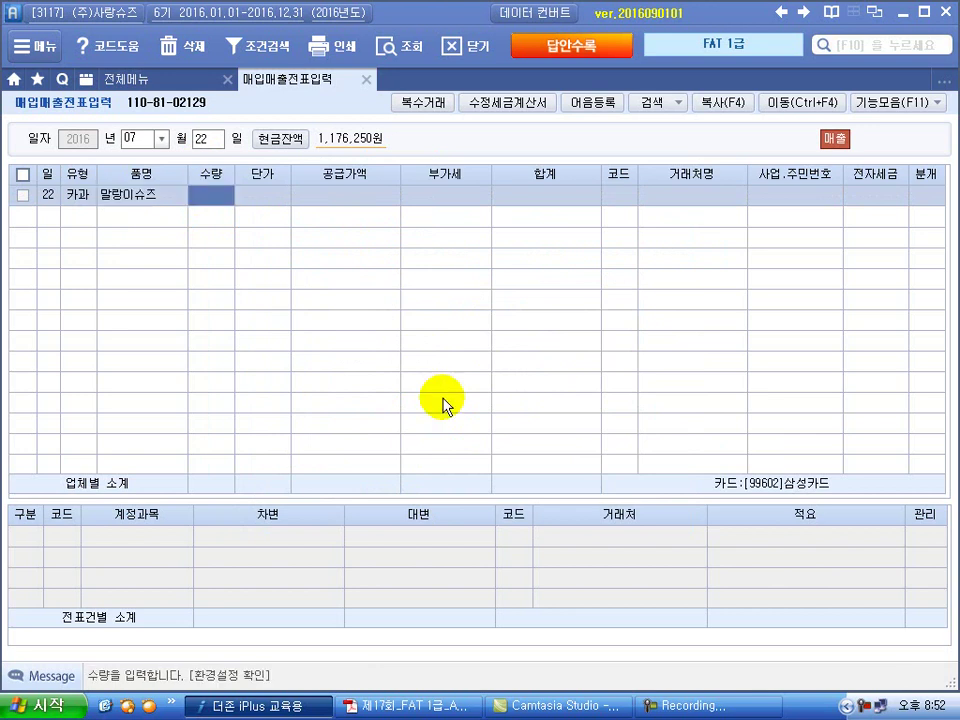
key("Return")
key("Return")
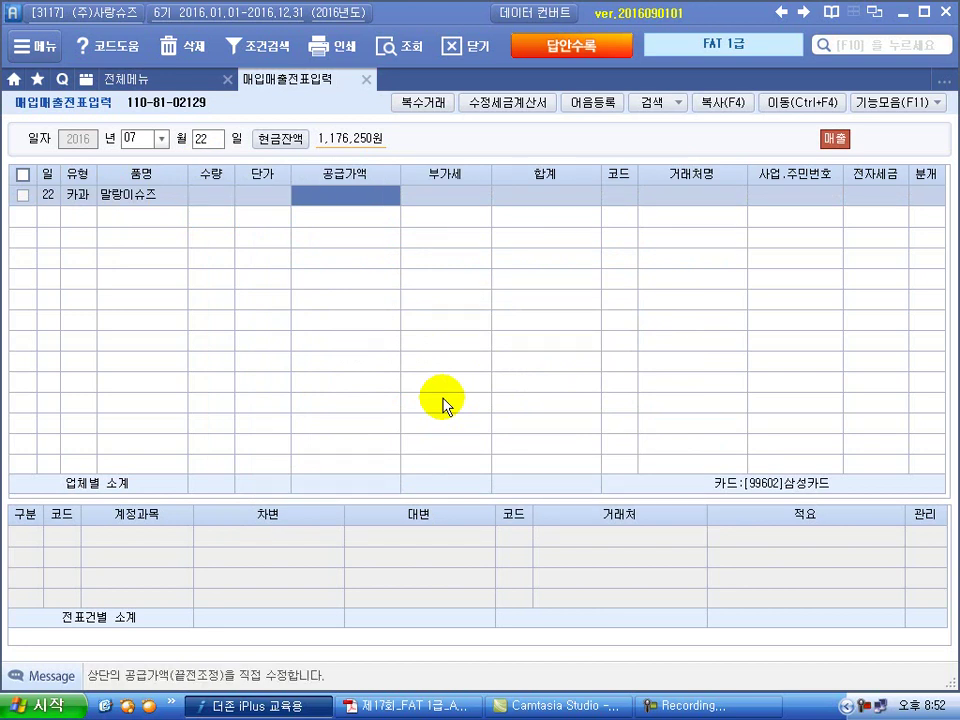
type("484,000")
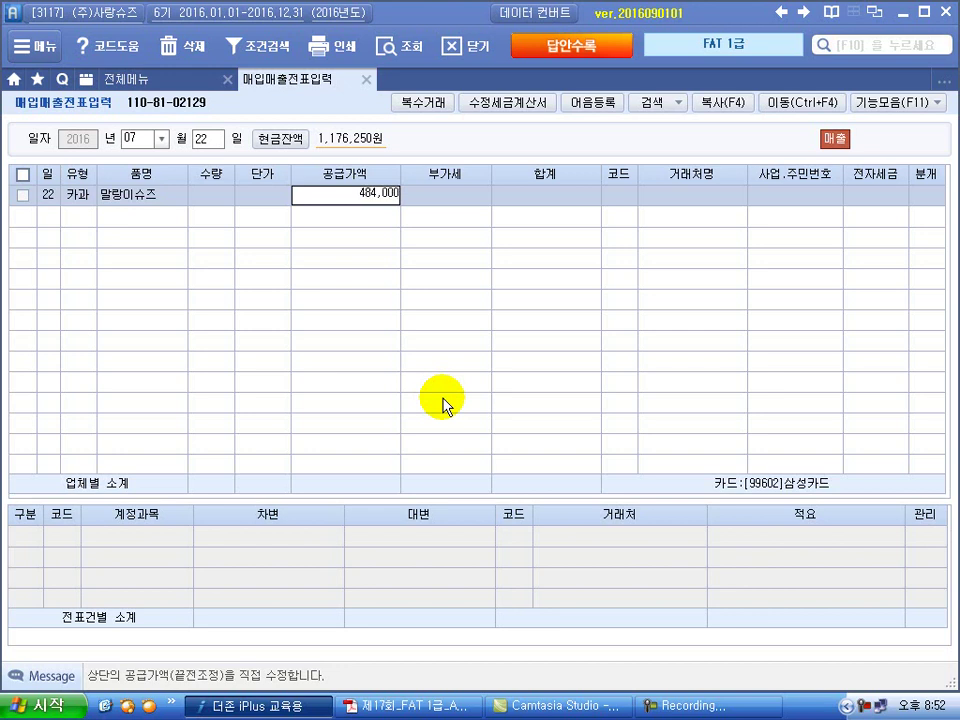
key("Return")
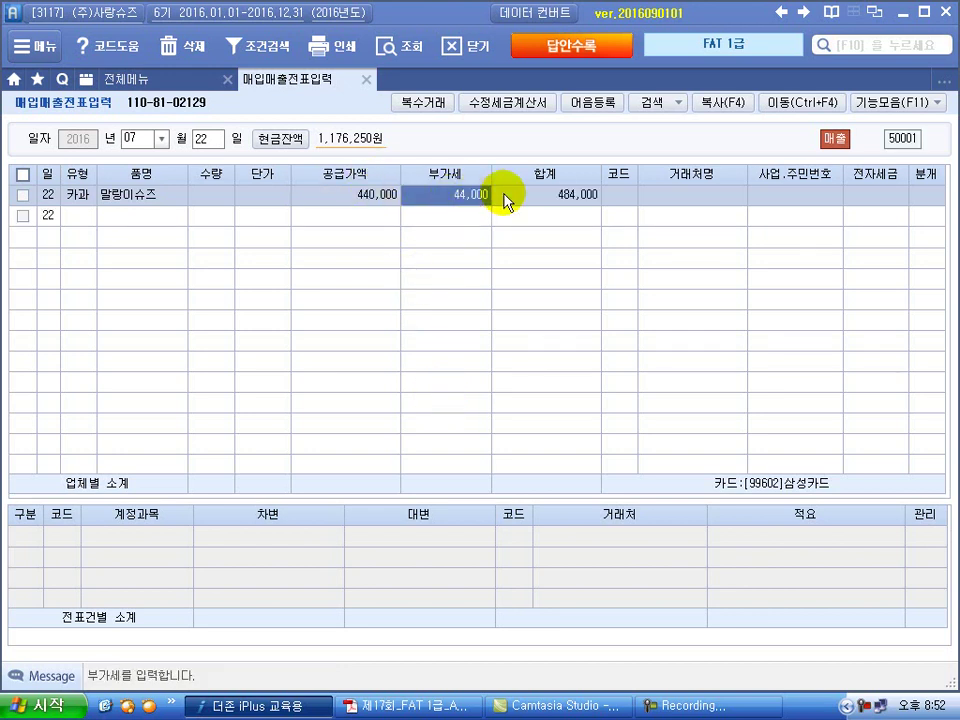
Step: Look up the customer by name for the voucher's 거래처 and set the journal type to 4 카드
left_click(613, 198)
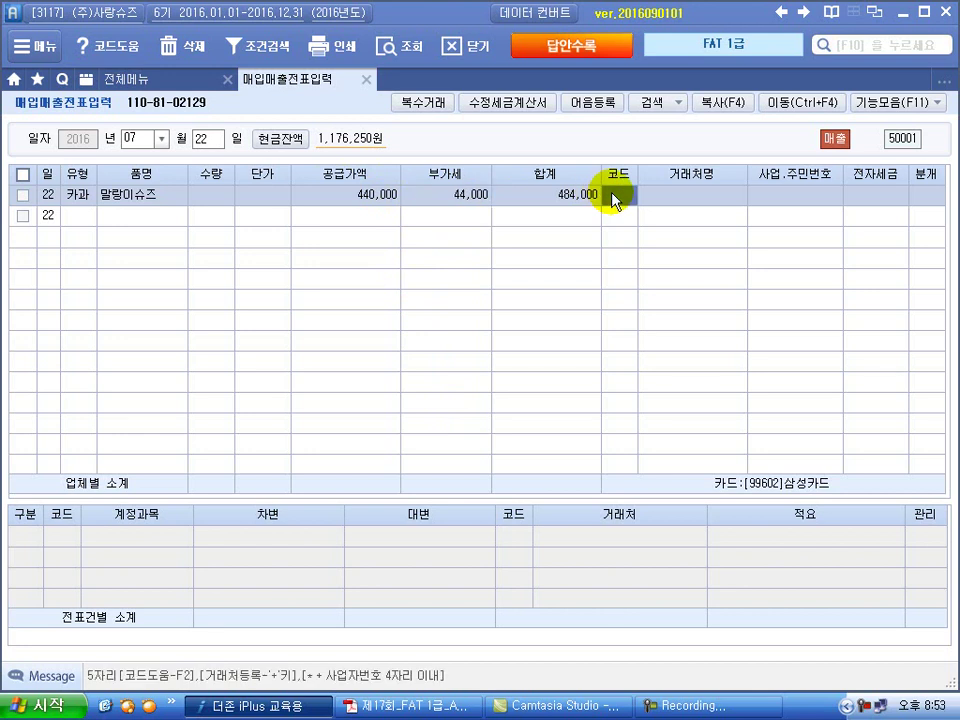
key("Return")
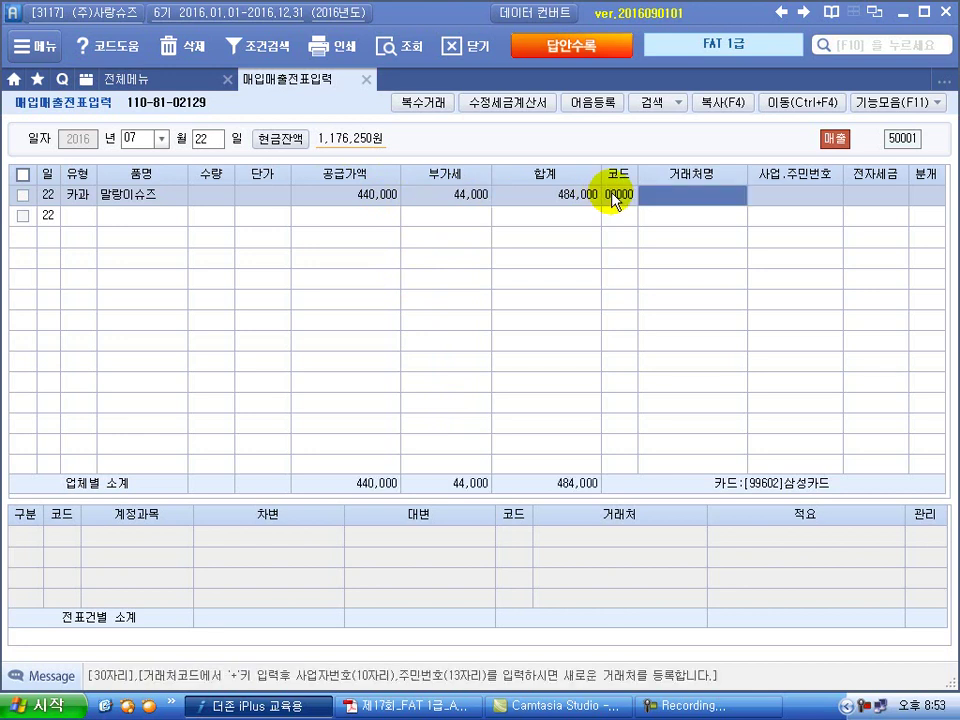
type("강진")
key("Return")
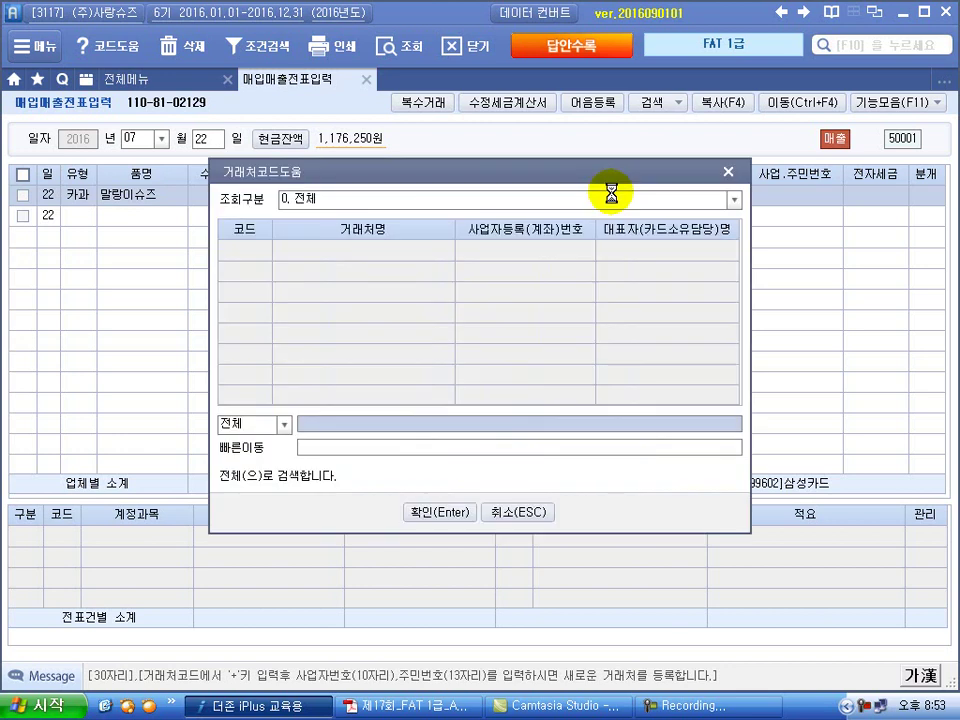
key("Return")
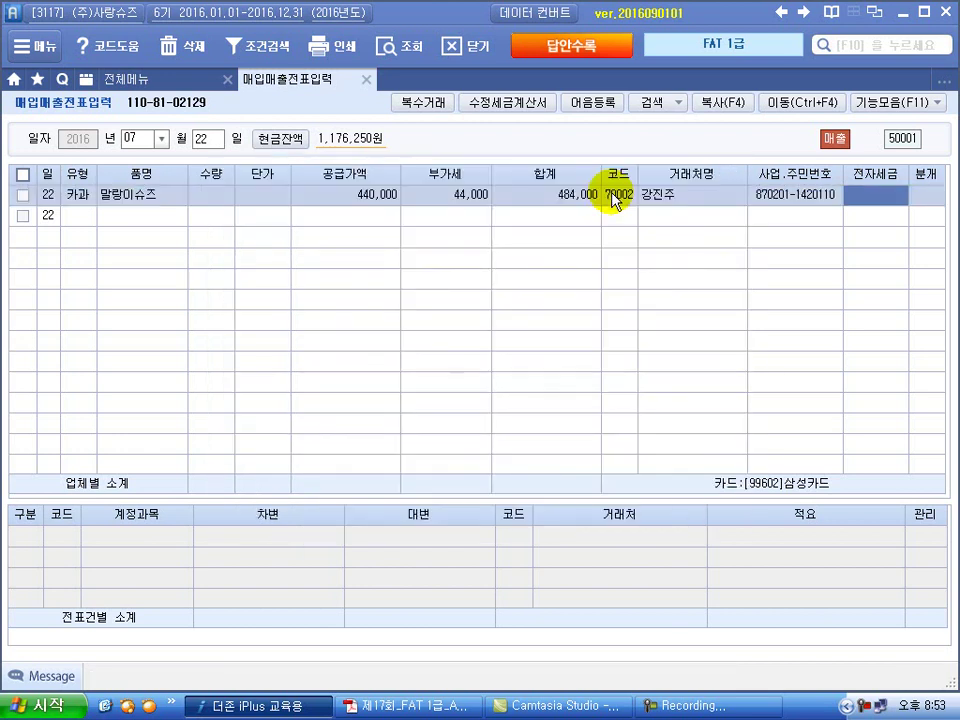
key("Return")
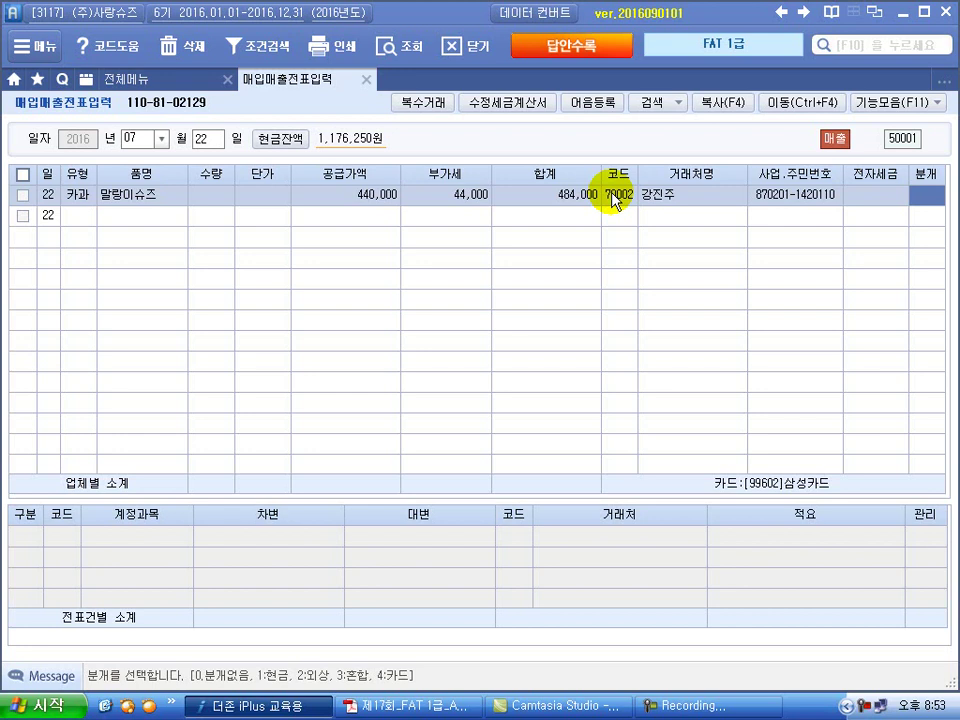
type("4")
key("Return")
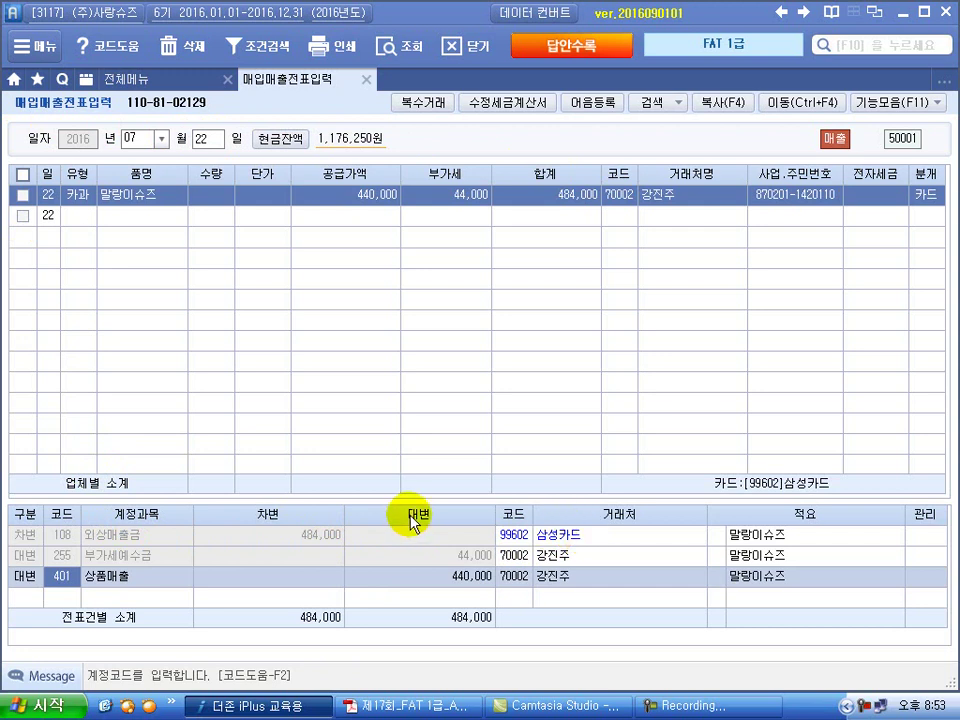
Step: Switch to the exam PDF and examine task 4, the tax-exempt book purchase, including its answer section
key("alt+Tab")
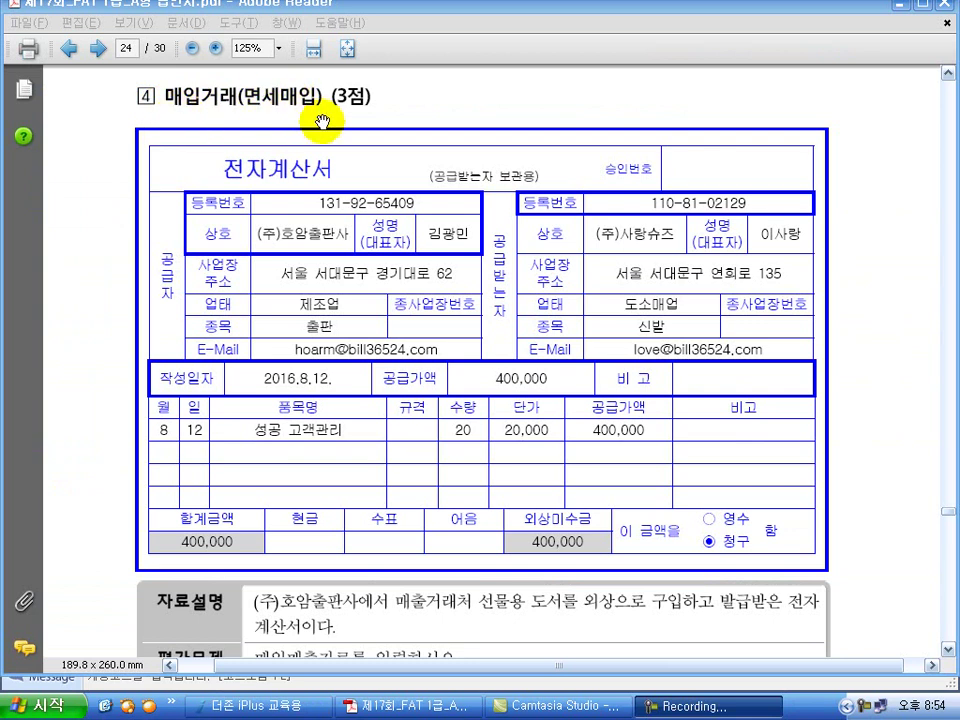
scroll(362, 272, "down", 1)
scroll(362, 272, "down", 3)
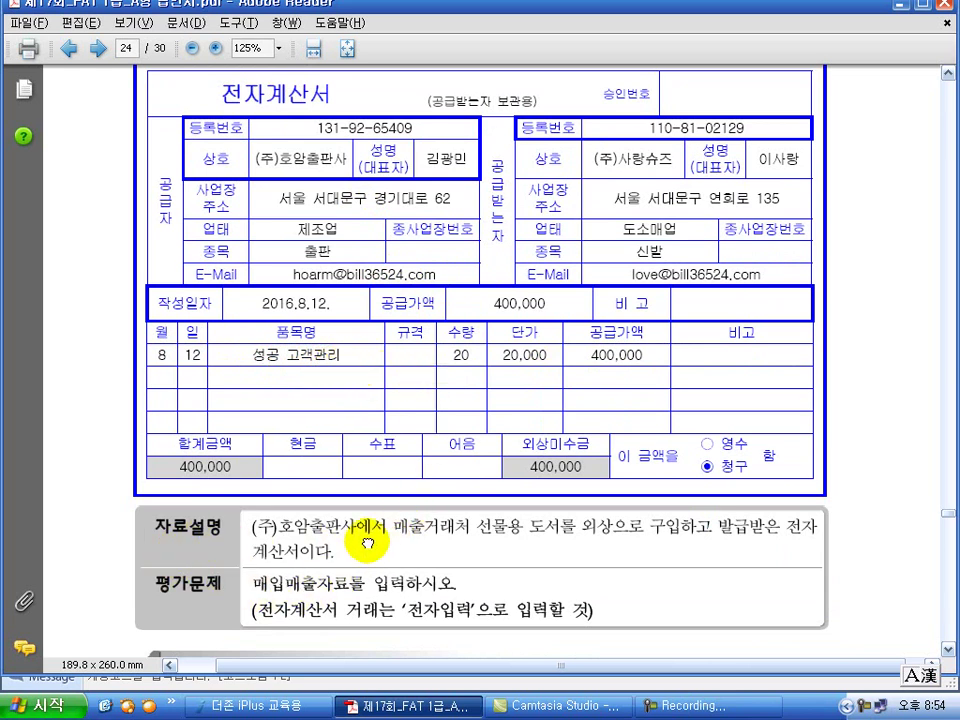
scroll(368, 460, "down", 4)
left_click_drag(373, 340, 373, 317)
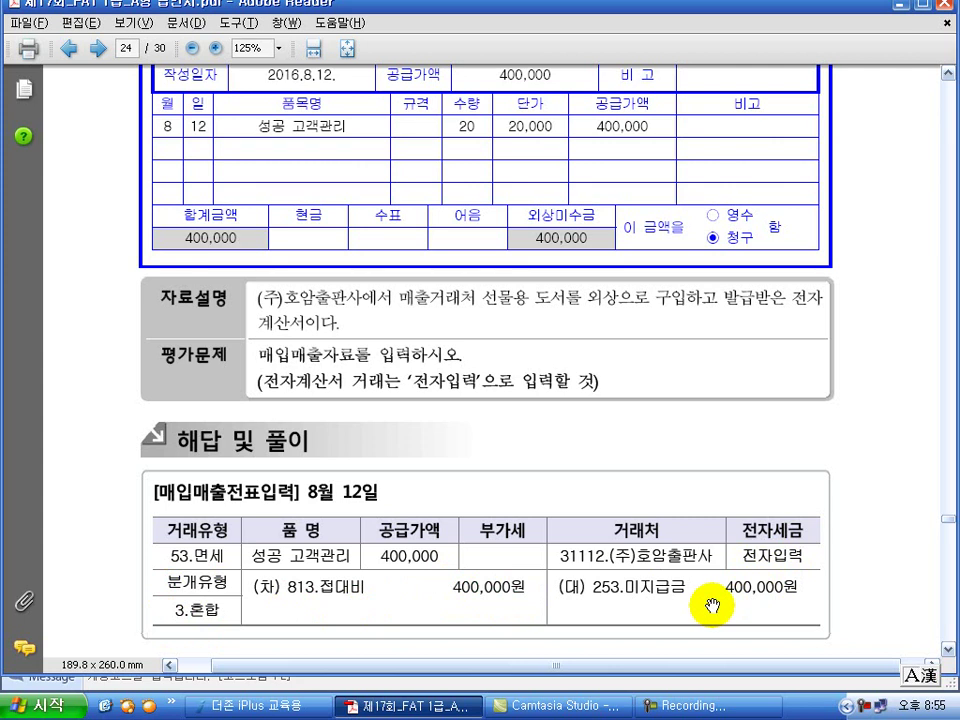
Step: Switch back to 더존 iPlus and start a purchase voucher dated August 12 with type 53 면세
key("alt+Tab")
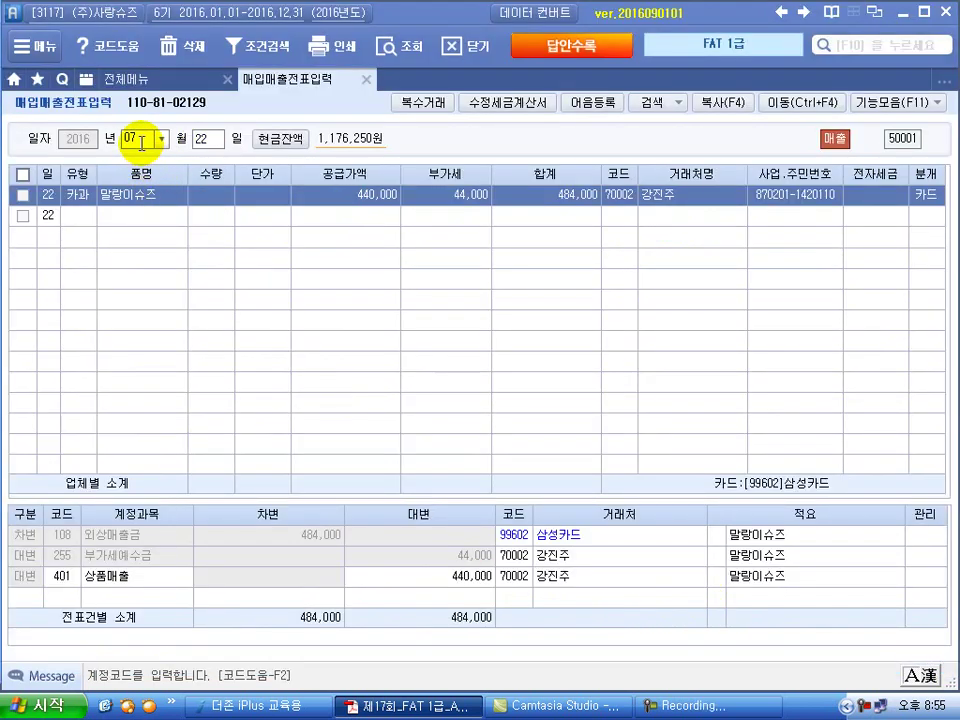
type("08")
key("Return")
type("1")
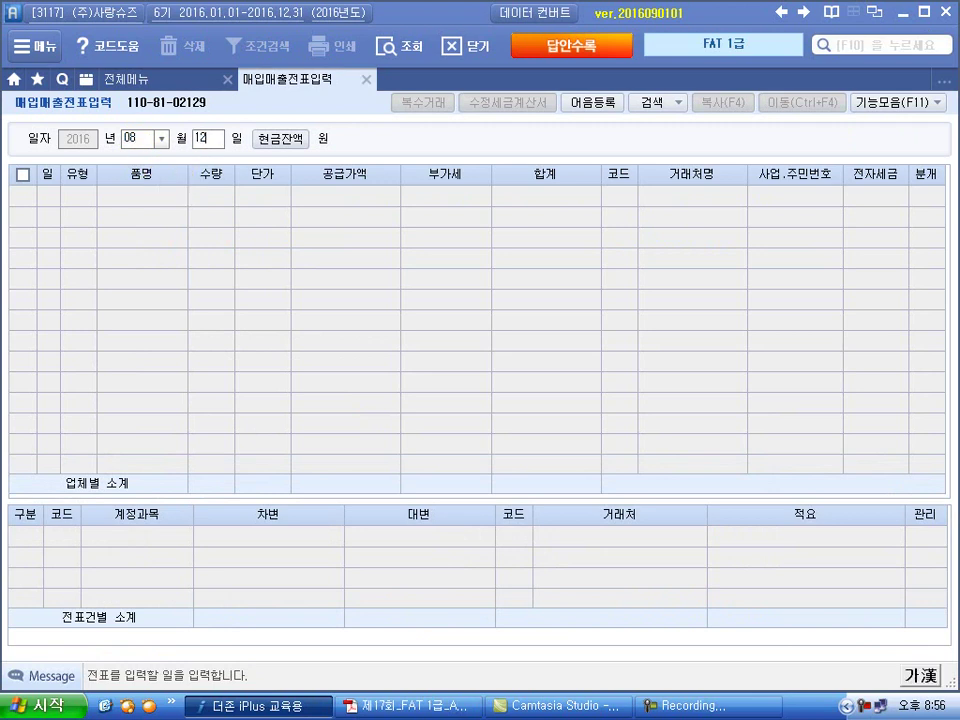
type("2")
key("Return")
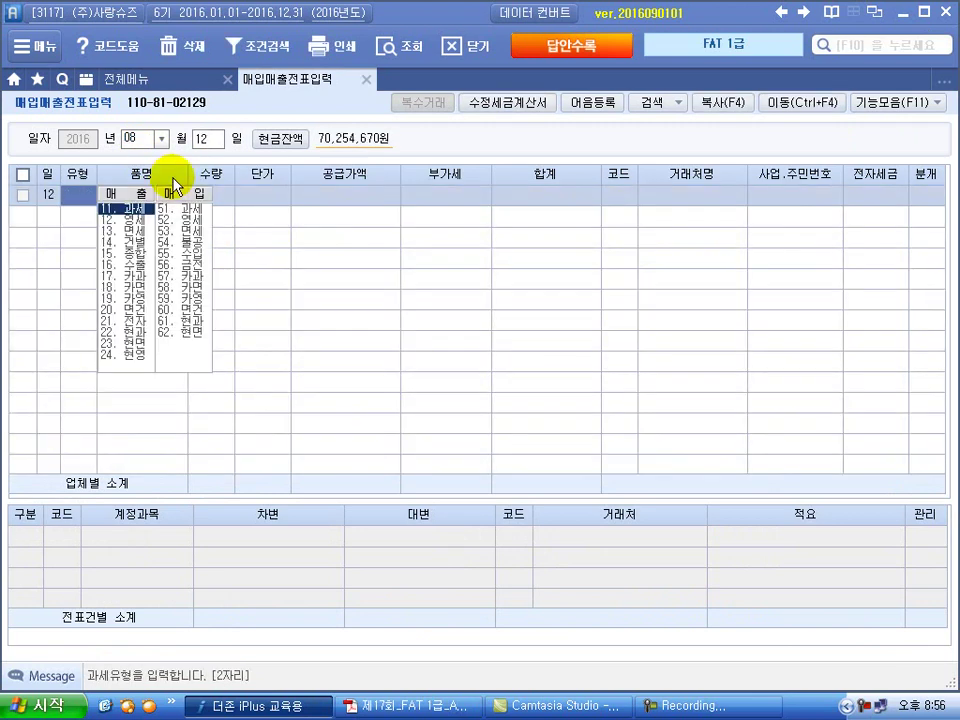
type("53")
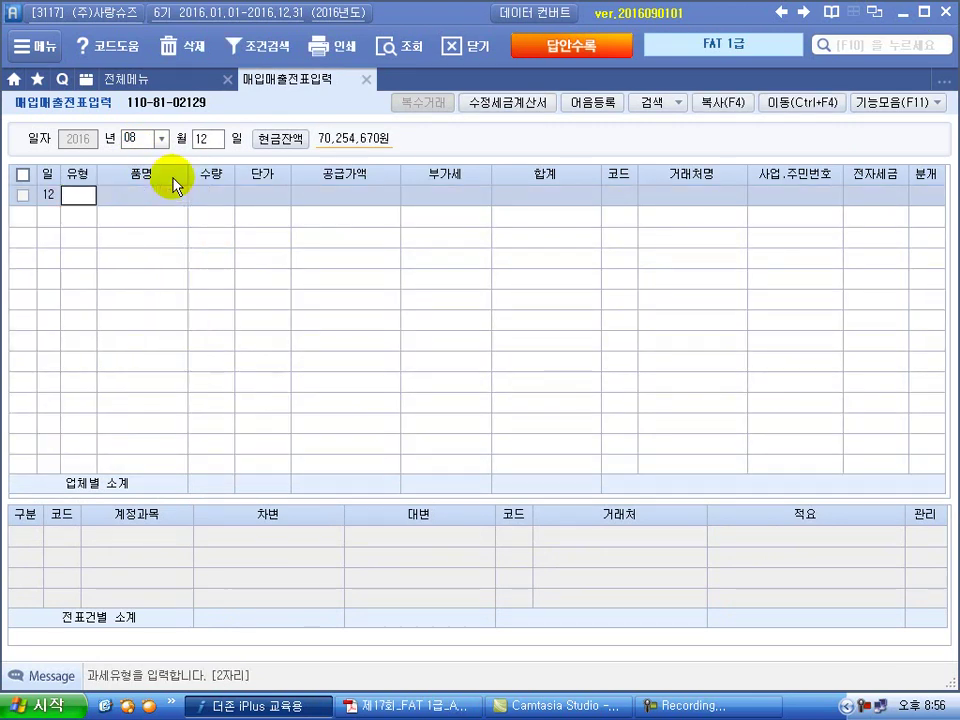
key("Return")
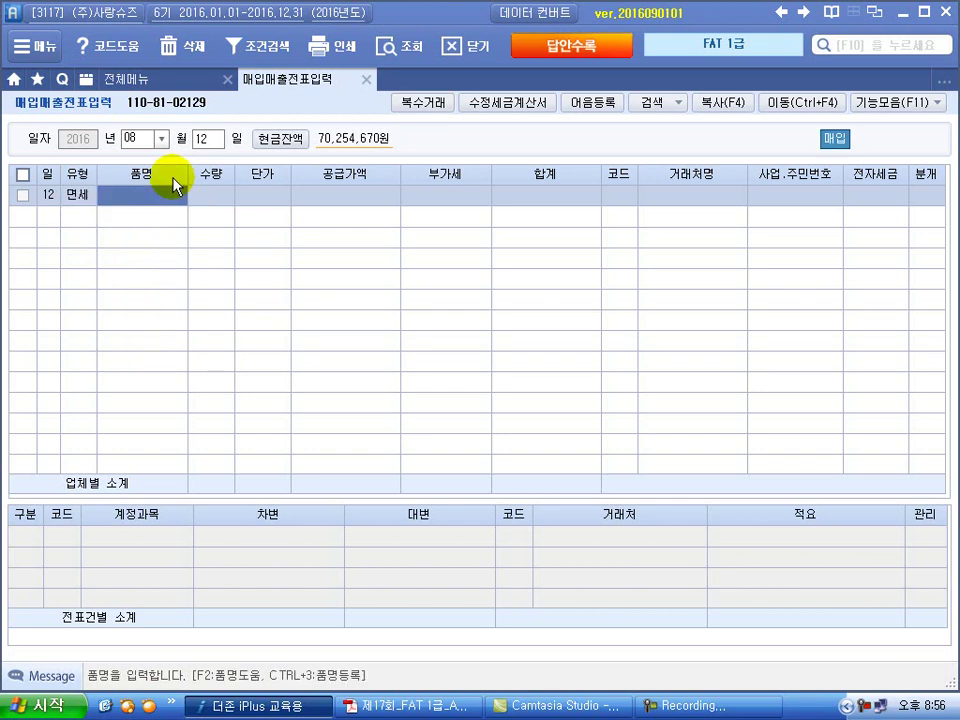
Step: Enter the item 성공 고객관리 with quantity 20 and unit price 20,000 in the August 12 voucher
type("성")
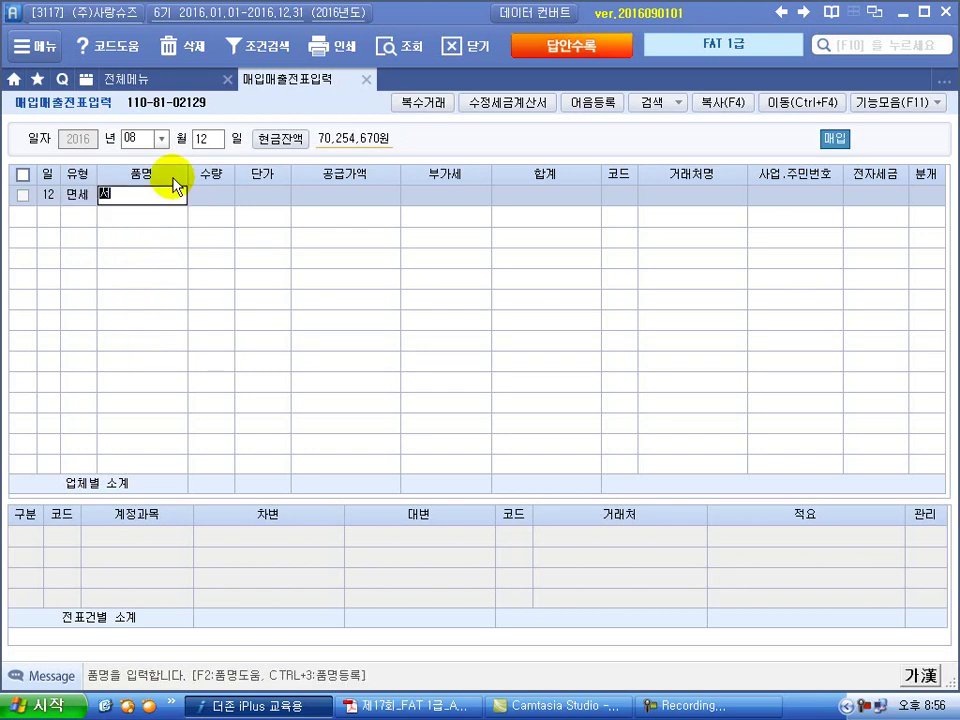
type("공 고객관리")
key("Return")
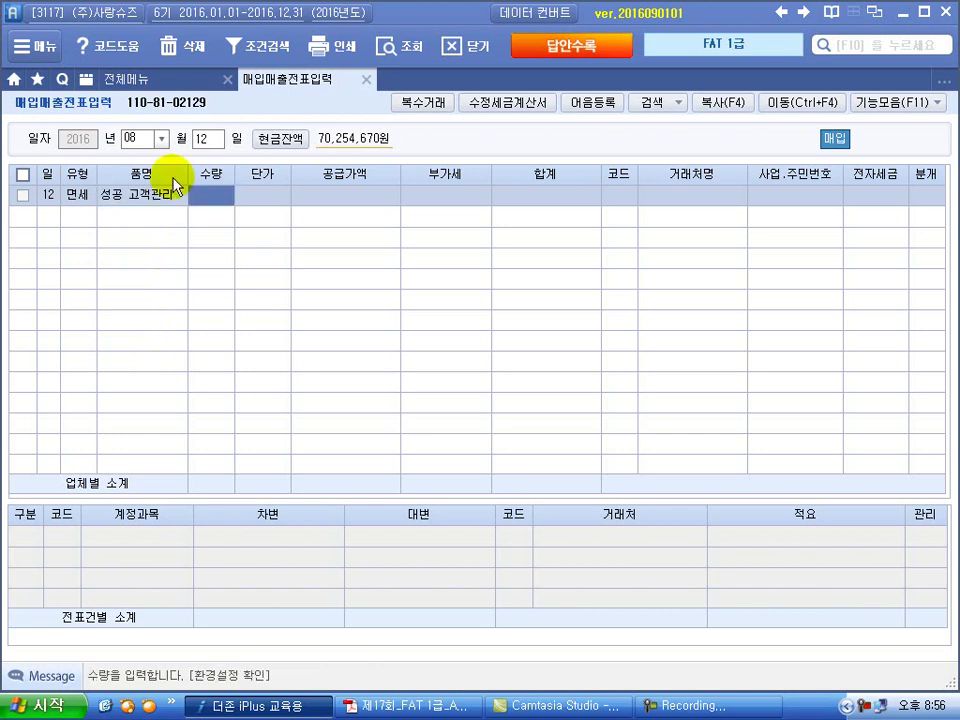
type("3")
key("Return")
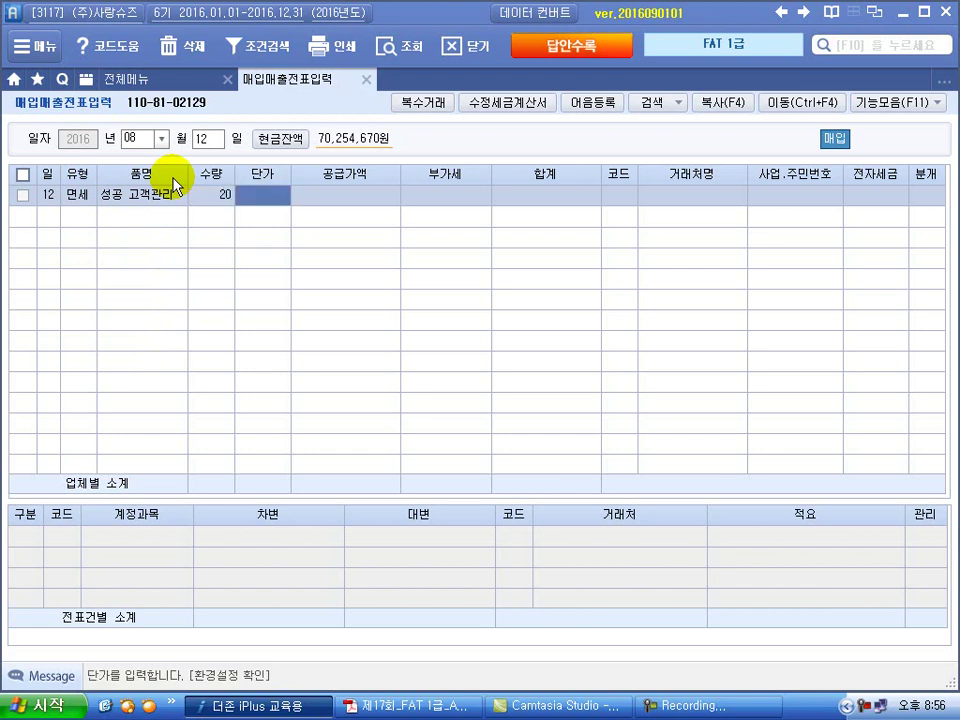
type("200000")
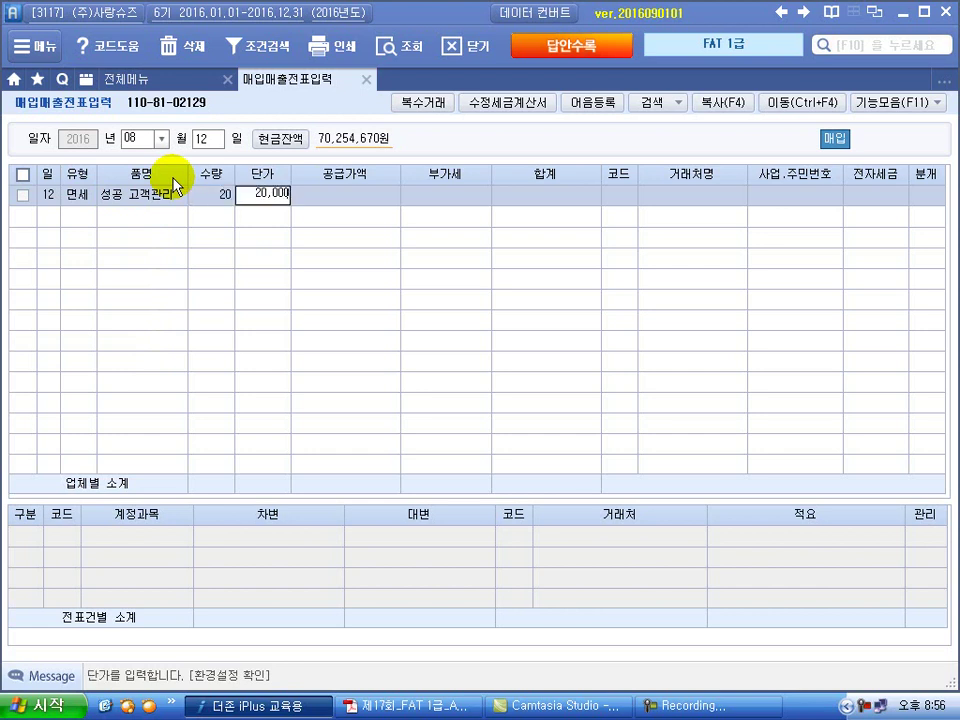
key("Return")
key("Return")
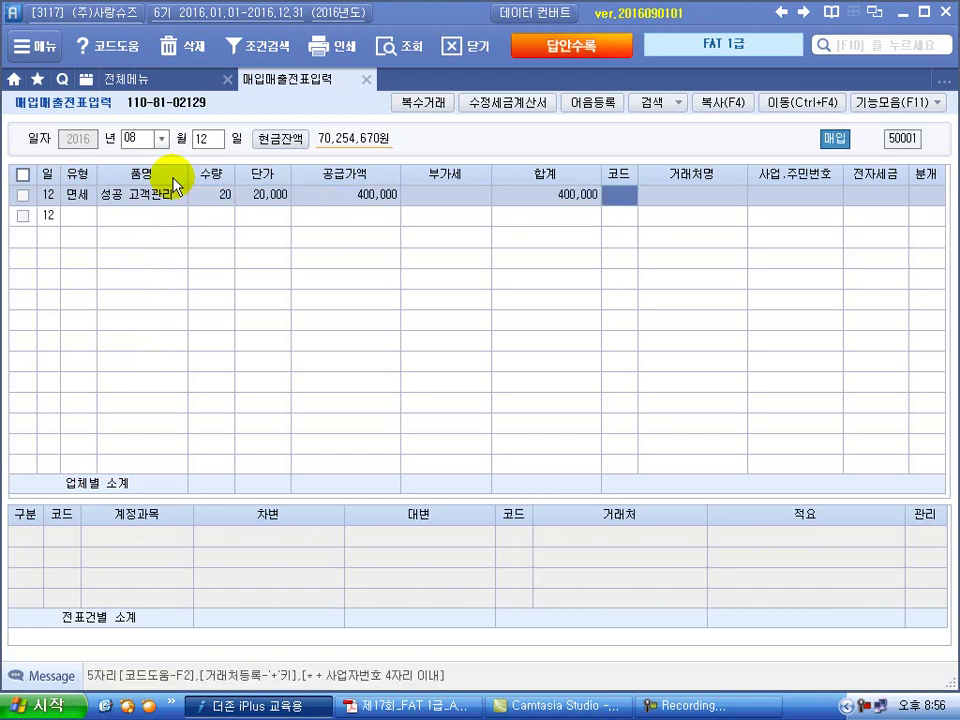
Step: Look up (주)호암출판사 as the voucher's 거래처 and set 전자세금 to 1 전자입력
key("Return")
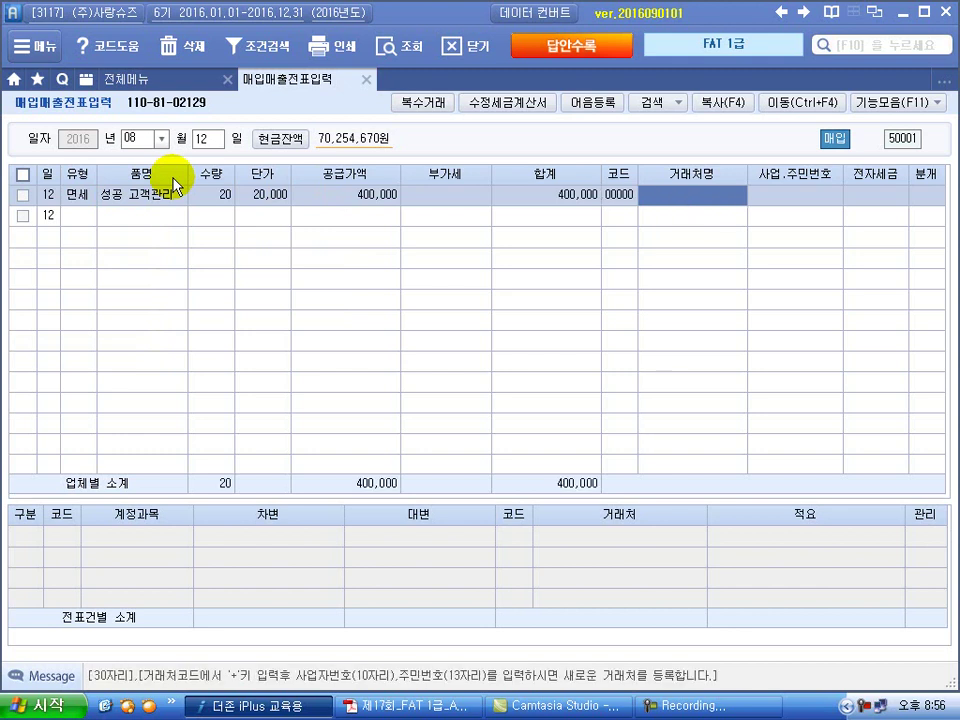
type("호ㅁ")
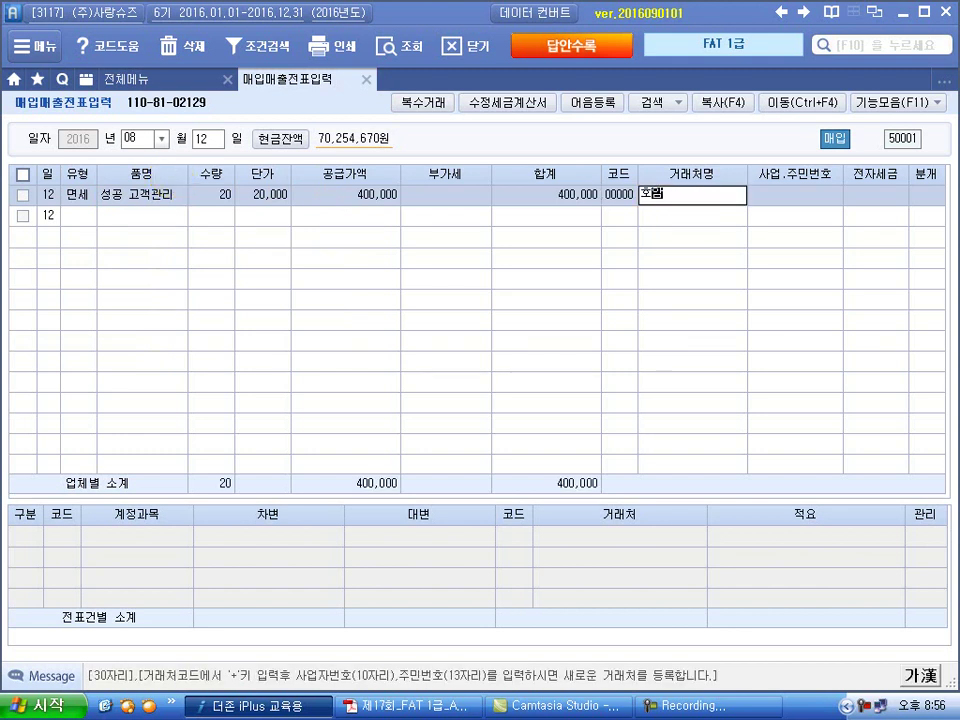
key("Return")
key("Return")
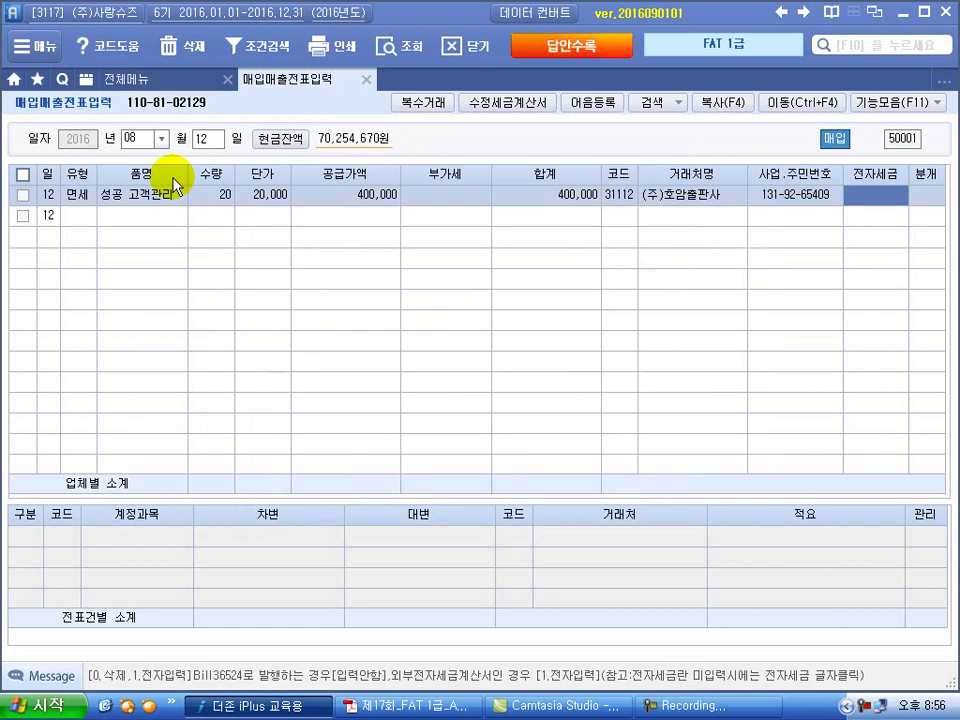
type("1")
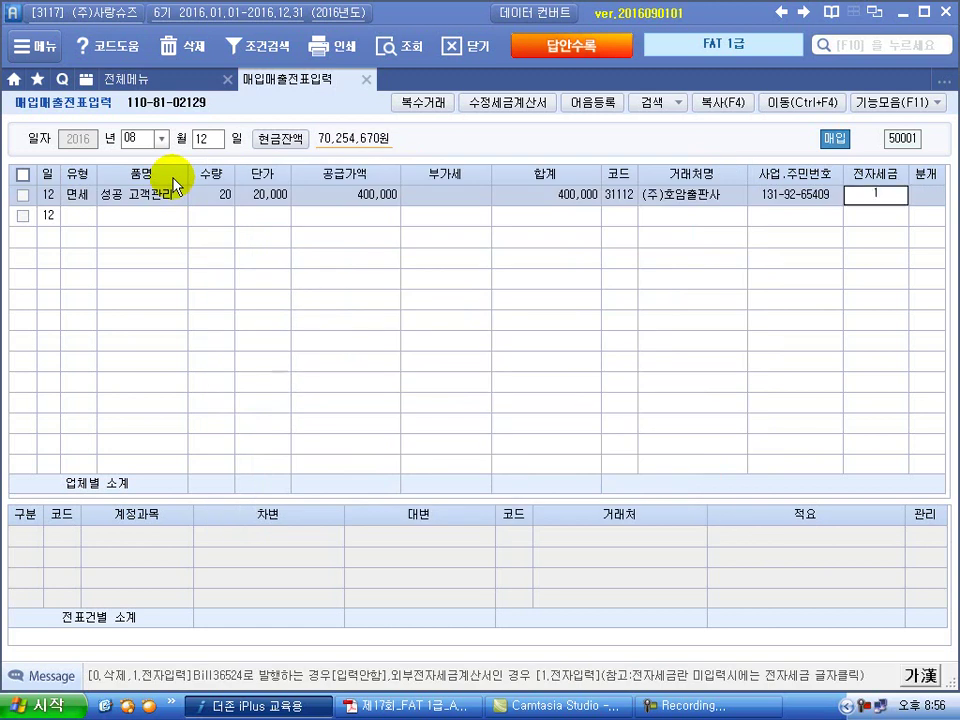
key("Return")
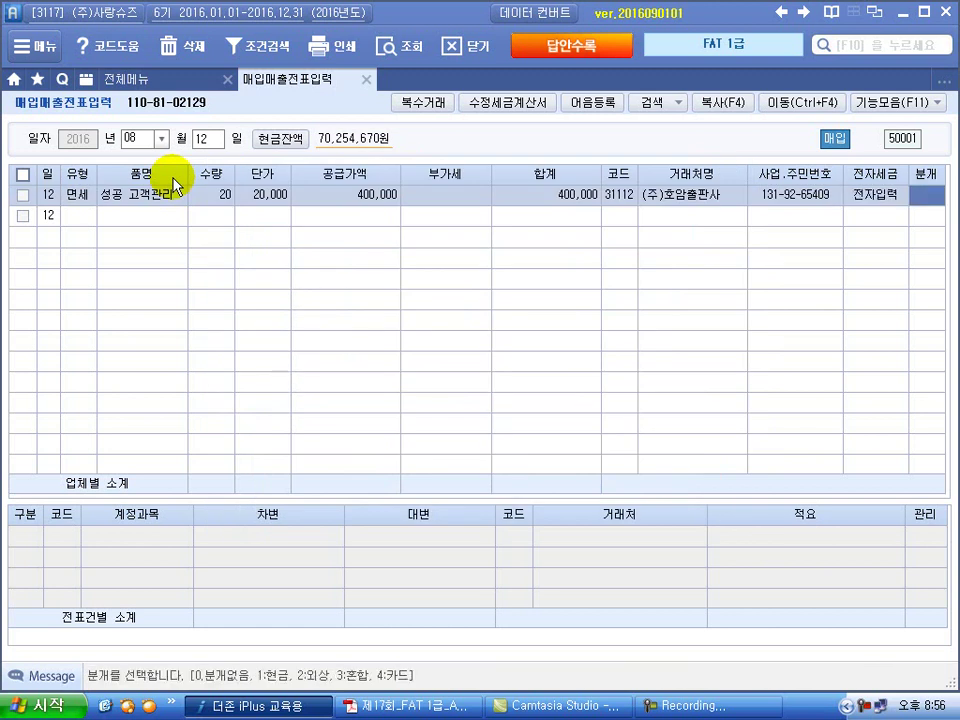
Step: Set the journal type to 3 혼합 and change the debit line's account to 813 접대비
type("3")
key("Return")
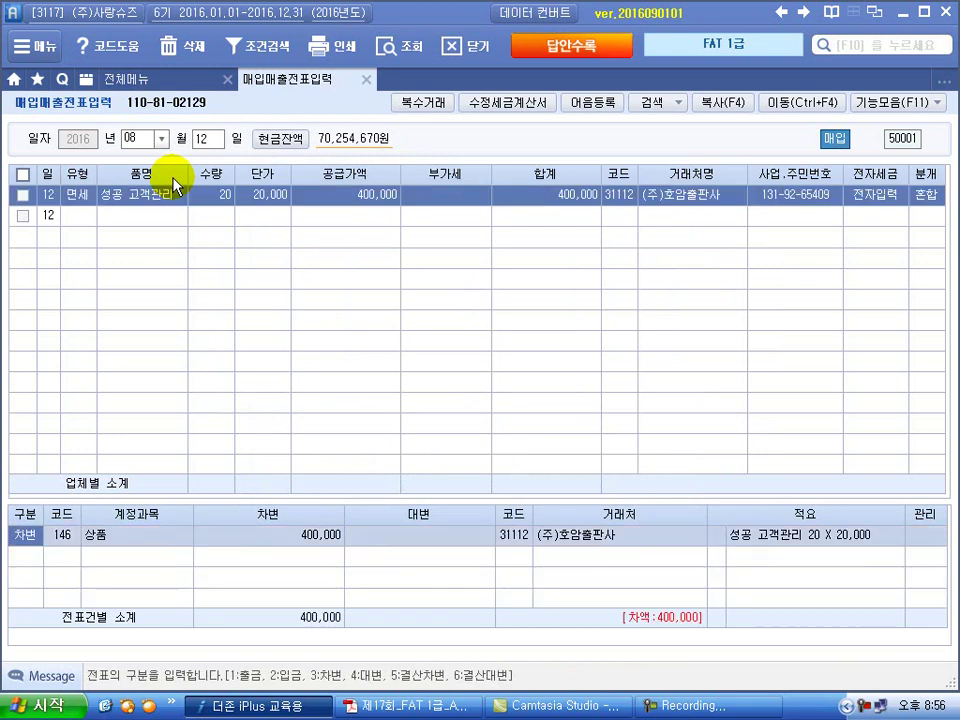
left_click(66, 540)
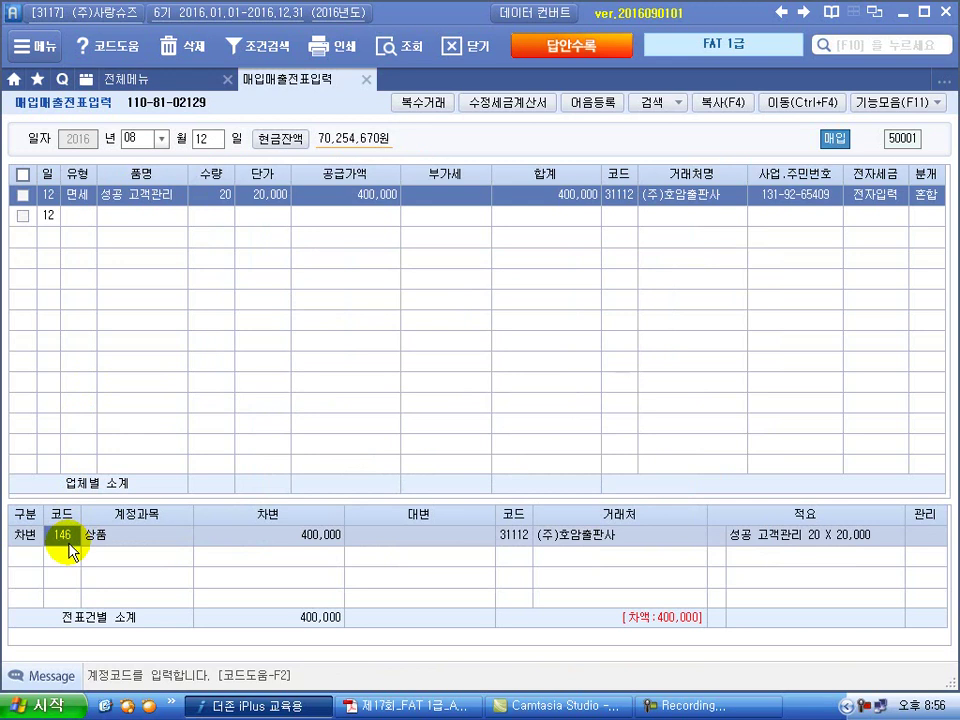
type("접대")
key("Return")
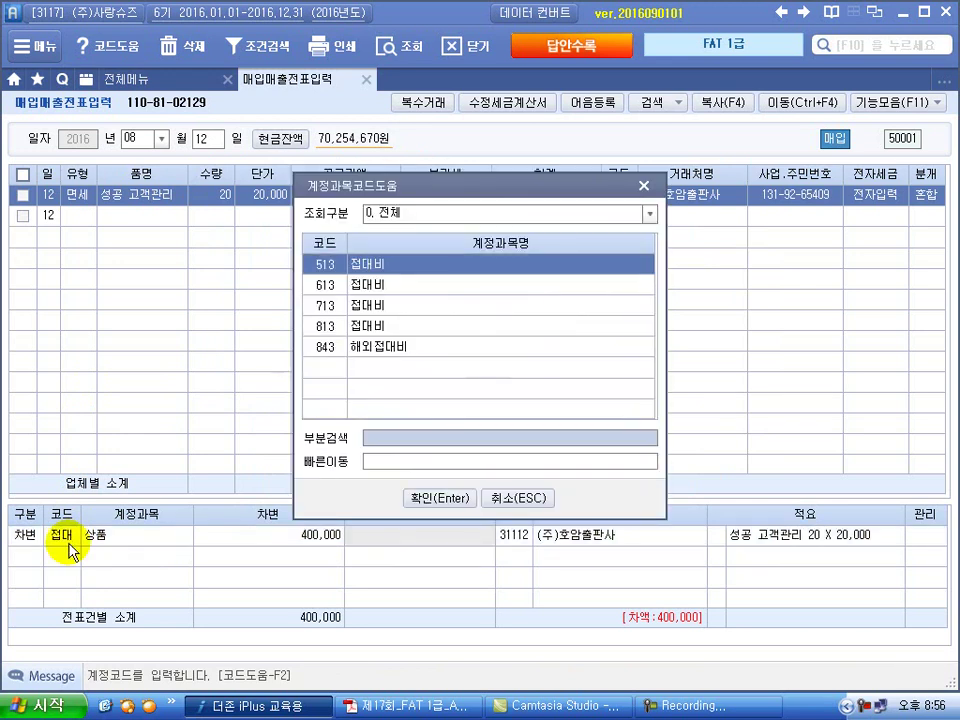
key("Down")
key("Down")
key("Down")
key("Return")
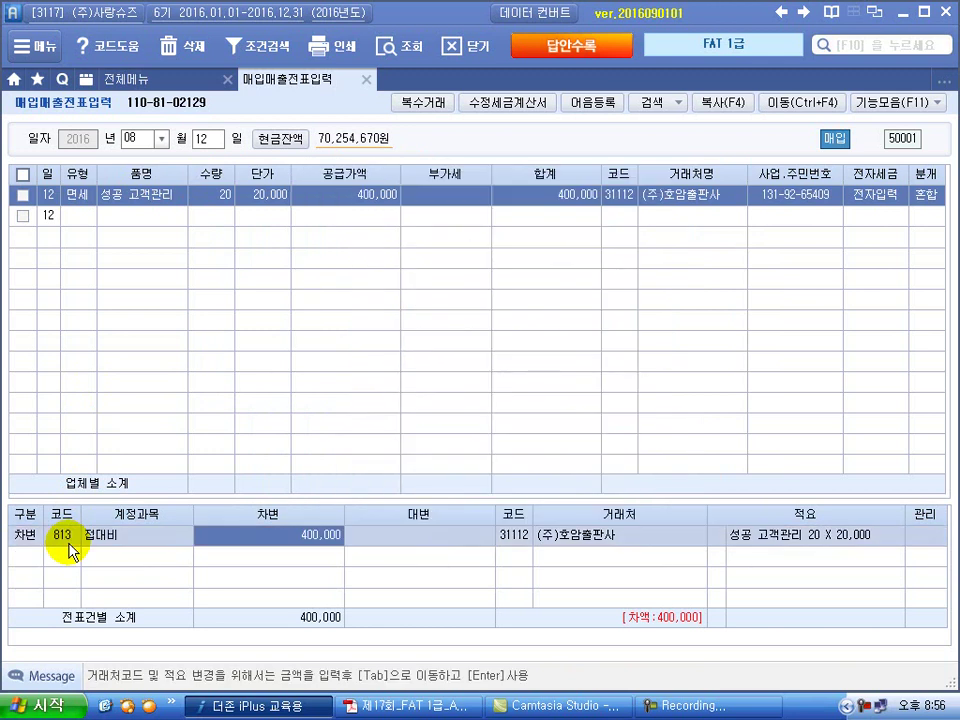
key("Return")
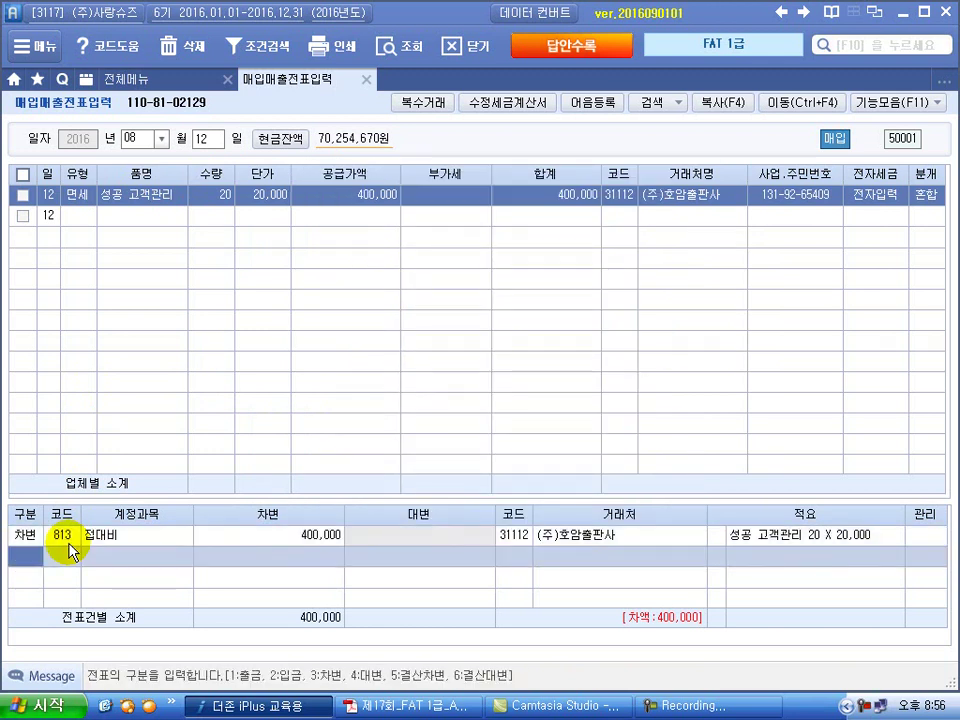
Step: Add a credit line for account 253 미지급금 with an amount of 400,000
key("4")
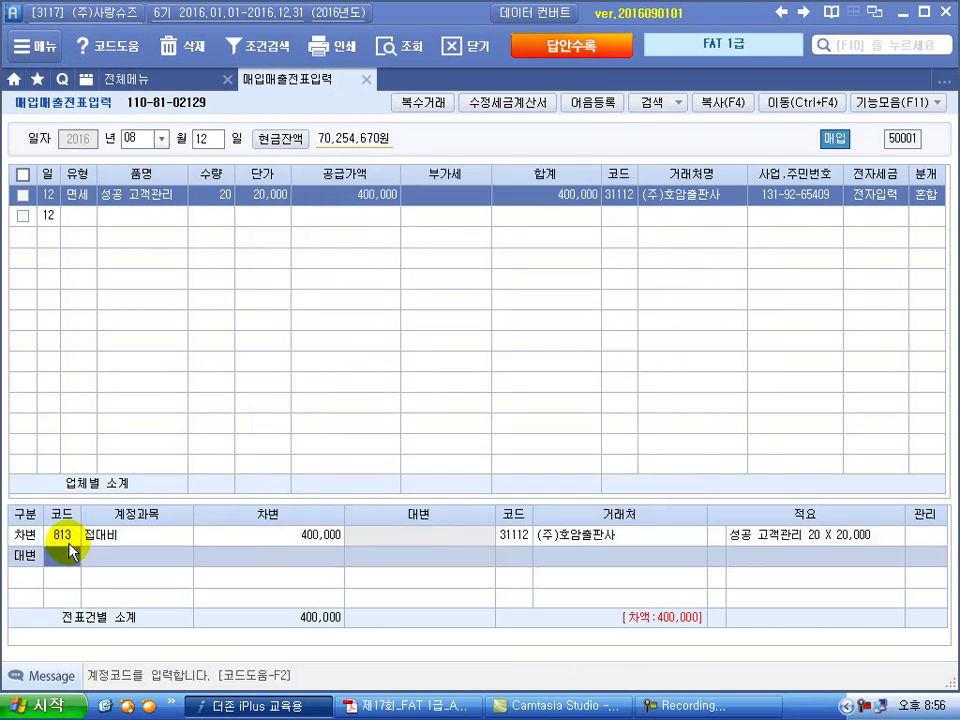
type("미지")
key("Return")
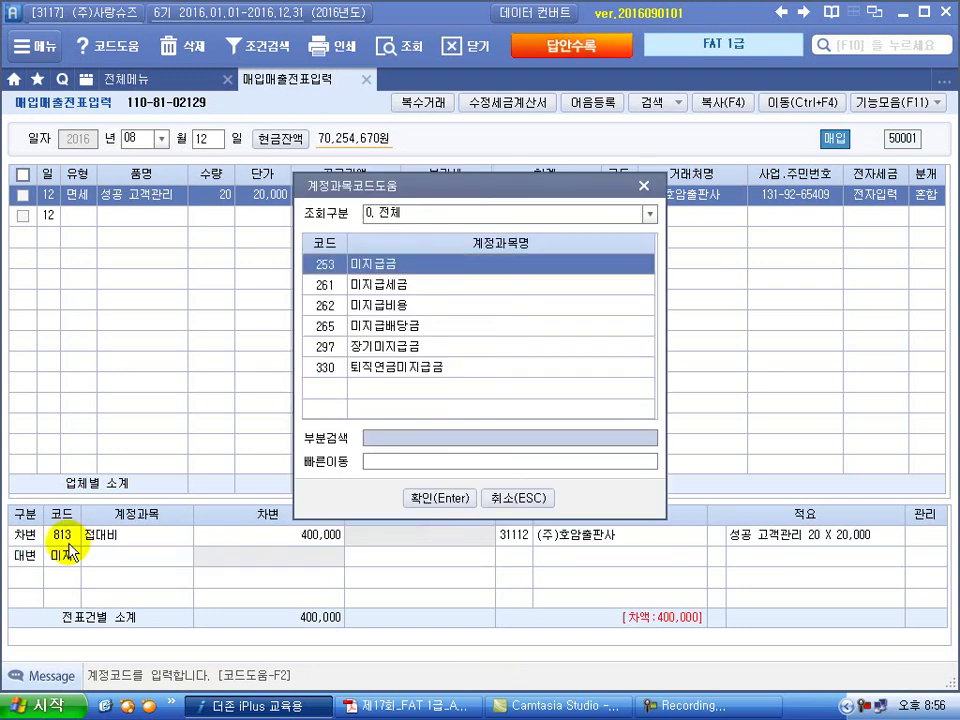
key("Return")
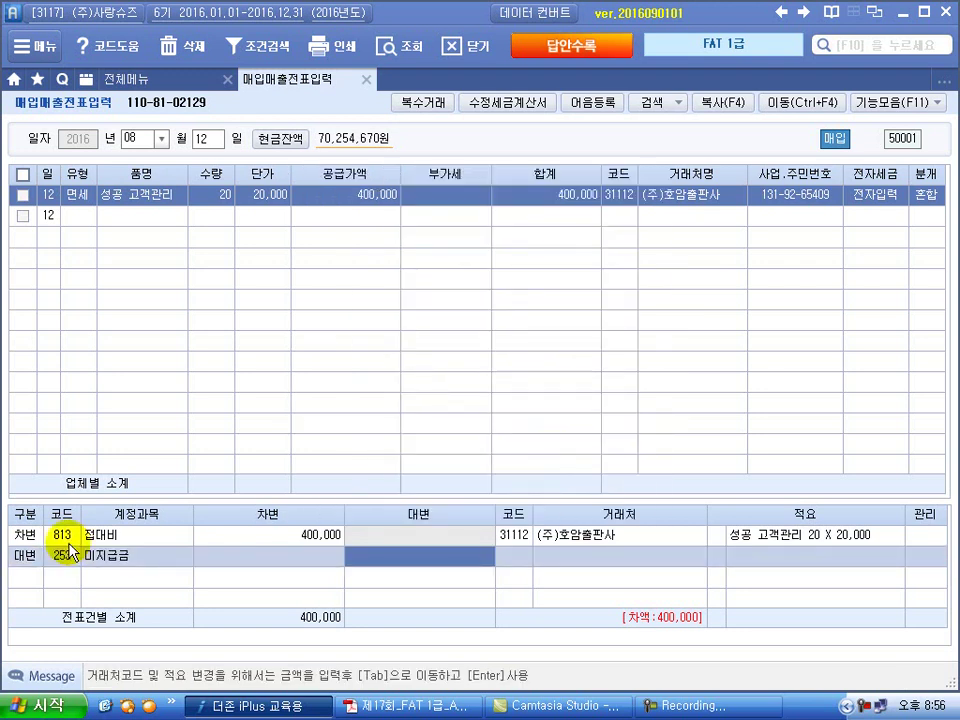
type("400,")
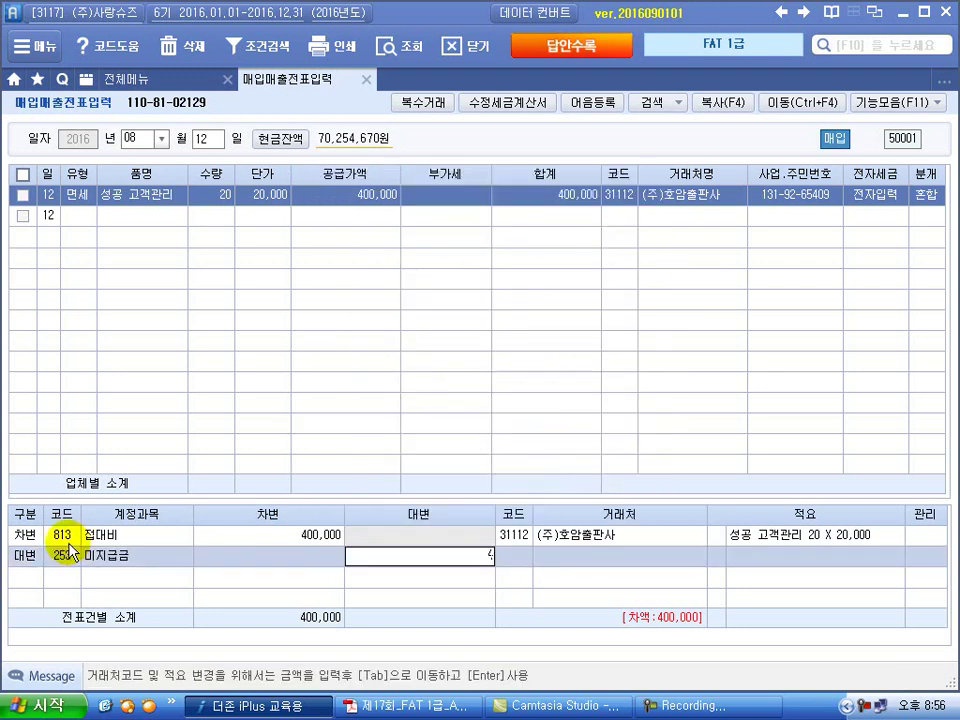
type("000")
key("Return")
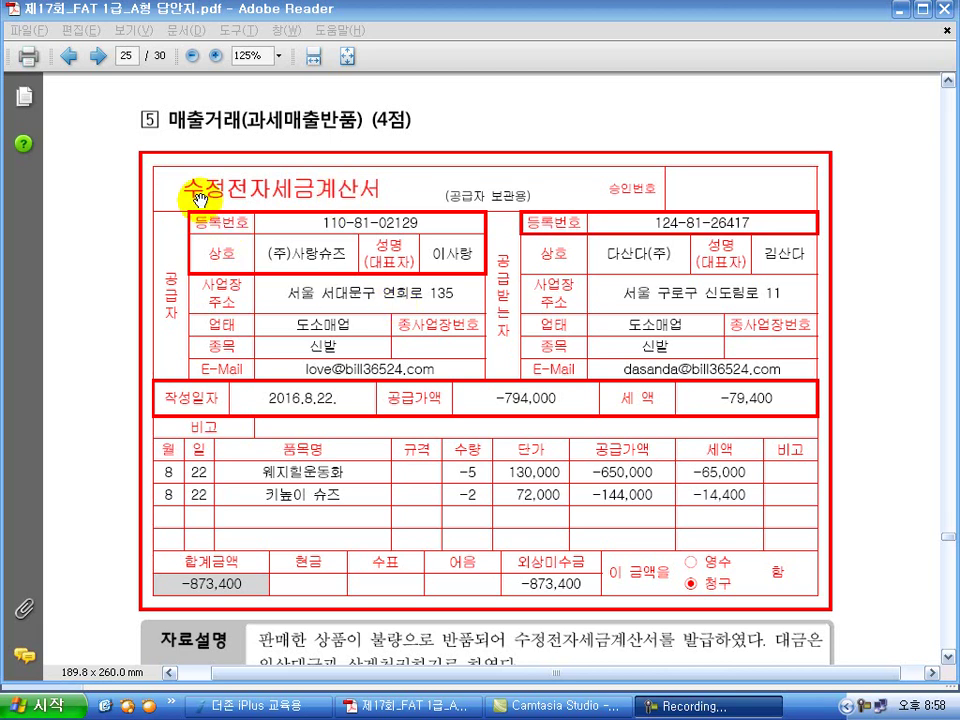
Step: Examine task 5 in the exam PDF, the taxable sales return with two items, including its instructions and answer section
scroll(528, 468, "down", 1)
left_click_drag(526, 462, 522, 318)
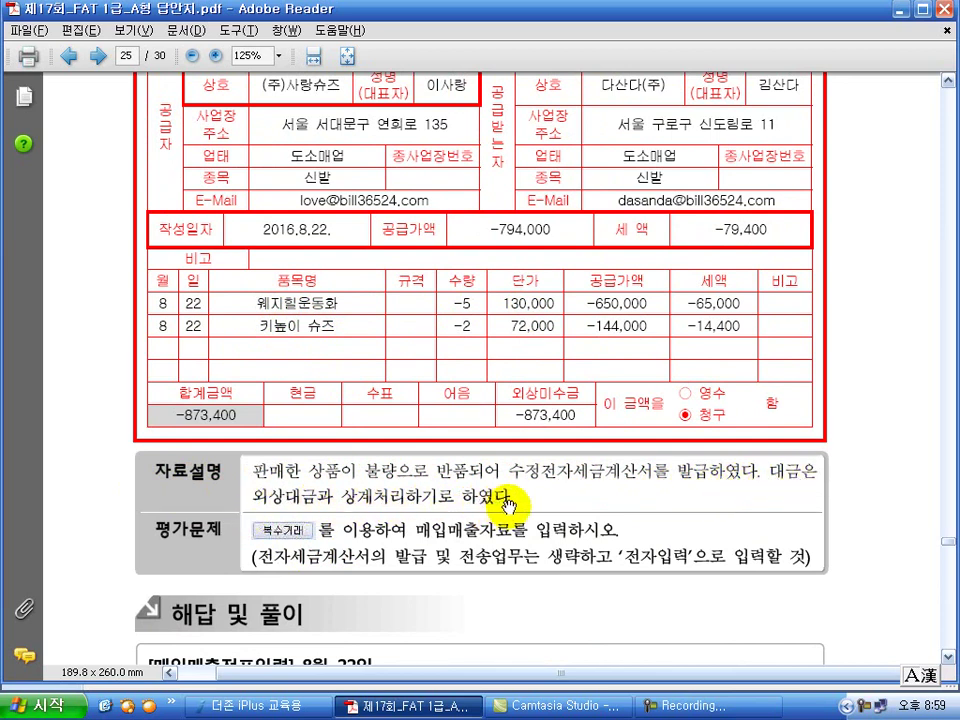
left_click_drag(517, 525, 523, 414)
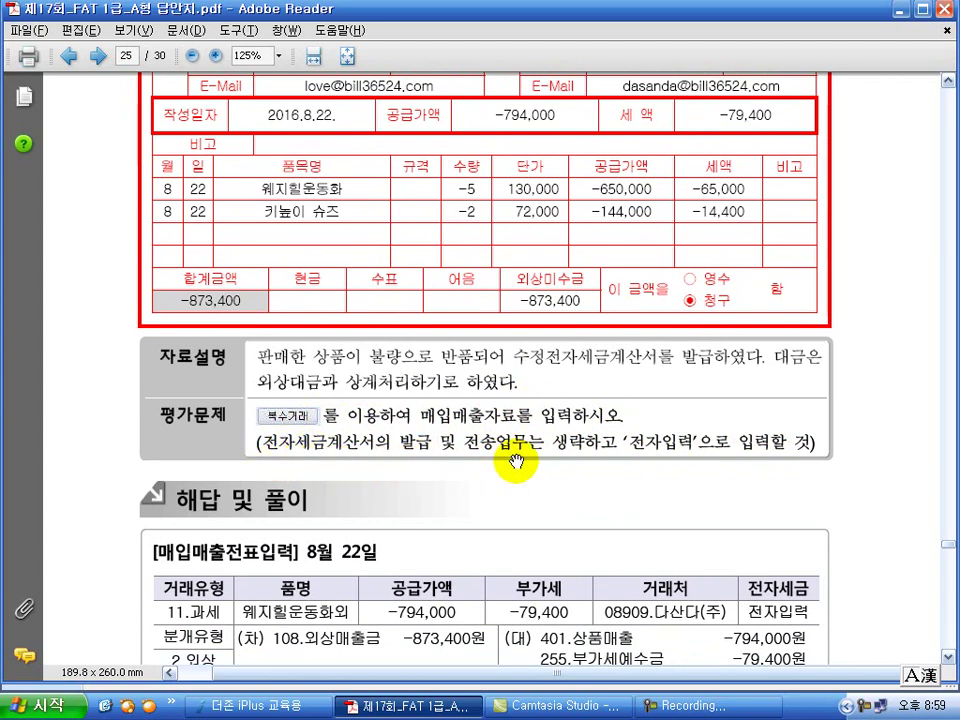
left_click_drag(504, 512, 503, 392)
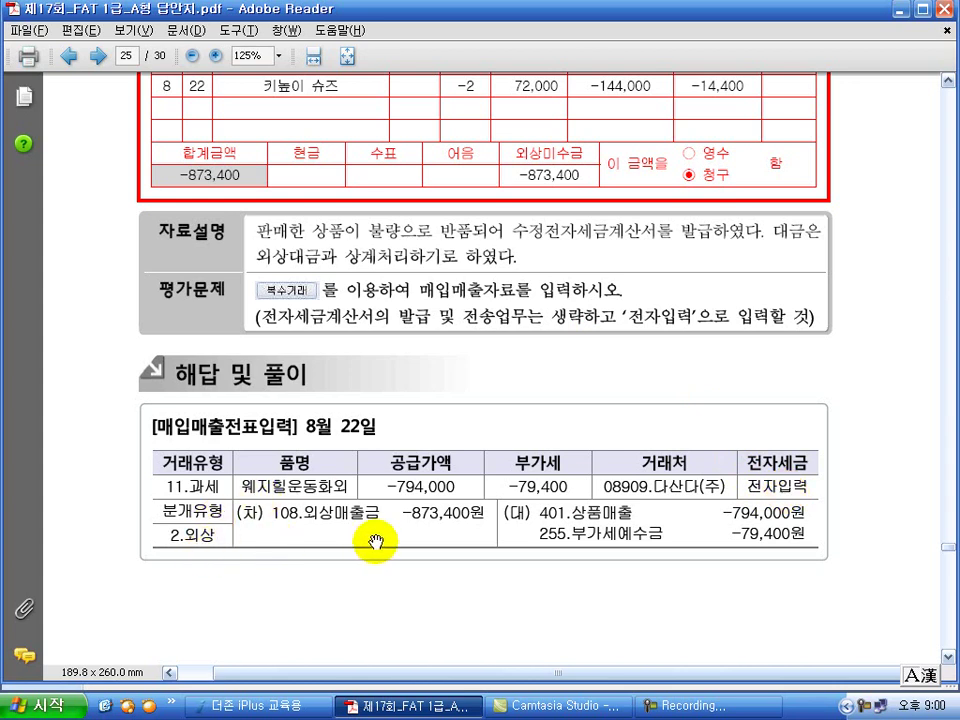
Step: Switch back to 더존 iPlus, start a type 11 과세 sales voucher dated August 22, and open its 복수거래 entry
key("alt+Tab")
left_click(205, 140)
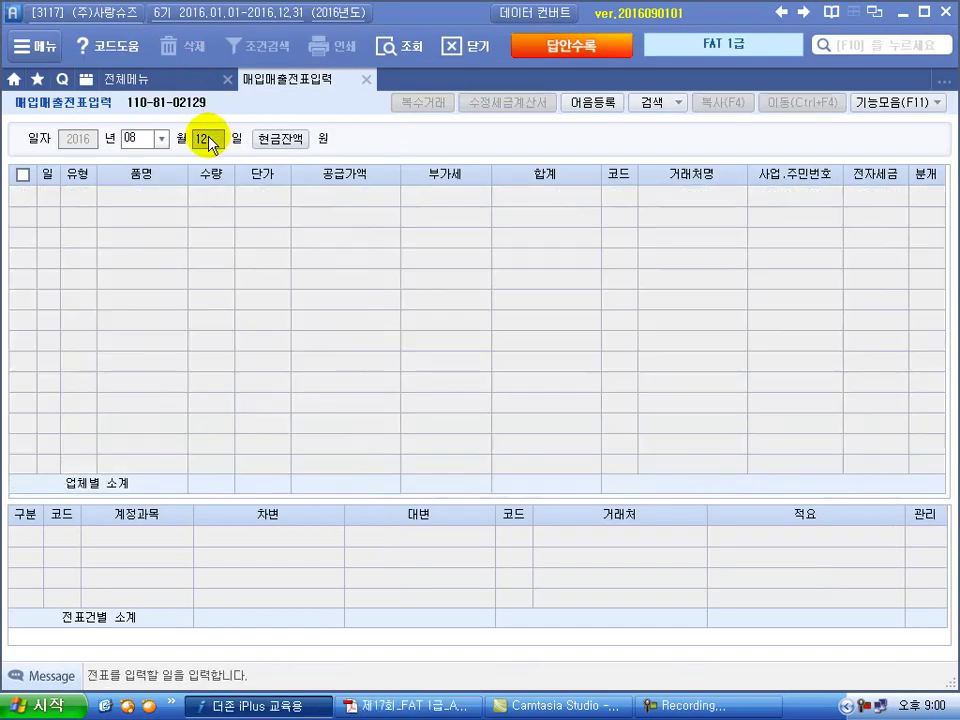
type("22")
key("Return")
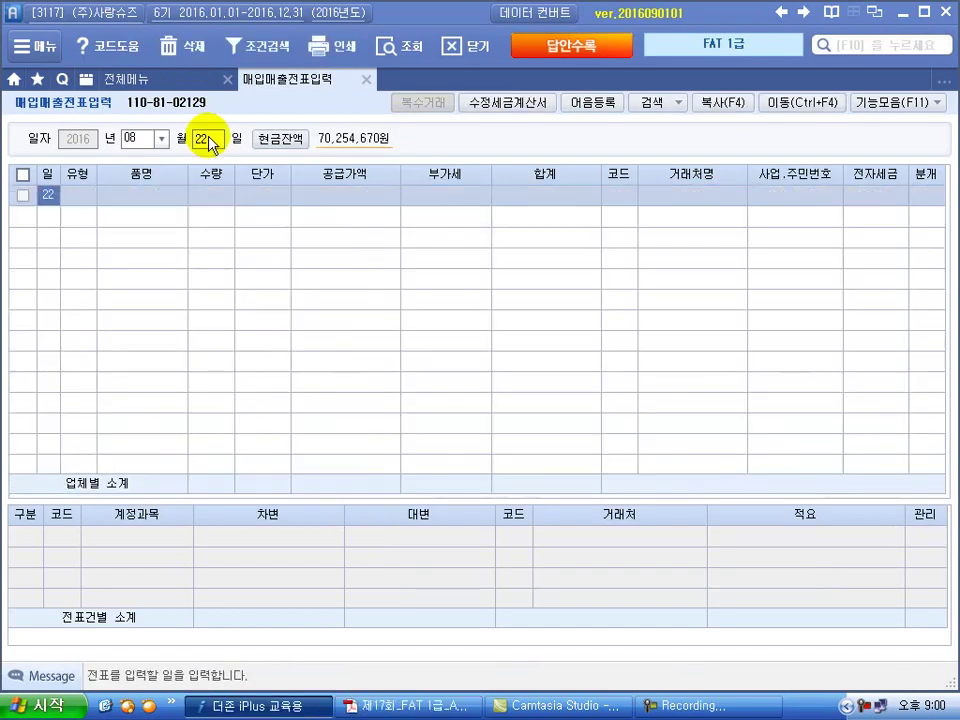
key("Return")
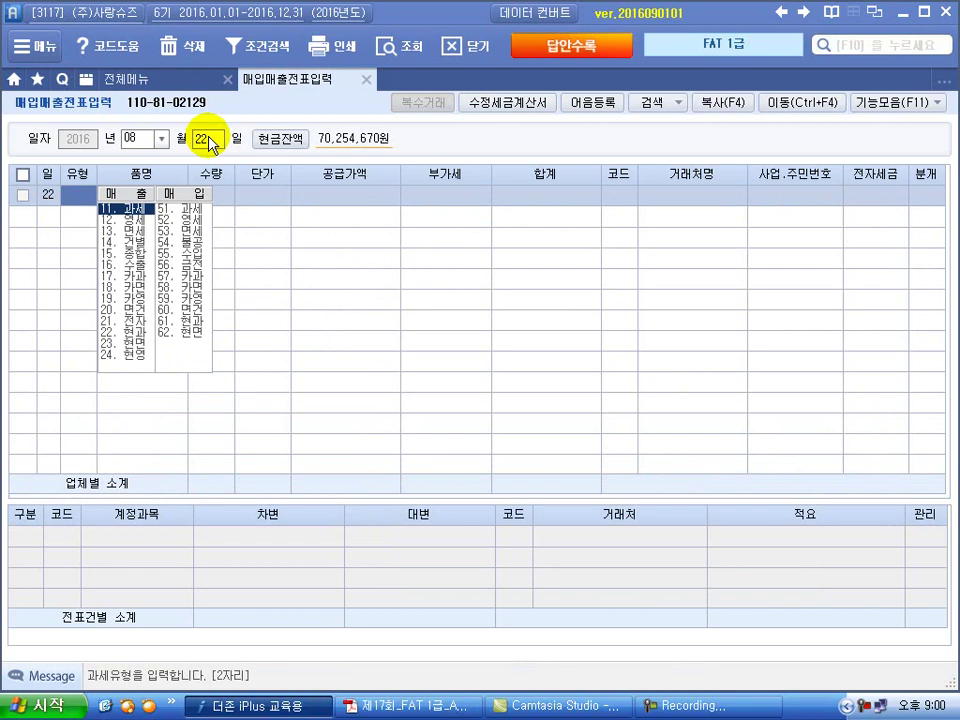
key("Return")
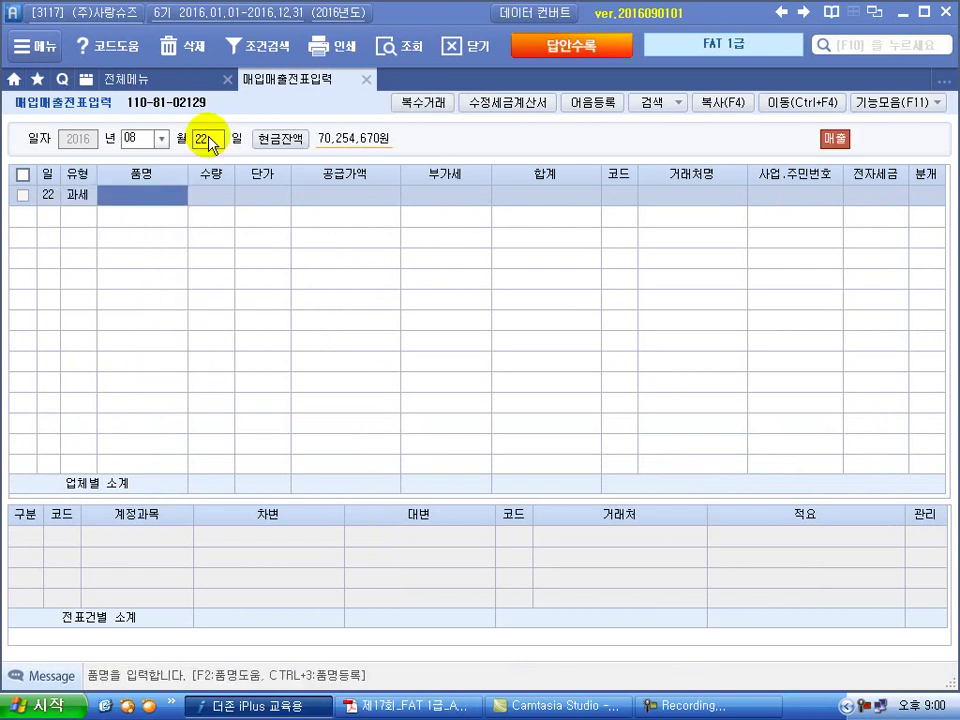
left_click(421, 104)
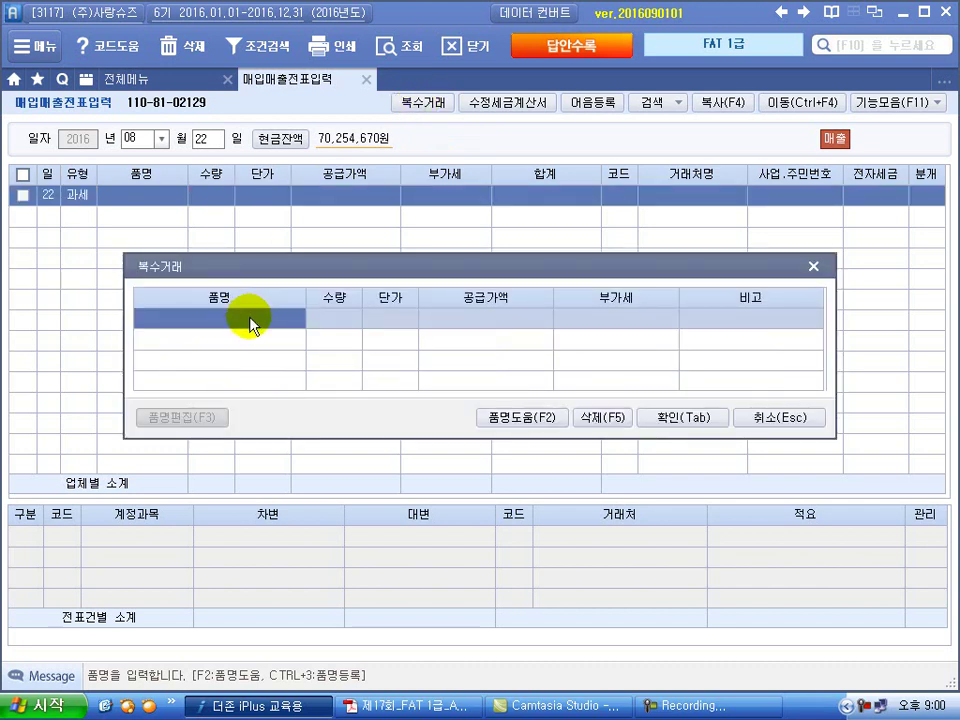
type("dnpwlglf")
key("BackSpace")
key("BackSpace")
key("BackSpace")
key("BackSpace")
key("BackSpace")
key("BackSpace")
key("BackSpace")
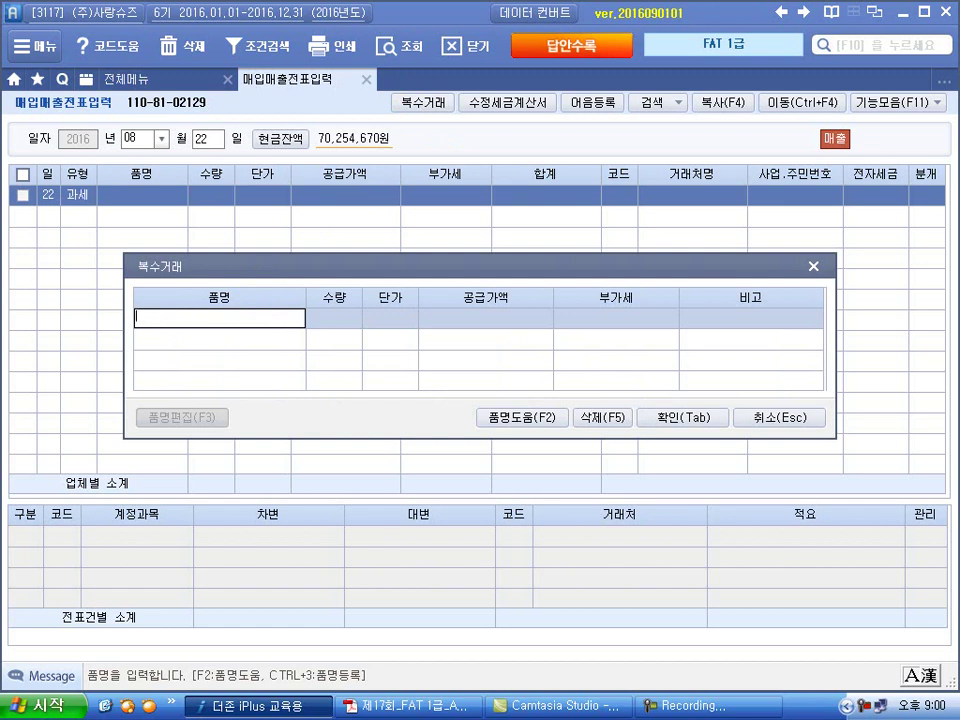
Step: Enter the first returned item 웨지힐운동화 with quantity -5 and unit price 130,000
key("Hangul")
type("dnpwlglfdnsehdg")
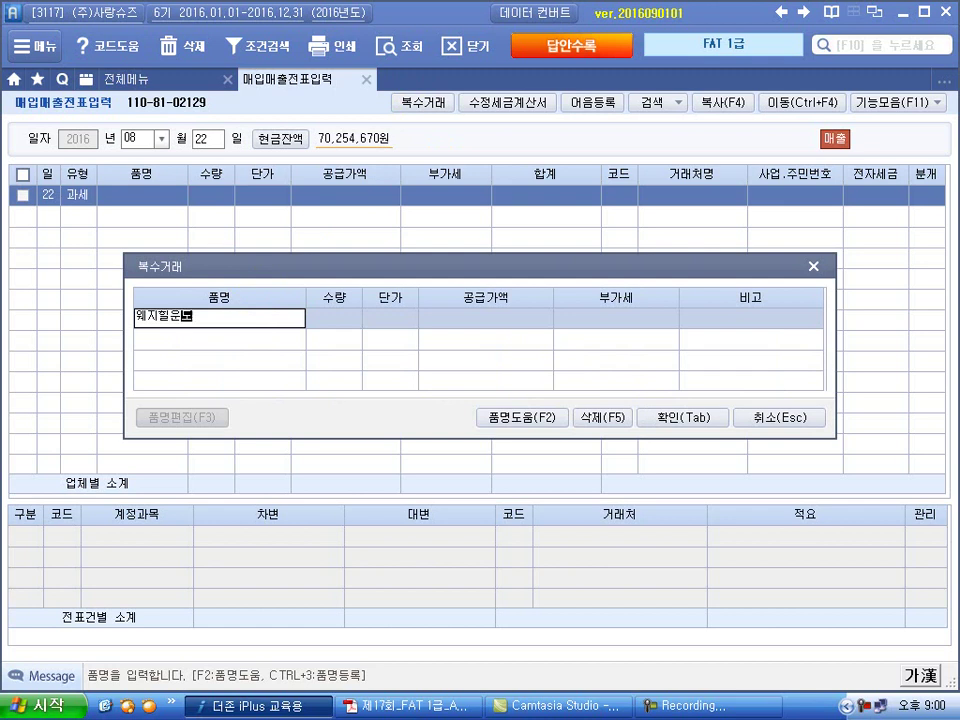
type("hk")
key("Return")
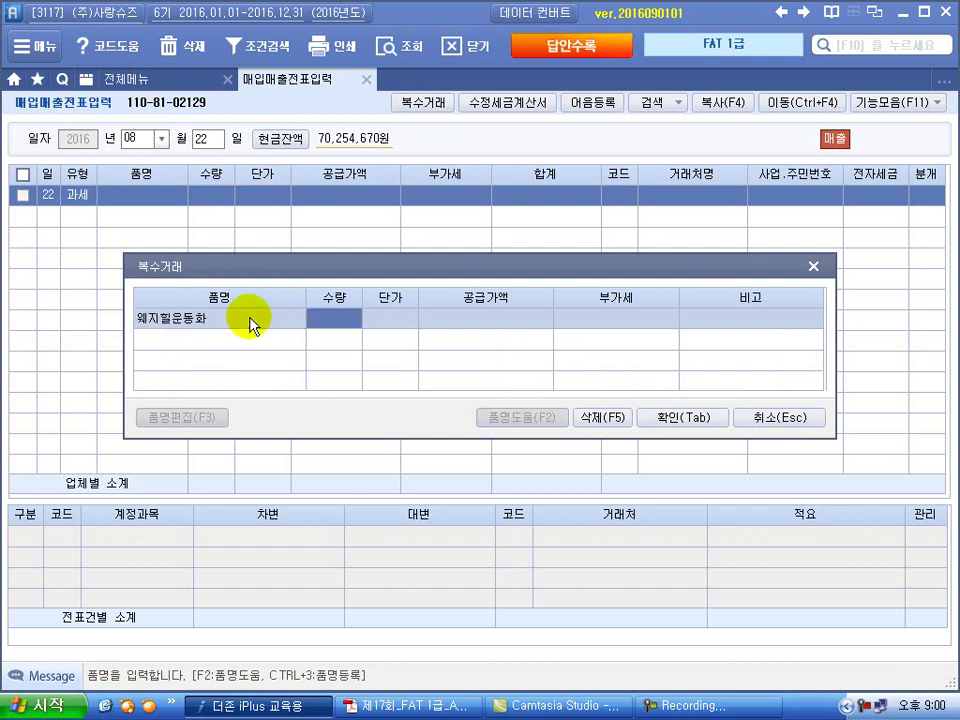
type("-5")
key("Return")
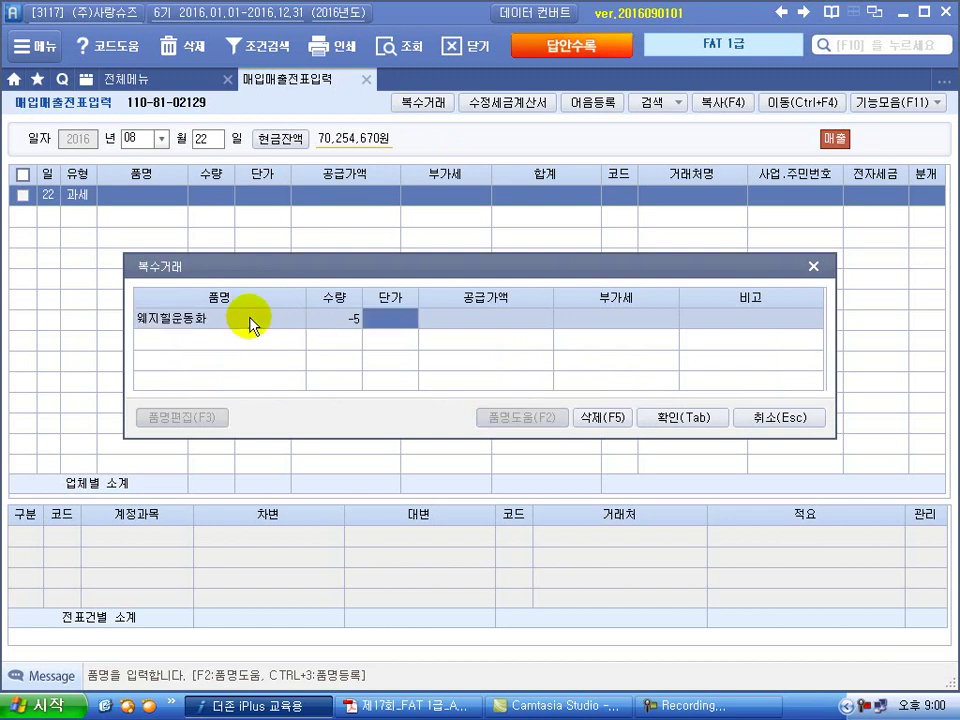
type("1300000")
key("Return")
key("Return")
key("Return")
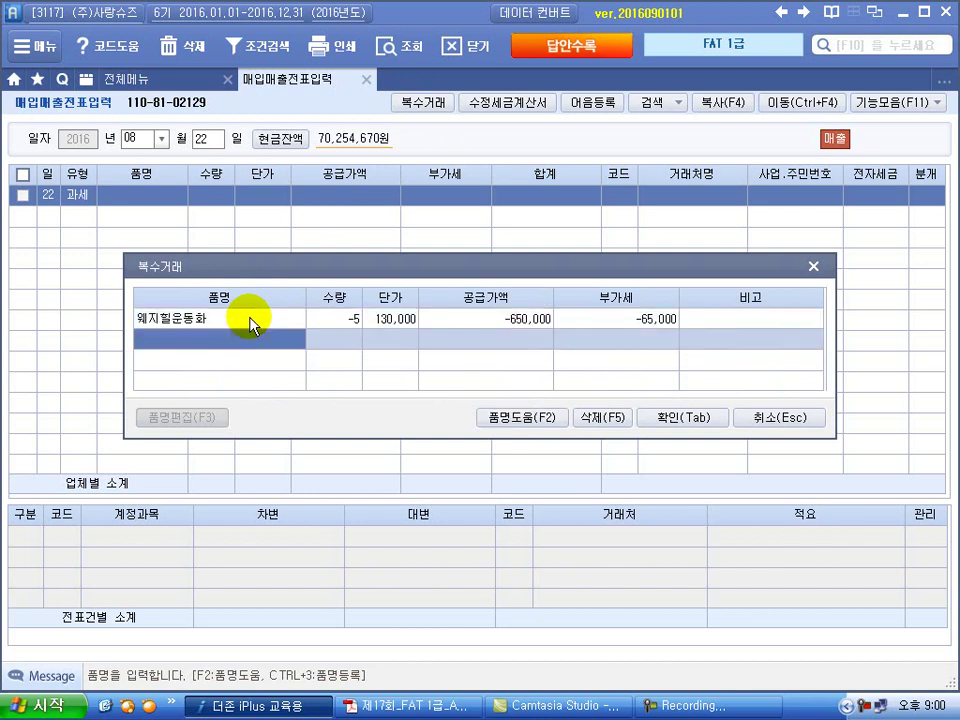
Step: Add the second returned item 키높이 슈즈 with quantity -2 and unit price 72,000, and confirm the 복수거래 entry
type("키")
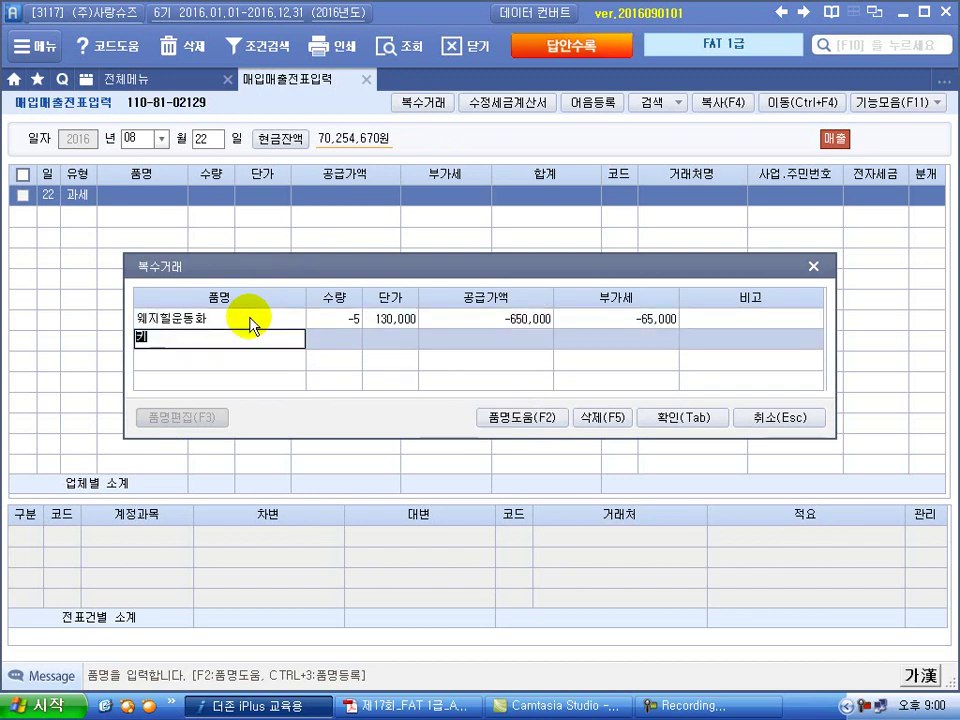
type("높ㅇ")
type("이 슈즈")
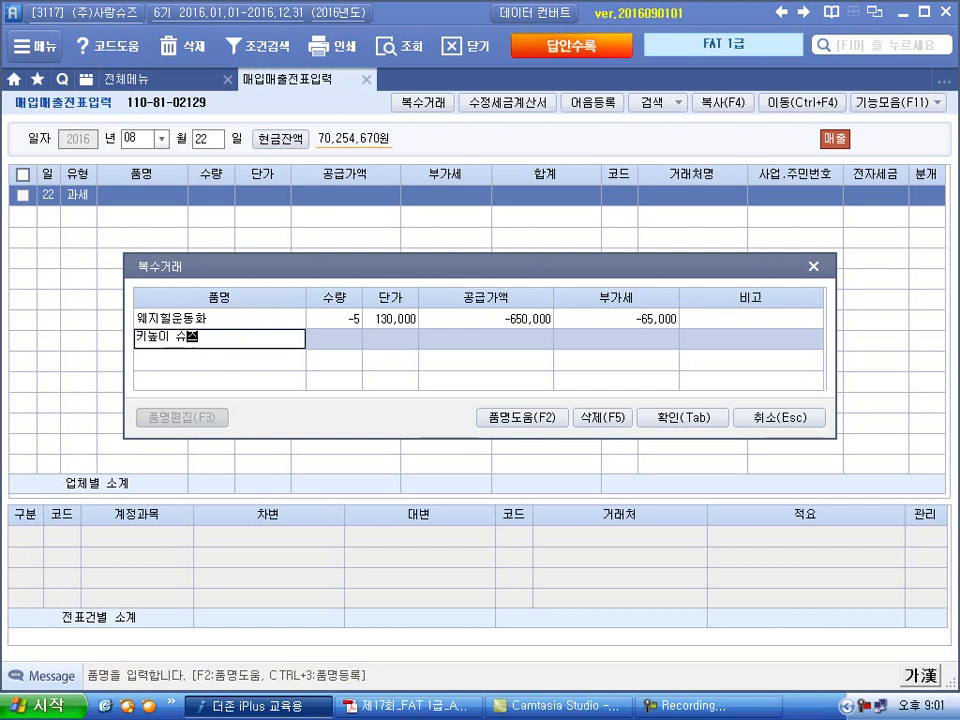
key("Return")
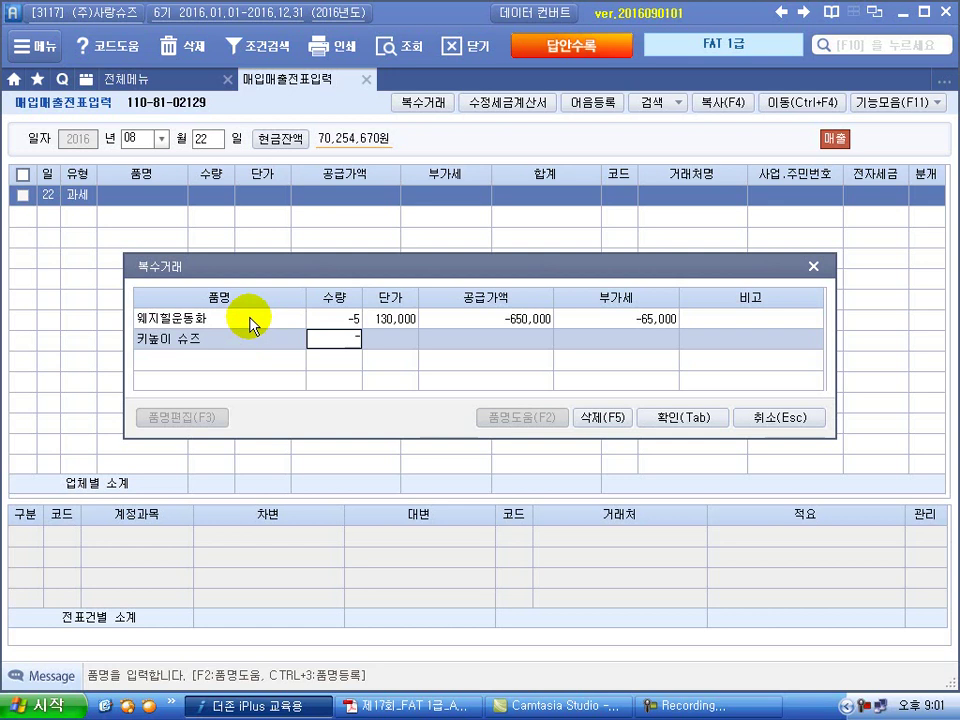
key("Return")
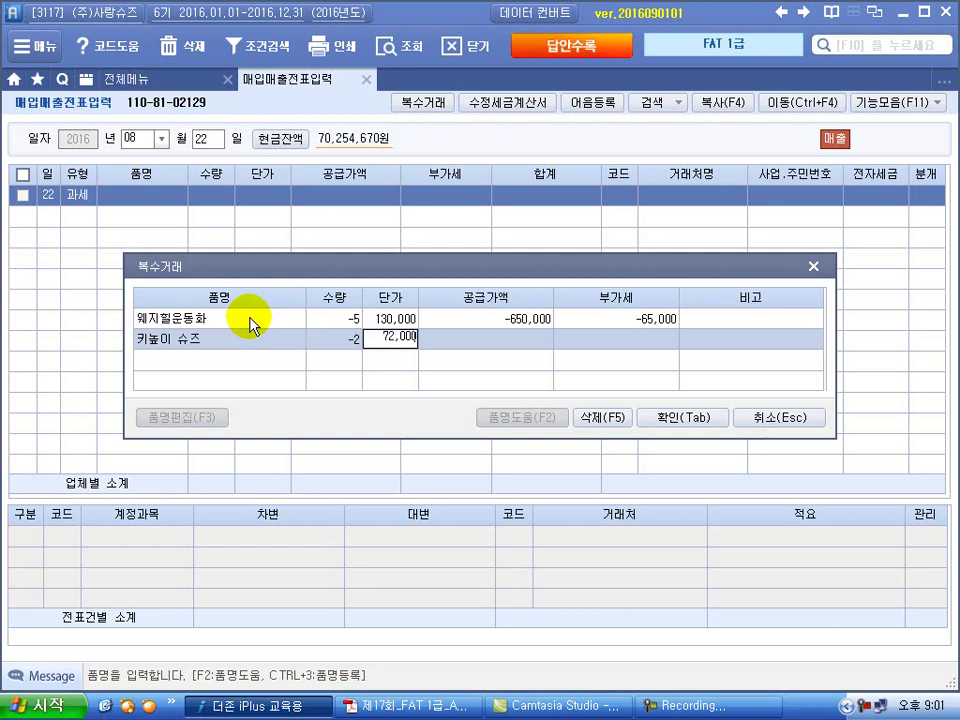
type("72000")
key("Return")
key("Return")
key("Return")
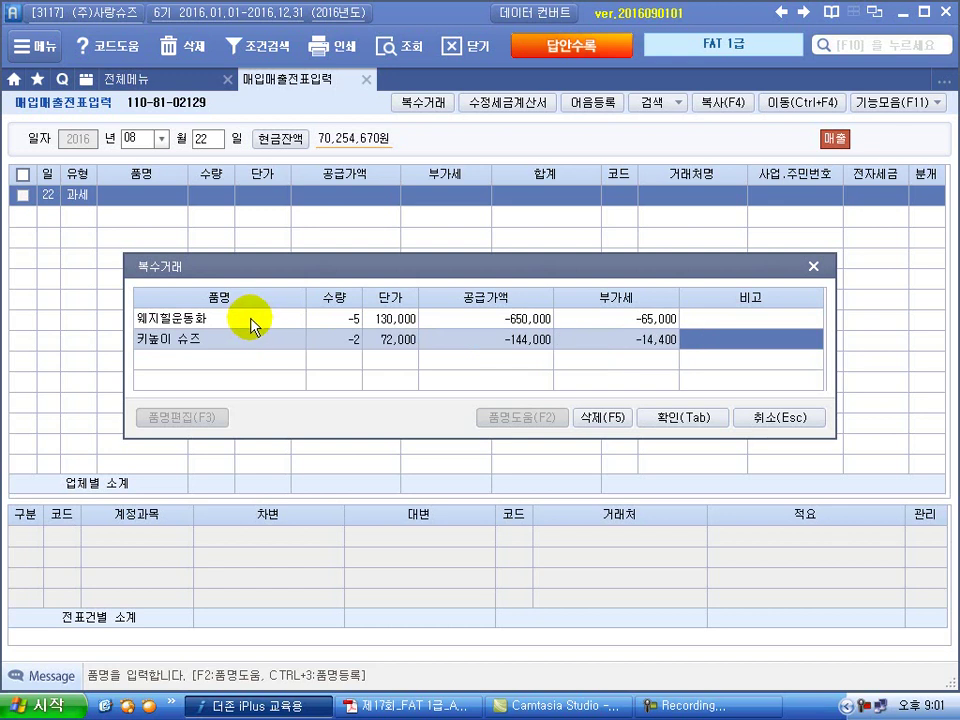
left_click(694, 420)
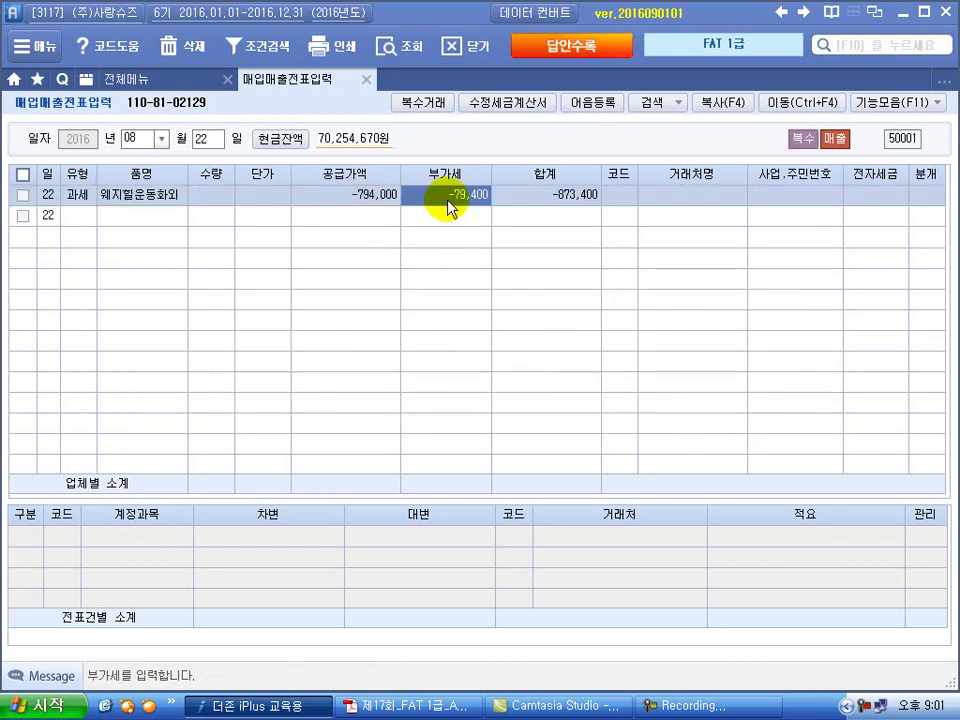
Step: Set the return voucher's customer to 다산다(주), its electronic tax invoice status to 전자입력, and its journal type to 2 외상
left_click(614, 203)
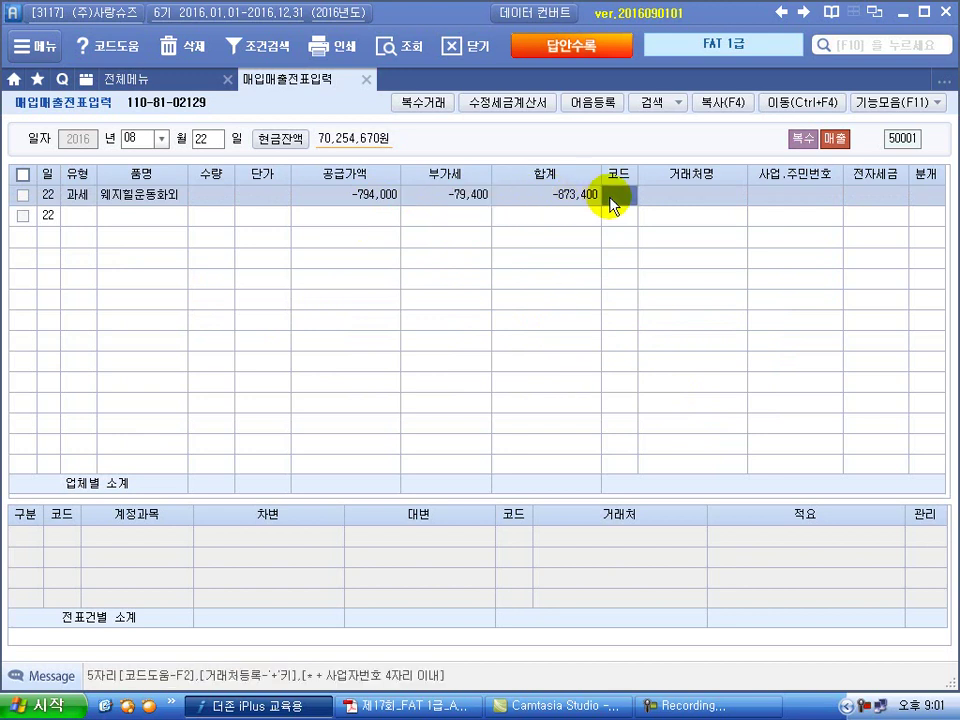
key("Return")
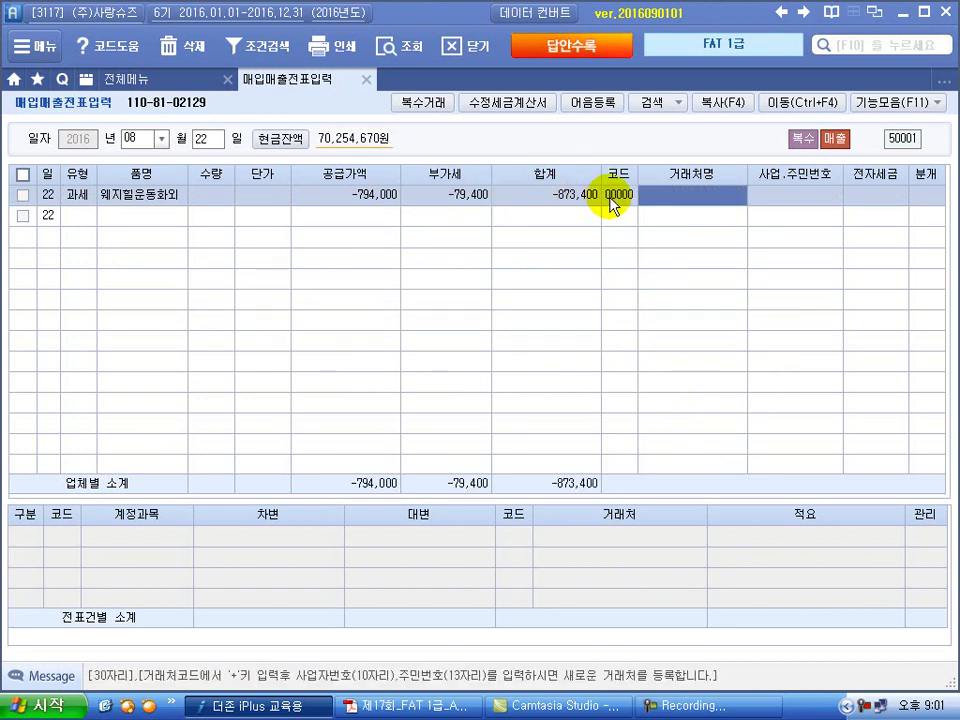
type("멋")
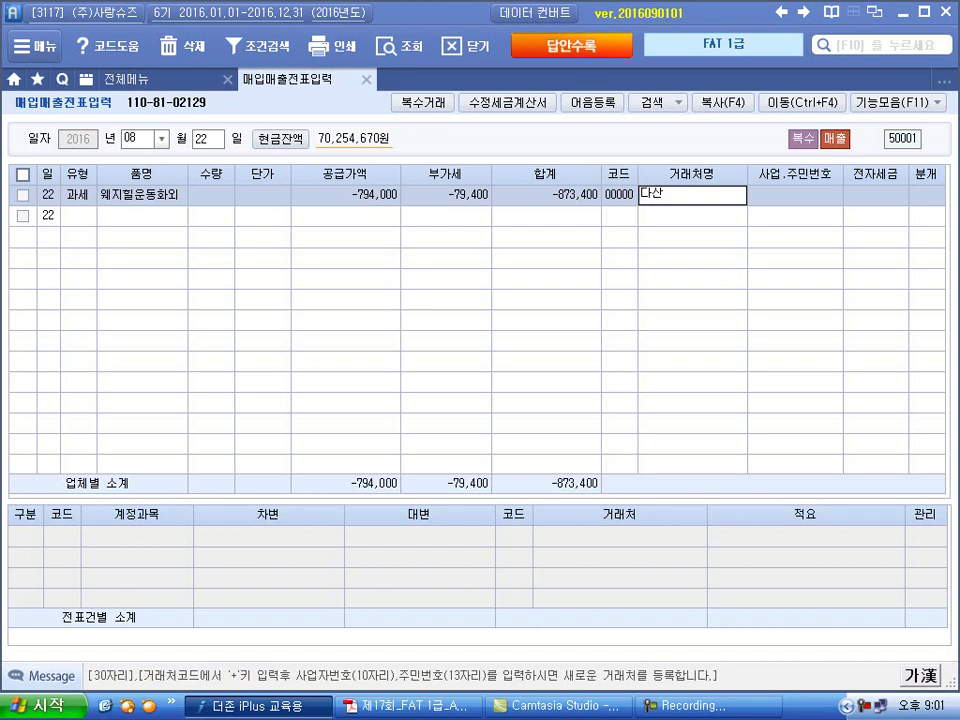
key("Return")
key("Return")
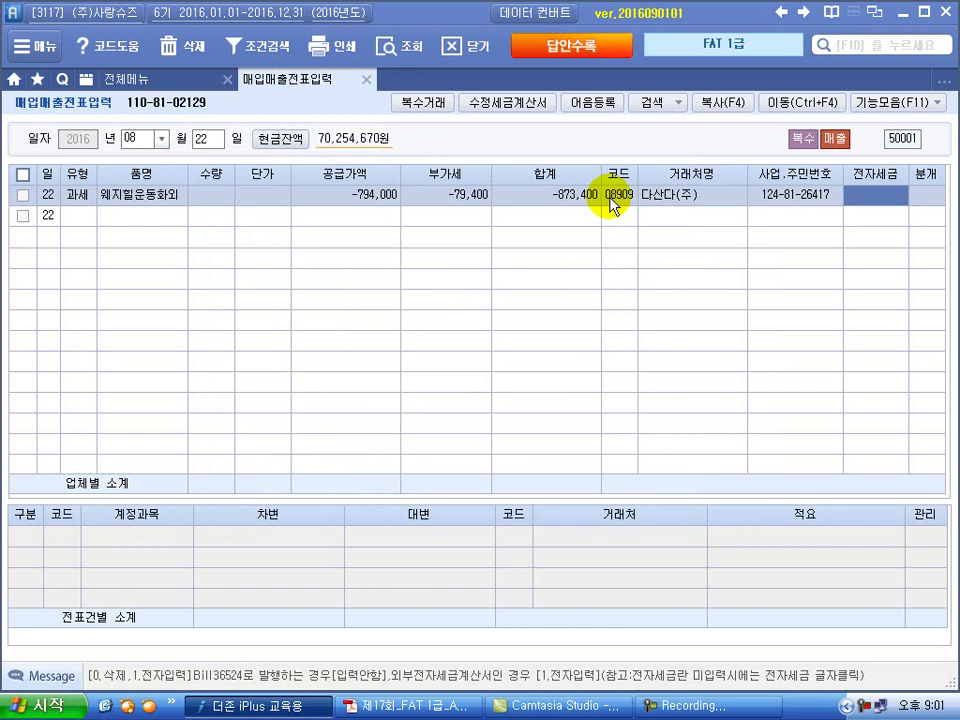
type("1")
key("Return")
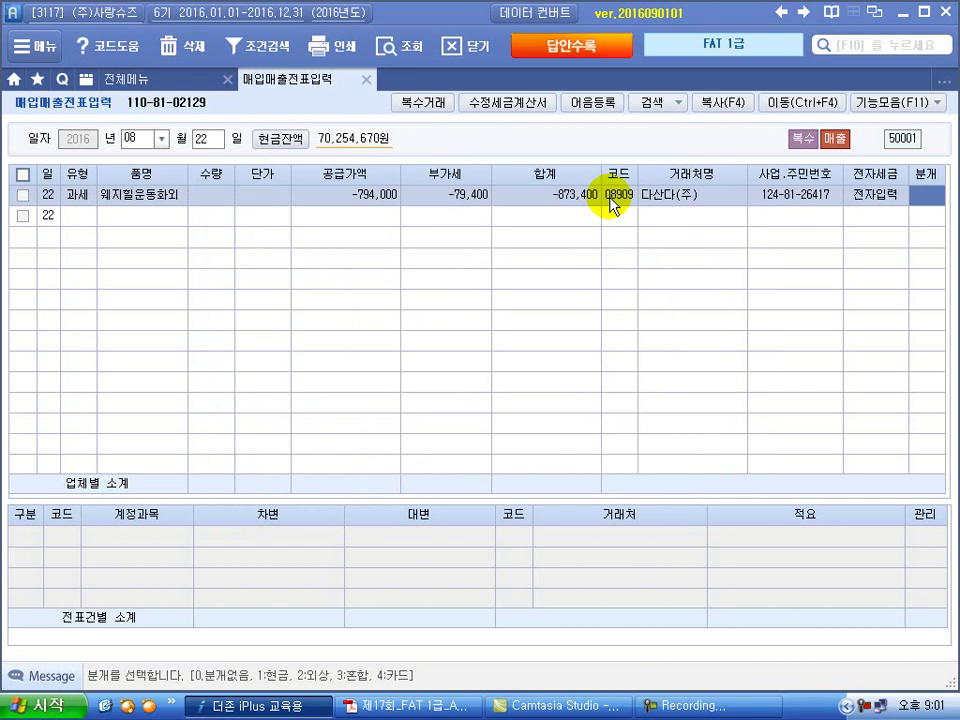
type("2")
key("Return")
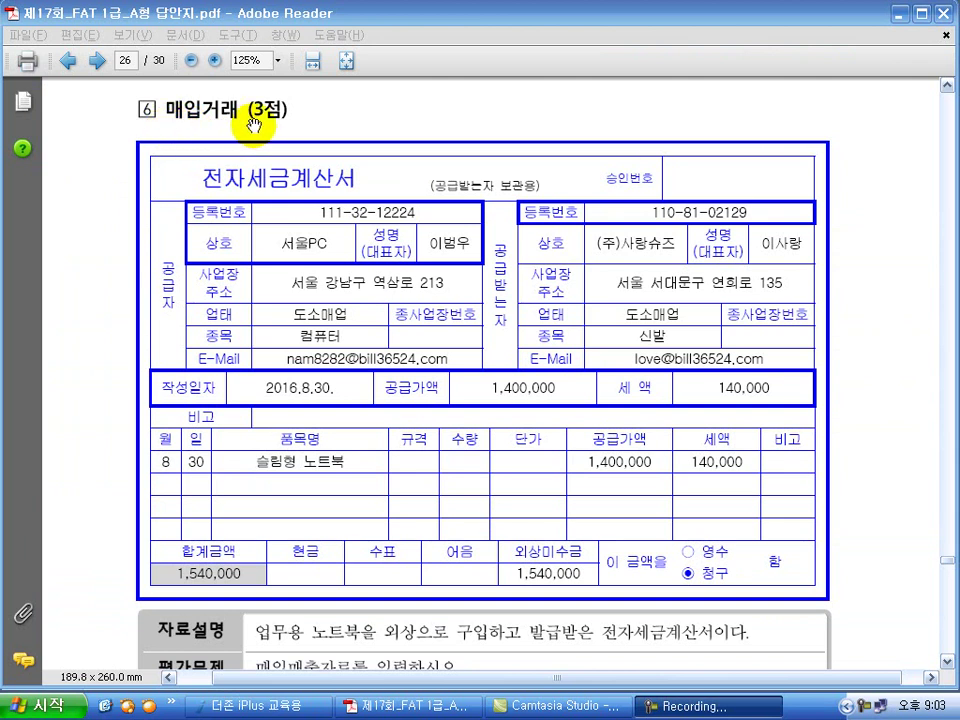
Step: Examine task 6 in the exam PDF, the notebook purchase on credit, including its tax invoice, instructions and answer section
left_click(425, 272)
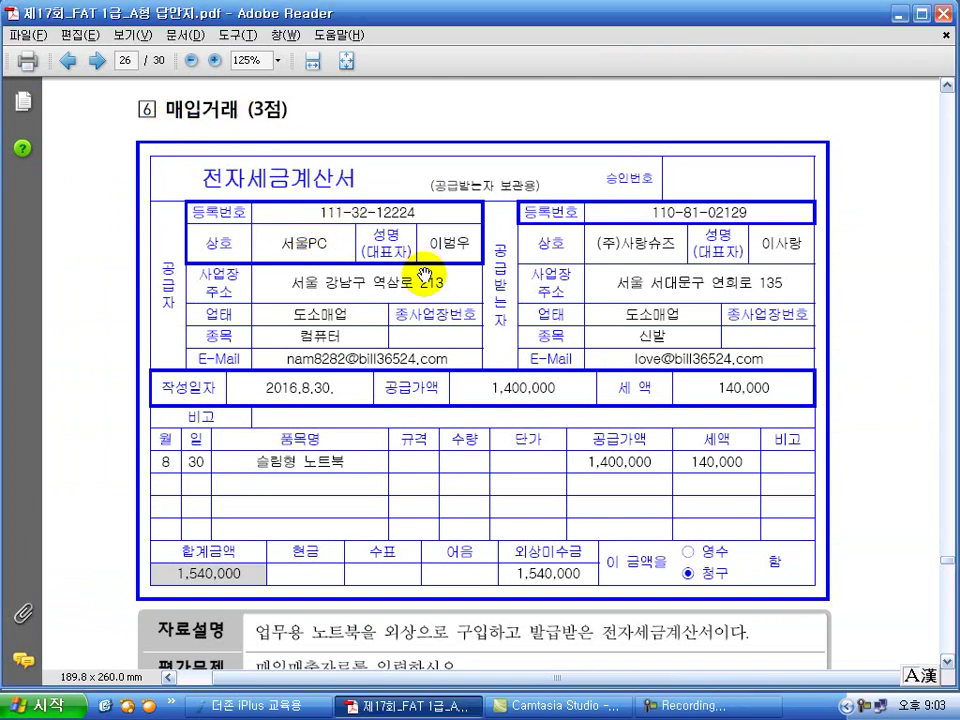
scroll(425, 272, "down", 1)
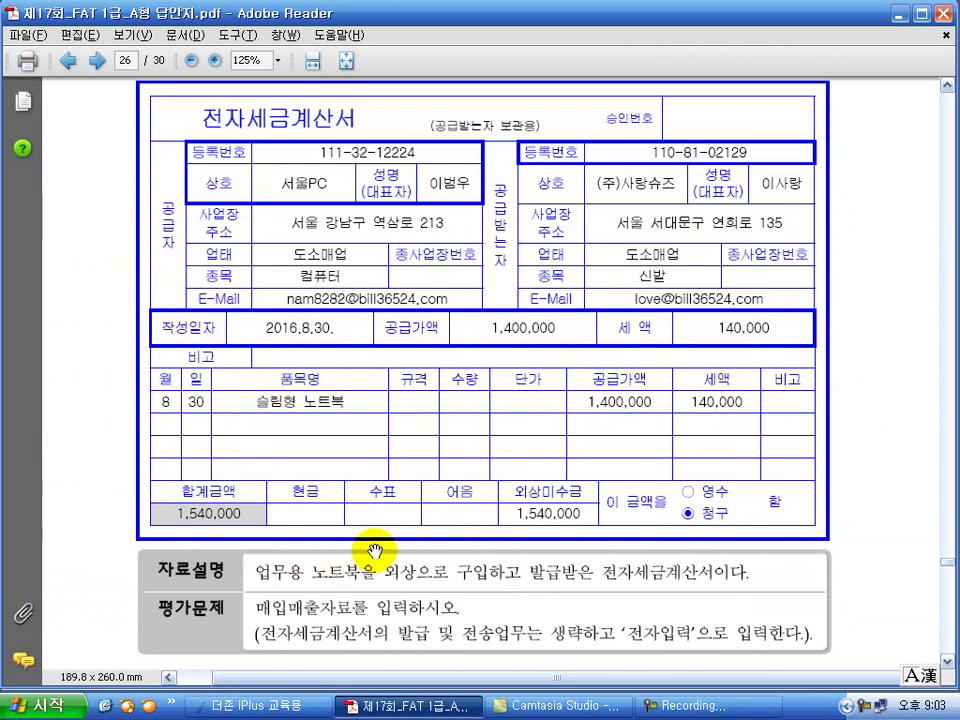
scroll(373, 548, "down", 1)
scroll(373, 546, "down", 3)
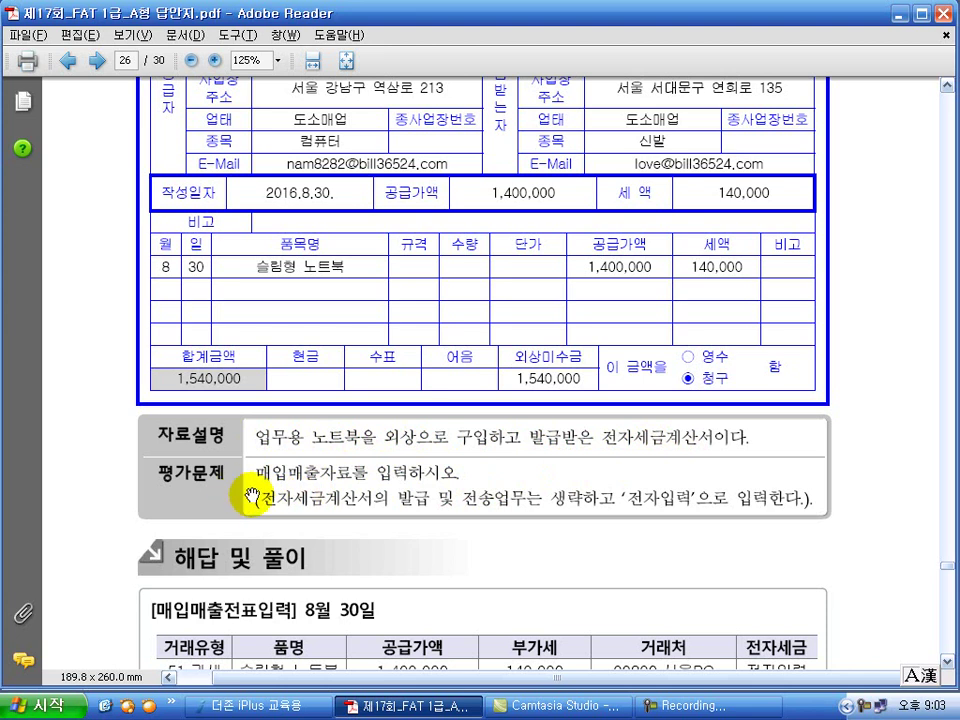
scroll(380, 500, "down", 1)
scroll(380, 500, "down", 2)
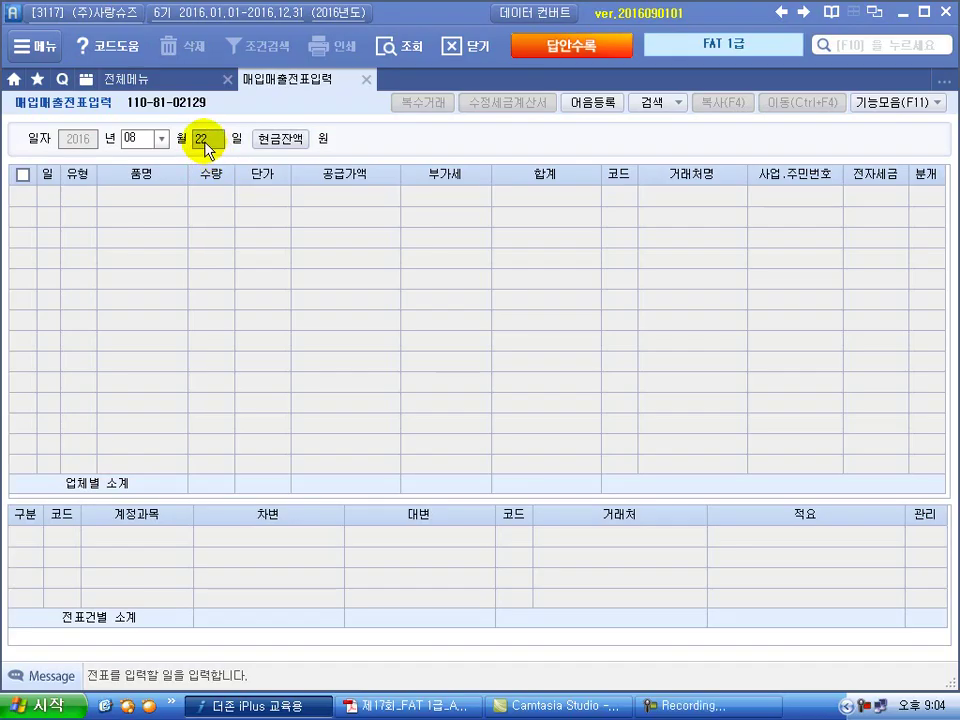
Step: Switch back to 더존 iPlus and start a type 51 과세 purchase voucher dated August 30
type("30")
key("Return")
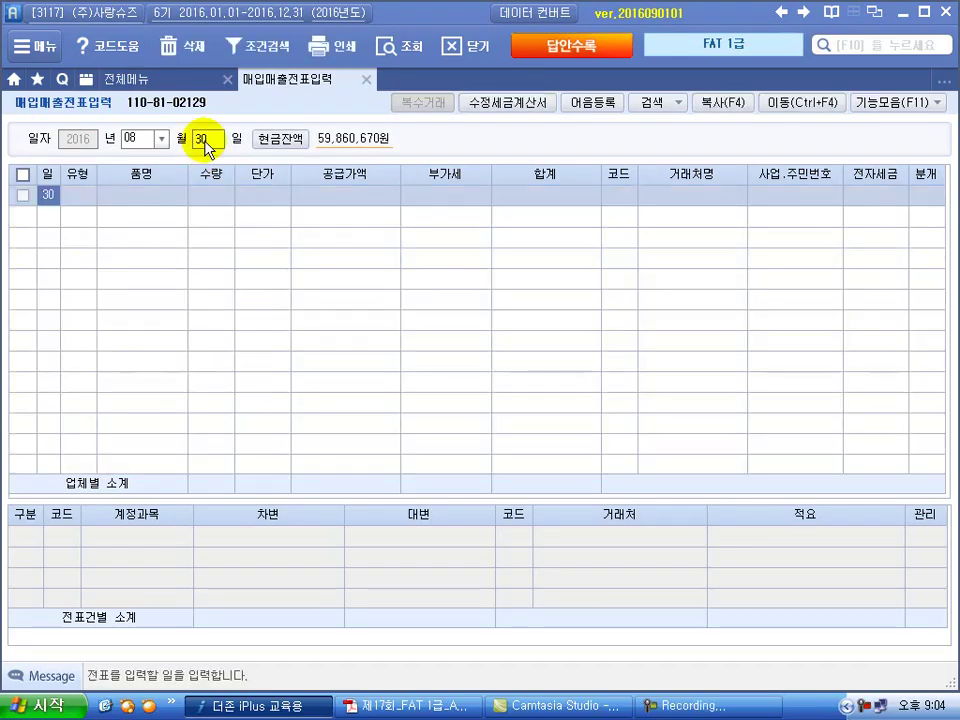
key("Return")
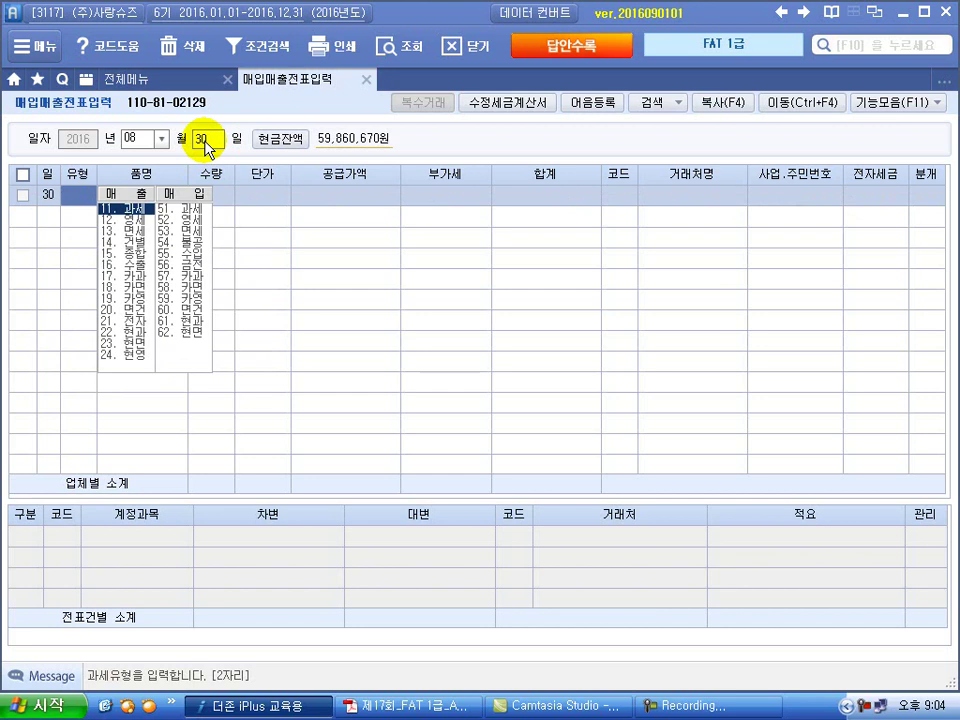
type("51")
key("Return")
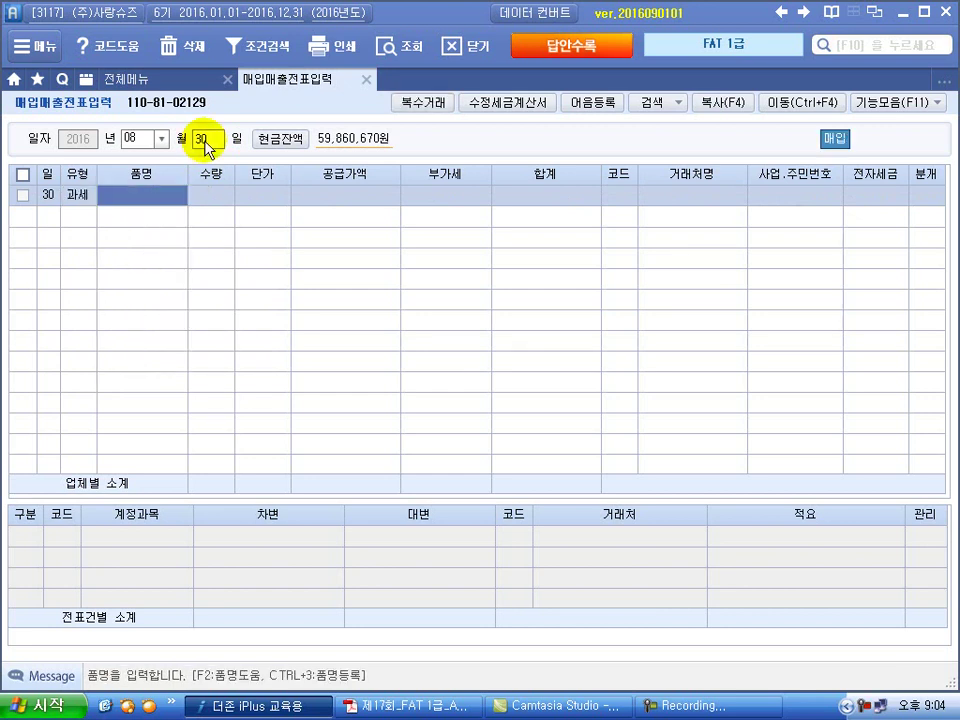
Step: Enter the item name 노트북 and a supply amount of 1,400,000, leaving quantity and unit price blank
type("노트")
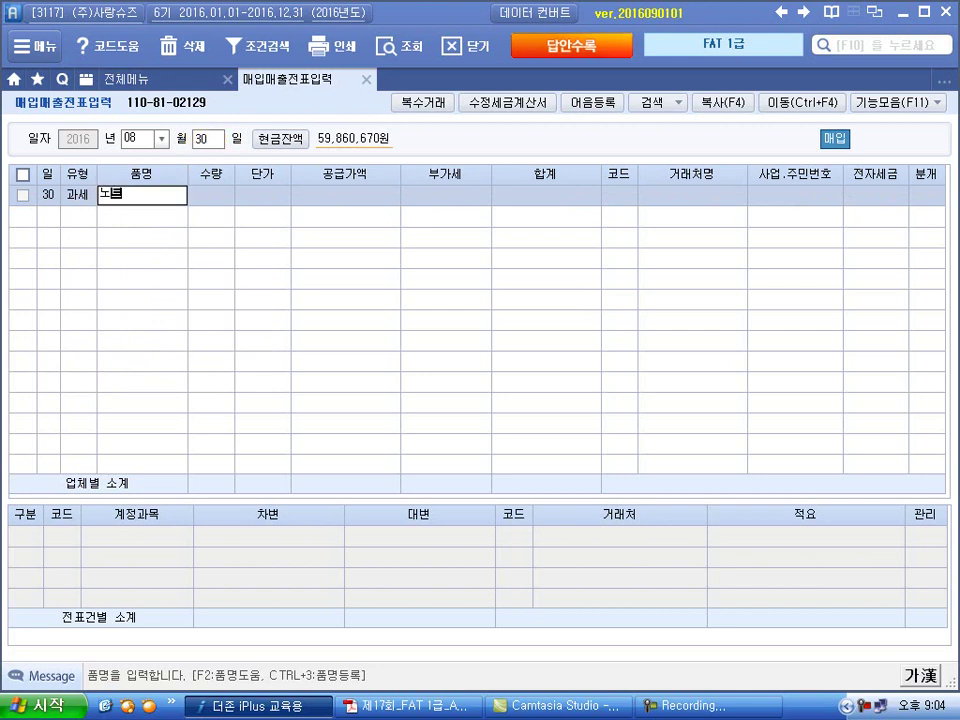
type("북")
key("Return")
key("Return")
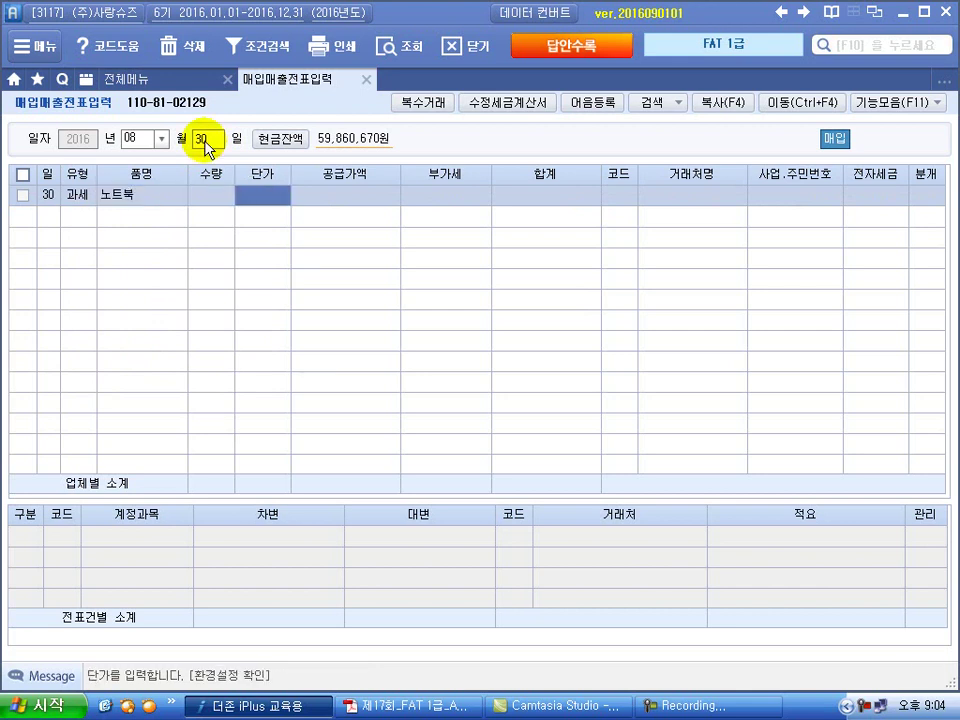
key("Return")
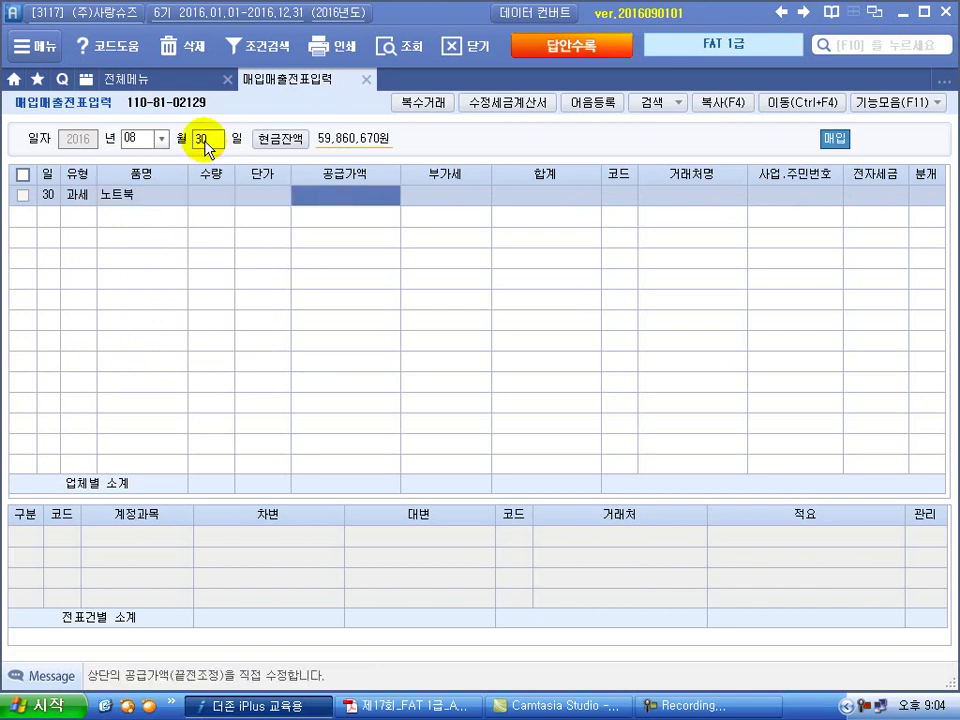
type("14")
key("Return")
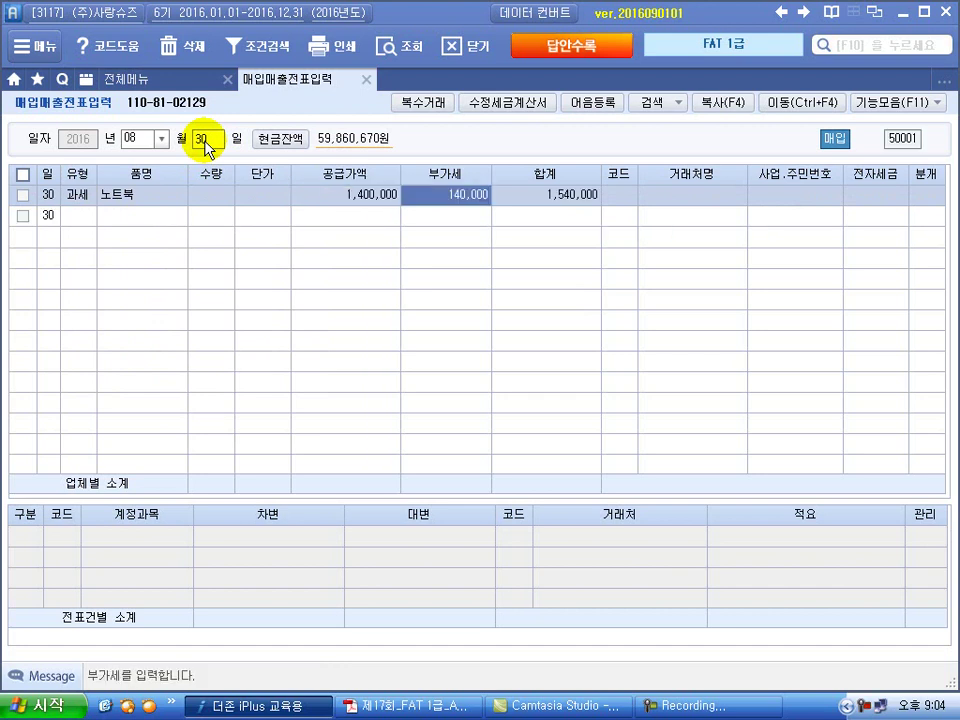
Step: Set the purchase voucher's supplier to 서울PC and its electronic tax invoice status to 전자입력
key("Return")
key("Return")
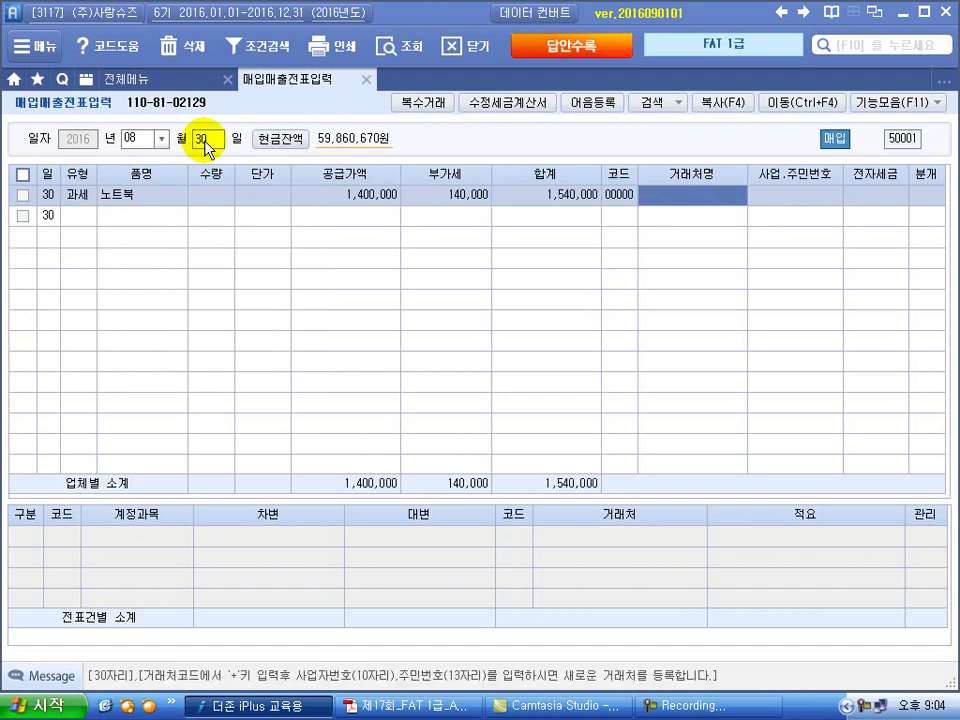
type("서울")
key("Return")
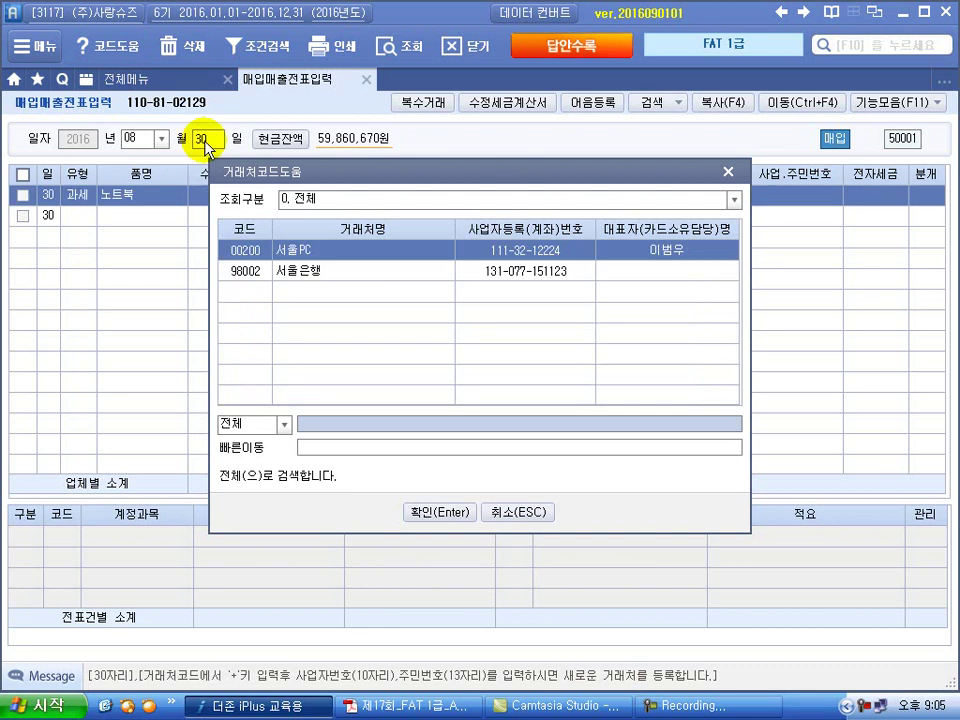
key("Return")
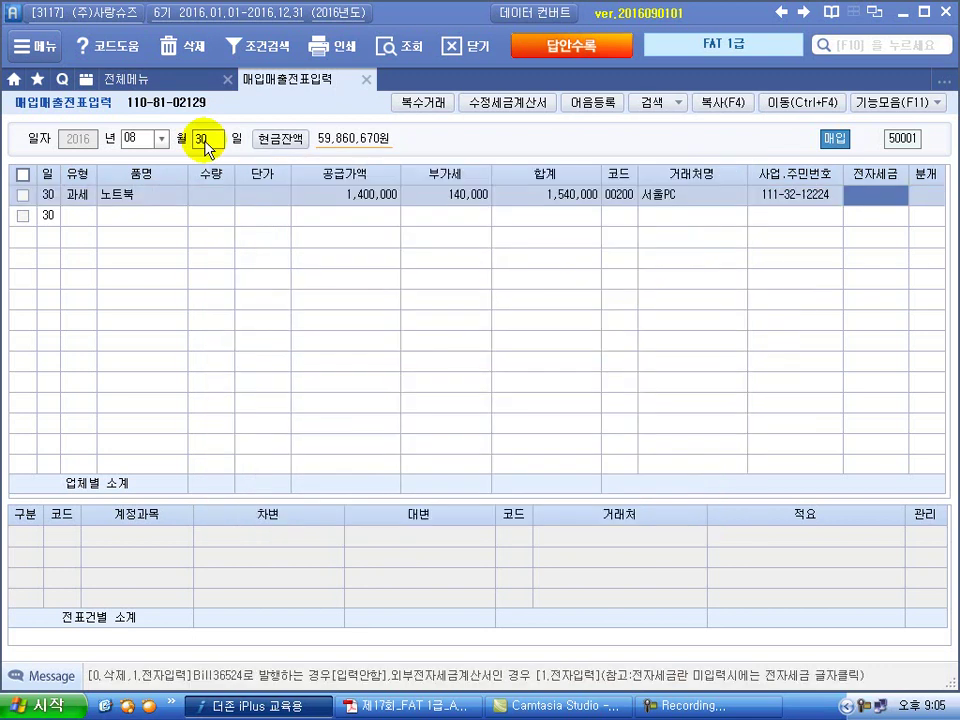
type("1")
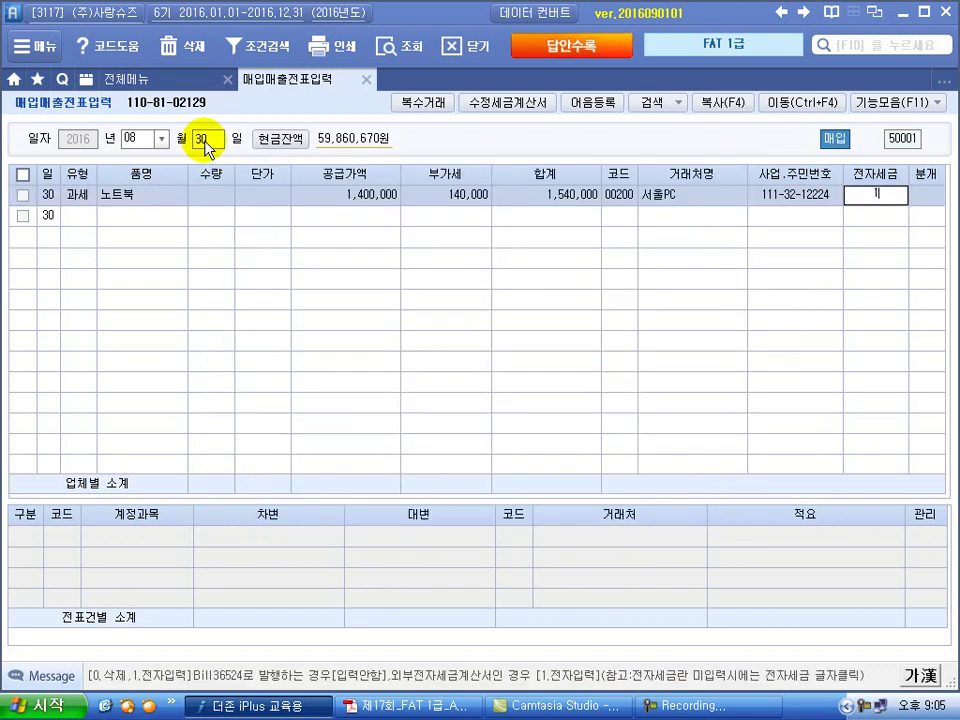
key("Return")
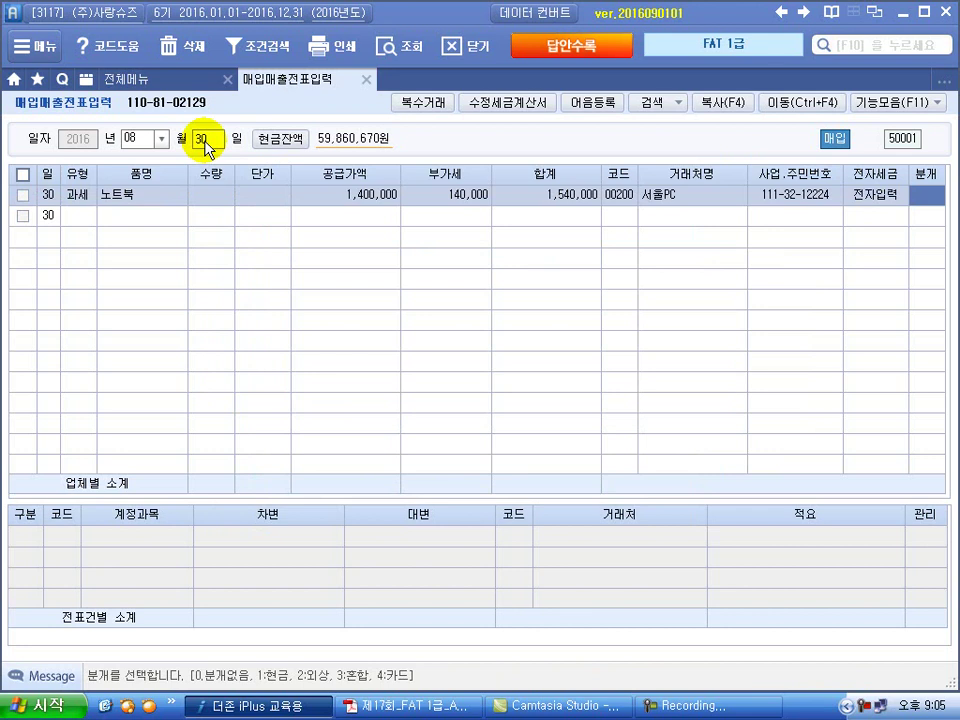
Step: Set the journal type to 3 혼합 and change the 1,400,000 debit line's account to 212 비품
type("3")
key("Return")
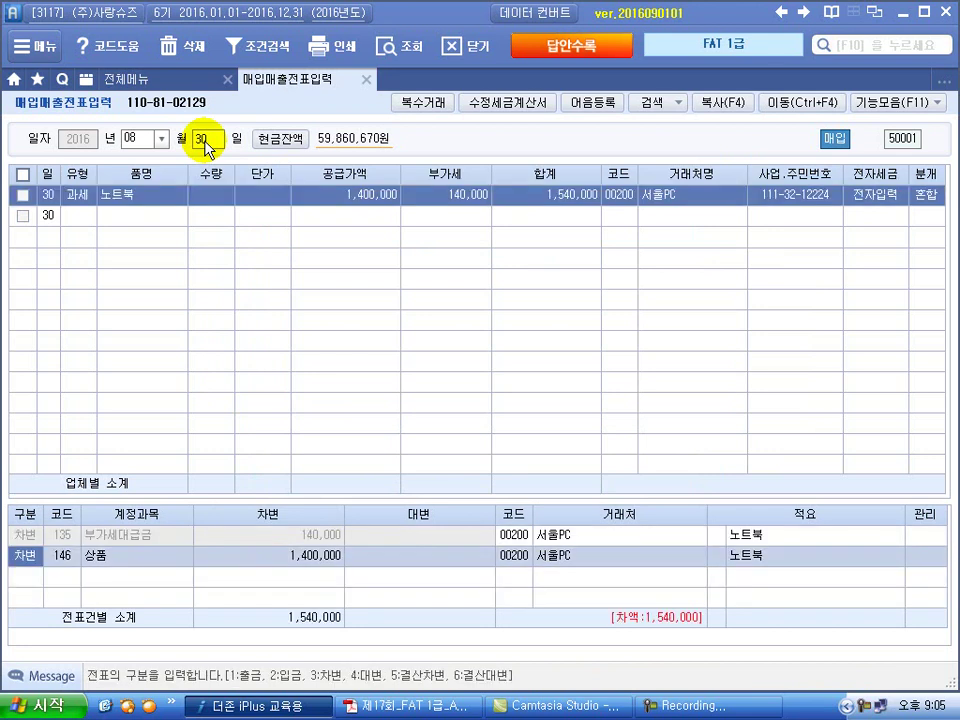
key("Return")
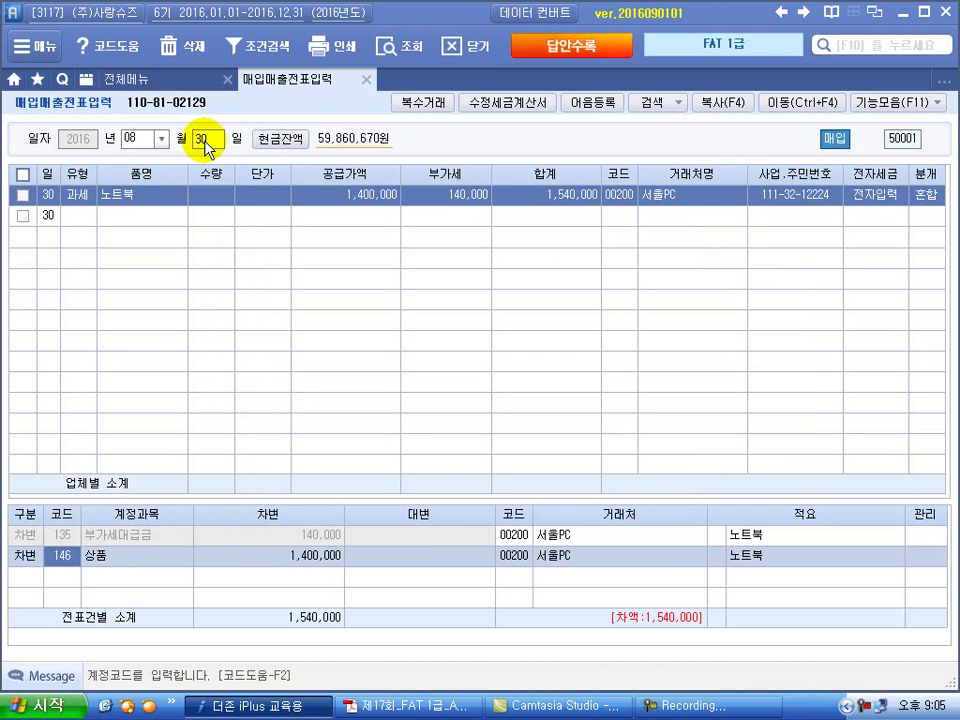
type("비품")
key("Return")
key("Return")
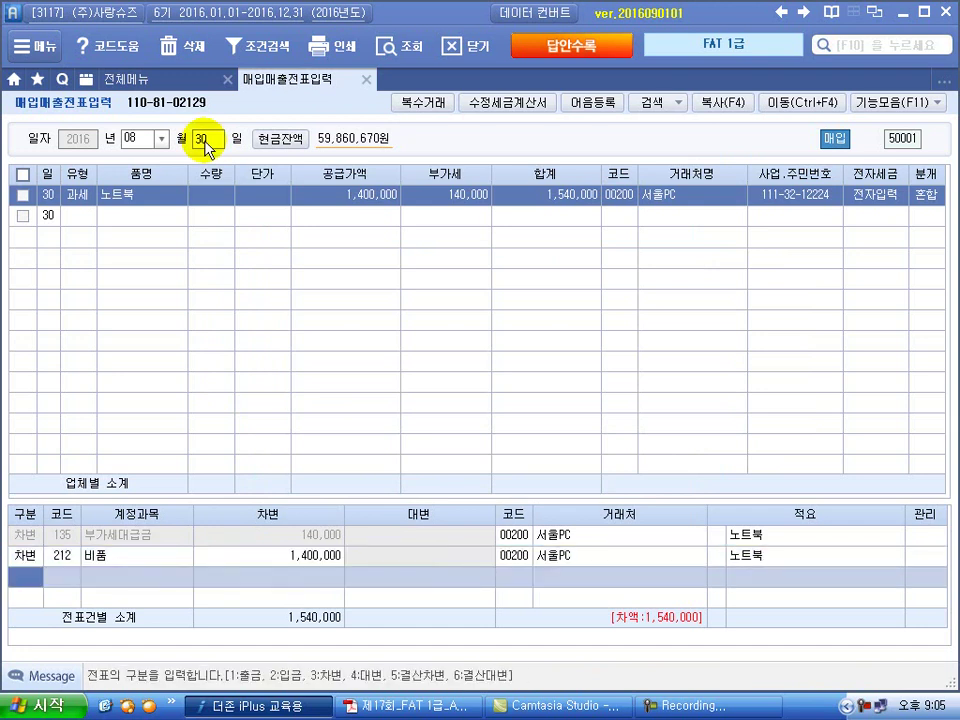
Step: Add a credit line to the notebook voucher with account 253 미지급금 for 1,540,000 and complete the entry
key("4")
key("Return")
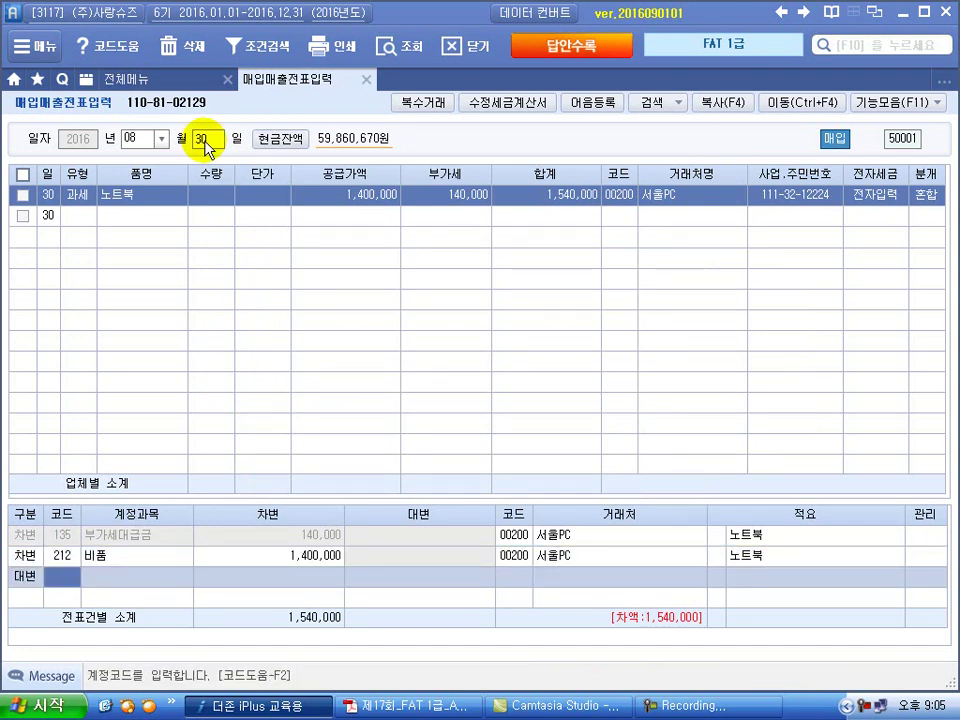
type("미지")
key("Return")
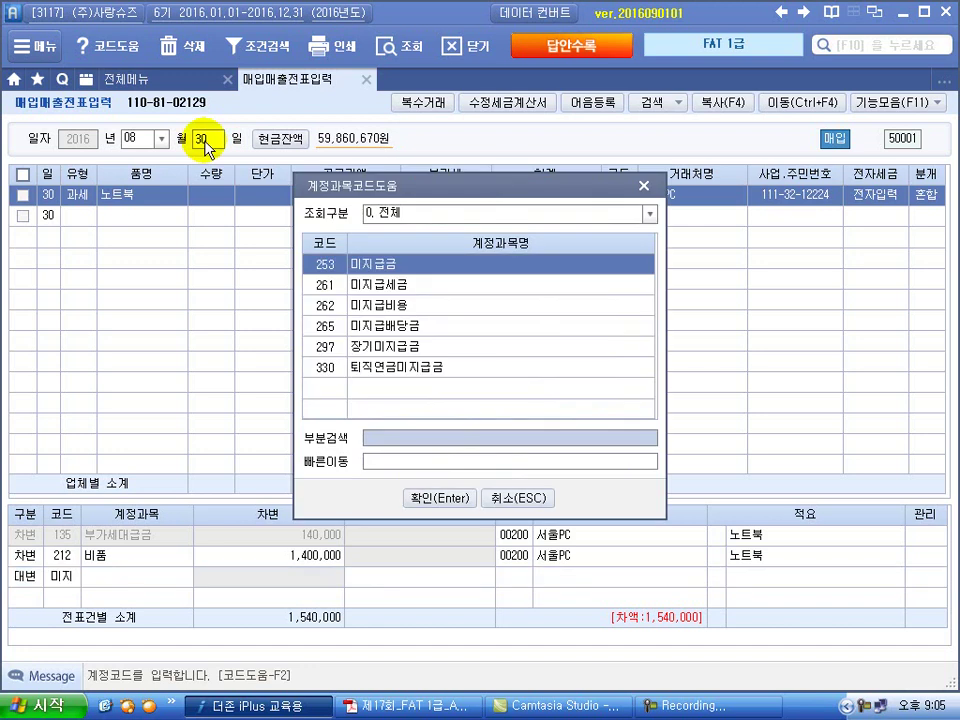
key("Return")
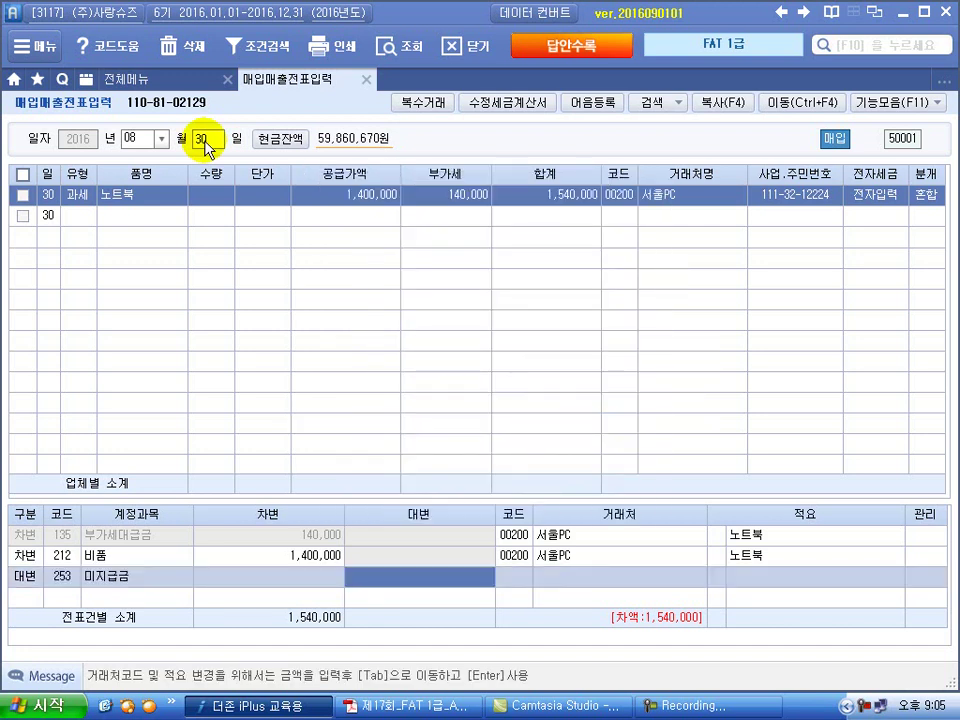
type("15")
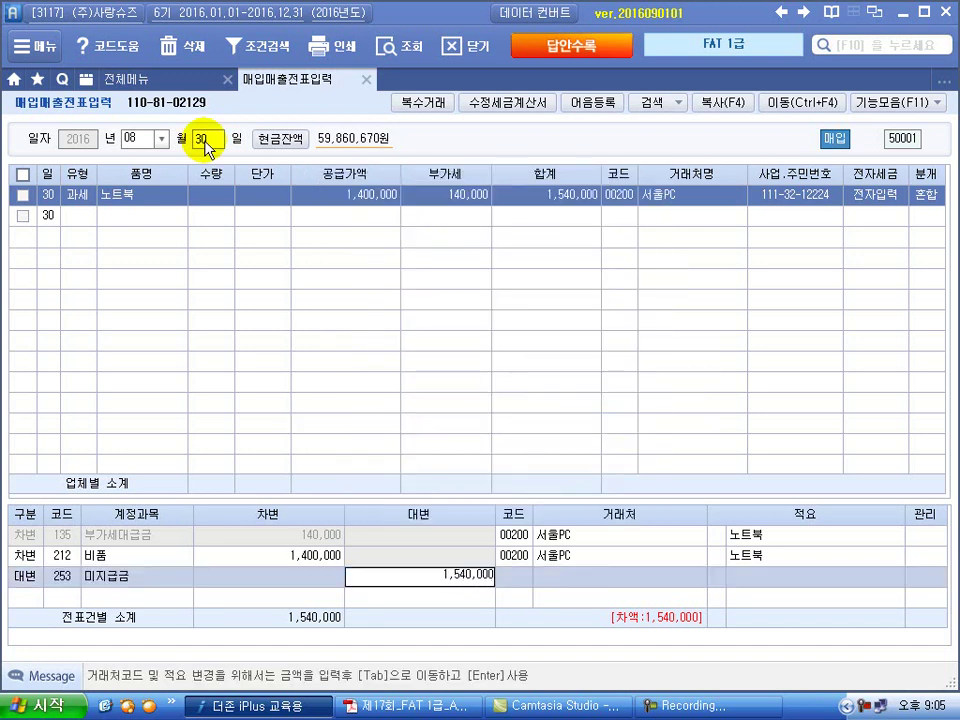
key("Return")
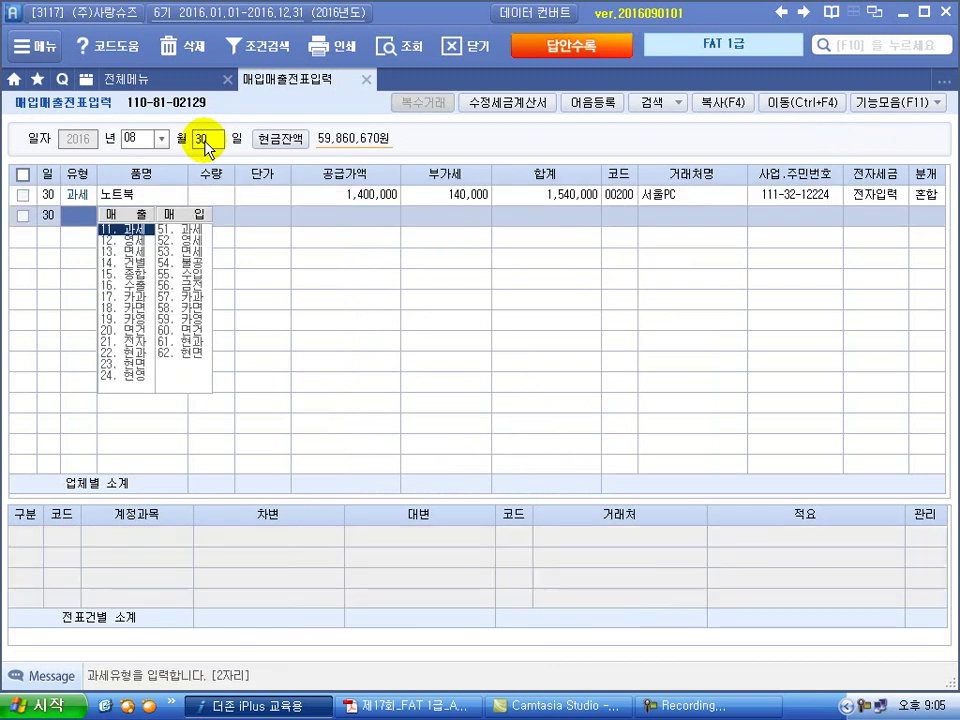
Step: Switch to the exam PDF in Adobe Reader and read task 7's instructions on the June 30 entry and July 25 VAT payment
key("alt+Tab")
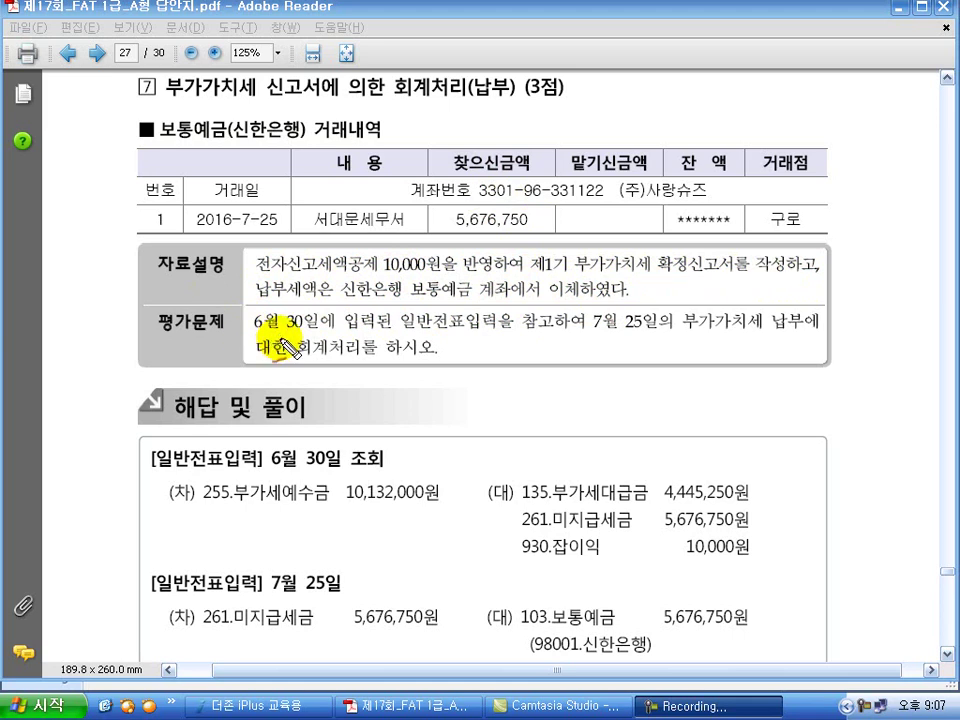
left_click_drag(253, 340, 805, 341)
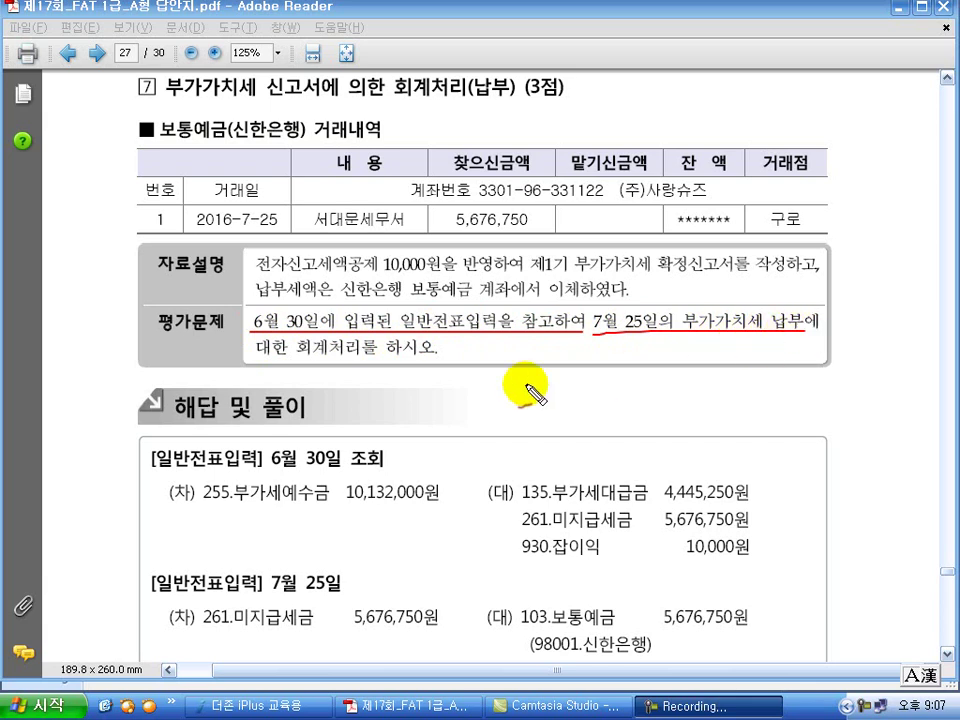
left_click_drag(322, 365, 435, 362)
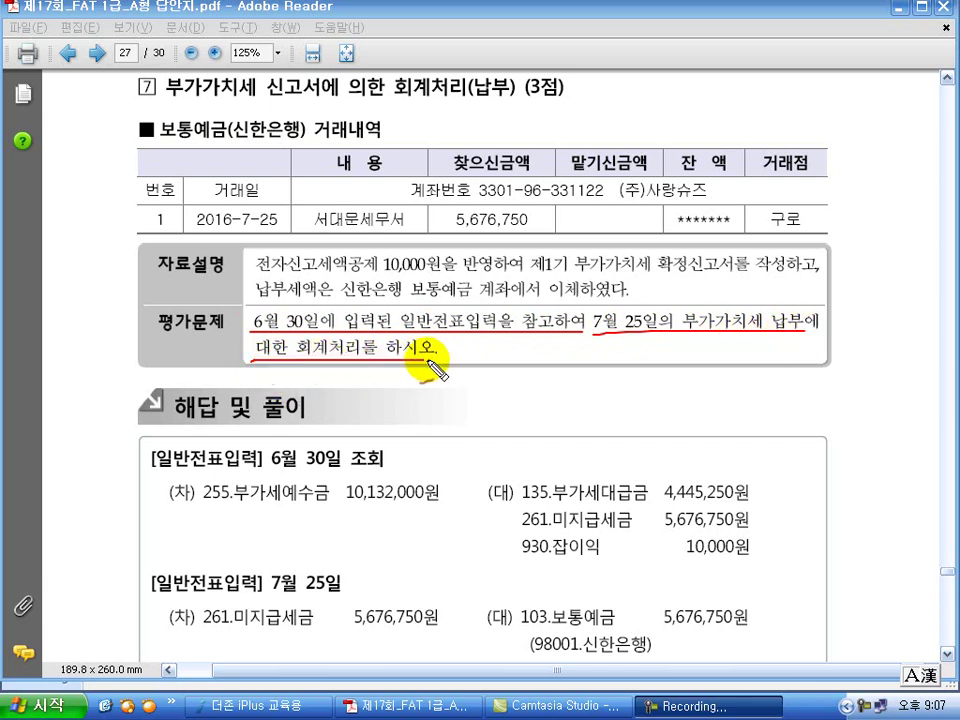
mouse_move(596, 337)
left_mouse_down()
mouse_move(592, 318)
mouse_move(618, 290)
mouse_move(662, 318)
mouse_move(662, 342)
left_mouse_up()
mouse_move(250, 330)
left_mouse_down()
mouse_move(256, 316)
mouse_move(300, 306)
mouse_move(330, 335)
left_mouse_up()
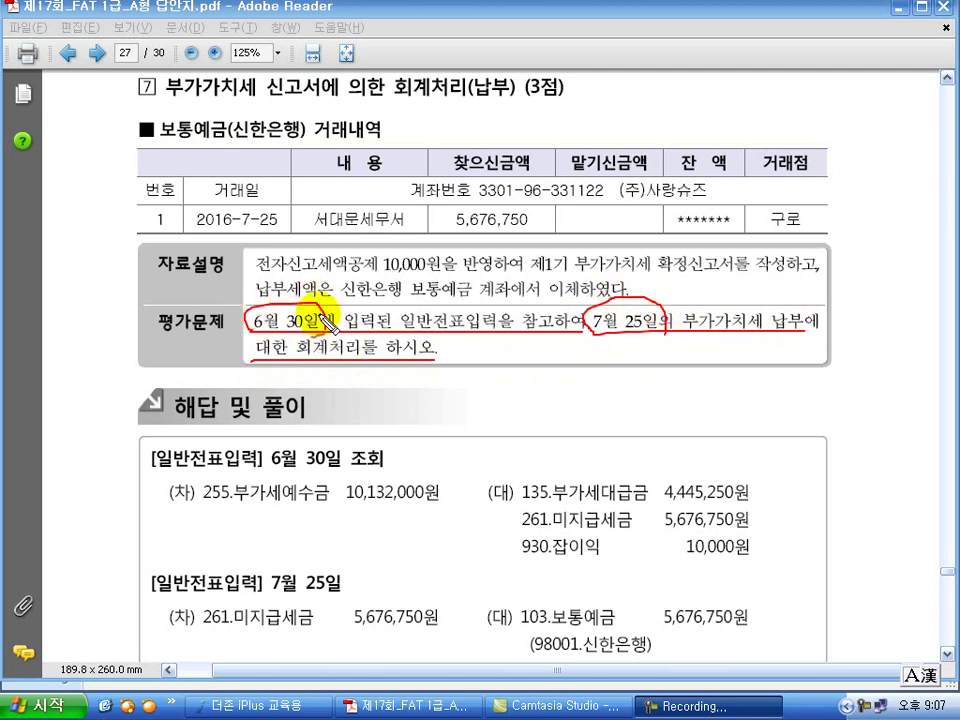
Step: Examine task 7's answer: the June 30 VAT settlement journal and the July 25 payment entry from 보통예금
mouse_move(148, 500)
left_mouse_down()
mouse_move(175, 469)
mouse_move(412, 468)
left_mouse_up()
left_click_drag(176, 508, 431, 505)
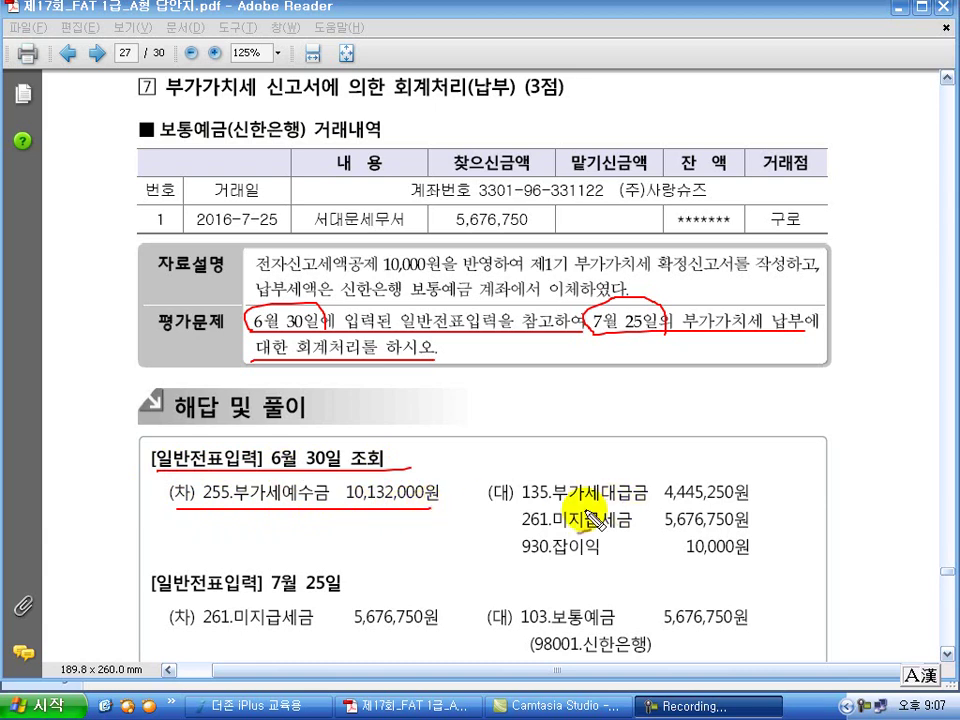
mouse_move(518, 502)
left_mouse_down()
mouse_move(606, 492)
mouse_move(762, 505)
left_mouse_up()
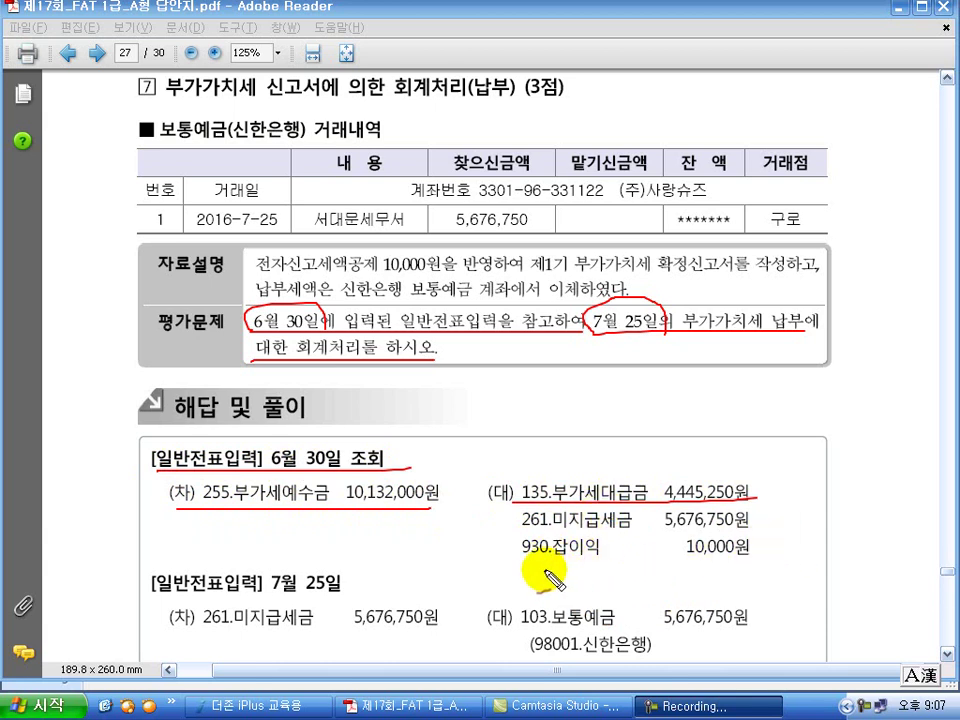
left_click_drag(516, 553, 764, 550)
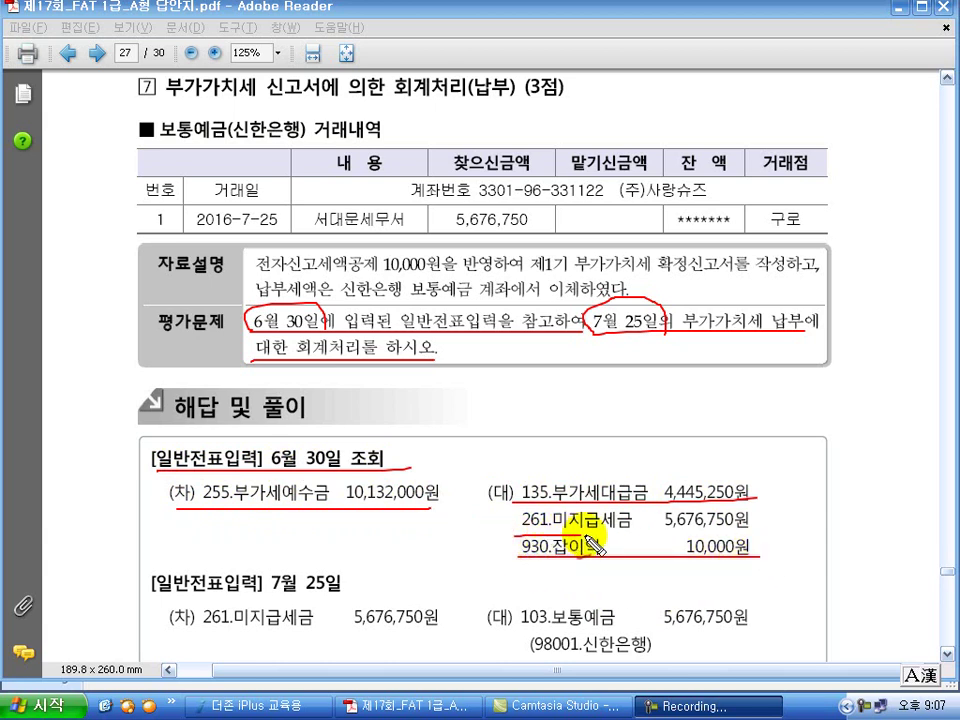
mouse_move(763, 524)
left_mouse_down()
mouse_move(513, 529)
mouse_move(506, 514)
left_mouse_up()
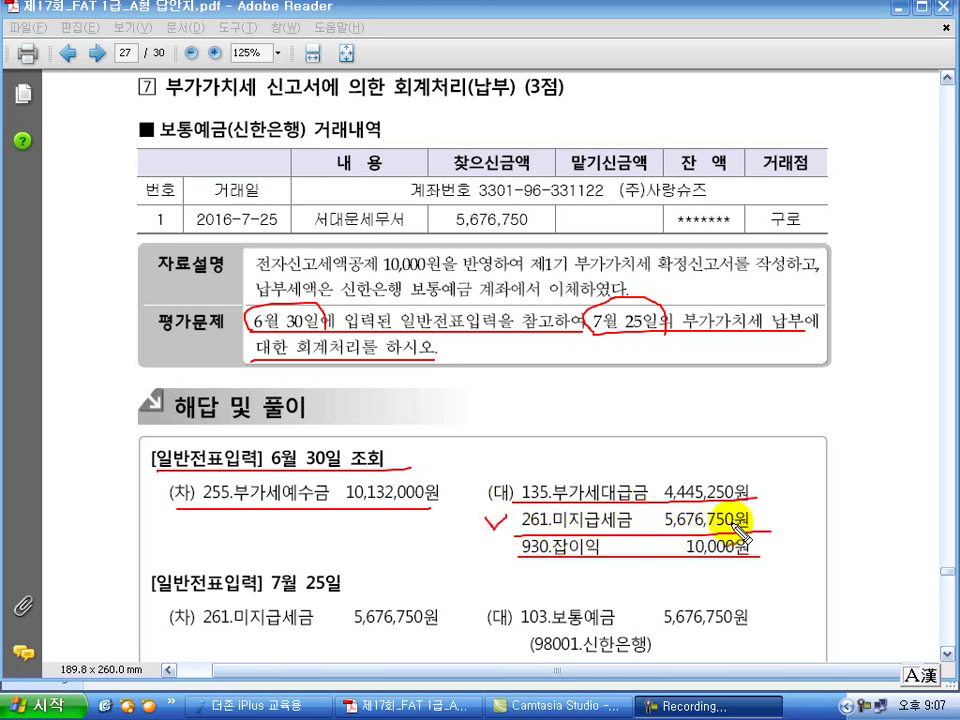
mouse_move(148, 594)
left_mouse_down()
mouse_move(330, 600)
mouse_move(362, 574)
left_mouse_up()
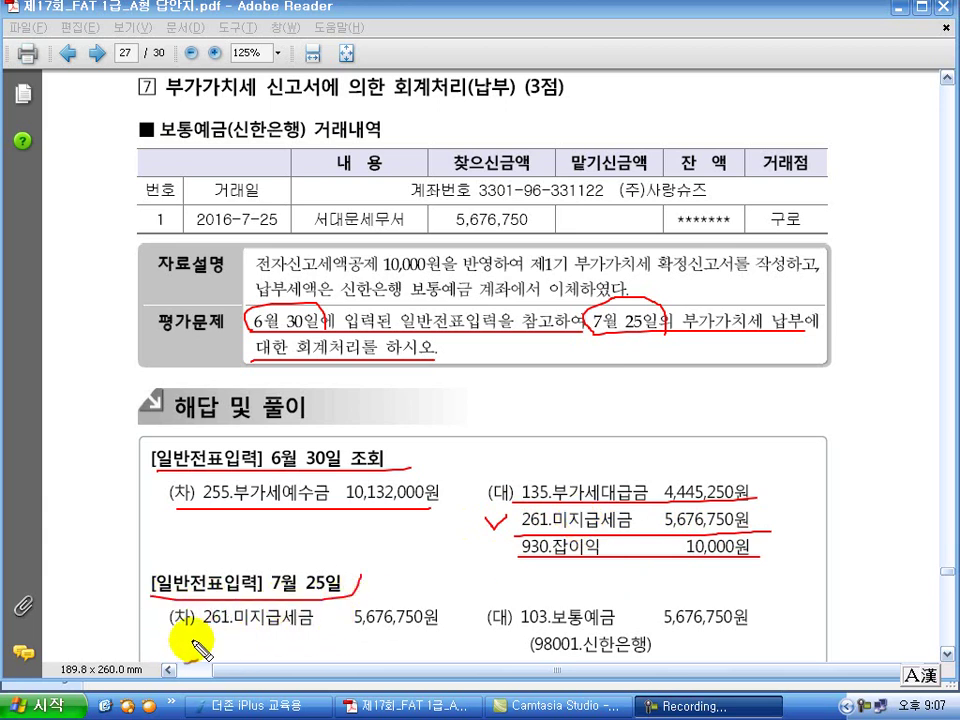
mouse_move(172, 643)
left_mouse_down()
mouse_move(221, 632)
mouse_move(445, 634)
left_mouse_up()
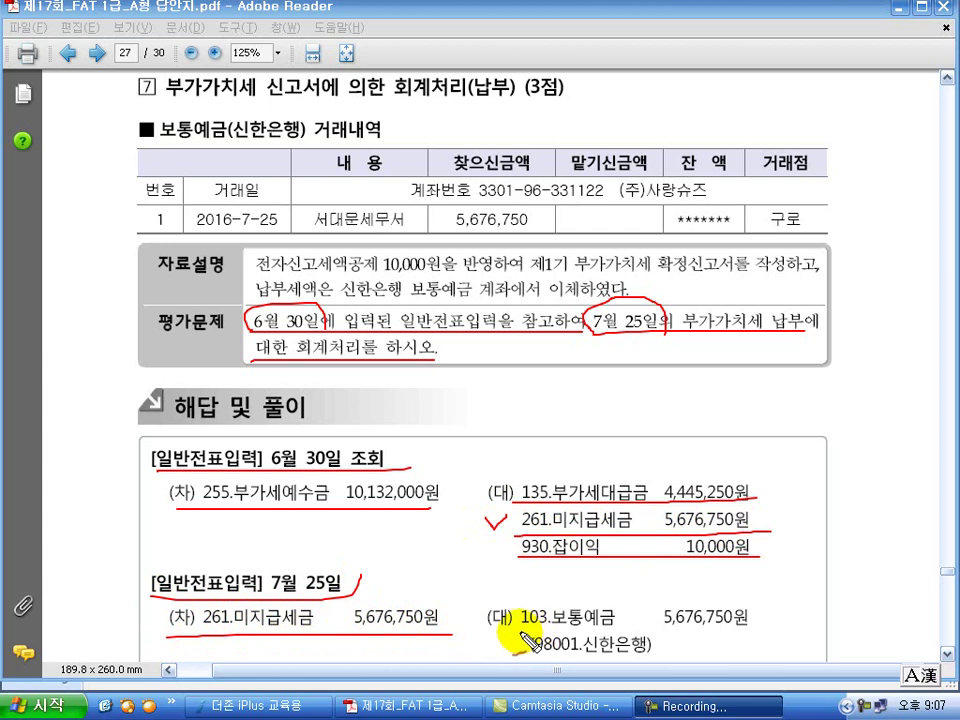
left_click_drag(515, 632, 757, 631)
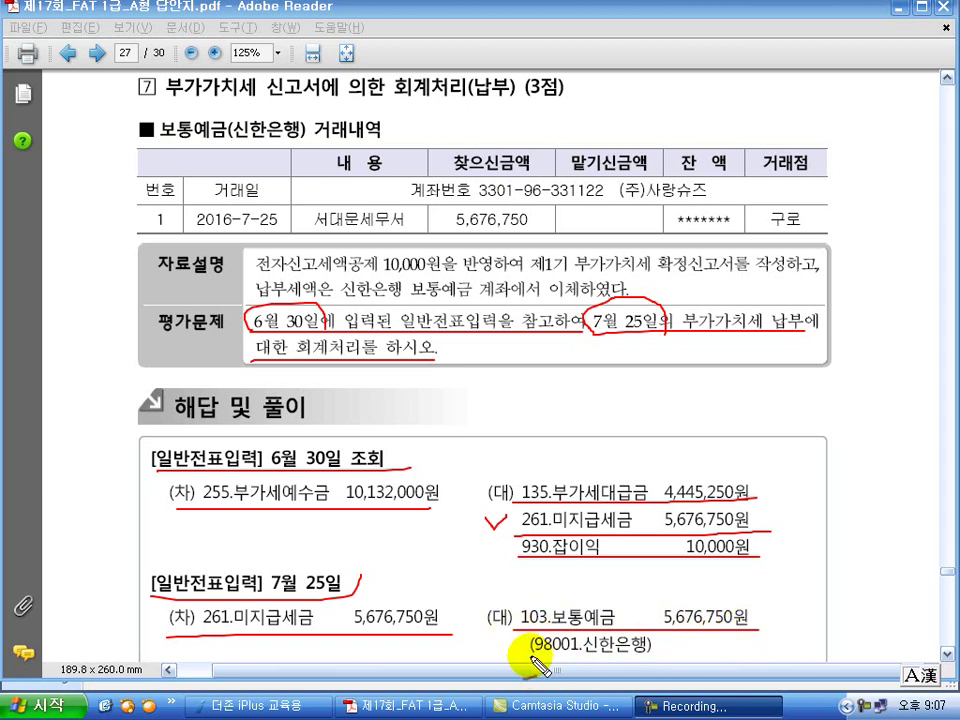
left_click_drag(527, 660, 670, 659)
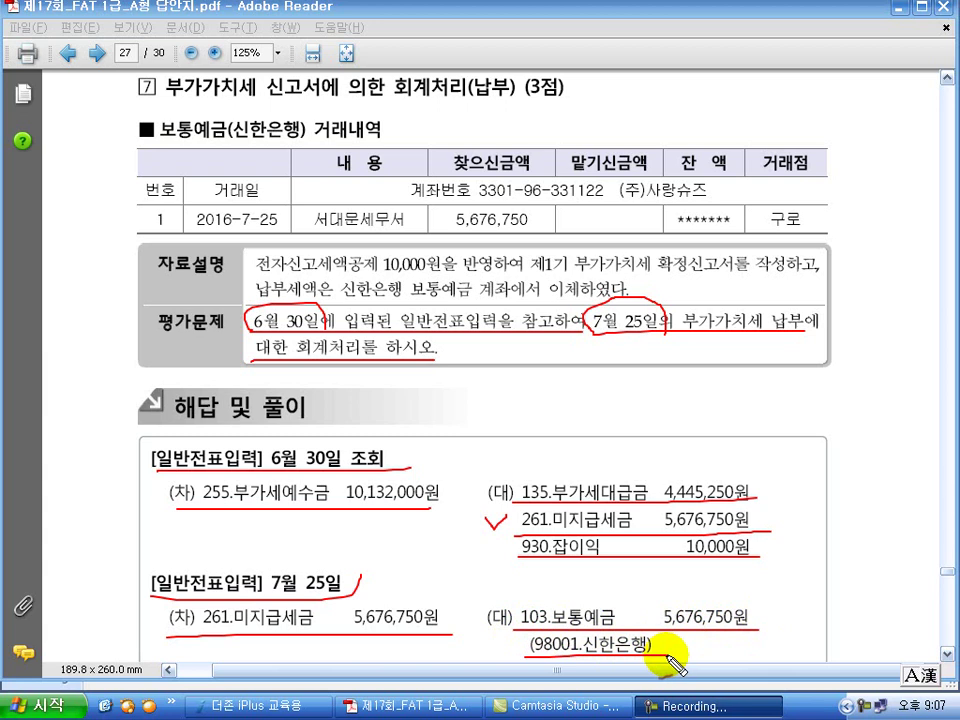
mouse_move(538, 240)
left_mouse_down()
mouse_move(442, 224)
mouse_move(514, 185)
mouse_move(540, 243)
left_mouse_up()
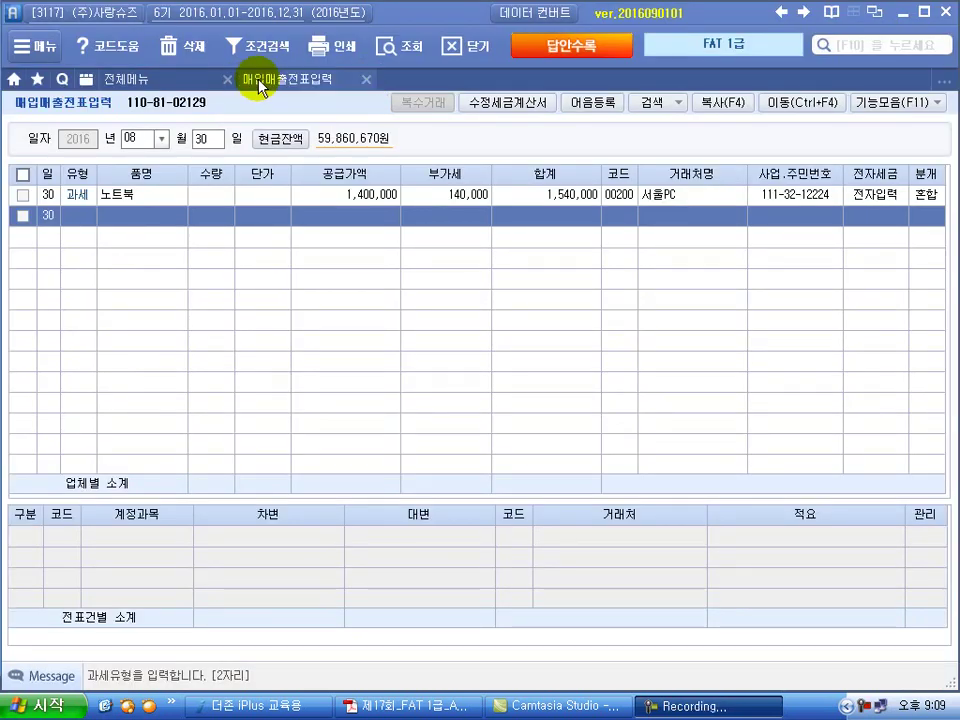
Step: In 더존 iPlus, replace the 매입매출전표입력 screen with 일반전표입력 and check the June 30 entry's 미지급세금 credit amount
left_click(370, 84)
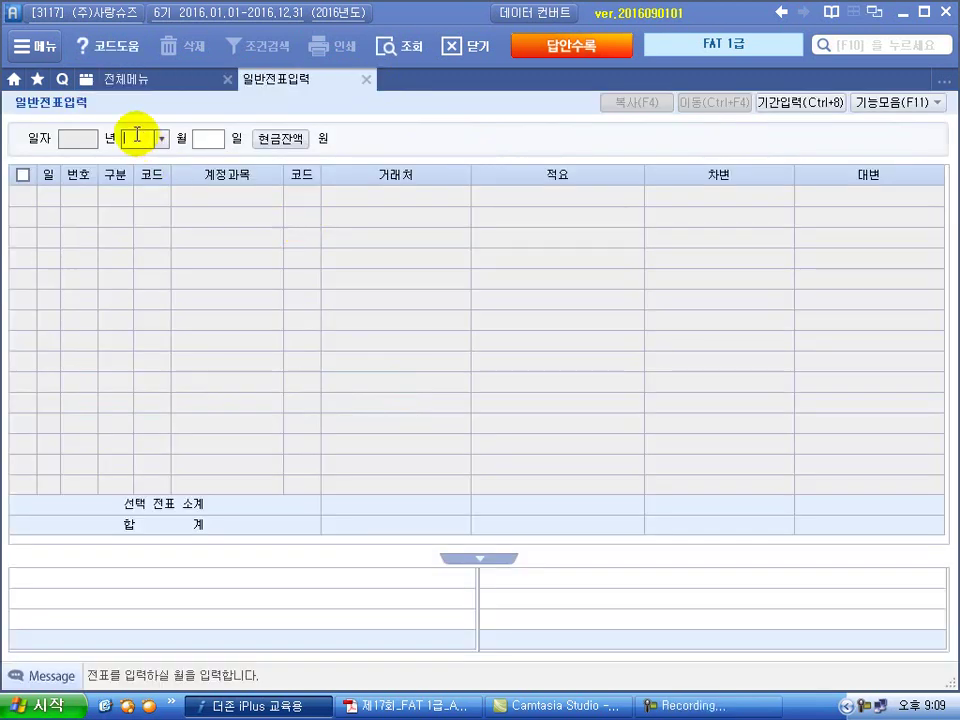
type("06")
key("Return")
type("30")
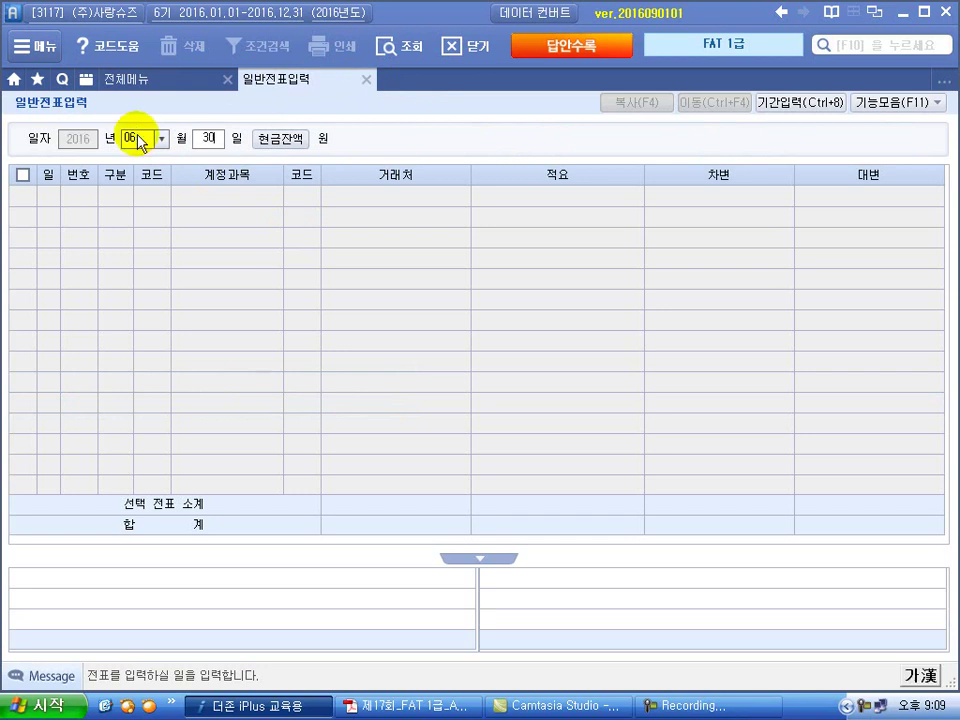
key("Return")
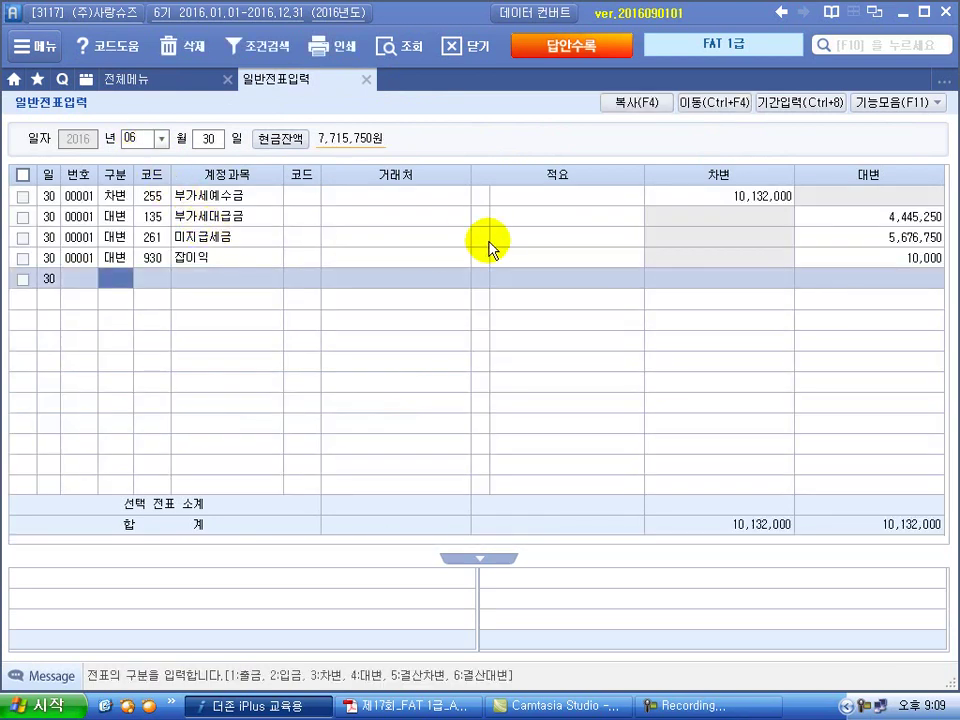
left_click(857, 238)
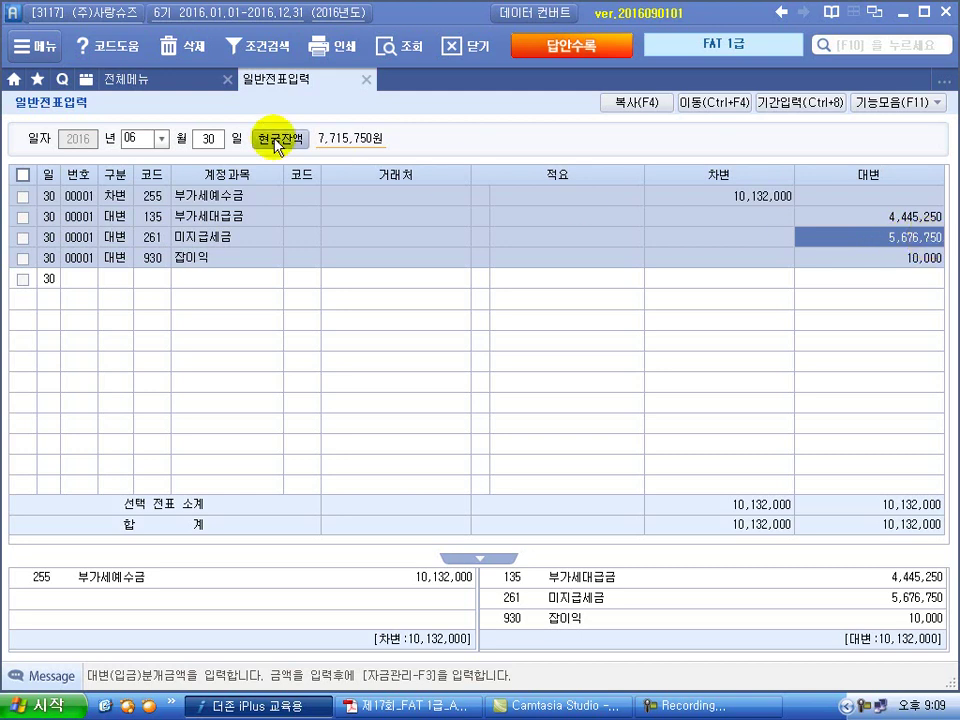
Step: Set the 일반전표입력 date to July 25
left_click(143, 138)
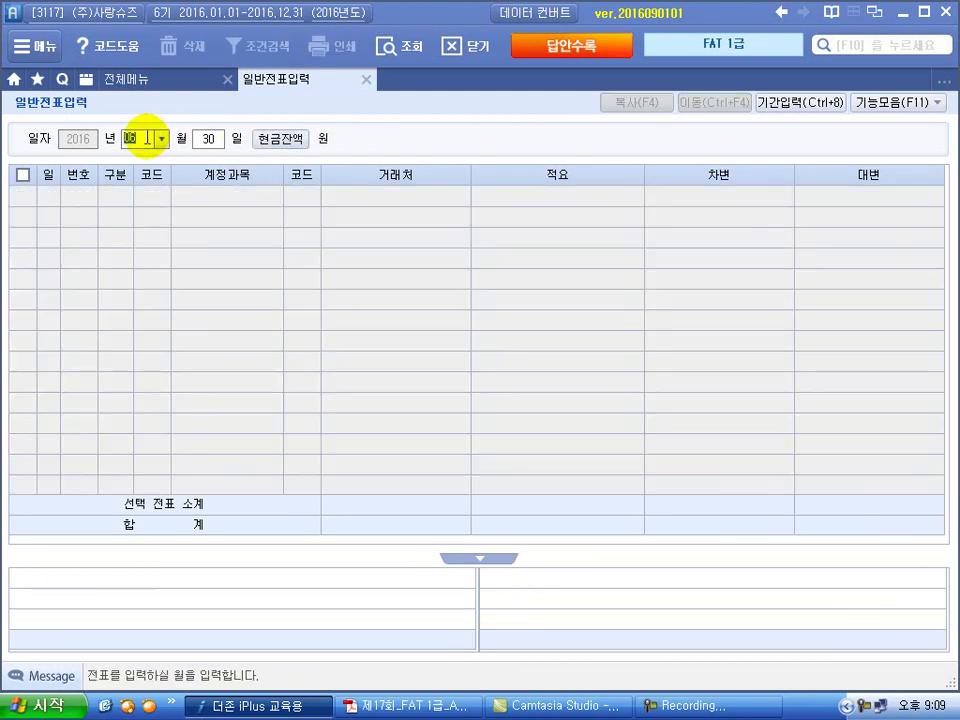
type("07")
key("Return")
type("29")
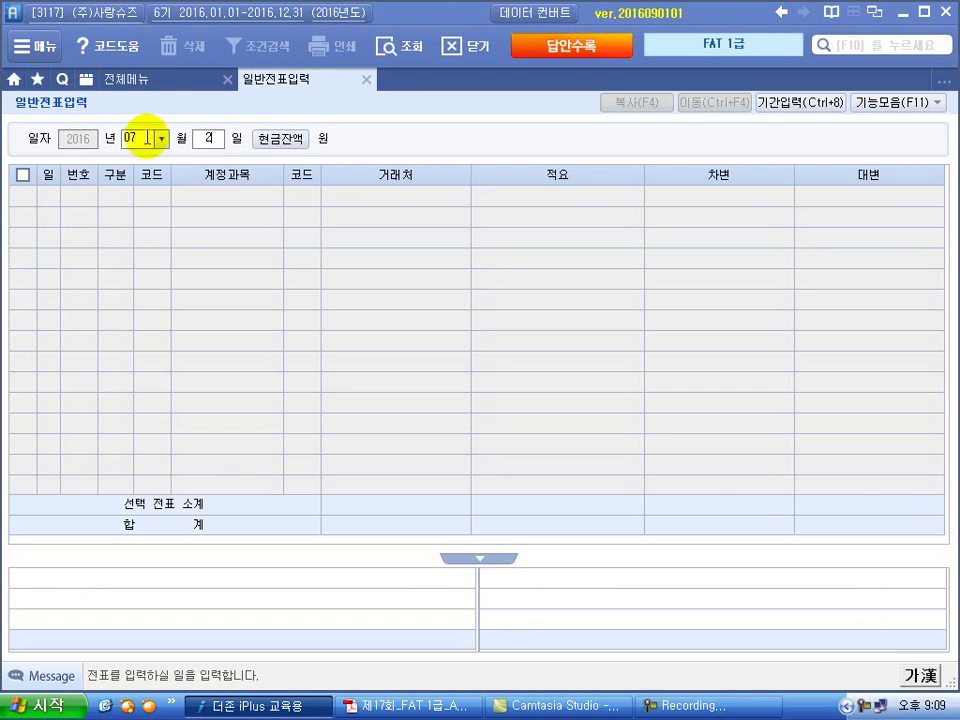
key("Return")
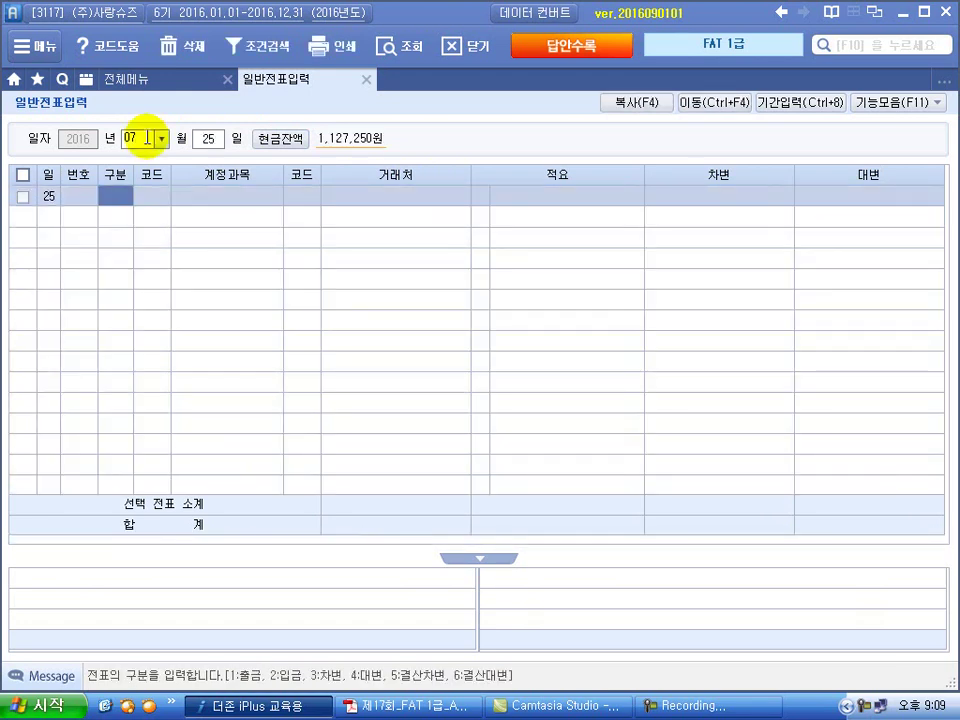
Step: Enter a debit line with account 261 미지급세금 for 5,676,750, leaving the trading partner and description blank
type("3")
key("Return")
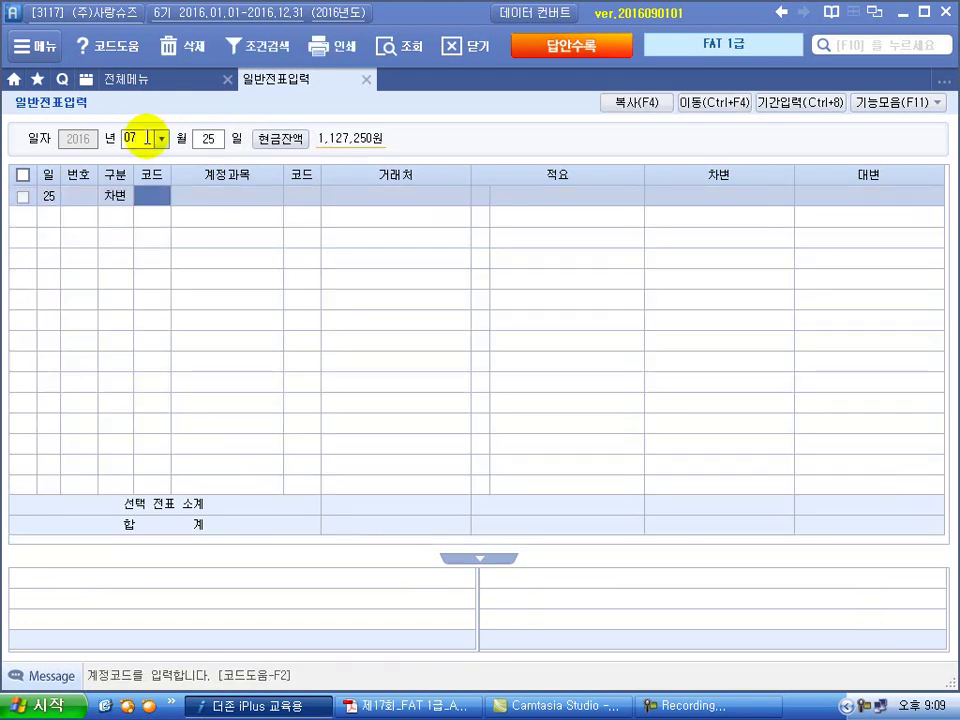
type("미지")
key("Return")
key("Down")
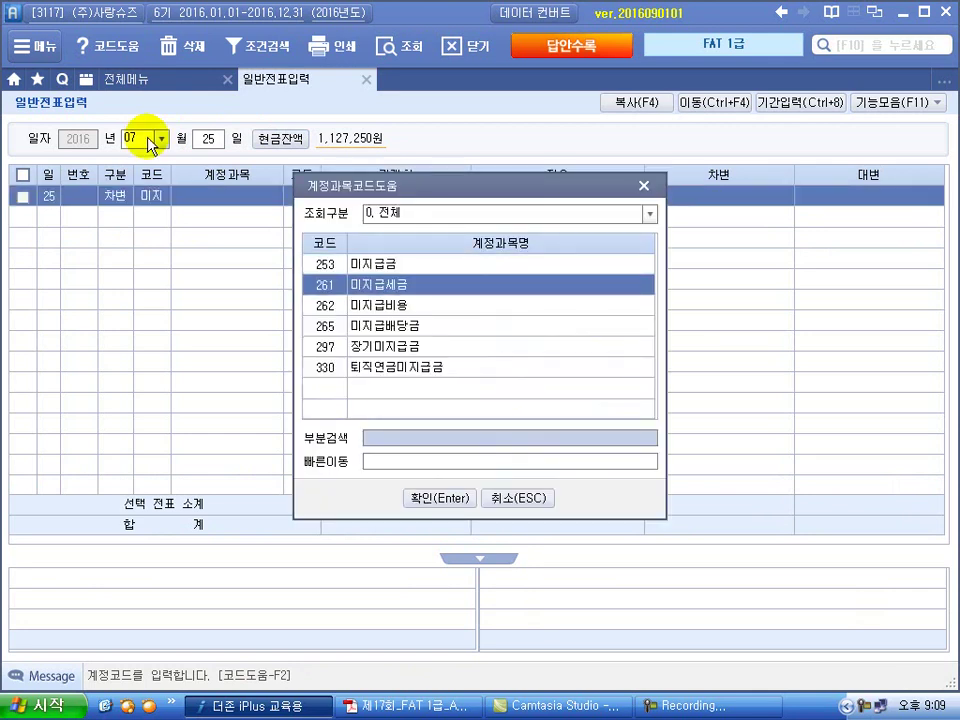
key("Return")
key("Return")
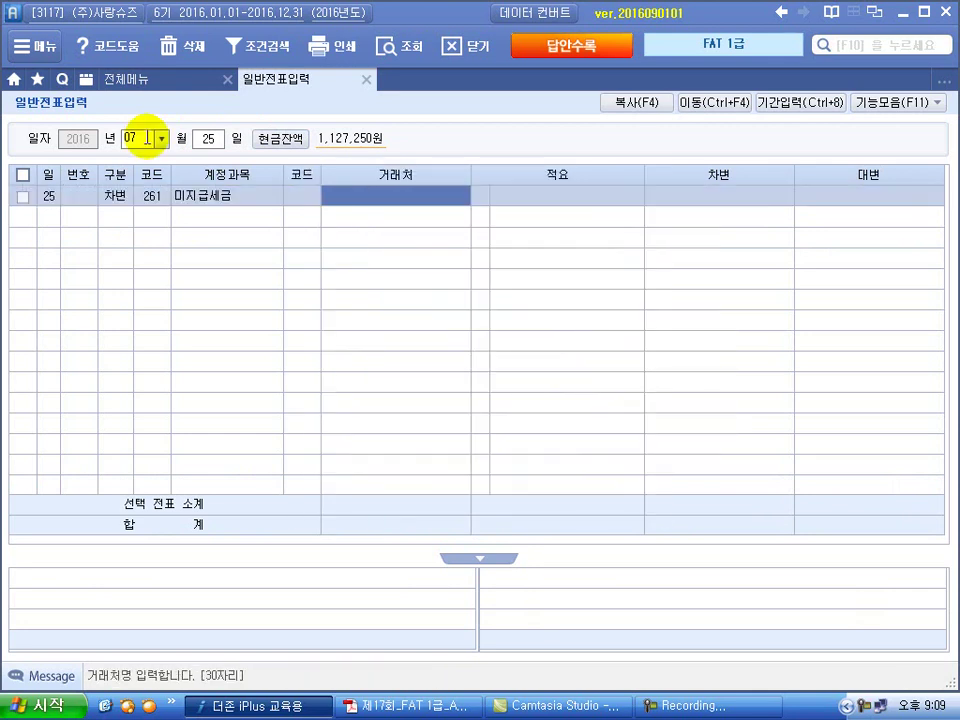
key("Return")
key("Return")
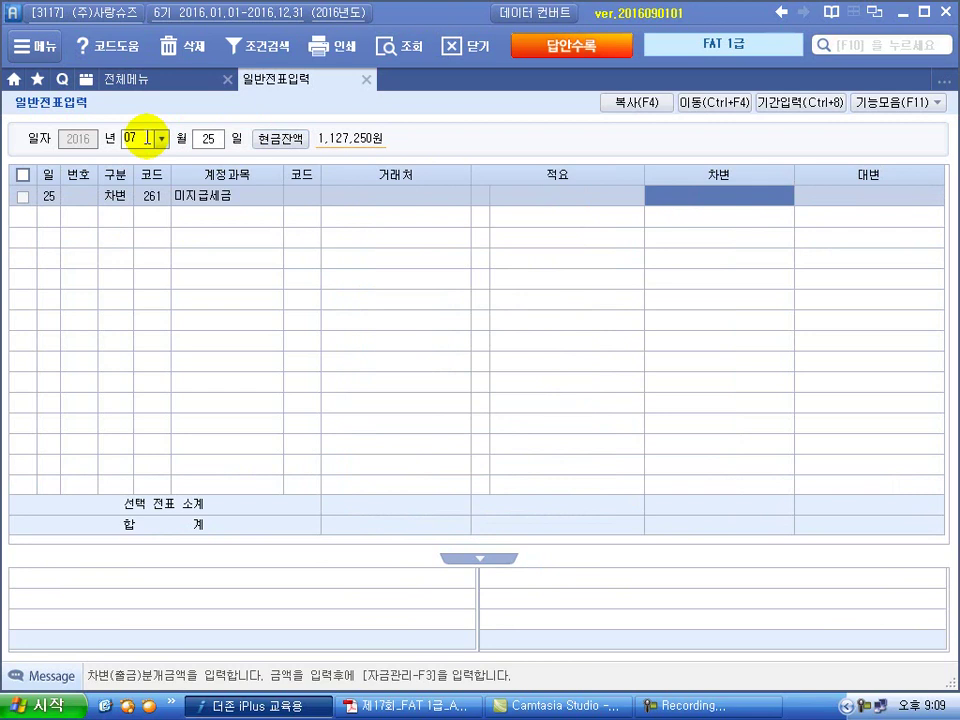
type("58")
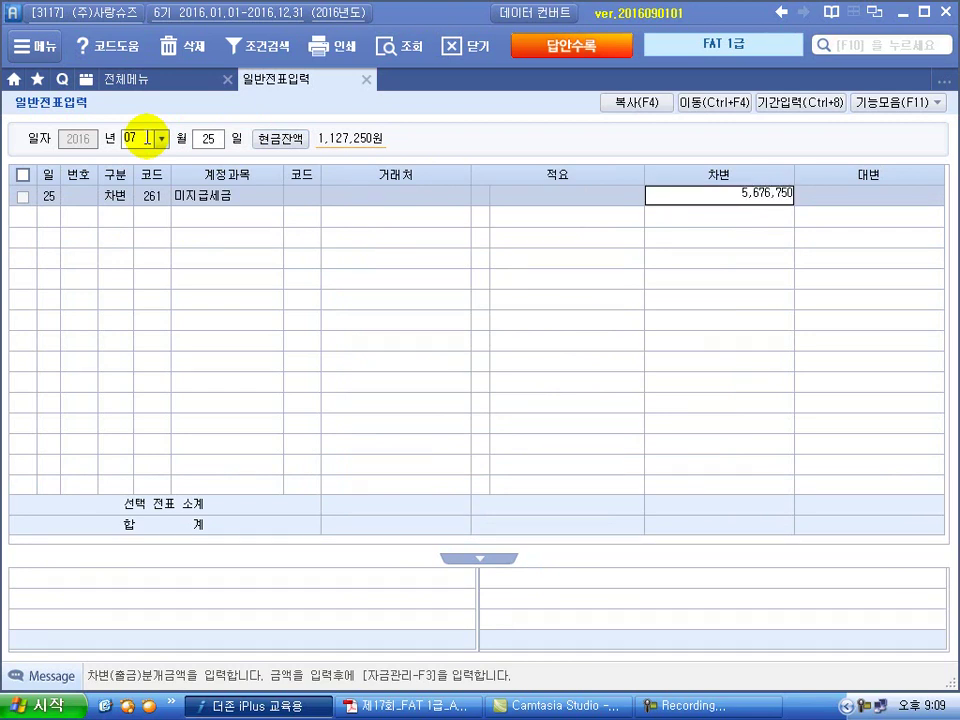
key("Return")
Step: Enter a credit line with account 103 보통예금, trading partner 신한은행 and amount 5,676,750, leaving the description blank
key("4")
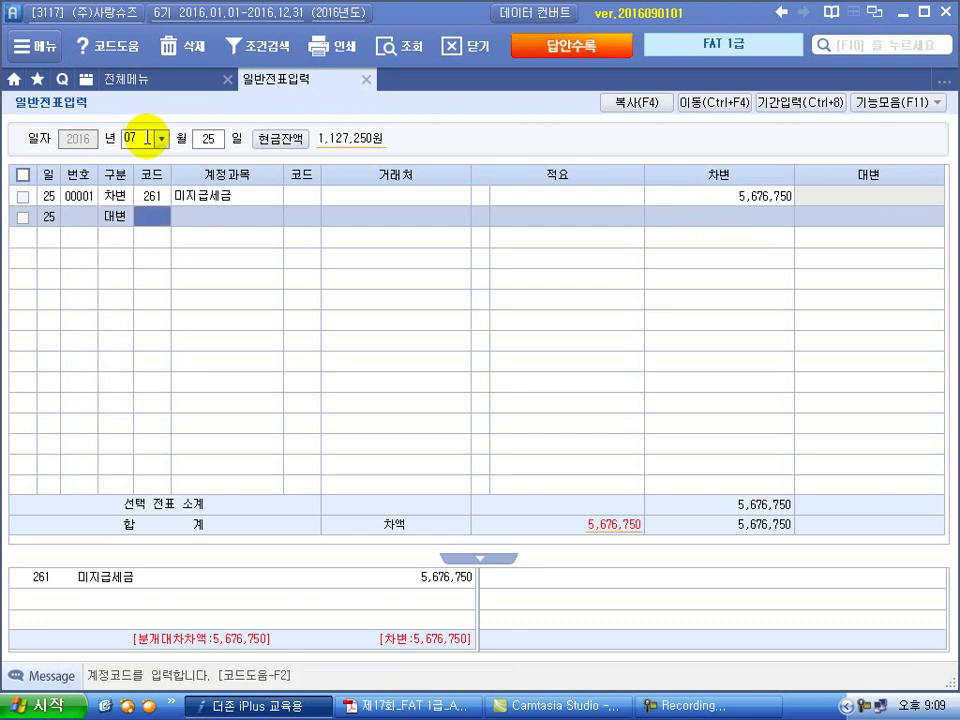
type("103")
key("Return")
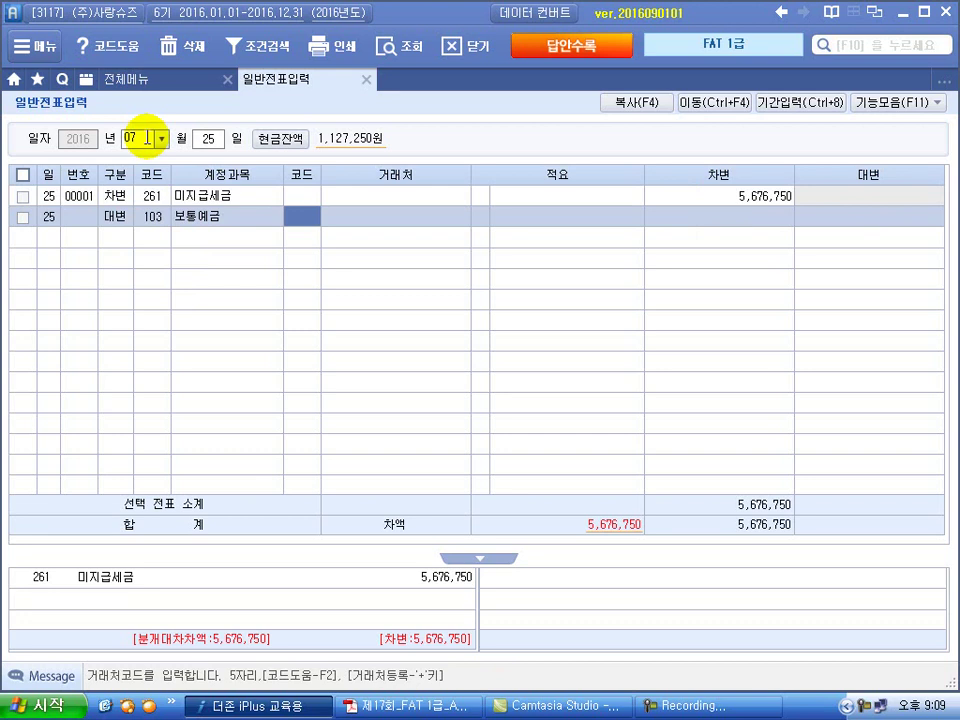
key("plus")
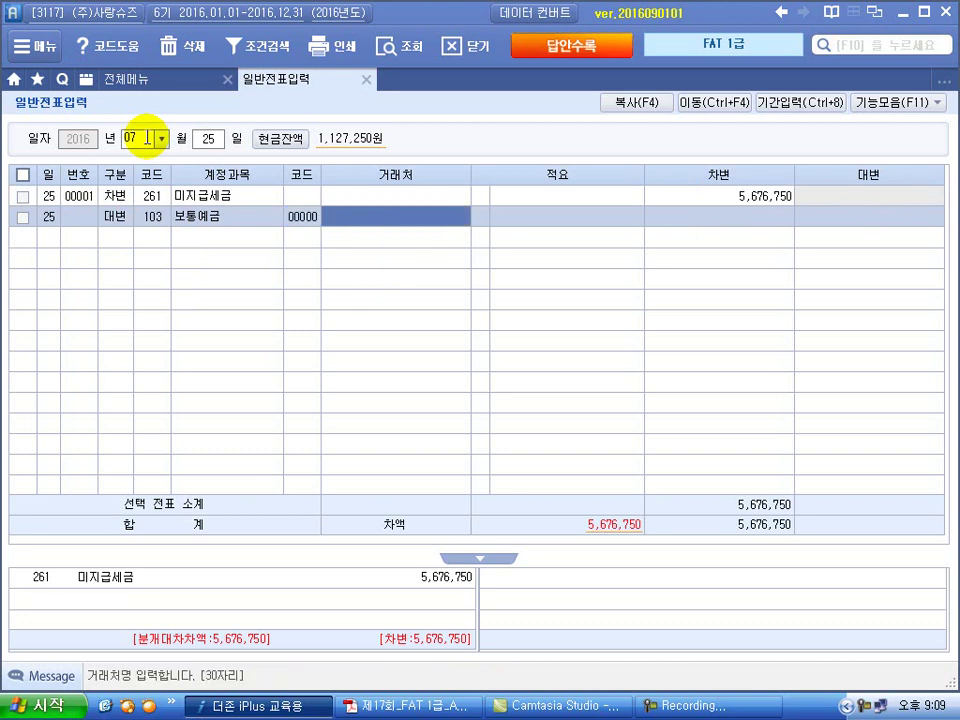
type("신한")
key("Return")
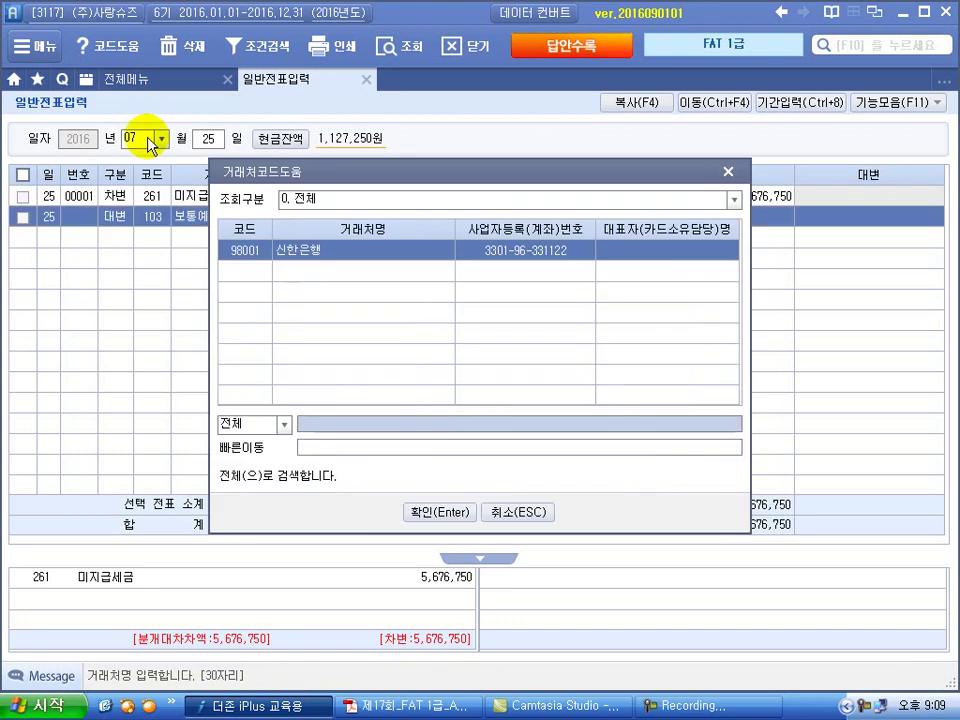
key("Return")
key("Return")
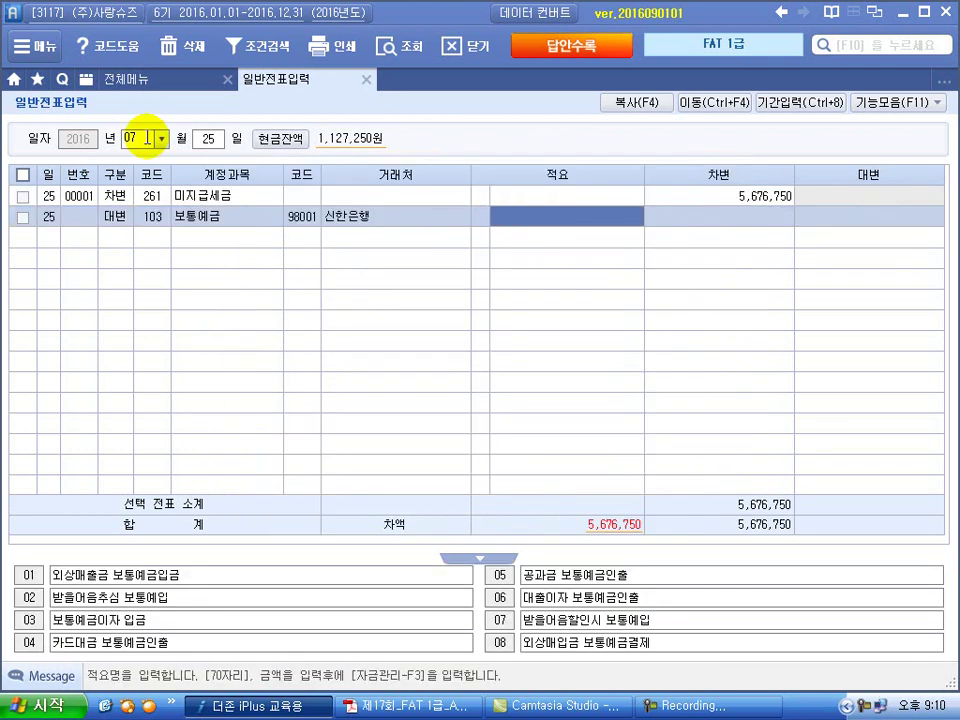
key("Return")
type("5,67")
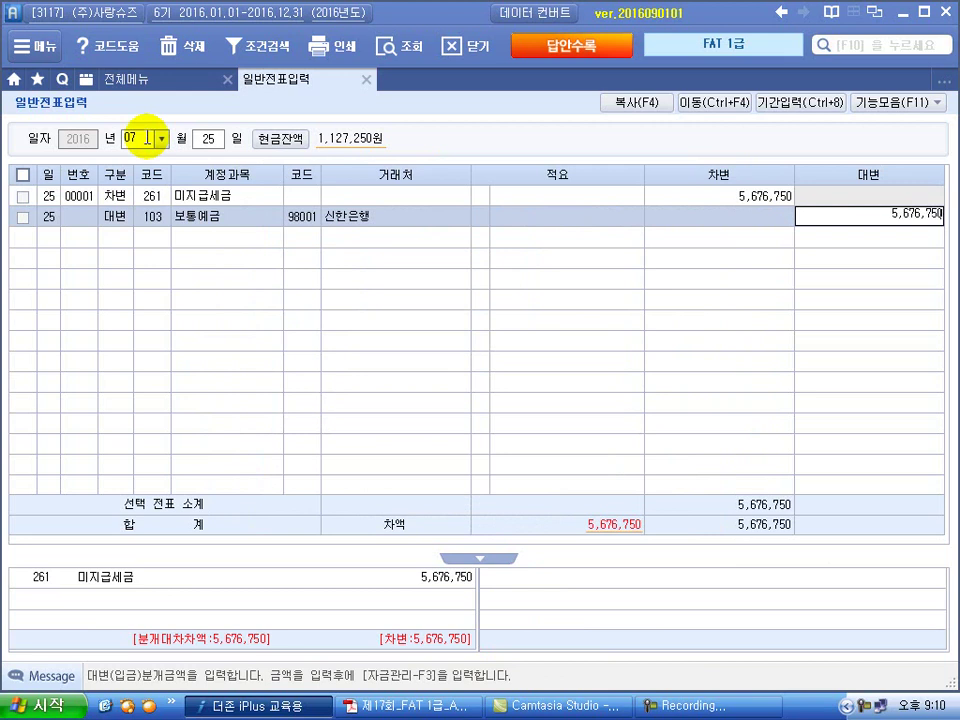
type("6,750")
key("Return")
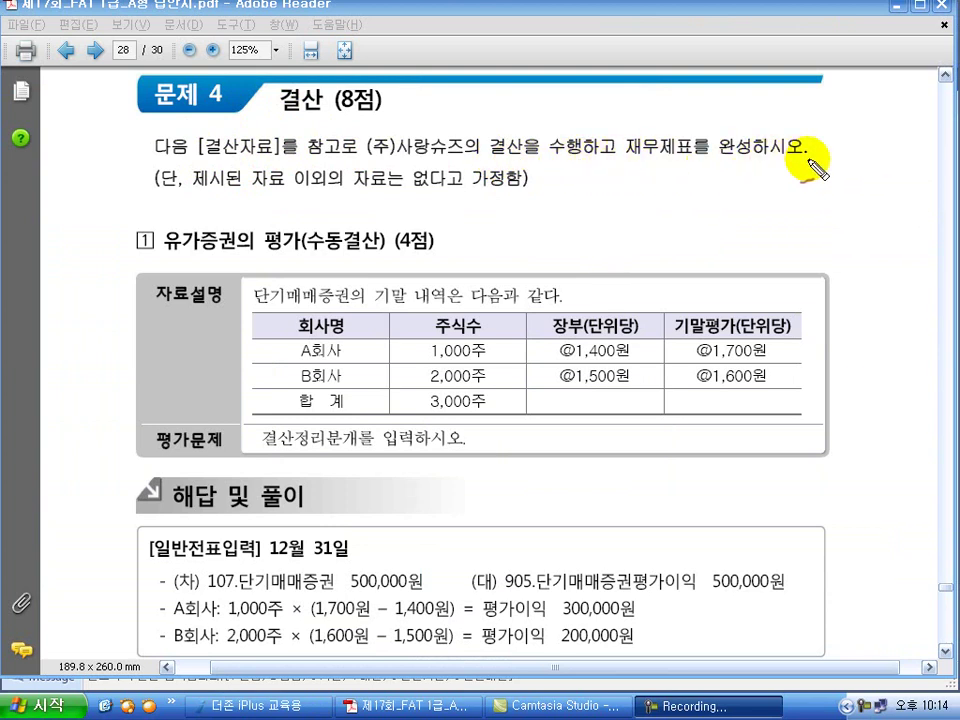
Step: In the exam PDF, examine 문제 4 task 1's share counts and unit prices, working out A회사's and B회사's valuation differences
left_click_drag(160, 258, 432, 253)
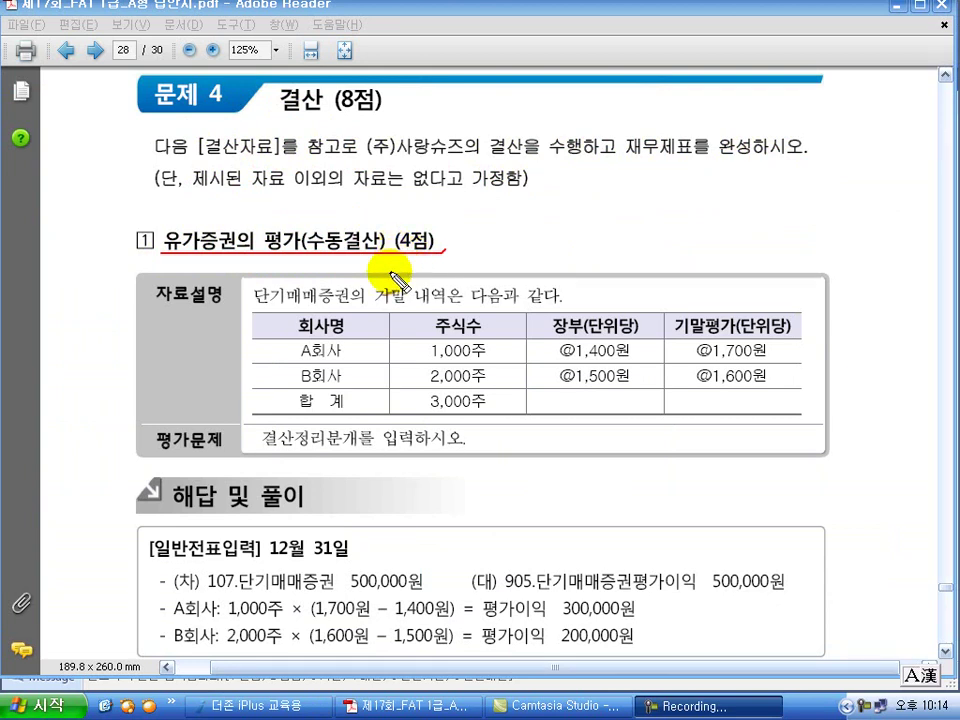
left_click_drag(255, 306, 552, 306)
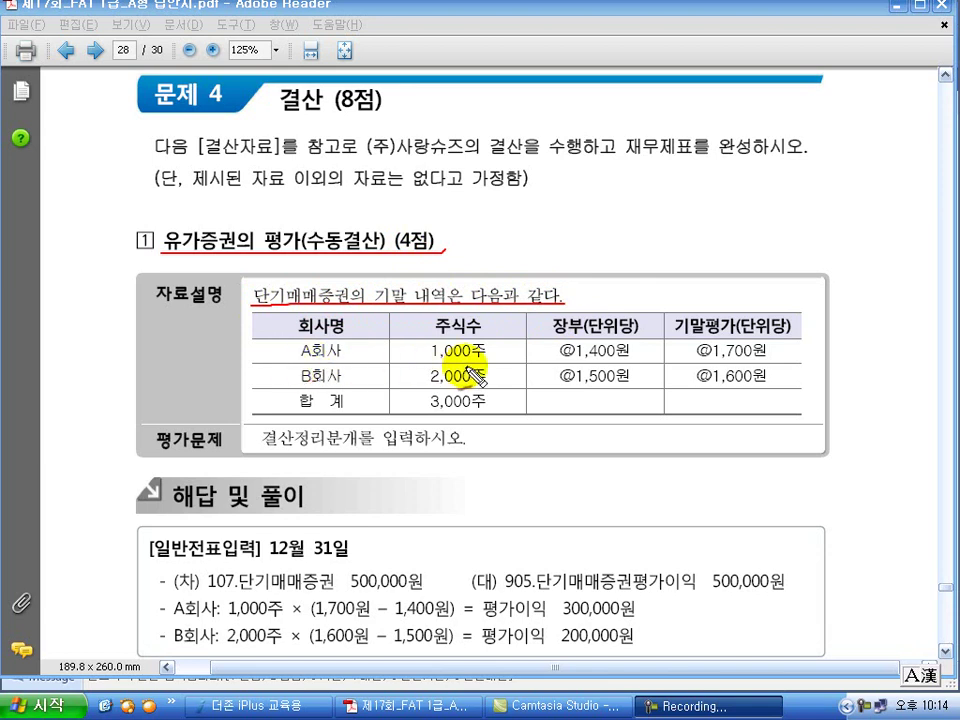
left_click_drag(431, 357, 490, 357)
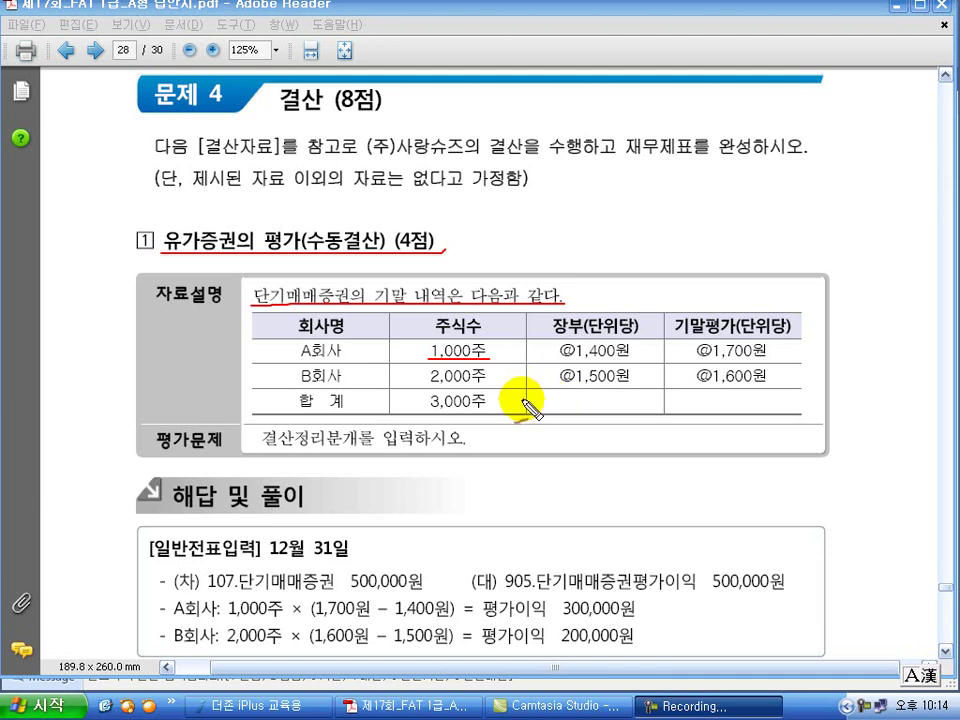
left_click_drag(513, 317, 529, 334)
mouse_move(529, 317)
left_mouse_down()
mouse_move(513, 334)
mouse_move(606, 297)
mouse_move(688, 287)
mouse_move(730, 252)
left_mouse_up()
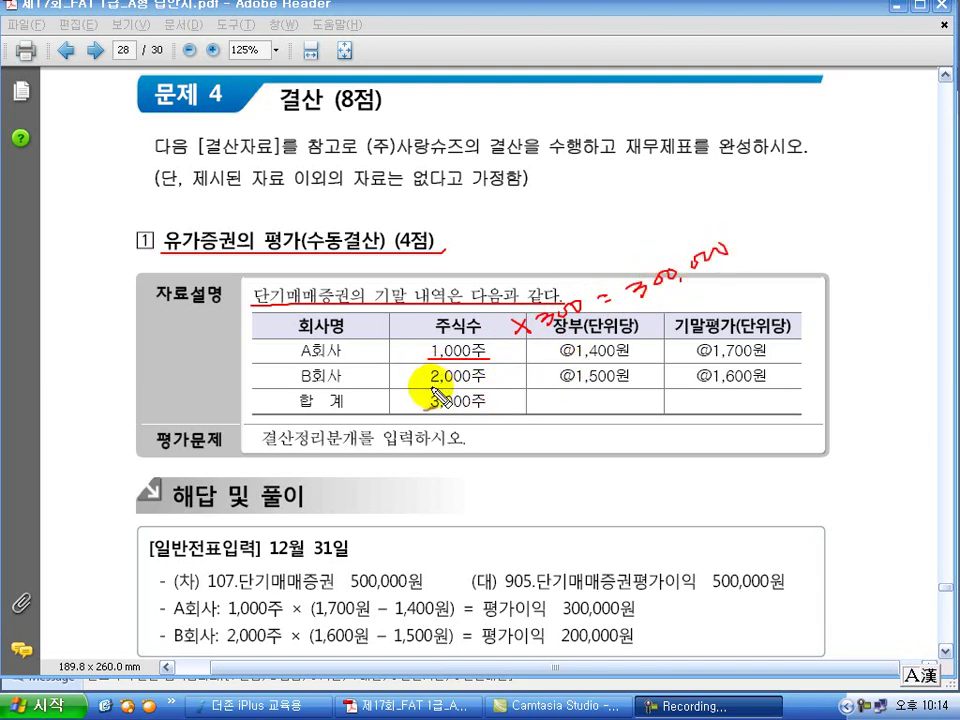
left_click_drag(424, 384, 487, 383)
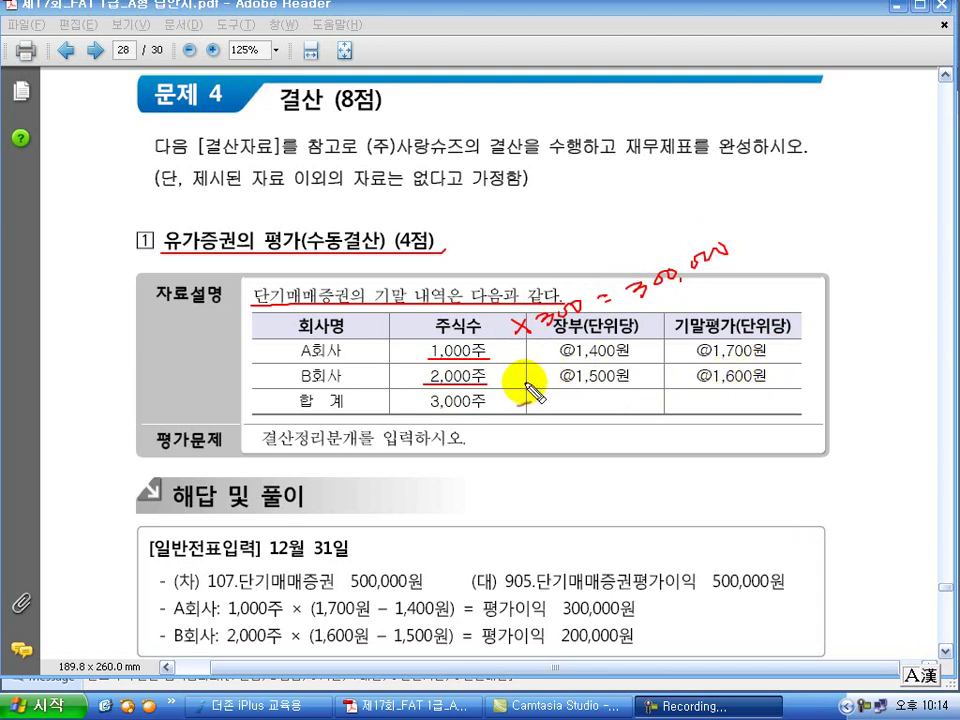
mouse_move(522, 380)
left_mouse_down()
mouse_move(561, 407)
mouse_move(666, 414)
mouse_move(694, 402)
left_mouse_up()
mouse_move(658, 345)
left_mouse_down()
mouse_move(658, 368)
mouse_move(672, 356)
left_mouse_up()
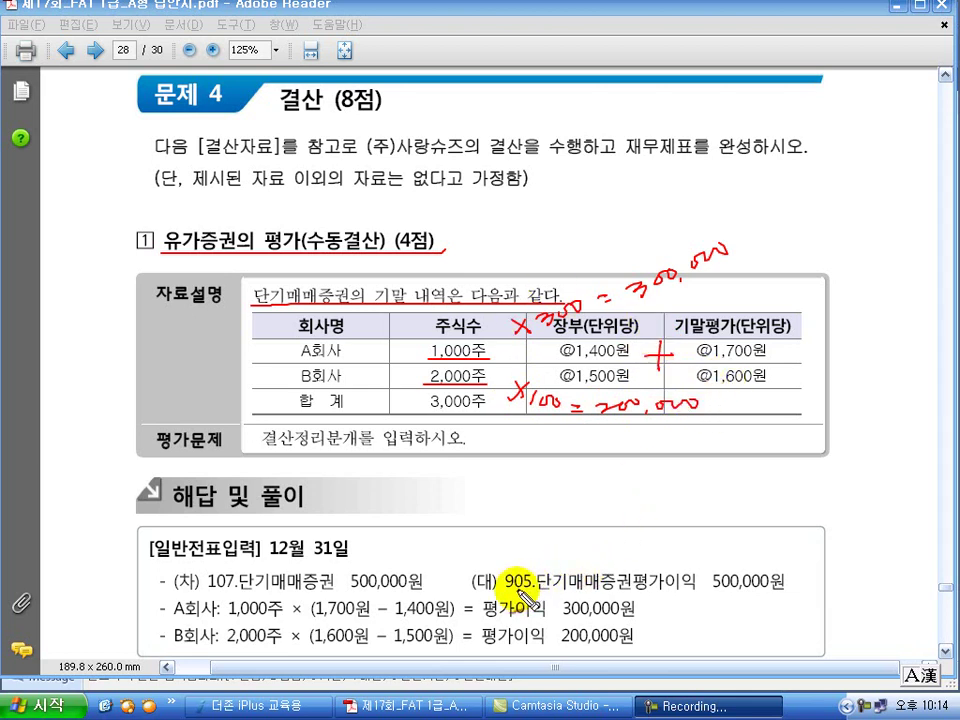
Step: Examine task 1's December 31 answer entry for 107 단기매매증권 and 905 단기매매증권평가이익
left_click_drag(537, 580, 785, 582)
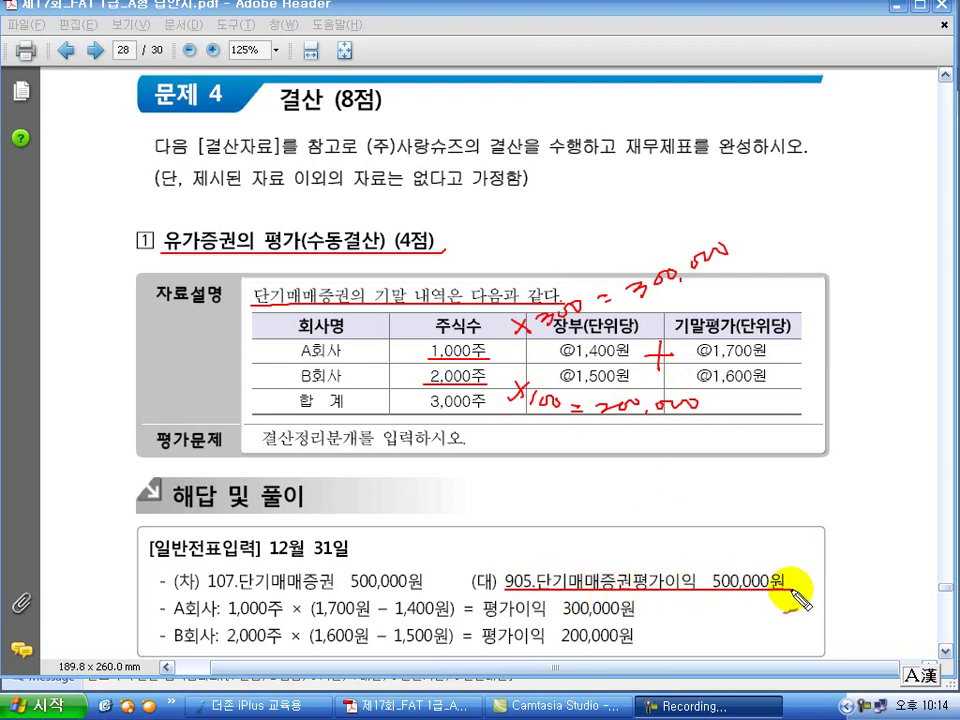
left_click_drag(168, 591, 427, 590)
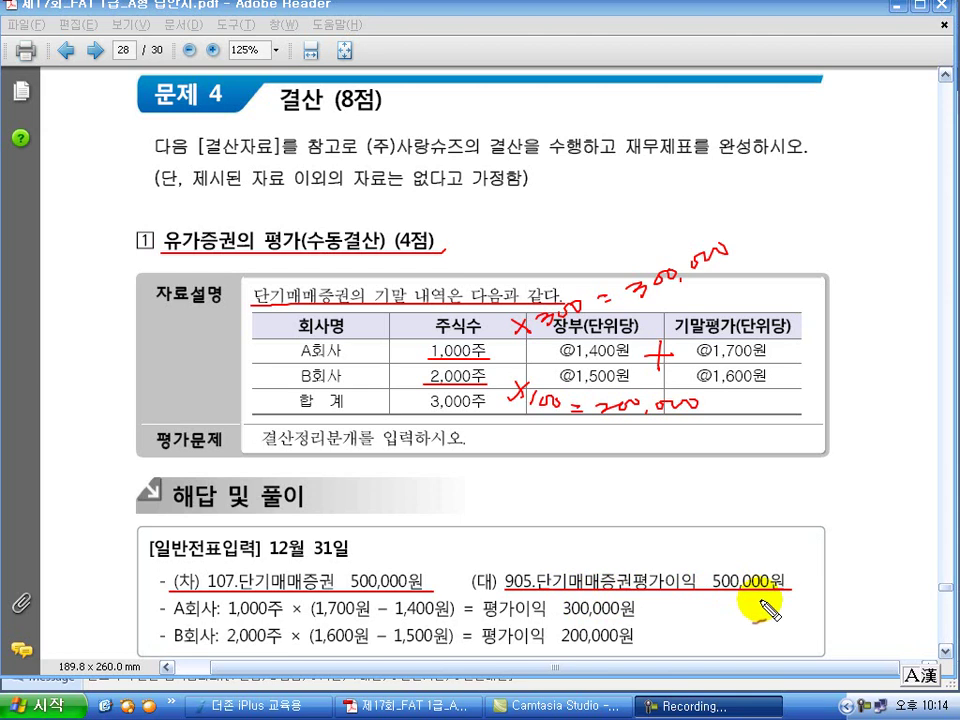
key("Escape")
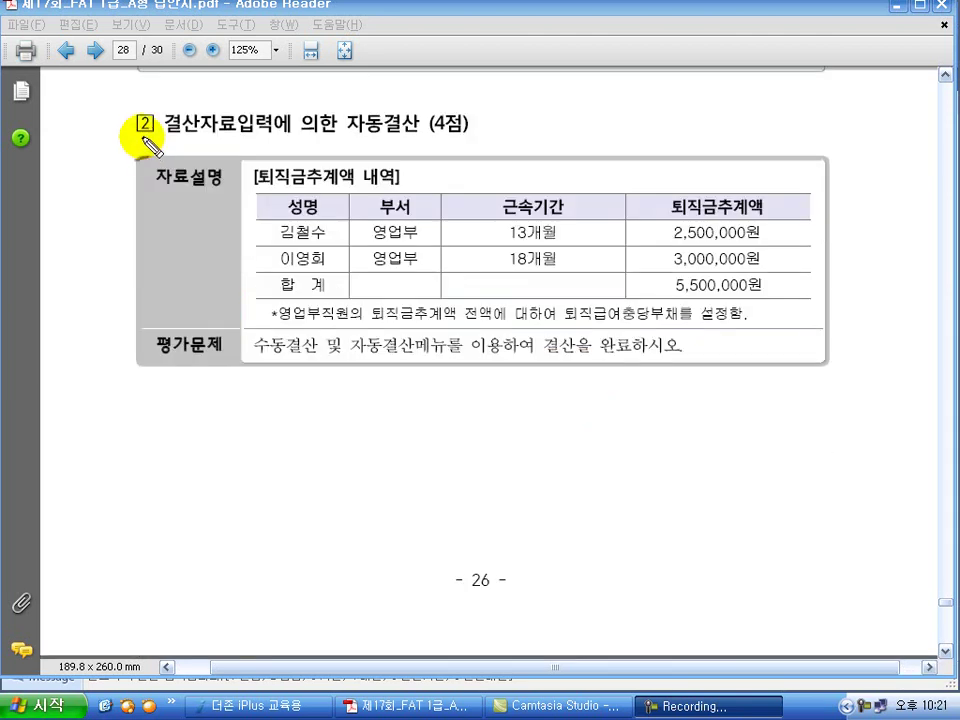
Step: Examine closing task 2's 퇴직금추계액 내역 and the note on setting 퇴직급여충당부채 for the full estimate
left_click_drag(141, 141, 482, 138)
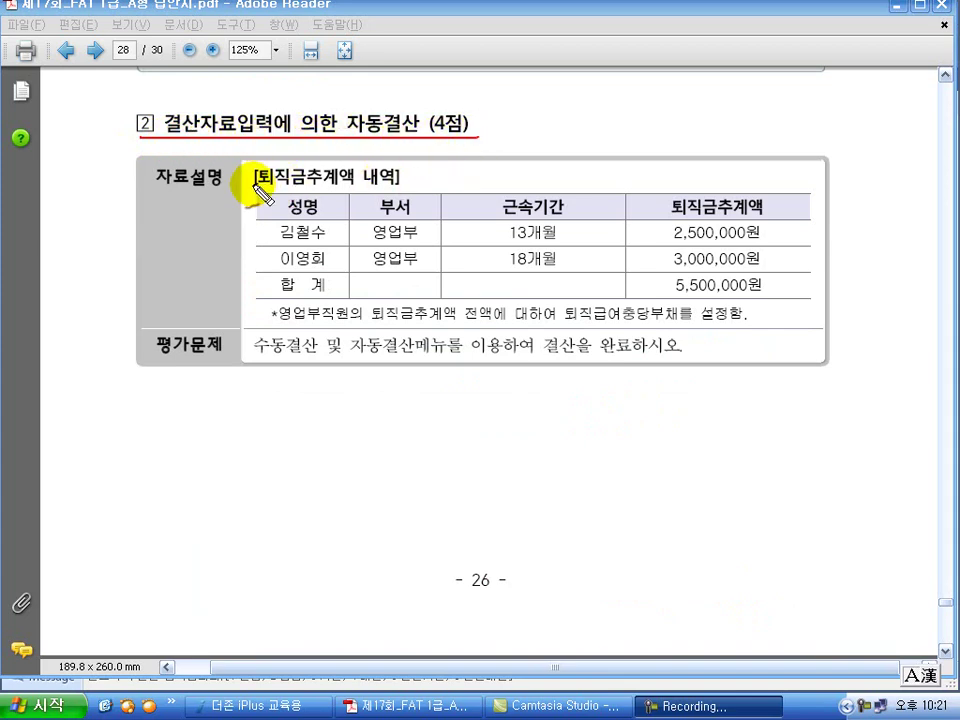
left_click_drag(256, 188, 402, 187)
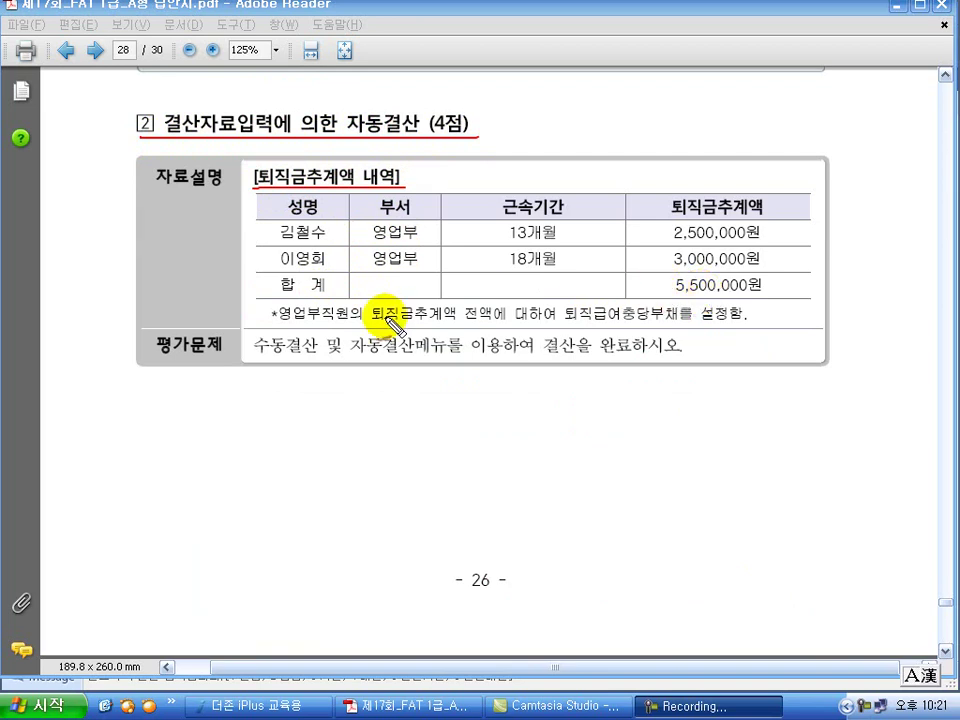
mouse_move(274, 325)
left_mouse_down()
mouse_move(740, 327)
mouse_move(767, 318)
mouse_move(784, 286)
mouse_move(763, 260)
mouse_move(650, 282)
left_mouse_up()
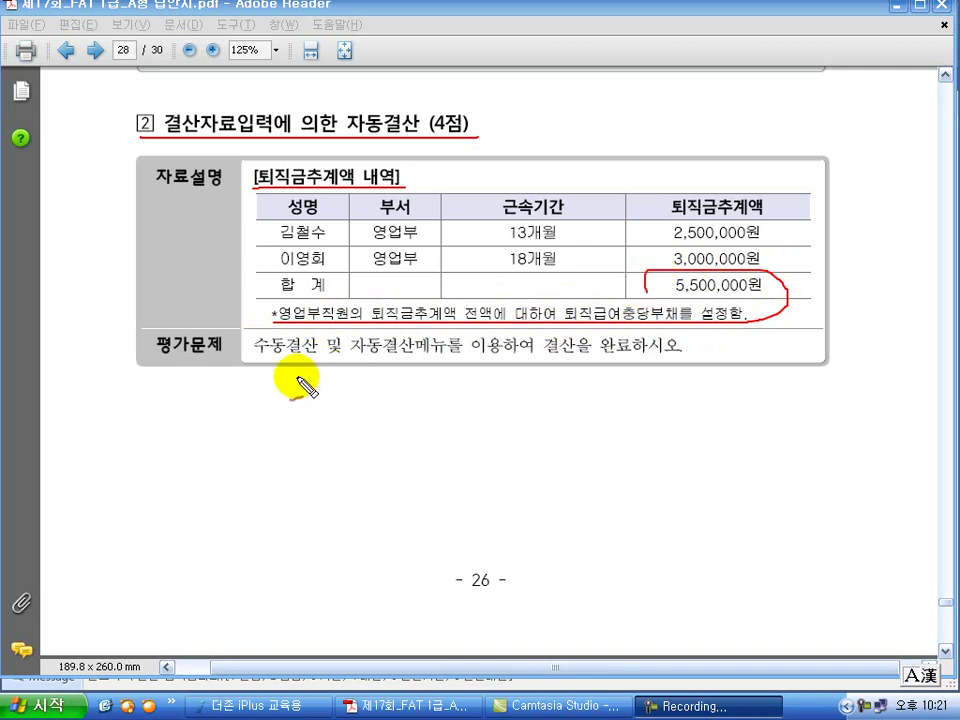
Step: Annotate task 2 with the formula 추계액 − 퇴.부잔액 = 추가설정액
left_click_drag(305, 395, 362, 398)
left_click_drag(349, 400, 364, 411)
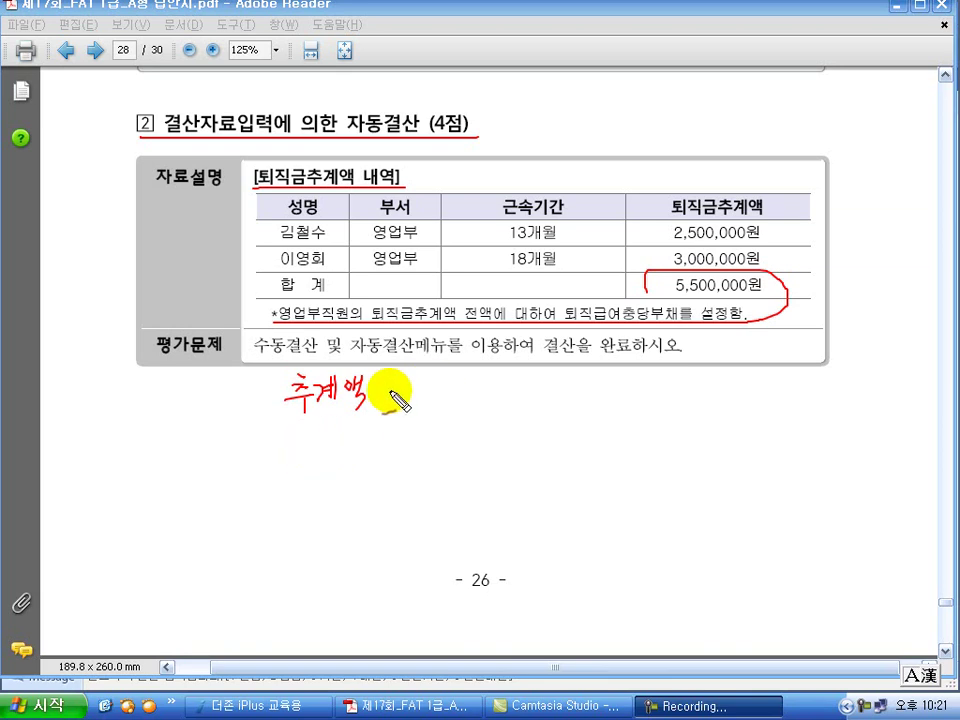
mouse_move(385, 390)
left_mouse_down()
mouse_move(483, 376)
mouse_move(503, 389)
mouse_move(568, 395)
mouse_move(561, 382)
left_mouse_up()
mouse_move(588, 393)
left_mouse_down()
mouse_move(600, 390)
mouse_move(598, 375)
mouse_move(630, 398)
left_mouse_up()
mouse_move(631, 384)
left_mouse_down()
mouse_move(650, 374)
mouse_move(696, 392)
mouse_move(707, 381)
mouse_move(710, 403)
left_mouse_up()
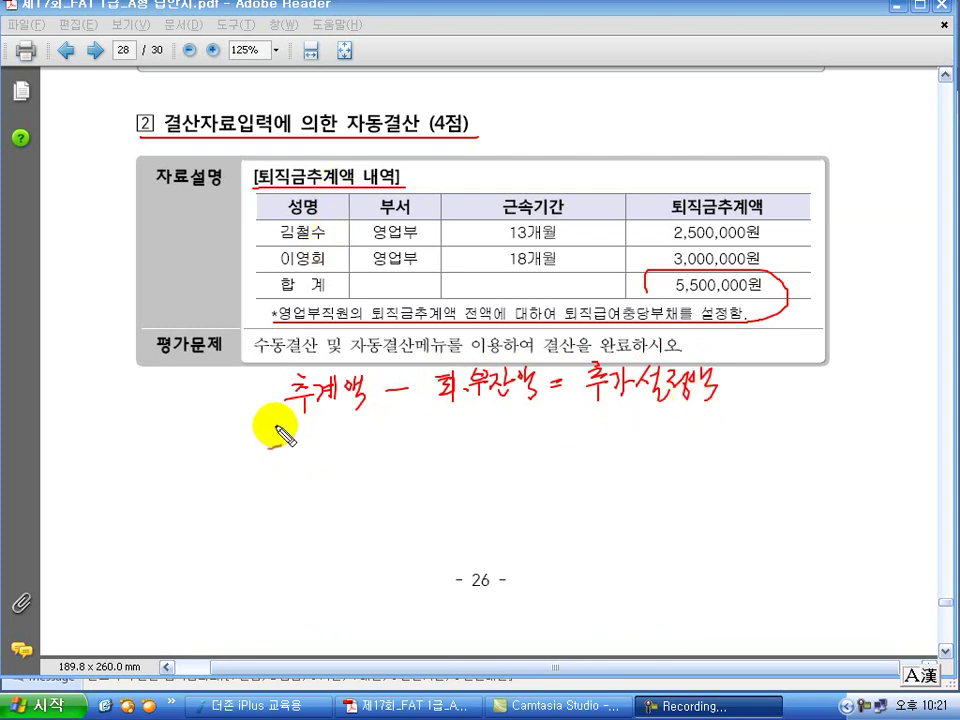
Step: Work out the 추가설정액 from 5,500,000 for 합계잔액시산표 balances of 0 and 1,000,000 at December 31
mouse_move(252, 458)
left_mouse_down()
mouse_move(268, 465)
mouse_move(395, 435)
left_mouse_up()
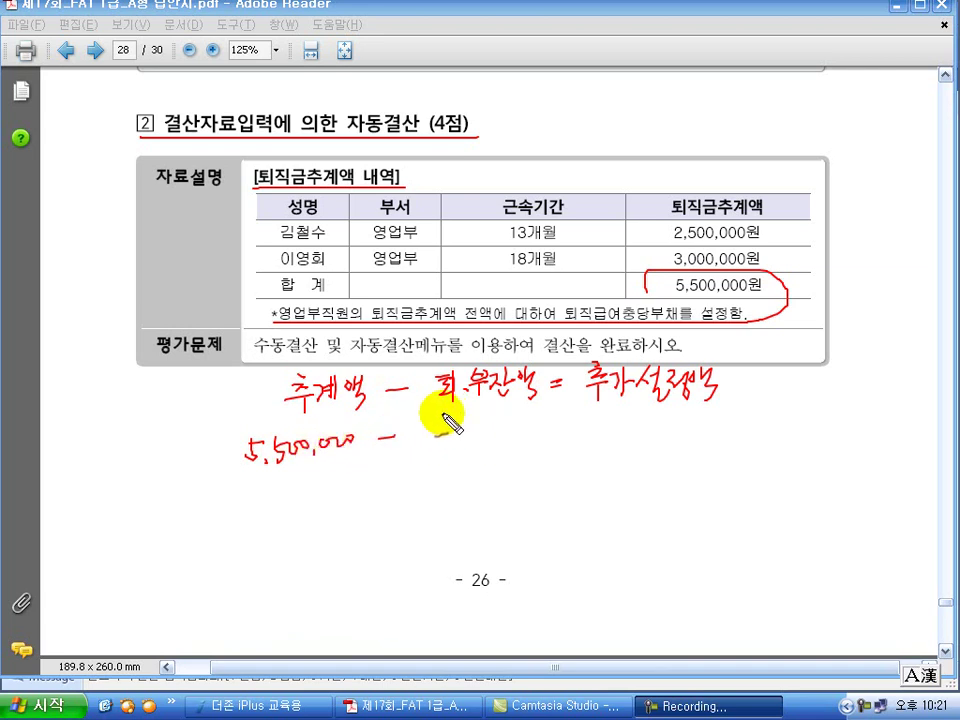
left_click_drag(433, 406, 540, 406)
left_click_drag(468, 404, 490, 433)
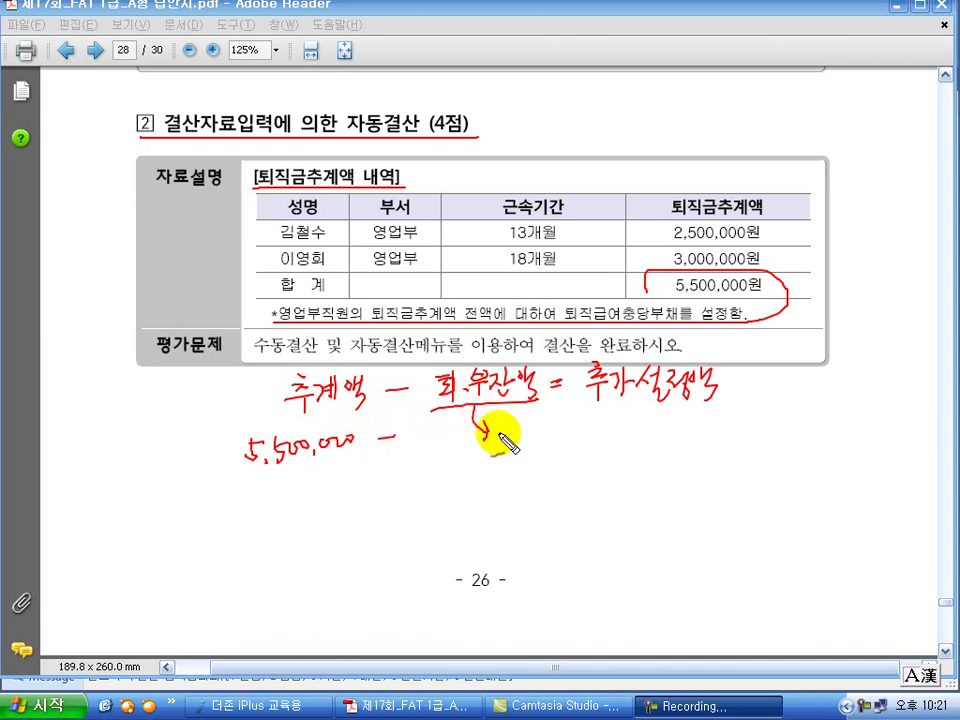
mouse_move(503, 437)
left_mouse_down()
mouse_move(515, 445)
mouse_move(526, 433)
mouse_move(540, 448)
mouse_move(585, 432)
mouse_move(621, 435)
mouse_move(606, 443)
mouse_move(634, 426)
mouse_move(681, 456)
mouse_move(709, 442)
left_mouse_up()
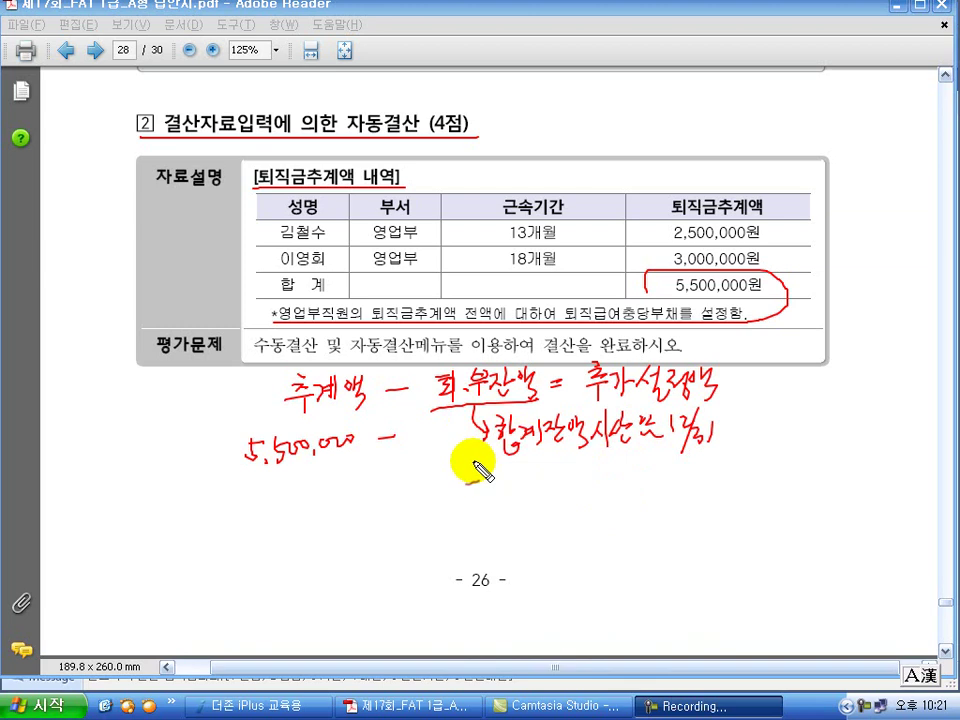
left_click_drag(523, 467, 700, 461)
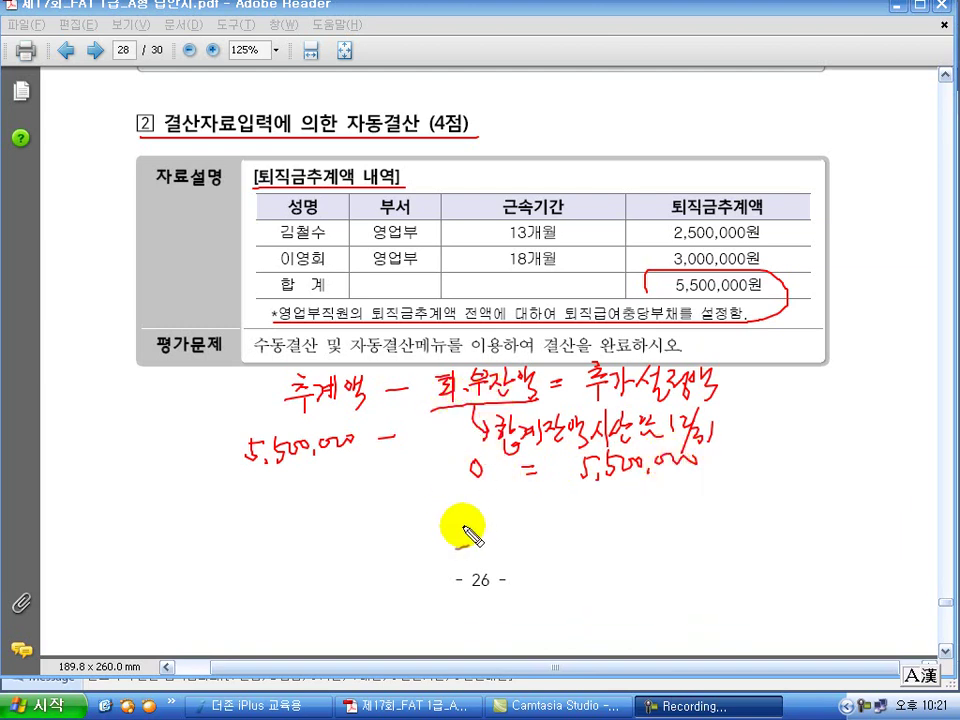
mouse_move(437, 516)
left_mouse_down()
mouse_move(437, 537)
mouse_move(471, 510)
mouse_move(538, 505)
mouse_move(558, 519)
mouse_move(600, 506)
mouse_move(625, 517)
mouse_move(700, 497)
left_mouse_up()
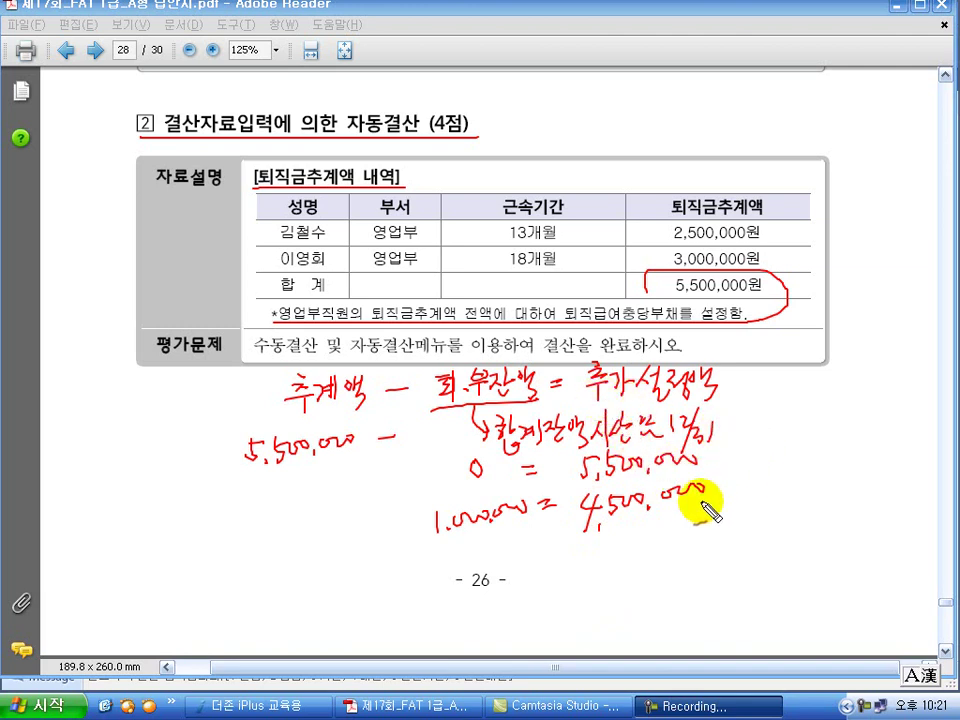
mouse_move(587, 406)
left_mouse_down()
mouse_move(712, 393)
mouse_move(600, 355)
mouse_move(598, 410)
left_mouse_up()
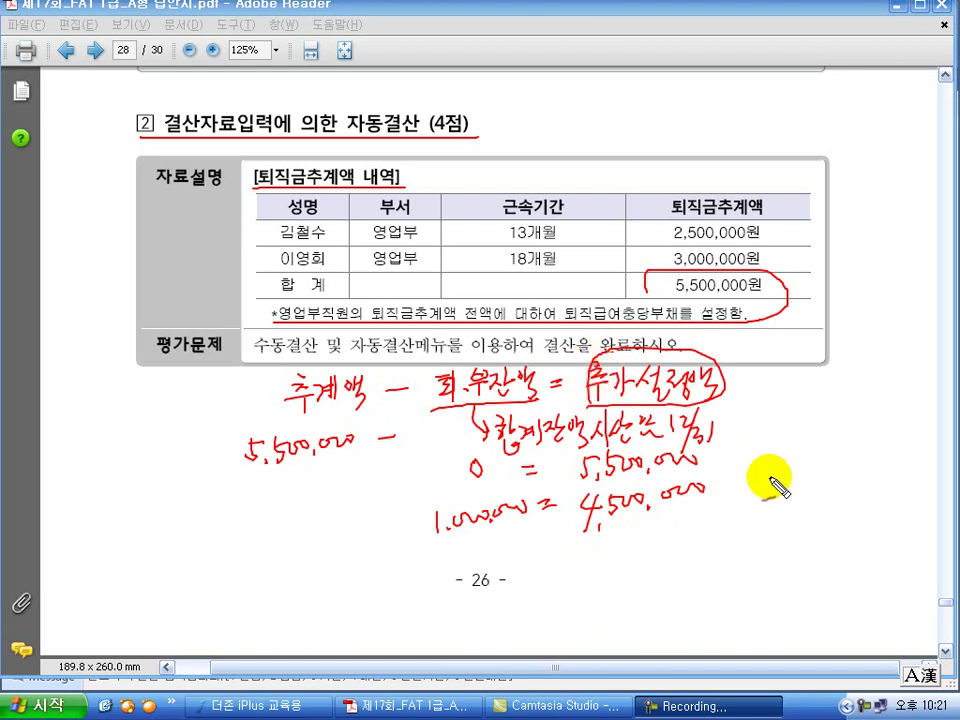
mouse_move(734, 450)
left_mouse_down()
mouse_move(739, 456)
mouse_move(750, 441)
left_mouse_up()
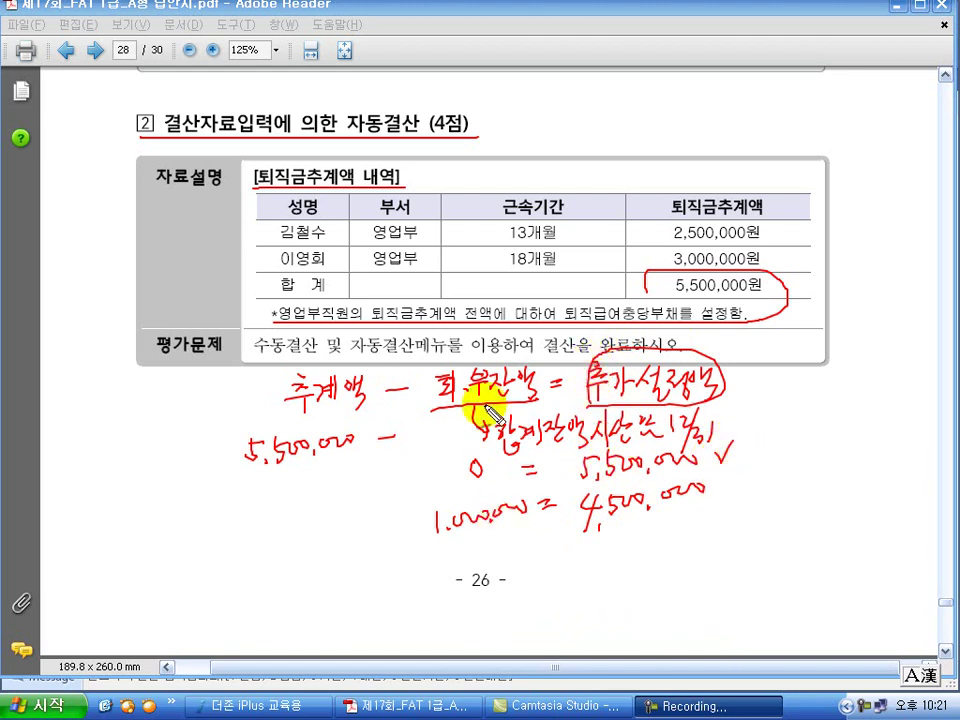
left_click_drag(720, 481, 744, 476)
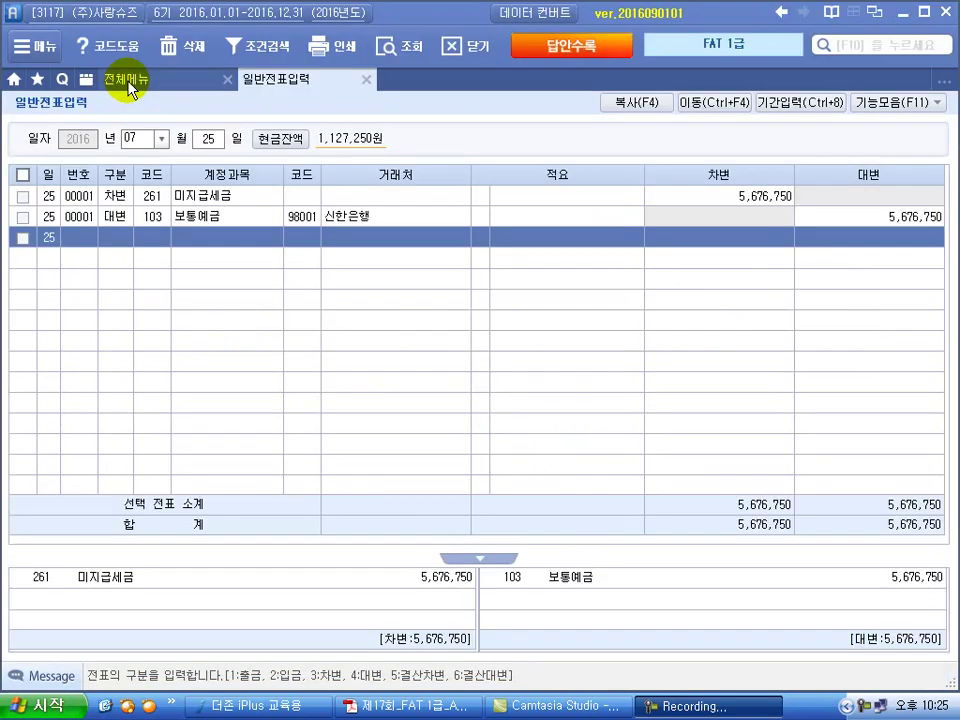
Step: In 더존 iPlus, check the December 31 합계잔액시산표 for a 퇴직급여충당부채 balance under 비유동부채, and return to 일반전표입력
left_click(128, 82)
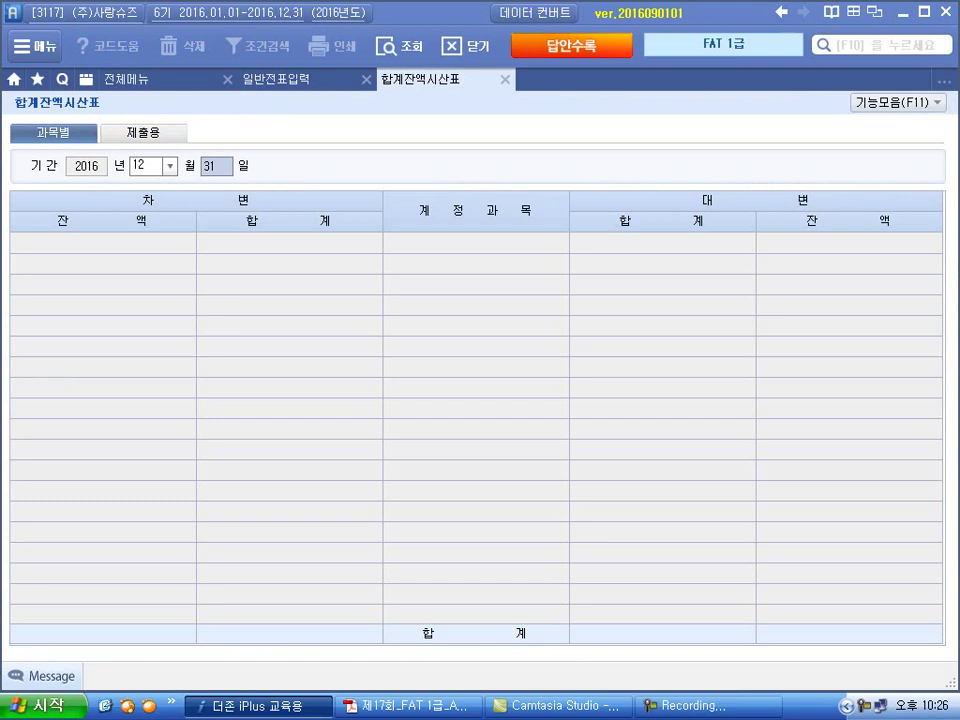
key("Return")
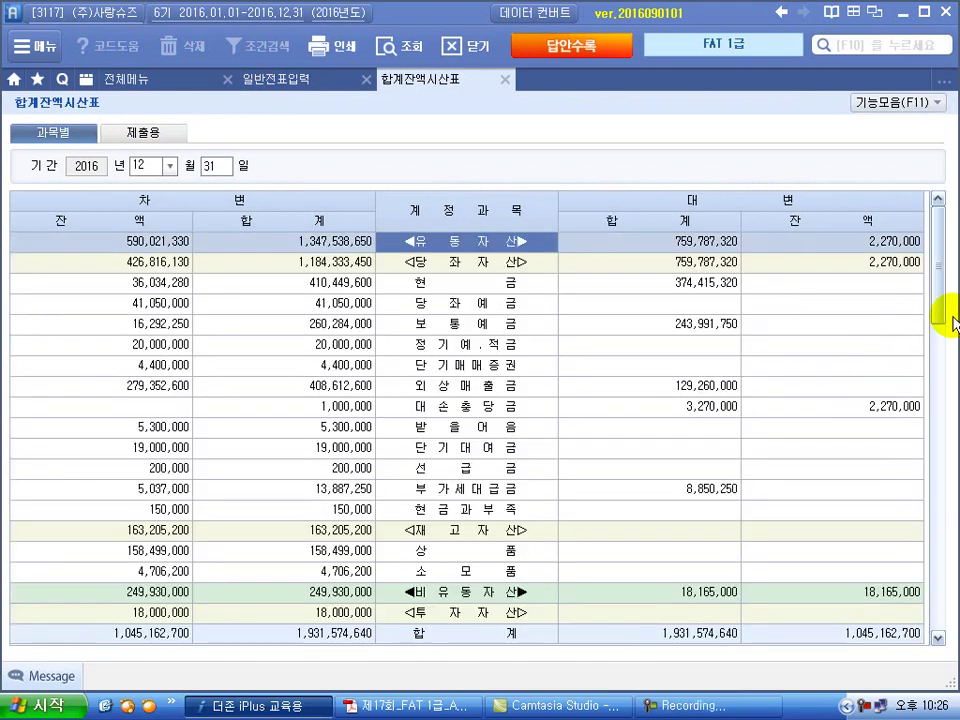
left_click_drag(942, 316, 928, 482)
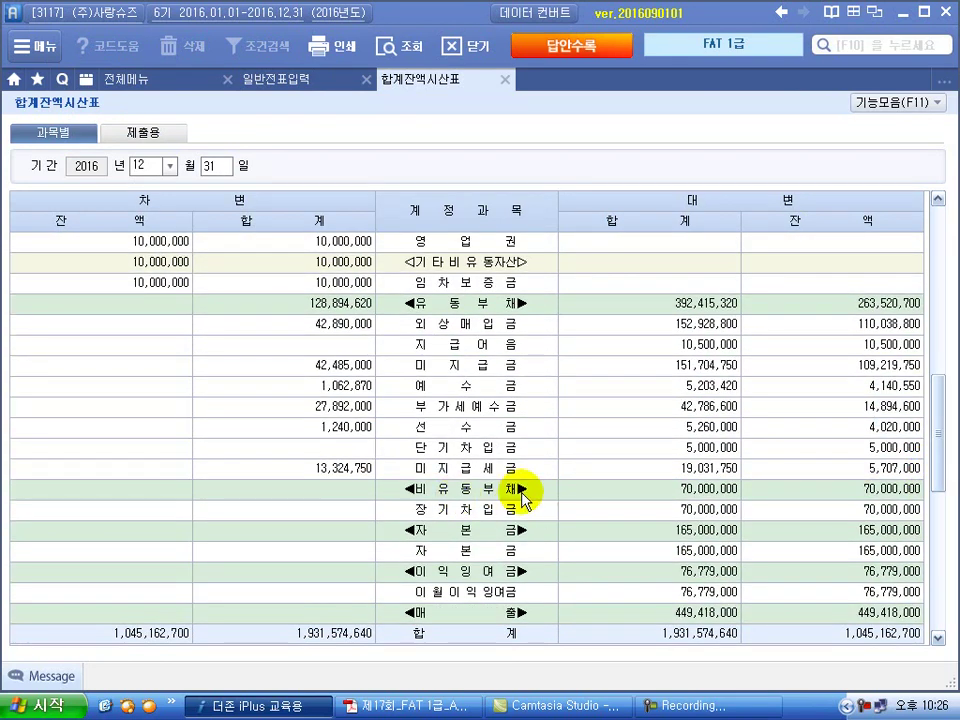
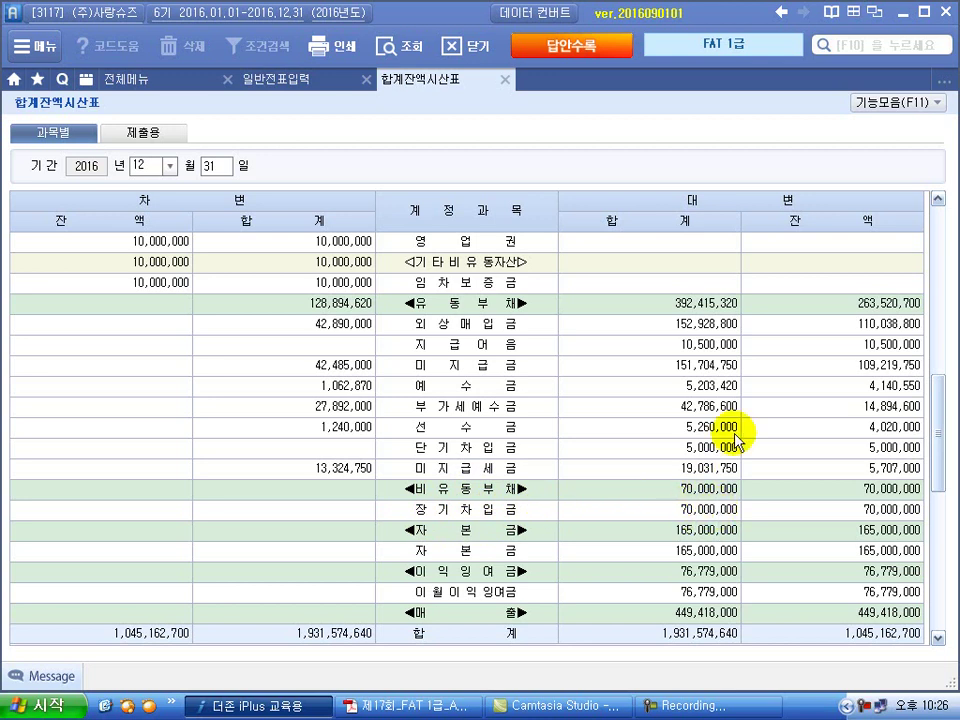
left_click(505, 80)
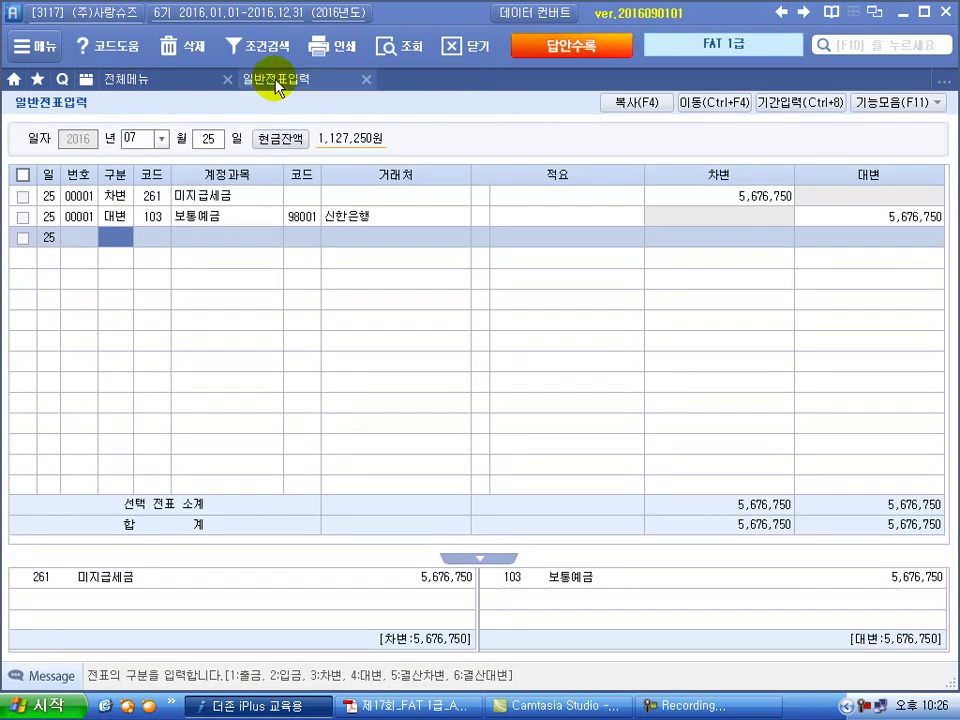
left_click(278, 85)
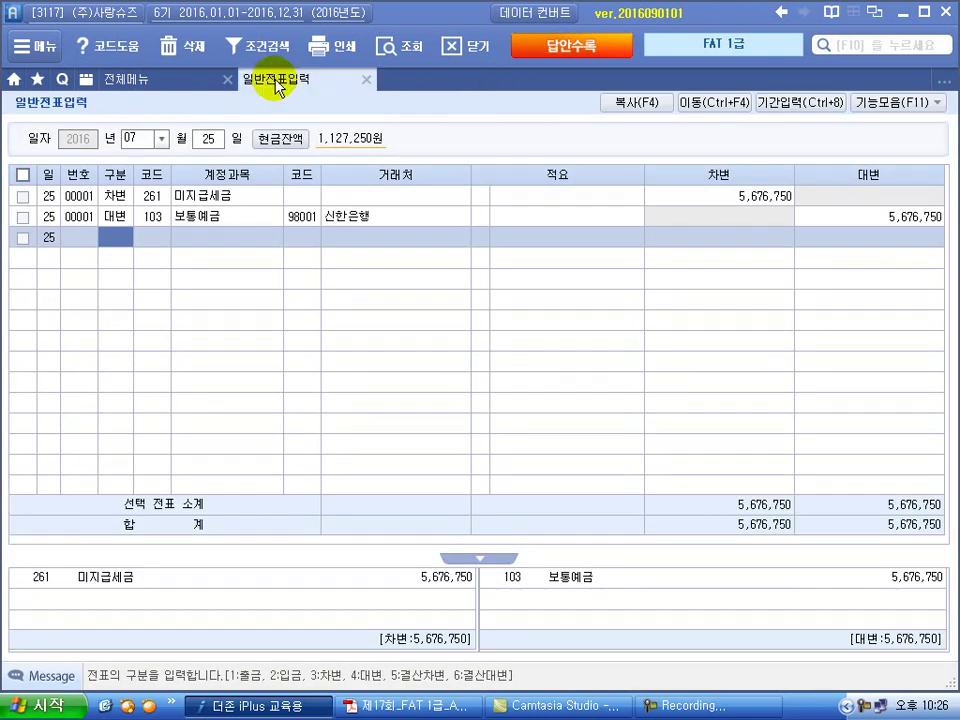
Step: Set the general voucher entry date to December 31
left_click(135, 142)
type("12")
key("Return")
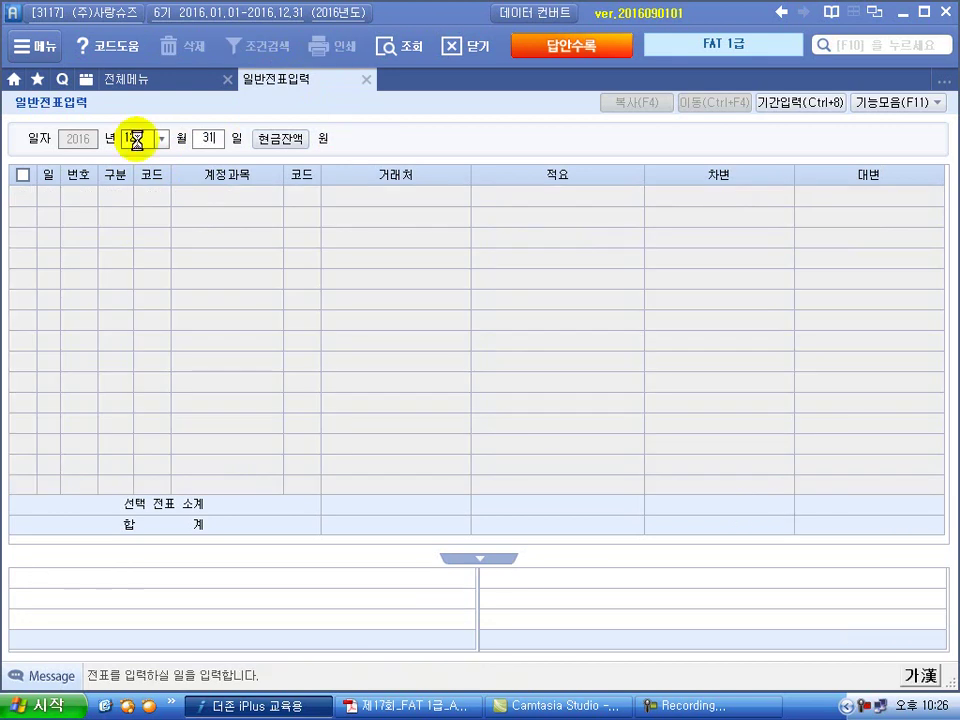
key("Return")
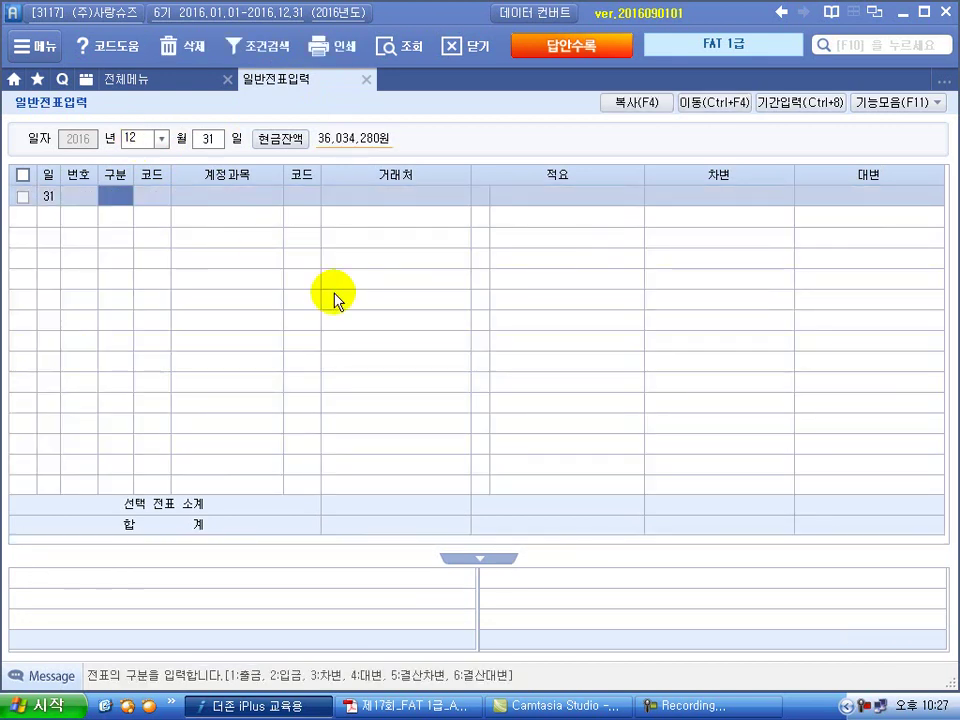
Step: Enter a debit line of 500,000 to account 107 단기매매증권 in the December 31 voucher
type("3")
key("Return")
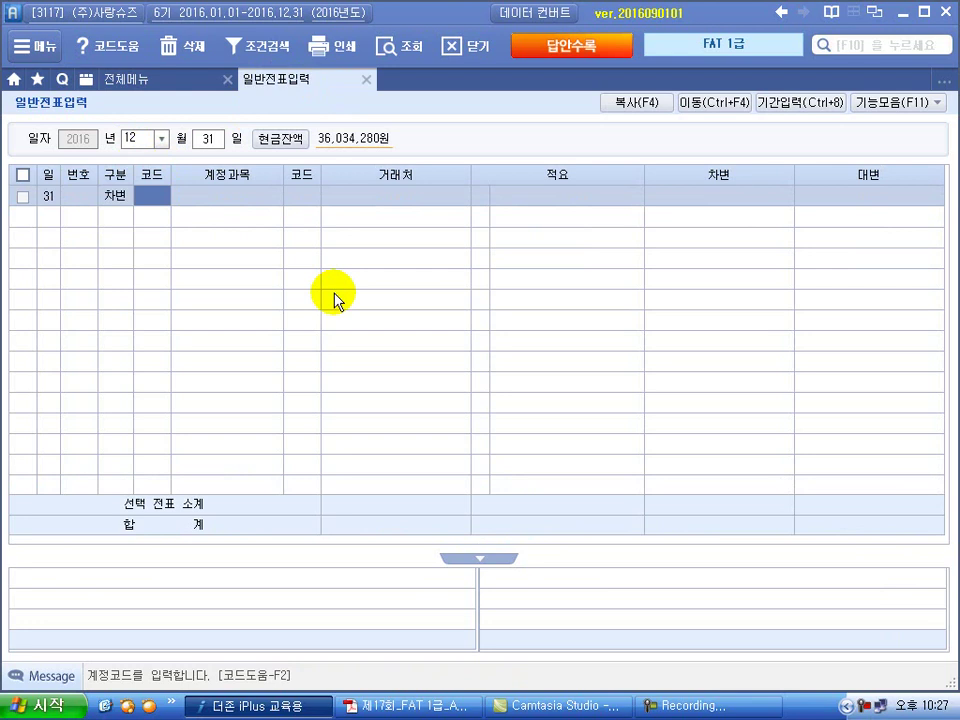
type("단기")
key("Return")
key("Down")
key("Return")
key("Return")
key("Return")
key("Return")
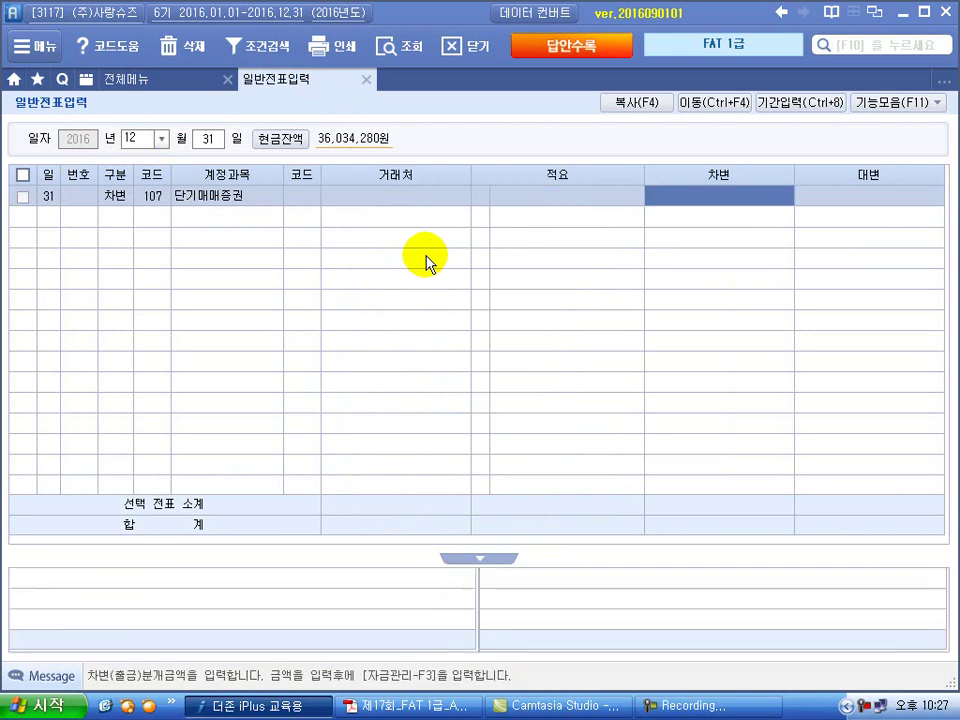
type("500")
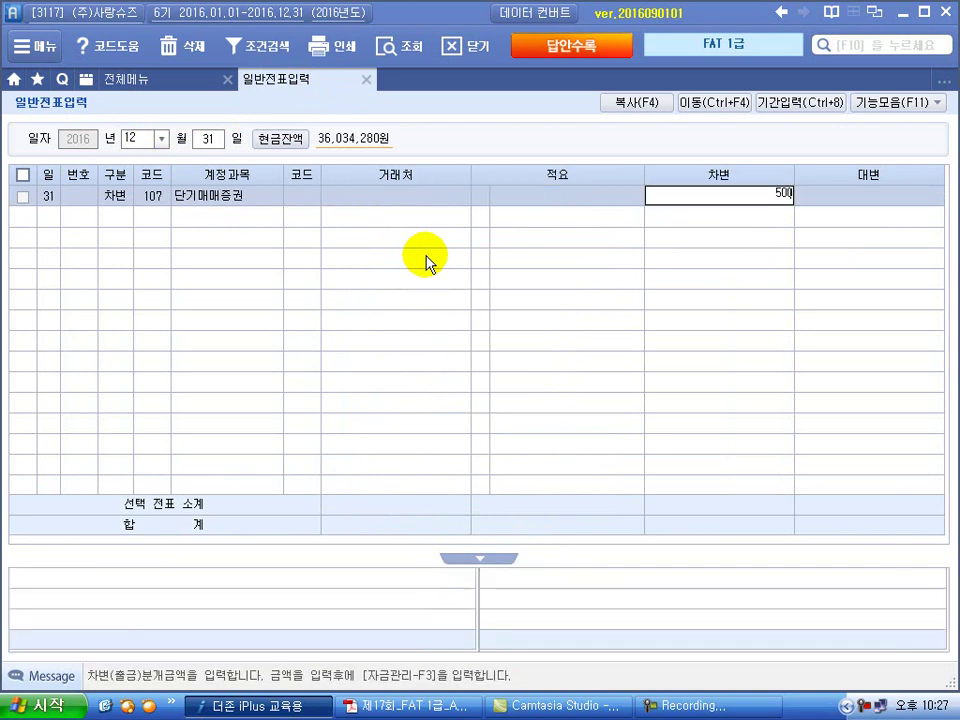
type(",000")
key("Return")
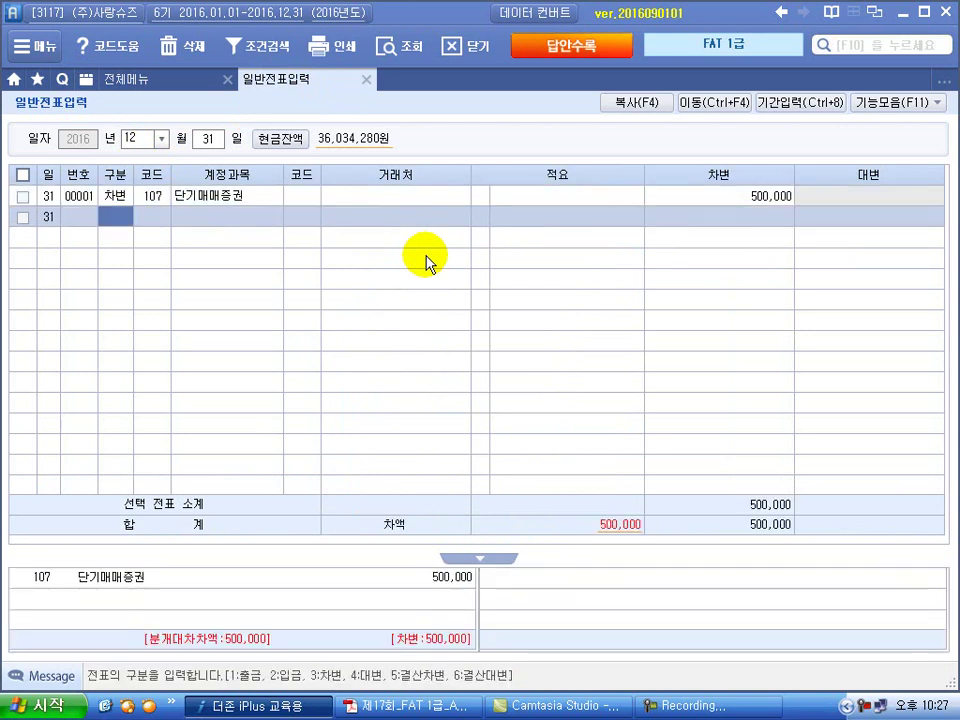
Step: Complete the voucher with a credit line of 500,000 to account 905 단기매매증권평가익
type("4")
key("Return")
type("단기")
key("Return")
key("Down")
key("Down")
key("Down")
key("Down")
key("Down")
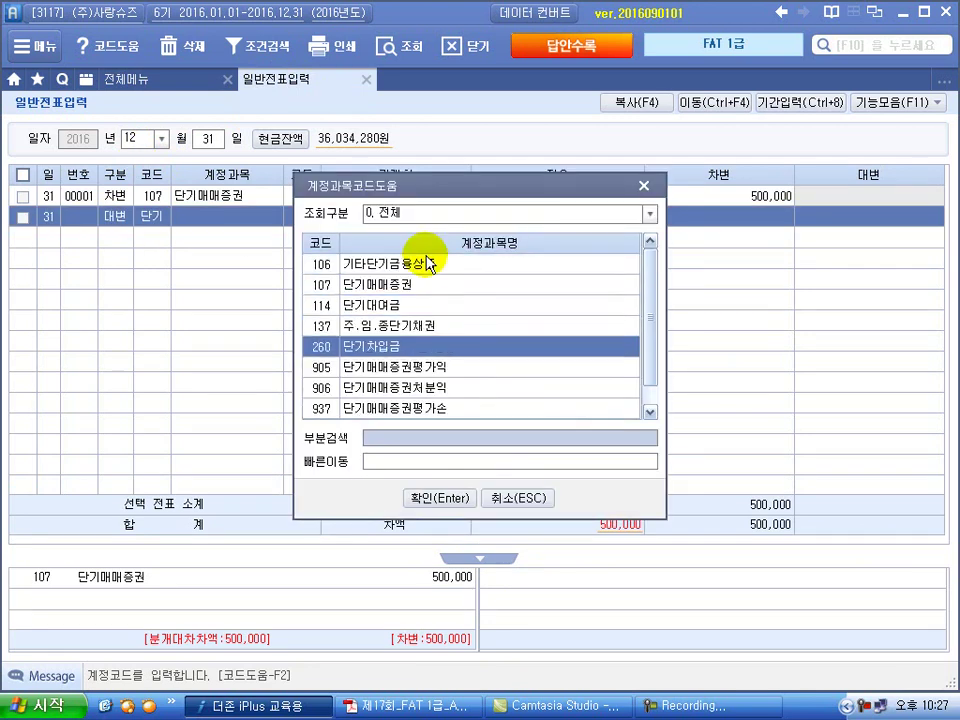
key("Return")
key("Return")
key("Return")
key("Return")
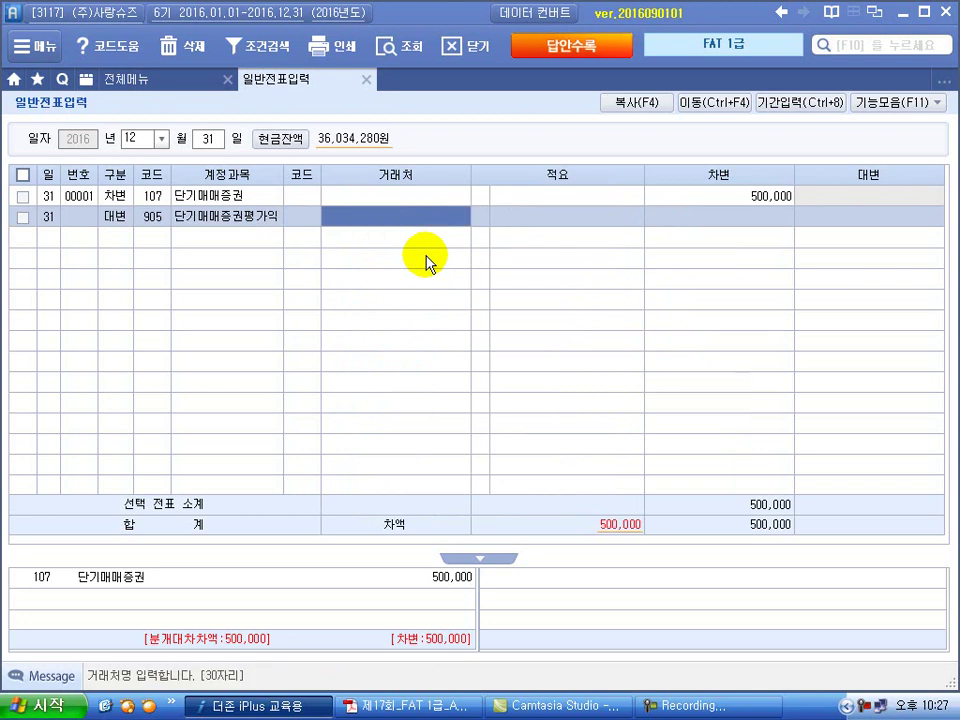
type("5")
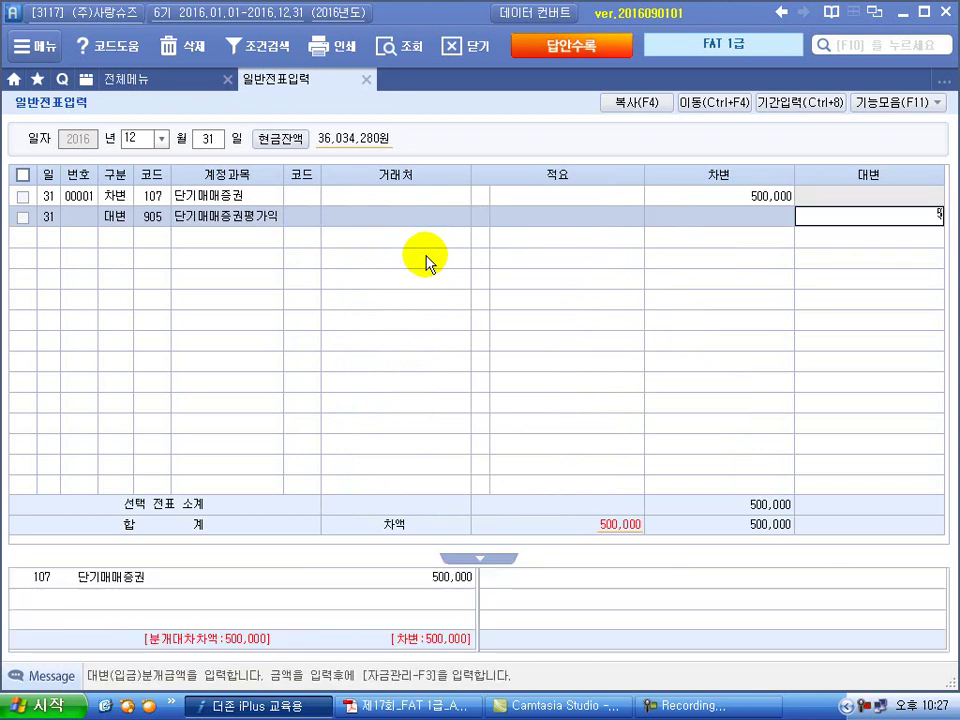
type("00,000")
key("Return")
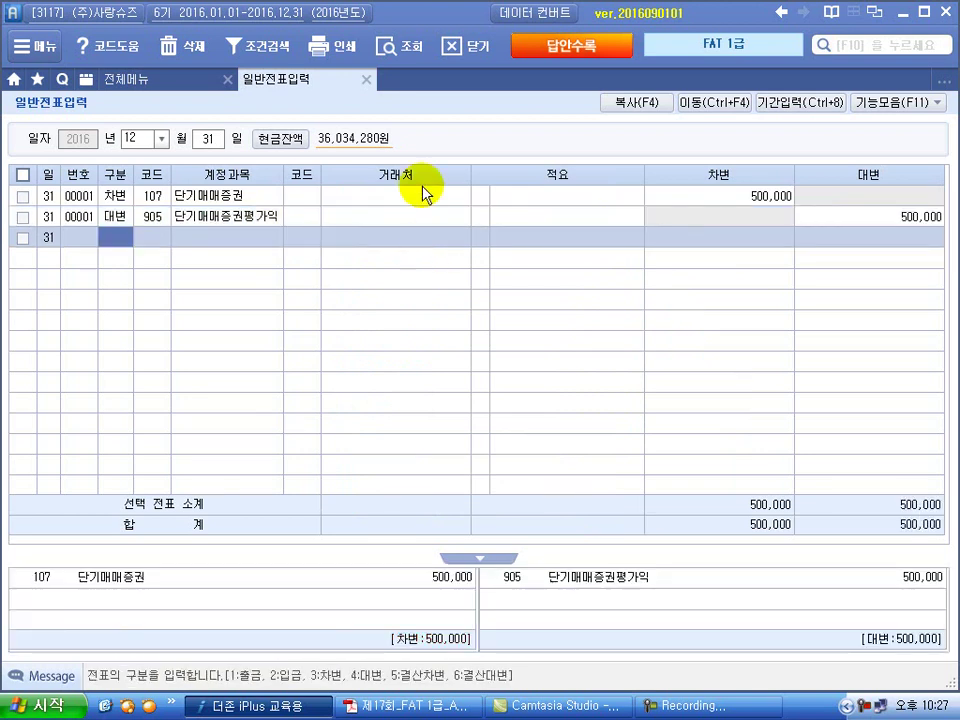
Step: Replace 일반전표입력 with 결산자료입력 for months 01 to 12, accepting the 매출원가 및 경비선택 settings without adding a cost code
left_click(368, 80)
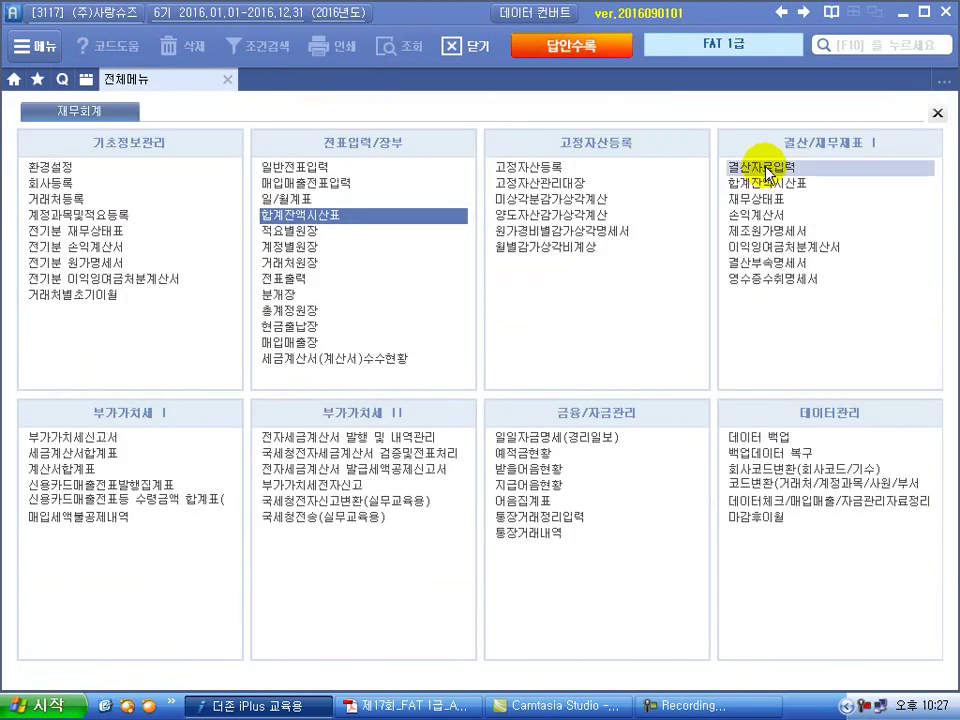
left_click(765, 167)
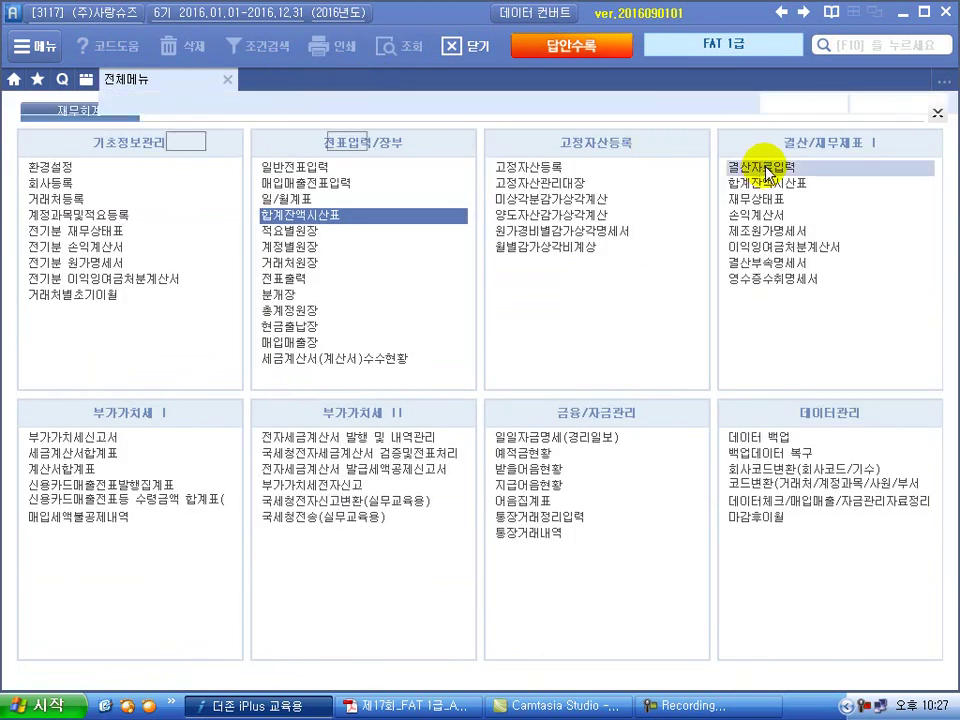
type("01")
key("Return")
type("12")
key("Return")
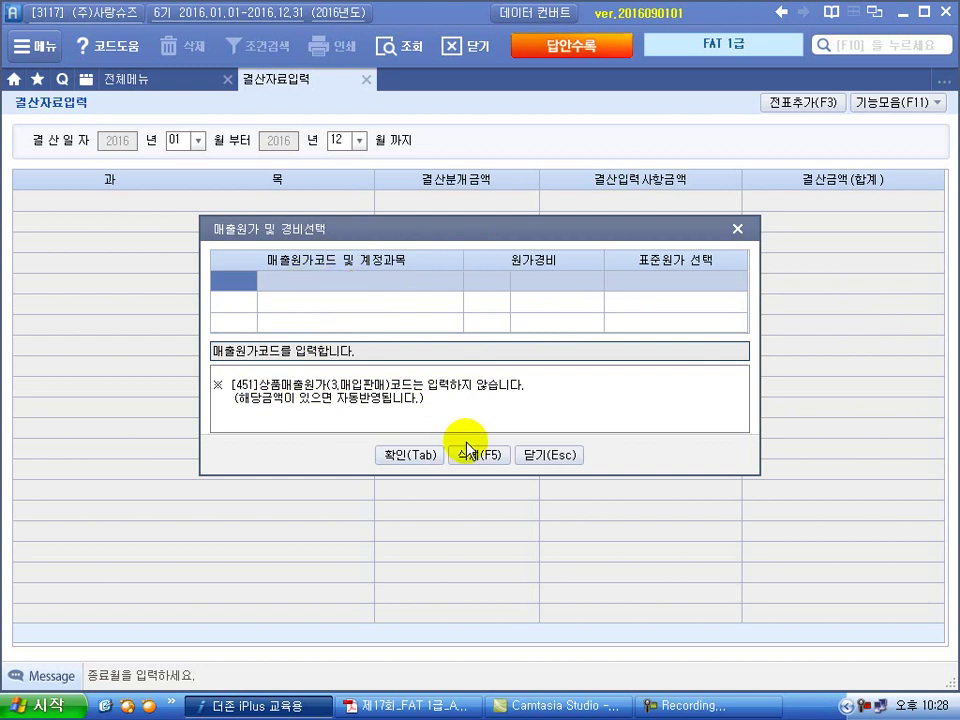
left_click(411, 458)
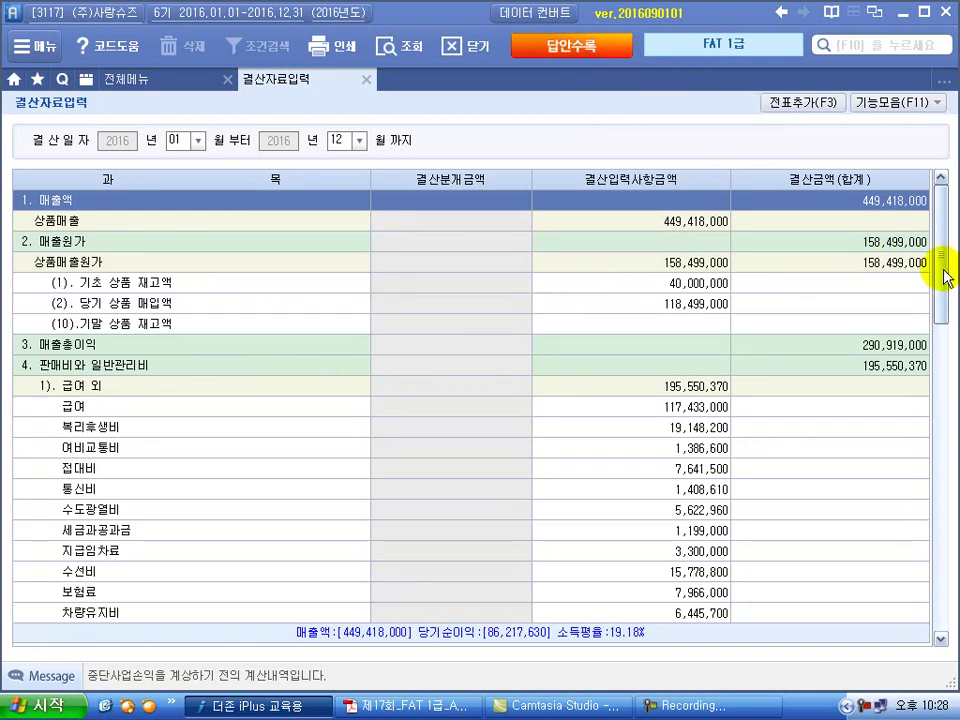
Step: Set the 결산입력사항금액 of 퇴직급여(전입액) to 5,500,000
left_click_drag(948, 272, 943, 420)
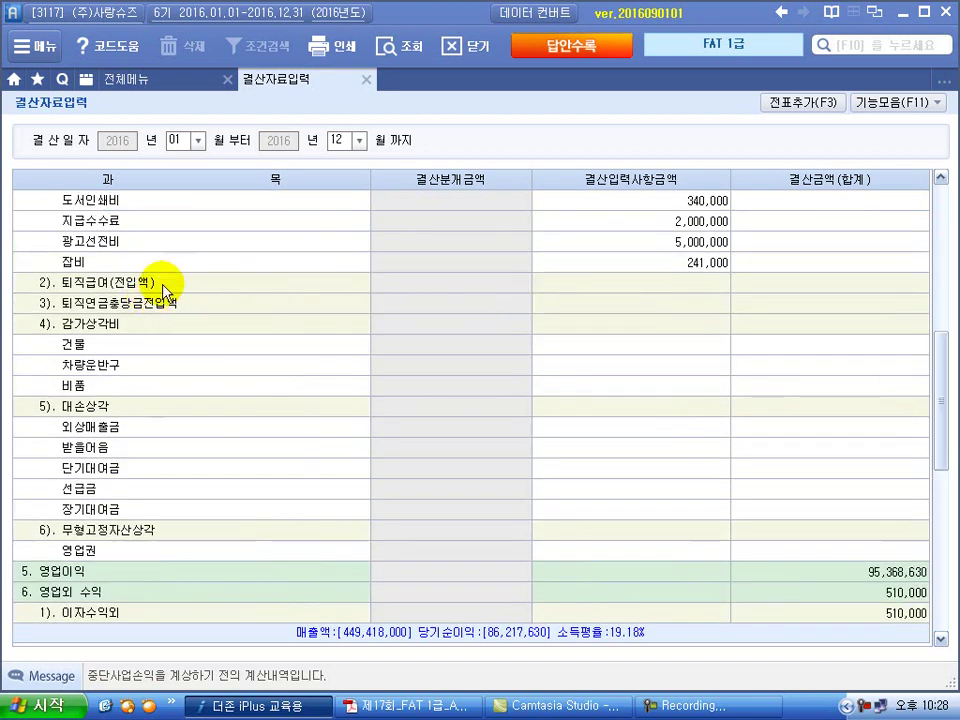
left_click(648, 283)
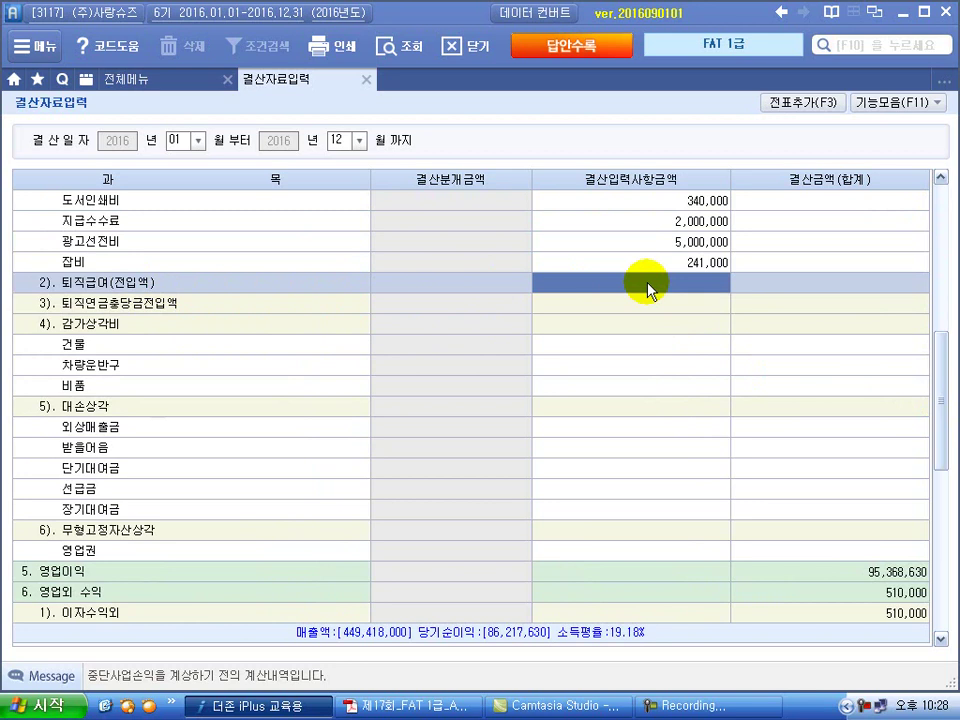
type("58")
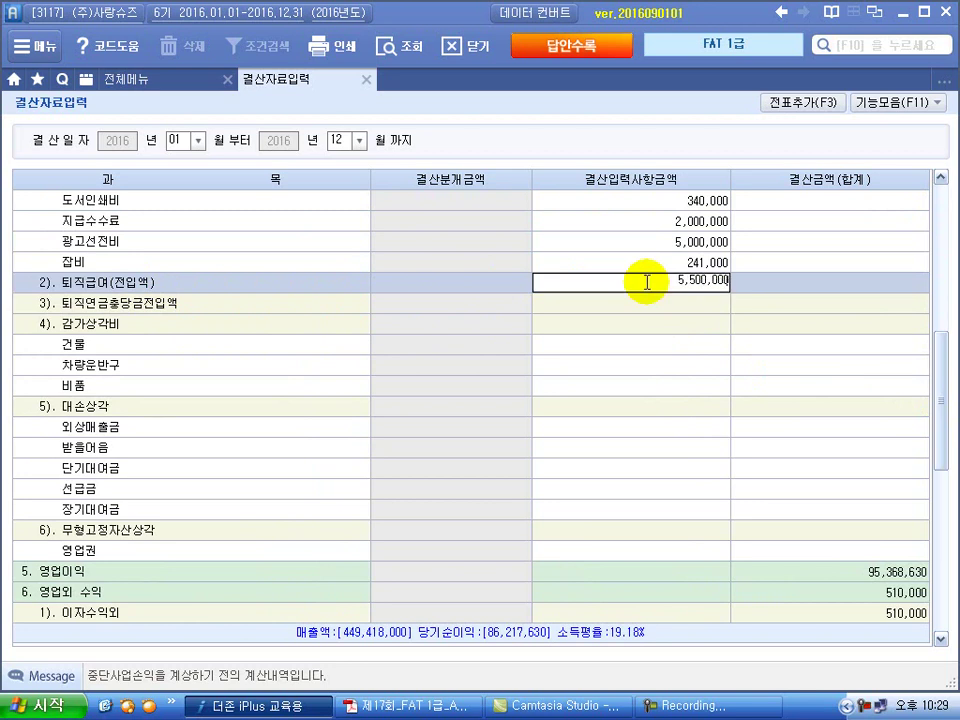
key("Return")
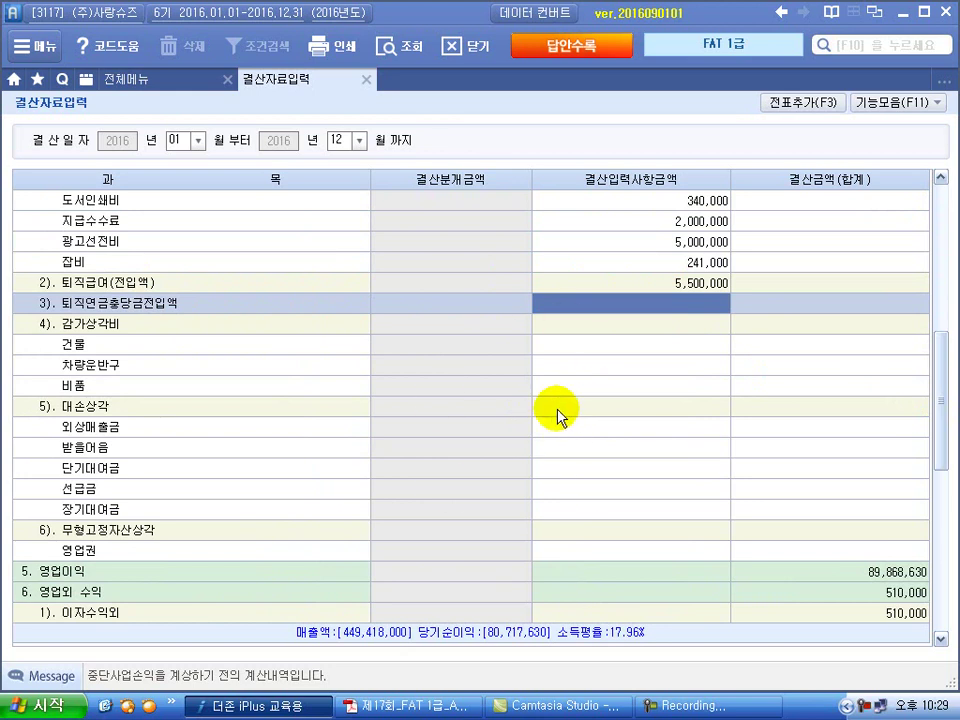
Step: Add the closing entries from 결산자료입력 to the general vouchers and confirm
left_click(803, 103)
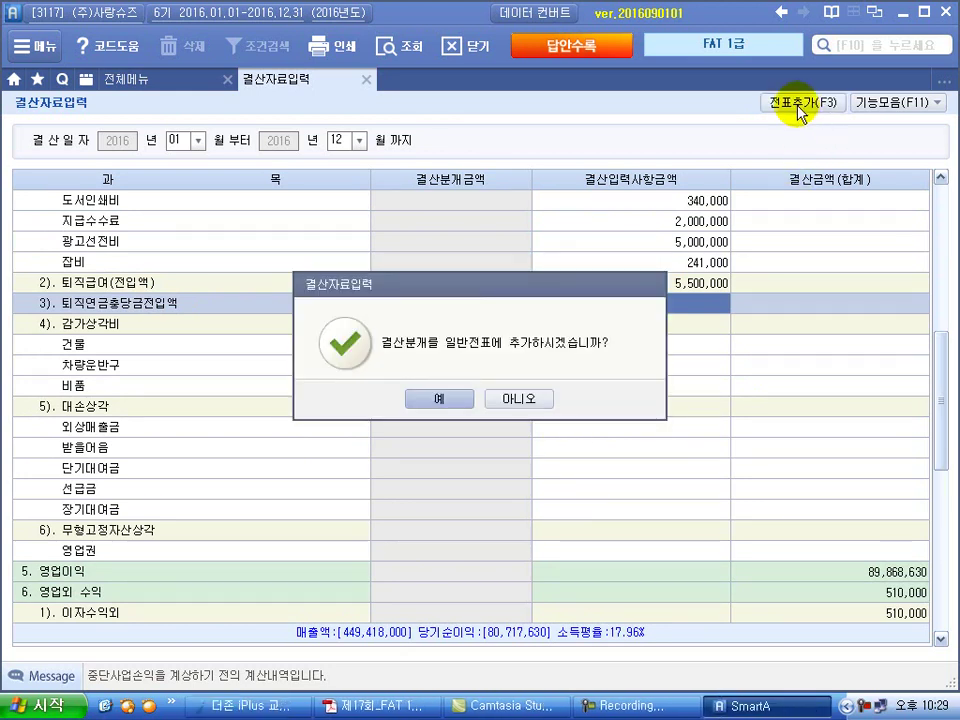
left_click(440, 400)
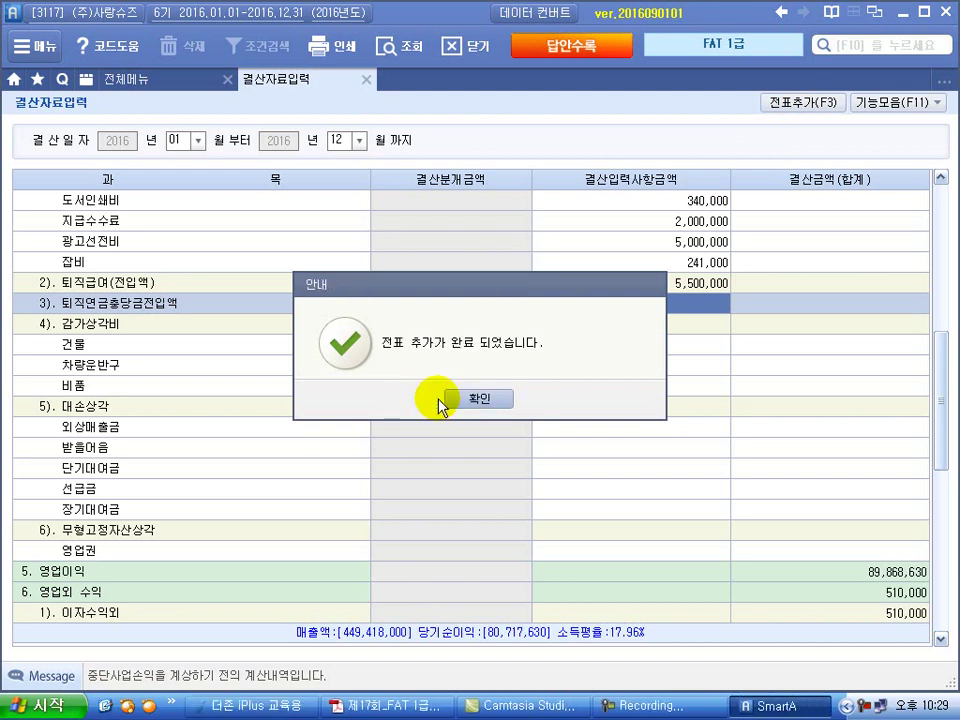
left_click(476, 402)
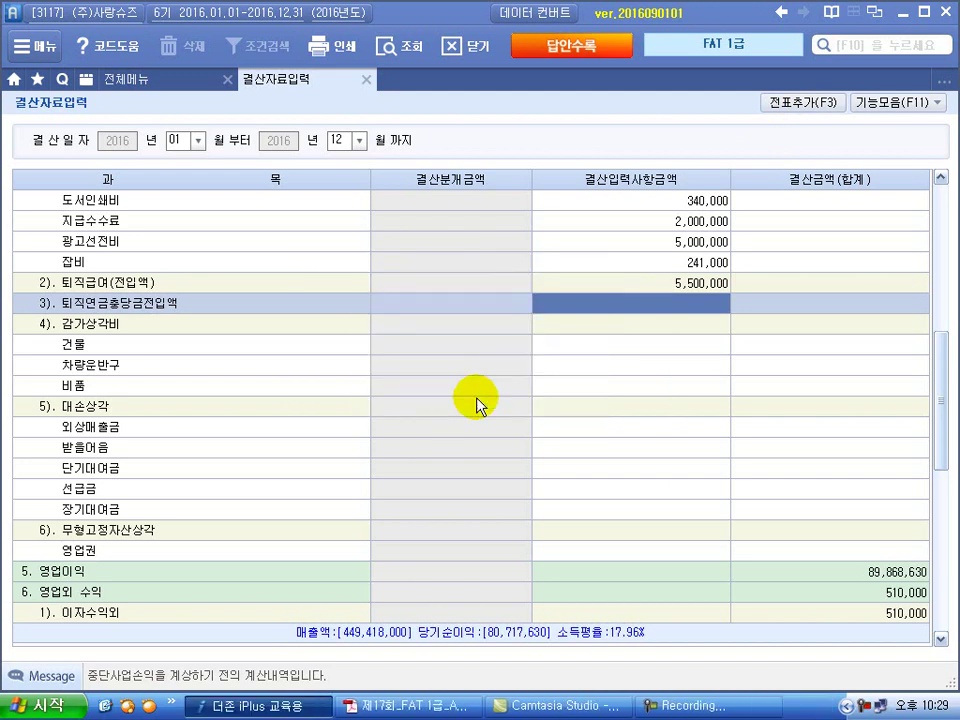
Step: Check the 퇴직급여 and 퇴직급여충당부채 closing entries in the December 31 general vouchers, and close 일반전표입력
left_click(367, 80)
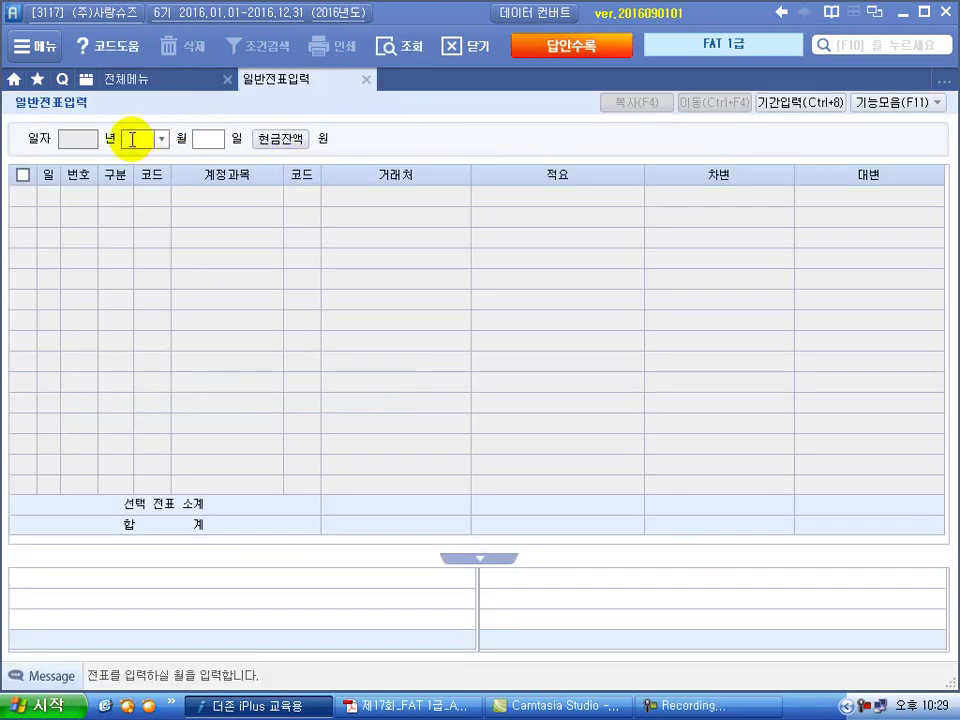
type("12")
key("Return")
type("31")
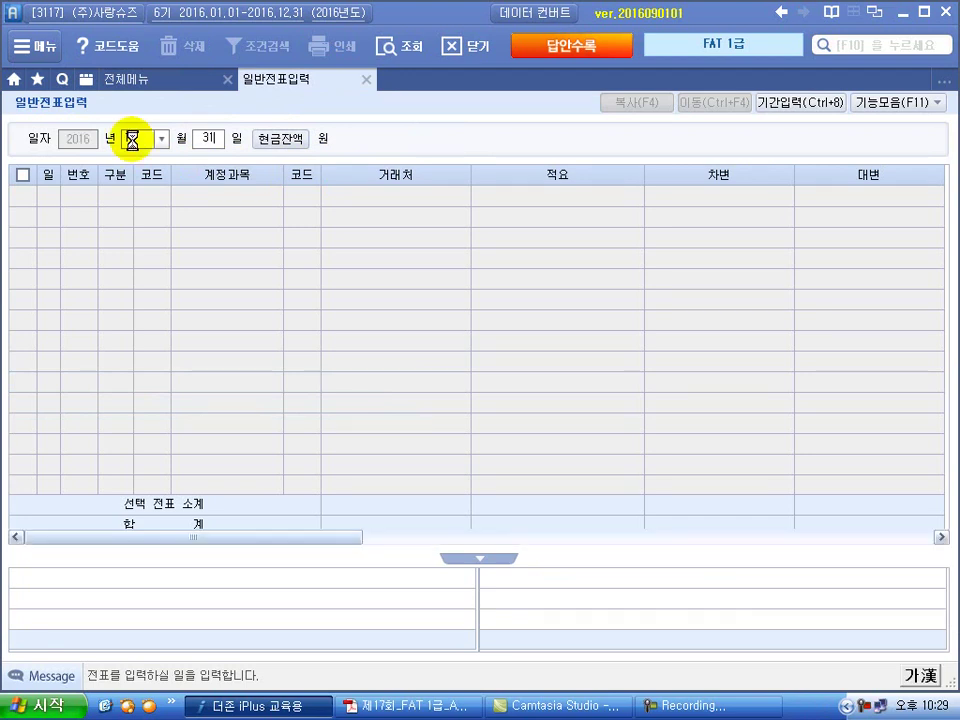
key("Return")
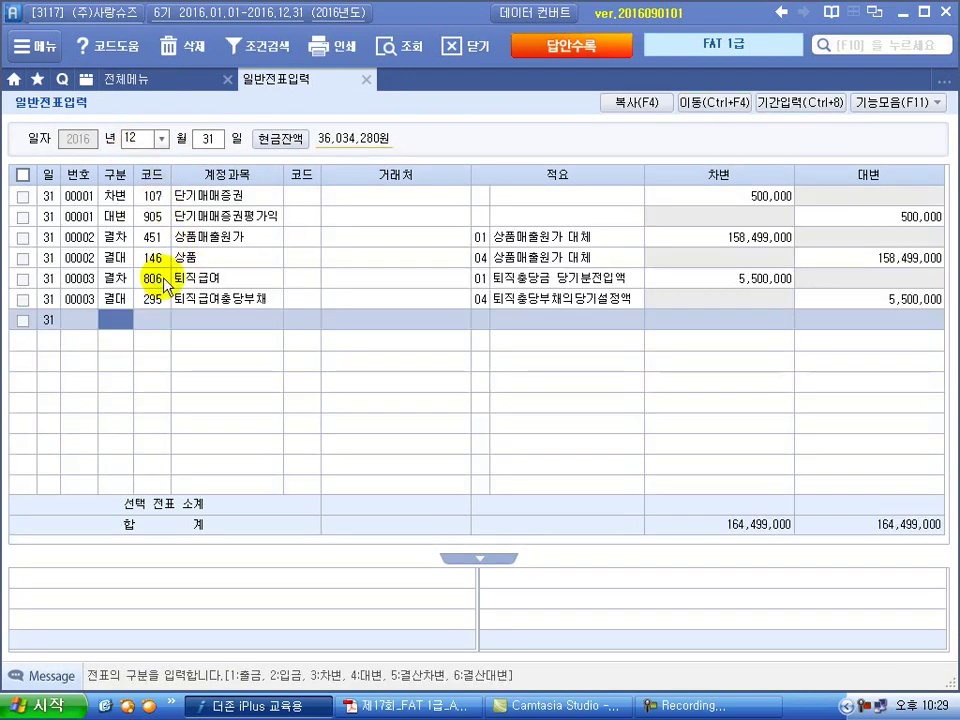
left_click(200, 282)
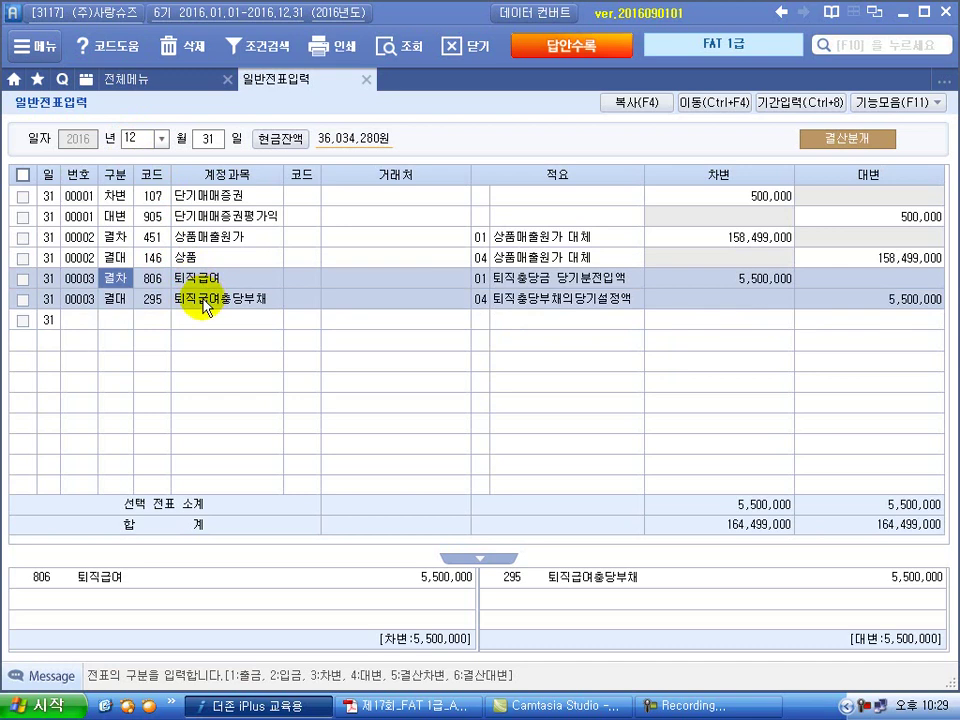
left_click(203, 300)
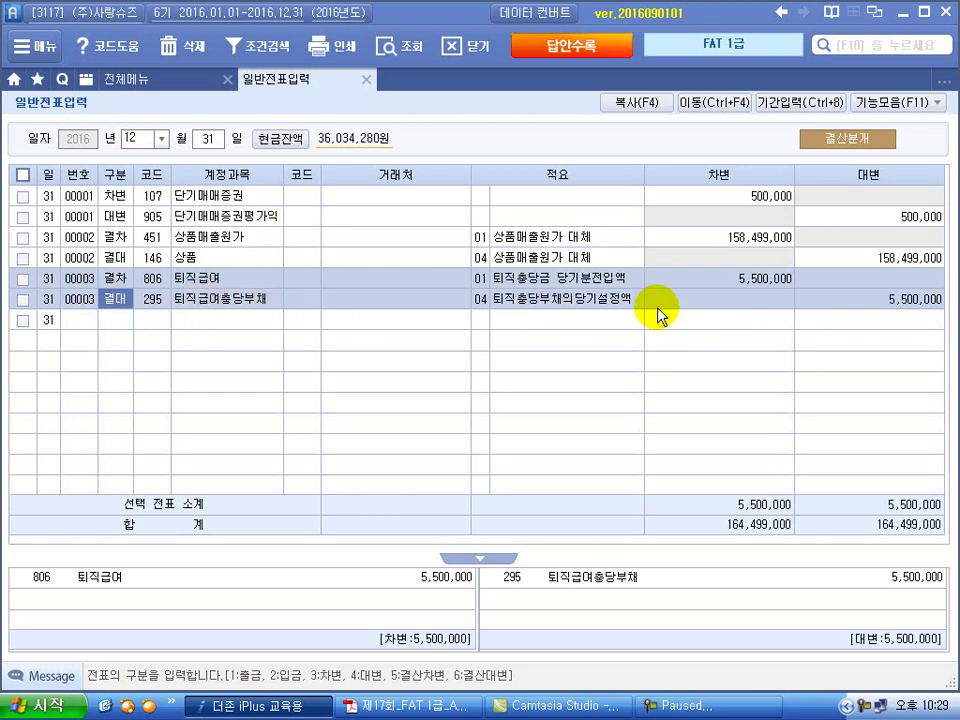
left_click(362, 80)
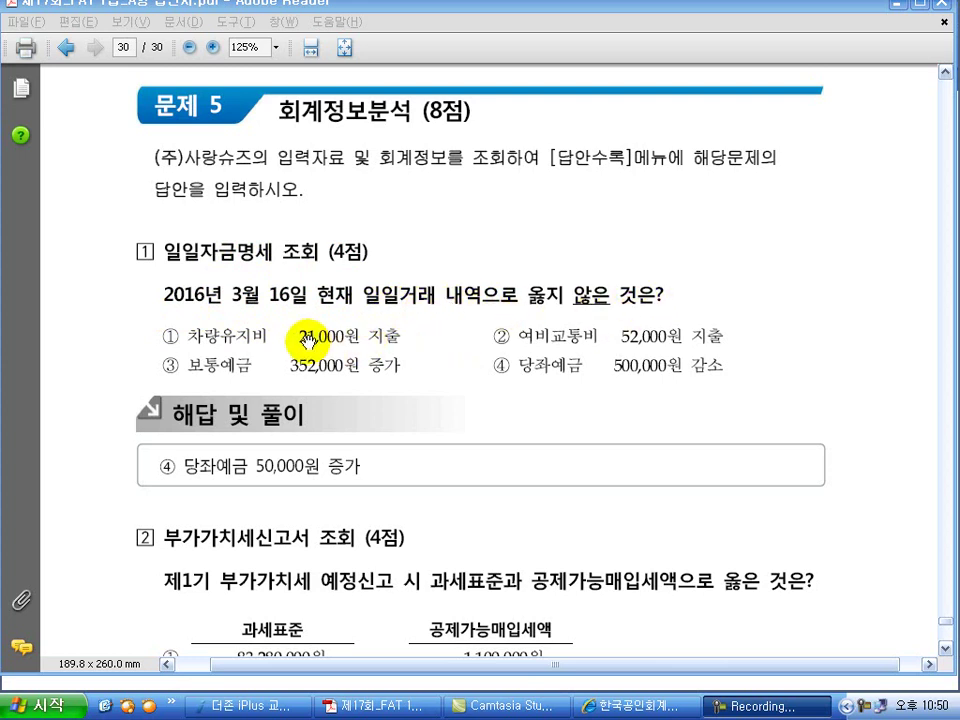
Step: In 더존 iPlus, look up 일일자금명세(경리일보) for March 16 with 자금항목 and 일일거래 구분 both set to 전체
key("alt+Tab")
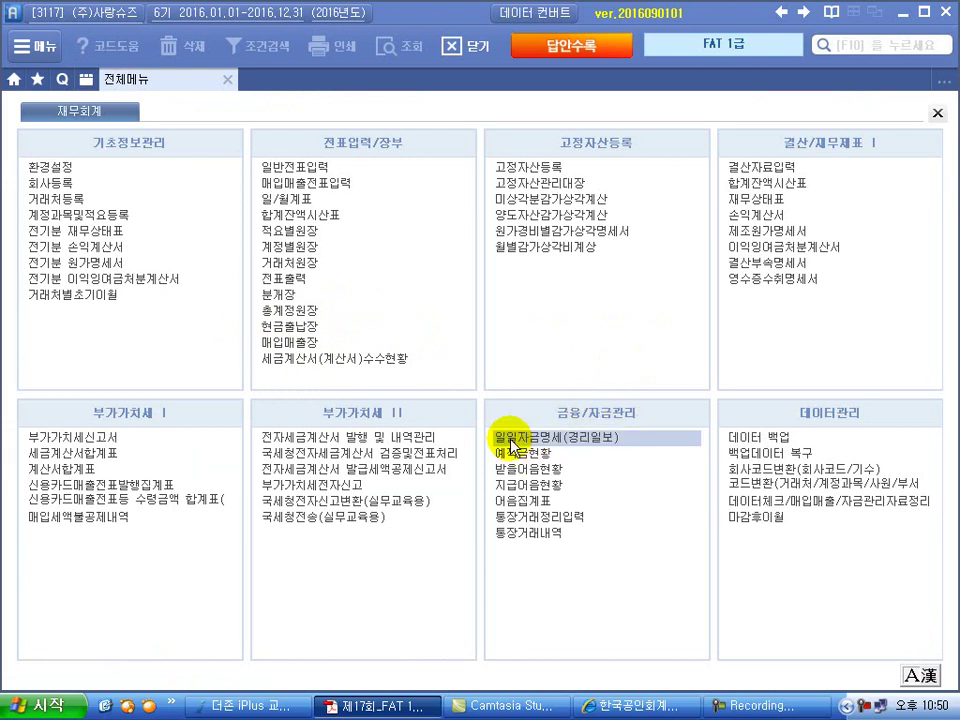
left_click(548, 447)
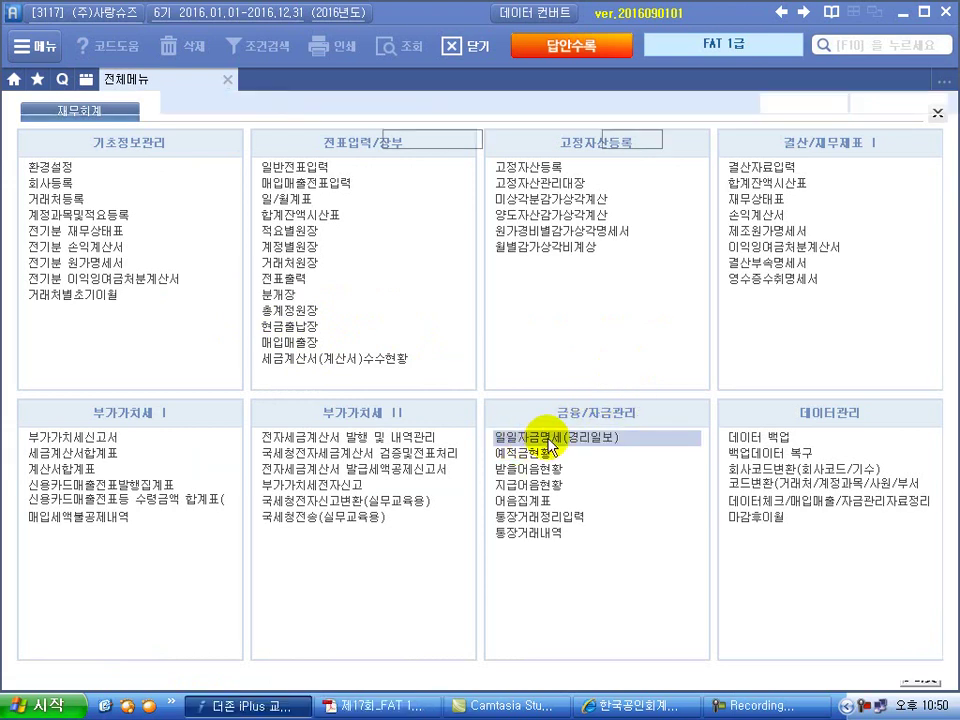
left_click(175, 143)
type("03")
key("Return")
type("16")
key("Return")
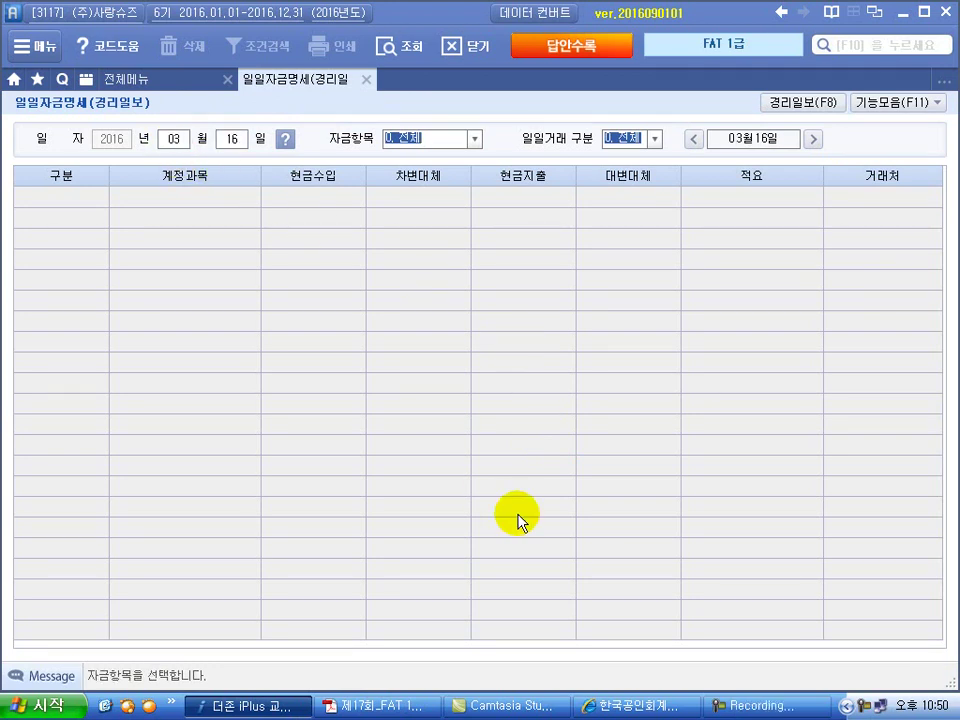
key("Return")
key("Return")
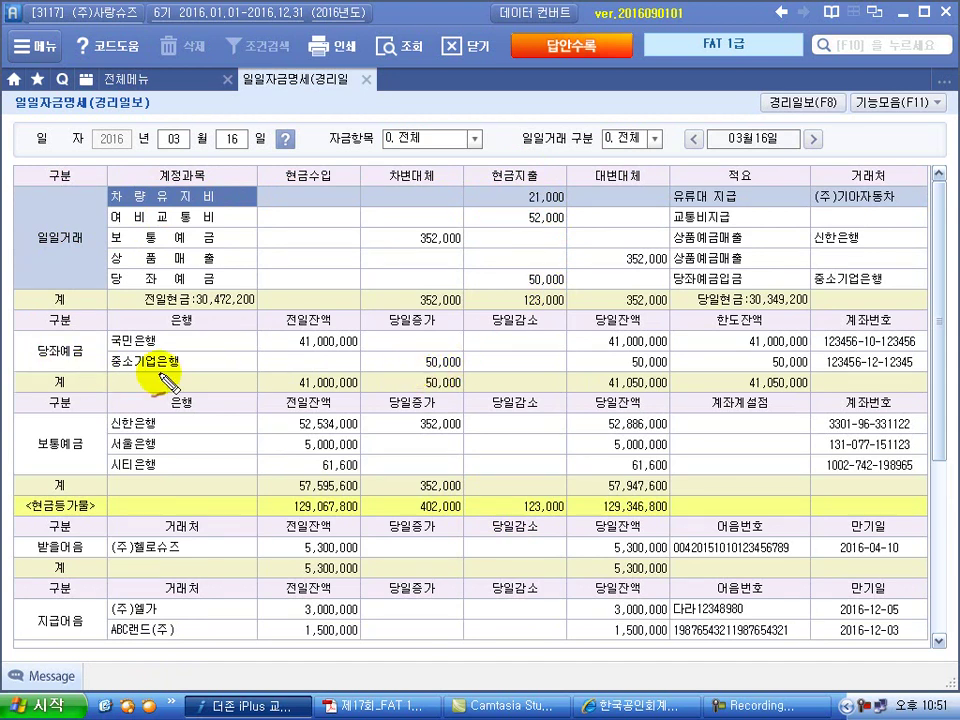
Step: Circle the 중소기업은행 당좌예금 increase of 50,000 and its 당일증가 heading, and mark the 보통예금 increase
mouse_move(460, 371)
left_mouse_down()
mouse_move(433, 352)
mouse_move(450, 337)
mouse_move(463, 374)
left_mouse_up()
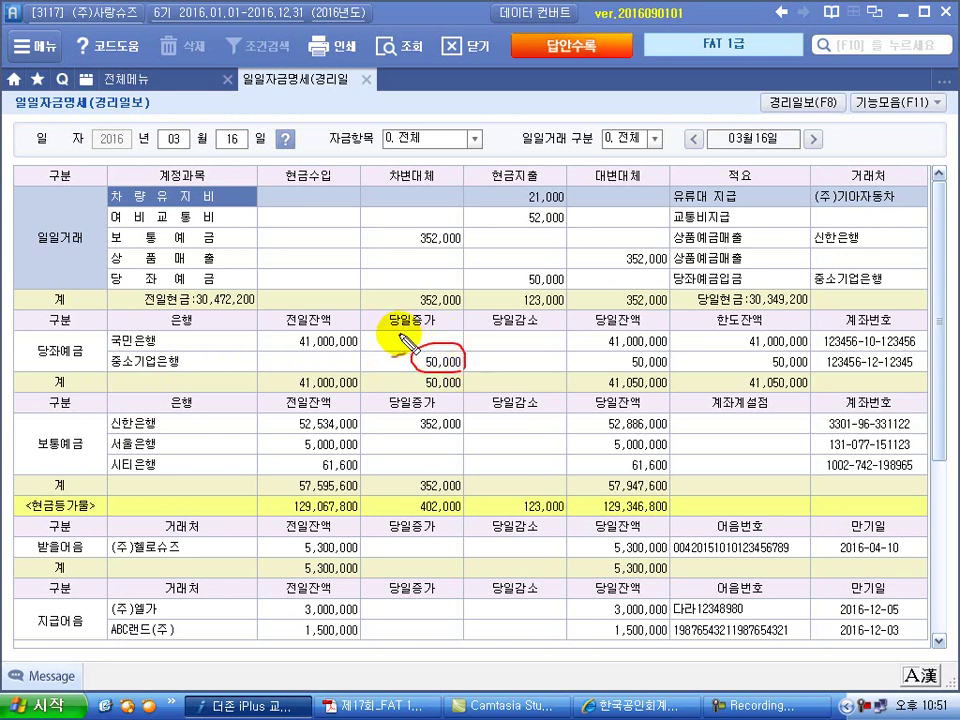
left_click_drag(381, 311, 386, 329)
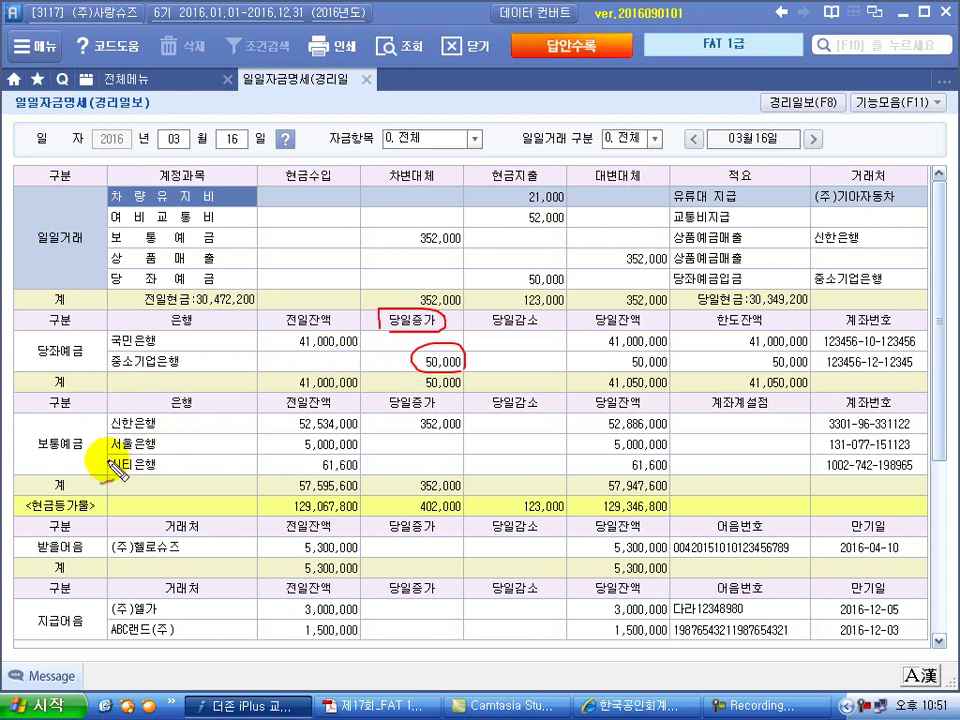
mouse_move(466, 434)
left_mouse_down()
mouse_move(407, 435)
mouse_move(381, 401)
mouse_move(452, 400)
left_mouse_up()
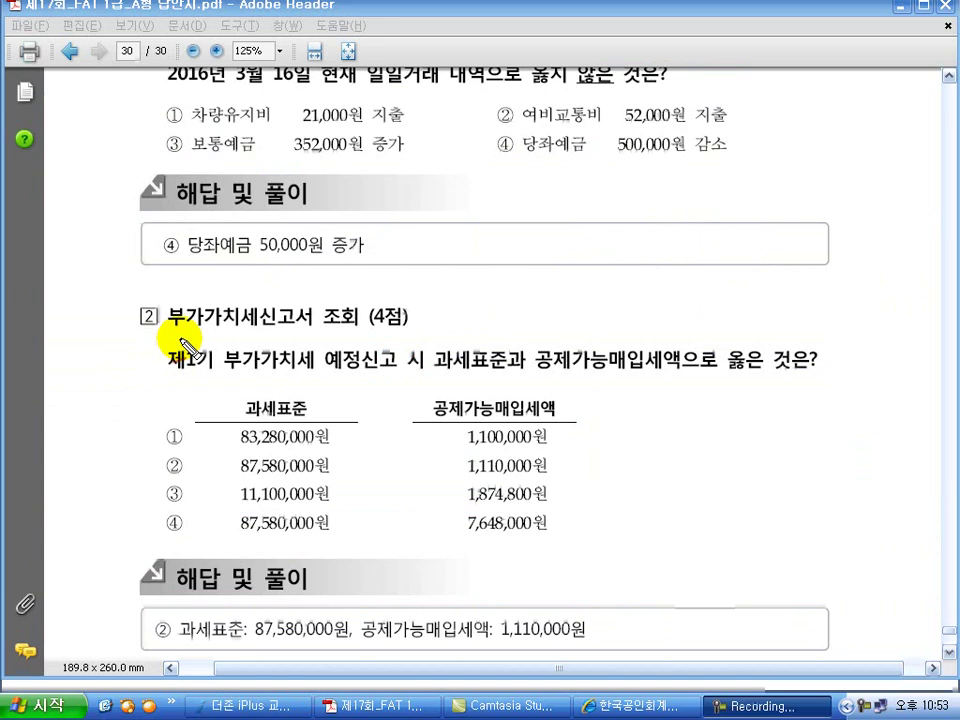
Step: Underline the 부가가치세신고서 조회 (4점) heading and the 제1기 예정신고 question beneath it in the exam PDF
left_click_drag(170, 326, 408, 326)
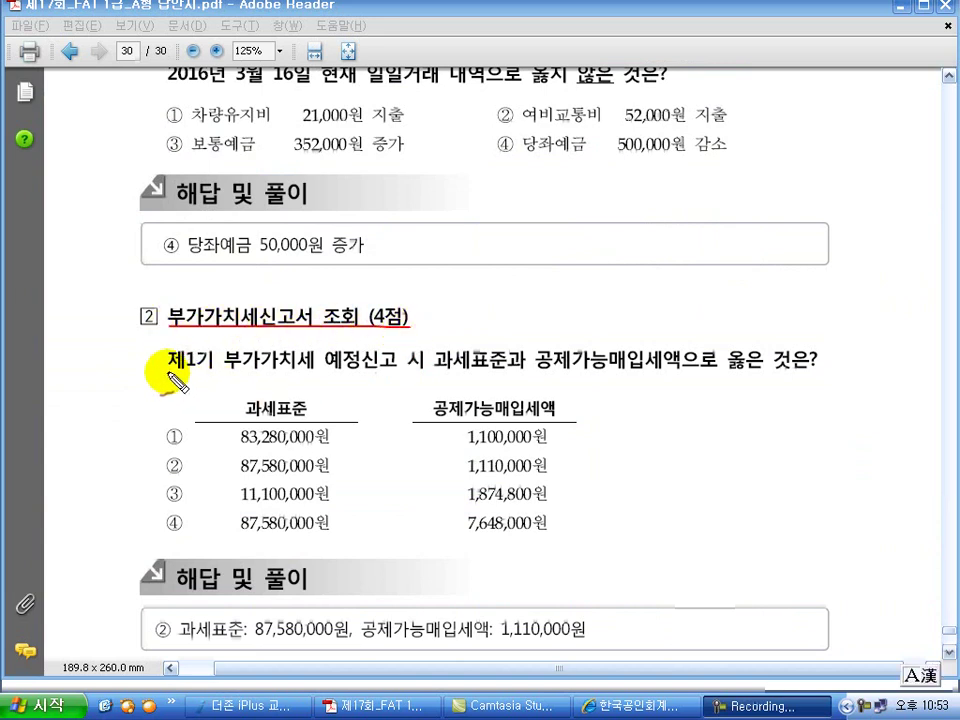
mouse_move(165, 368)
left_mouse_down()
mouse_move(504, 367)
mouse_move(714, 382)
mouse_move(812, 376)
mouse_move(828, 364)
left_mouse_up()
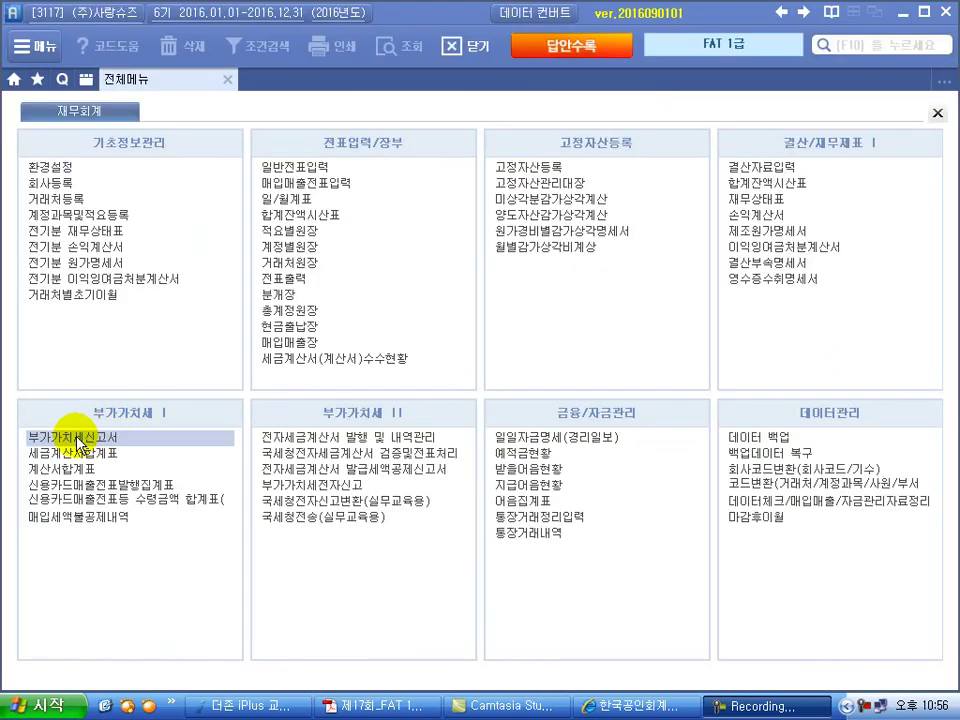
Step: In 더존 iPlus, look up 부가가치세신고서 for January 1 to March 31, 2016 with 신고구분 set to 1.정기신고
left_click(78, 439)
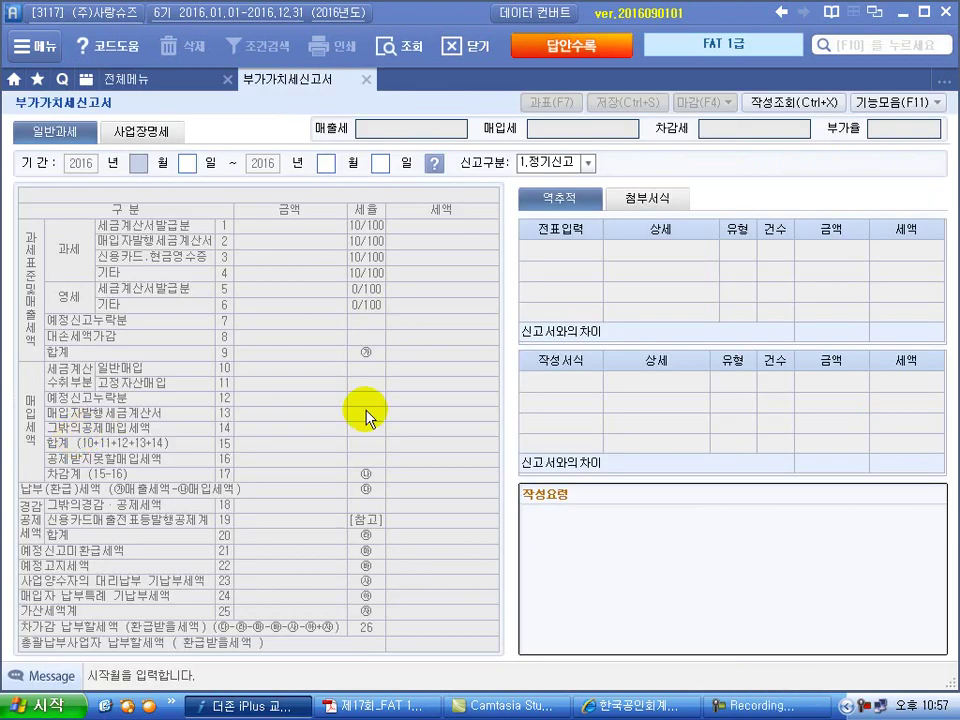
type("01")
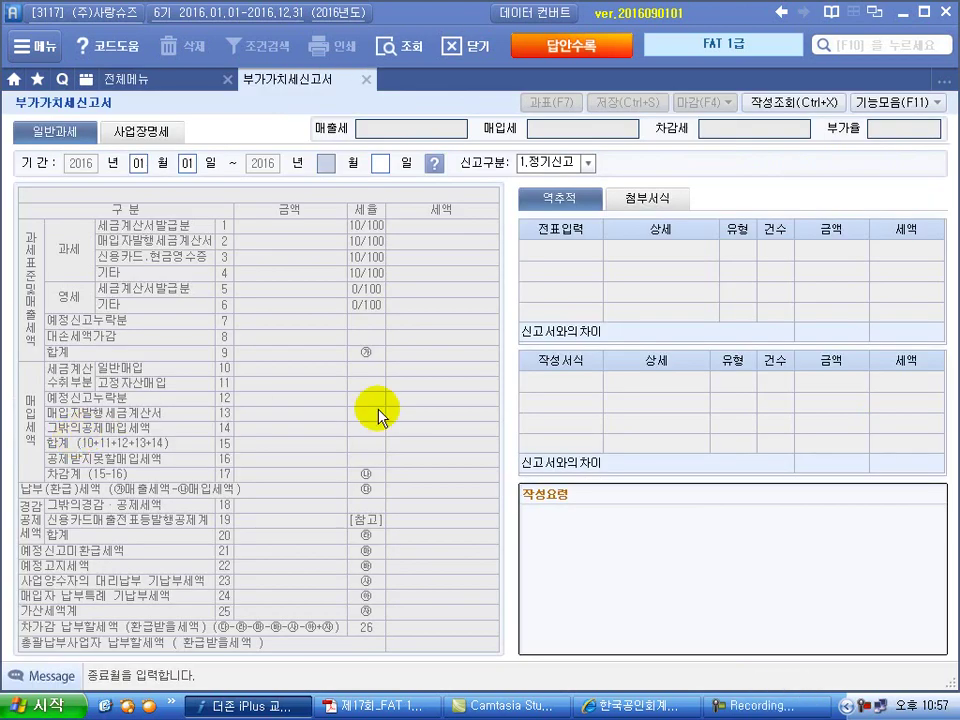
type("010331")
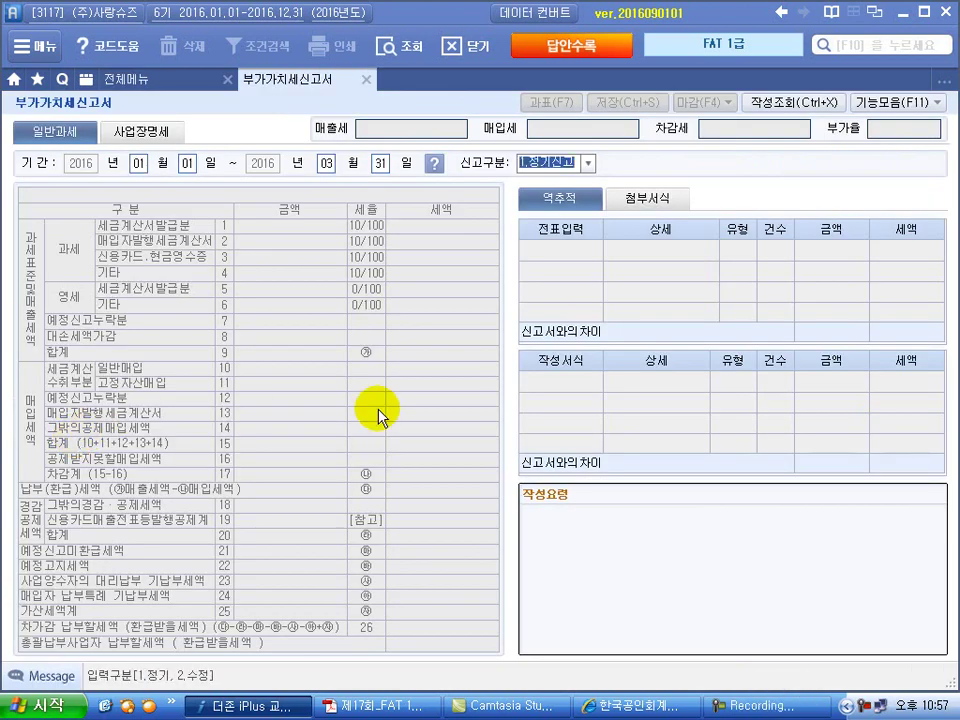
key("Return")
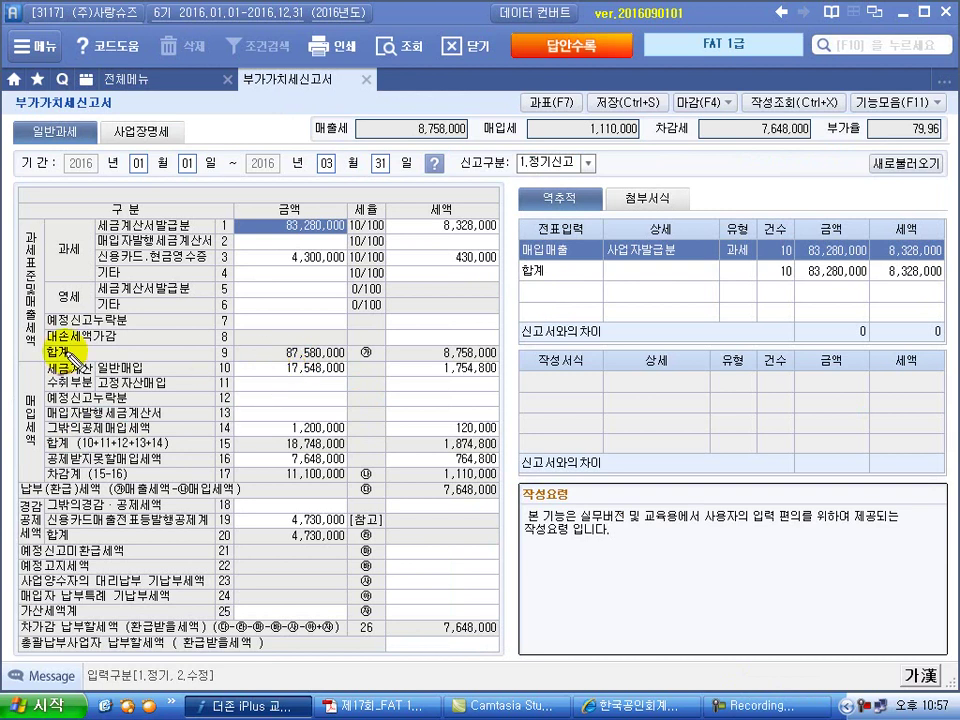
Step: Circle and tick the row 9 합계 amount and the row 17 차감계 tax, and mark the 납부(환급)세액 figure
mouse_move(278, 360)
left_mouse_down()
mouse_move(345, 360)
mouse_move(318, 372)
mouse_move(280, 372)
mouse_move(286, 366)
left_mouse_up()
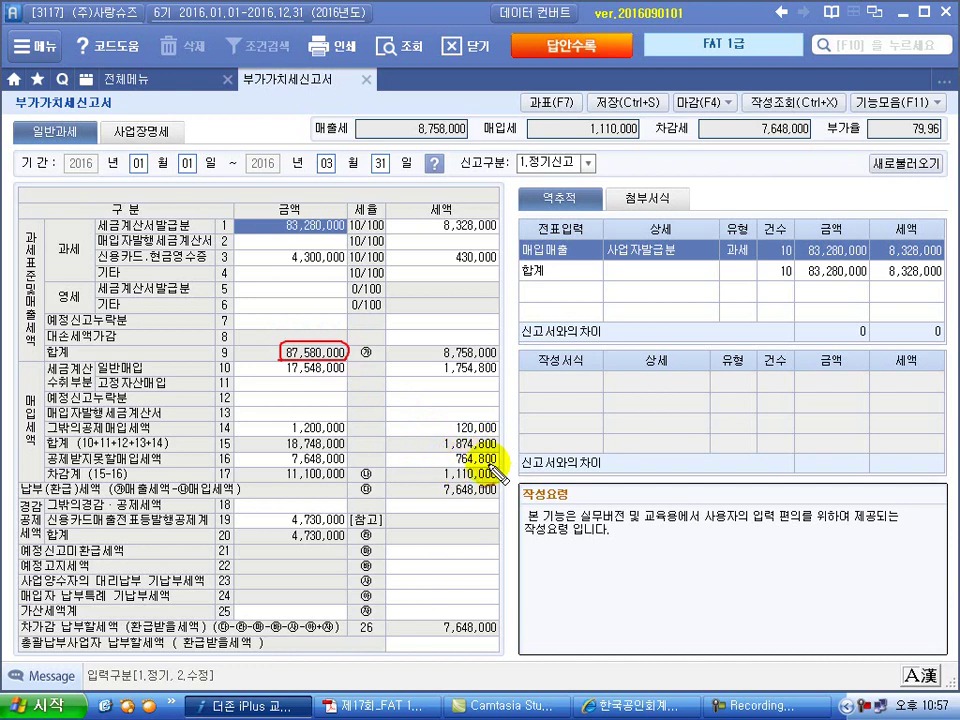
mouse_move(499, 481)
left_mouse_down()
mouse_move(452, 483)
mouse_move(416, 467)
mouse_move(474, 452)
mouse_move(503, 461)
left_mouse_up()
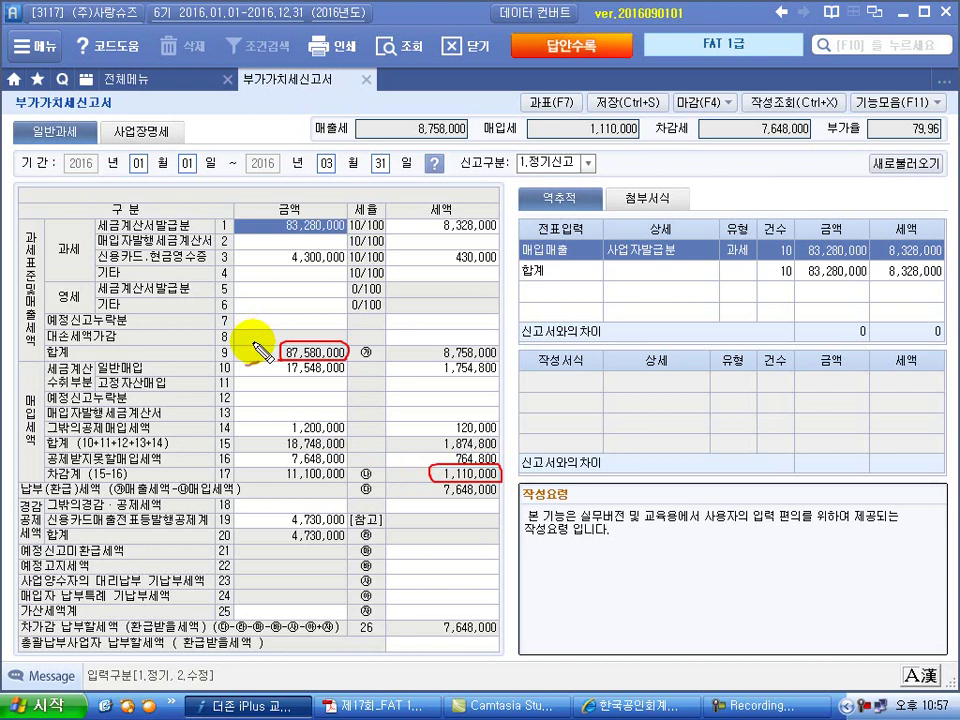
left_click_drag(253, 342, 262, 336)
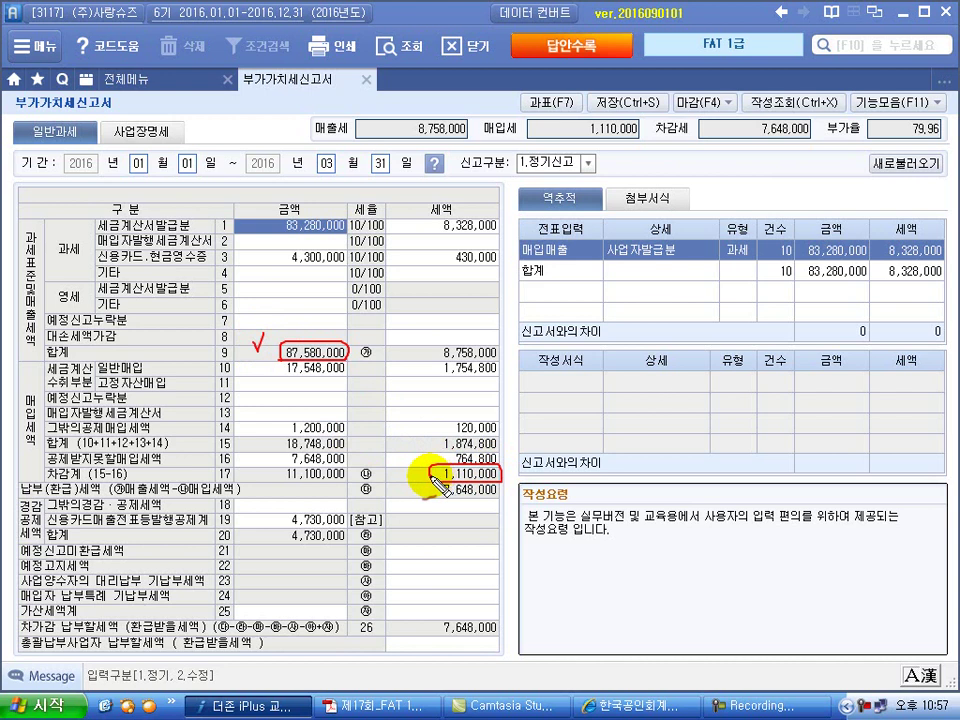
left_click_drag(398, 461, 419, 456)
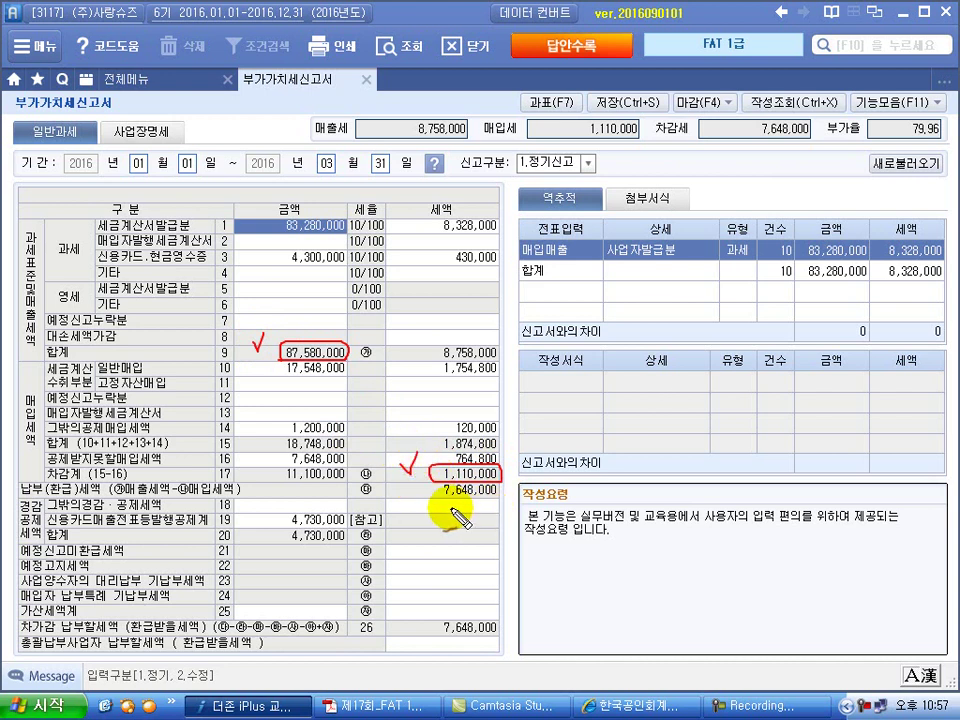
mouse_move(432, 497)
left_mouse_down()
mouse_move(487, 492)
mouse_move(513, 504)
left_mouse_up()
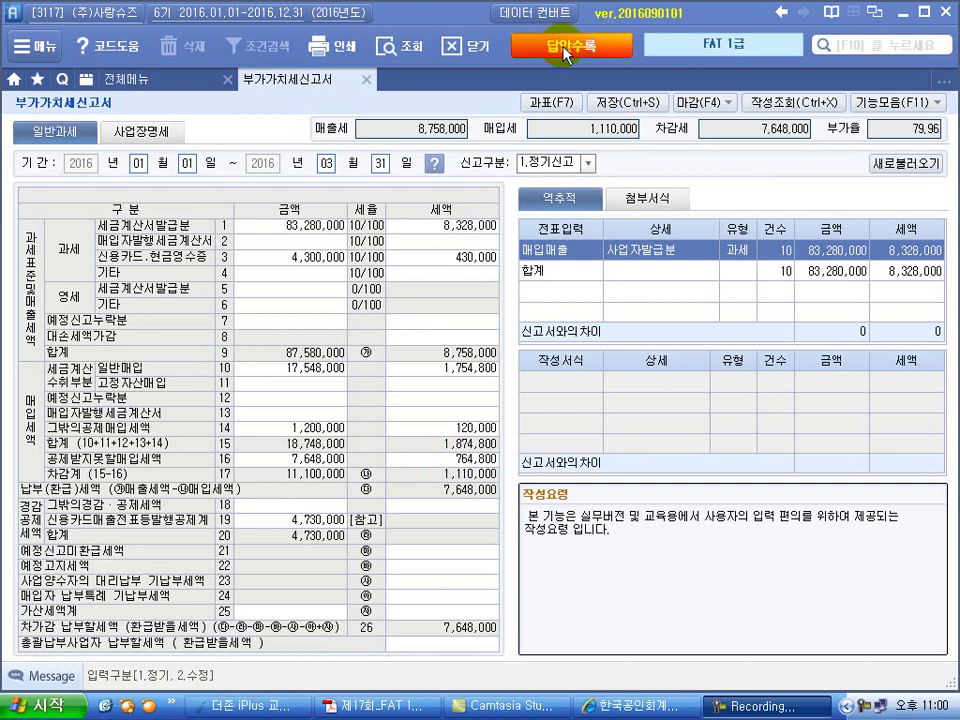
Step: Record the 실무문제 답안 in 답안수록, choosing ④ for question 1 and ② for question 2
left_click(604, 42)
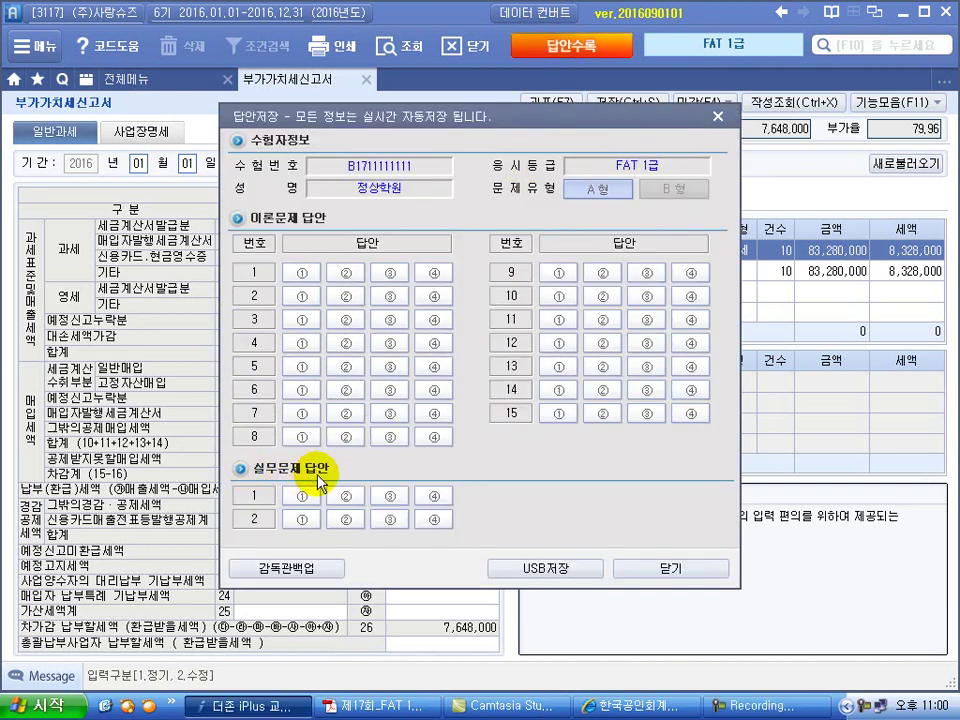
left_click(433, 495)
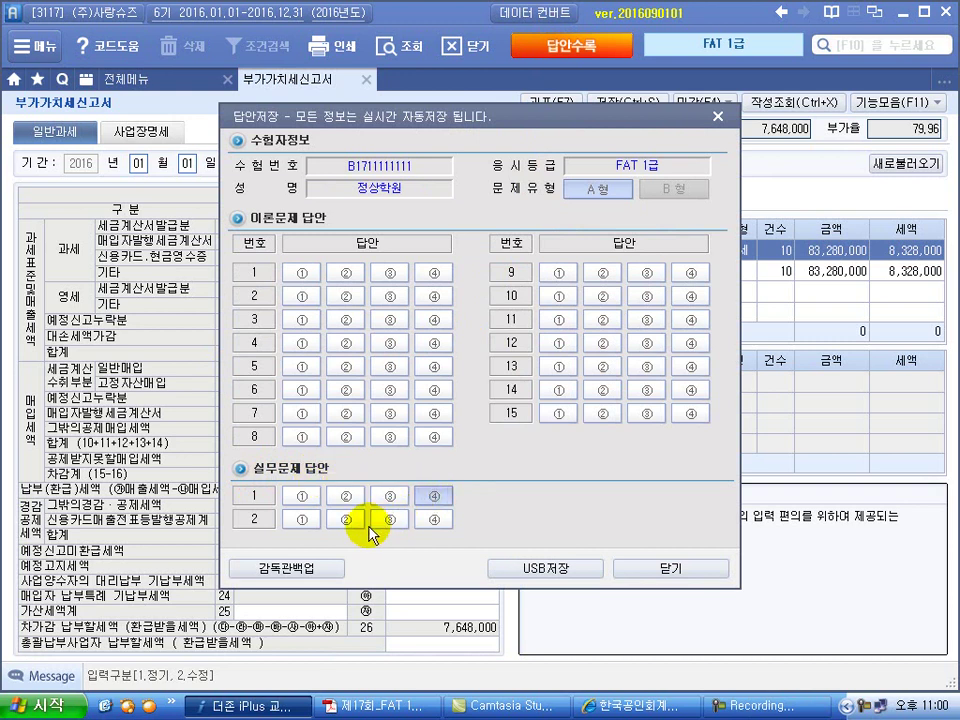
left_click(342, 518)
Step: Mark the 이론문제 답안 as ② for question 1, ③ for question 3, ② for question 13 and ③ for question 14
left_click(558, 342)
left_click(345, 272)
left_click(390, 319)
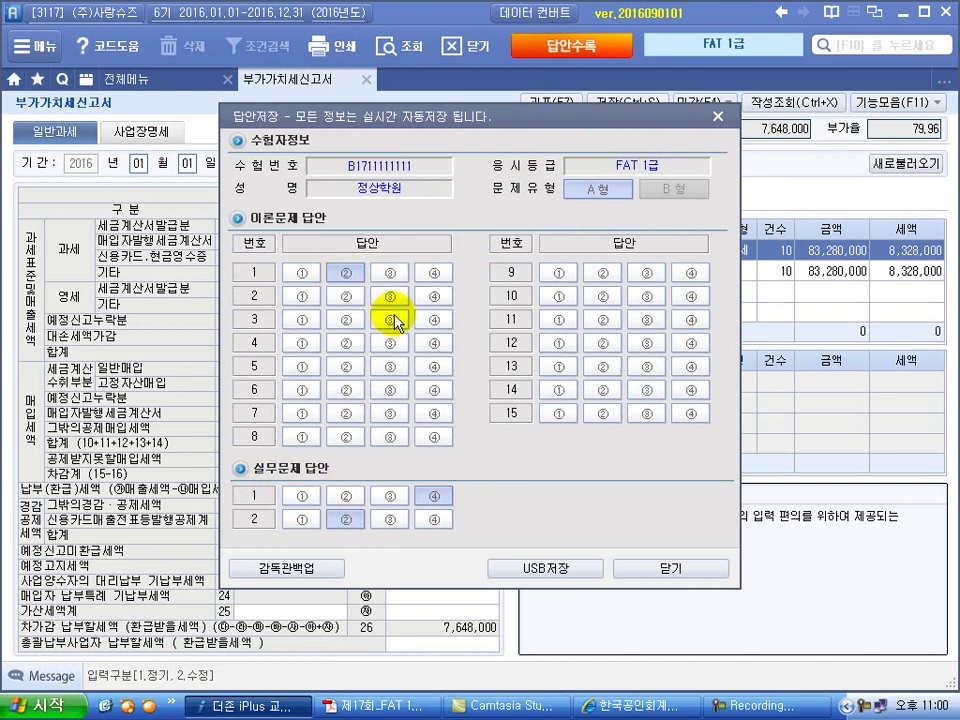
left_click(602, 343)
left_click(603, 366)
left_click(647, 389)
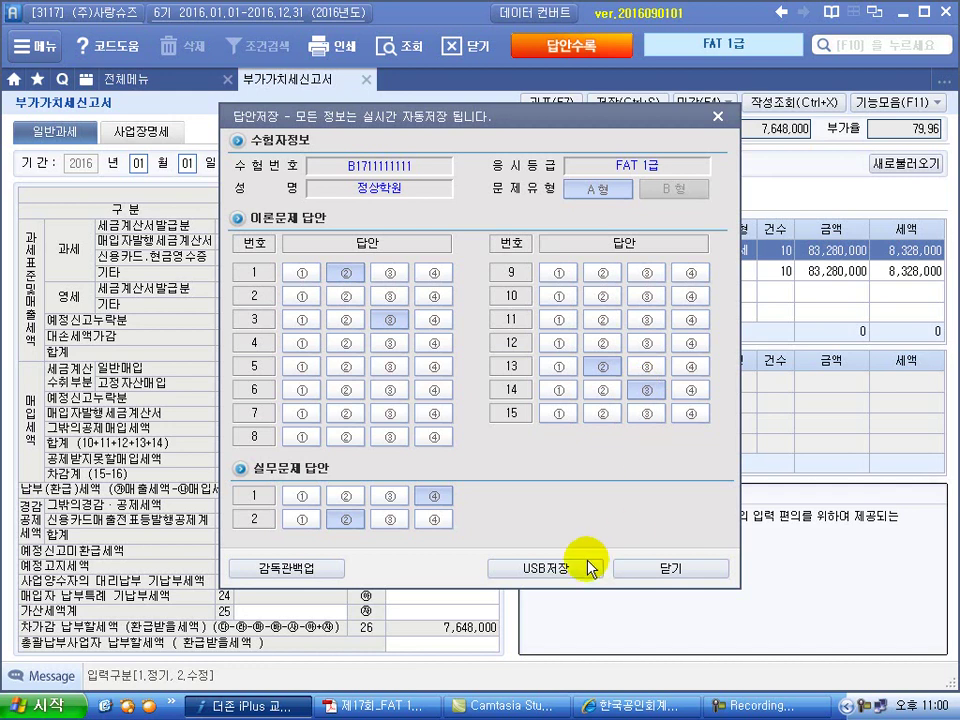